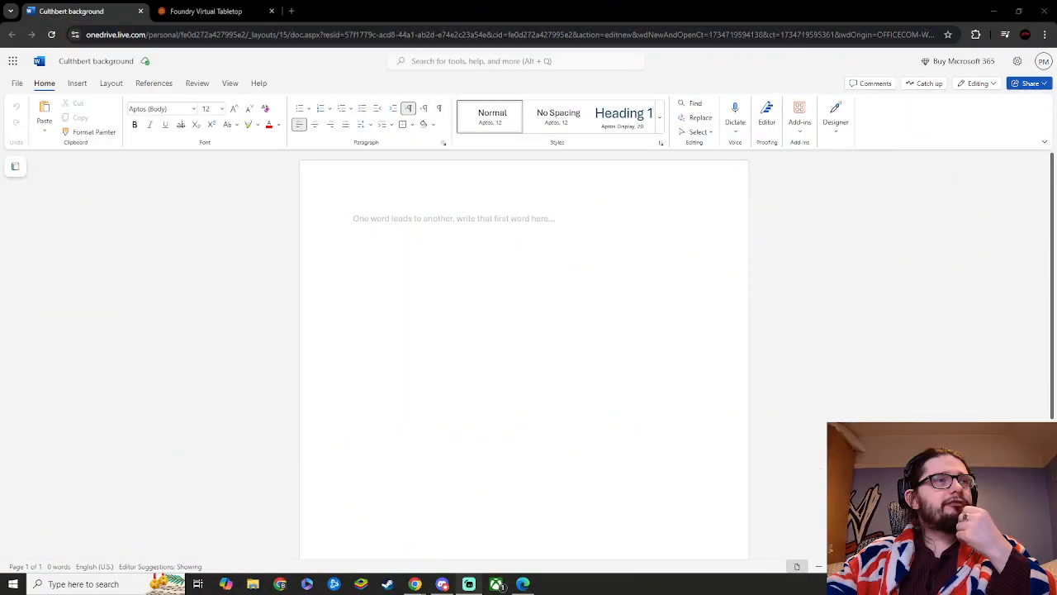
- Write the heading line "Skelton of the character" at the start of the blank document
{"action": "left_click", "coordinate": [419, 223]}
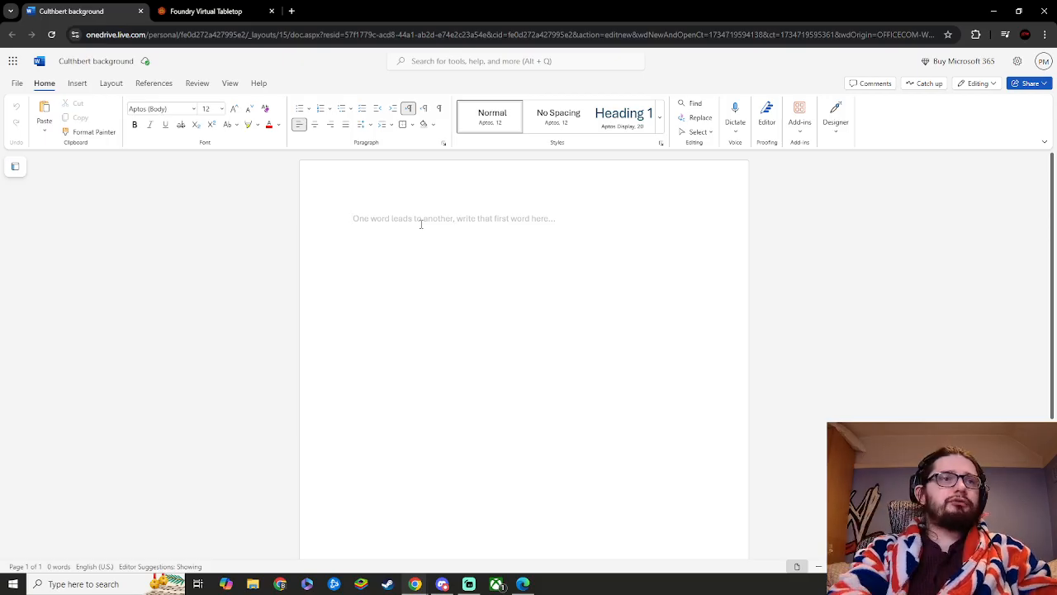
{"action": "type", "text": "Sk"}
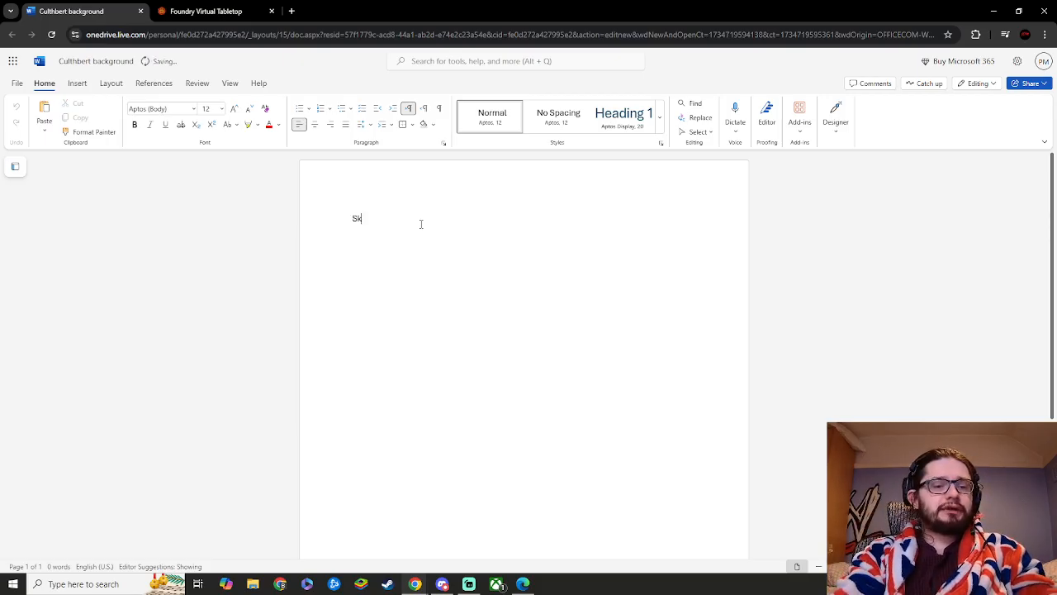
{"action": "type", "text": "elton of "}
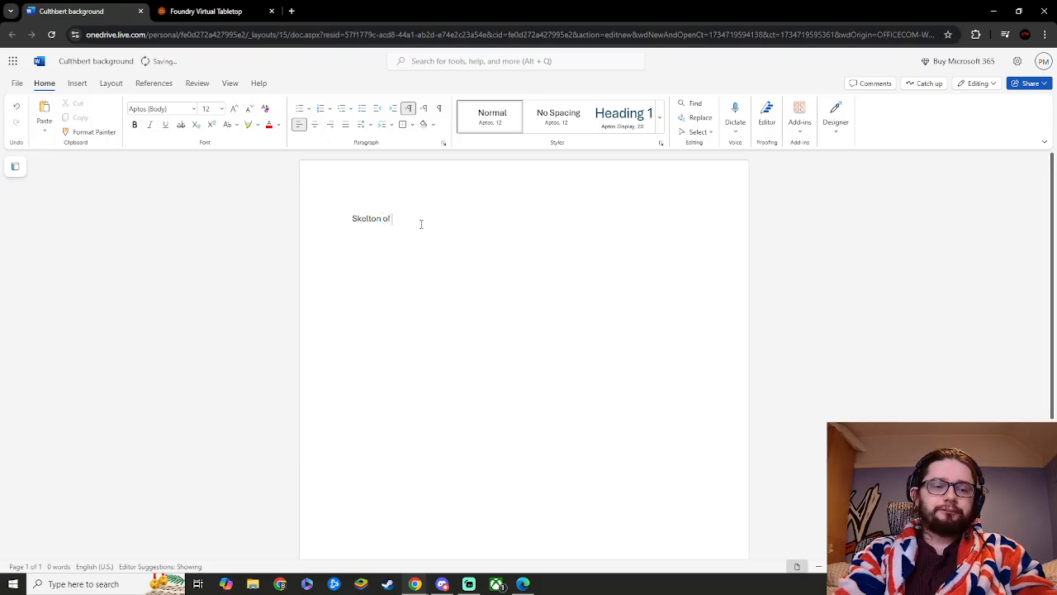
{"action": "type", "text": "the character"}
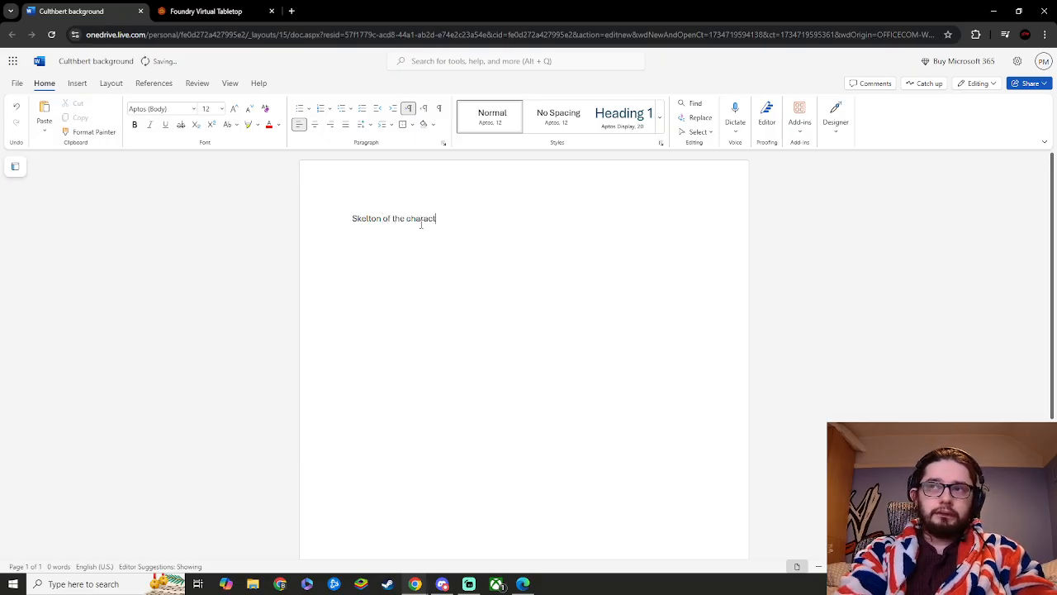
{"action": "key", "text": "Return"}
- Add the line "1 when he was young he wanted to be an adventurer" below the heading, correcting the spelling of "young"
{"action": "type", "text": "1 "}
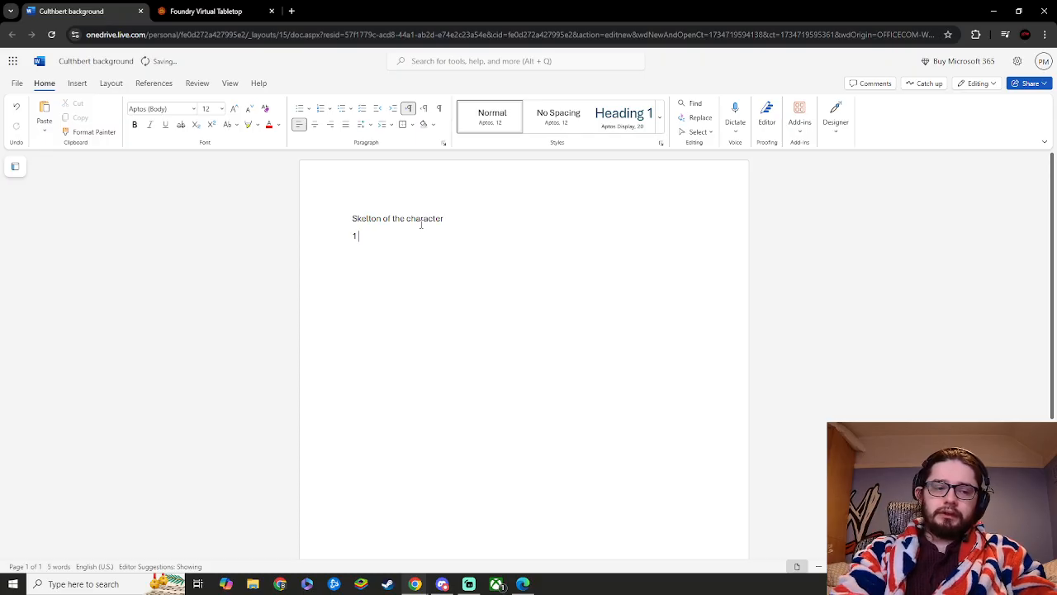
{"action": "type", "text": "when"}
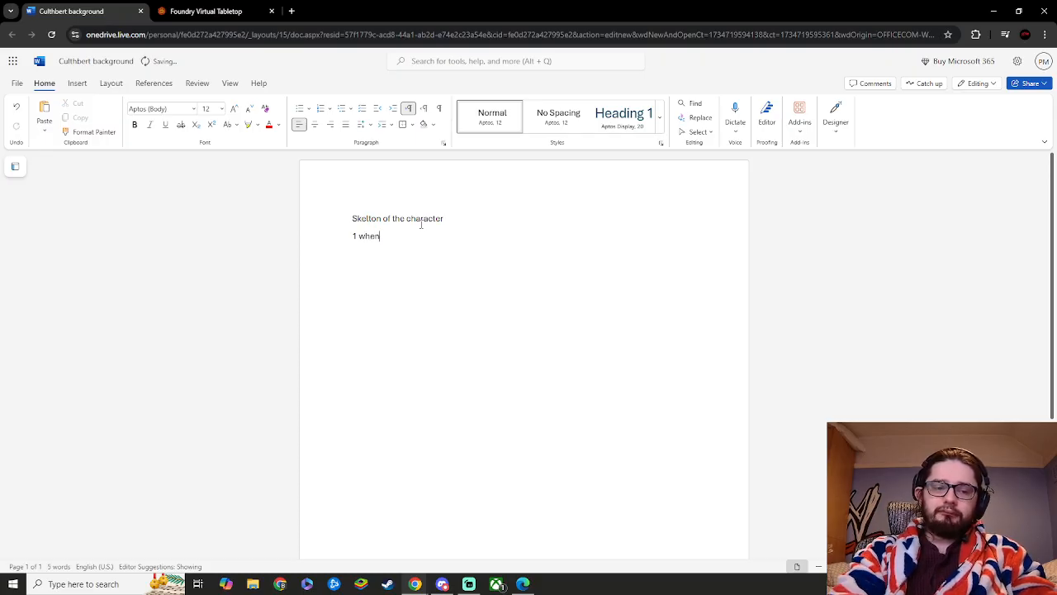
{"action": "type", "text": " he was "}
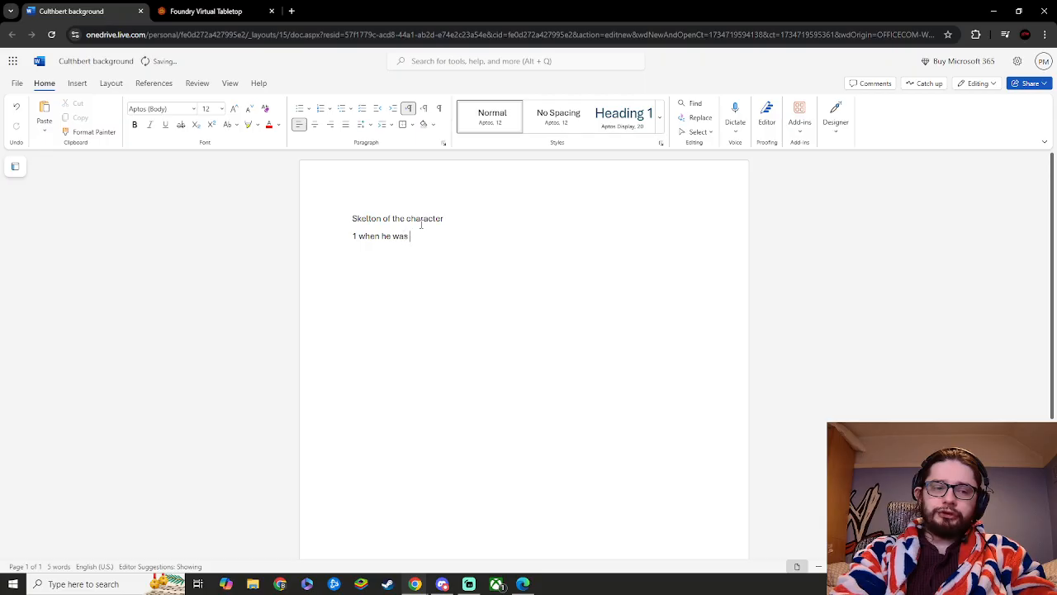
{"action": "type", "text": "younge"}
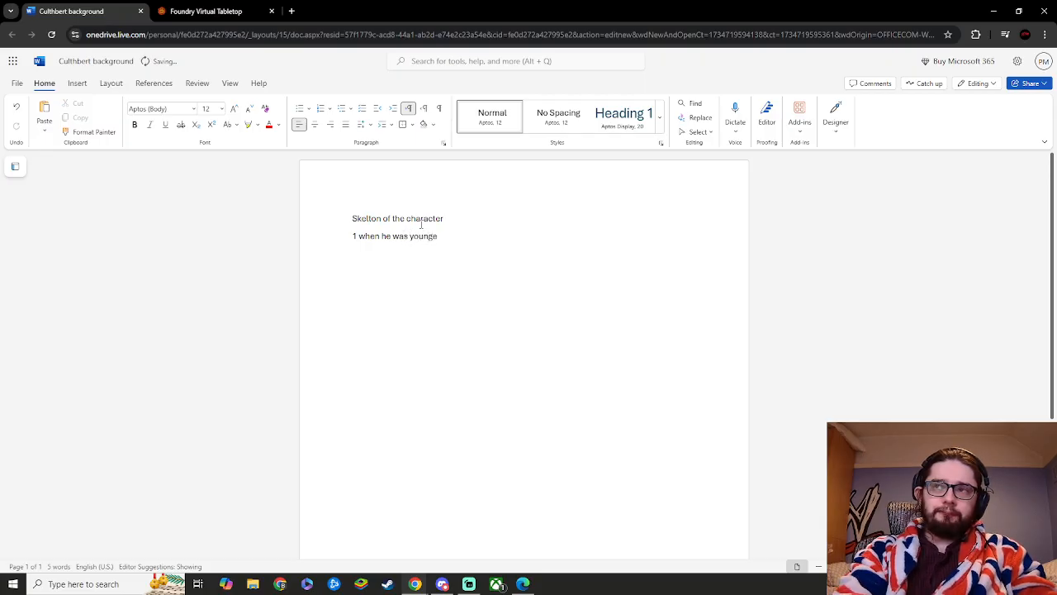
{"action": "type", "text": " he"}
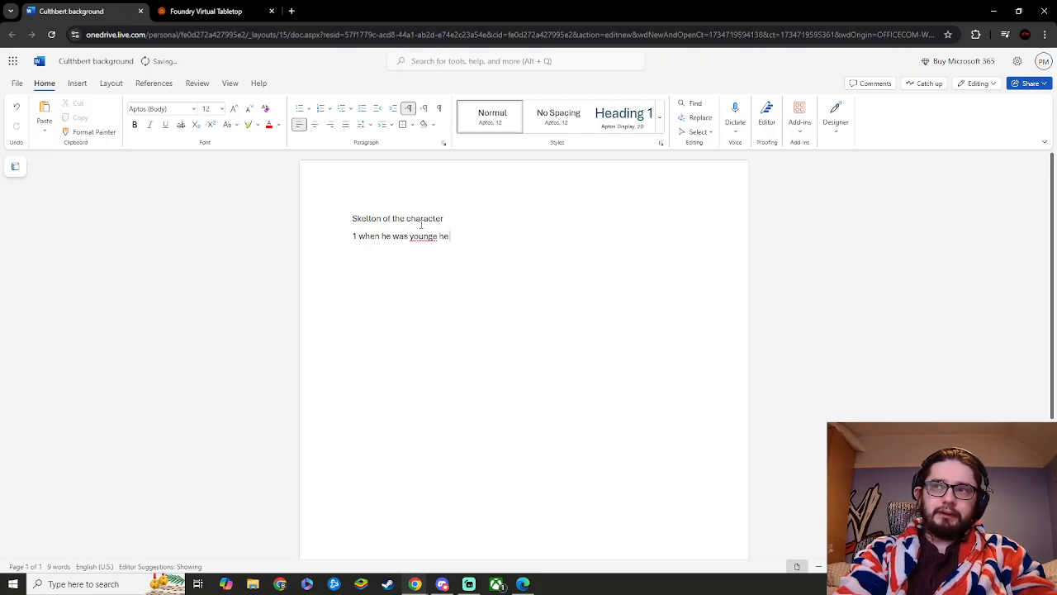
{"action": "type", "text": " watned"}
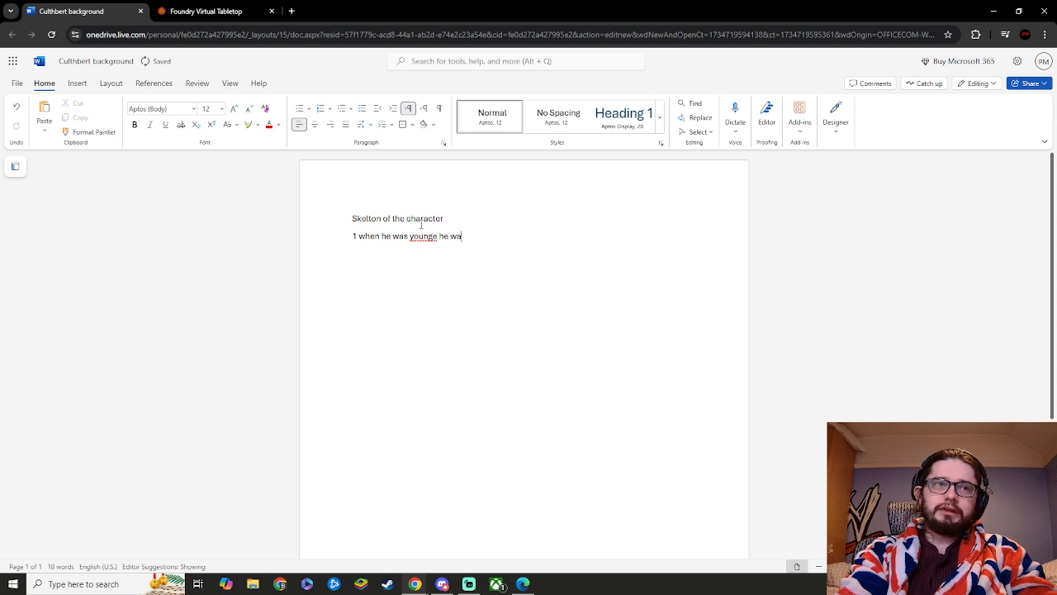
{"action": "key", "text": "BackSpace"}
{"action": "key", "text": "BackSpace"}
{"action": "key", "text": "BackSpace"}
{"action": "key", "text": "BackSpace"}
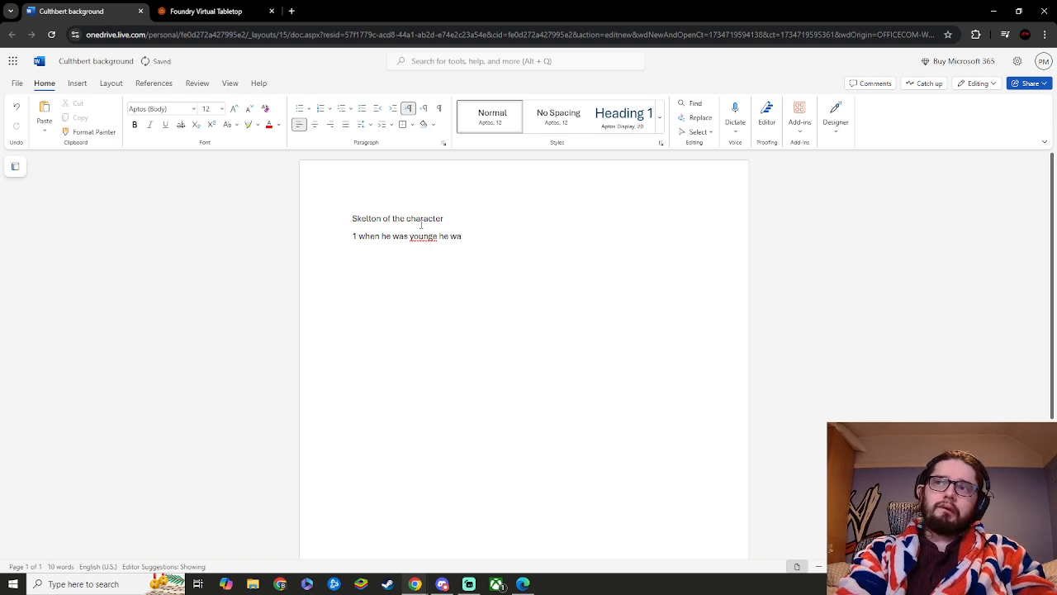
{"action": "type", "text": "nted to b"}
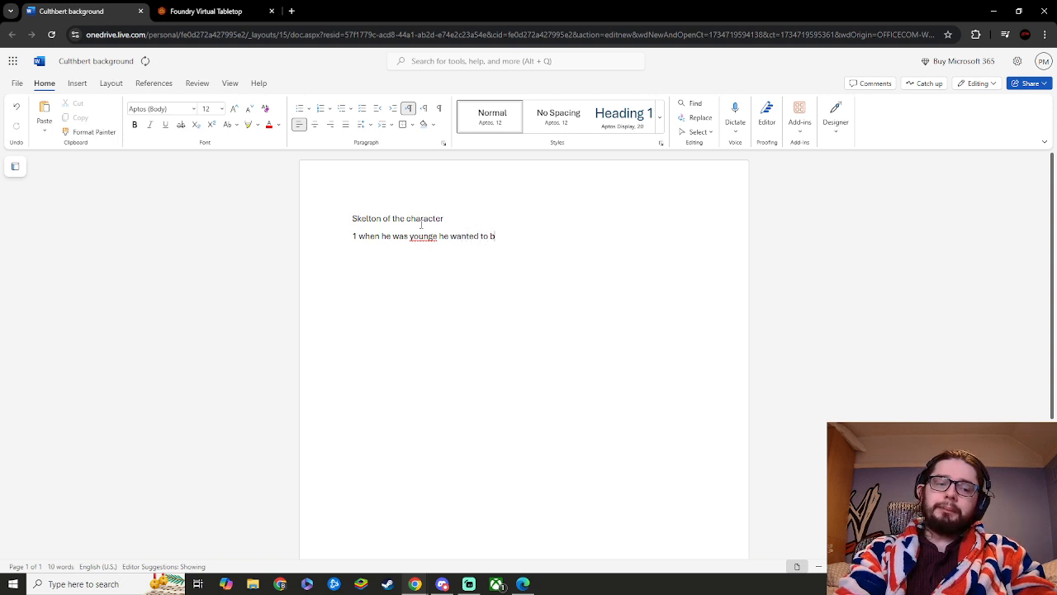
{"action": "type", "text": "e an ad"}
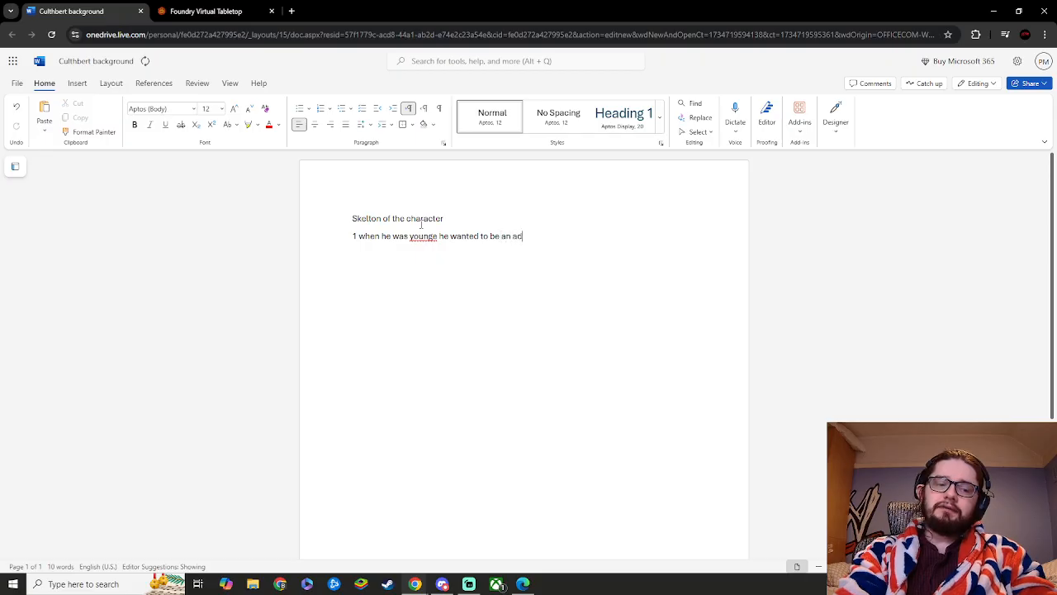
{"action": "type", "text": "venturer"}
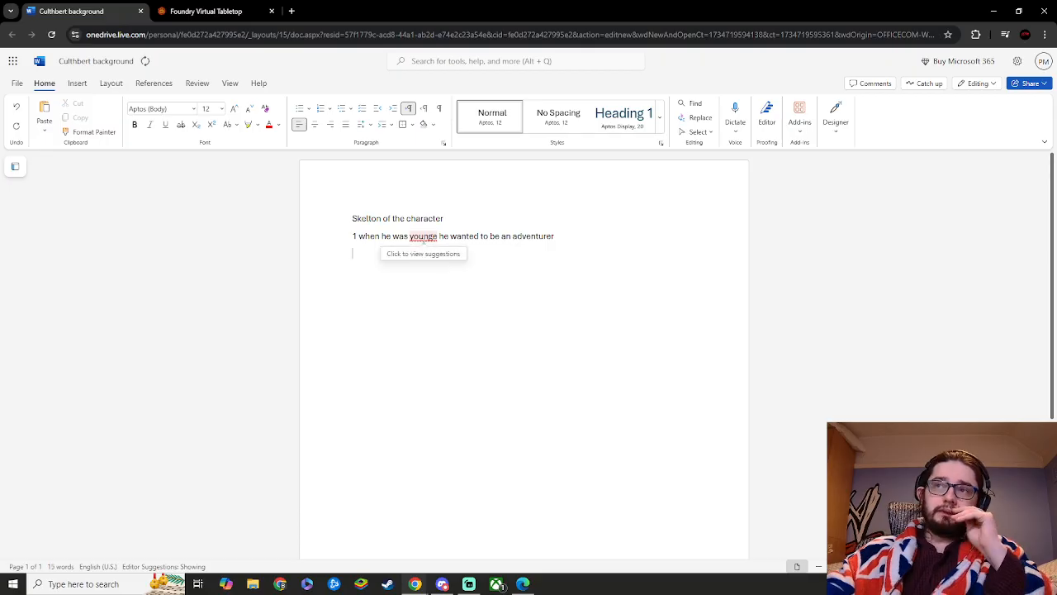
{"action": "left_click", "coordinate": [429, 248]}
{"action": "left_click", "coordinate": [423, 314]}
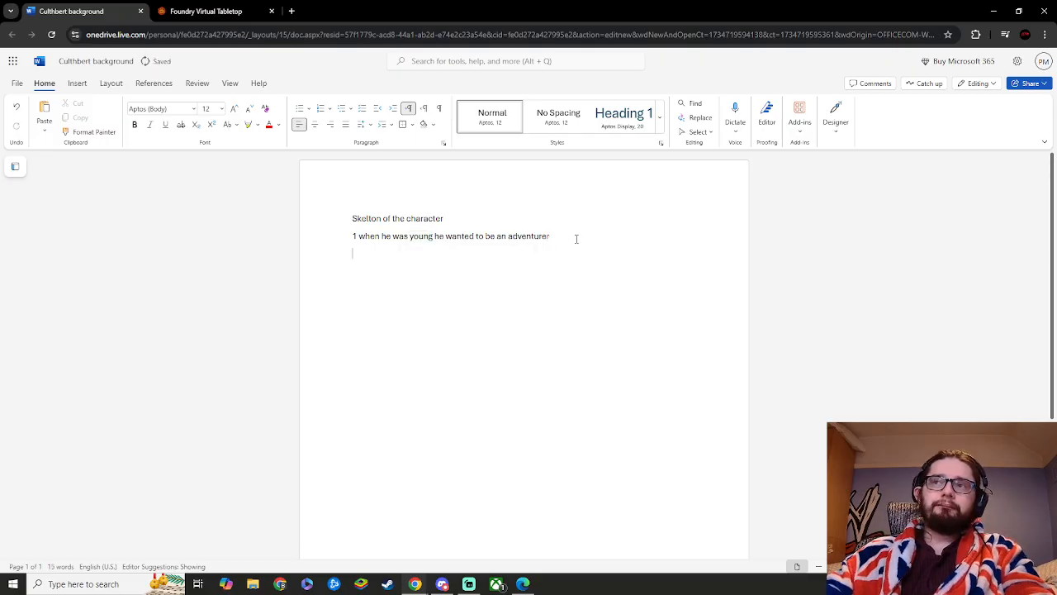
- Begin the second point with "2 comes from a large family that work" on the line below the first
{"action": "type", "text": "2"}
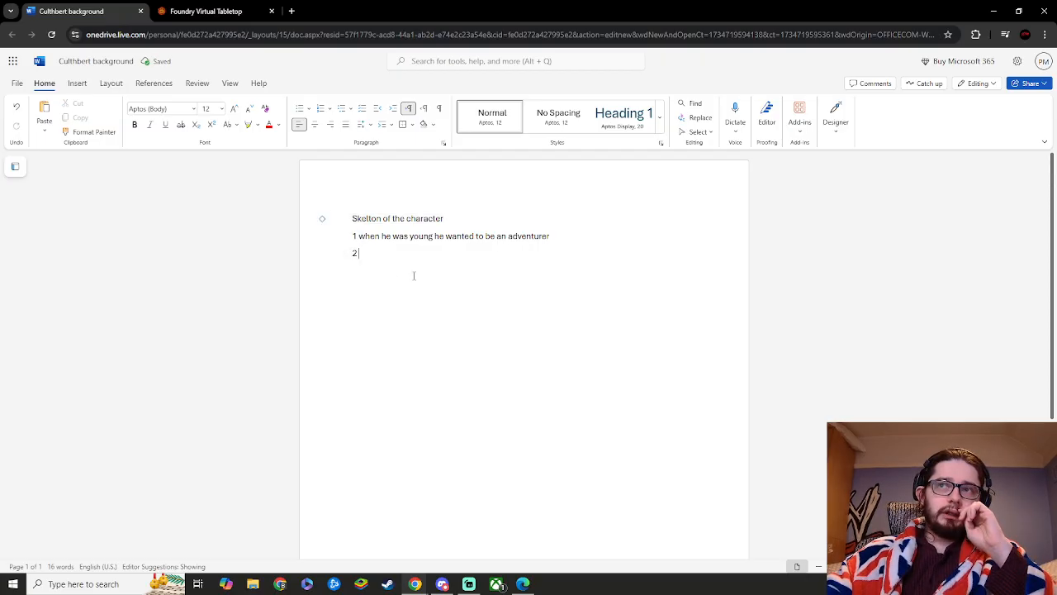
{"action": "type", "text": "comes "}
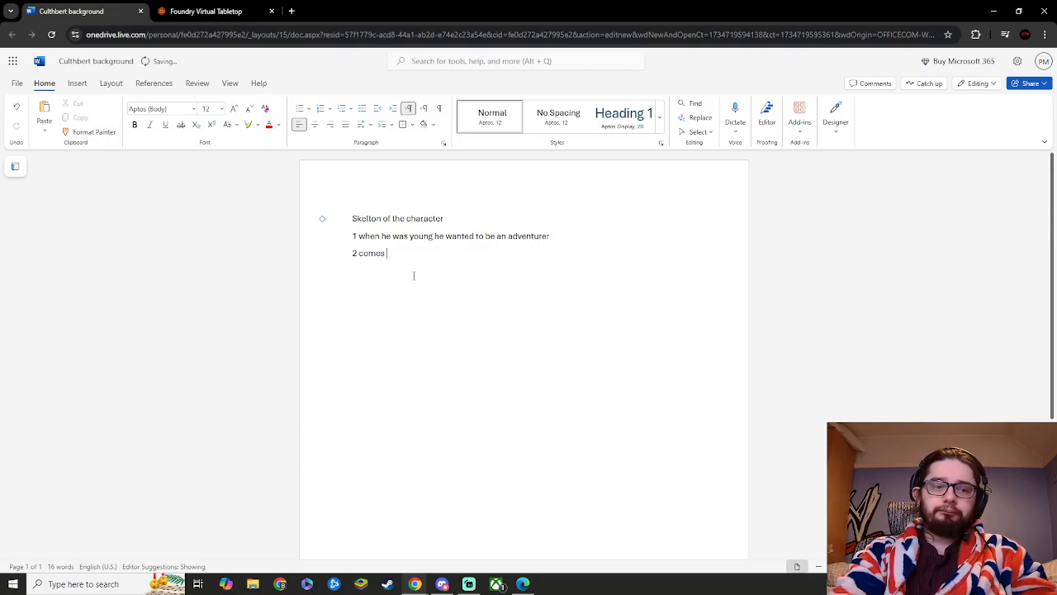
{"action": "type", "text": "from"}
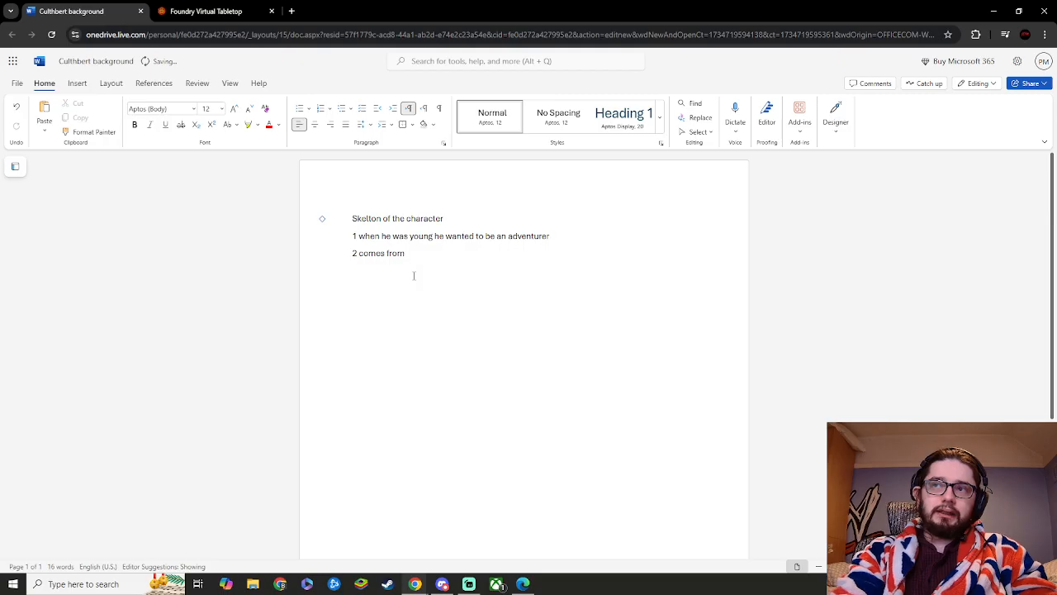
{"action": "type", "text": " a"}
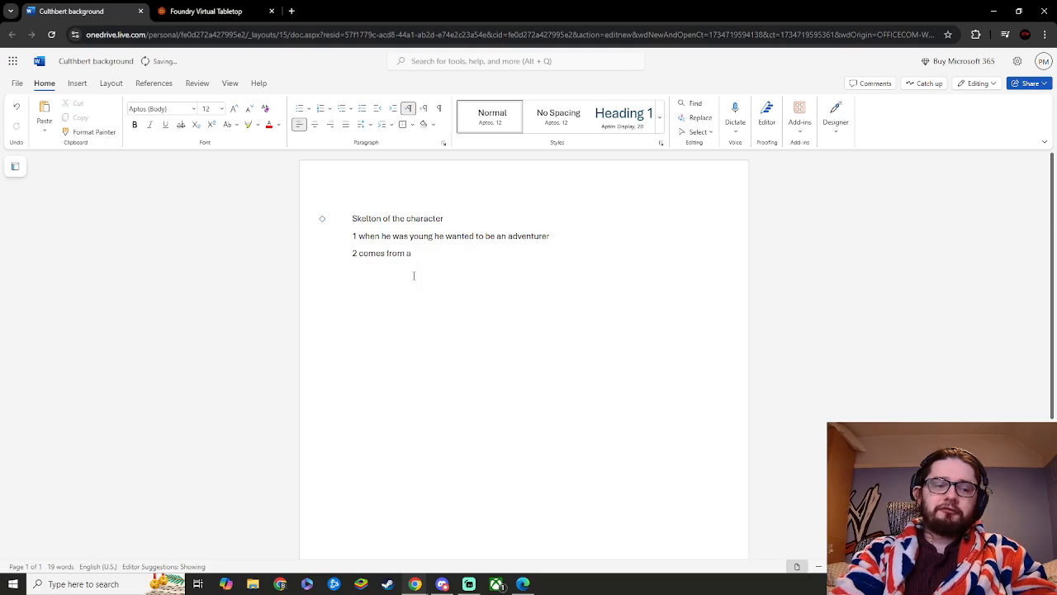
{"action": "type", "text": " family of"}
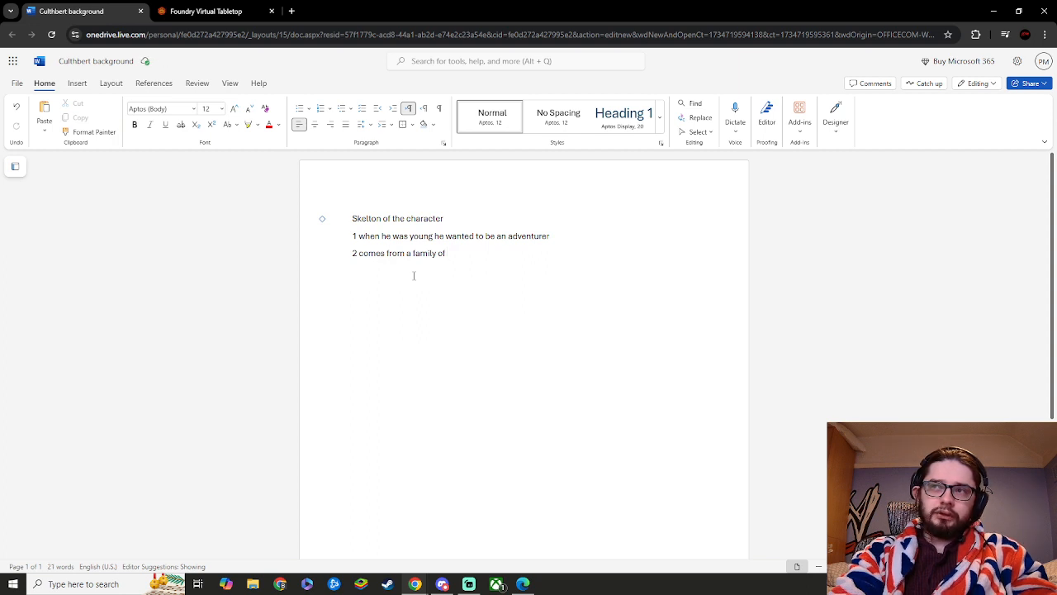
{"action": "key", "text": "BackSpace"}
{"action": "key", "text": "BackSpace"}
{"action": "key", "text": "BackSpace"}
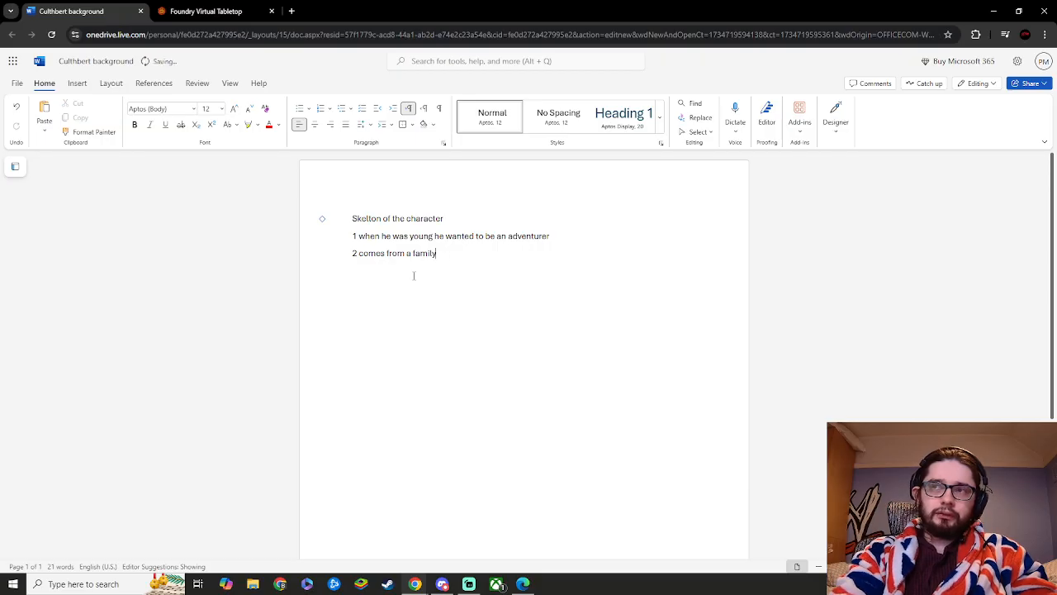
{"action": "key", "text": "BackSpace"}
{"action": "key", "text": "BackSpace"}
{"action": "key", "text": "BackSpace"}
{"action": "key", "text": "BackSpace"}
{"action": "key", "text": "BackSpace"}
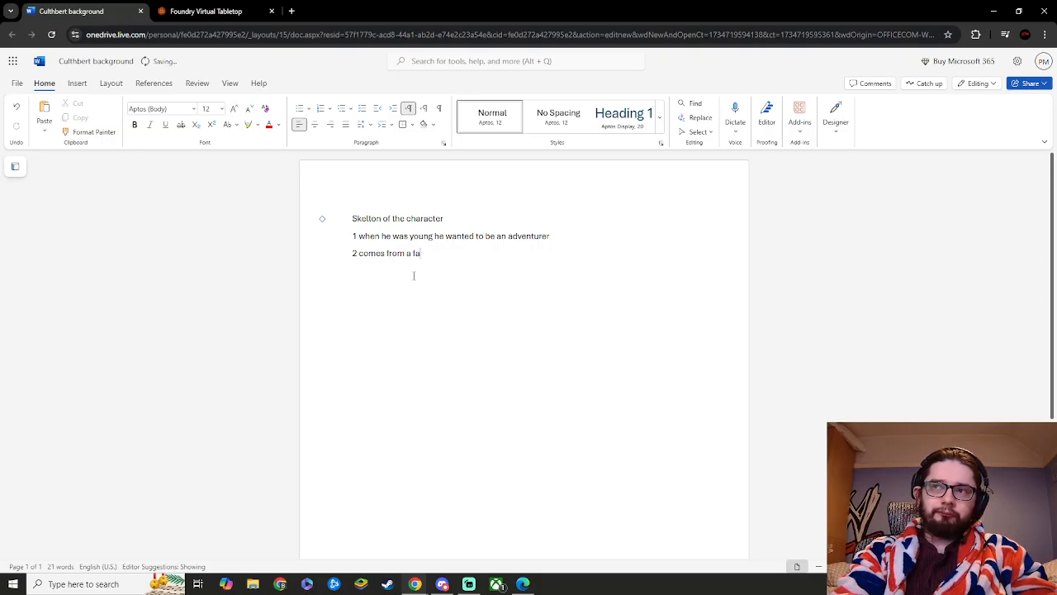
{"action": "type", "text": "large f"}
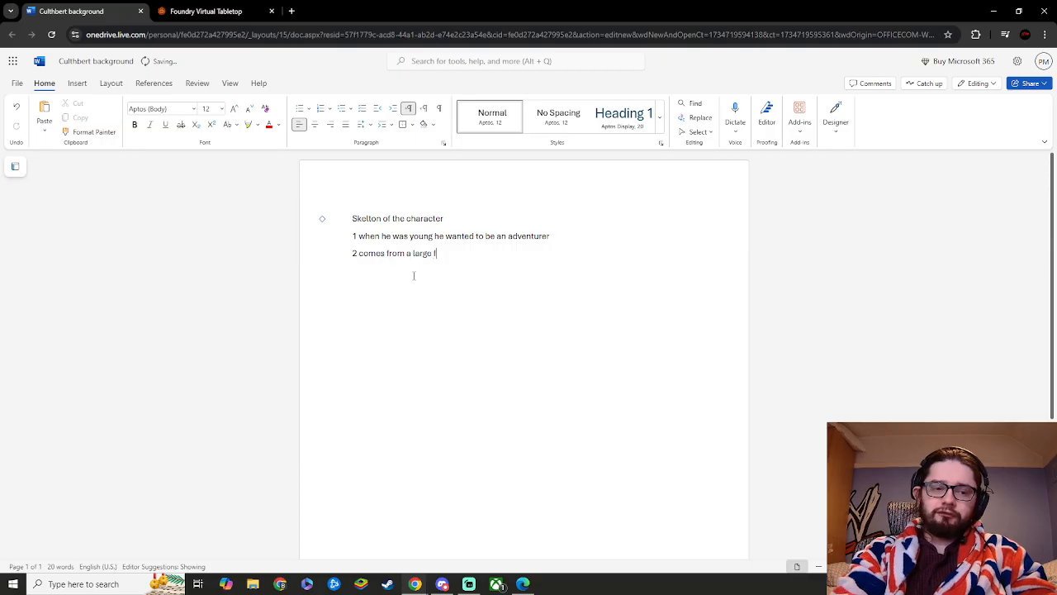
{"action": "type", "text": "amily that work "}
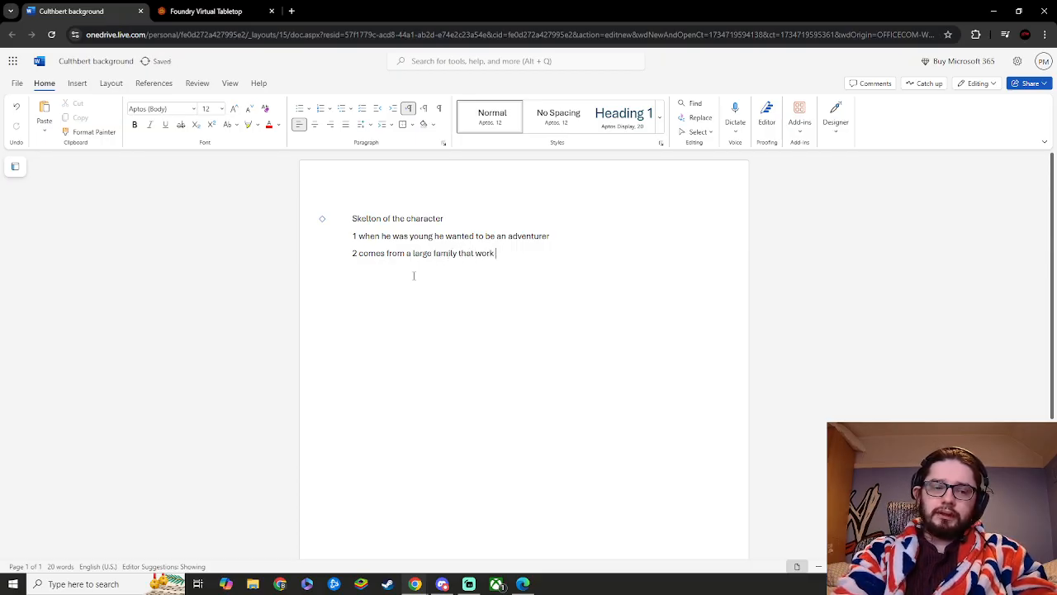
- Continue the second point with "in the making or selling of alchol"
{"action": "type", "text": "in the"}
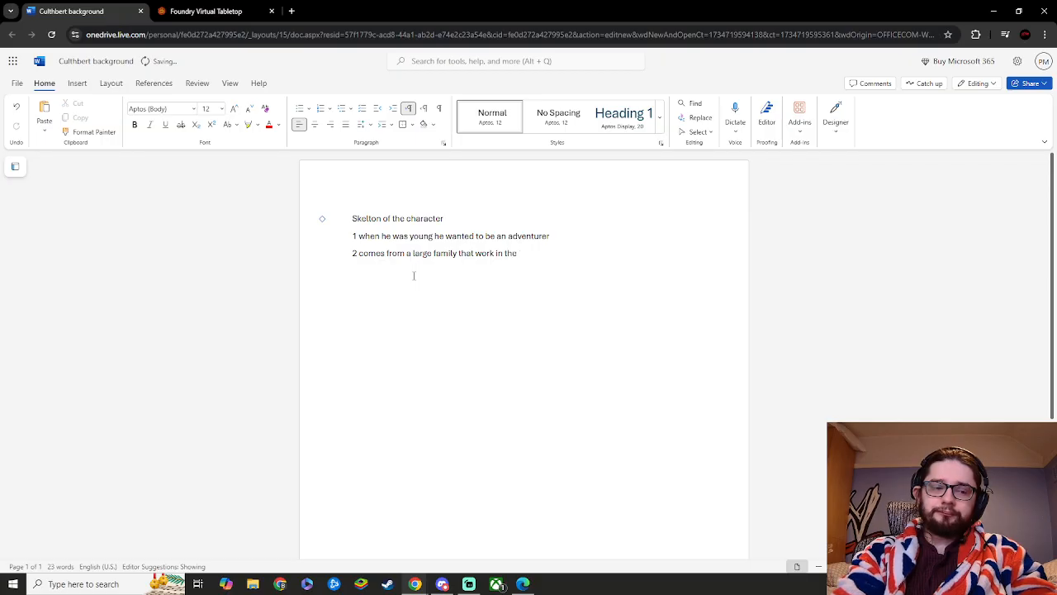
{"action": "type", "text": " making od"}
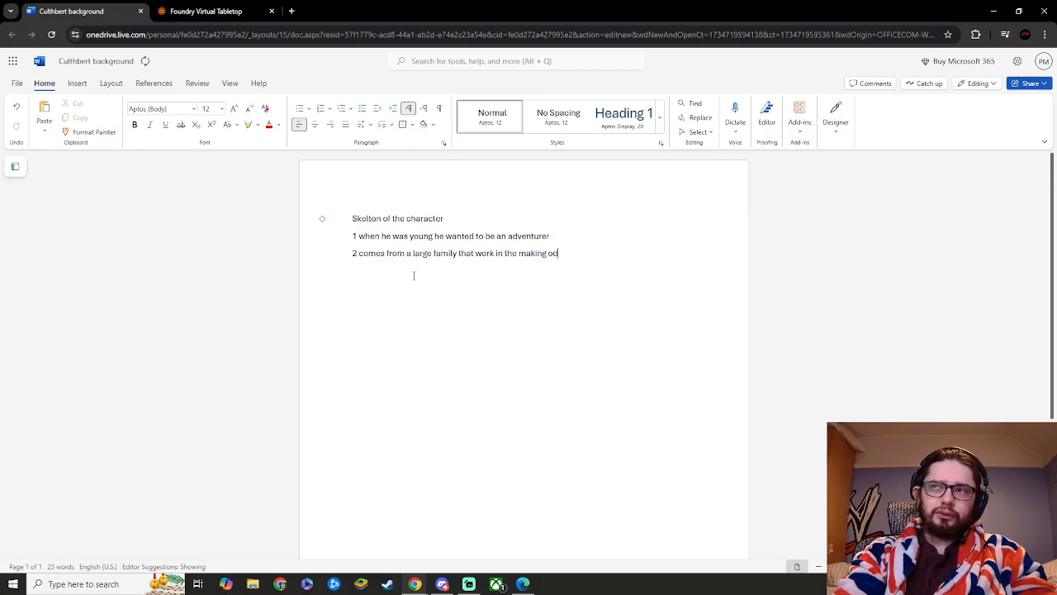
{"action": "key", "text": "BackSpace"}
{"action": "type", "text": "r sell"}
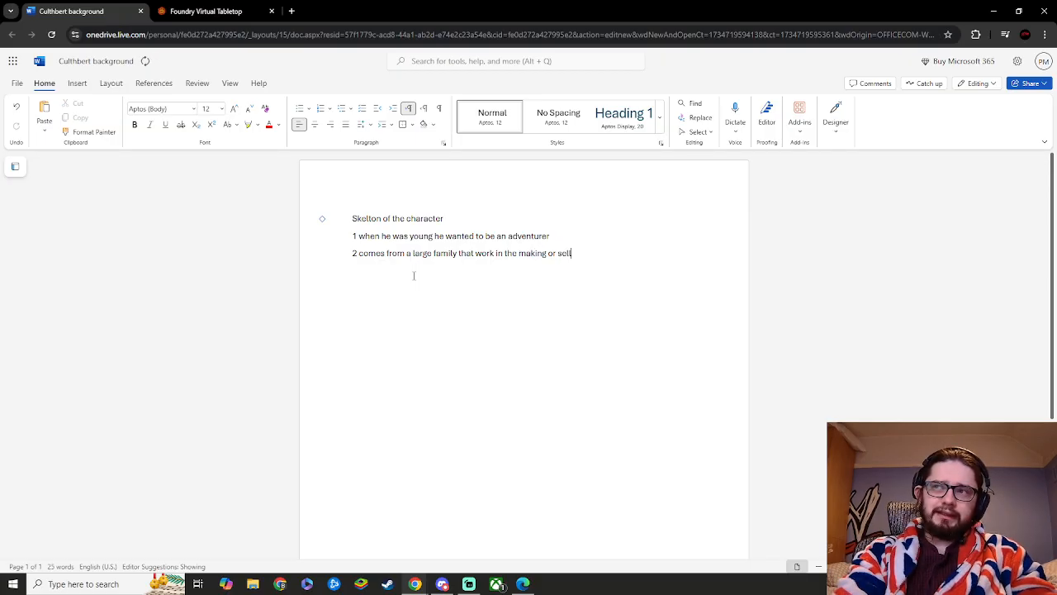
{"action": "type", "text": "ing o"}
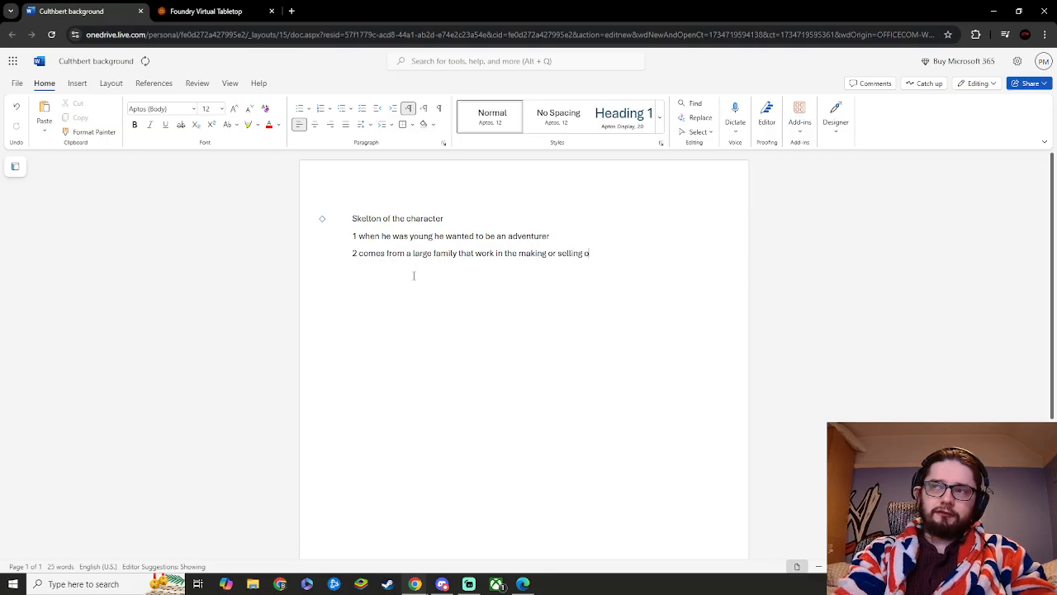
{"action": "type", "text": "f"}
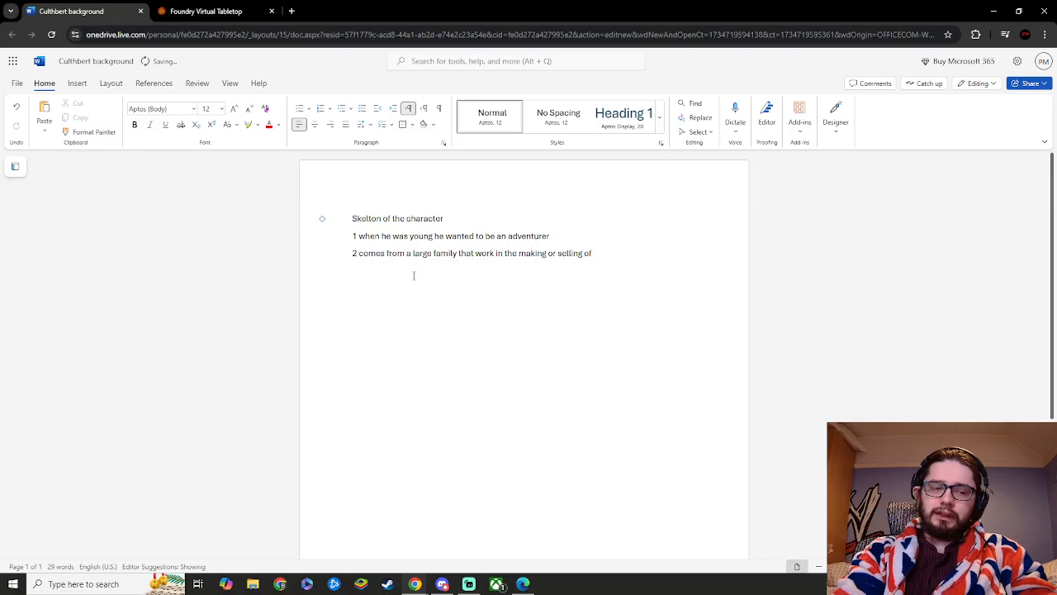
{"action": "type", "text": " alchol"}
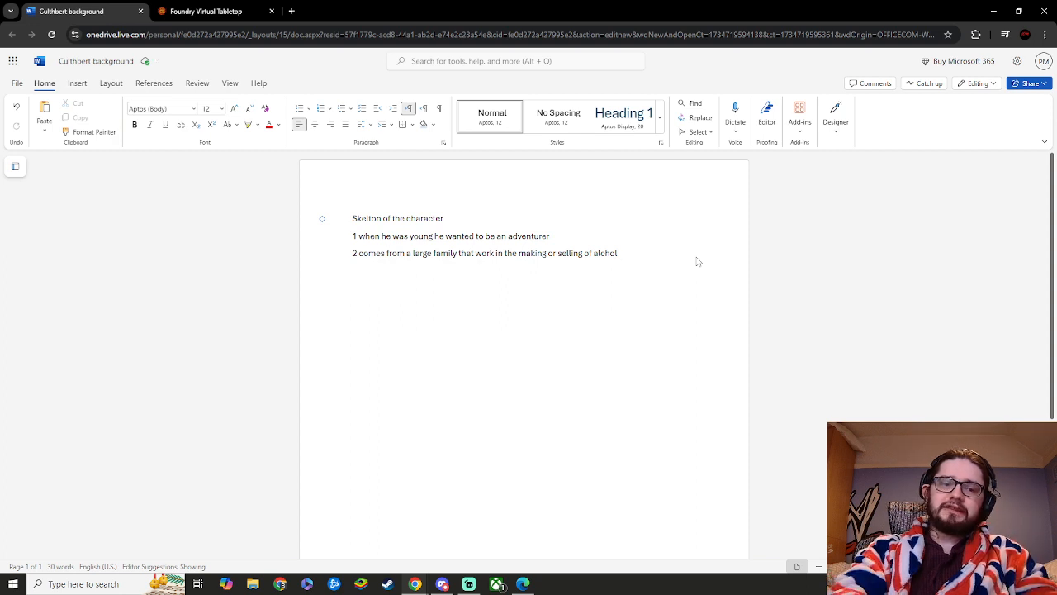
- Add "(Bar owners Beer makers)" to the end of the second point and correct the spelling of "alcohol" in that line
{"action": "type", "text": " ("}
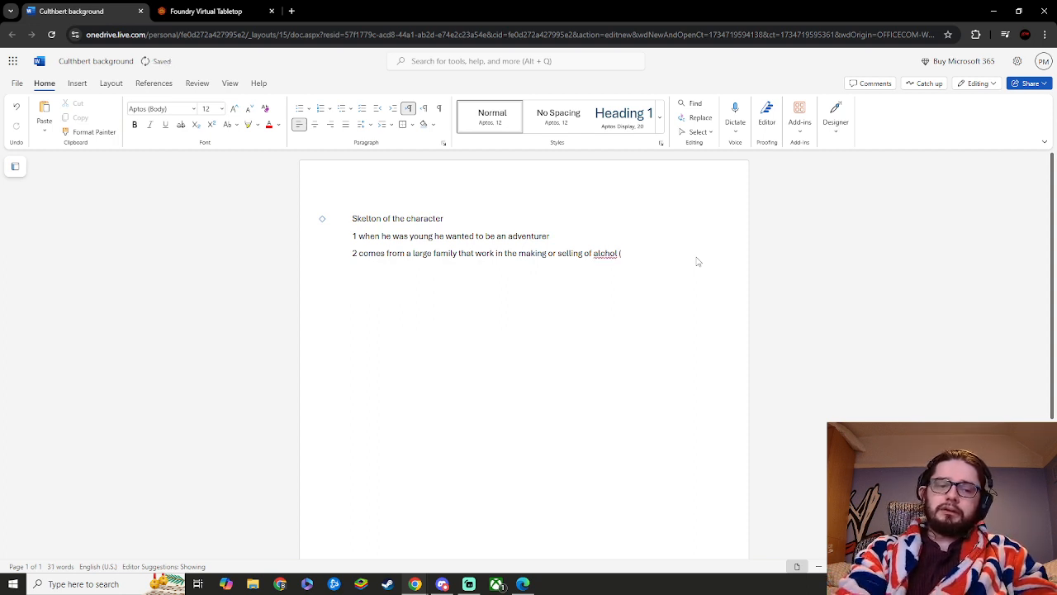
{"action": "type", "text": "Bar owner"}
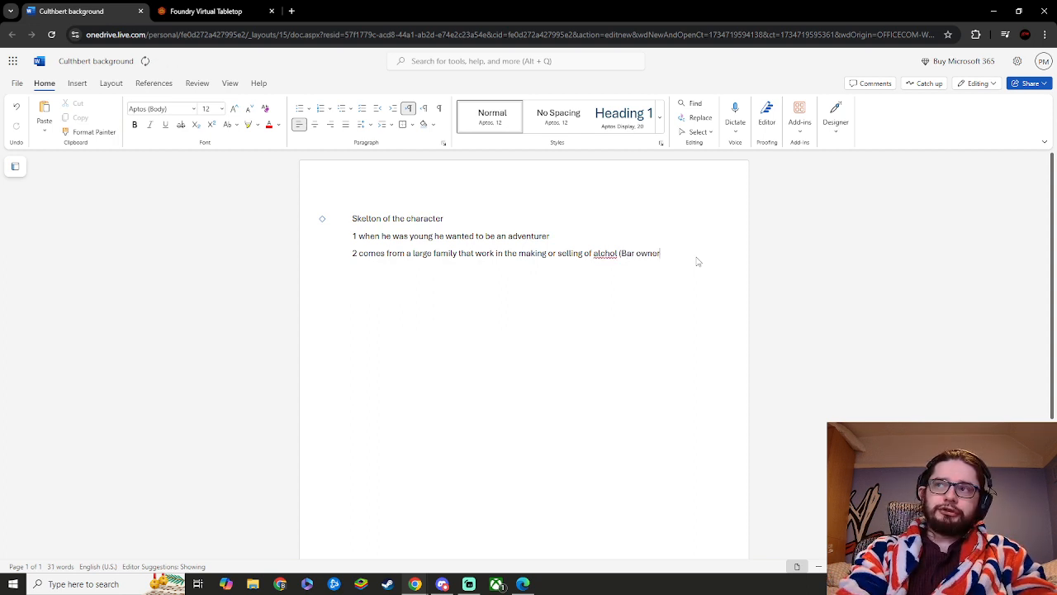
{"action": "type", "text": "s Be"}
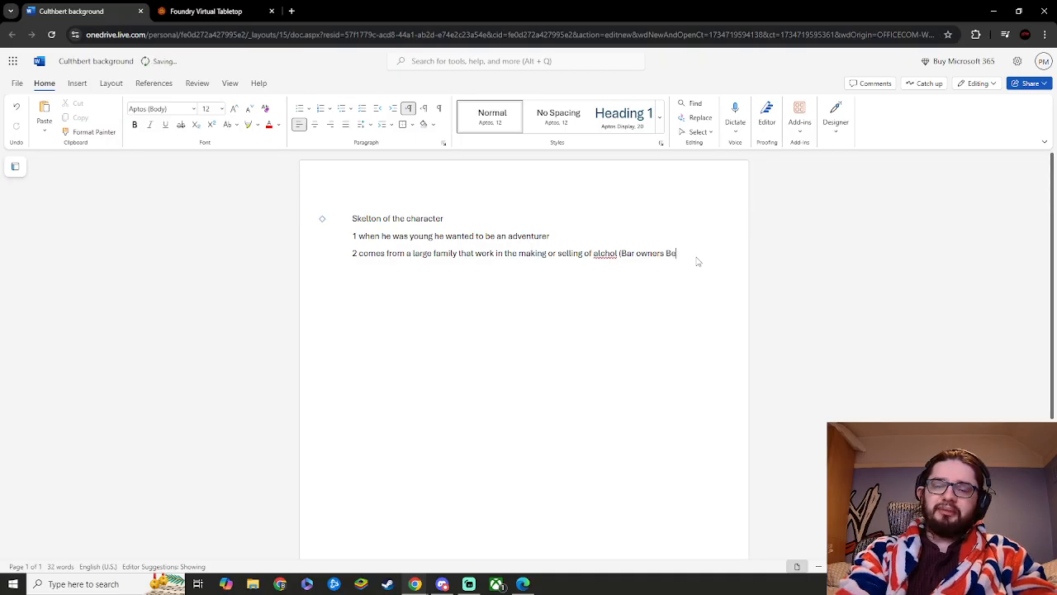
{"action": "type", "text": "rr ow"}
{"action": "key", "text": "BackSpace"}
{"action": "key", "text": "BackSpace"}
{"action": "key", "text": "BackSpace"}
{"action": "key", "text": "BackSpace"}
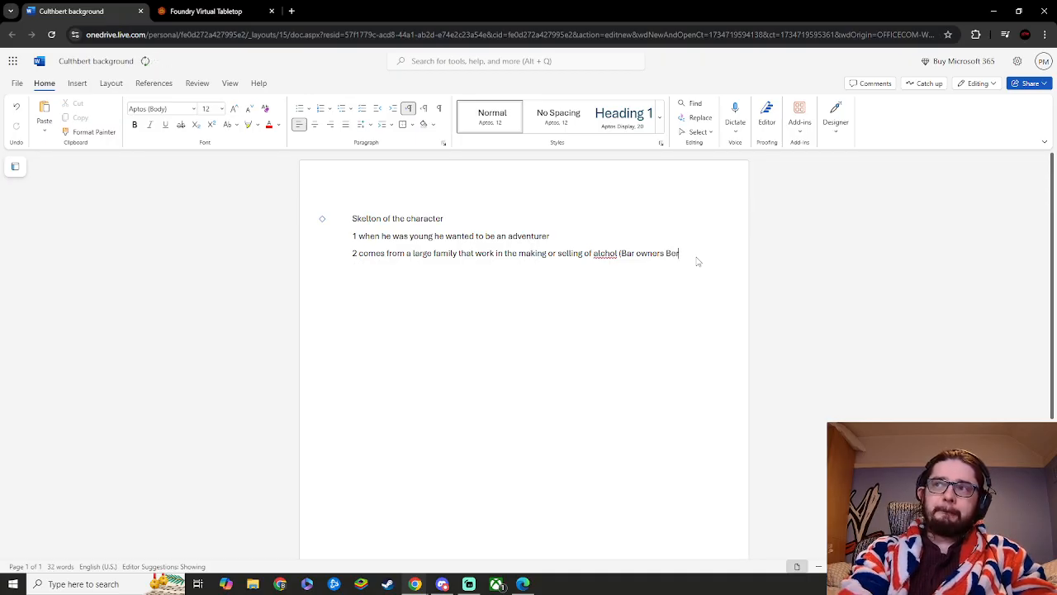
{"action": "key", "text": "BackSpace"}
{"action": "type", "text": "er maker"}
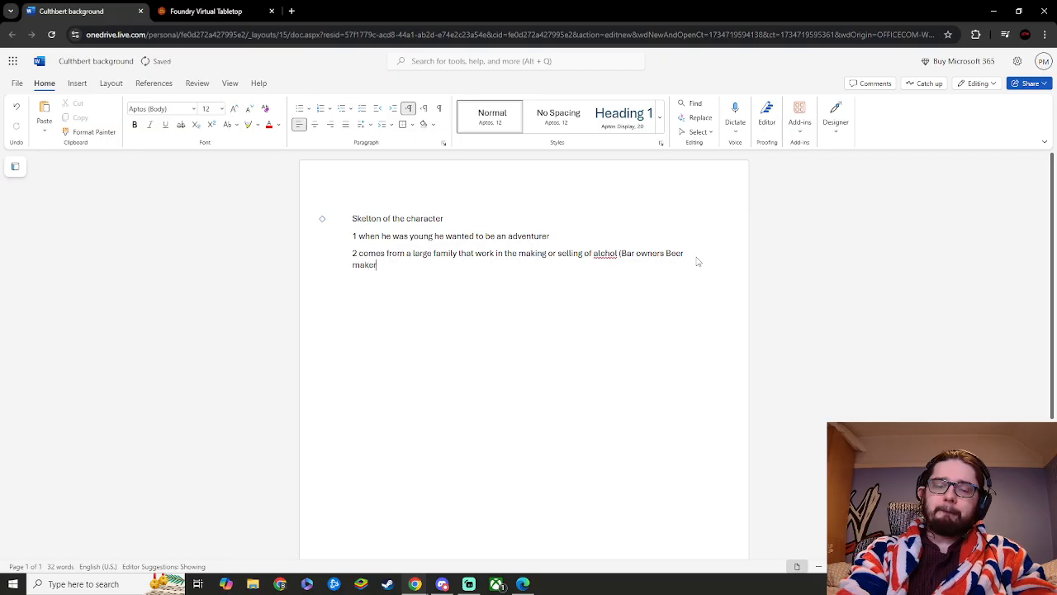
{"action": "type", "text": "s)"}
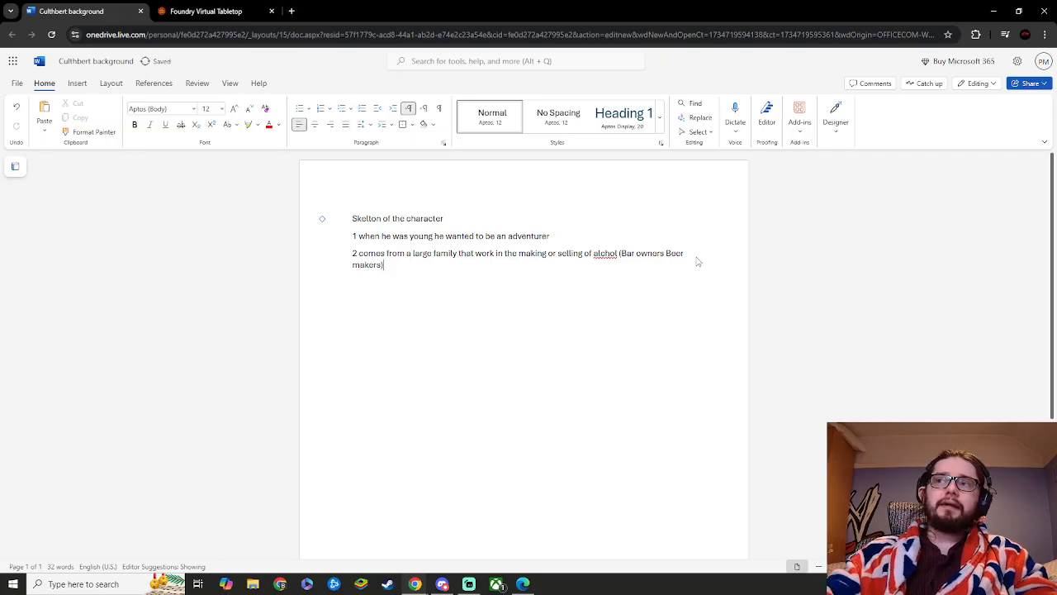
{"action": "left_click", "coordinate": [604, 254]}
{"action": "left_click", "coordinate": [502, 291]}
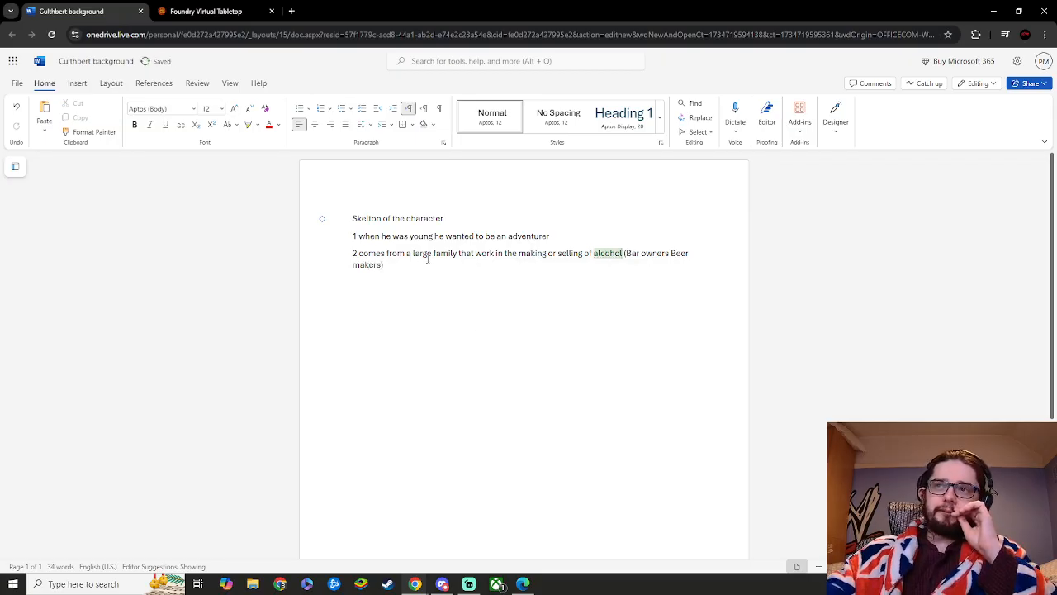
- Start the third point on a new line with "3 decideds to make his own bar"
{"action": "left_click", "coordinate": [437, 272]}
{"action": "key", "text": "Return"}
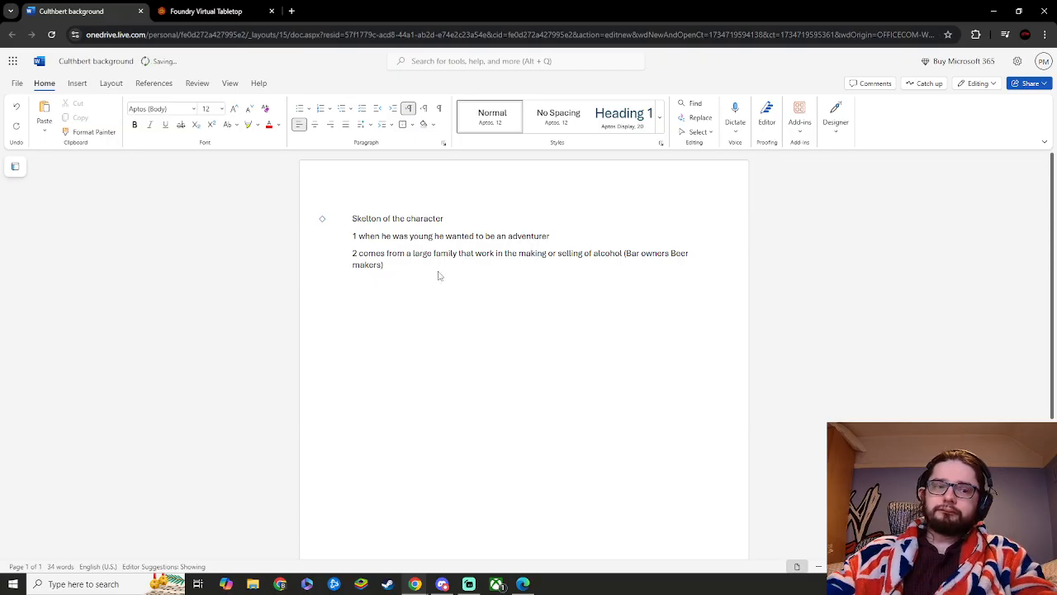
{"action": "type", "text": "3"}
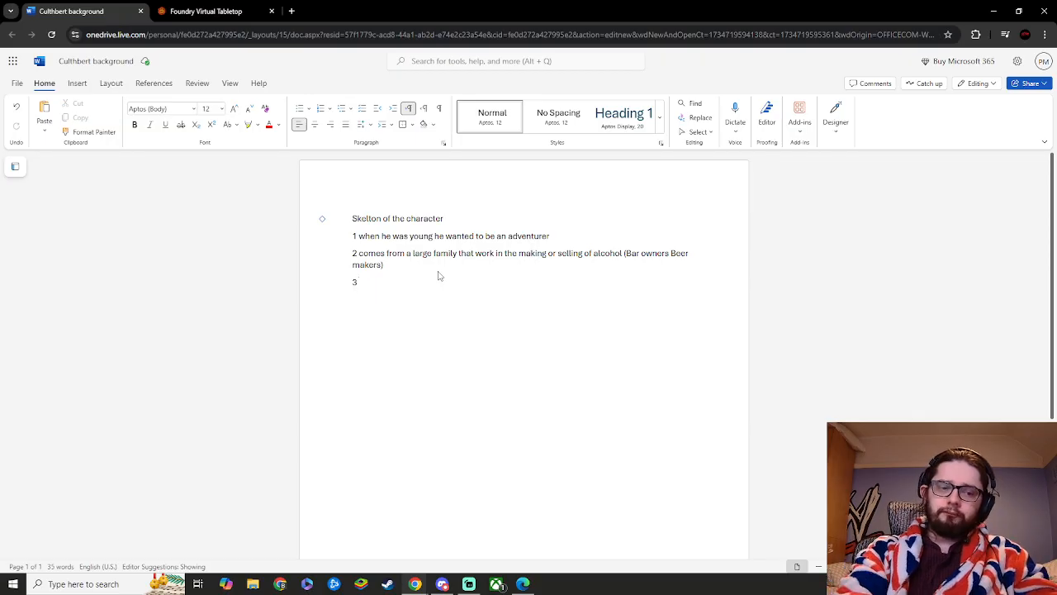
{"action": "type", "text": "decided"}
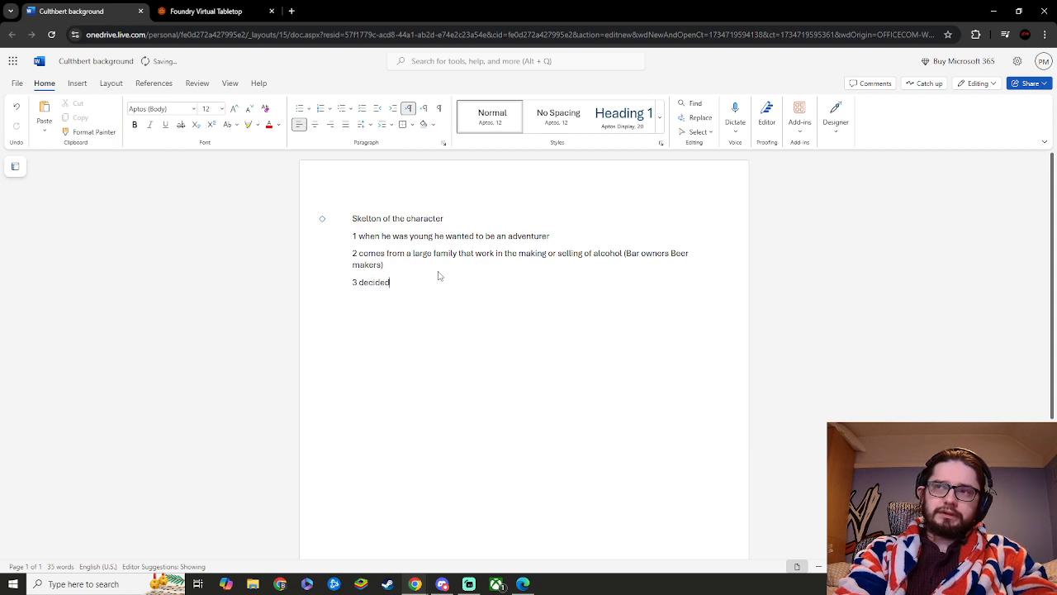
{"action": "type", "text": "s"}
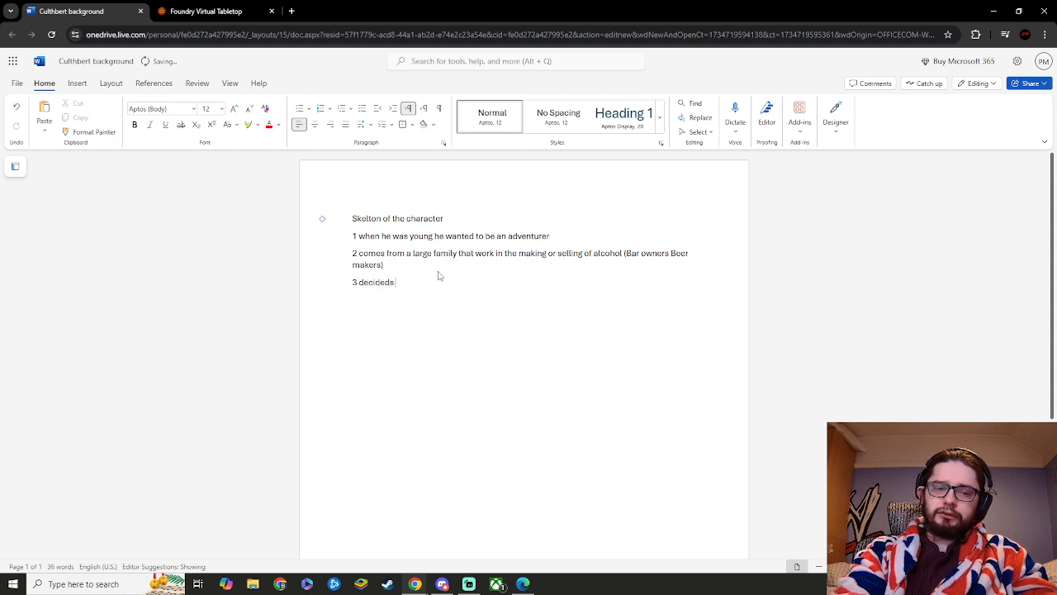
{"action": "type", "text": " to make i"}
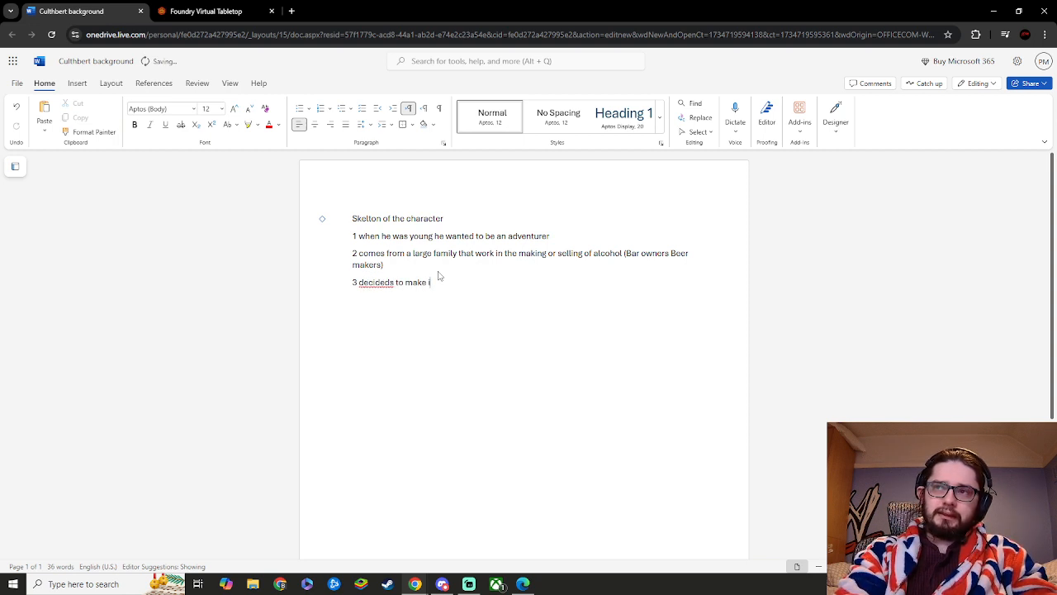
{"action": "key", "text": "BackSpace"}
{"action": "type", "text": "his own"}
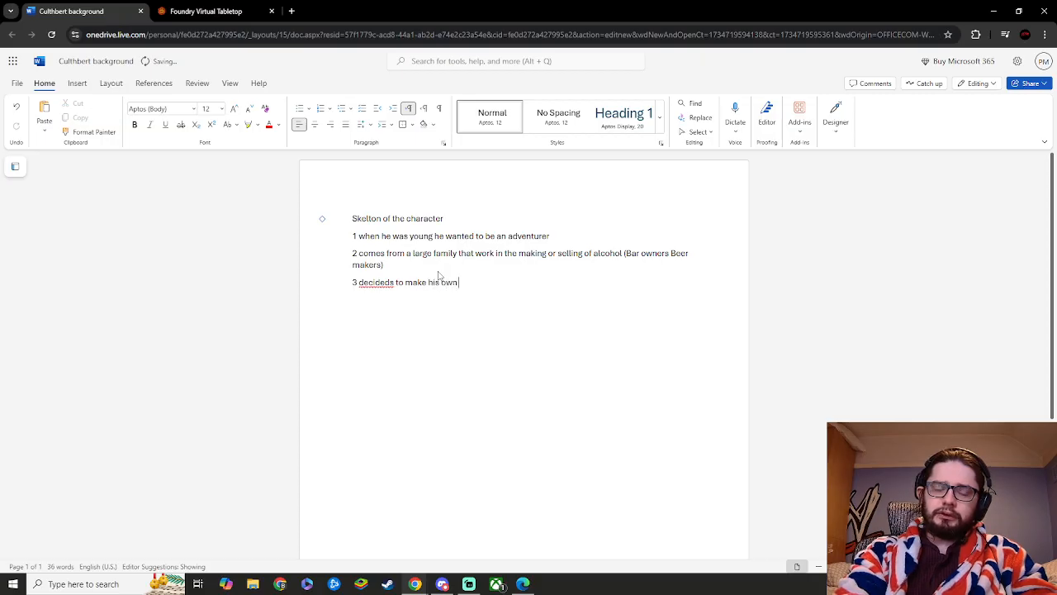
{"action": "type", "text": " pa"}
{"action": "key", "text": "BackSpace"}
{"action": "key", "text": "BackSpace"}
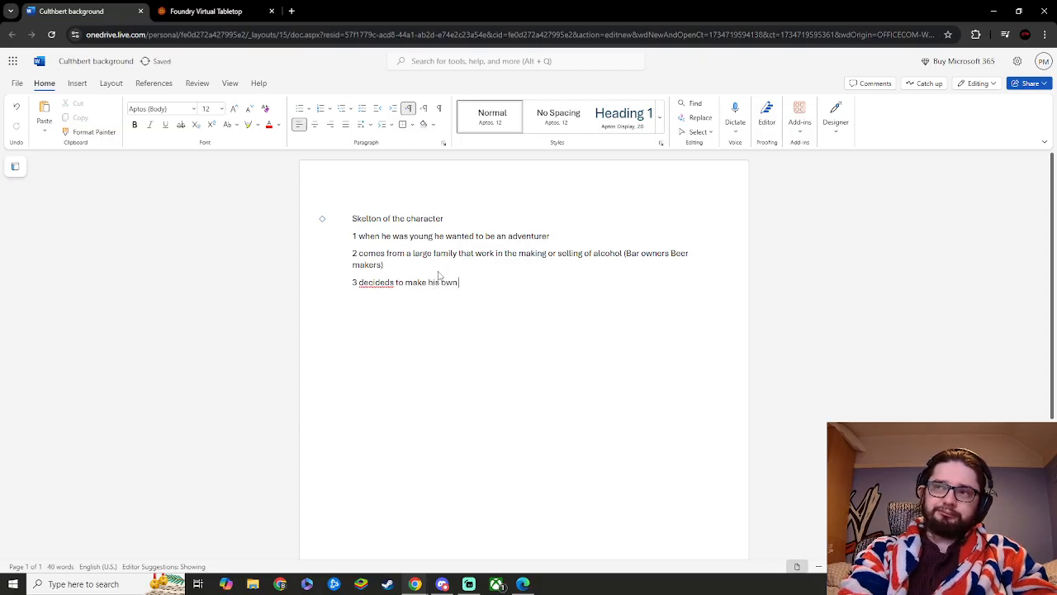
{"action": "type", "text": "bar"}
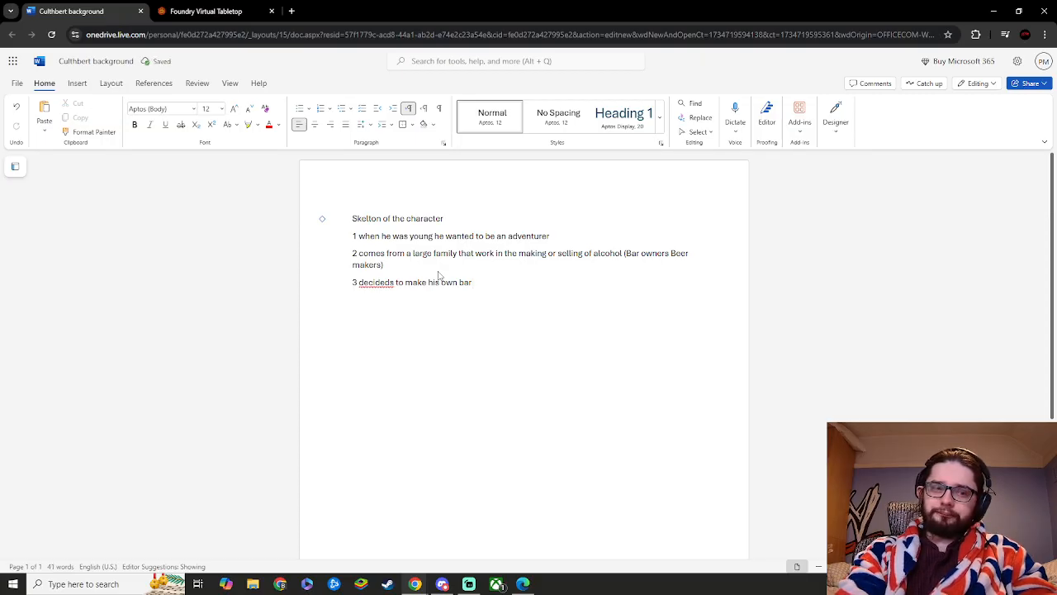
- Continue the third point with "at young adullt age in"
{"action": "type", "text": "at"}
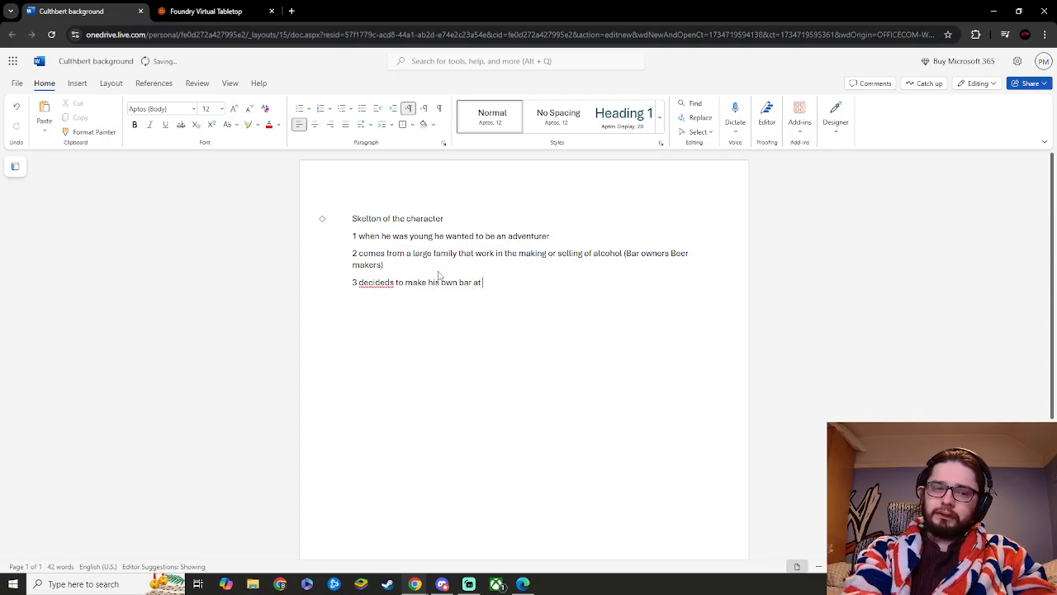
{"action": "type", "text": "young"}
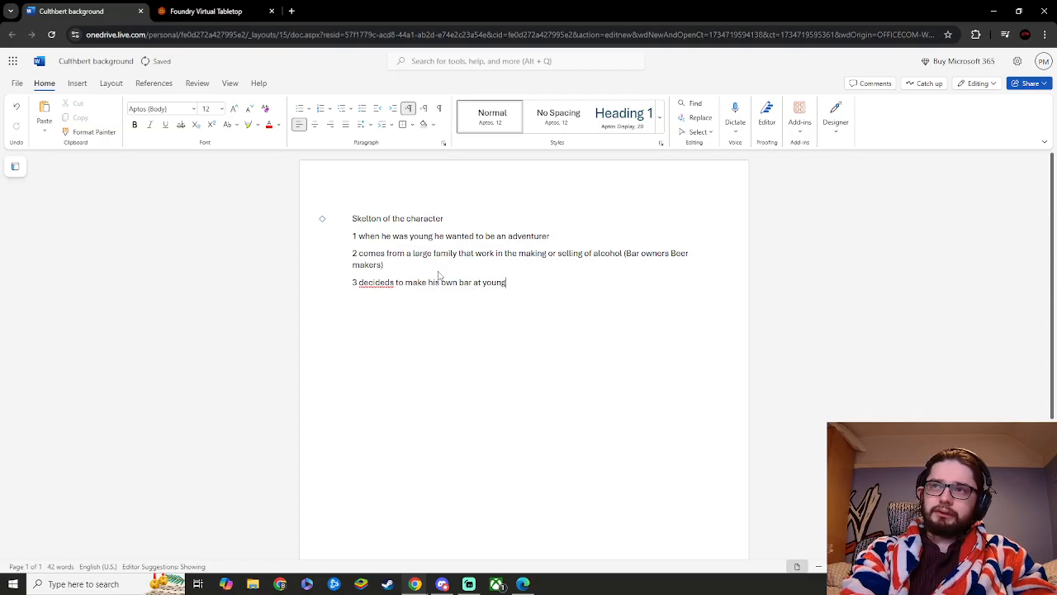
{"action": "type", "text": " adult"}
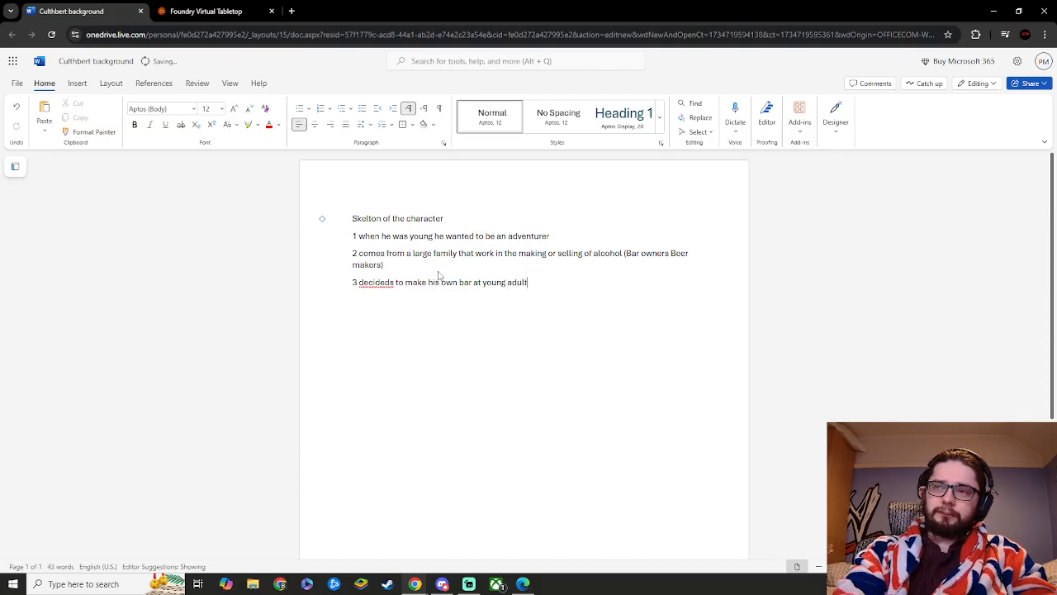
{"action": "key", "text": "BackSpace"}
{"action": "type", "text": "lt"}
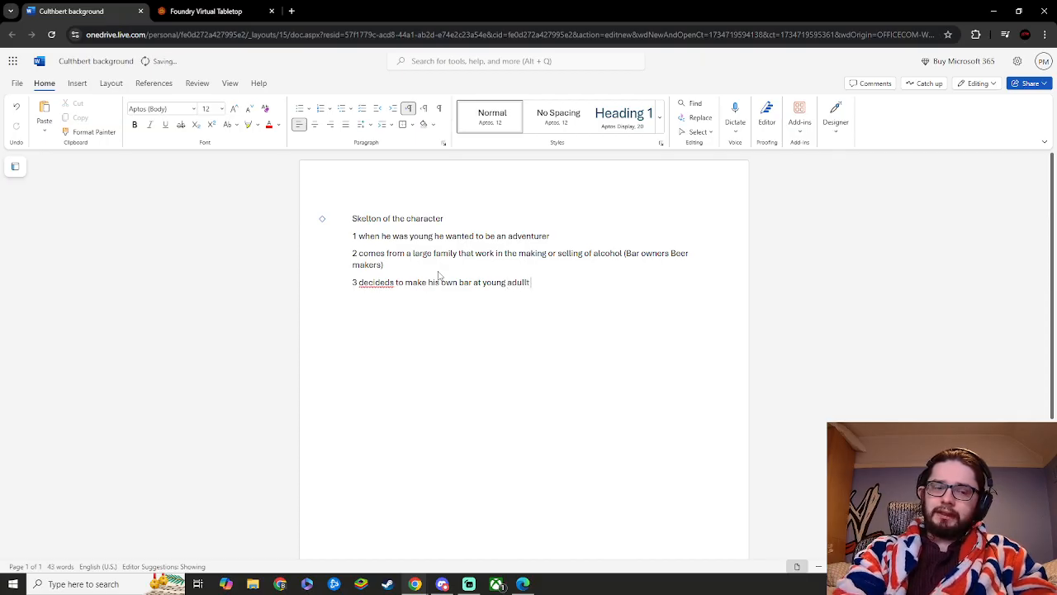
{"action": "type", "text": " age"}
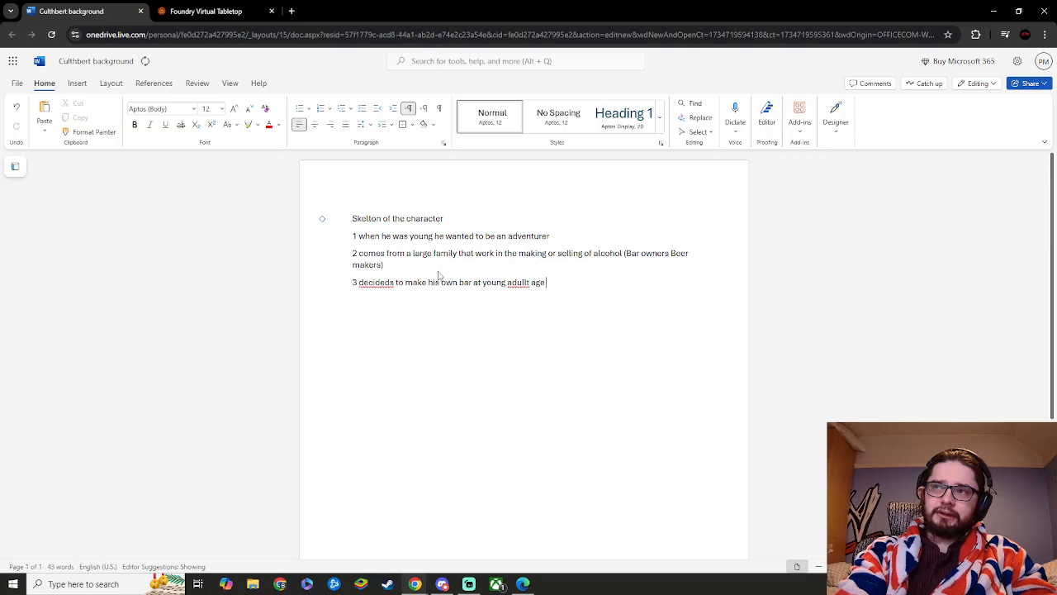
{"action": "type", "text": " in"}
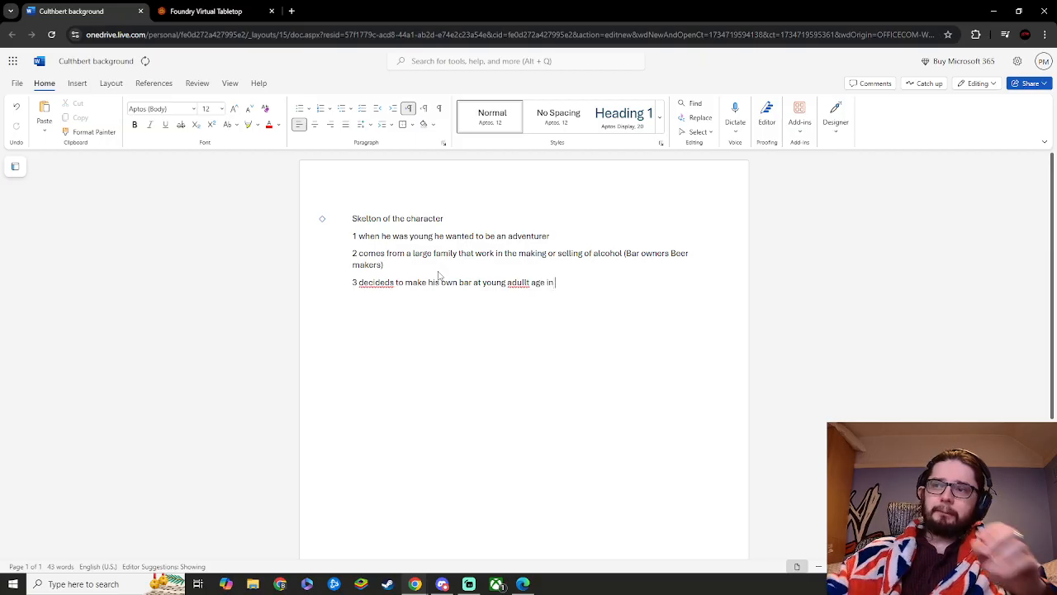
- Switch to the Abomination Vaults Player's Guide PDF in Edge and examine its introduction, Otari Gazetteer and town map for the town's name
{"action": "left_click", "coordinate": [522, 584]}
{"action": "key", "text": "ctrl+Tab"}
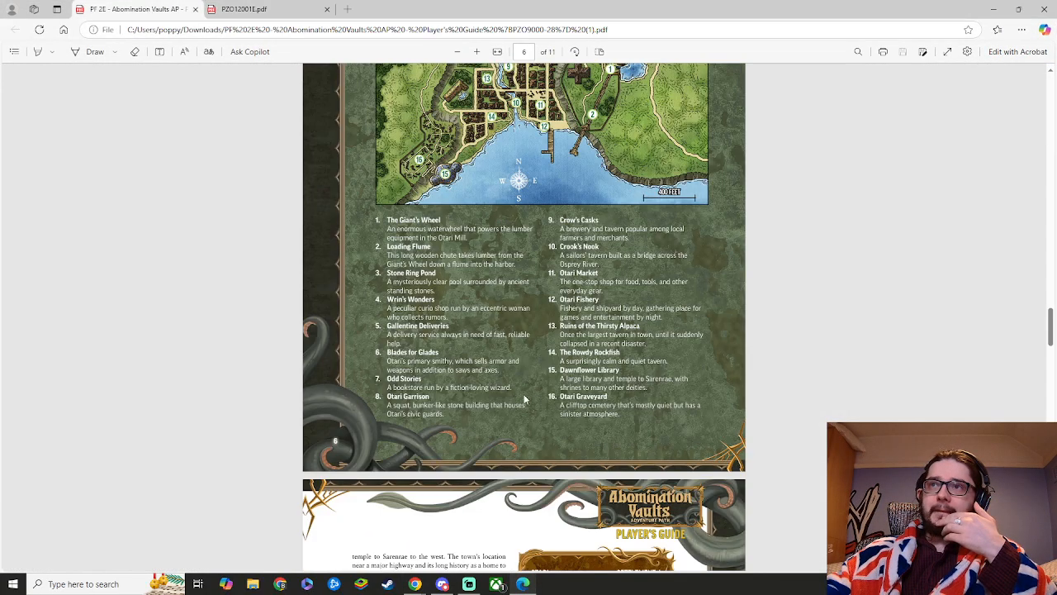
{"action": "scroll", "coordinate": [576, 353], "scroll_direction": "up", "scroll_amount": 3}
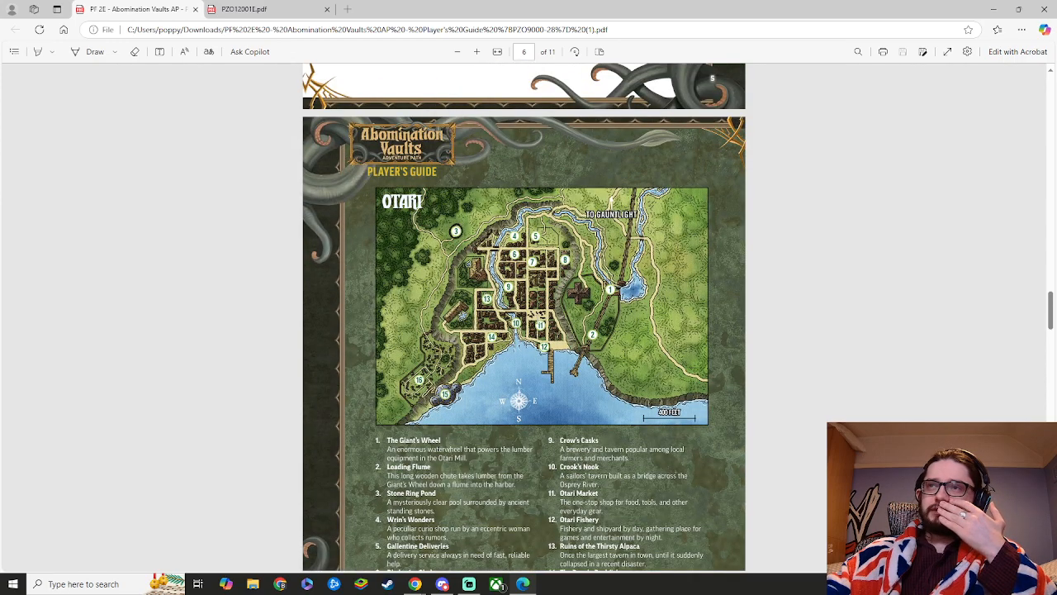
{"action": "scroll", "coordinate": [538, 320], "scroll_direction": "up", "scroll_amount": 5}
{"action": "scroll", "coordinate": [538, 320], "scroll_direction": "up", "scroll_amount": 10}
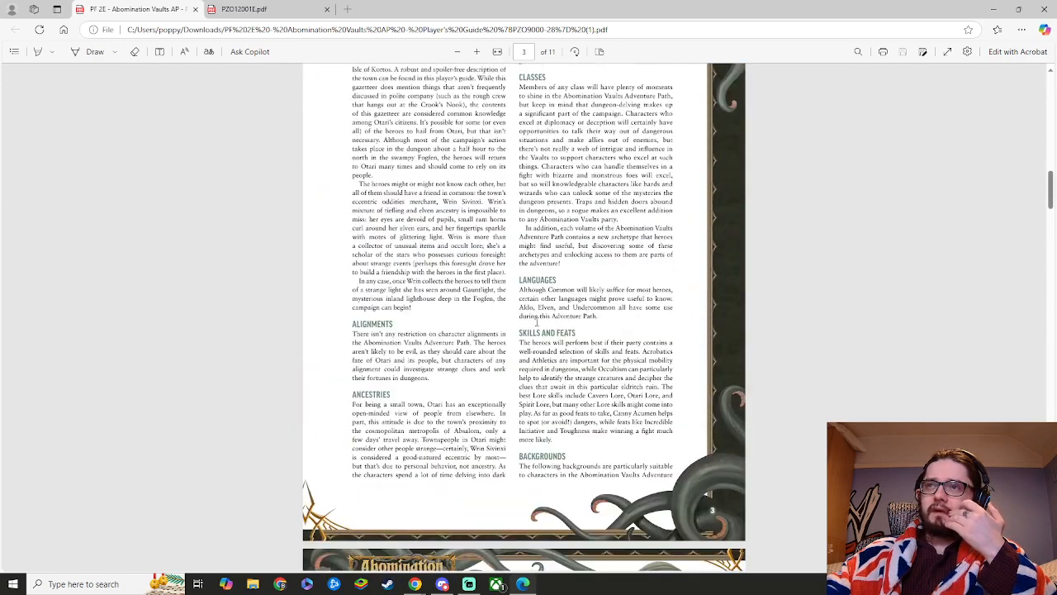
{"action": "scroll", "coordinate": [537, 320], "scroll_direction": "up", "scroll_amount": 5}
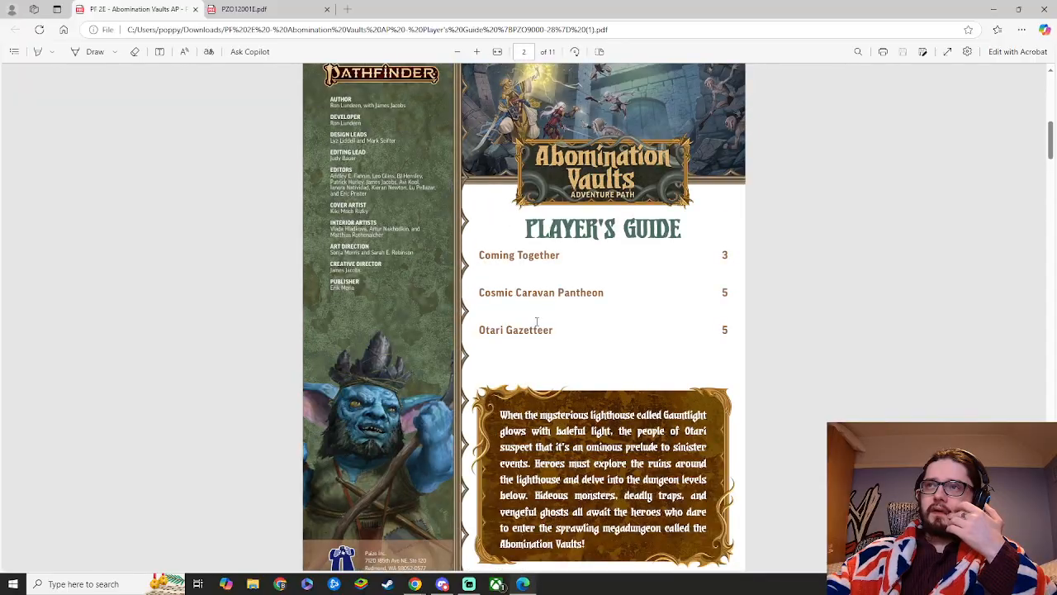
{"action": "scroll", "coordinate": [537, 321], "scroll_direction": "up", "scroll_amount": 3}
{"action": "scroll", "coordinate": [537, 320], "scroll_direction": "down", "scroll_amount": 16}
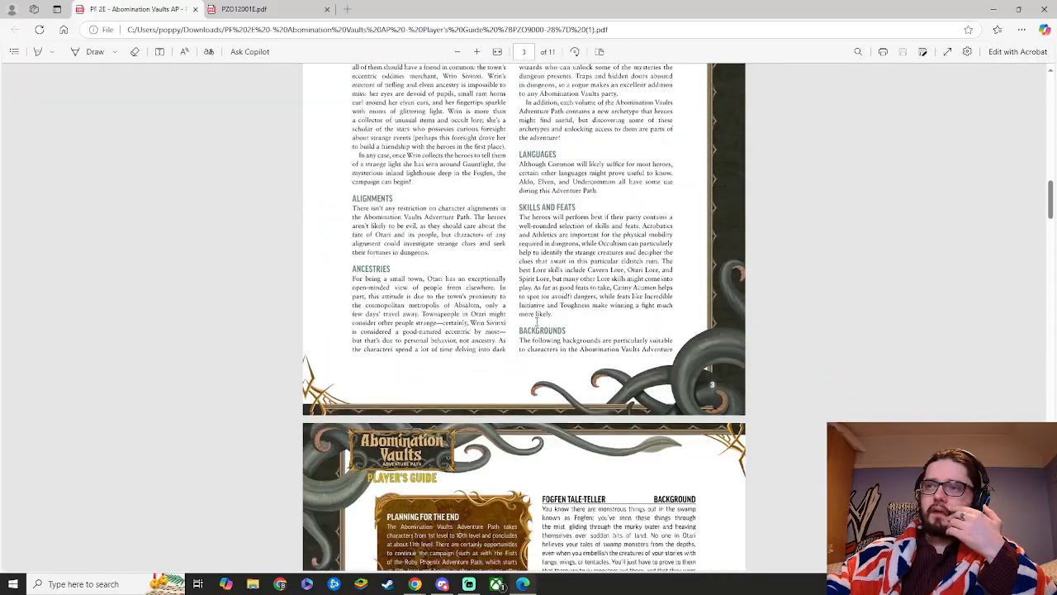
{"action": "scroll", "coordinate": [537, 321], "scroll_direction": "down", "scroll_amount": 4}
{"action": "scroll", "coordinate": [537, 320], "scroll_direction": "up", "scroll_amount": 7}
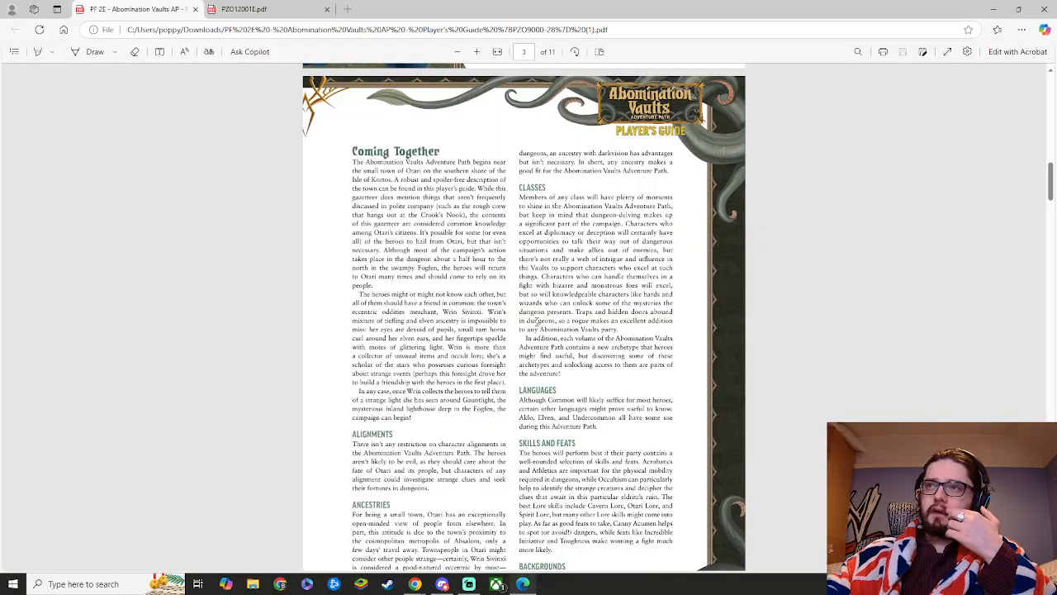
{"action": "scroll", "coordinate": [537, 321], "scroll_direction": "down", "scroll_amount": 14}
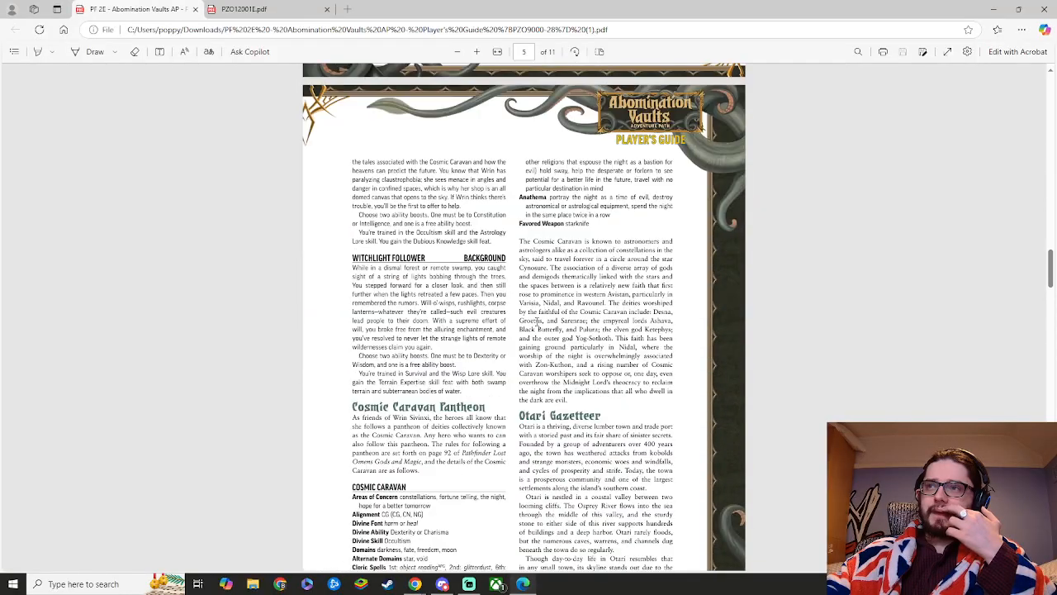
{"action": "scroll", "coordinate": [537, 320], "scroll_direction": "down", "scroll_amount": 5}
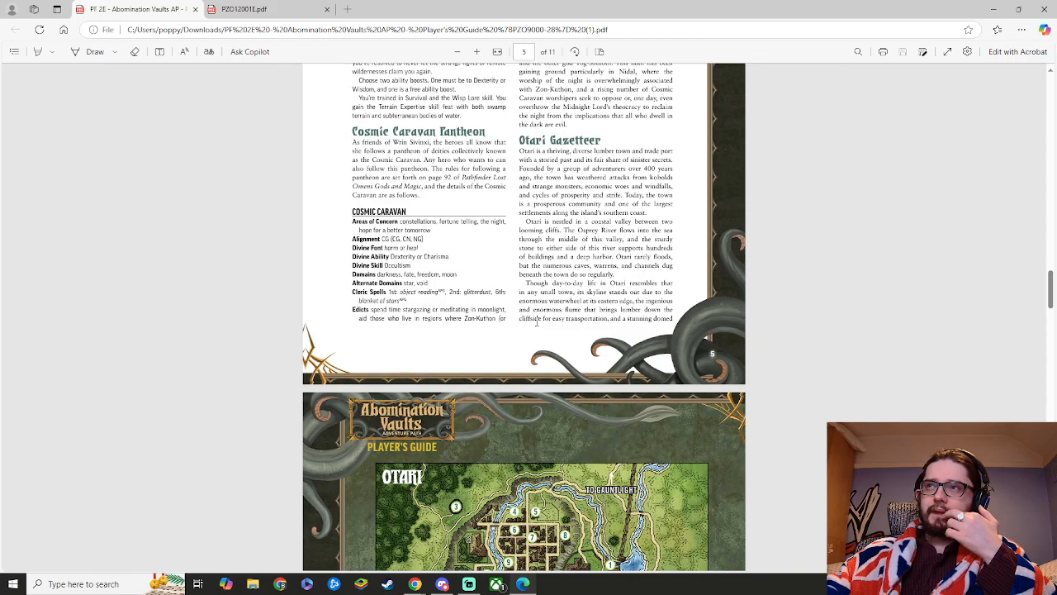
{"action": "scroll", "coordinate": [537, 322], "scroll_direction": "down", "scroll_amount": 4}
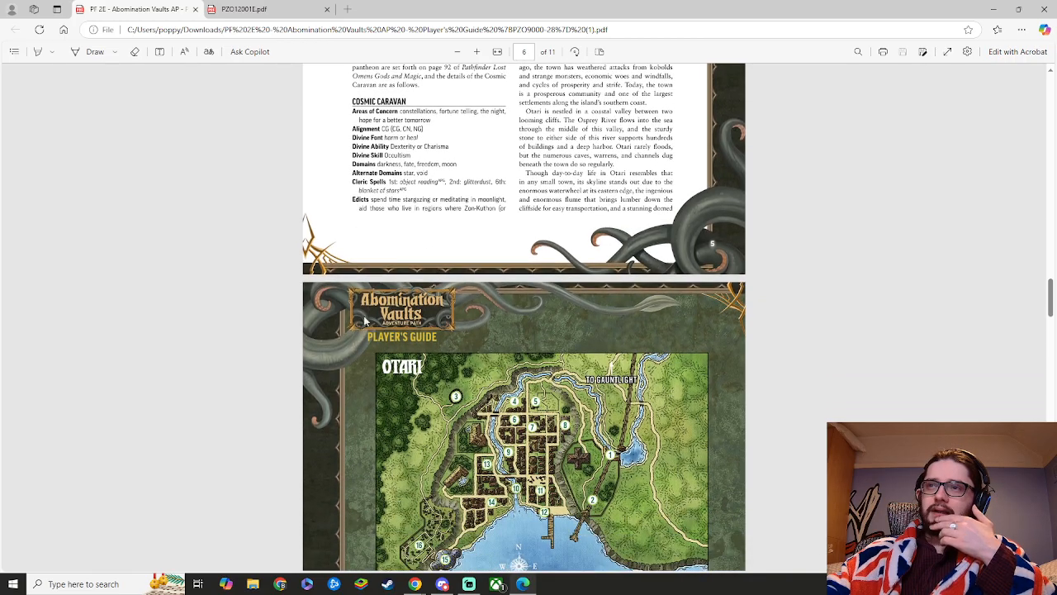
{"action": "scroll", "coordinate": [390, 369], "scroll_direction": "down", "scroll_amount": 1}
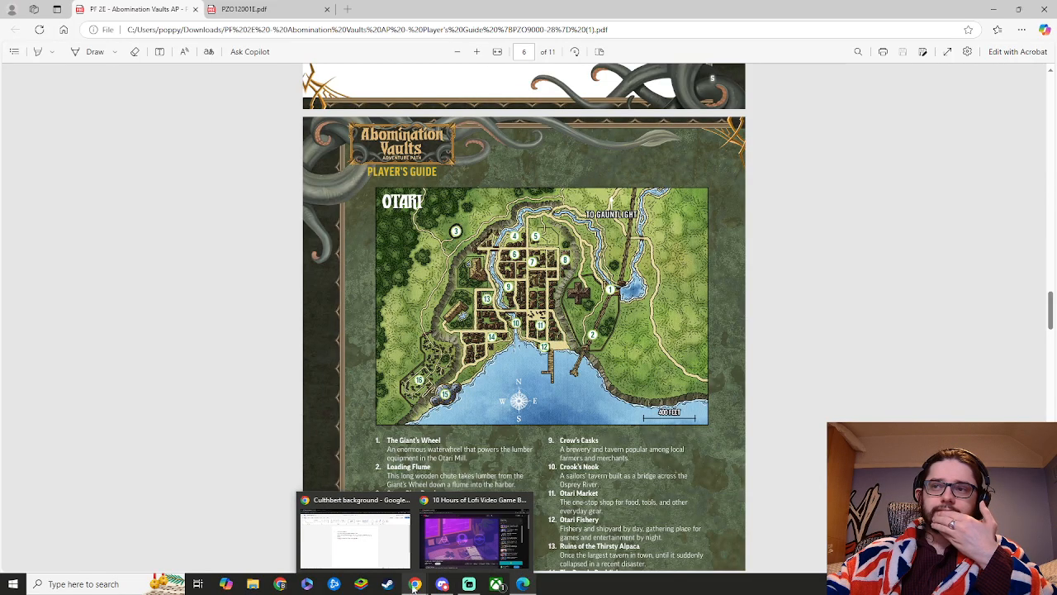
- Return to the Word document and end the third point with the town name "Otari", checking its spelling against the guide's map
{"action": "left_click", "coordinate": [380, 537]}
{"action": "type", "text": "O"}
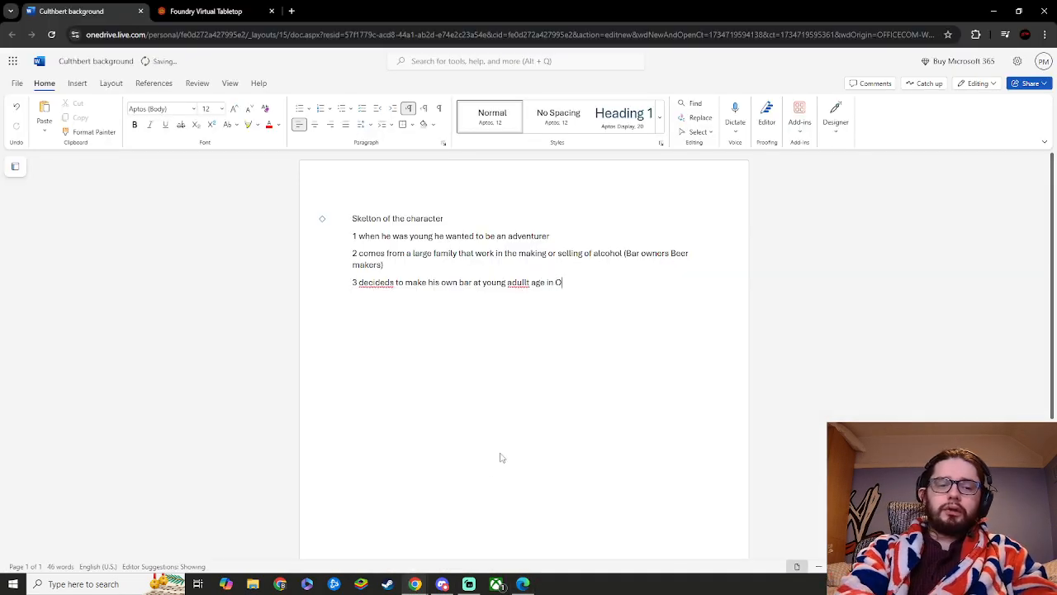
{"action": "type", "text": "tari"}
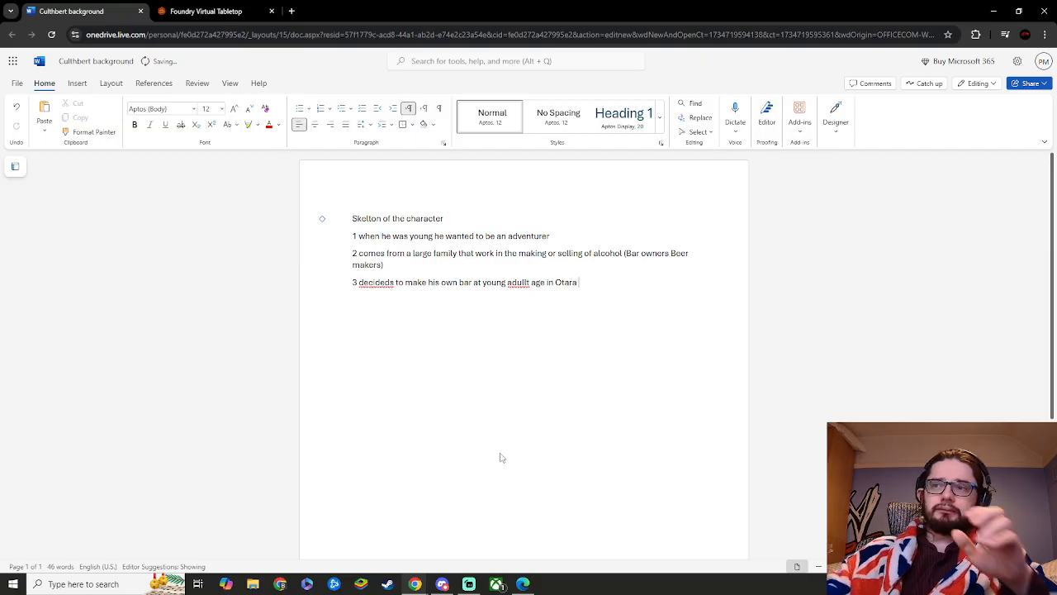
{"action": "left_click", "coordinate": [523, 585]}
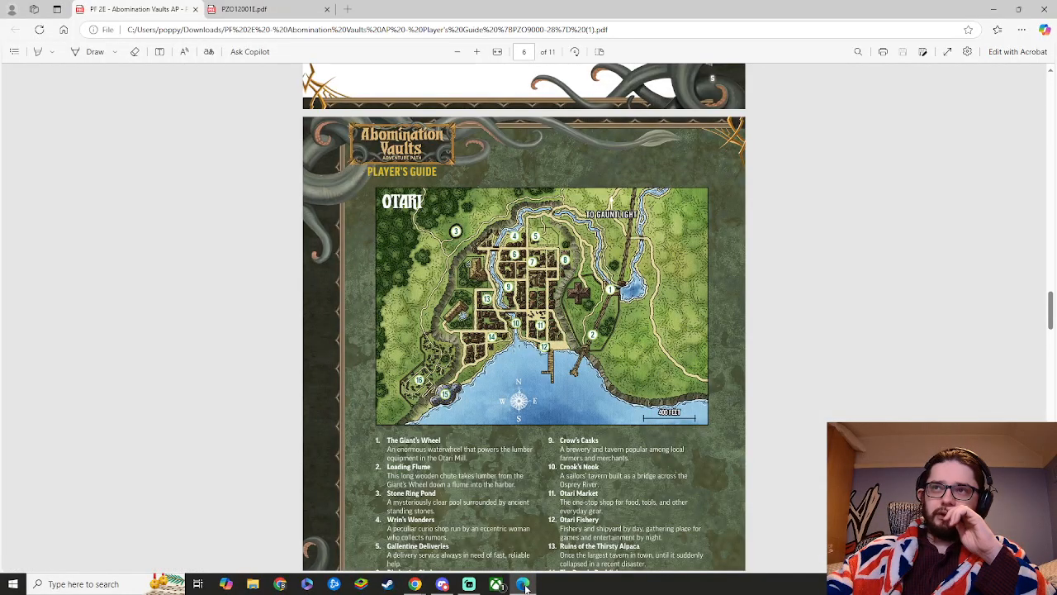
{"action": "left_click", "coordinate": [523, 585]}
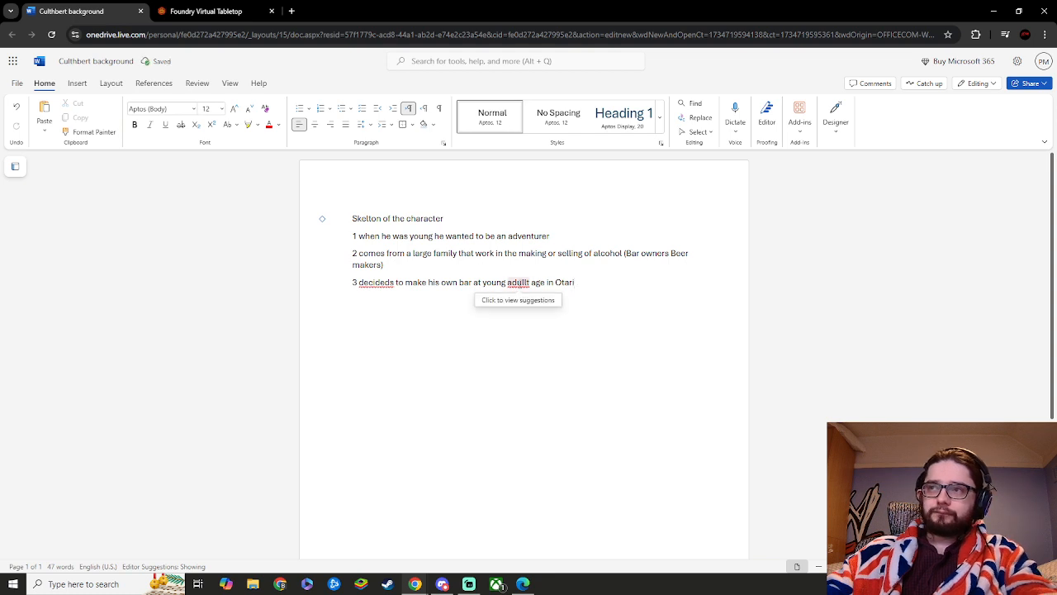
- Correct the misspelled "adullt" in the third point to "adult" and start a new line numbered 4
{"action": "left_click", "coordinate": [519, 282]}
{"action": "left_click", "coordinate": [526, 320]}
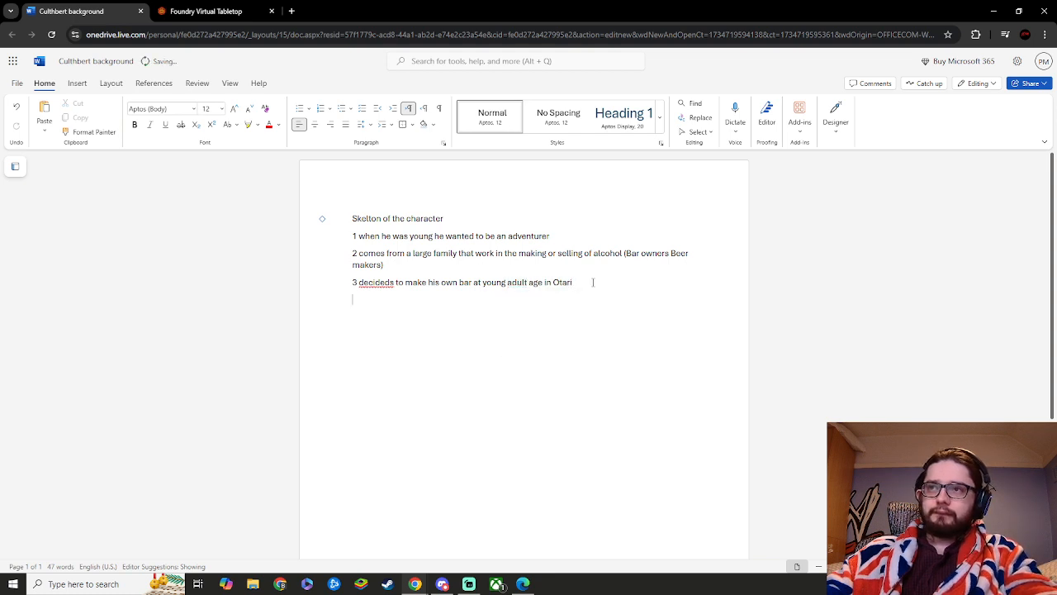
{"action": "key", "text": "Return"}
{"action": "type", "text": "4"}
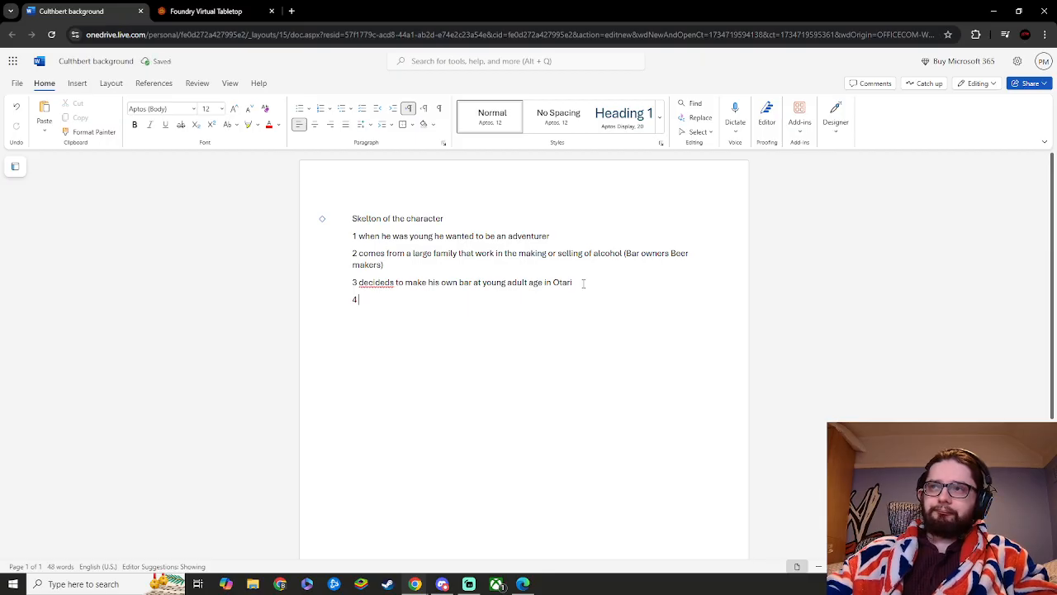
- Extend the third point after "Otari" with "called the thirsy Alcpaca", leaving no blank line before the fourth point
{"action": "type", "text": " calle"}
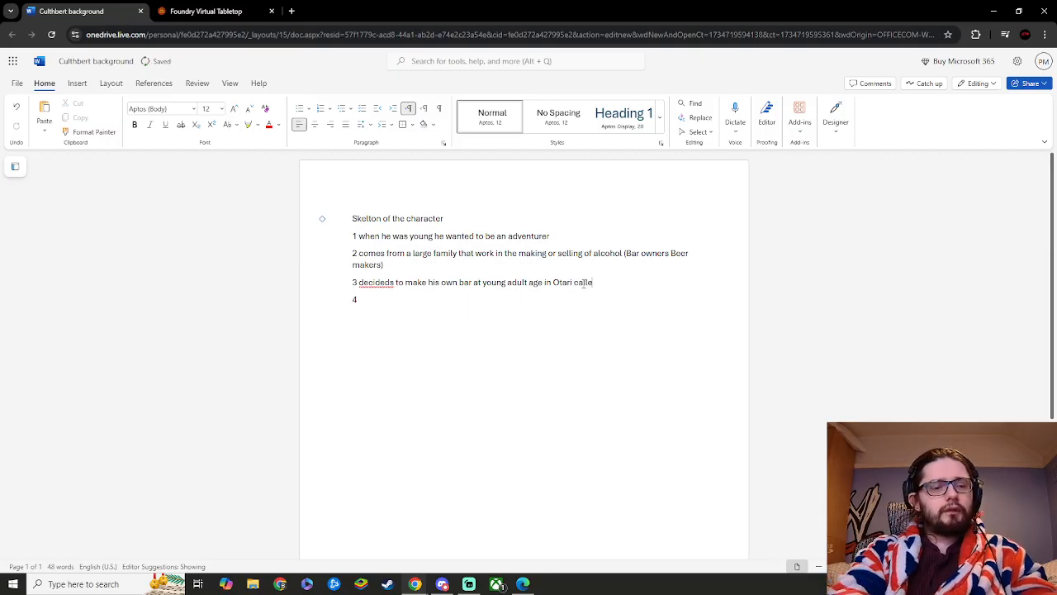
{"action": "type", "text": "d the thirs"}
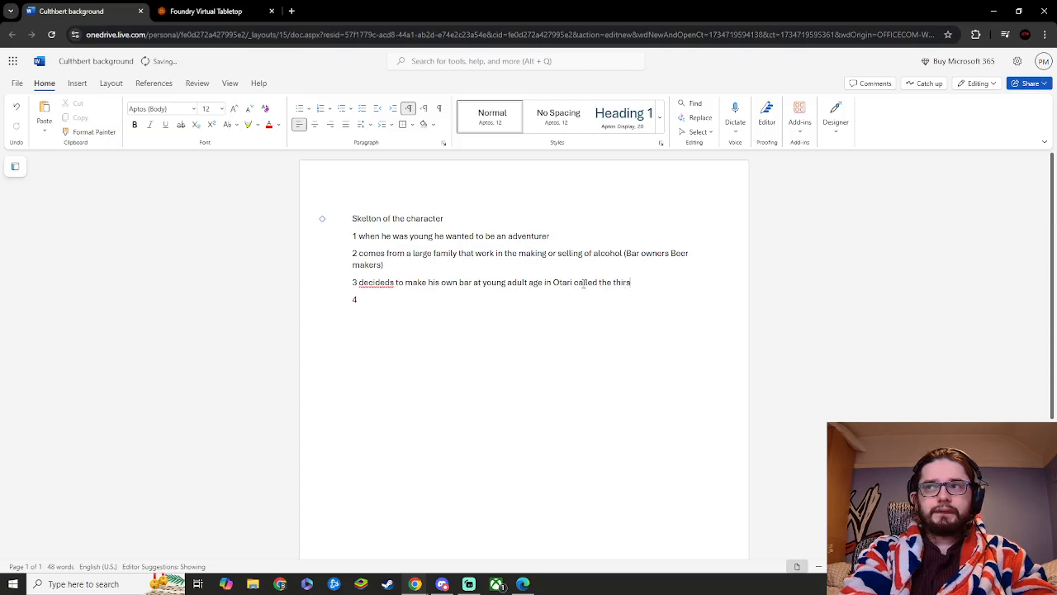
{"action": "type", "text": "y Alc"}
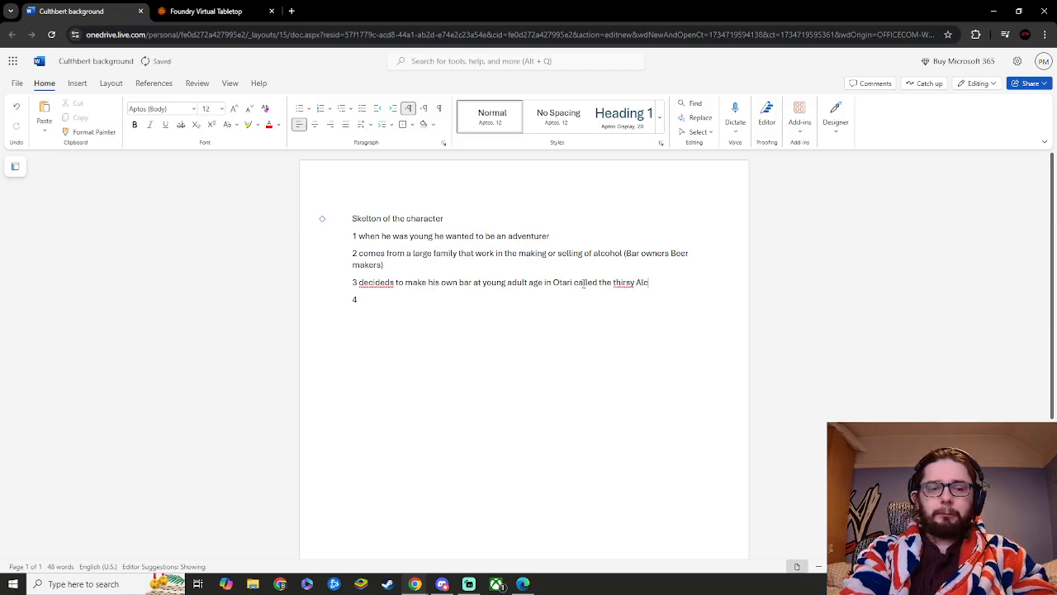
{"action": "type", "text": "paca"}
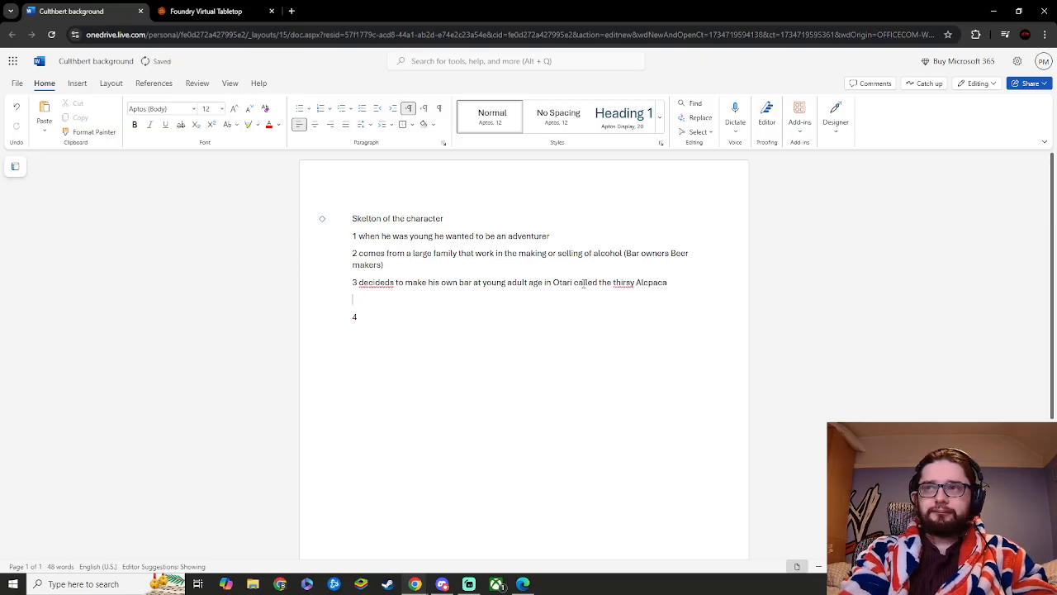
{"action": "key", "text": "BackSpace"}
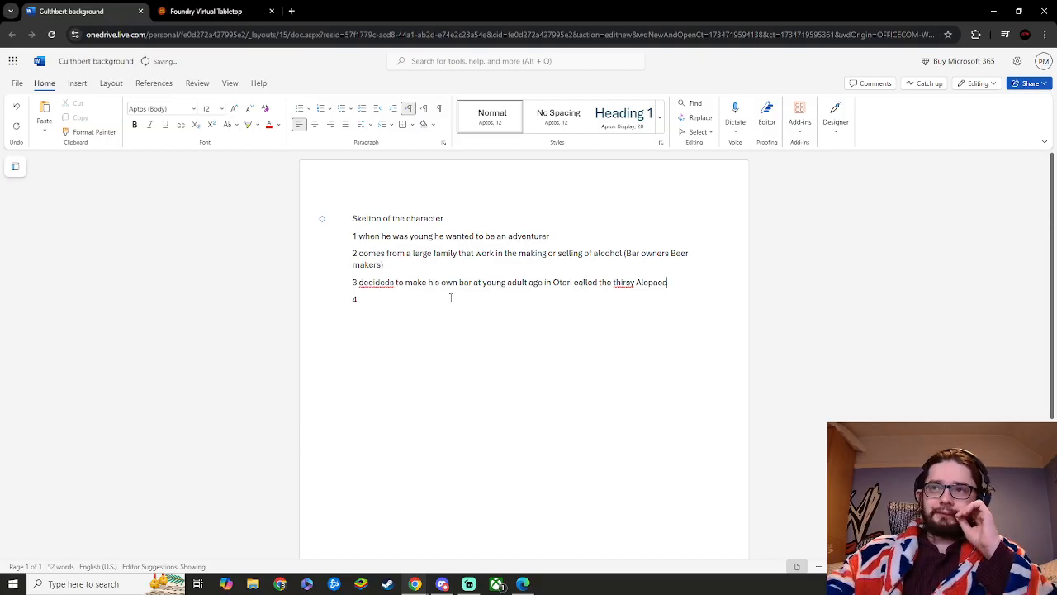
- Correct the third point's misspelled words to "Alpaca", "thirsty" and "decides" using the spelling suggestions
{"action": "left_click", "coordinate": [649, 282]}
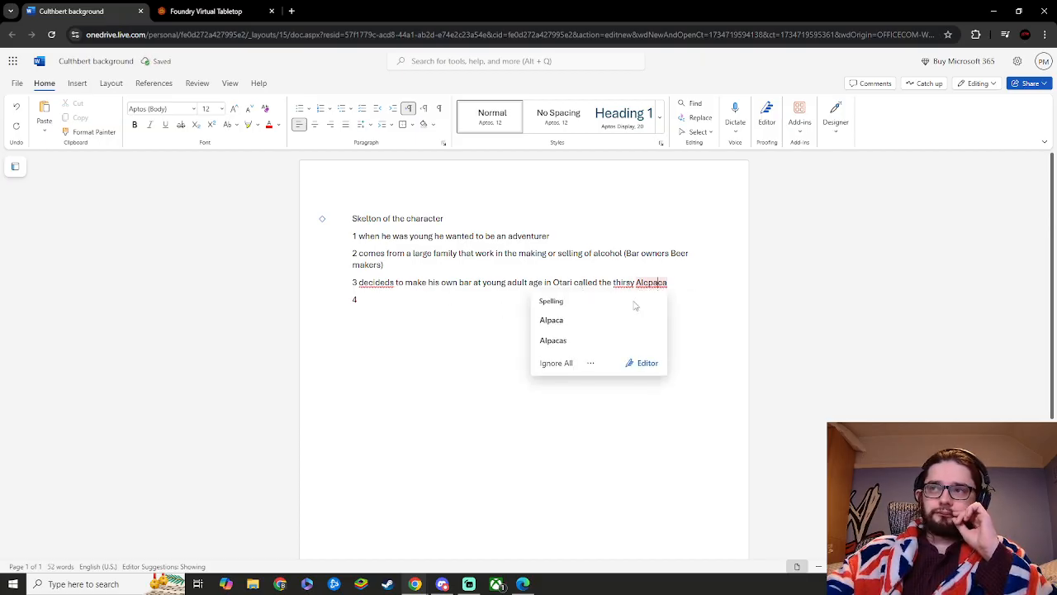
{"action": "left_click", "coordinate": [628, 319]}
{"action": "left_click", "coordinate": [623, 283]}
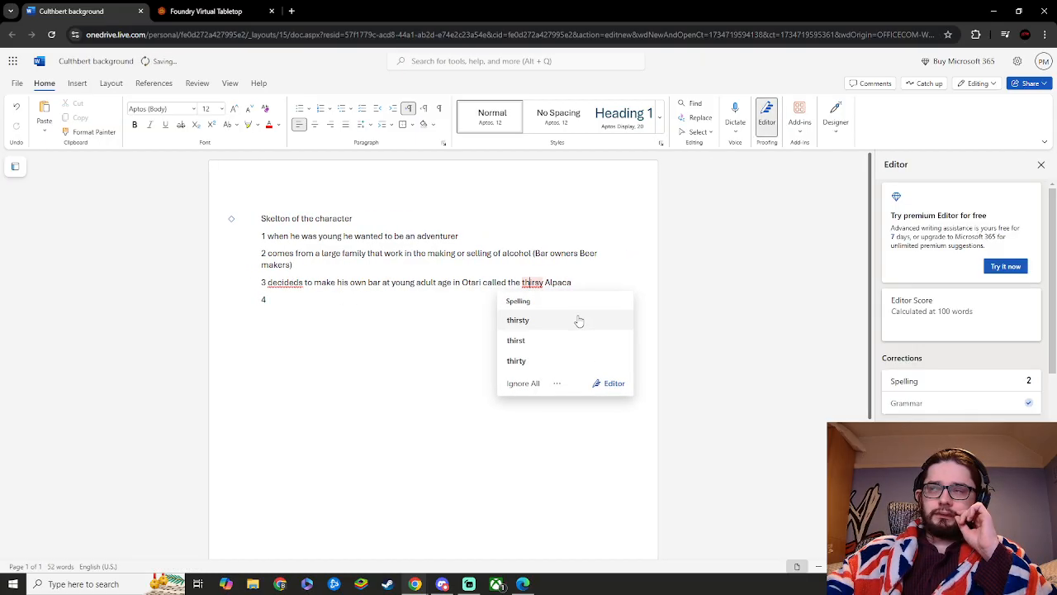
{"action": "left_click", "coordinate": [579, 321]}
{"action": "left_click", "coordinate": [1041, 165]}
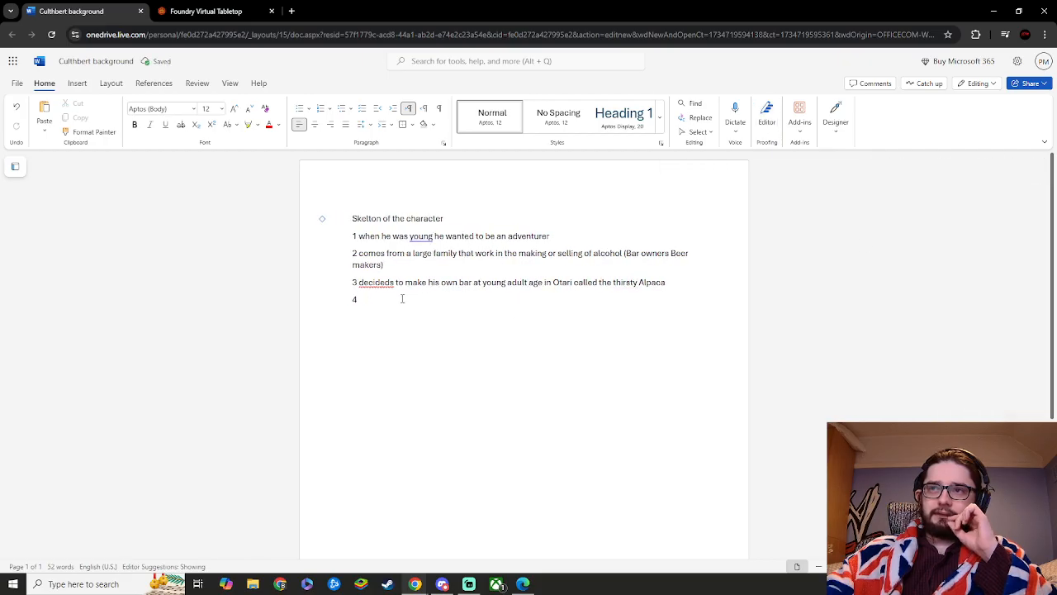
{"action": "left_click", "coordinate": [376, 283]}
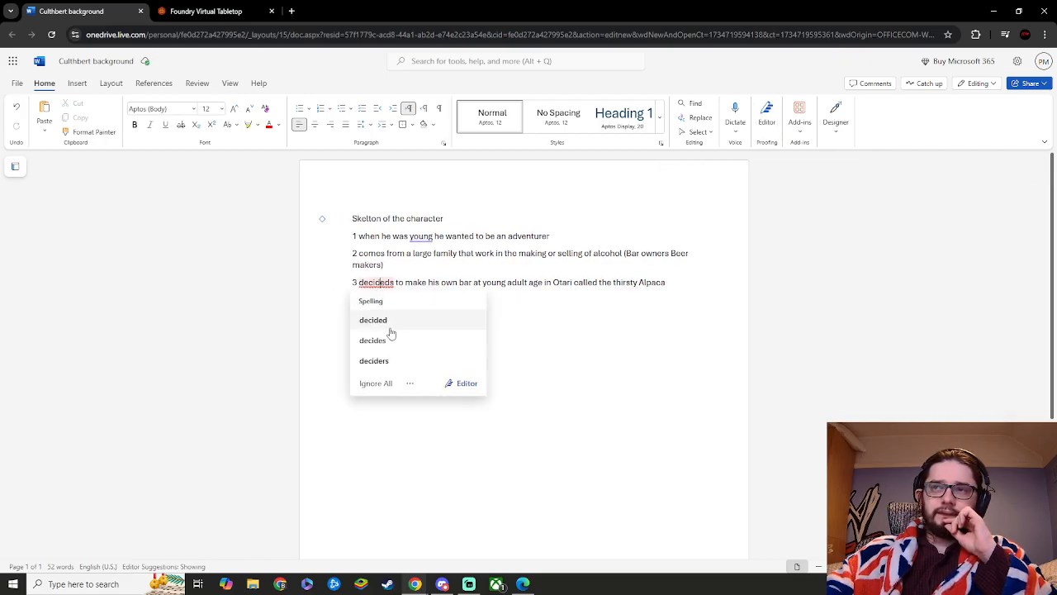
{"action": "left_click", "coordinate": [388, 338]}
- Begin the fourth point with "recently this building was destroyed"
{"action": "left_click", "coordinate": [380, 302]}
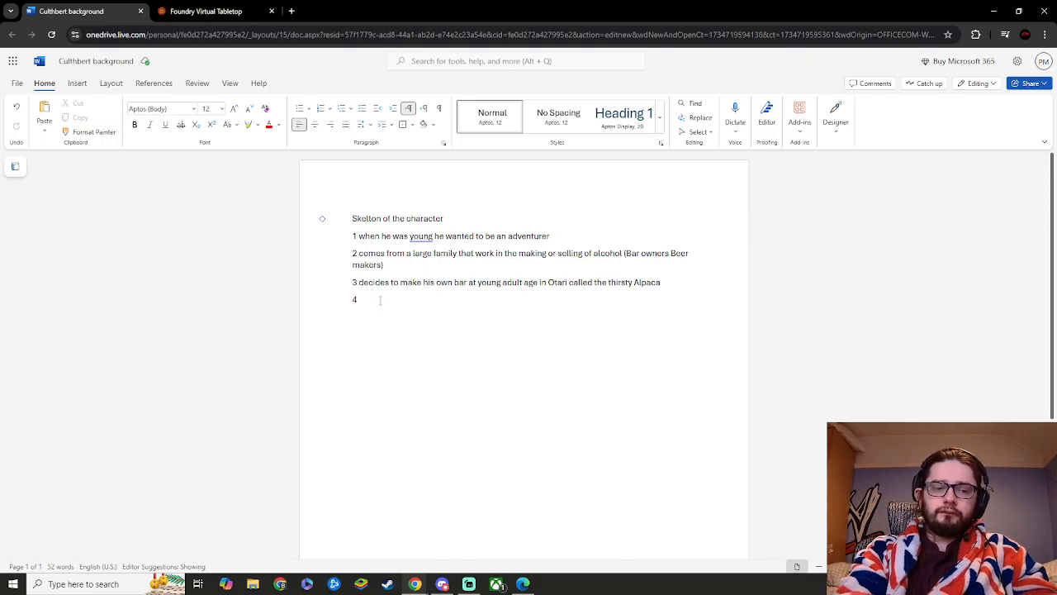
{"action": "type", "text": "recently"}
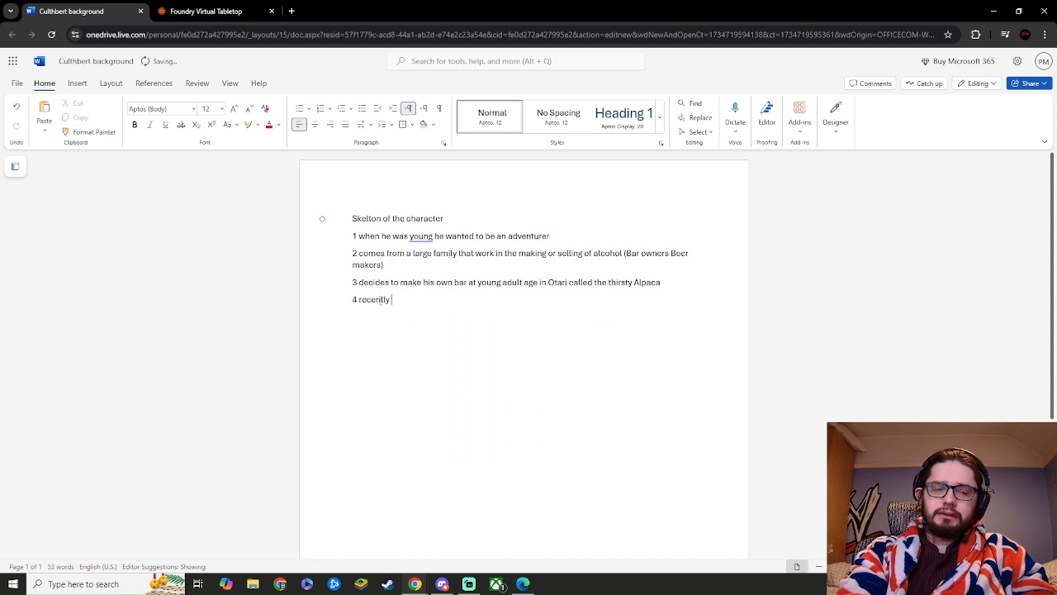
{"action": "type", "text": " this bui"}
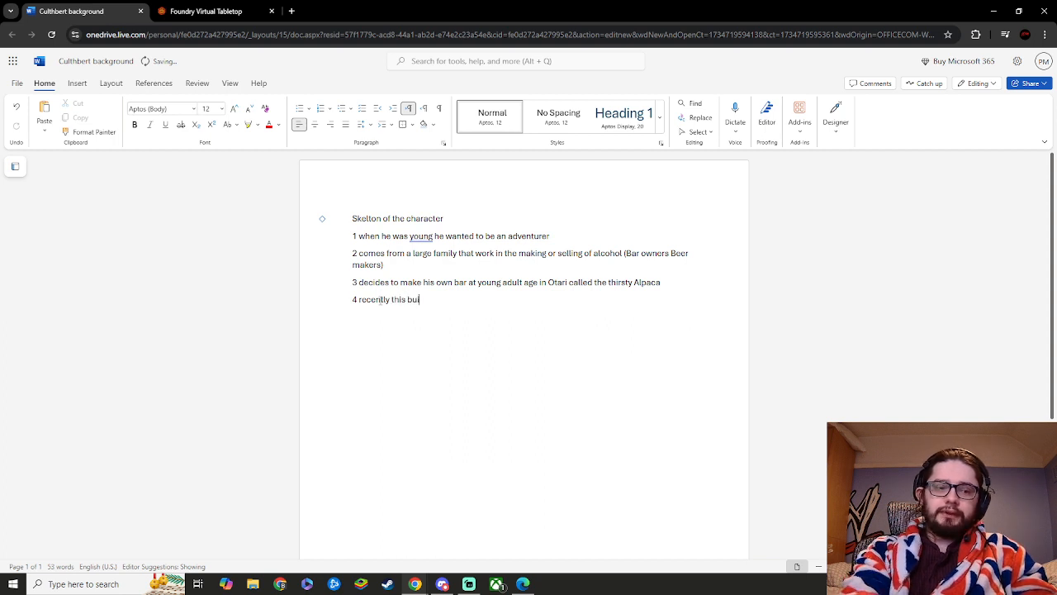
{"action": "type", "text": "lding"}
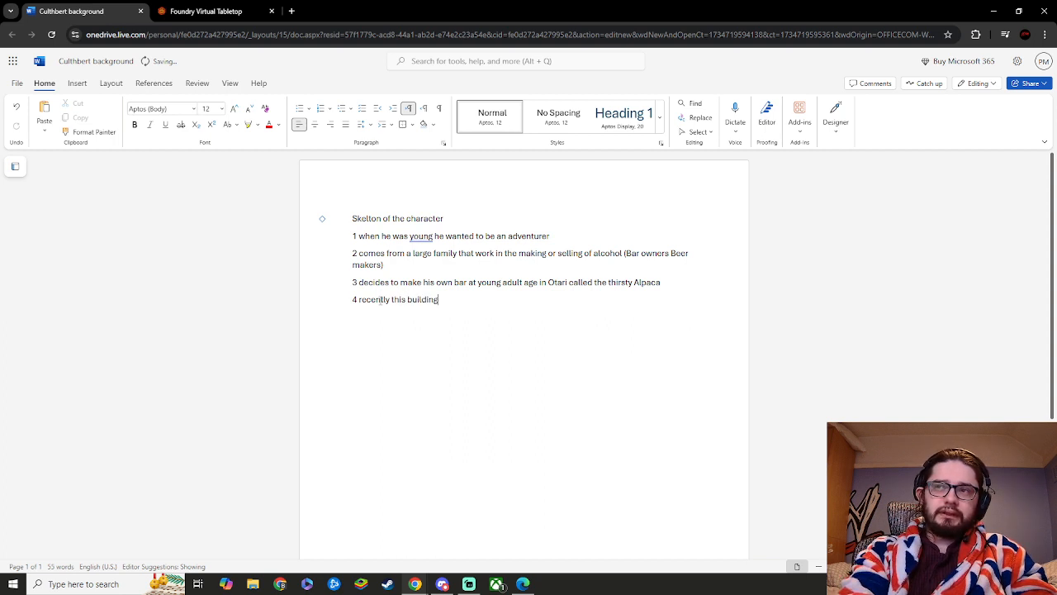
{"action": "type", "text": " was"}
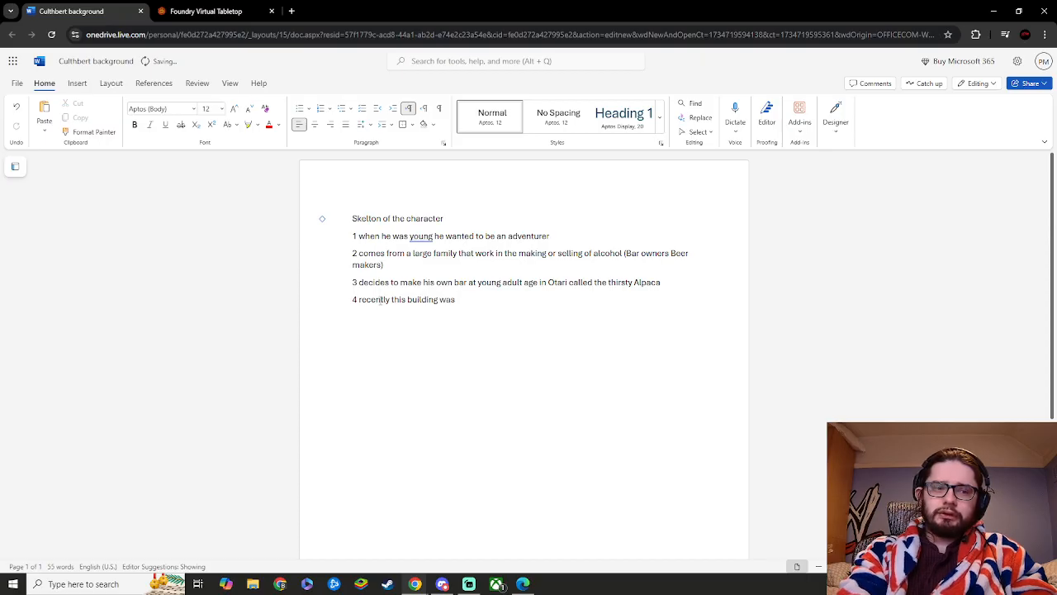
{"action": "type", "text": " destro"}
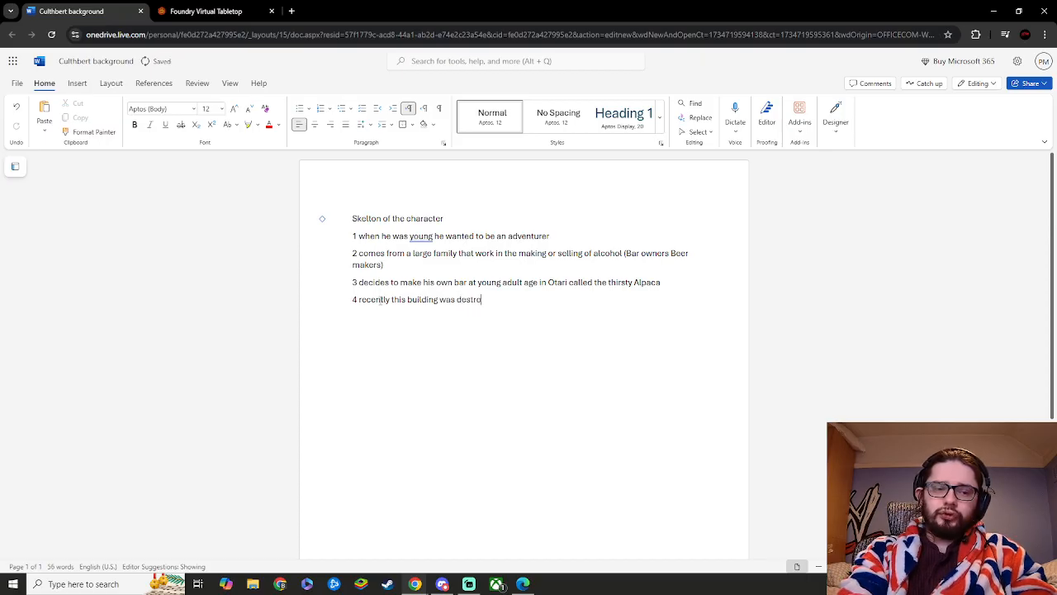
{"action": "type", "text": "yed"}
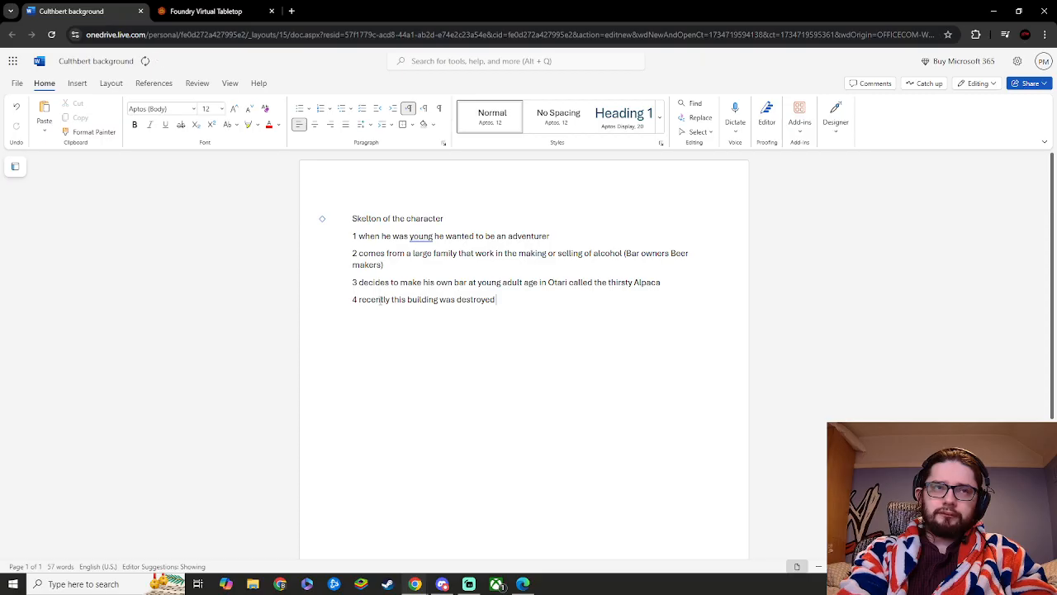
- Continue the fourth point with ", it fell into the earth becoming a ruin"
{"action": "type", "text": ","}
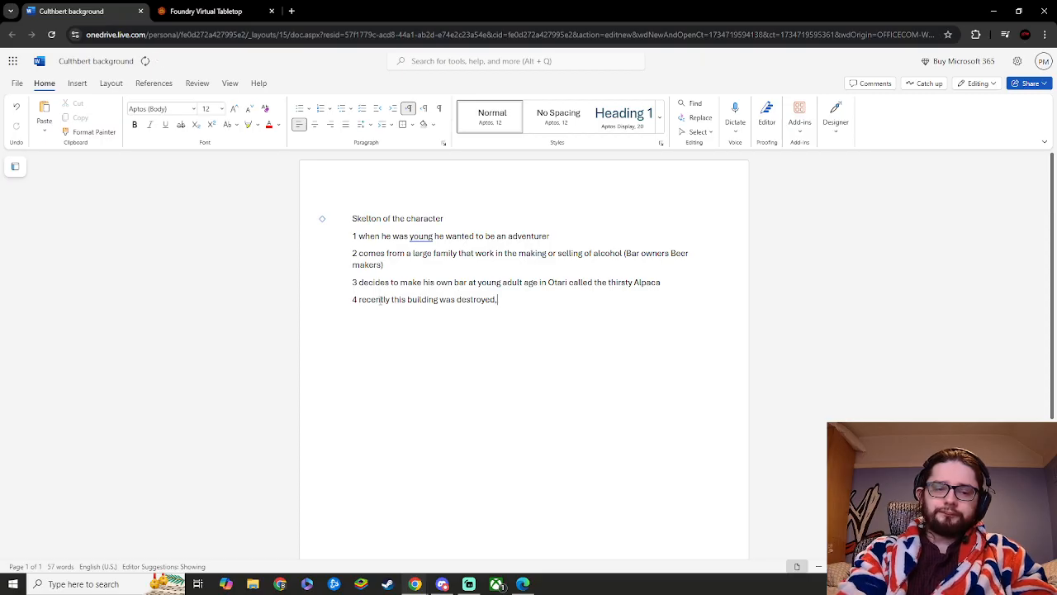
{"action": "type", "text": " it fell"}
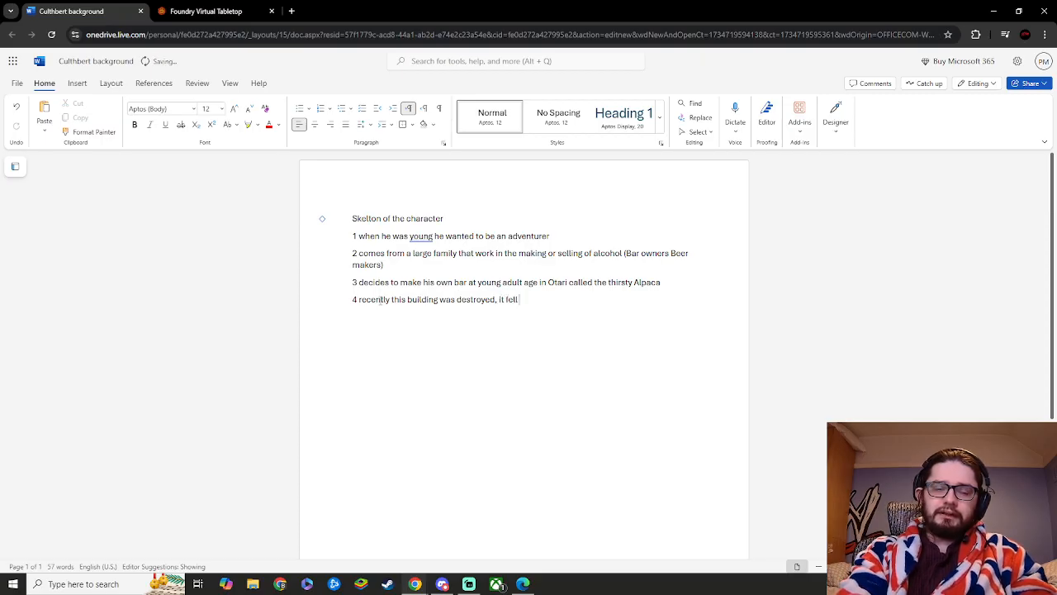
{"action": "type", "text": " into the "}
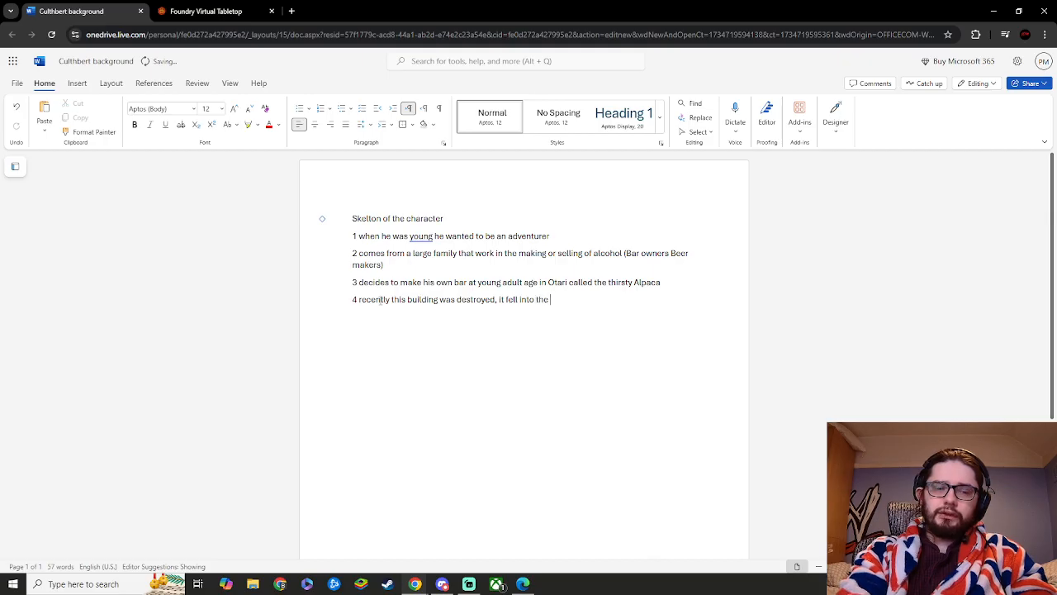
{"action": "type", "text": "earth"}
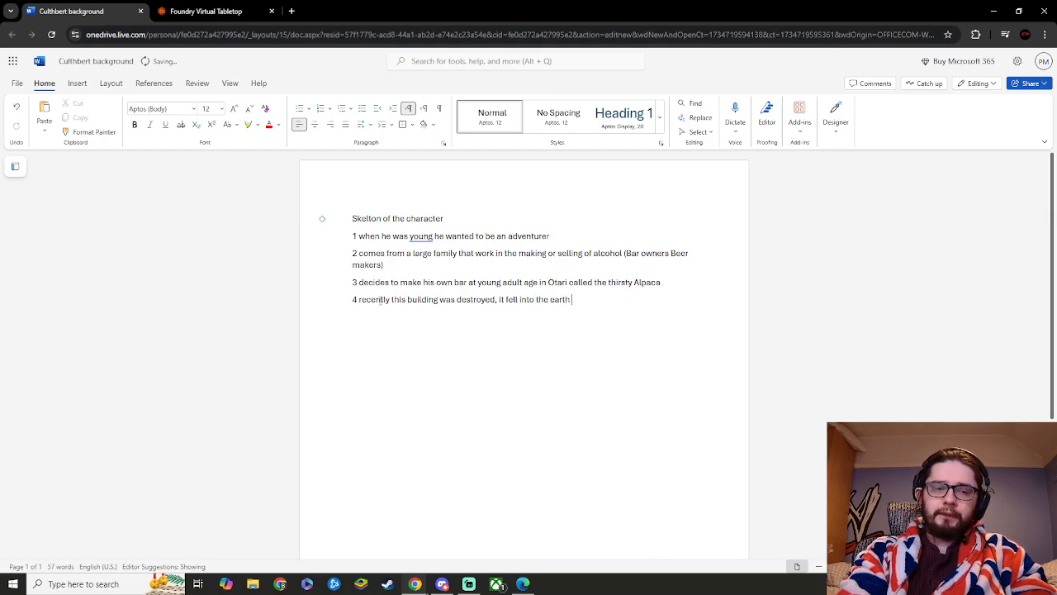
{"action": "type", "text": " becoming"}
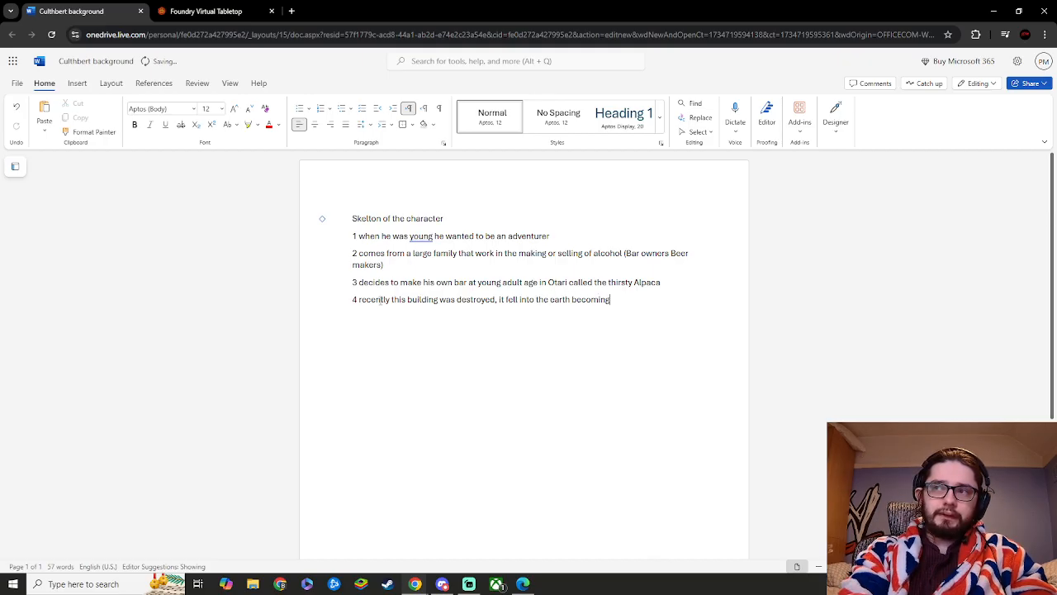
{"action": "type", "text": " a ruin"}
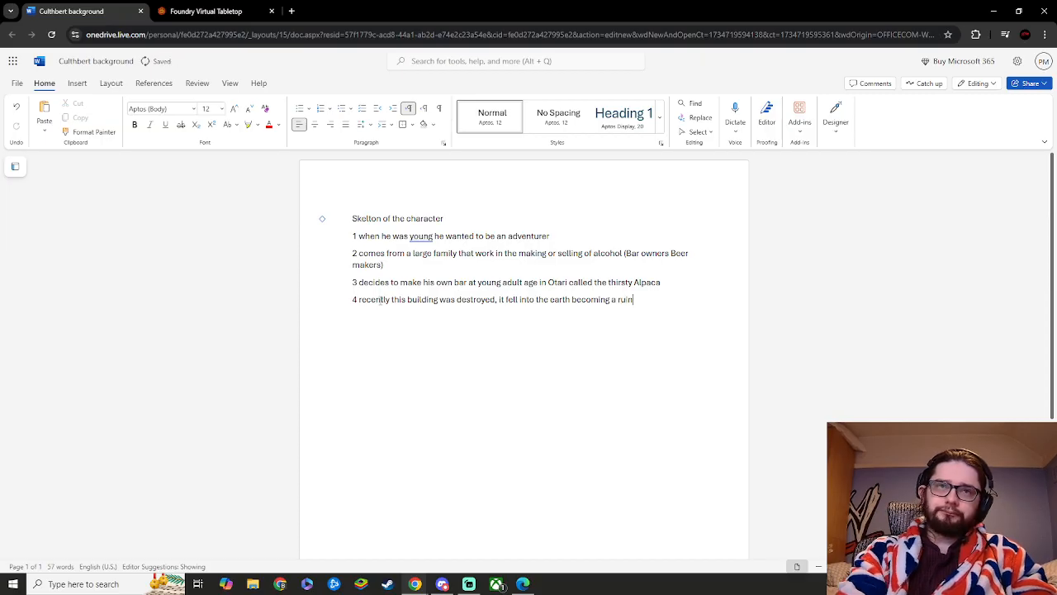
{"action": "key", "text": "Return"}
{"action": "type", "text": "5"}
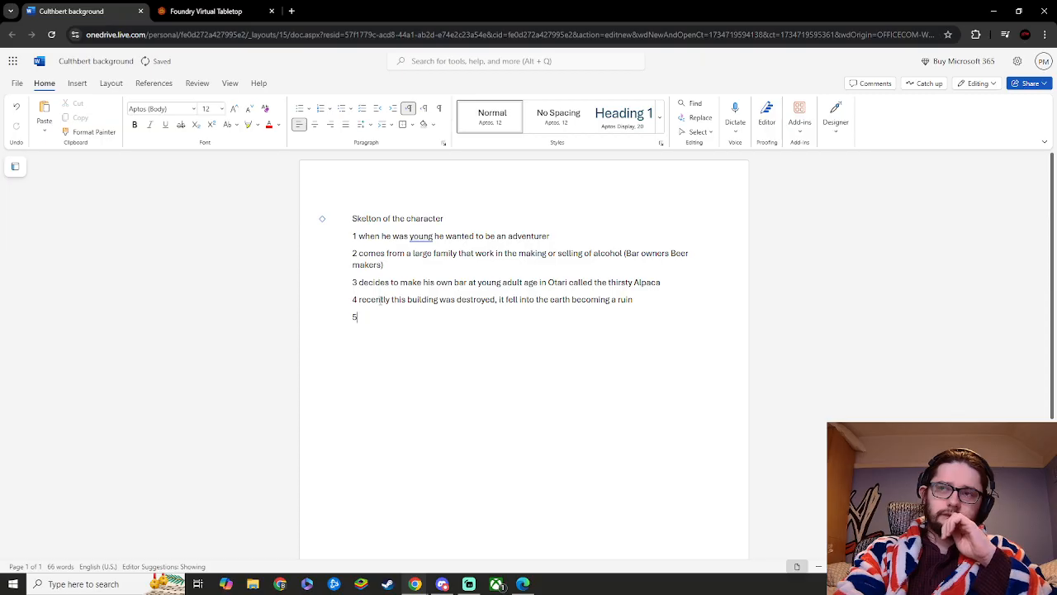
{"action": "key", "text": "BackSpace"}
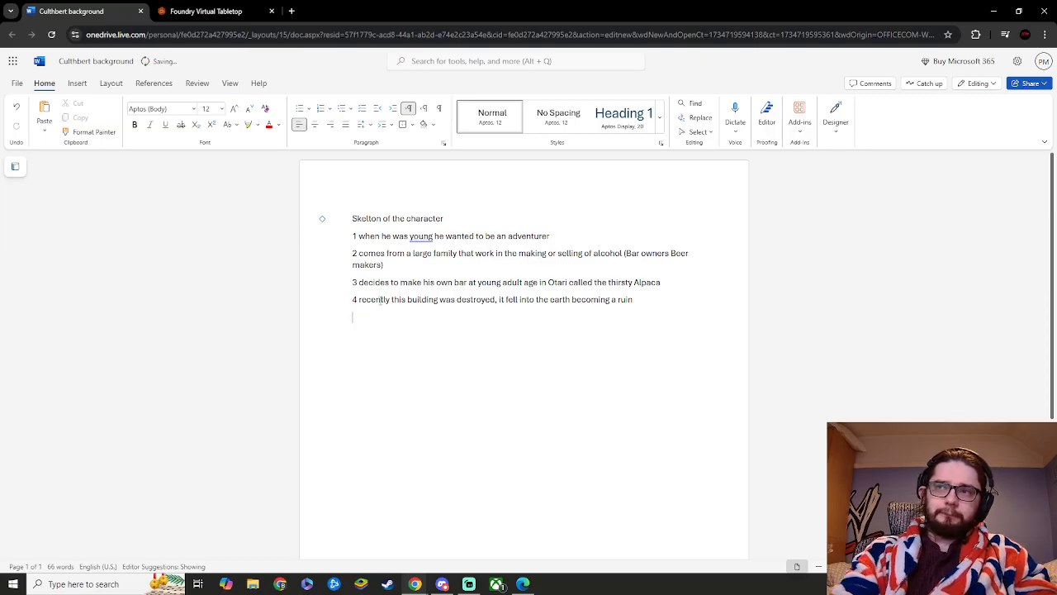
- Continue the fourth point after "becoming a ruin" with ", he took this as a sign"
{"action": "left_click", "coordinate": [650, 299]}
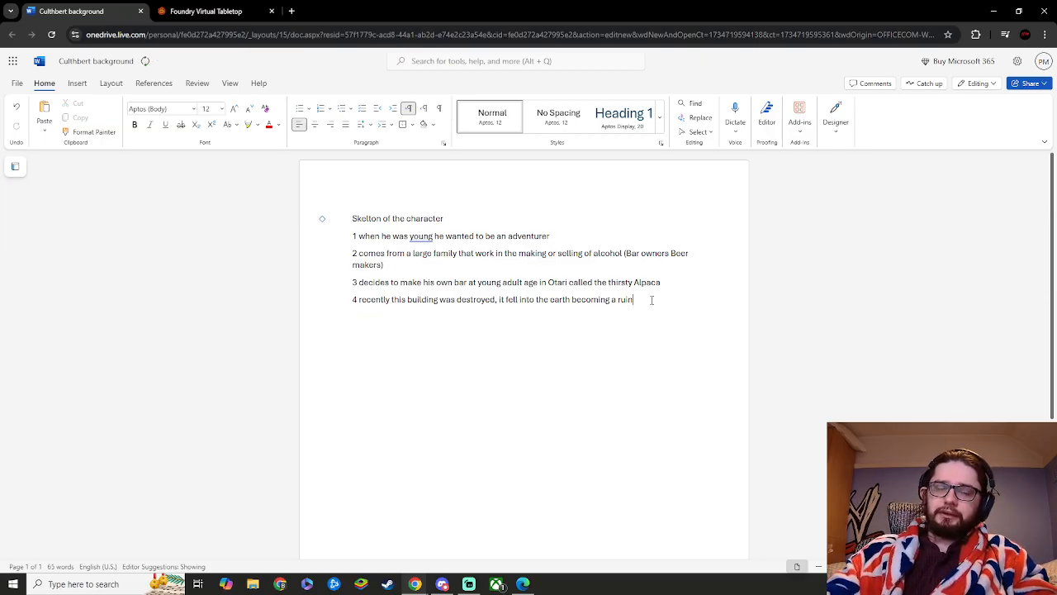
{"action": "type", "text": "take"}
{"action": "key", "text": "BackSpace"}
{"action": "key", "text": "BackSpace"}
{"action": "key", "text": "BackSpace"}
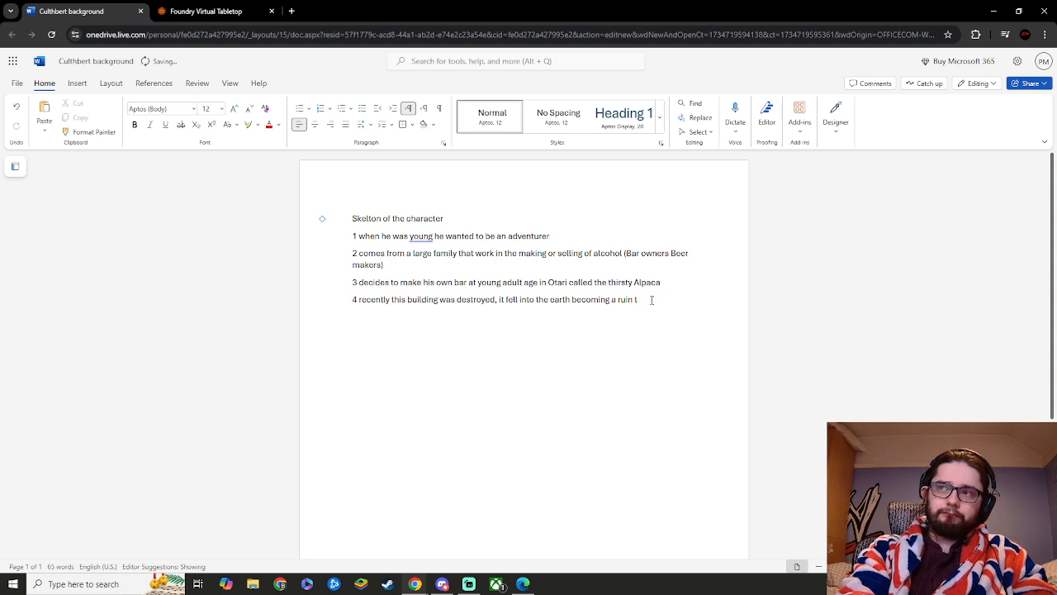
{"action": "type", "text": ", he"}
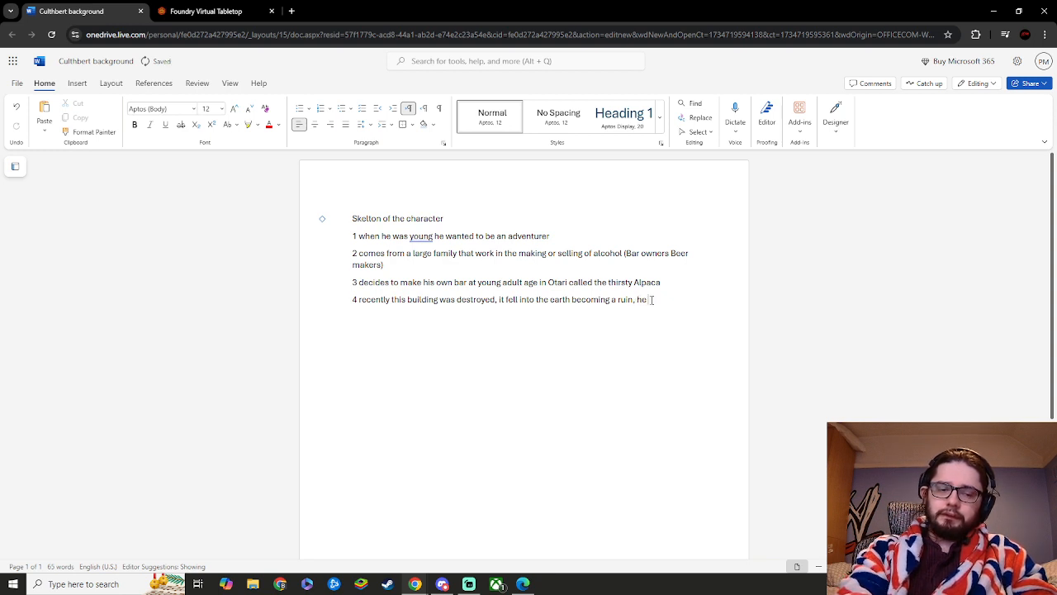
{"action": "type", "text": " took this"}
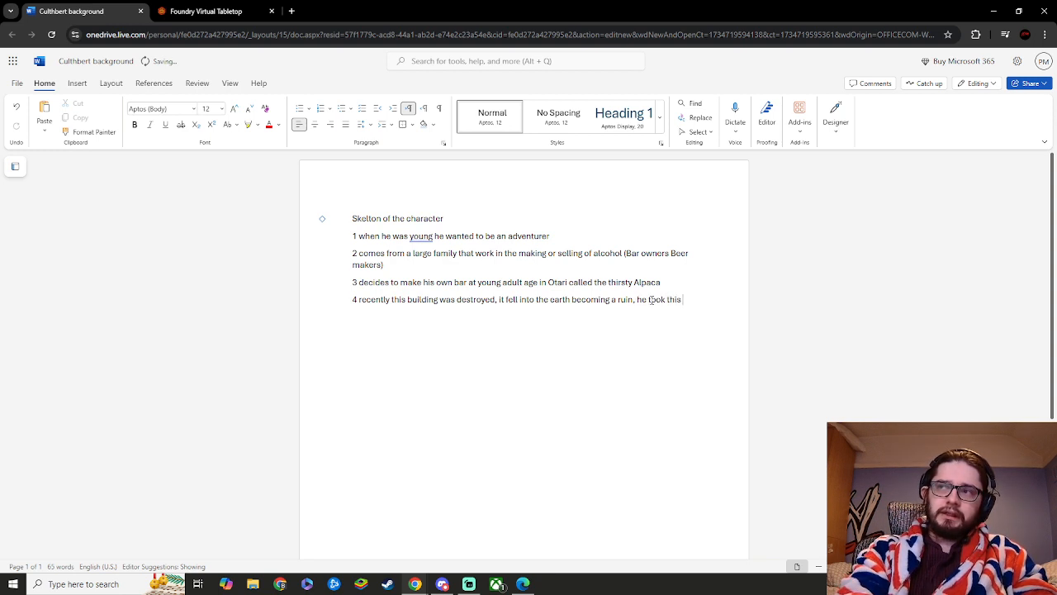
{"action": "type", "text": " as a"}
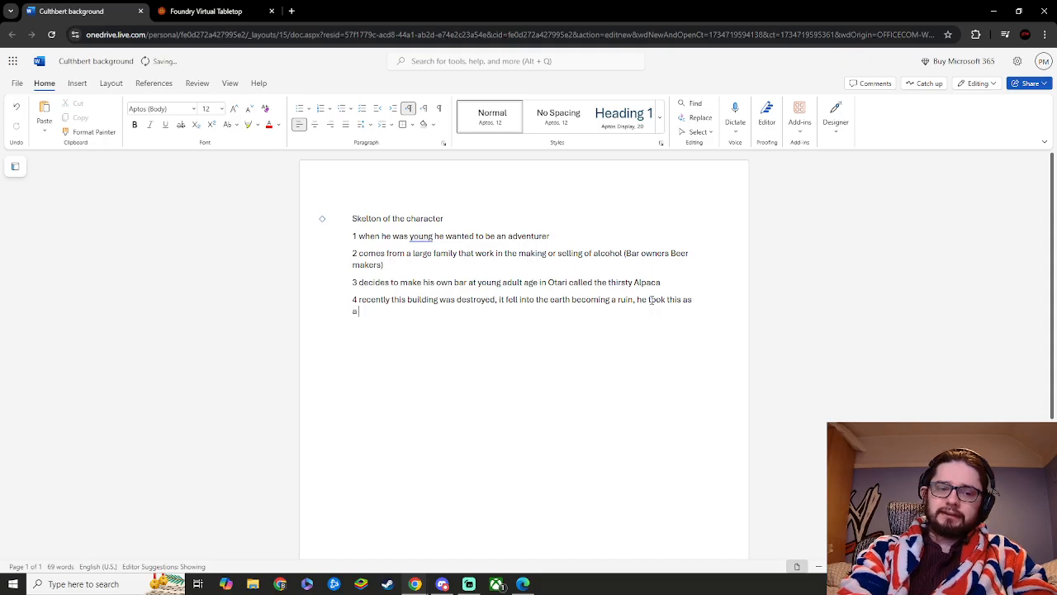
{"action": "type", "text": " sign"}
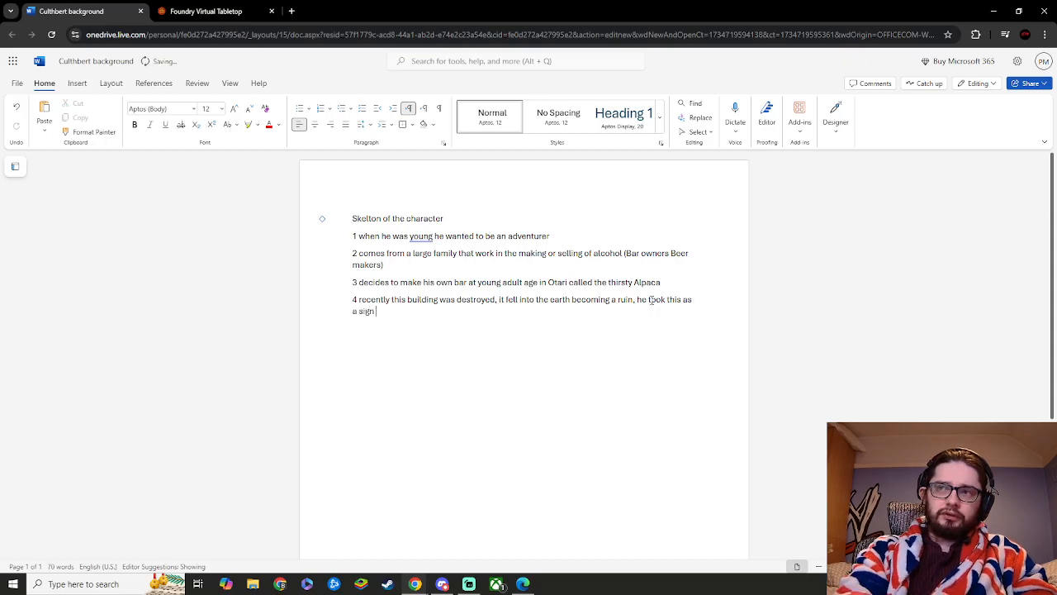
- Finish the fourth point with "from his god to go after his dream of being an adventurer."
{"action": "type", "text": " from his"}
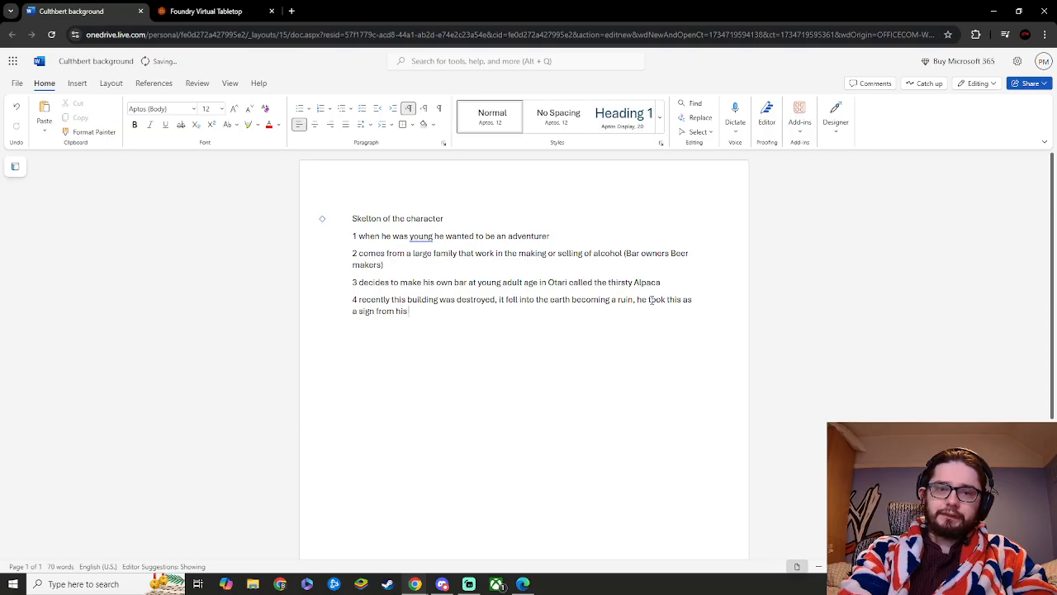
{"action": "type", "text": " god to"}
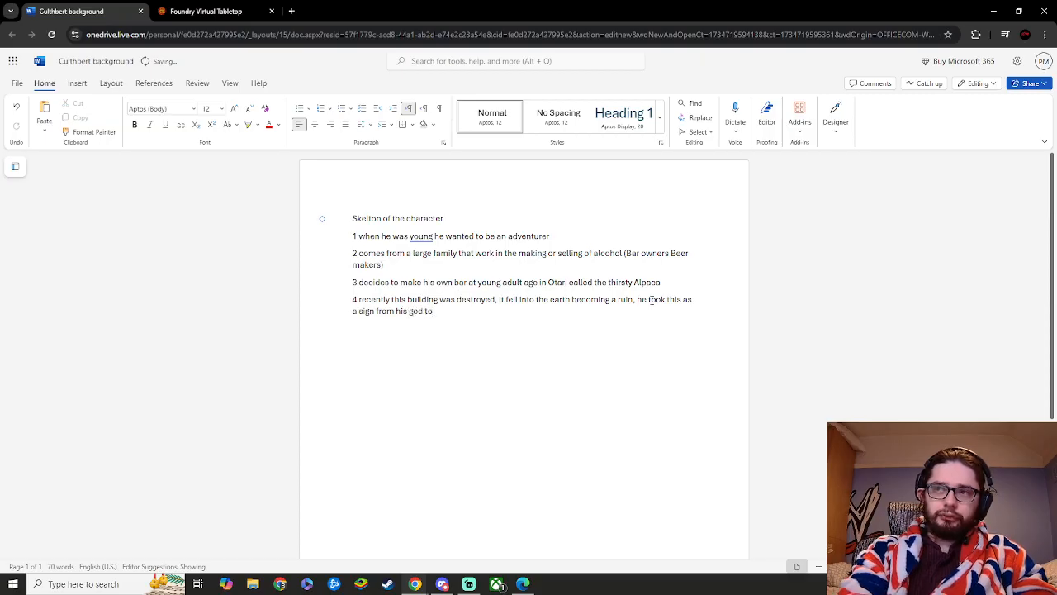
{"action": "type", "text": " go a"}
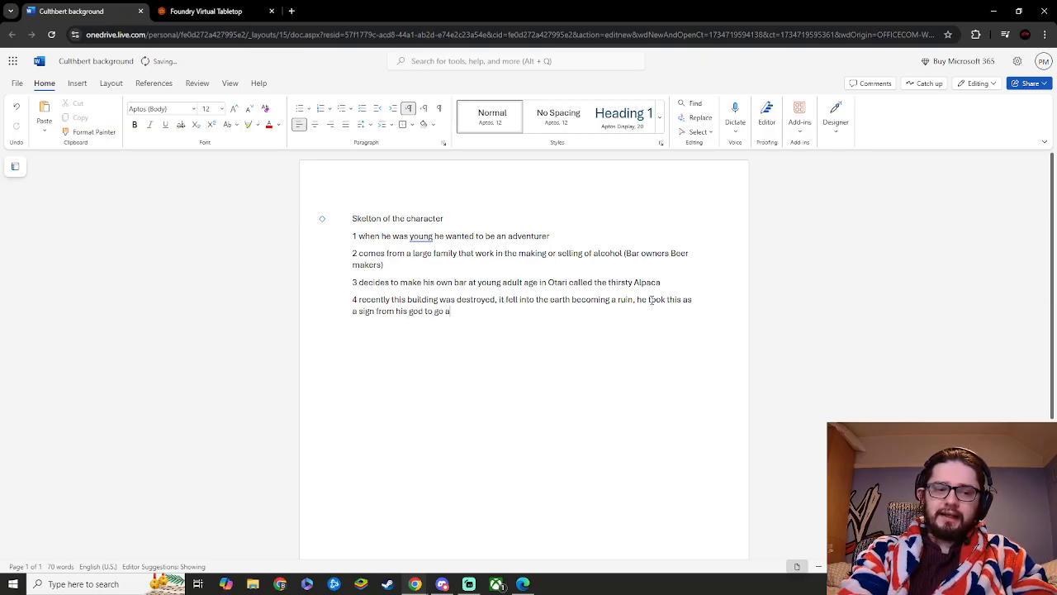
{"action": "type", "text": "fter his"}
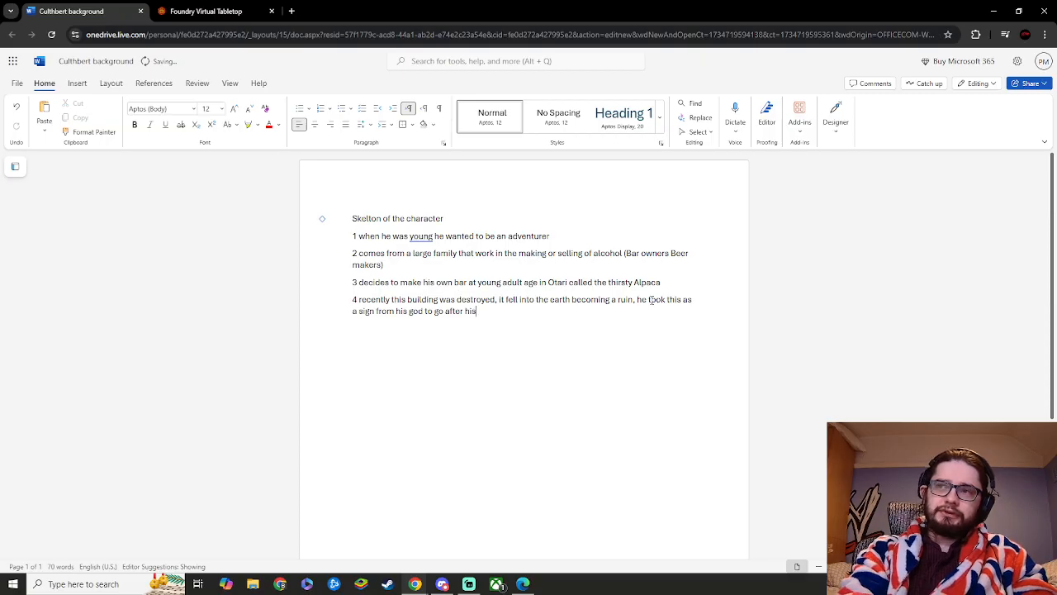
{"action": "type", "text": " dream "}
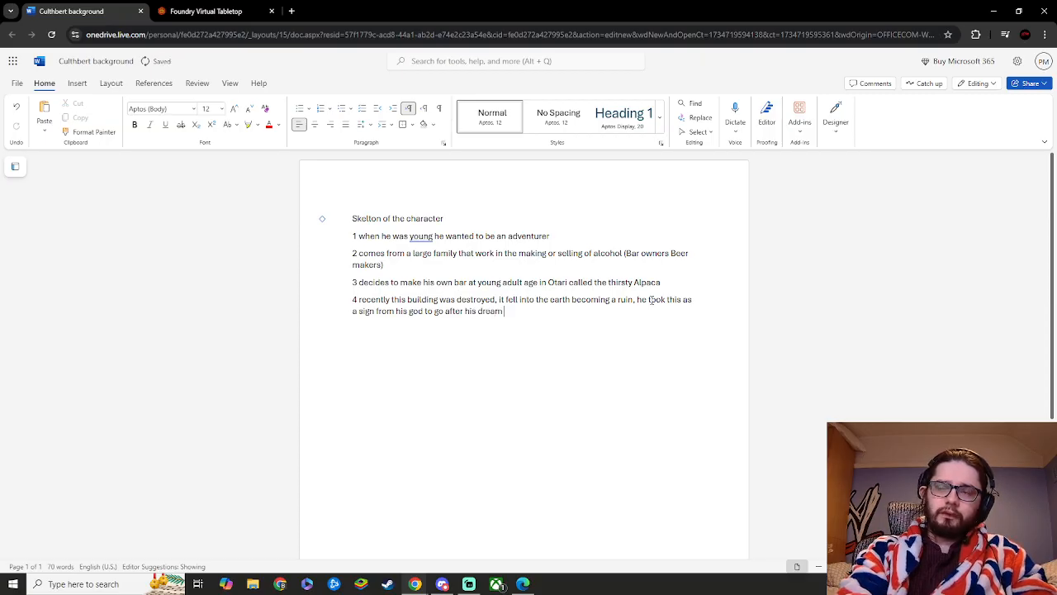
{"action": "type", "text": "of being"}
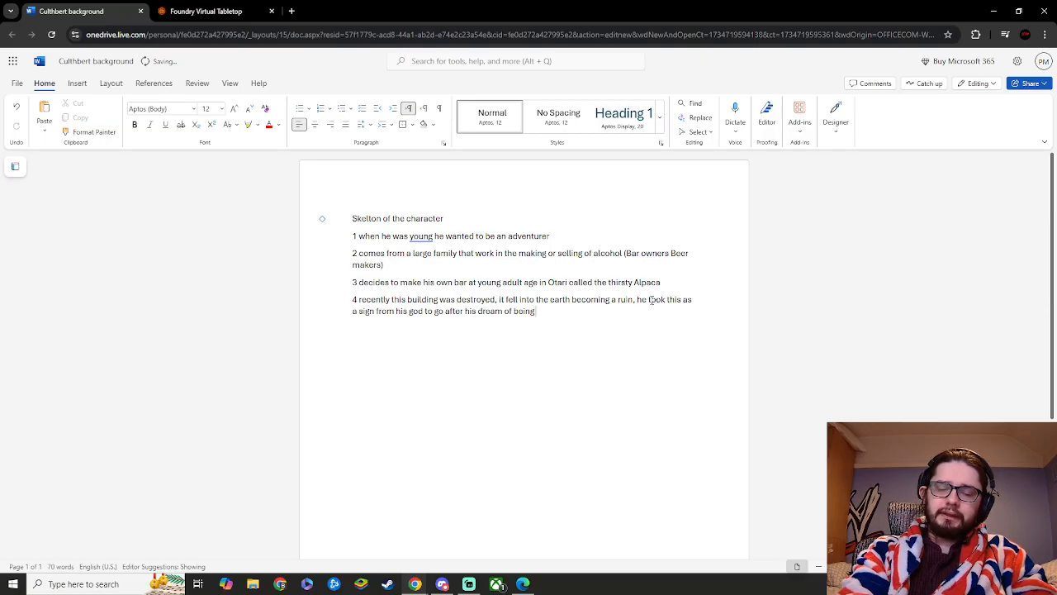
{"action": "type", "text": " an a"}
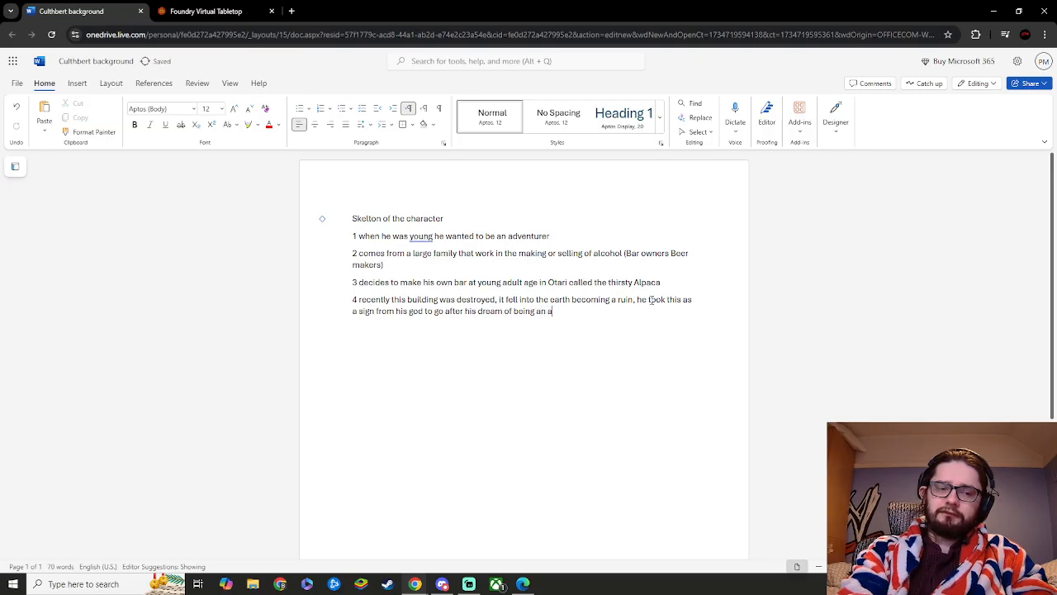
{"action": "type", "text": "dventurer."}
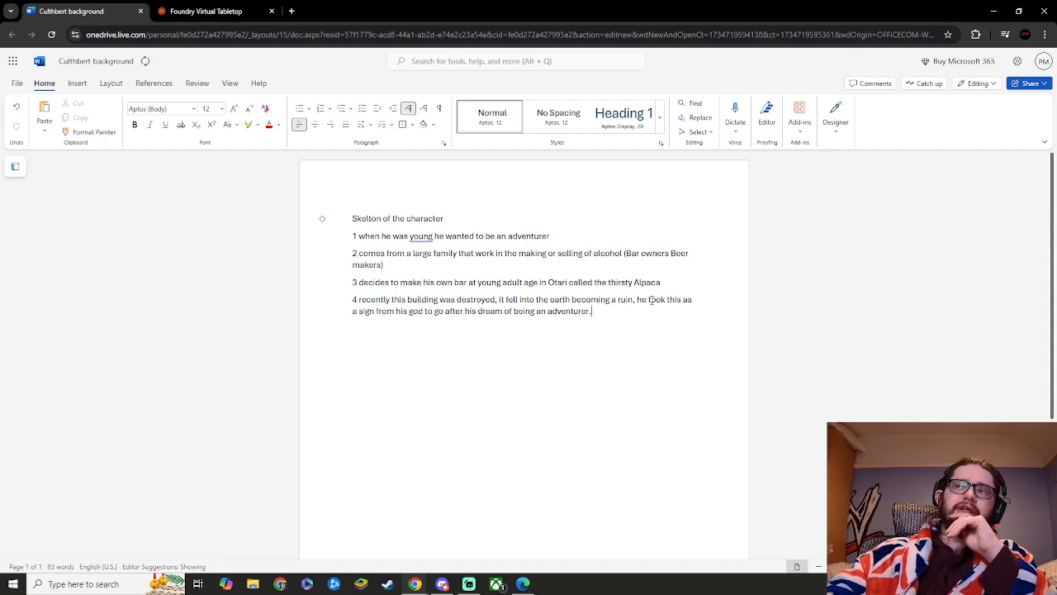
- Apply the suggested comma after "young" in the first point and place the cursor in the empty space below the outline
{"action": "left_click", "coordinate": [422, 239]}
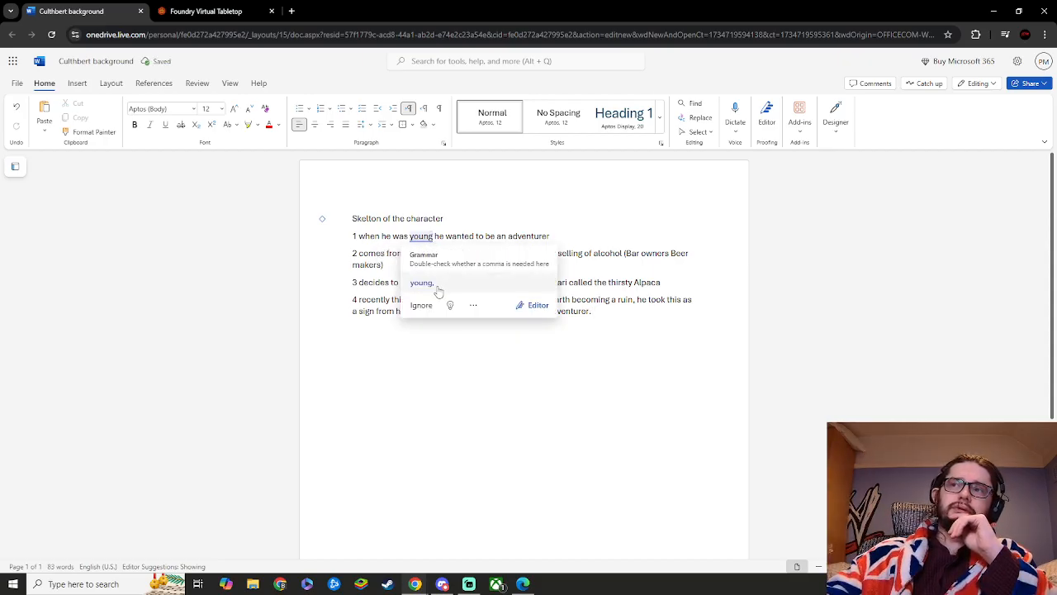
{"action": "left_click", "coordinate": [421, 283]}
{"action": "left_click", "coordinate": [520, 394]}
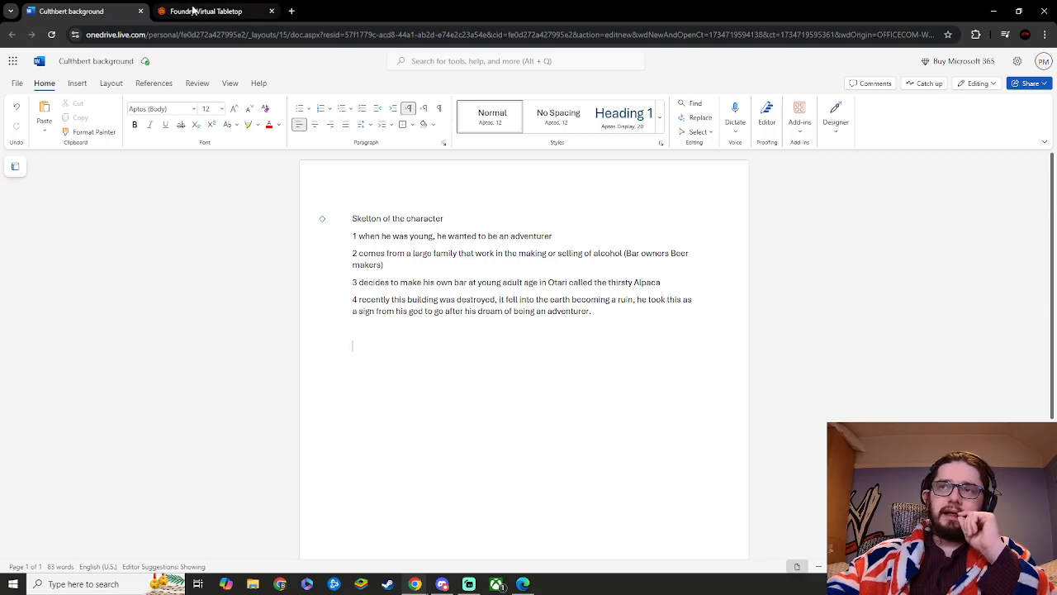
- Compare the character's age on the Foundry Virtual Tabletop sheet with the halfling adulthood and lifespan text in PZO12001E.pdf
{"action": "left_click", "coordinate": [193, 10]}
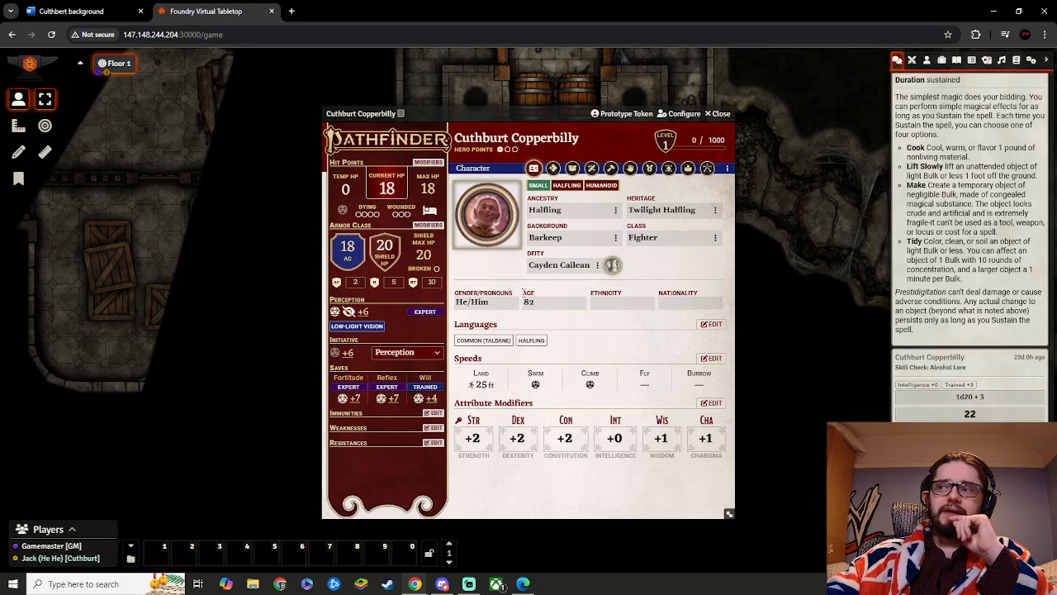
{"action": "left_click", "coordinate": [71, 15]}
{"action": "left_click", "coordinate": [525, 585]}
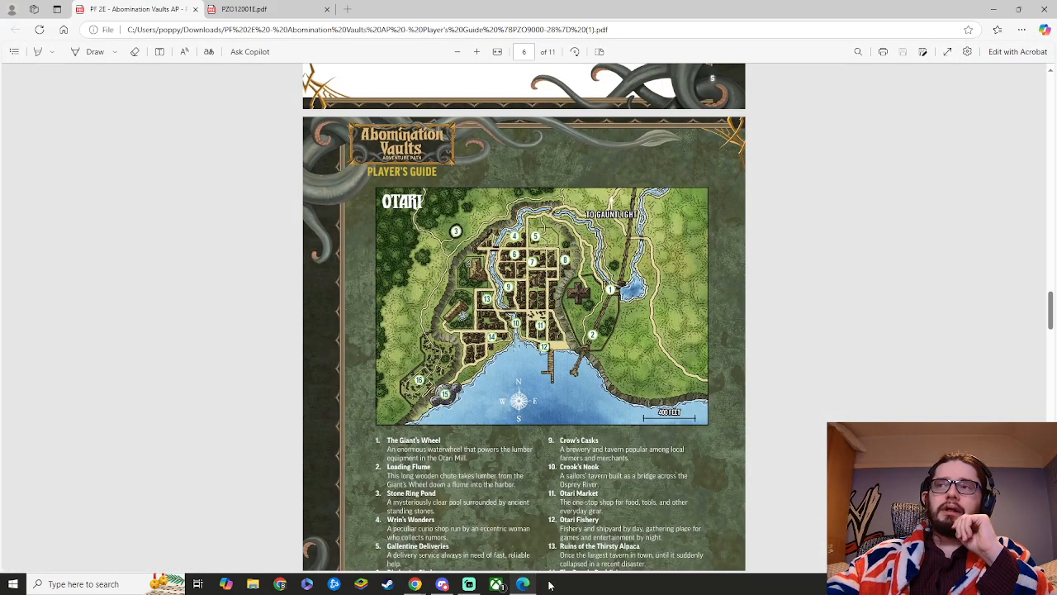
{"action": "left_click", "coordinate": [243, 9]}
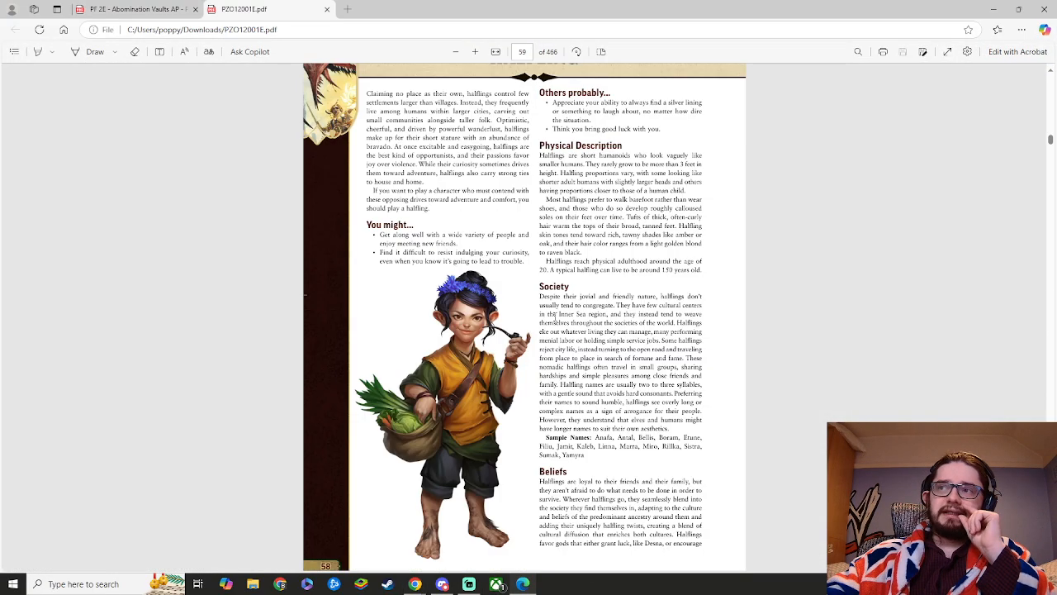
{"action": "left_click_drag", "start_coordinate": [617, 263], "coordinate": [689, 270]}
{"action": "left_click", "coordinate": [640, 289]}
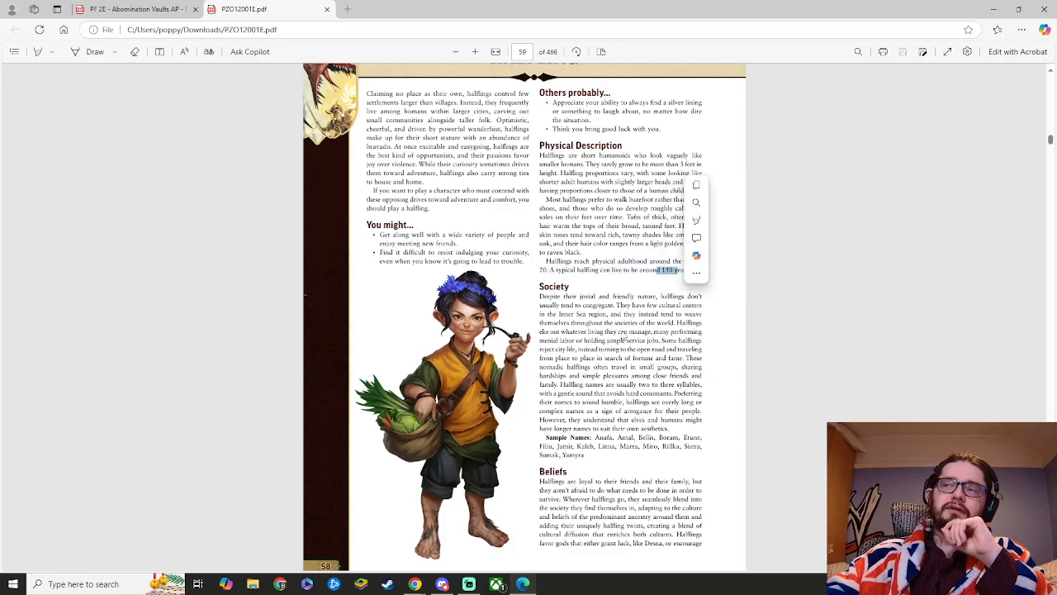
{"action": "left_click", "coordinate": [623, 331]}
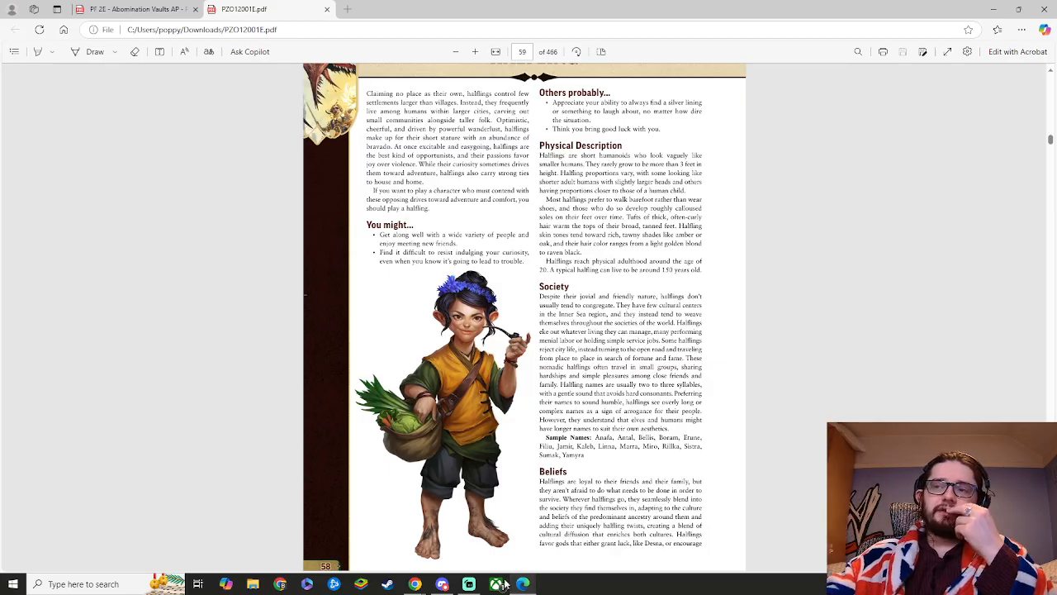
- Switch to Foundry Virtual Tabletop and set the character's age to 58 on the Pathfinder sheet
{"action": "mouse_move", "coordinate": [426, 592]}
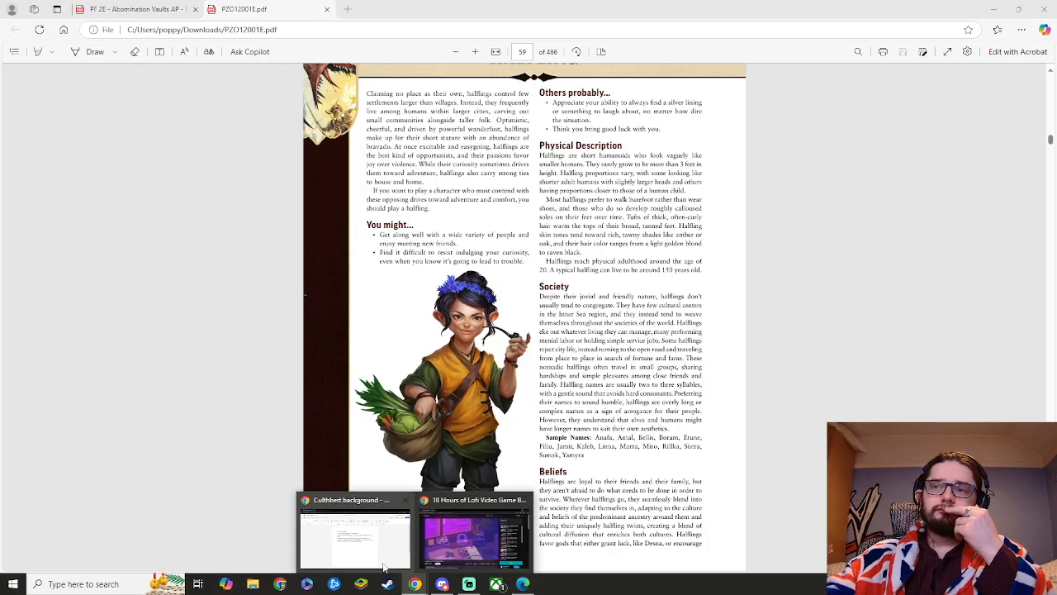
{"action": "left_click", "coordinate": [355, 537]}
{"action": "left_click", "coordinate": [216, 14]}
{"action": "left_click", "coordinate": [552, 303]}
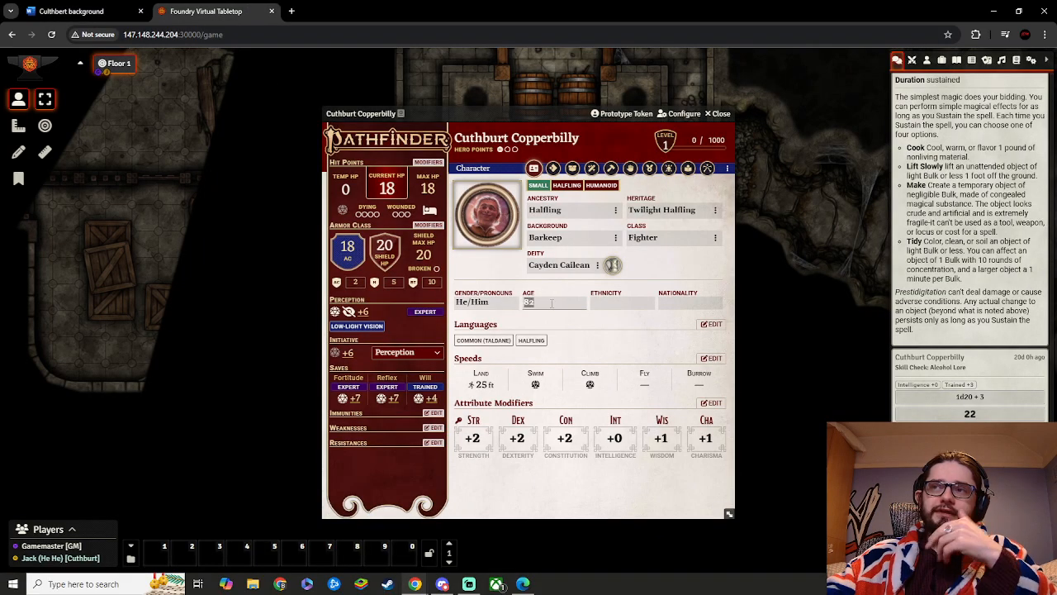
{"action": "type", "text": "5"}
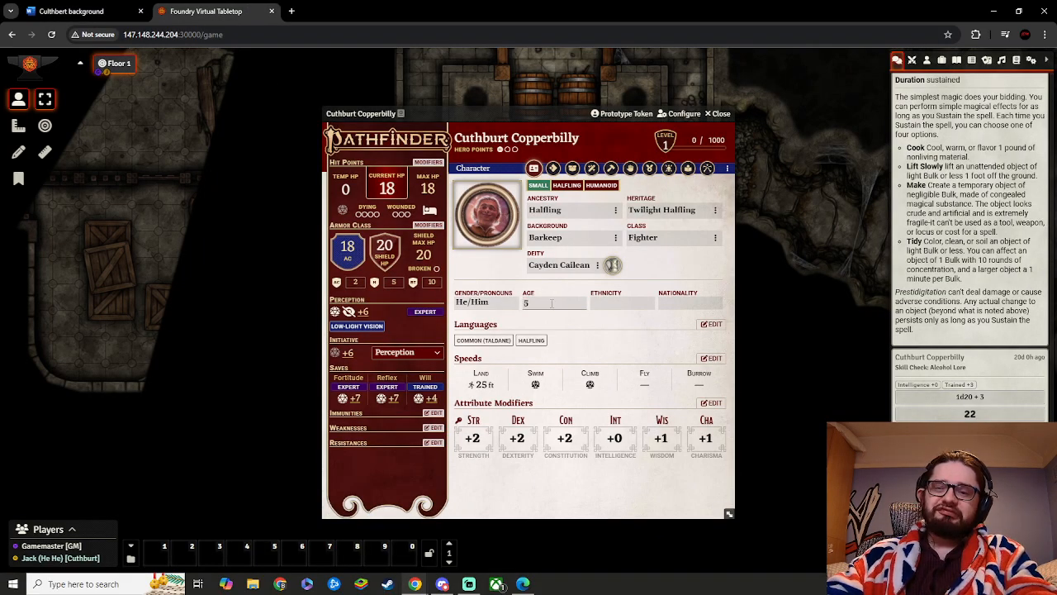
{"action": "key", "text": "BackSpace"}
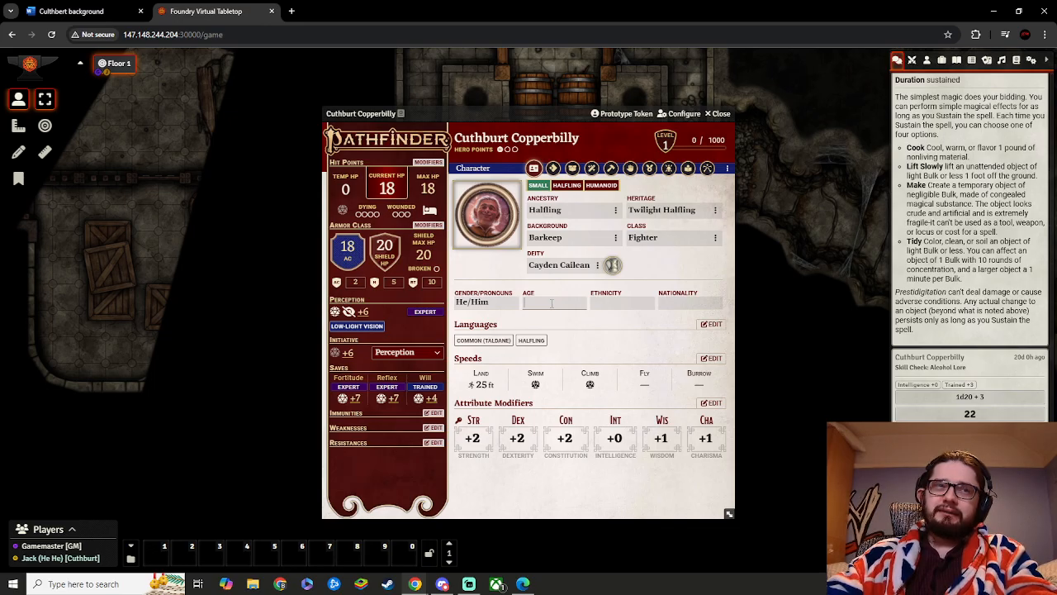
{"action": "type", "text": "58"}
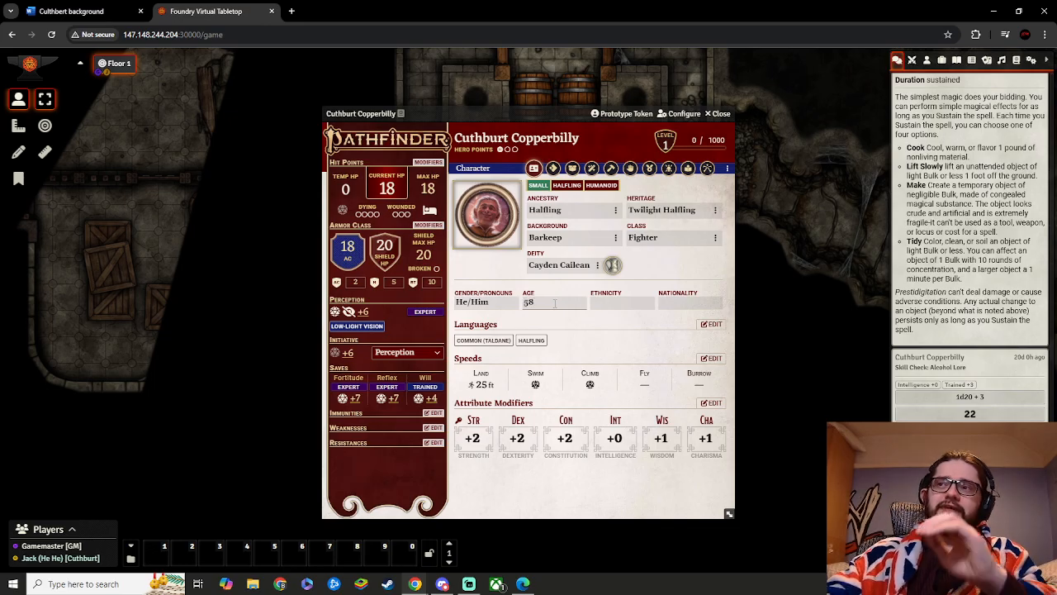
{"action": "key", "text": "Return"}
- Return to the Culthbert background document in Word and begin a paragraph below the outline with "From a young age"
{"action": "key", "text": "ctrl+shift+Tab"}
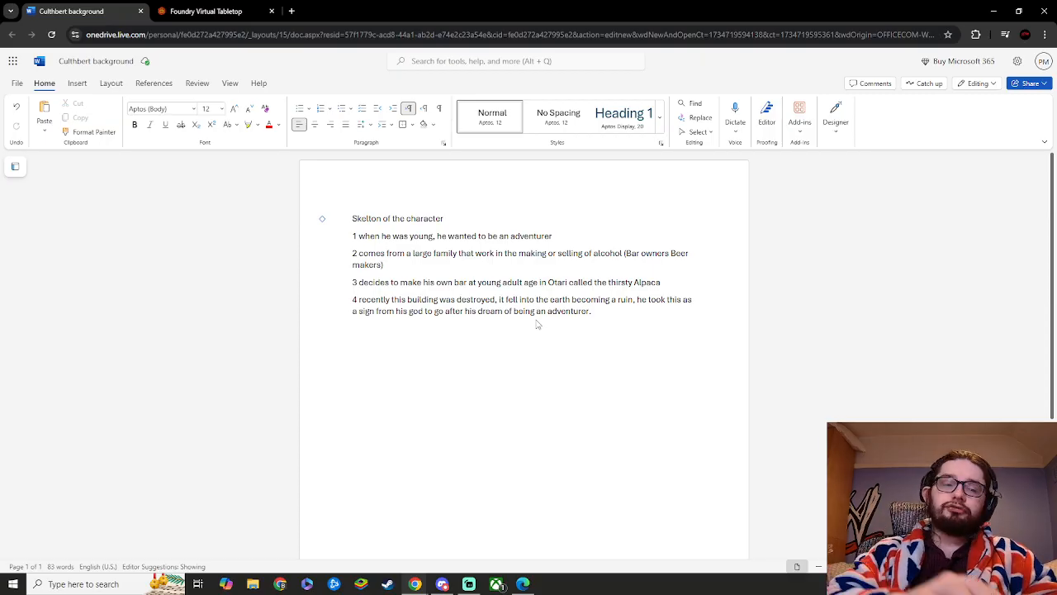
{"action": "type", "text": "From a "}
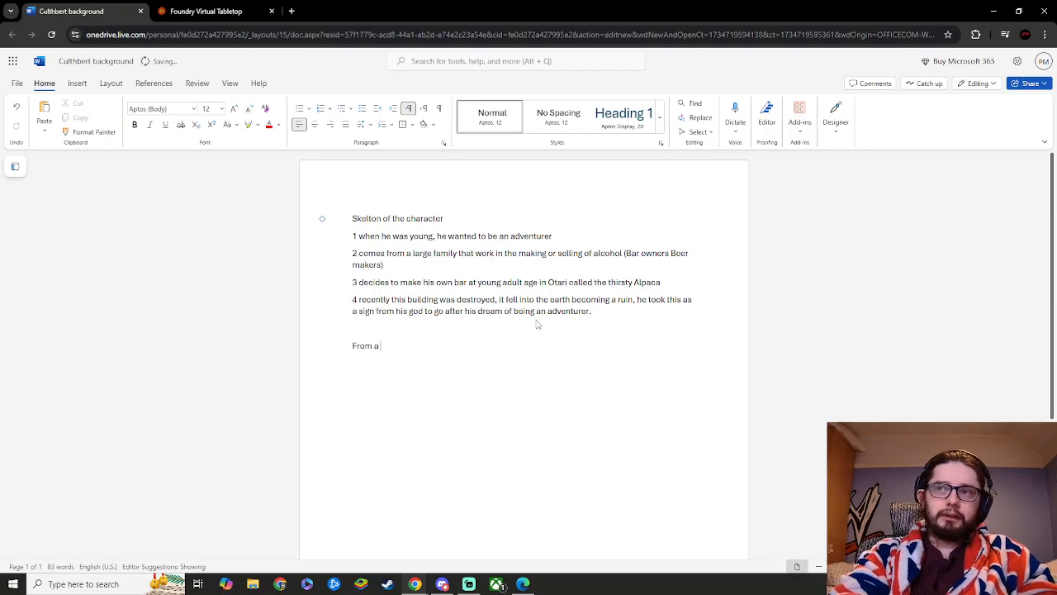
{"action": "type", "text": "youn"}
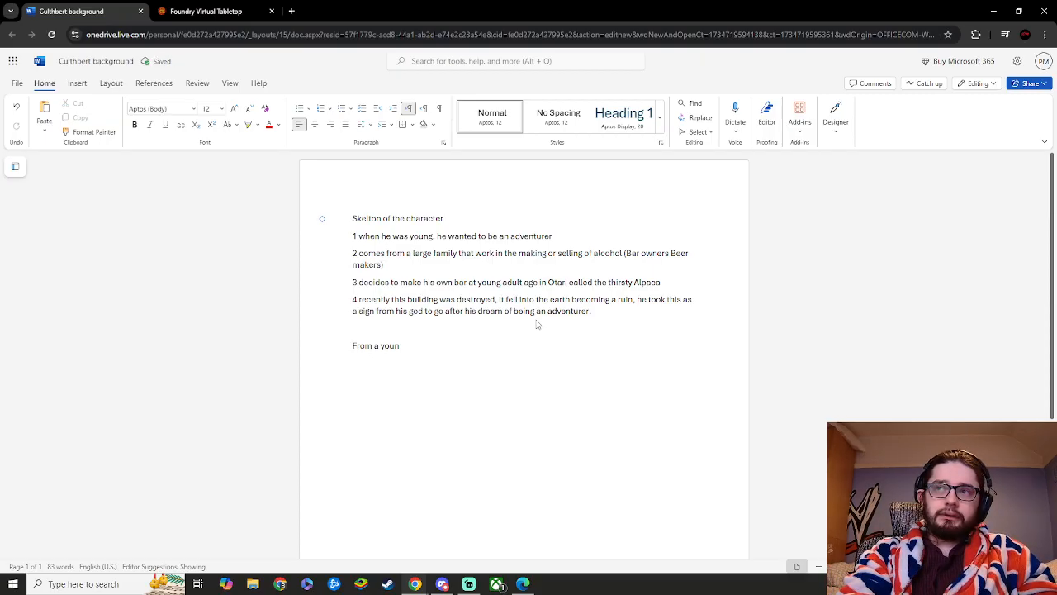
{"action": "type", "text": "g age"}
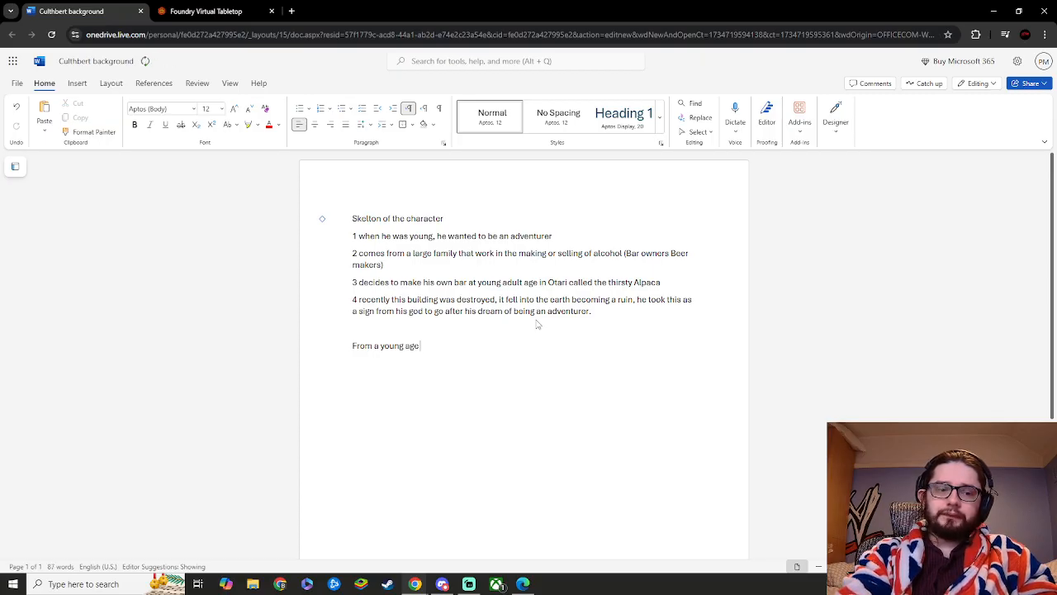
{"action": "type", "text": " Cu"}
{"action": "key", "text": "BackSpace"}
{"action": "type", "text": "ith"}
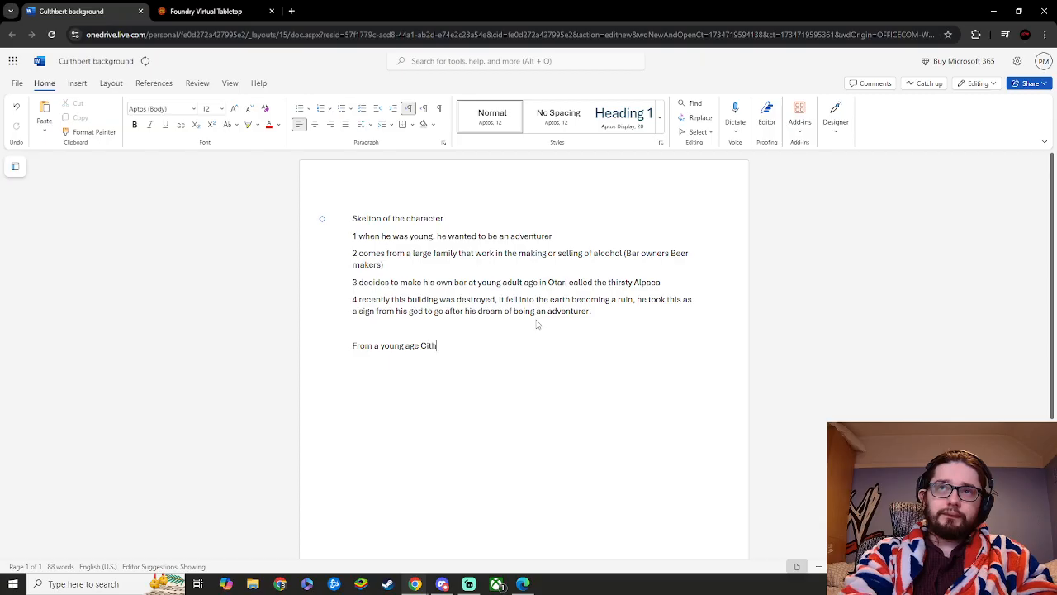
{"action": "type", "text": "bert"}
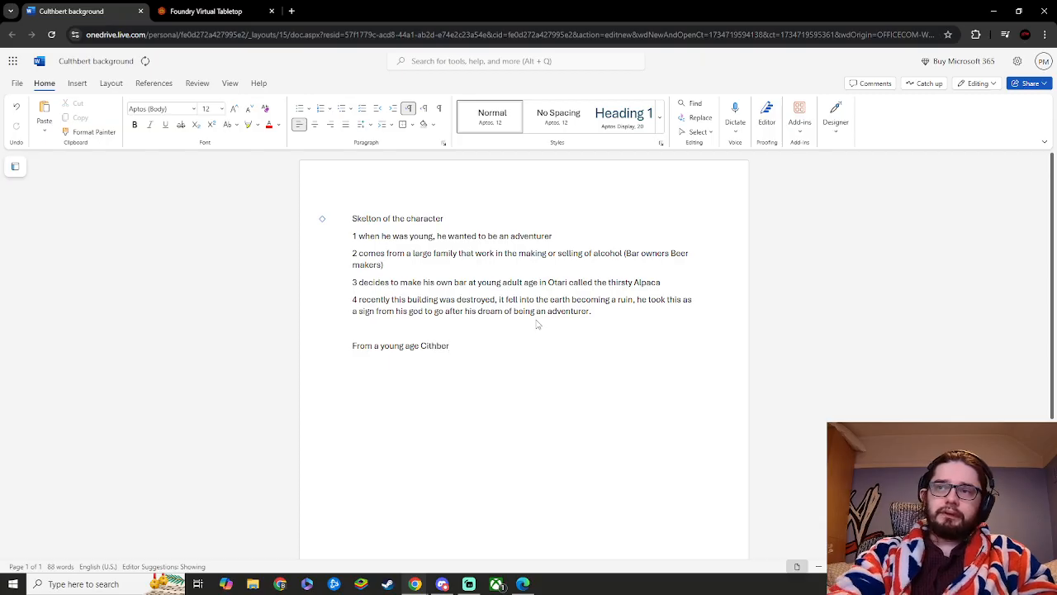
{"action": "key", "text": "BackSpace"}
{"action": "key", "text": "BackSpace"}
{"action": "key", "text": "BackSpace"}
{"action": "key", "text": "BackSpace"}
{"action": "key", "text": "BackSpace"}
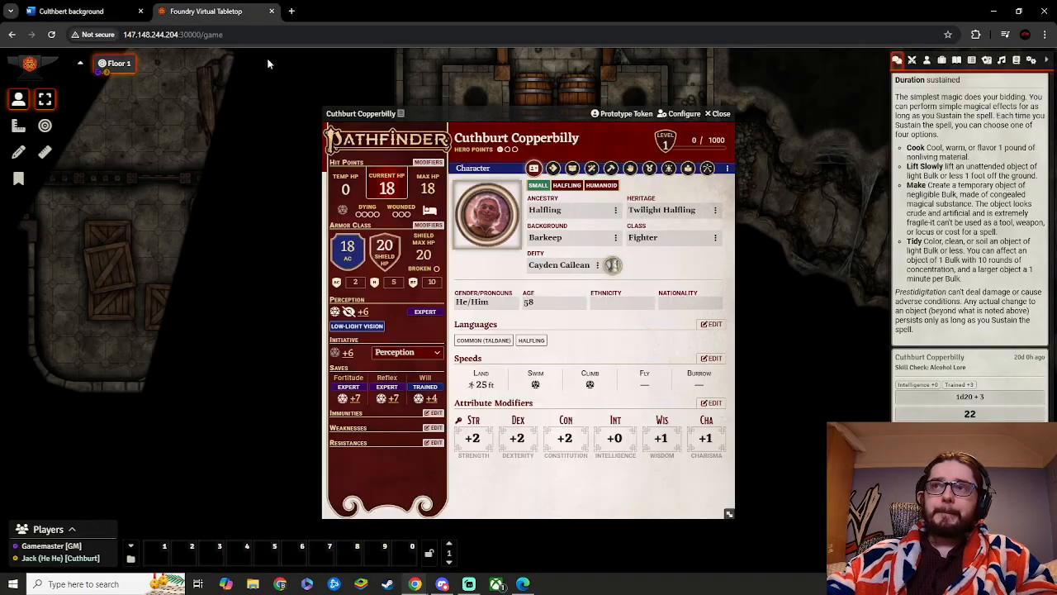
- Copy the character's full name from the Foundry Virtual Tabletop sheet and paste it after "From a young age" in the Word document
{"action": "left_click", "coordinate": [206, 11]}
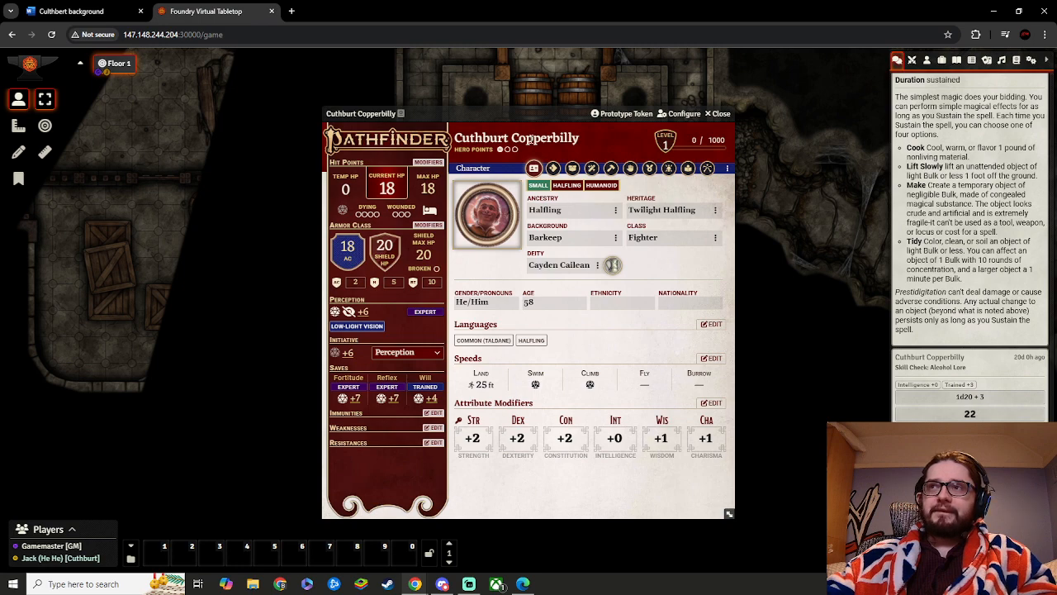
{"action": "left_click", "coordinate": [580, 138]}
{"action": "key", "text": "ctrl+c"}
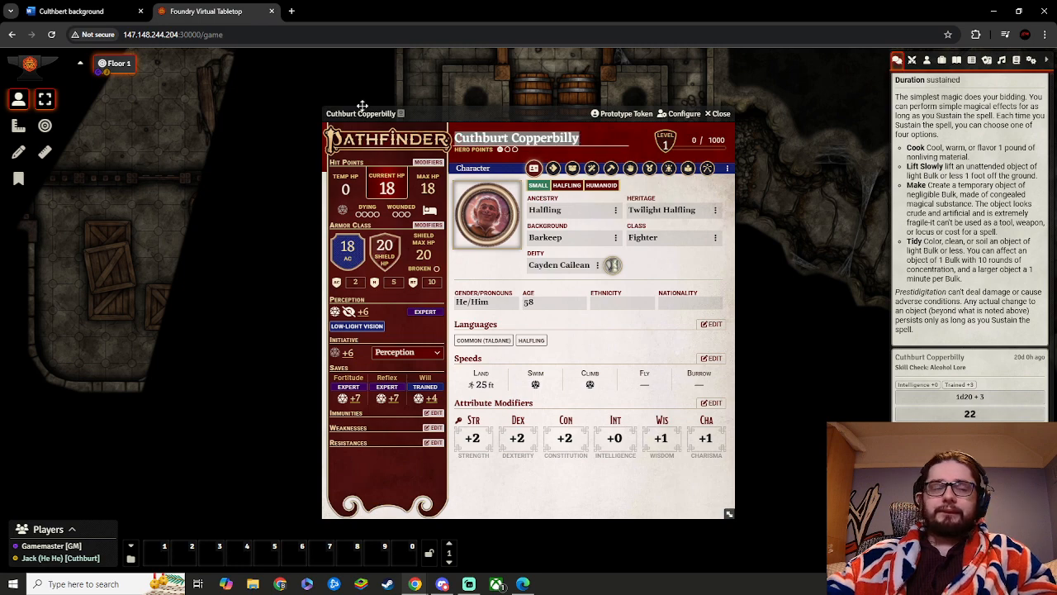
{"action": "left_click", "coordinate": [101, 11]}
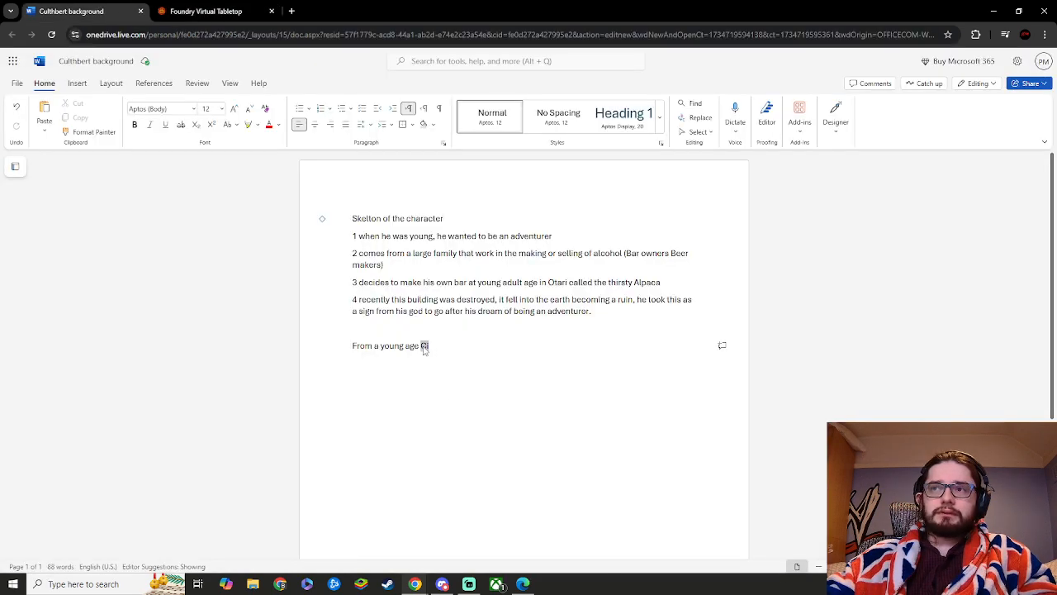
{"action": "key", "text": "ctrl+v"}
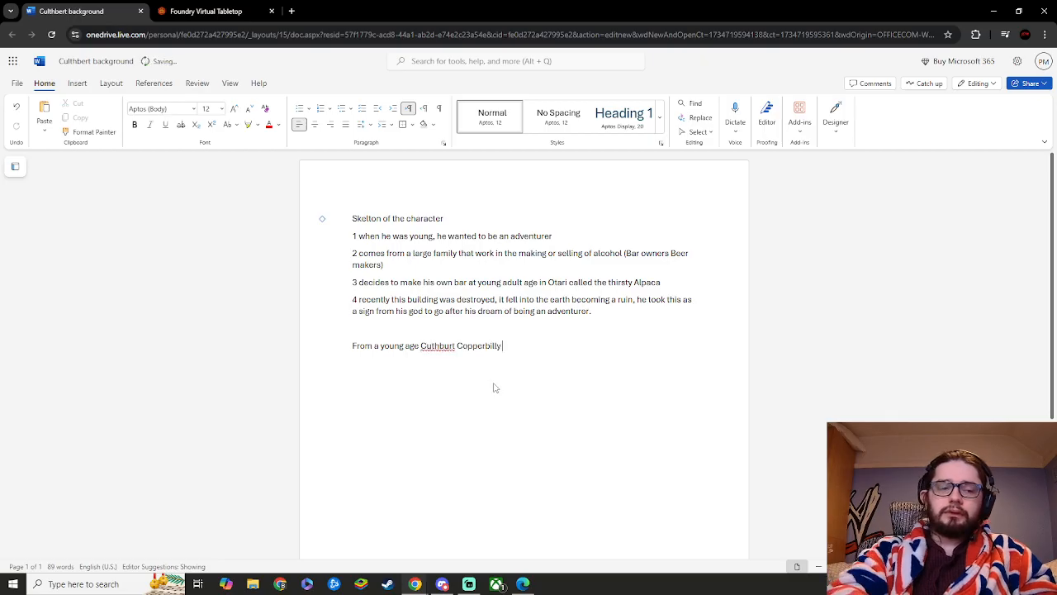
- Continue the sentence after the character's name with "allways wanted to be an adventurer"
{"action": "type", "text": "all"}
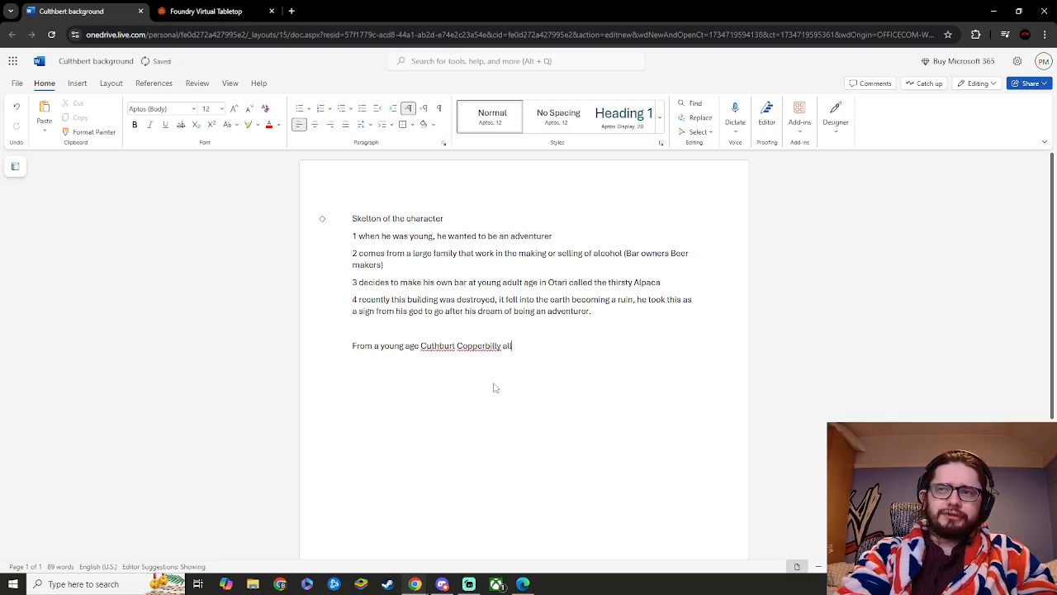
{"action": "type", "text": "ways want"}
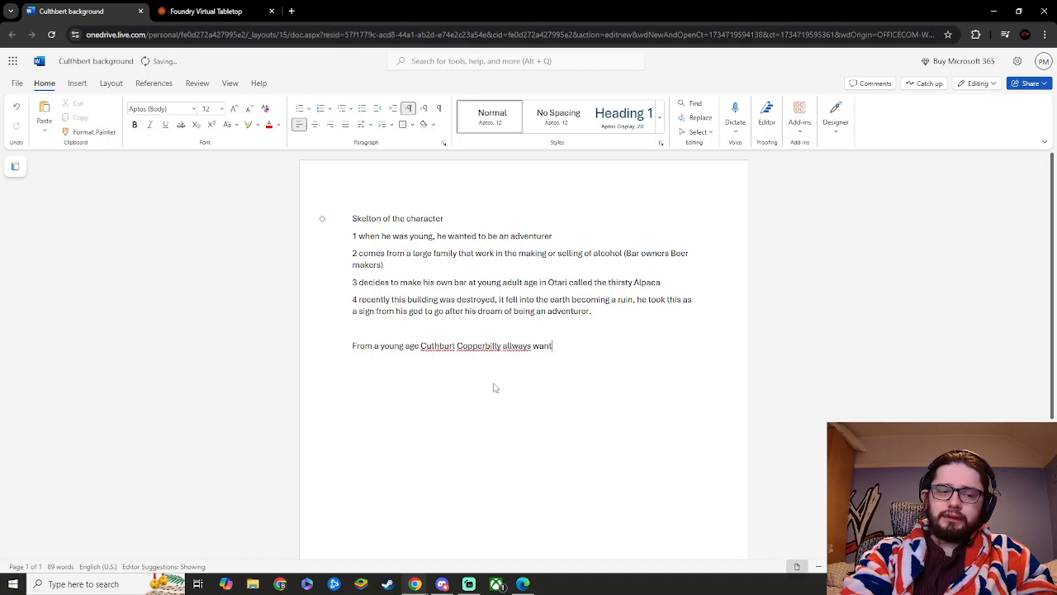
{"action": "type", "text": "ed to be"}
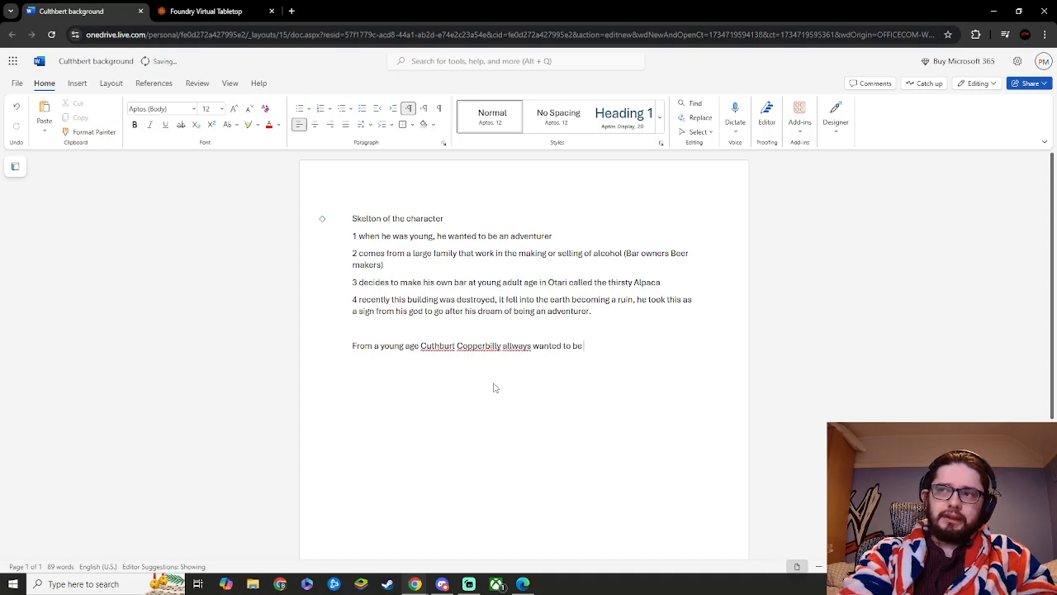
{"action": "type", "text": " an a"}
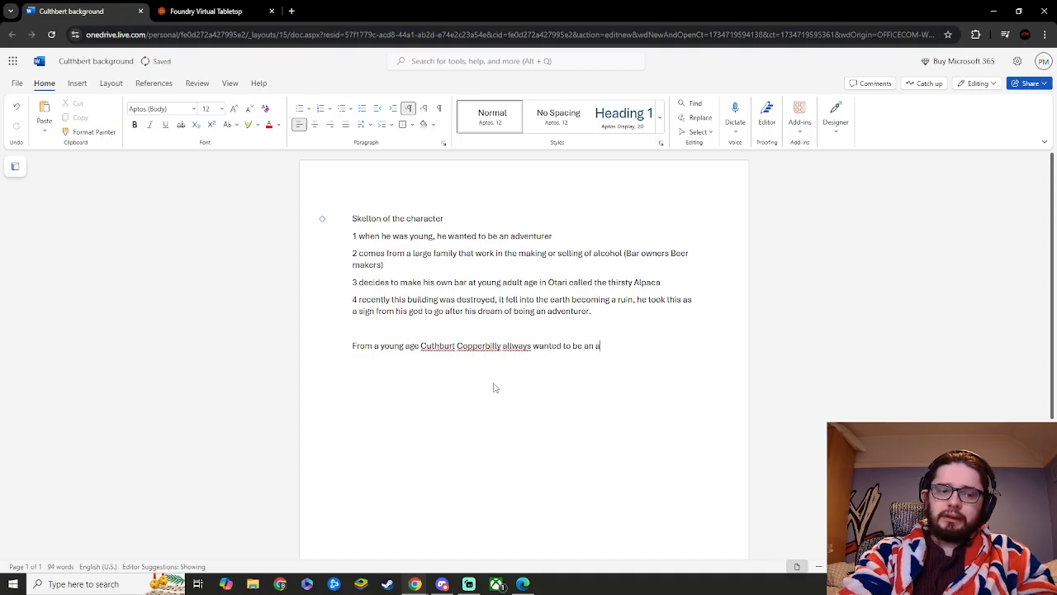
{"action": "type", "text": "dventurer"}
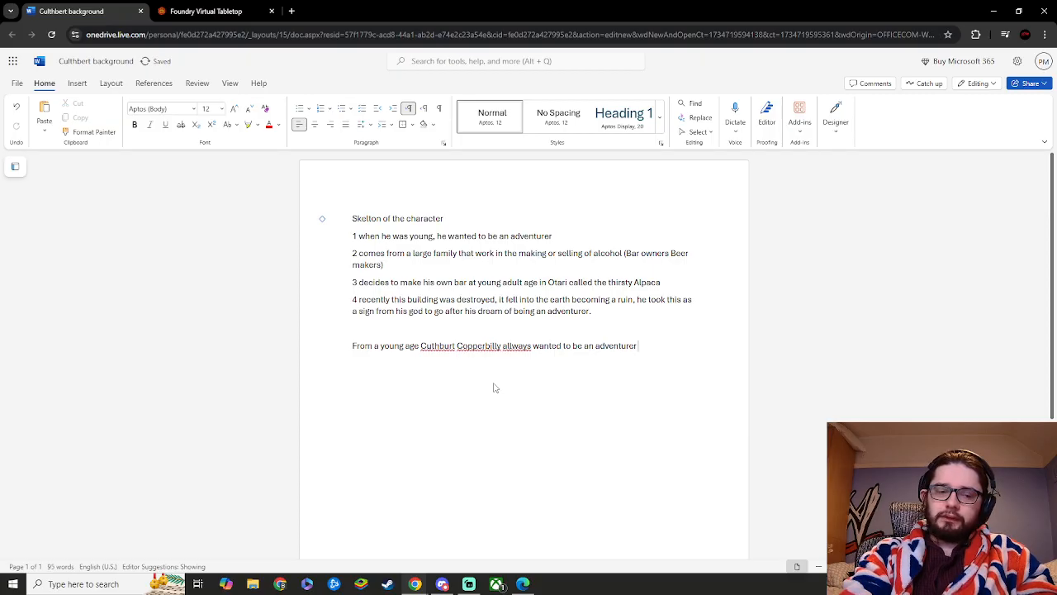
- Extend the sentence with "he heard about the incredibly", applying the suggested spelling for the last word
{"action": "type", "text": " he hea"}
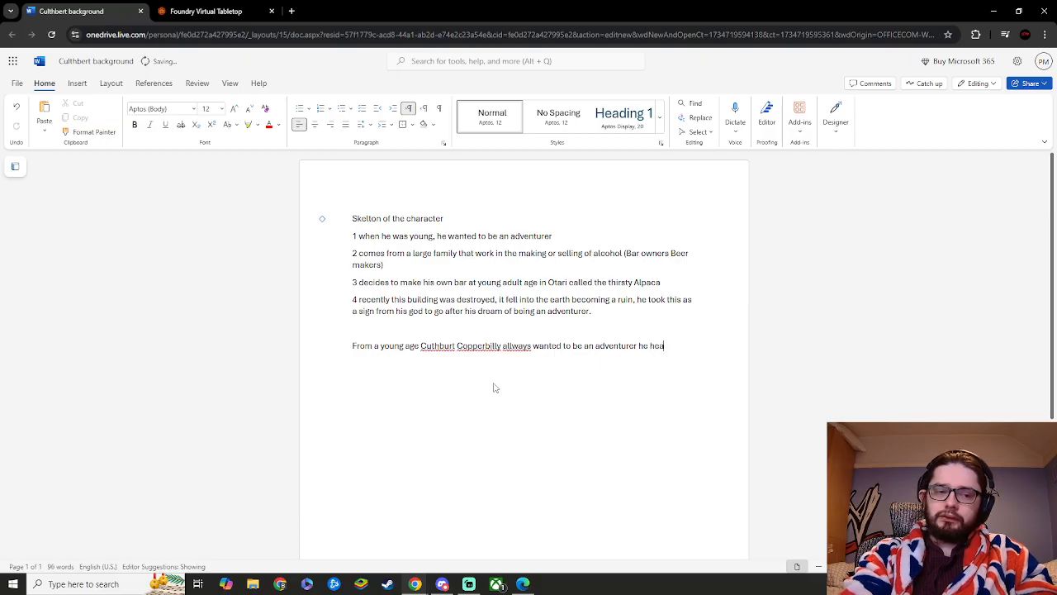
{"action": "type", "text": "rd about"}
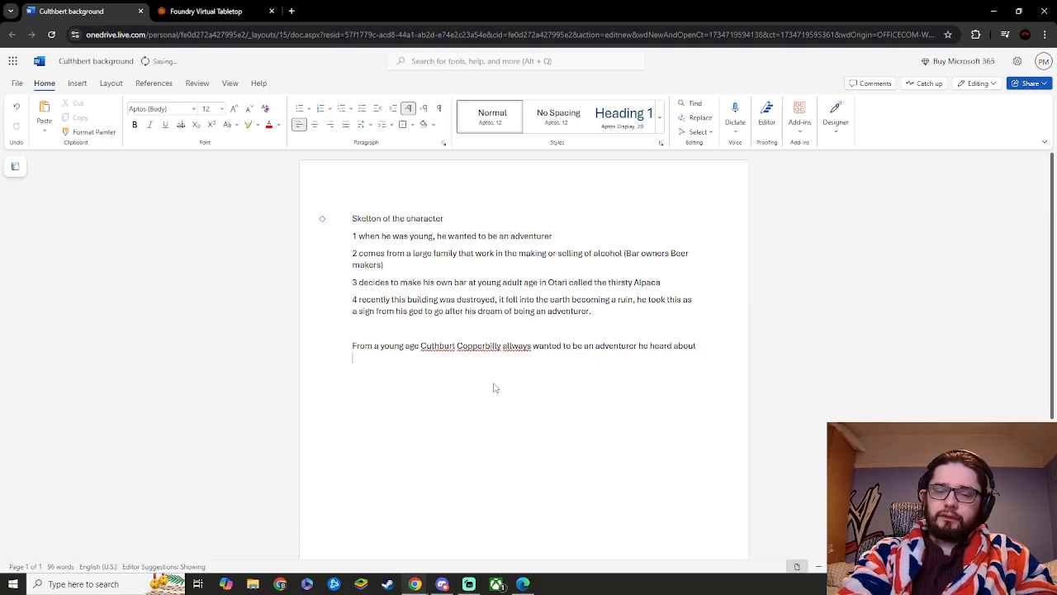
{"action": "type", "text": " the increase"}
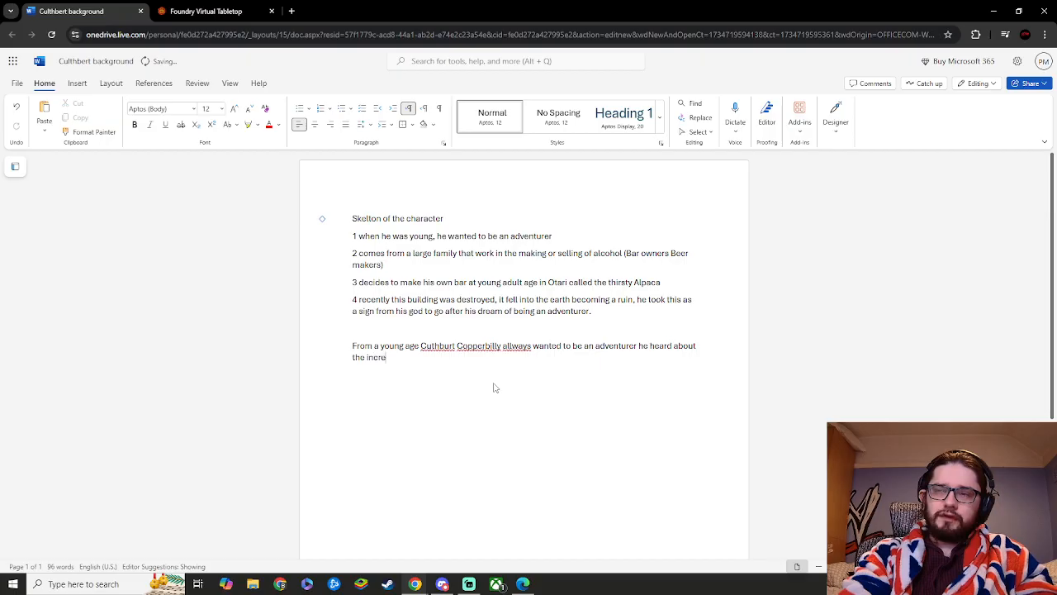
{"action": "key", "text": "BackSpace"}
{"action": "key", "text": "BackSpace"}
{"action": "key", "text": "BackSpace"}
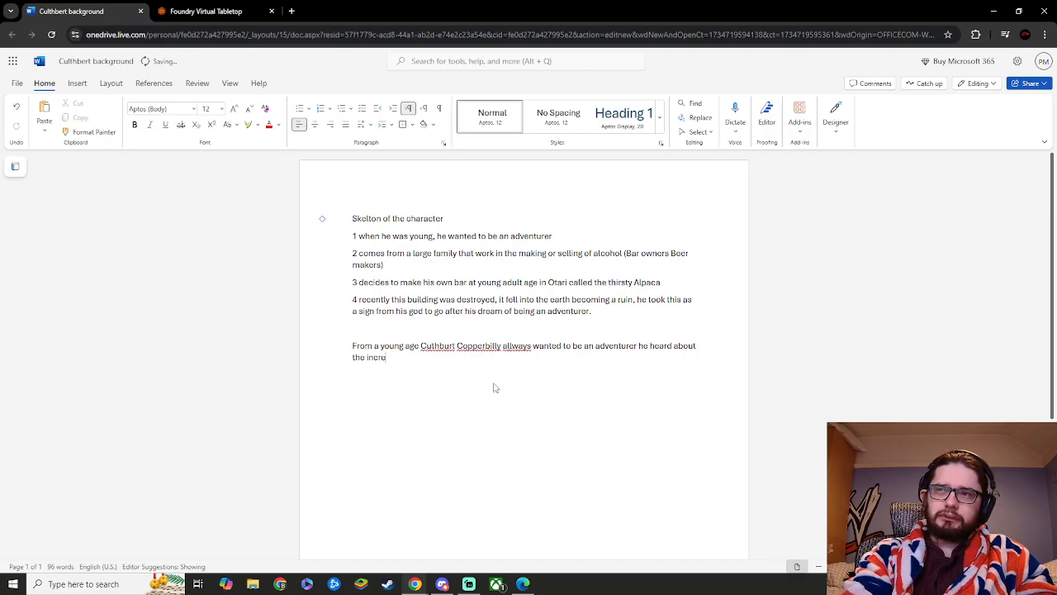
{"action": "type", "text": "ab"}
{"action": "key", "text": "BackSpace"}
{"action": "type", "text": "dab"}
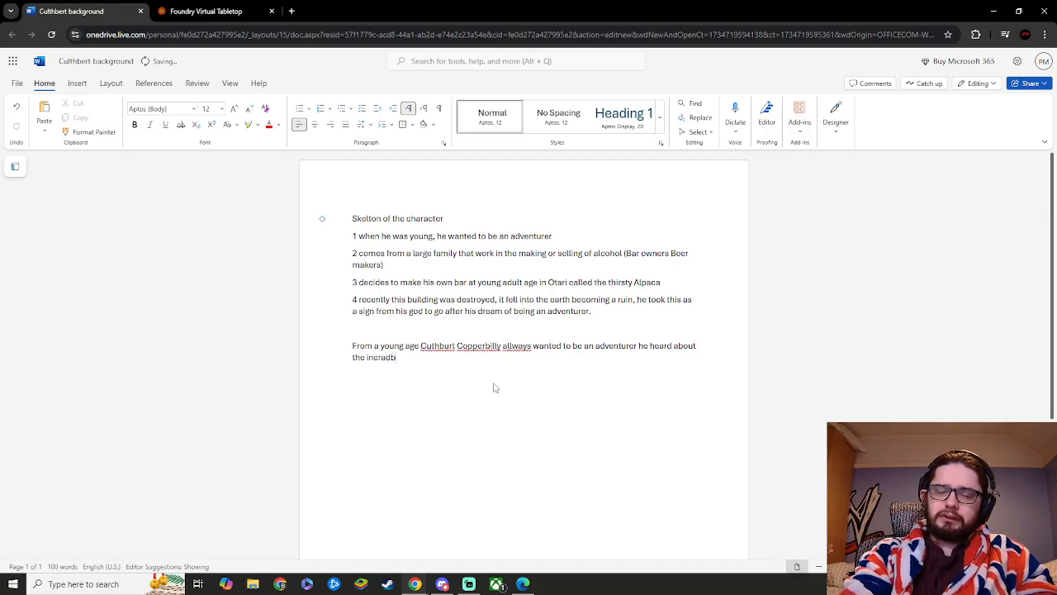
{"action": "type", "text": "ly"}
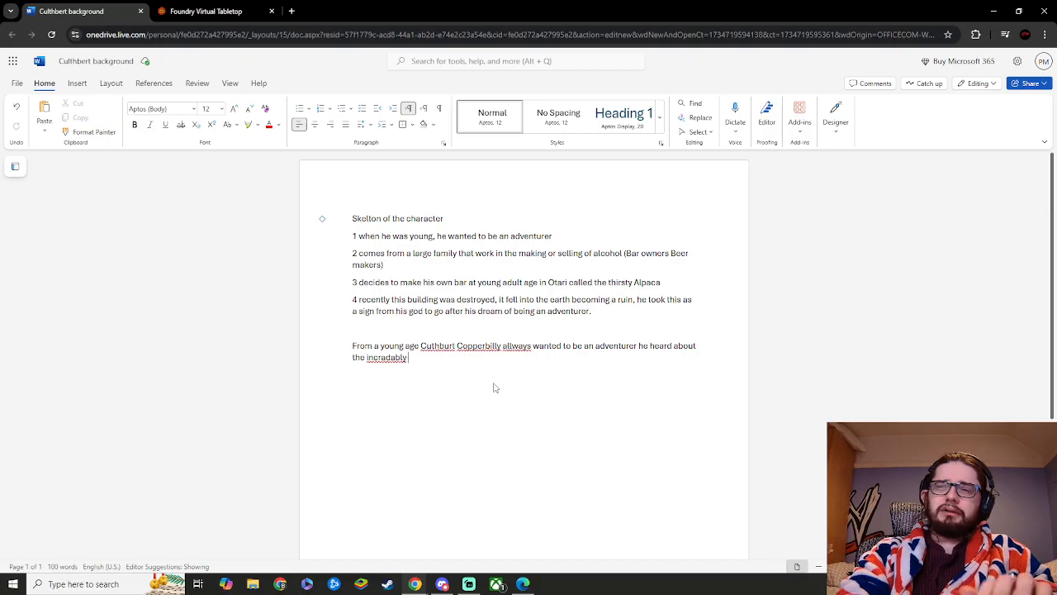
{"action": "left_click", "coordinate": [401, 360]}
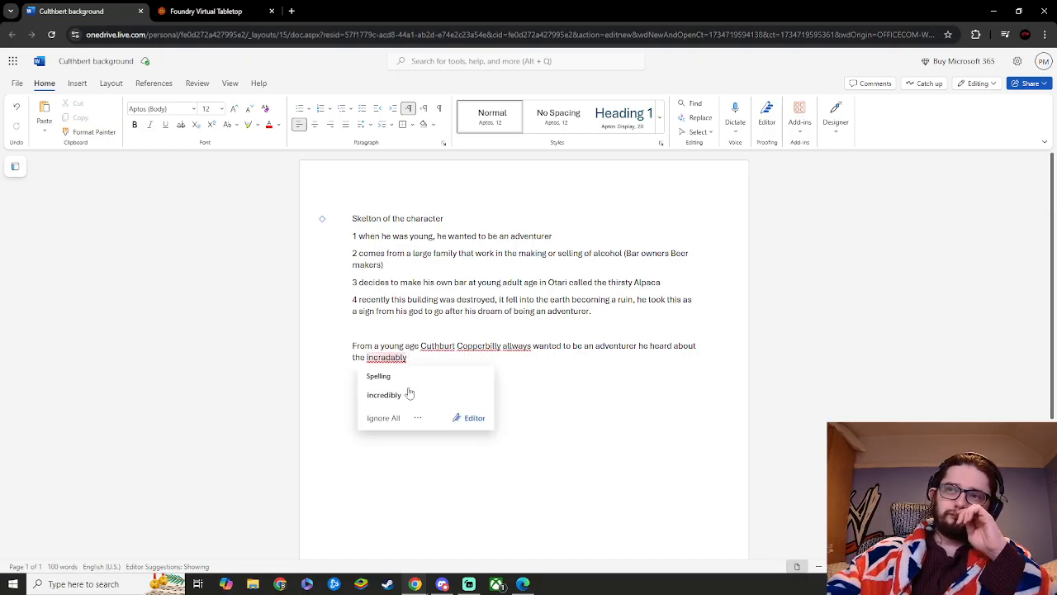
{"action": "left_click", "coordinate": [406, 392]}
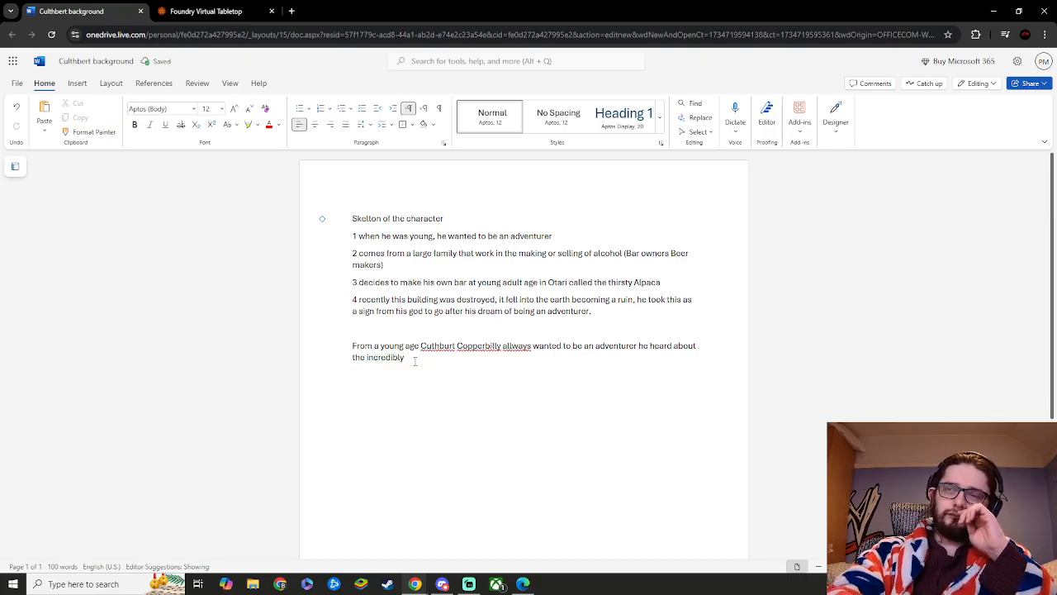
- Change the word "incredibly" to "incredible", using the spelling suggestion
{"action": "key", "text": "BackSpace"}
{"action": "key", "text": "BackSpace"}
{"action": "key", "text": "BackSpace"}
{"action": "key", "text": "BackSpace"}
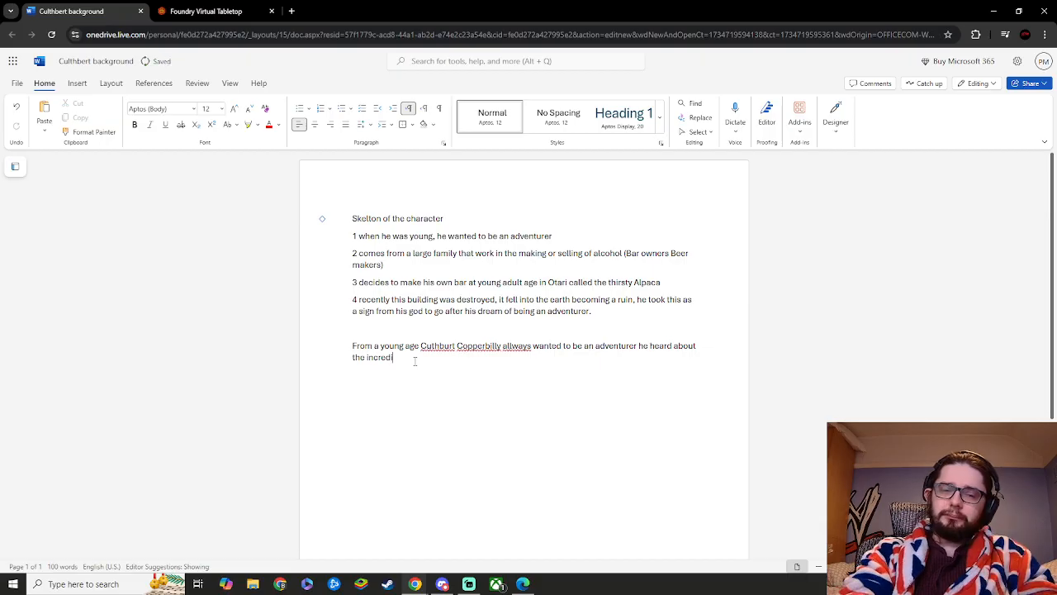
{"action": "type", "text": "ibe"}
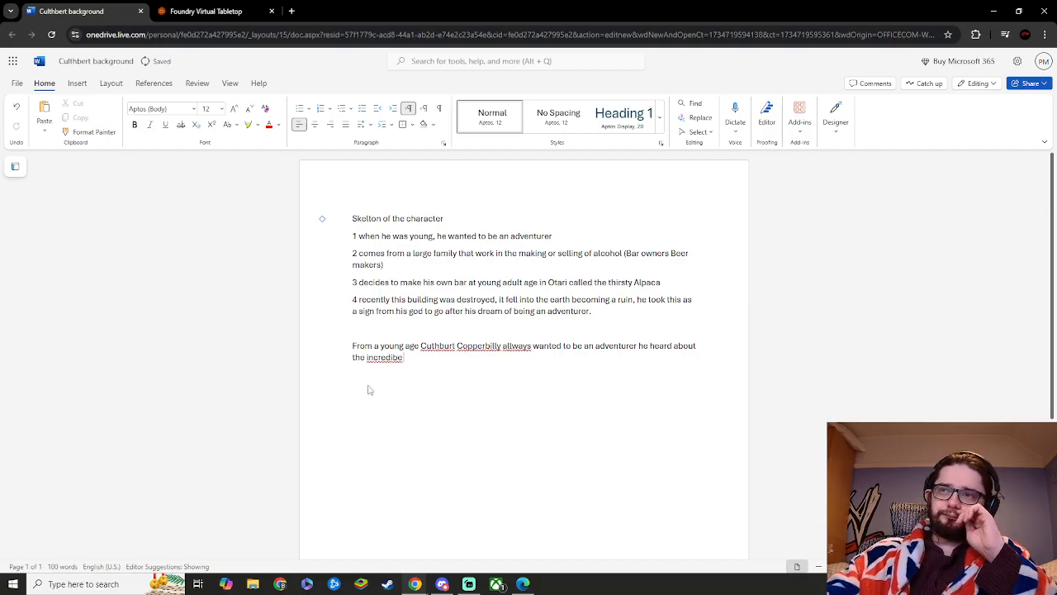
{"action": "left_click", "coordinate": [385, 359]}
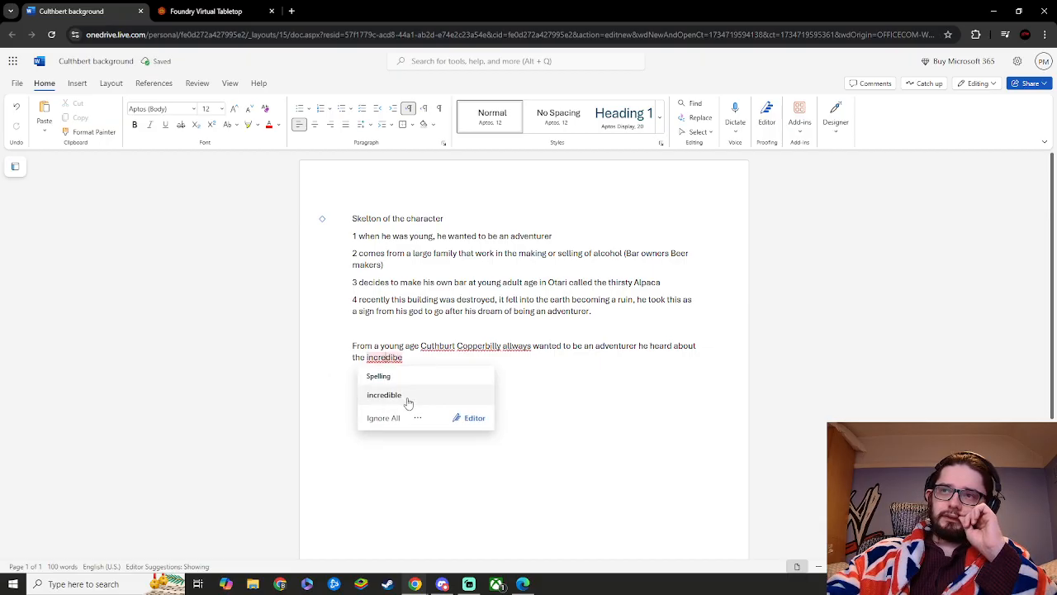
{"action": "left_click", "coordinate": [384, 396]}
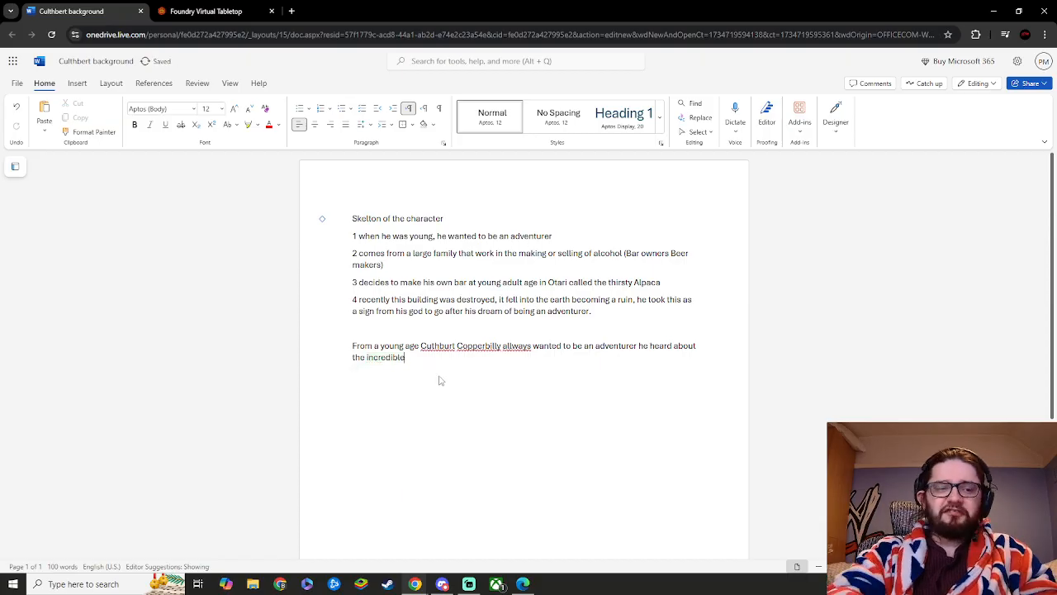
- Add "feats that they would do," after "incredible" and correct "allways" to the suggested "always"
{"action": "type", "text": "feat s"}
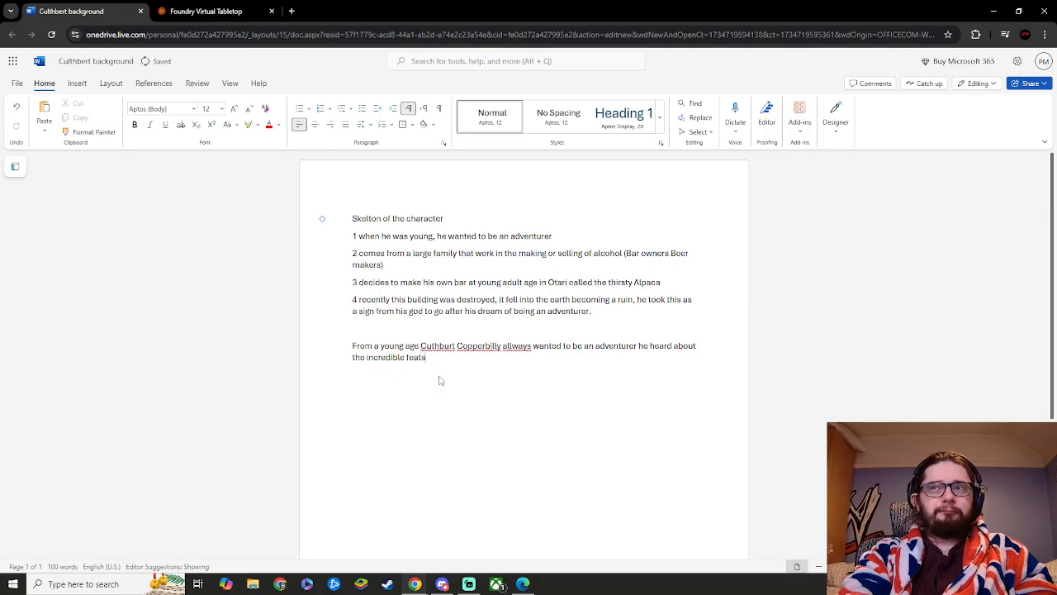
{"action": "type", "text": " that t"}
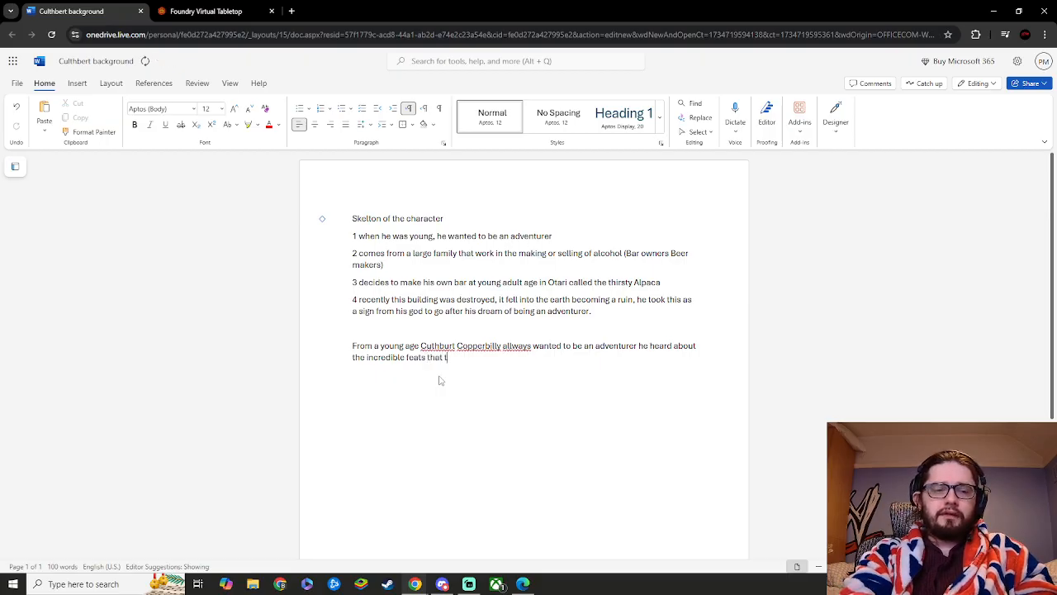
{"action": "type", "text": "hey would do"}
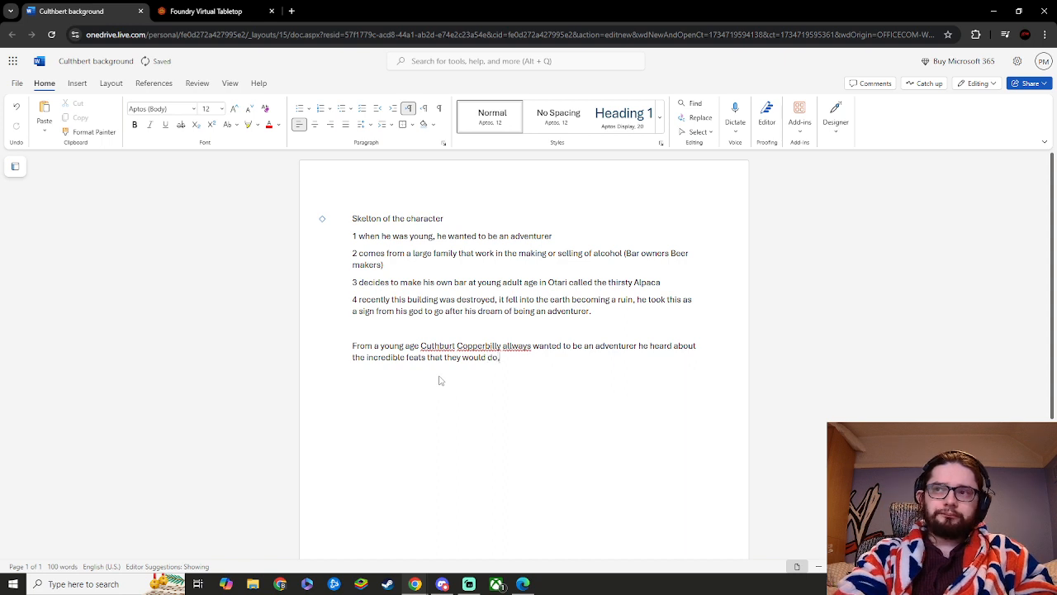
{"action": "type", "text": ","}
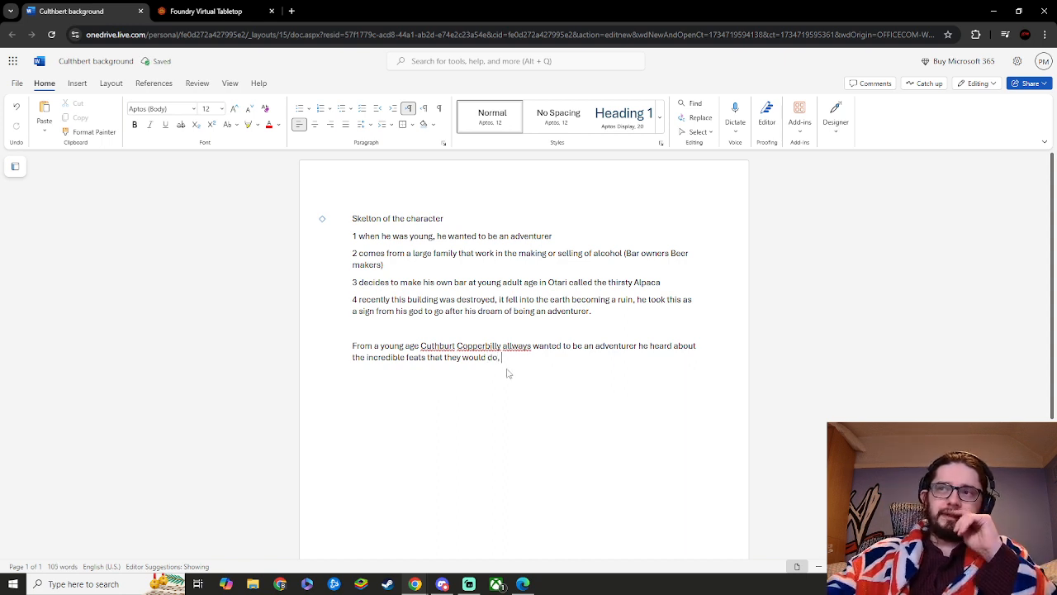
{"action": "left_click", "coordinate": [516, 346]}
{"action": "left_click", "coordinate": [524, 383]}
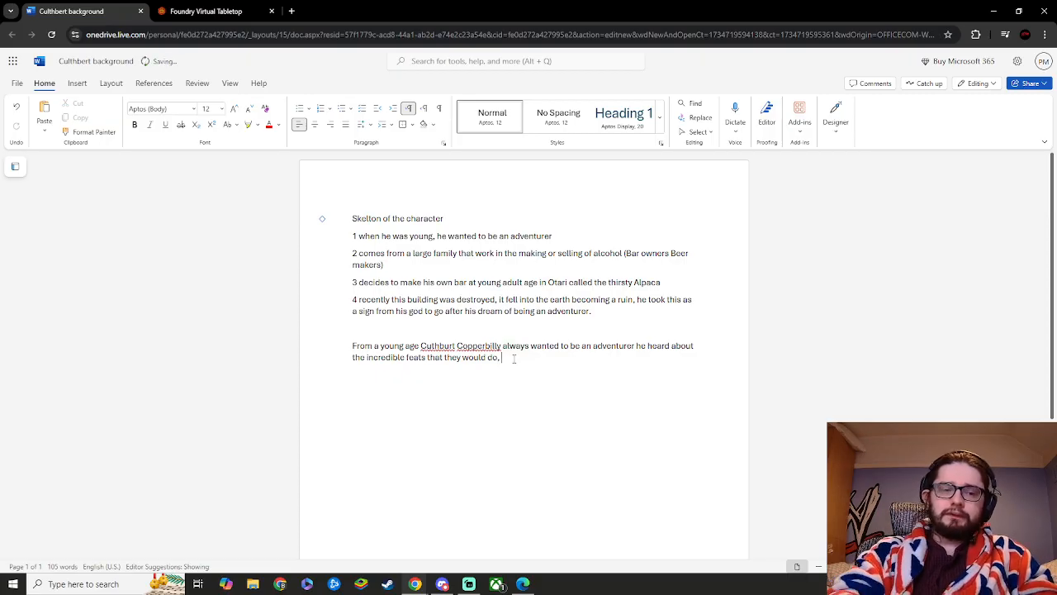
- Add "slaying dragons," as the first example of the adventurers' feats
{"action": "type", "text": "slaying"}
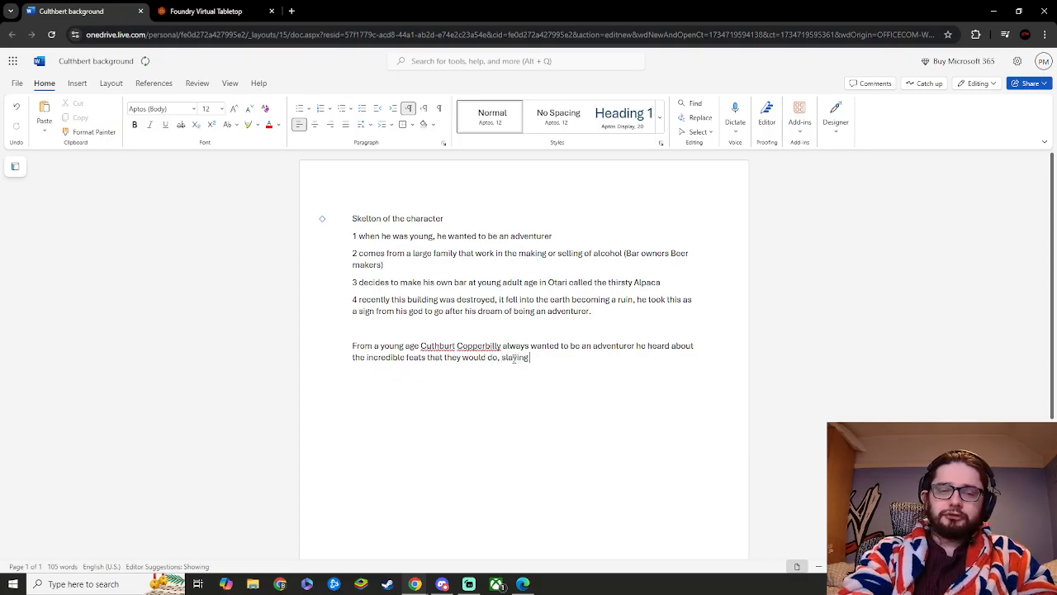
{"action": "type", "text": " aragin"}
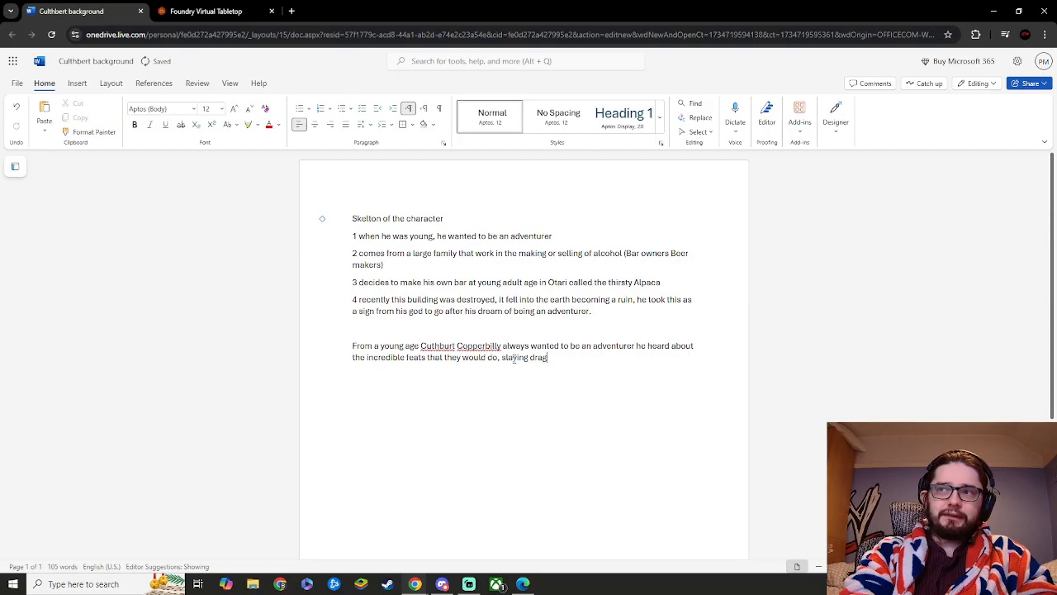
{"action": "key", "text": "BackSpace"}
{"action": "key", "text": "BackSpace"}
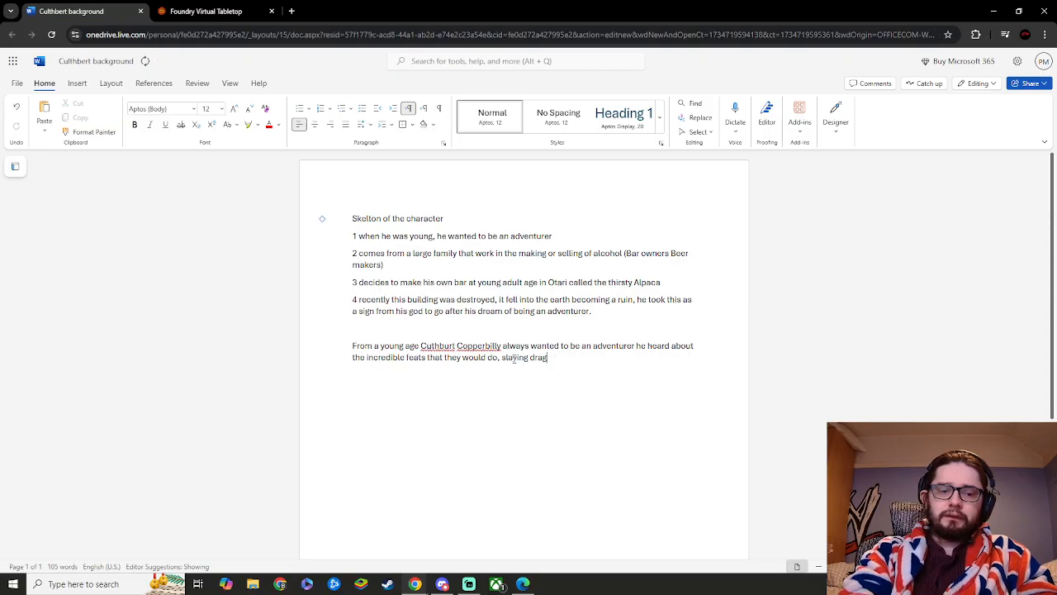
{"action": "type", "text": "ons"}
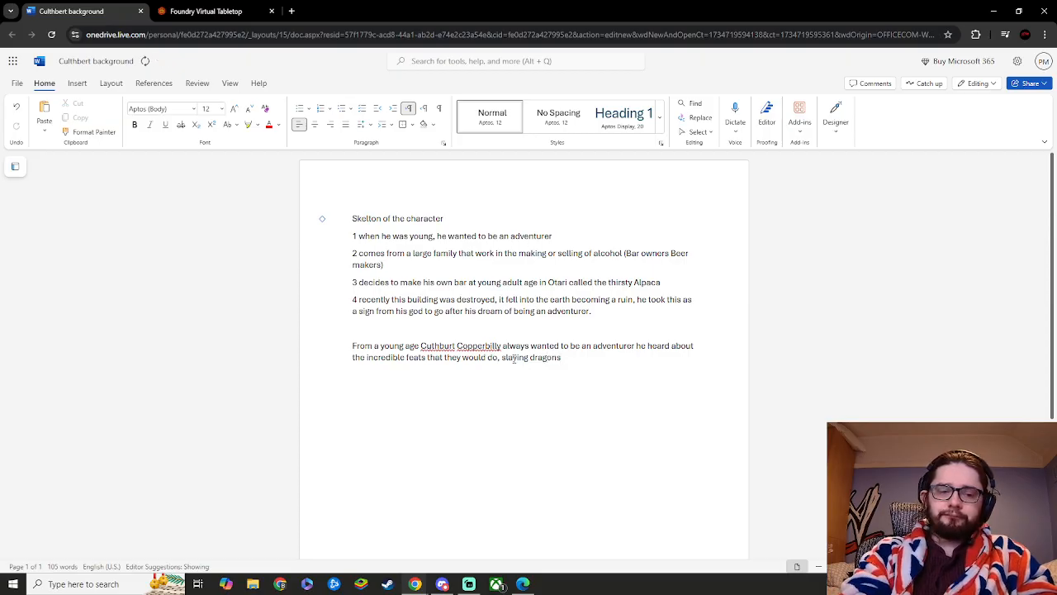
{"action": "type", "text": ", "}
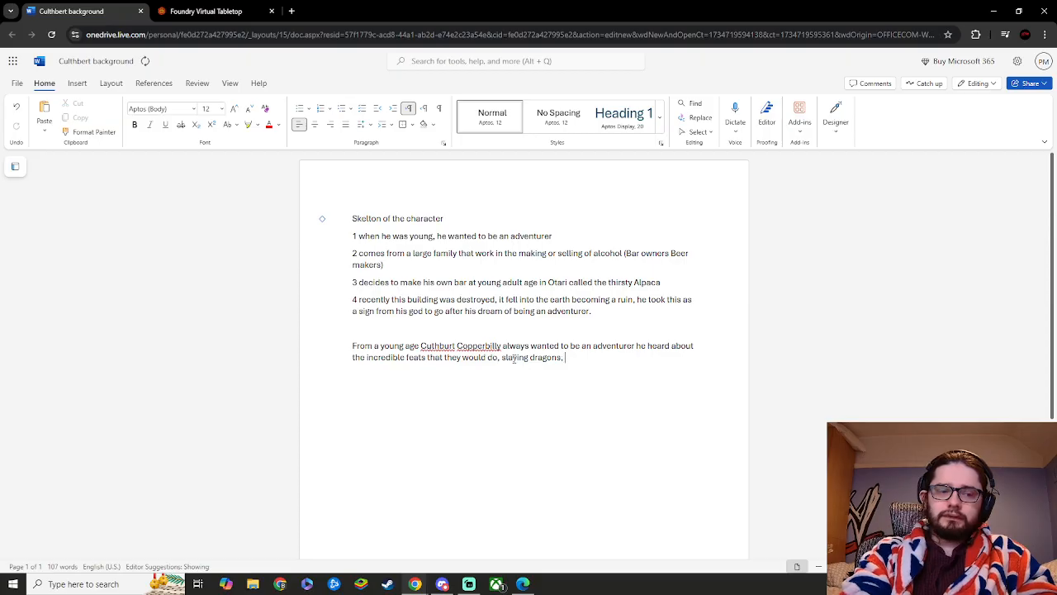
- Add "saving villages" after "slaying dragons," in the adventurers' feats, correcting the spelling of the last word
{"action": "type", "text": "saving v"}
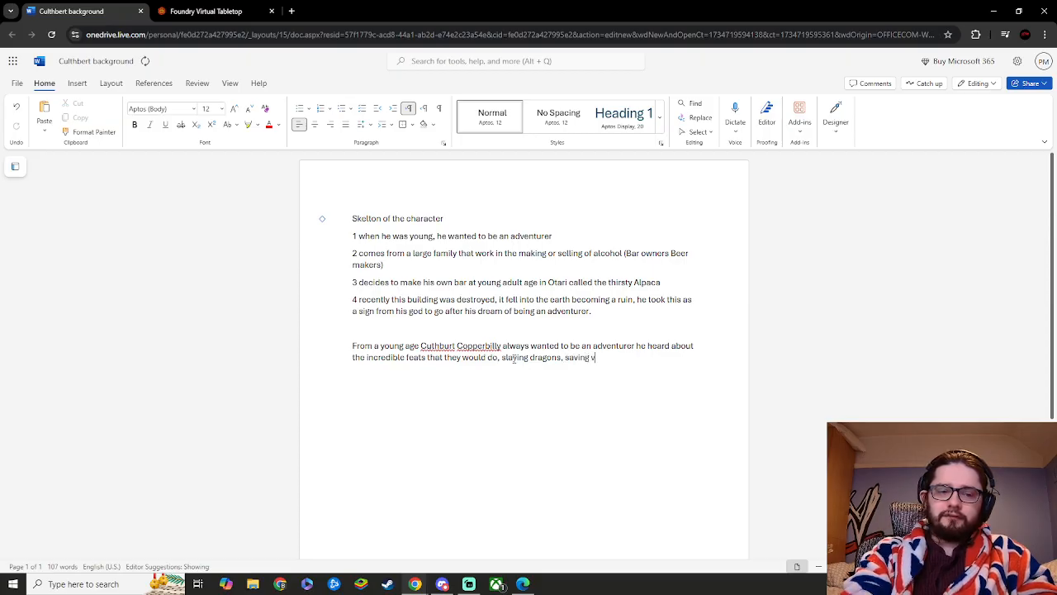
{"action": "type", "text": "illigers"}
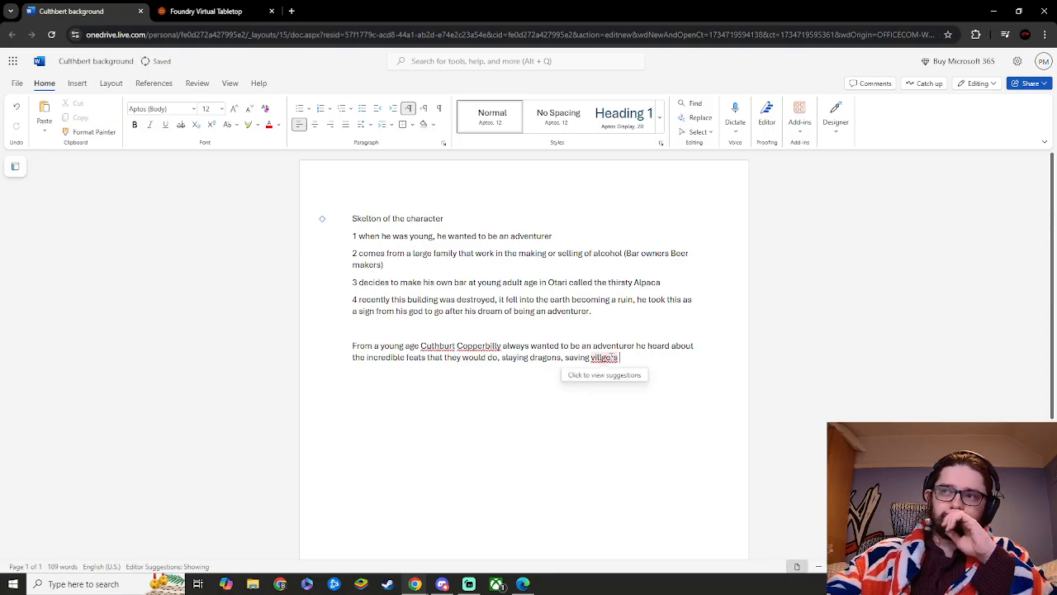
{"action": "left_click", "coordinate": [603, 359]}
{"action": "left_click", "coordinate": [574, 394]}
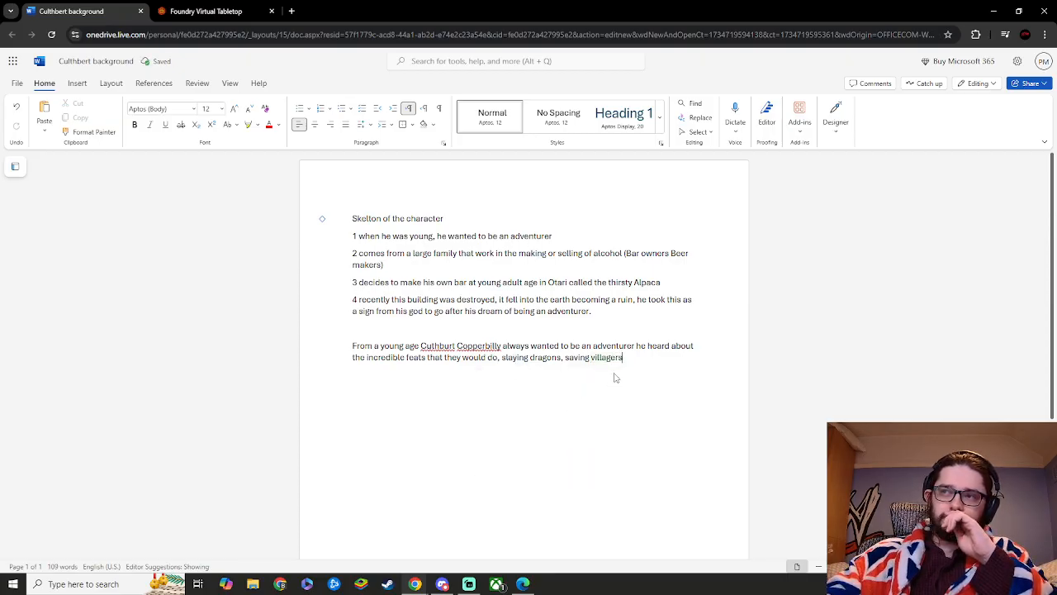
{"action": "key", "text": "BackSpace"}
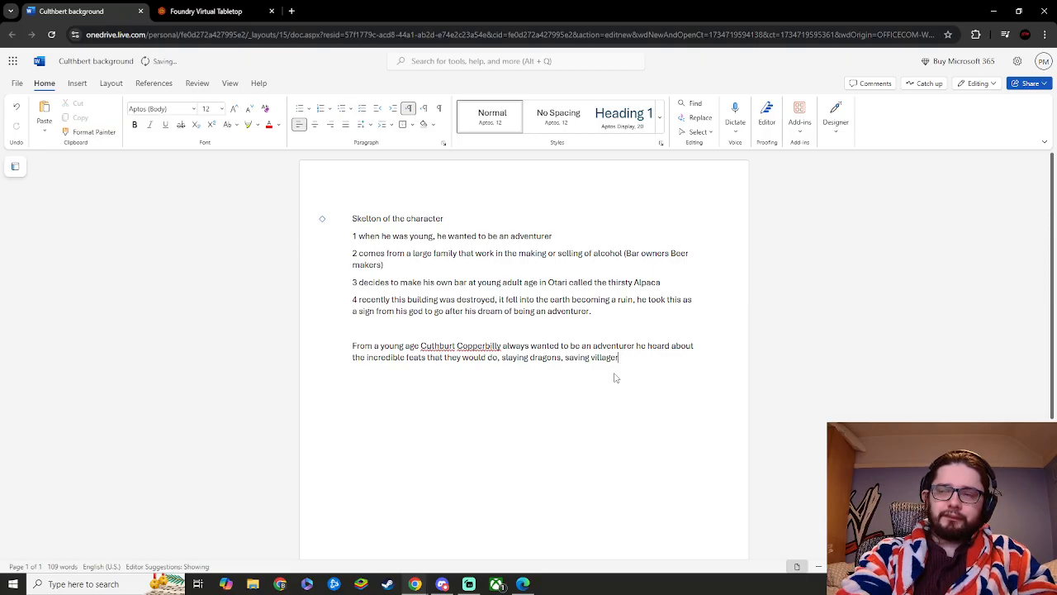
{"action": "key", "text": "BackSpace"}
{"action": "type", "text": "s"}
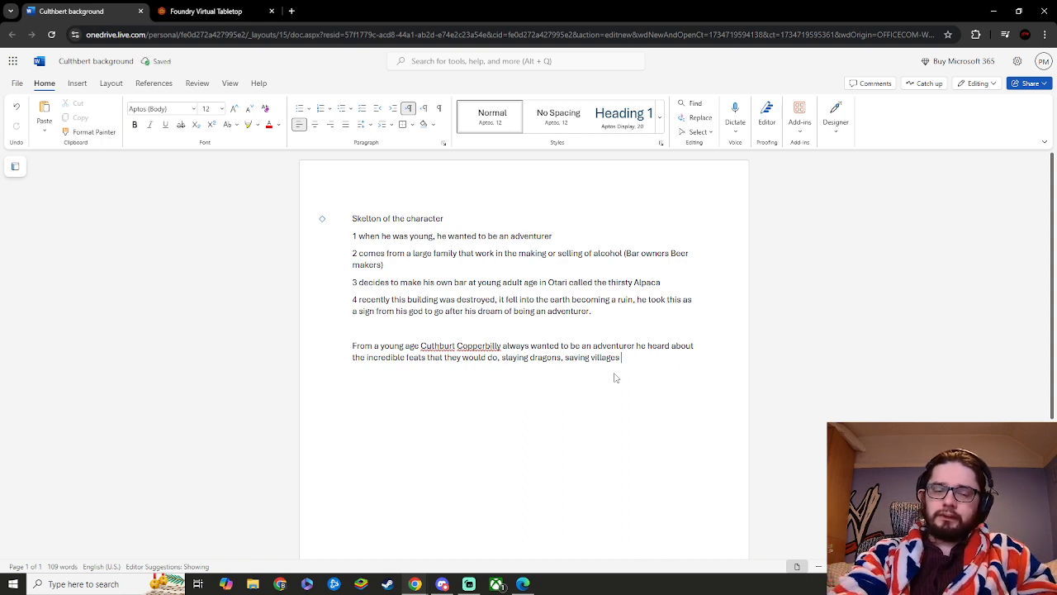
- Continue the sentence with "and wished to become" after "saving villages"
{"action": "type", "text": "a"}
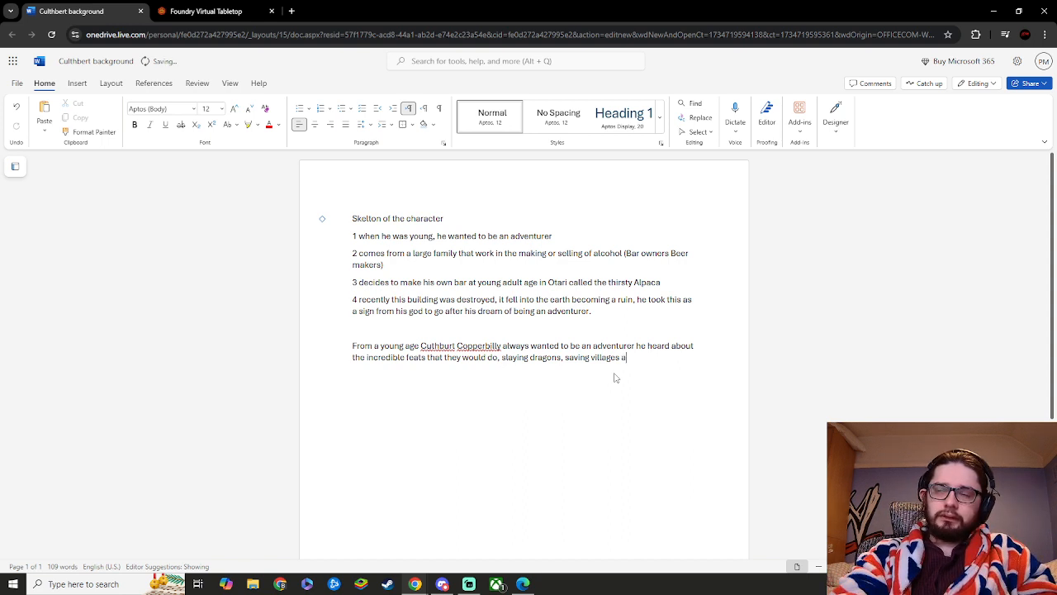
{"action": "type", "text": "n"}
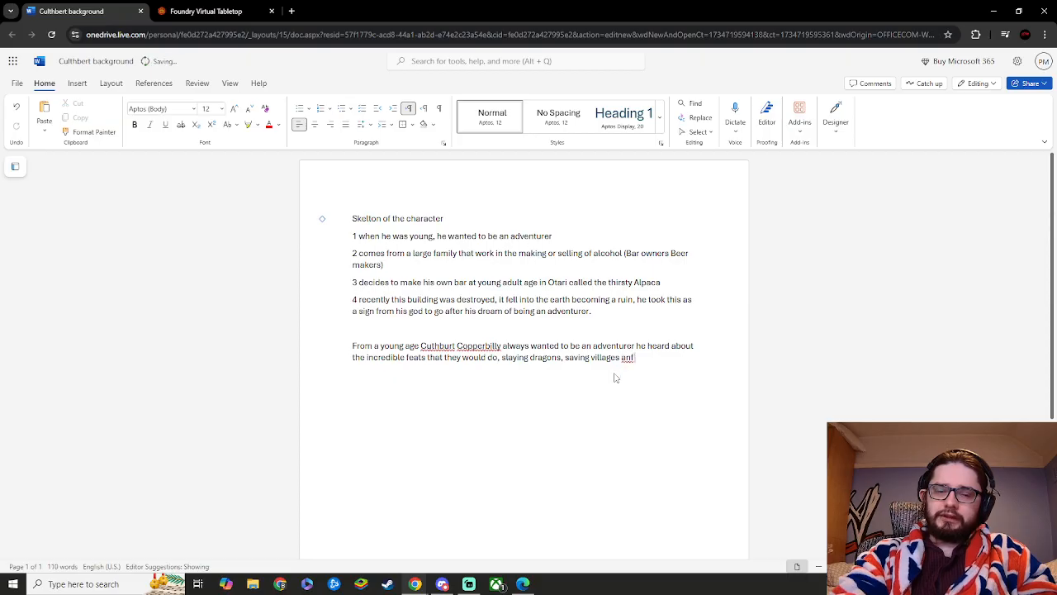
{"action": "type", "text": "f"}
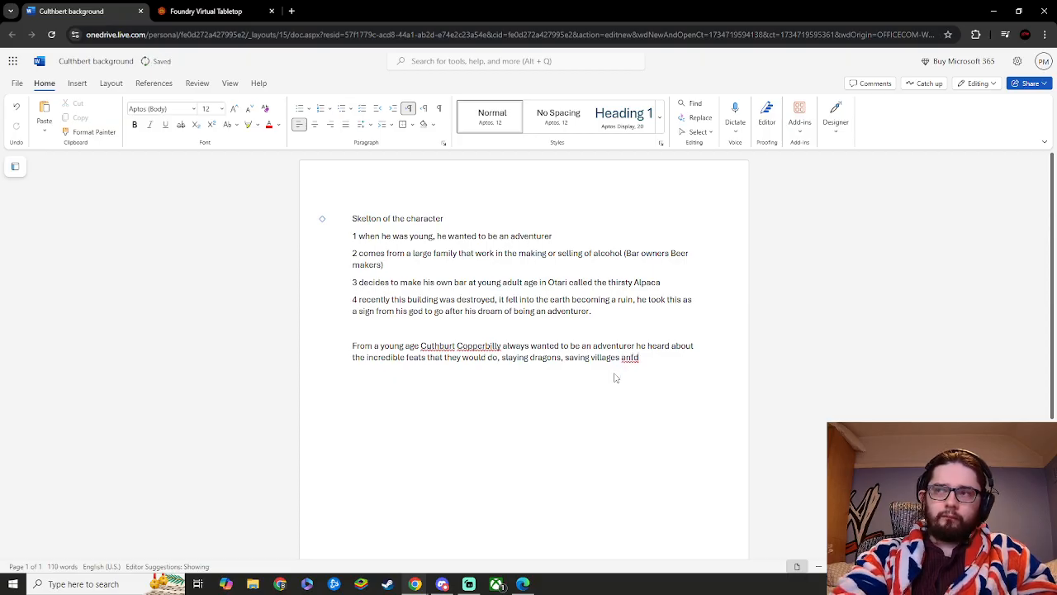
{"action": "key", "text": "BackSpace"}
{"action": "type", "text": "d wishe"}
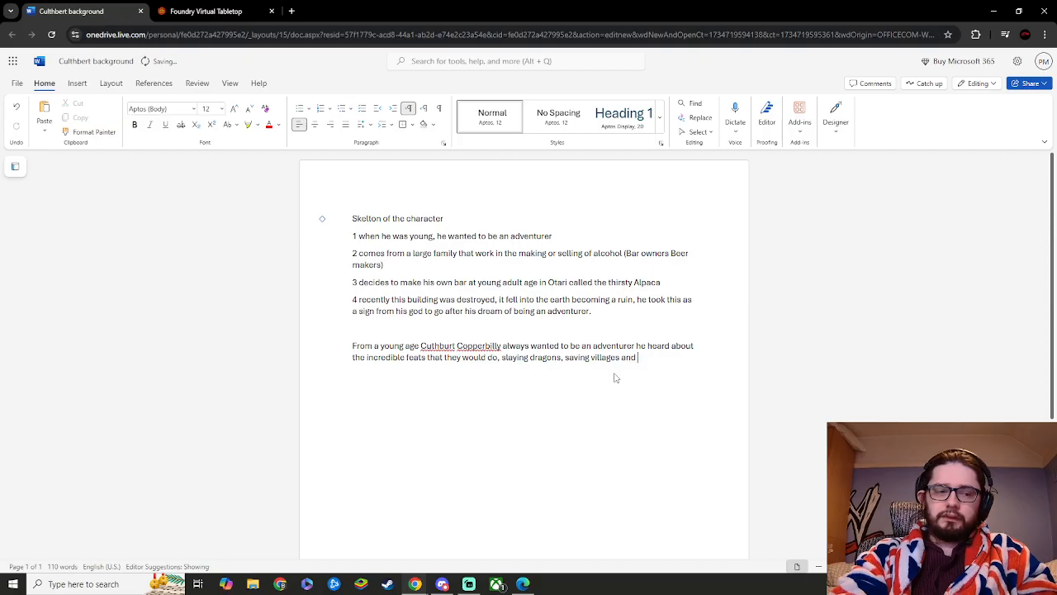
{"action": "type", "text": "d to "}
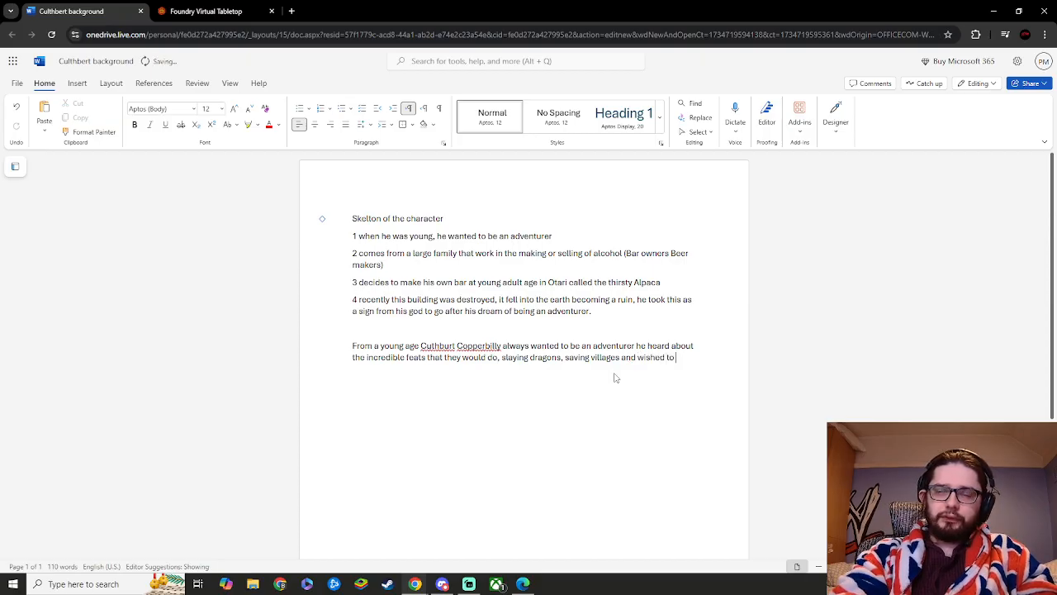
{"action": "type", "text": "become"}
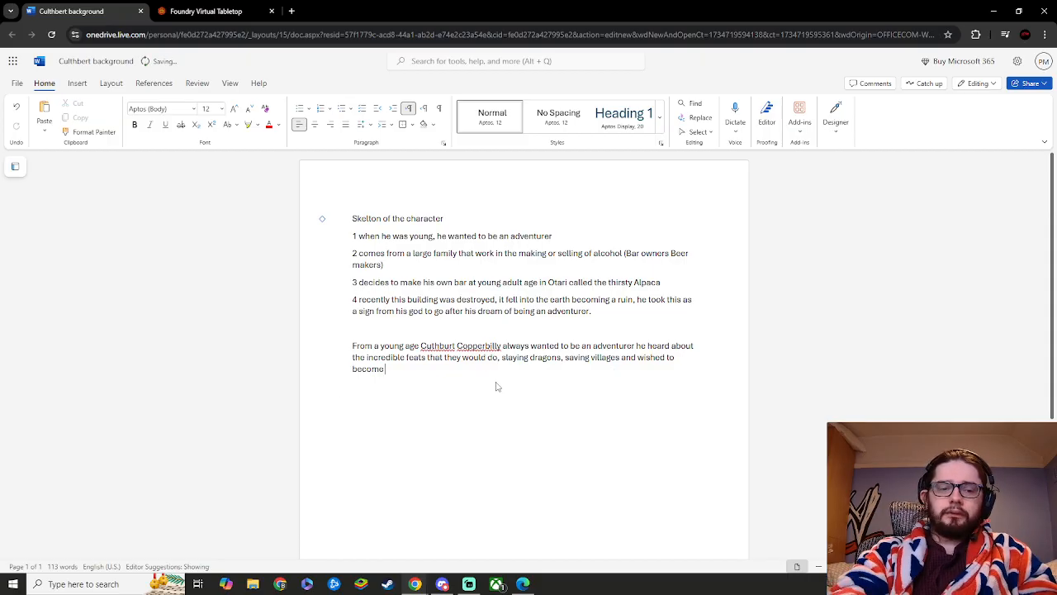
- Finish the sentence with "part of this awe inspiring people.", correcting "aw" to the suggested "awe"
{"action": "type", "text": "part of the"}
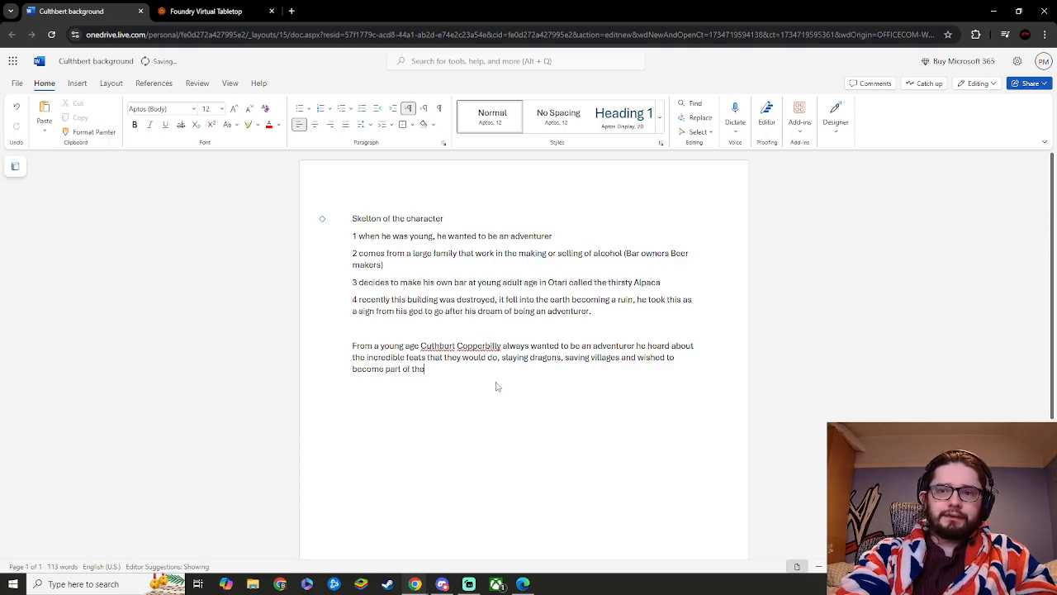
{"action": "key", "text": "BackSpace"}
{"action": "type", "text": "is"}
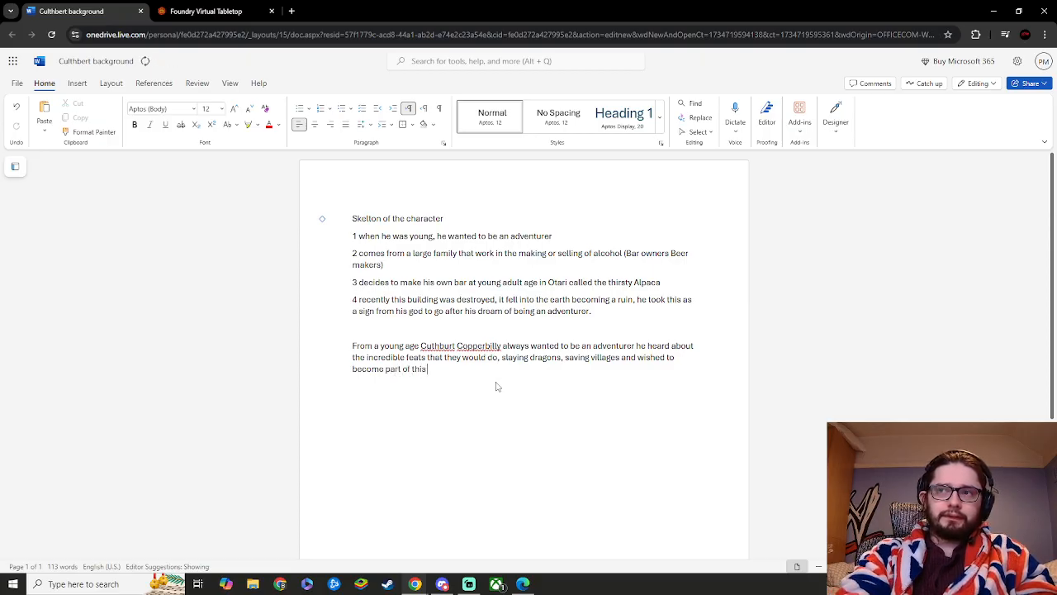
{"action": "type", "text": " aw"}
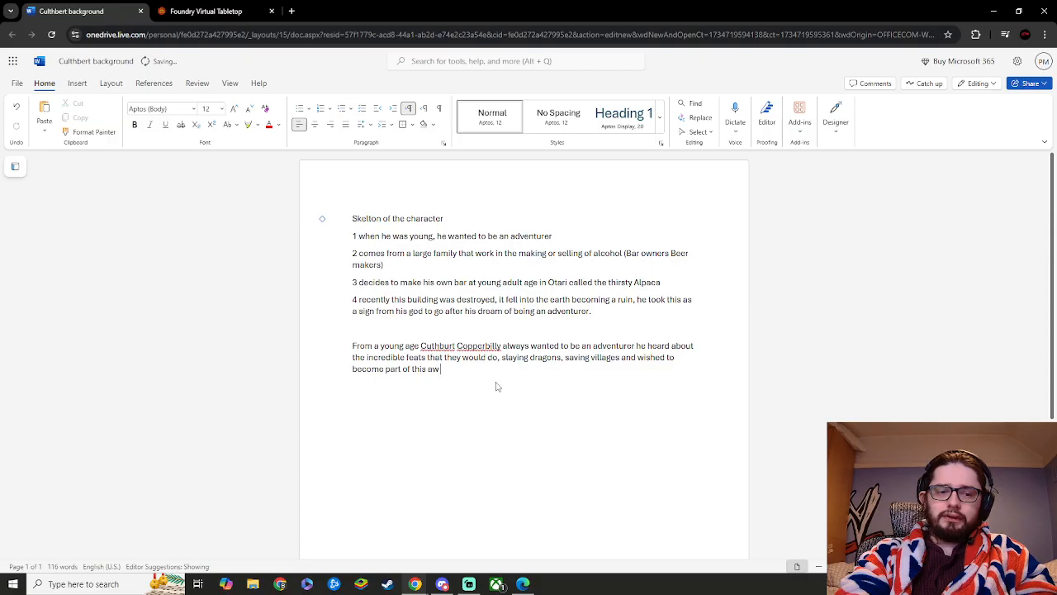
{"action": "type", "text": " ins"}
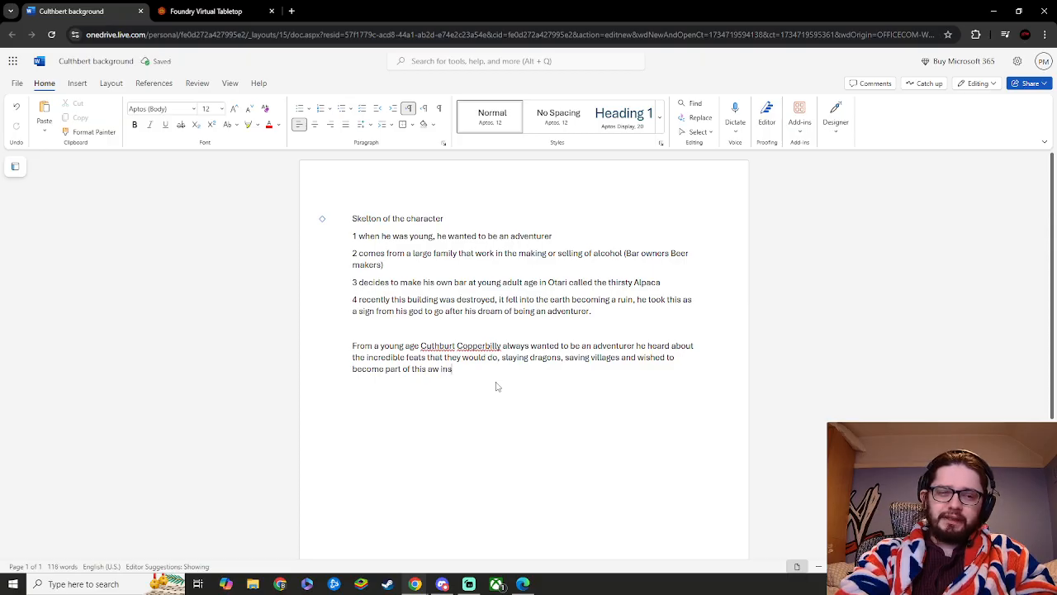
{"action": "type", "text": "piring m"}
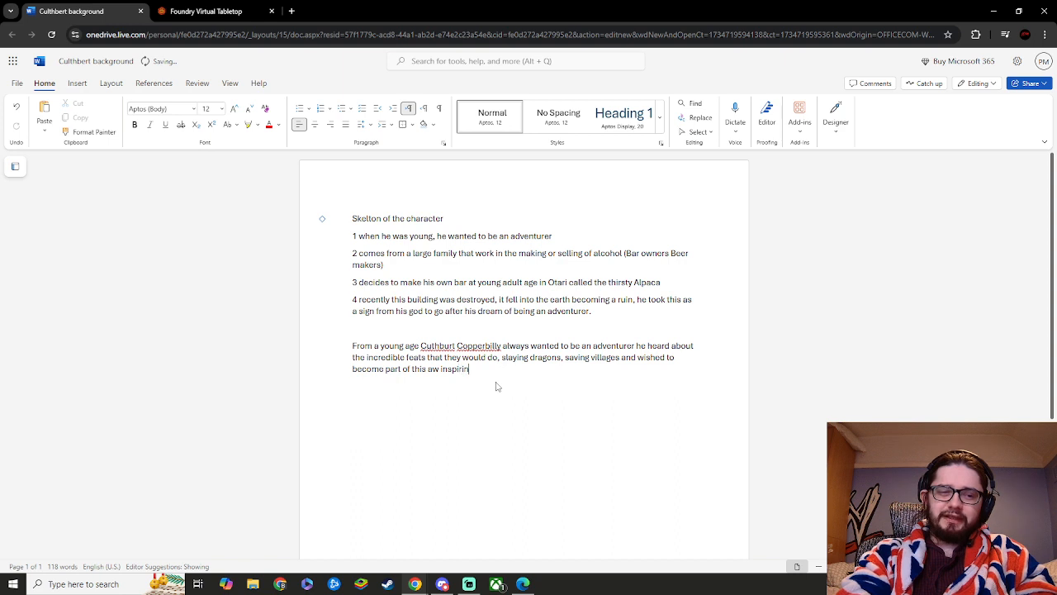
{"action": "type", "text": "people."}
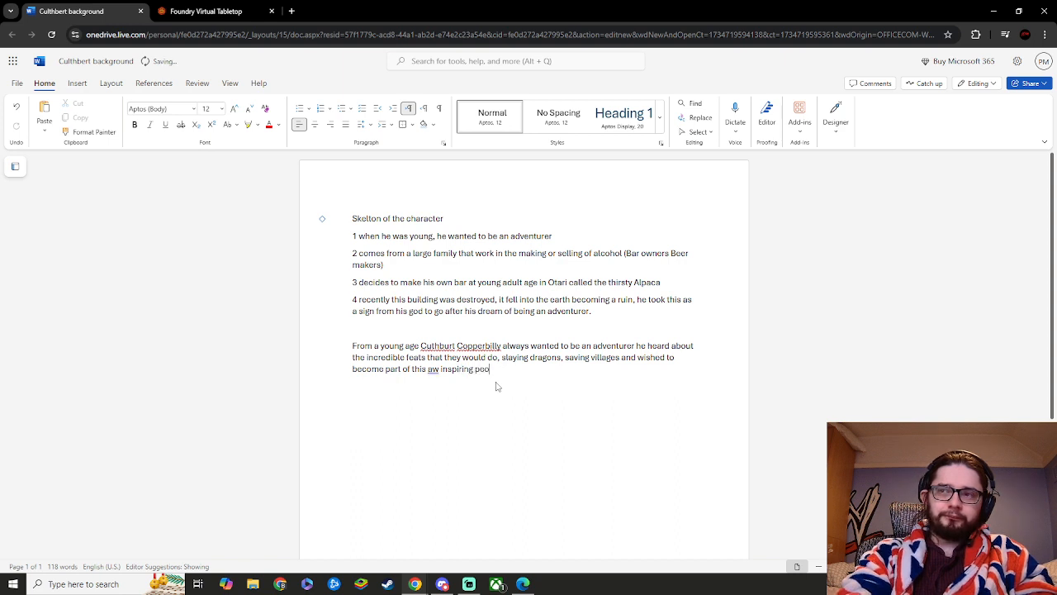
{"action": "left_click", "coordinate": [433, 370]}
{"action": "left_click", "coordinate": [451, 423]}
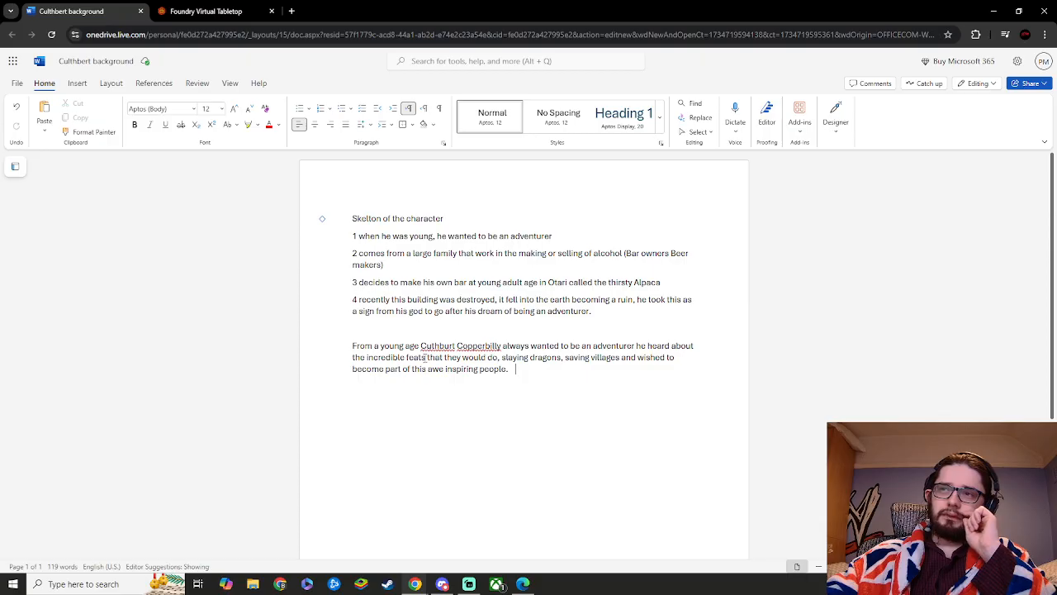
- Delete "the incredible" before "feats" in the background paragraph
{"action": "left_click", "coordinate": [408, 357]}
{"action": "key", "text": "BackSpace"}
{"action": "key", "text": "BackSpace"}
{"action": "key", "text": "BackSpace"}
{"action": "key", "text": "BackSpace"}
{"action": "key", "text": "BackSpace"}
{"action": "key", "text": "BackSpace"}
{"action": "key", "text": "BackSpace"}
{"action": "key", "text": "BackSpace"}
{"action": "key", "text": "BackSpace"}
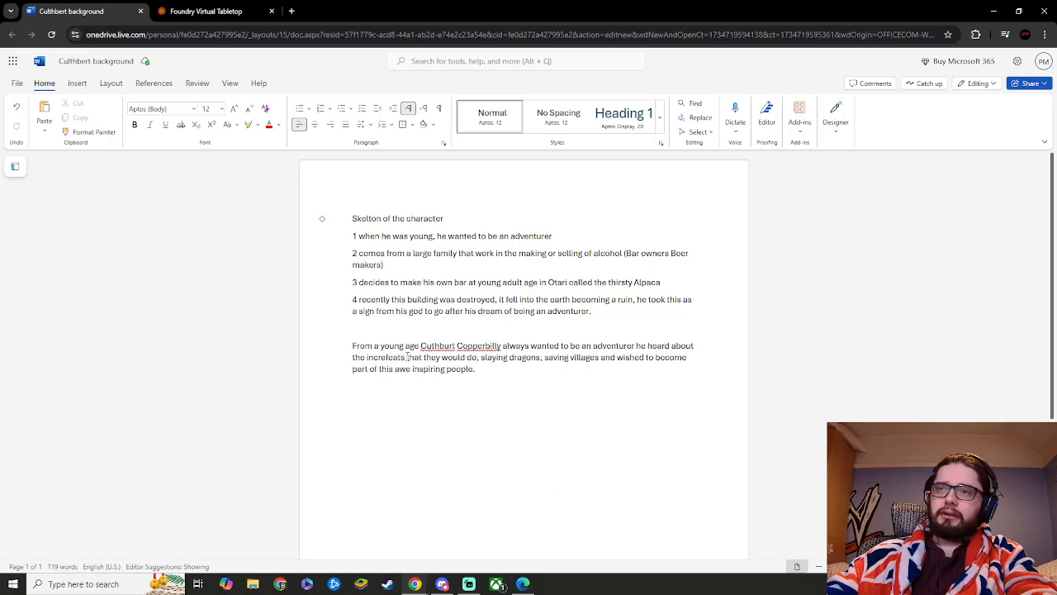
{"action": "key", "text": "BackSpace"}
{"action": "key", "text": "BackSpace"}
{"action": "key", "text": "BackSpace"}
{"action": "key", "text": "BackSpace"}
{"action": "key", "text": "BackSpace"}
{"action": "key", "text": "BackSpace"}
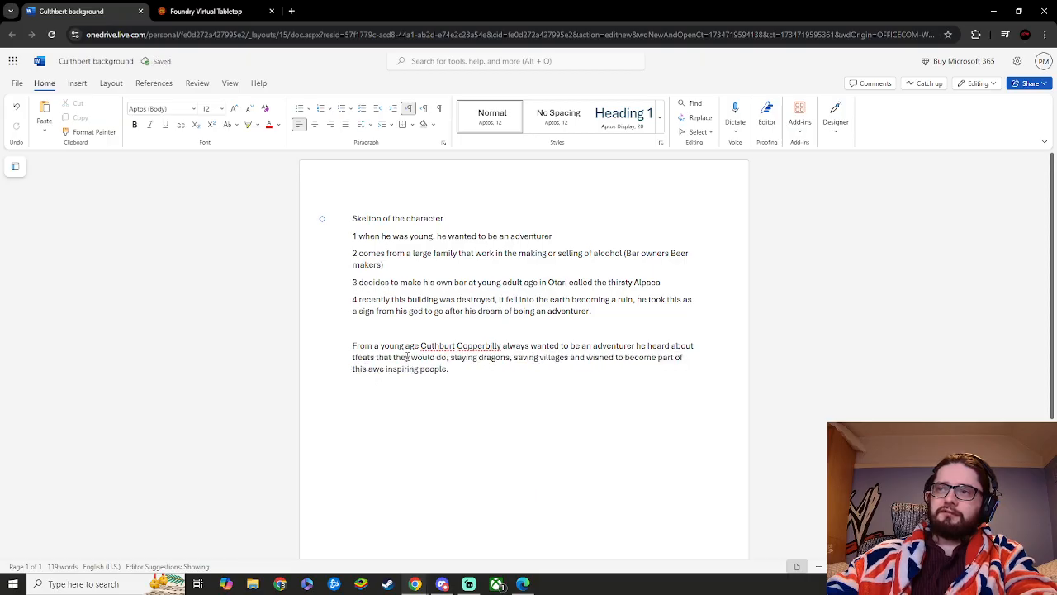
{"action": "key", "text": "BackSpace"}
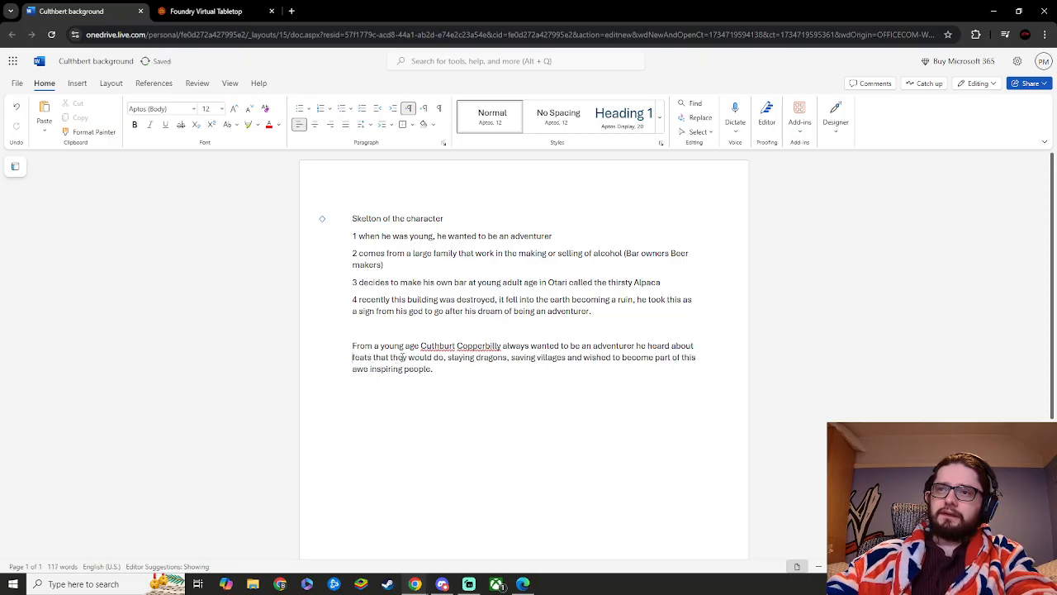
- Replace "would do" after "feats that they" with "achieve", applying the suggested spelling
{"action": "left_click", "coordinate": [445, 358]}
{"action": "key", "text": "BackSpace"}
{"action": "key", "text": "BackSpace"}
{"action": "key", "text": "BackSpace"}
{"action": "key", "text": "BackSpace"}
{"action": "key", "text": "BackSpace"}
{"action": "key", "text": "BackSpace"}
{"action": "key", "text": "BackSpace"}
{"action": "key", "text": "BackSpace"}
{"action": "key", "text": "BackSpace"}
{"action": "key", "text": "BackSpace"}
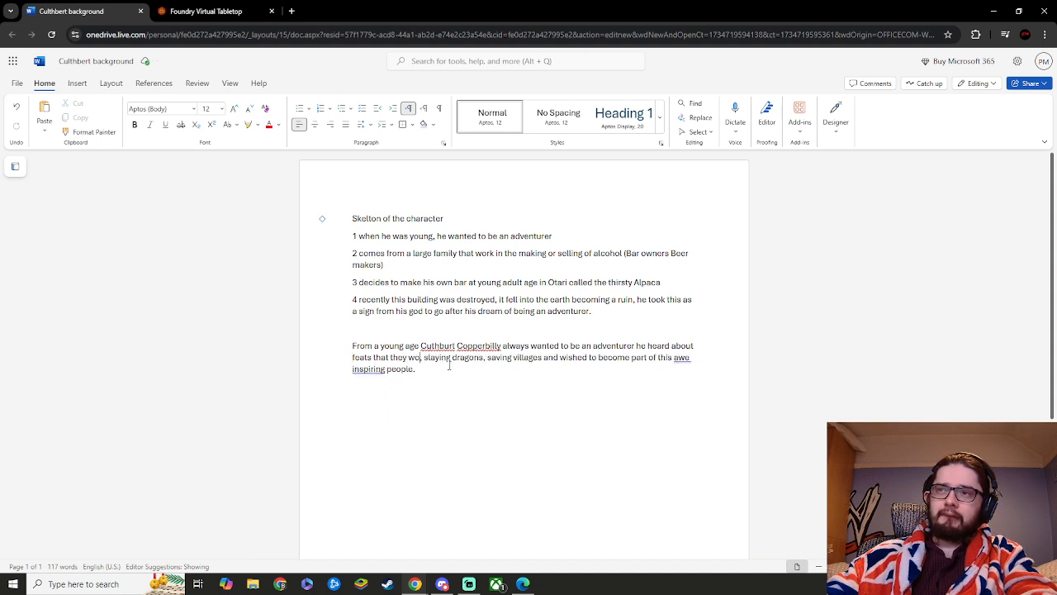
{"action": "type", "text": "achive,"}
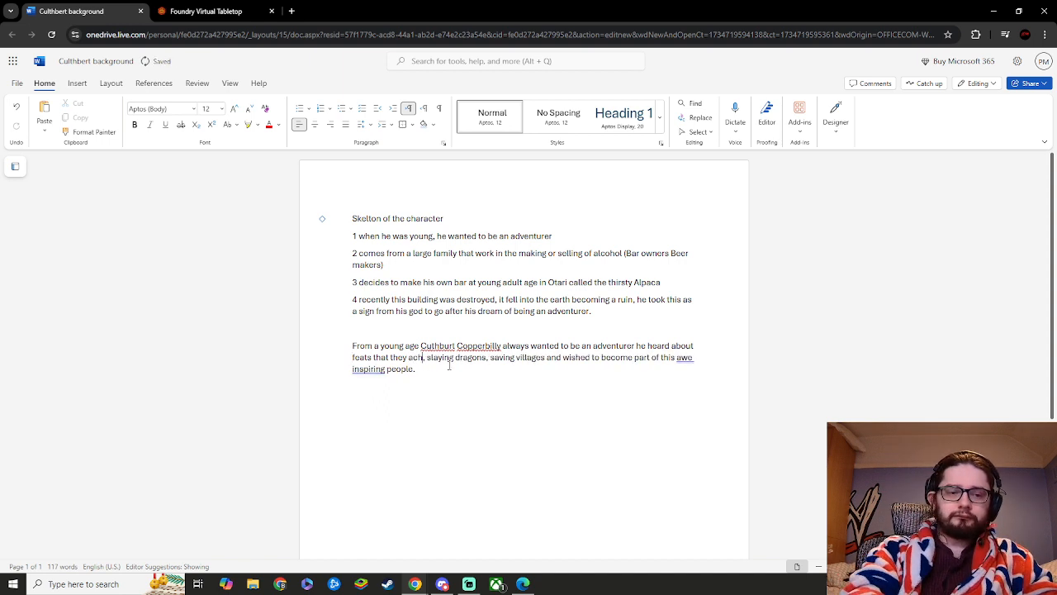
{"action": "left_click", "coordinate": [421, 358]}
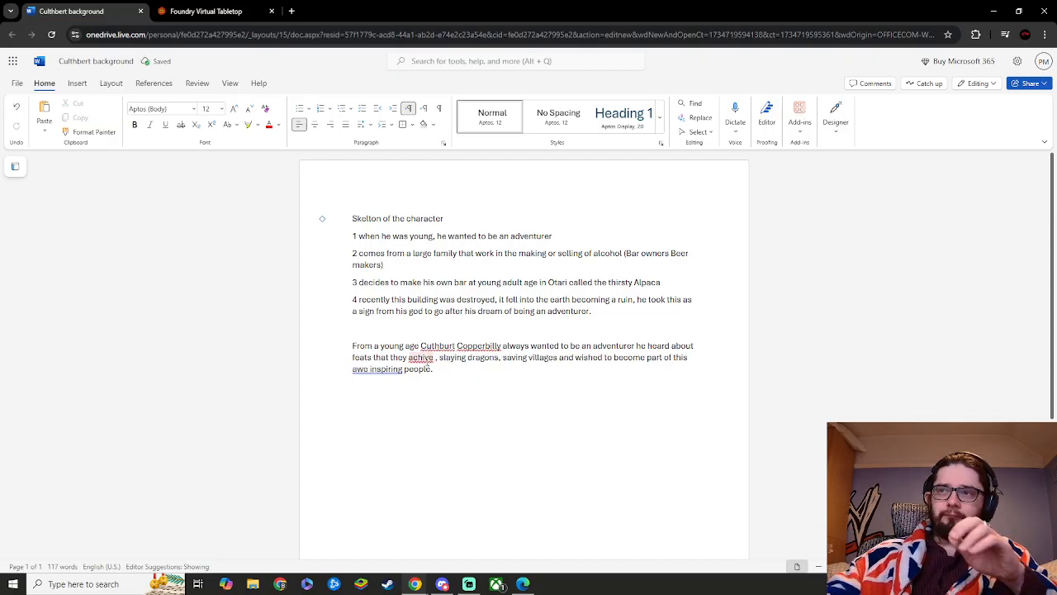
{"action": "left_click", "coordinate": [446, 394]}
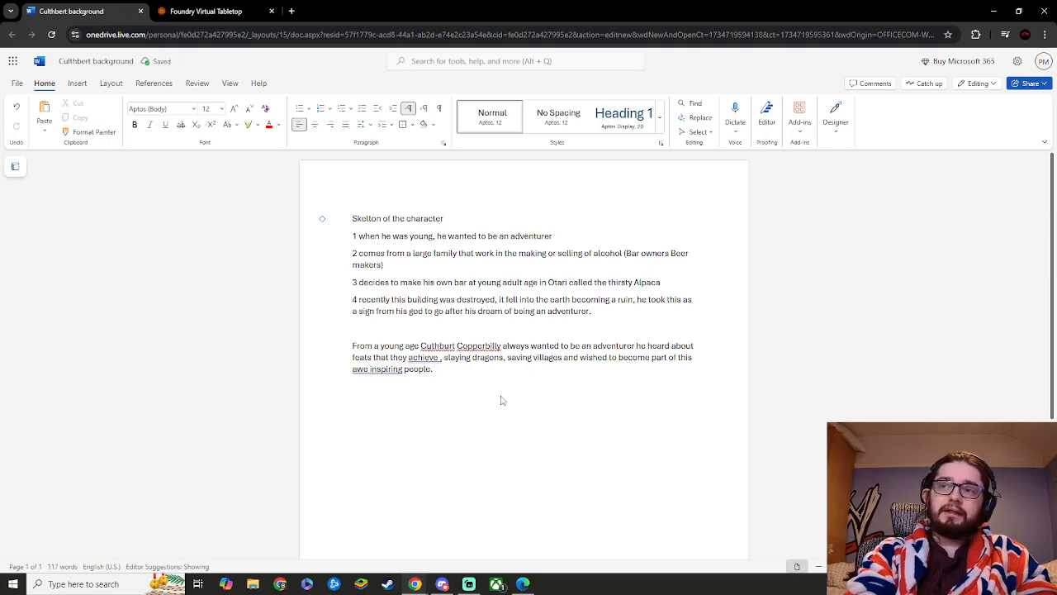
- Apply the grammar suggestions to remove the space before the comma after "achieve" and hyphenate "awe-inspiring"
{"action": "left_click", "coordinate": [421, 357]}
{"action": "left_click", "coordinate": [443, 401]}
{"action": "left_click", "coordinate": [379, 371]}
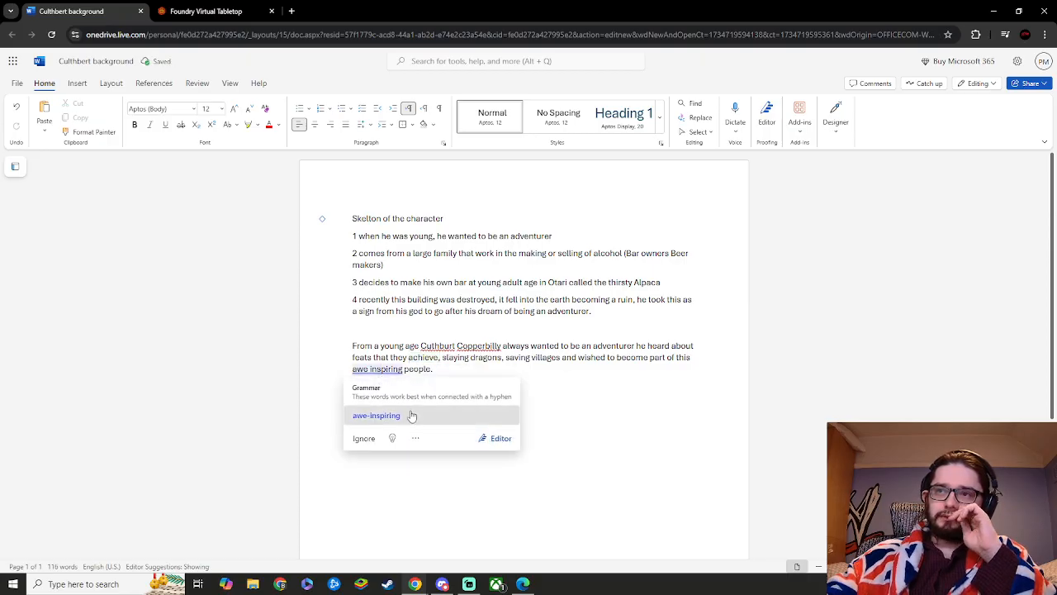
{"action": "left_click", "coordinate": [412, 413]}
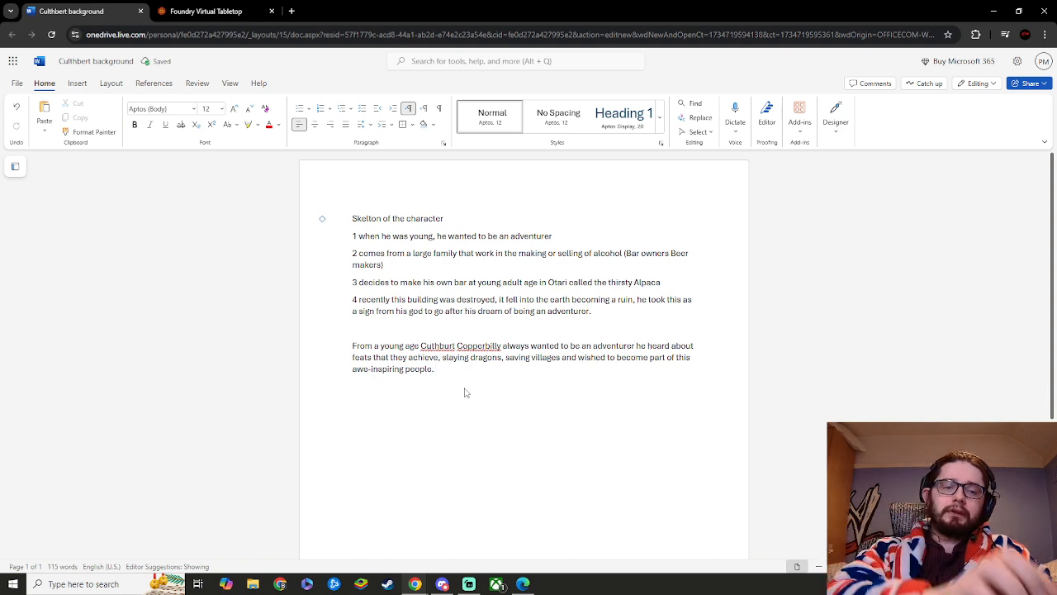
- Continue the background paragraph with "He would train with wooden swords with his friends and"
{"action": "type", "text": "He would"}
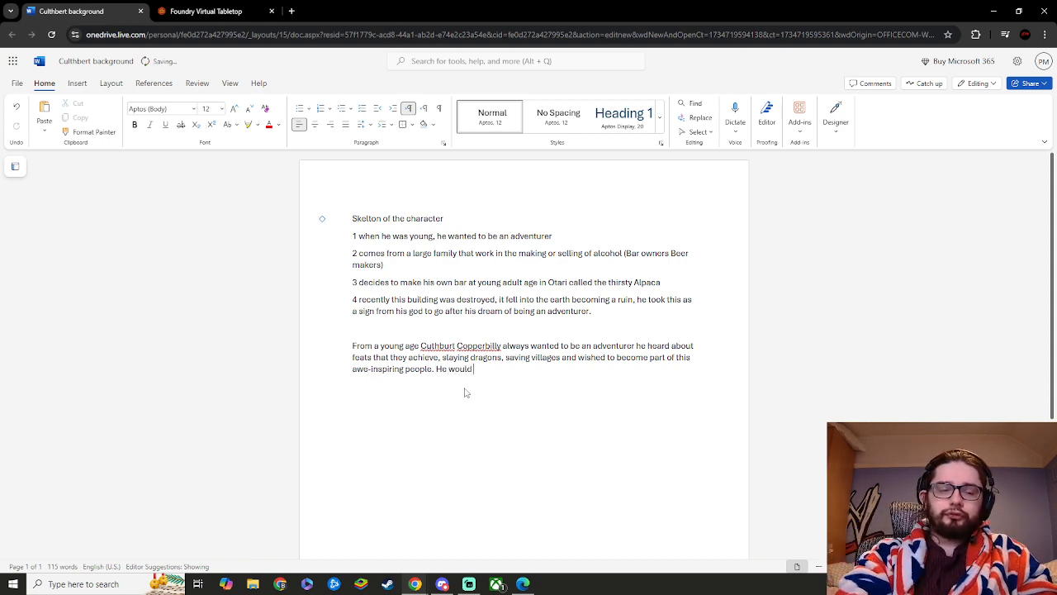
{"action": "type", "text": " train with "}
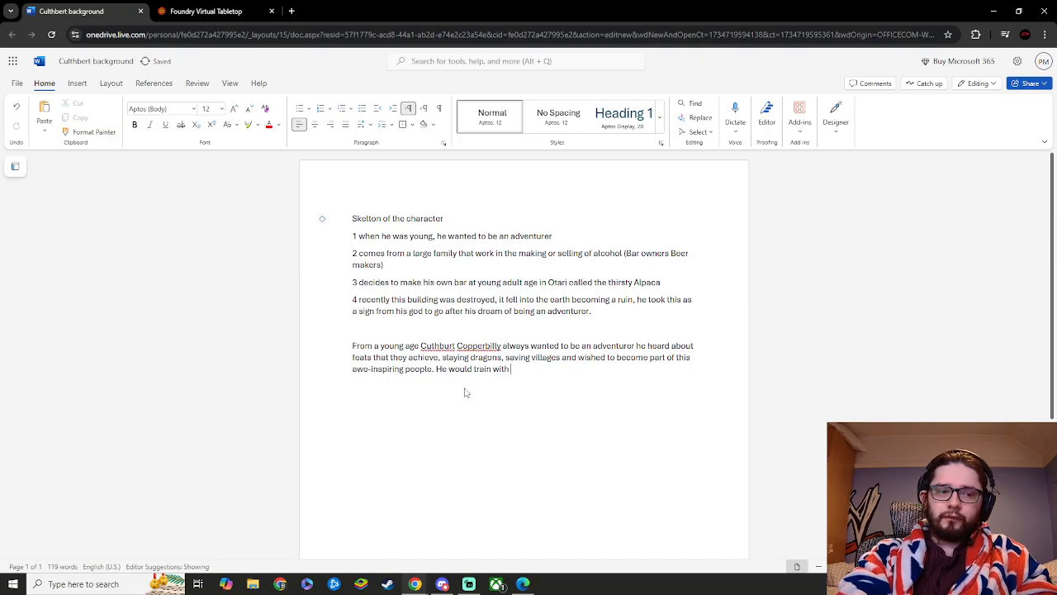
{"action": "type", "text": "wooden"}
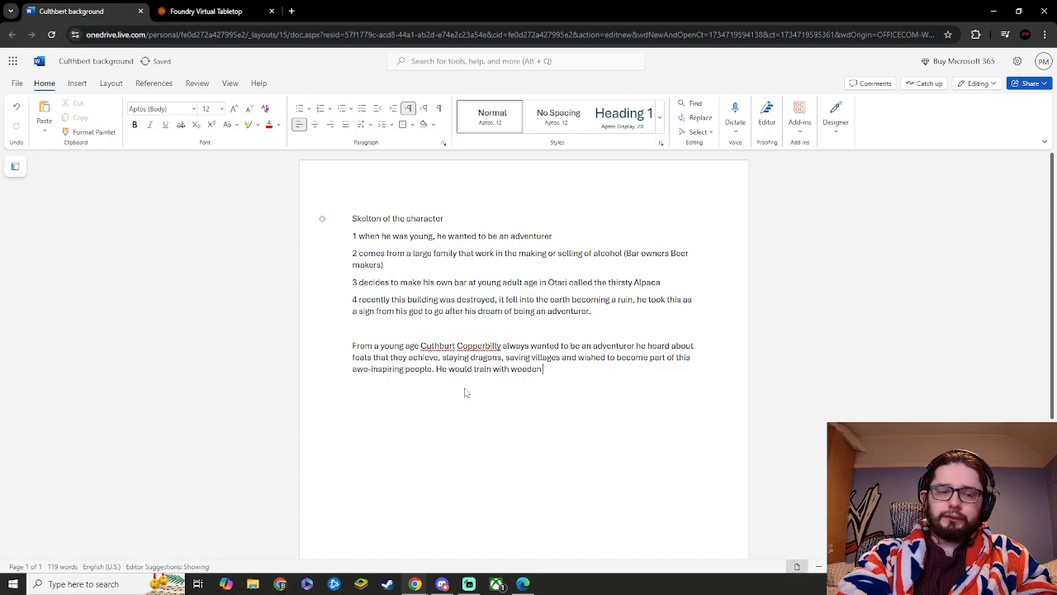
{"action": "type", "text": " swords "}
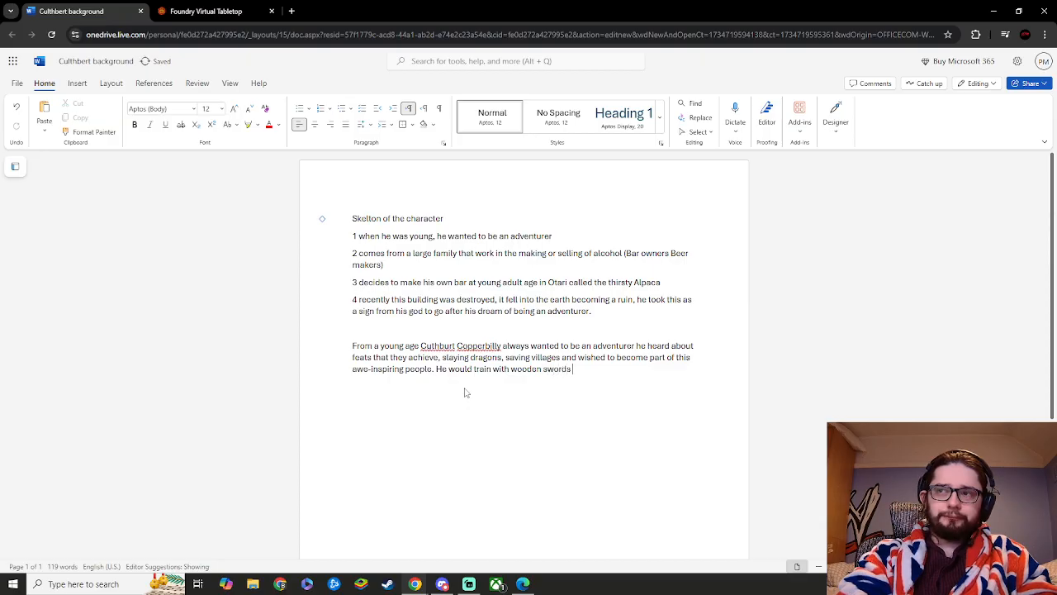
{"action": "type", "text": "with hi"}
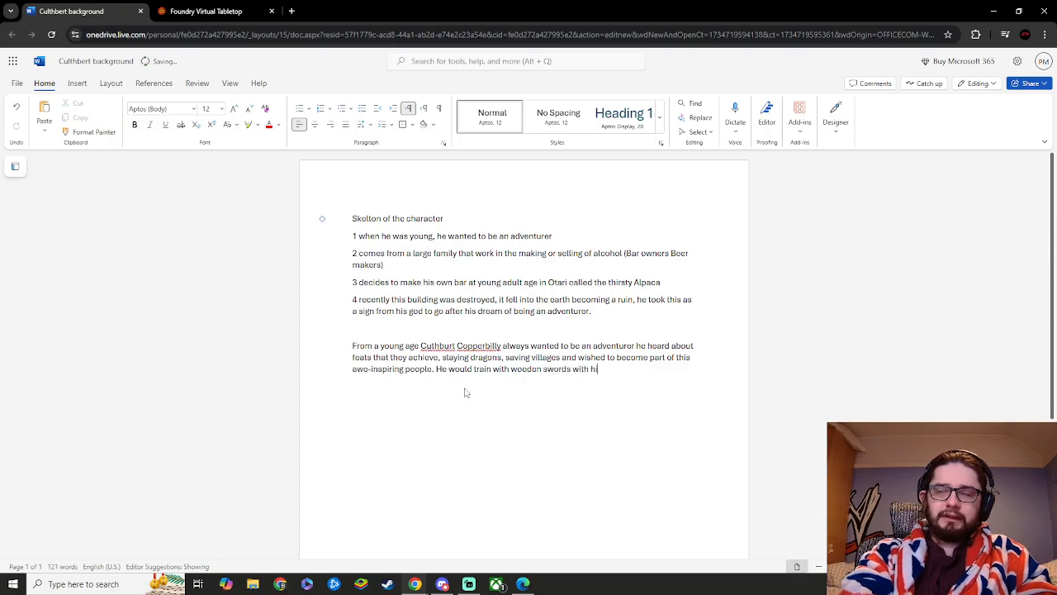
{"action": "type", "text": "s friend"}
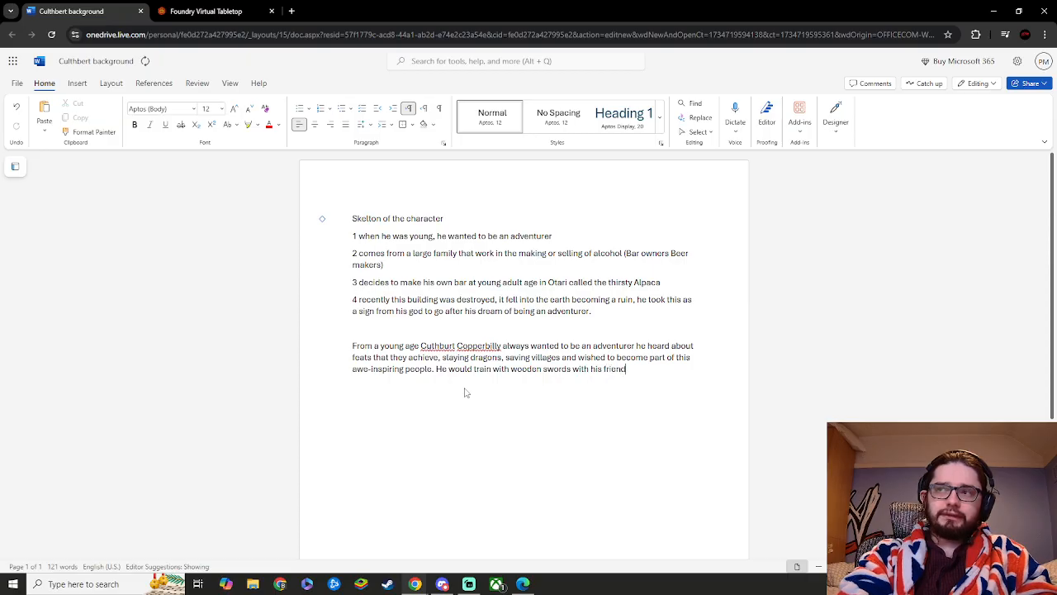
{"action": "type", "text": "s and i"}
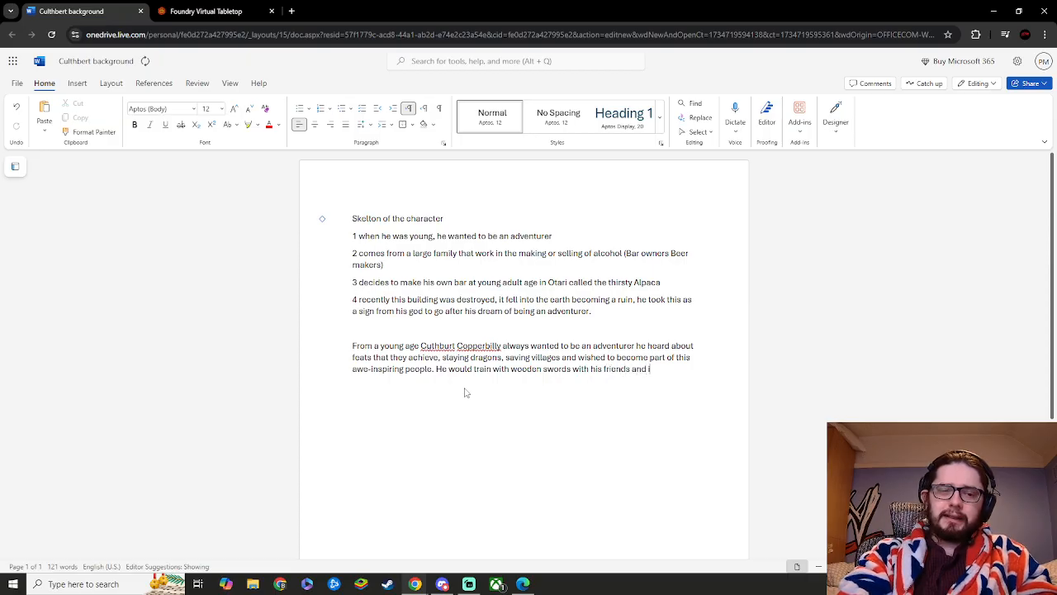
- Finish the training sentence with "imagen the epic adventures he would go on in the future."
{"action": "type", "text": "magen t"}
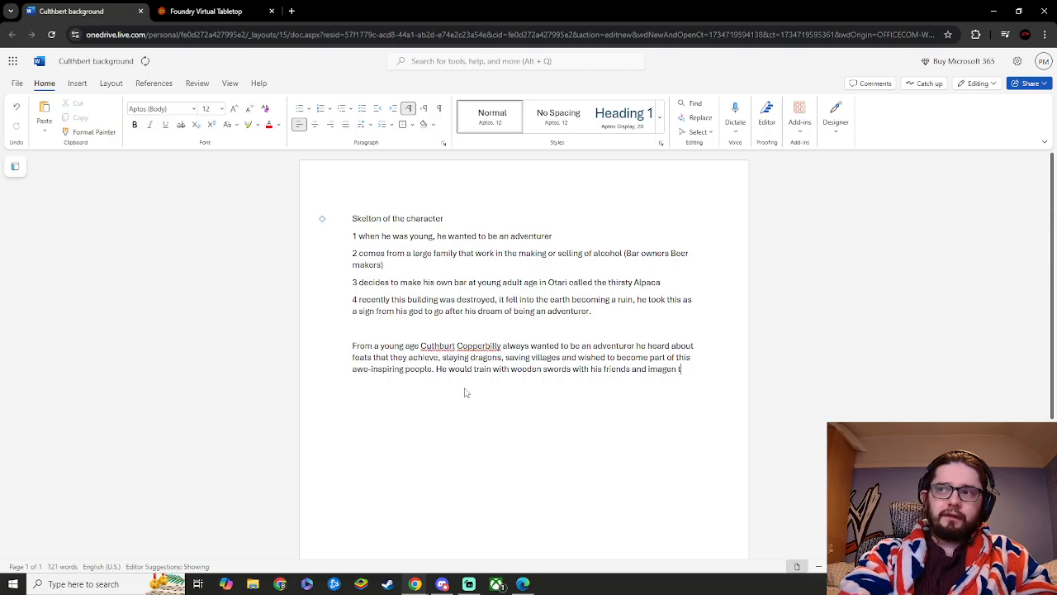
{"action": "type", "text": "he"}
{"action": "type", "text": " epi"}
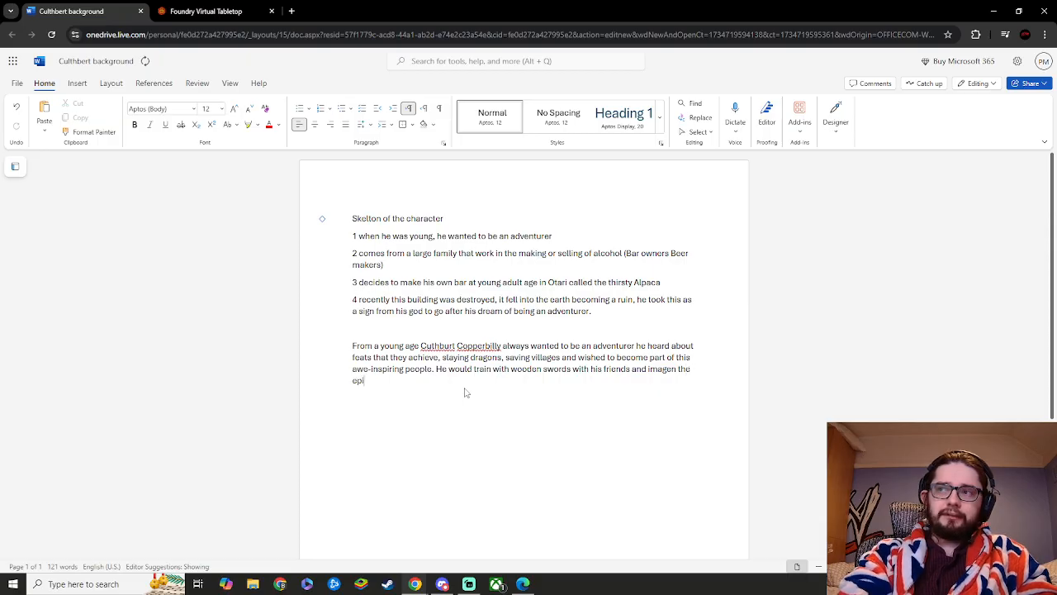
{"action": "type", "text": "c ad"}
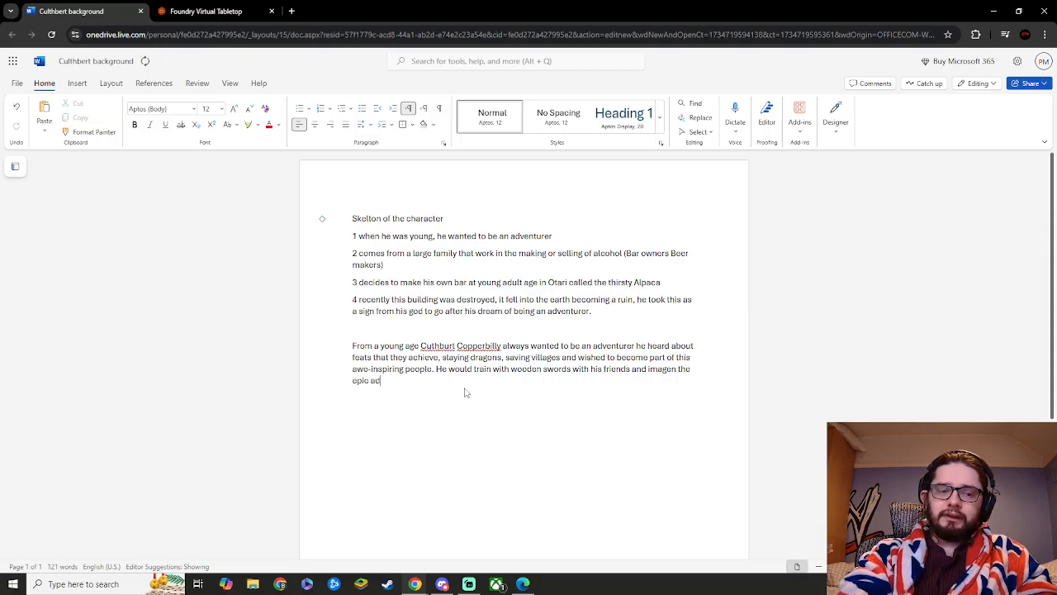
{"action": "type", "text": "ventures"}
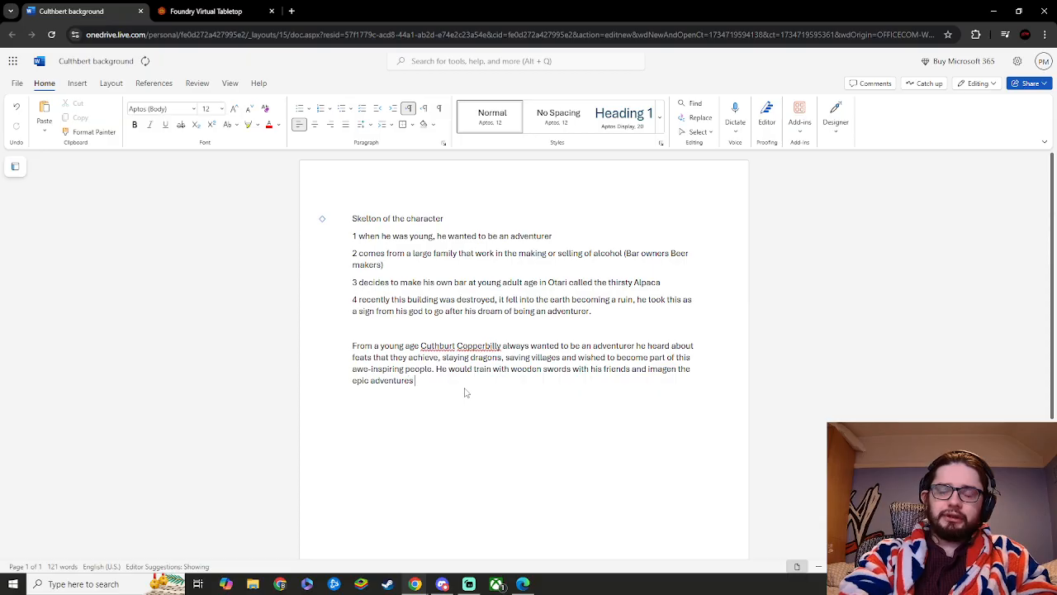
{"action": "type", "text": " he would"}
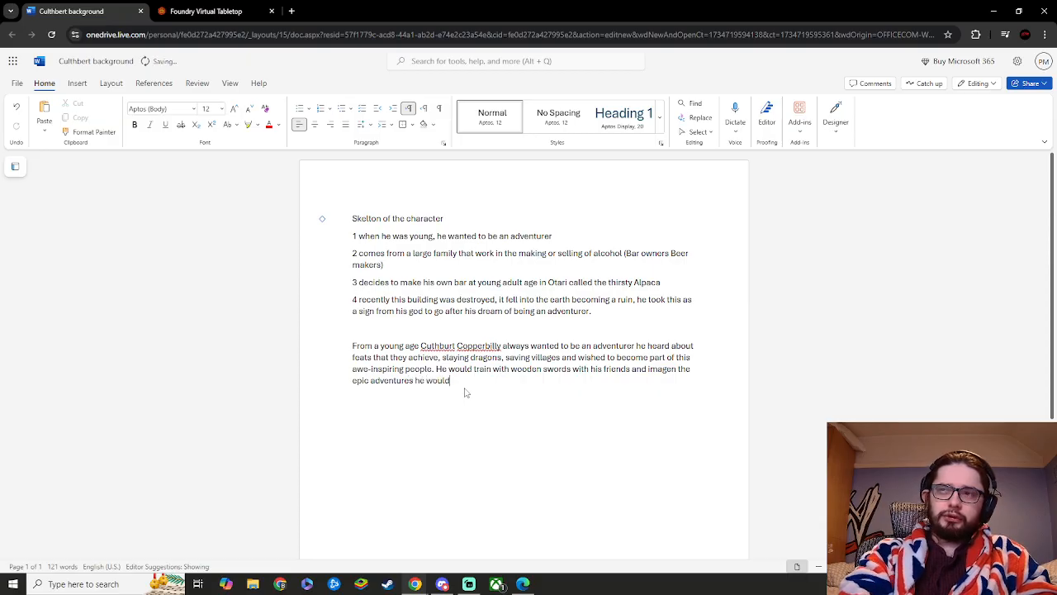
{"action": "type", "text": " go on"}
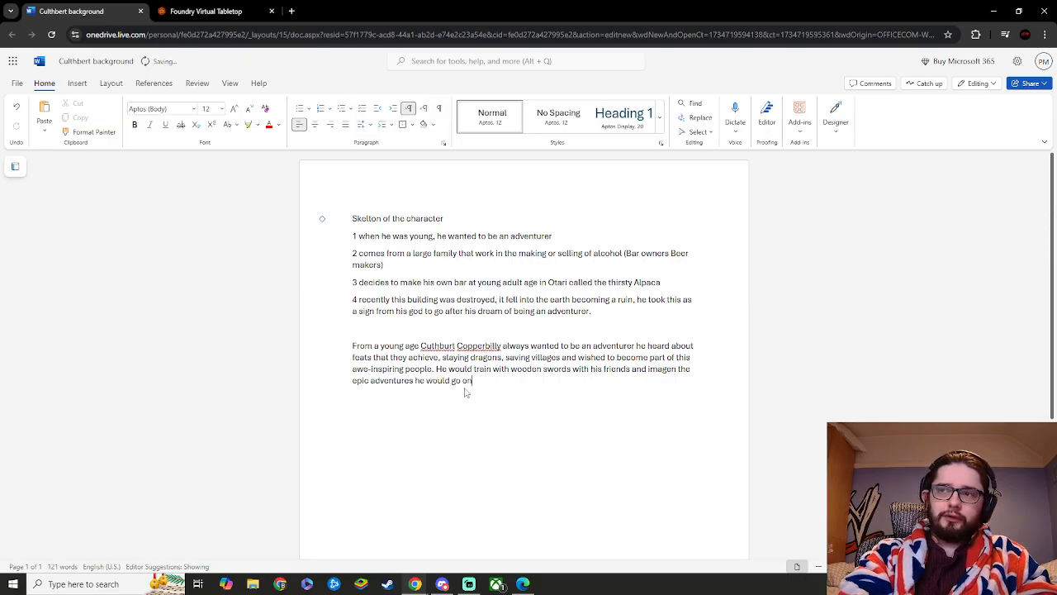
{"action": "type", "text": " in the fu"}
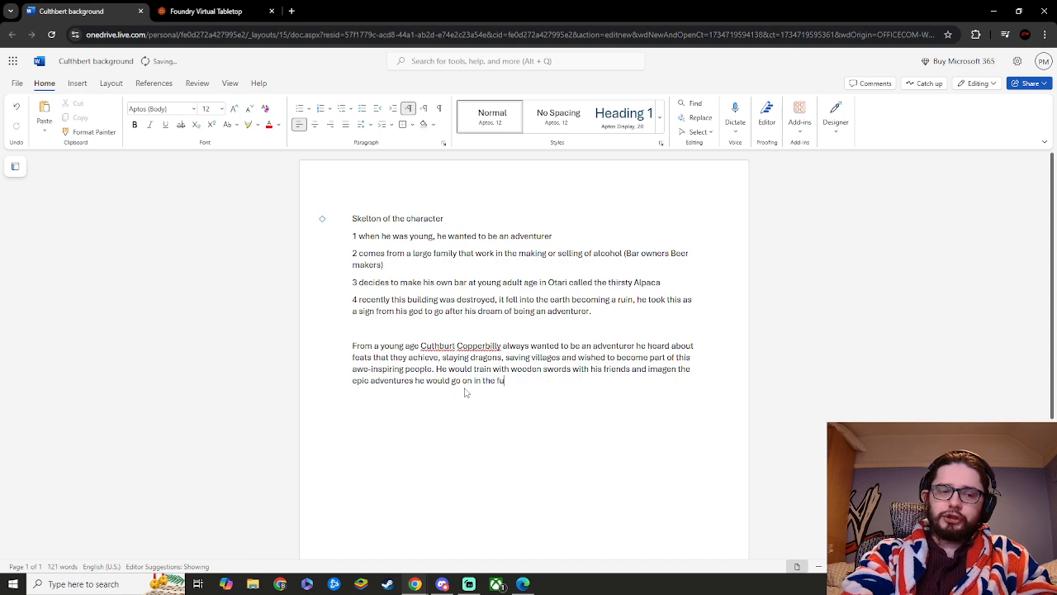
{"action": "type", "text": "ture."}
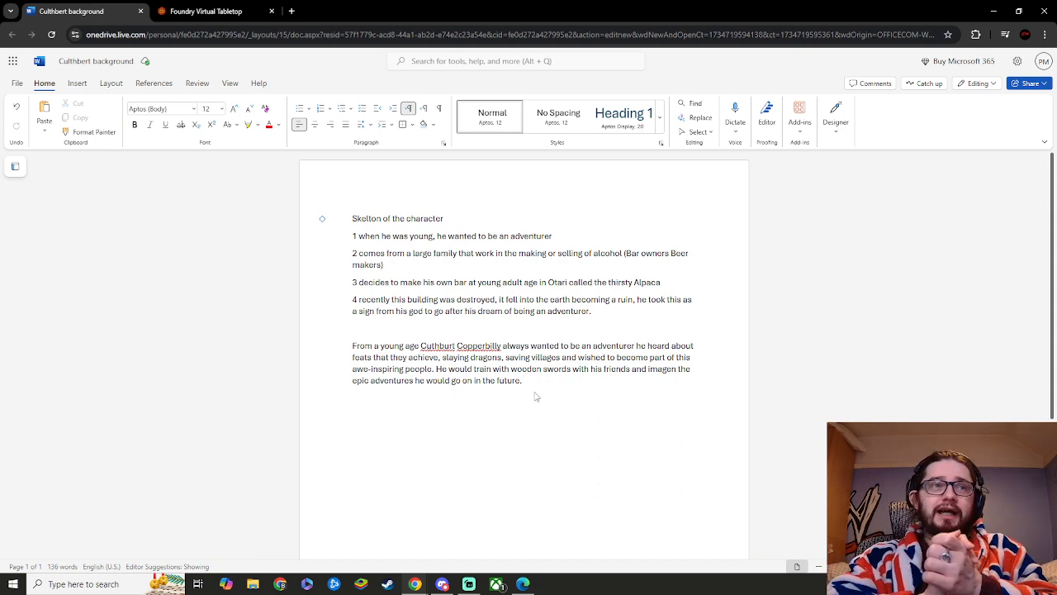
- Start a new sentence with "Sadly the world had" and apply the suggested comma after "Sadly"
{"action": "type", "text": "Sa"}
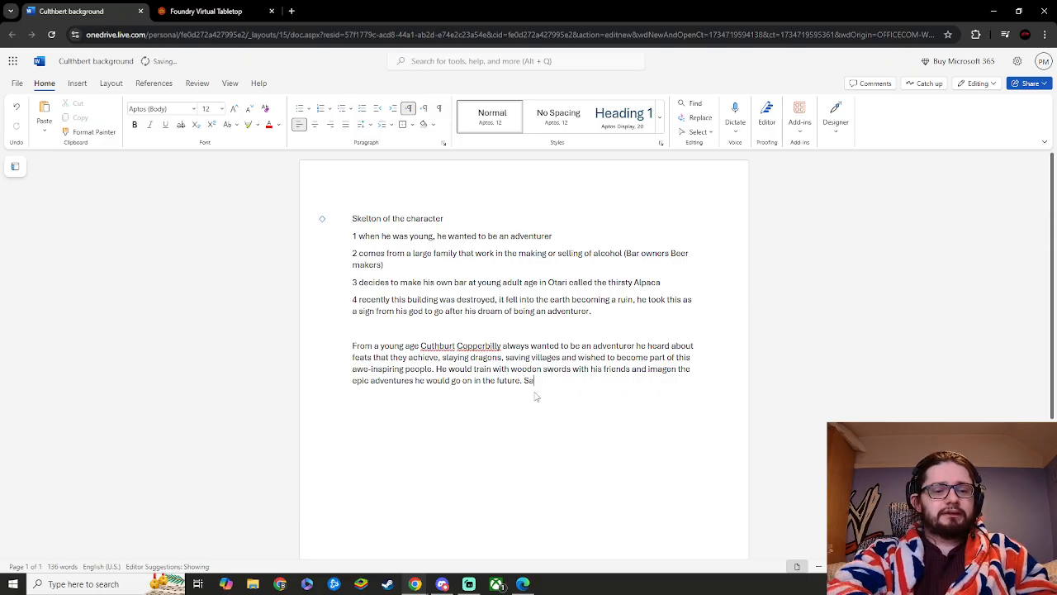
{"action": "type", "text": "dly th"}
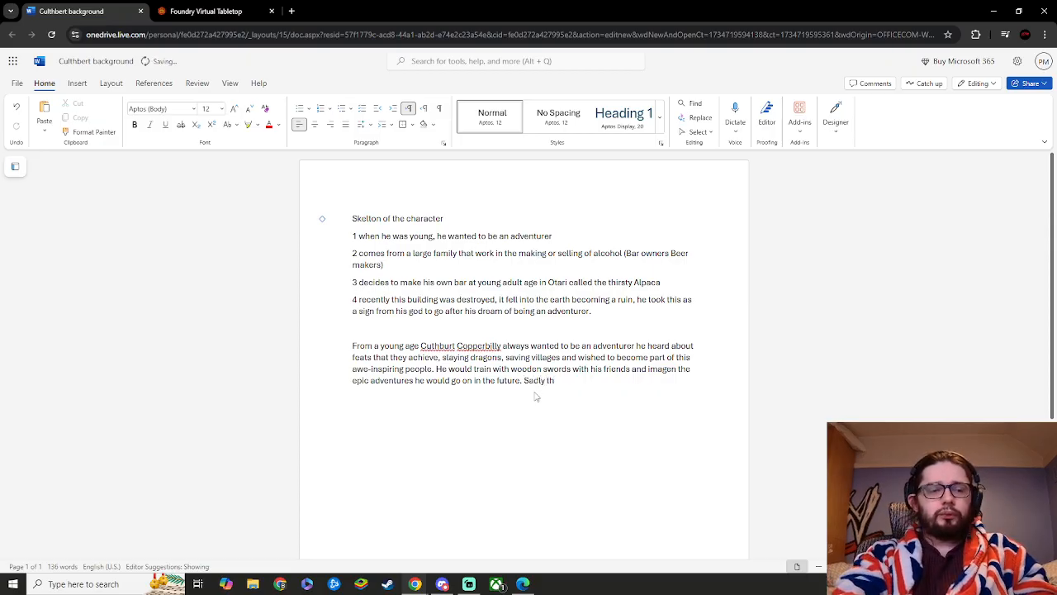
{"action": "type", "text": "e world"}
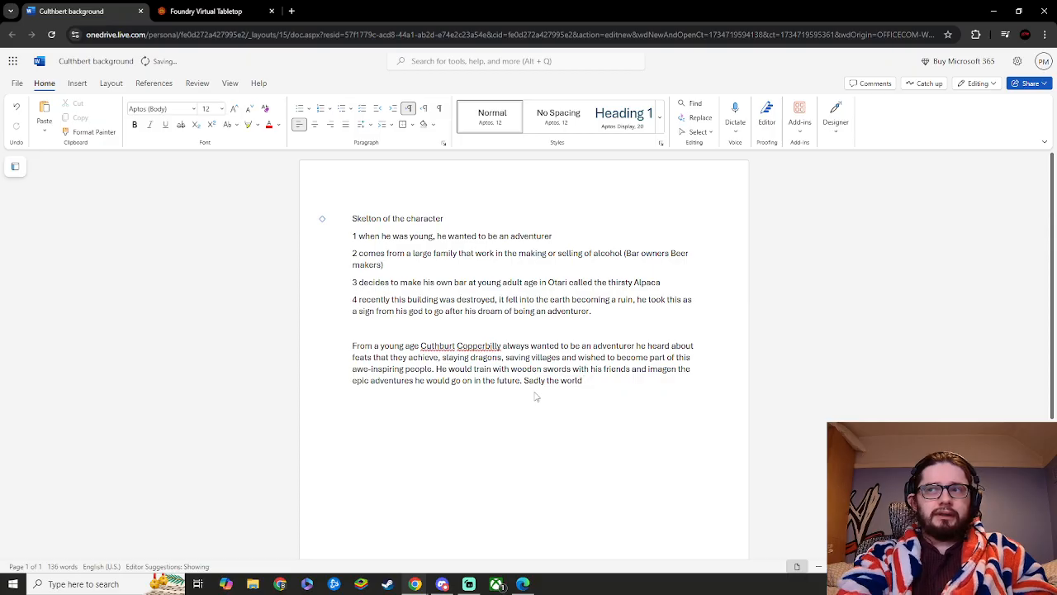
{"action": "type", "text": " had"}
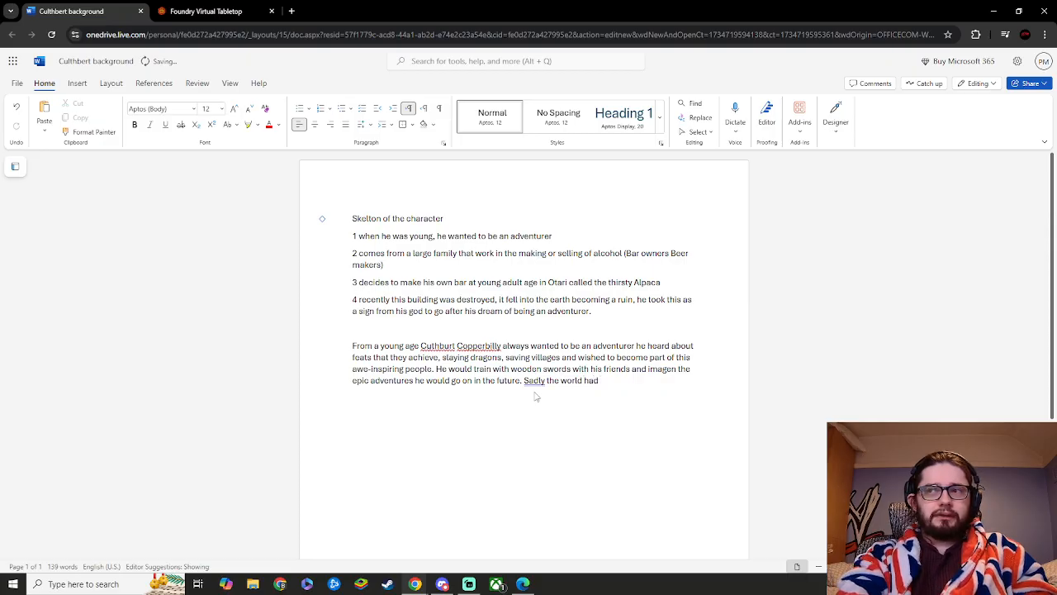
{"action": "left_click", "coordinate": [534, 381]}
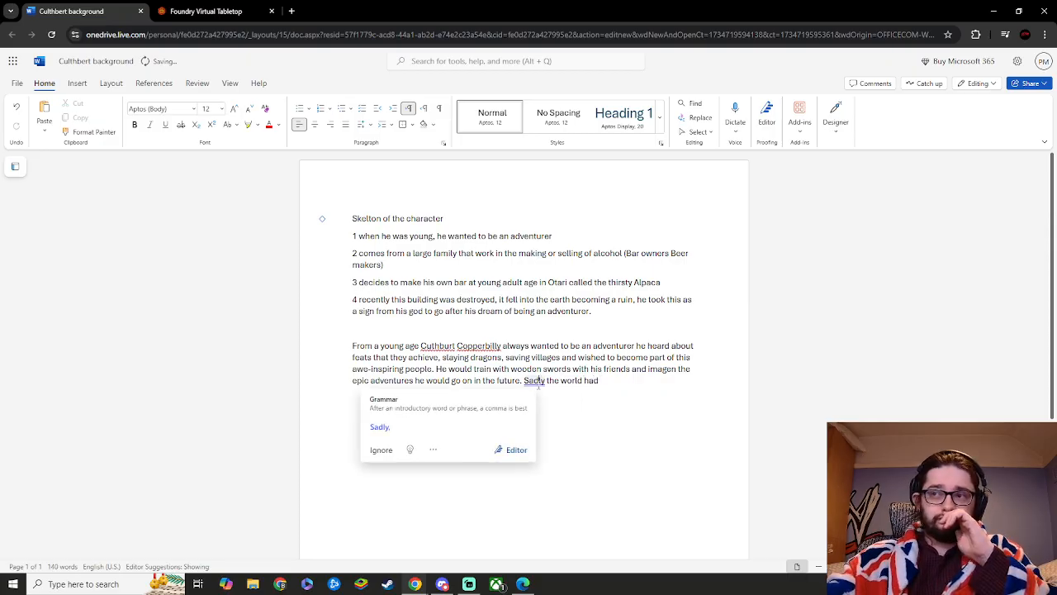
{"action": "left_click", "coordinate": [495, 424]}
{"action": "left_click", "coordinate": [604, 380]}
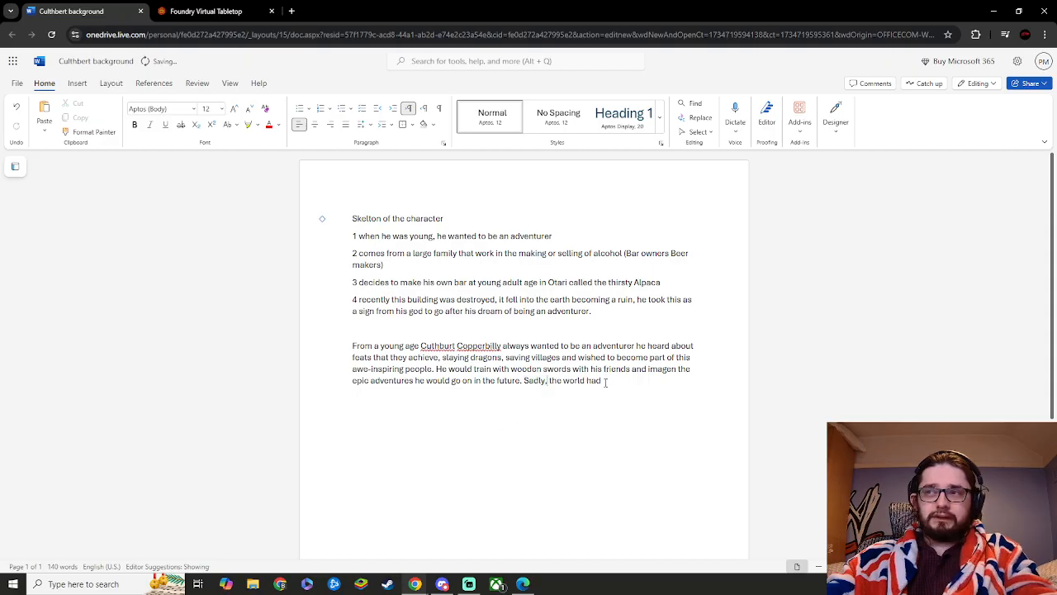
- Delete "the world had" after "Sadly" at the end of the background paragraph
{"action": "key", "text": "BackSpace"}
{"action": "key", "text": "BackSpace"}
{"action": "key", "text": "BackSpace"}
{"action": "key", "text": "BackSpace"}
{"action": "key", "text": "BackSpace"}
{"action": "key", "text": "BackSpace"}
{"action": "key", "text": "BackSpace"}
{"action": "key", "text": "BackSpace"}
{"action": "key", "text": "BackSpace"}
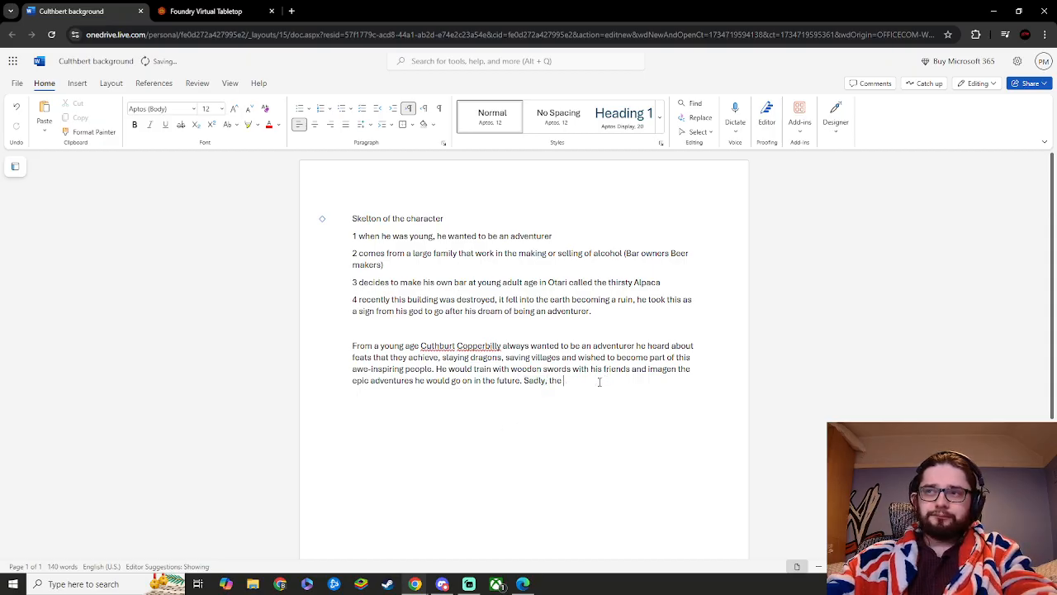
{"action": "key", "text": "BackSpace"}
{"action": "key", "text": "BackSpace"}
{"action": "key", "text": "BackSpace"}
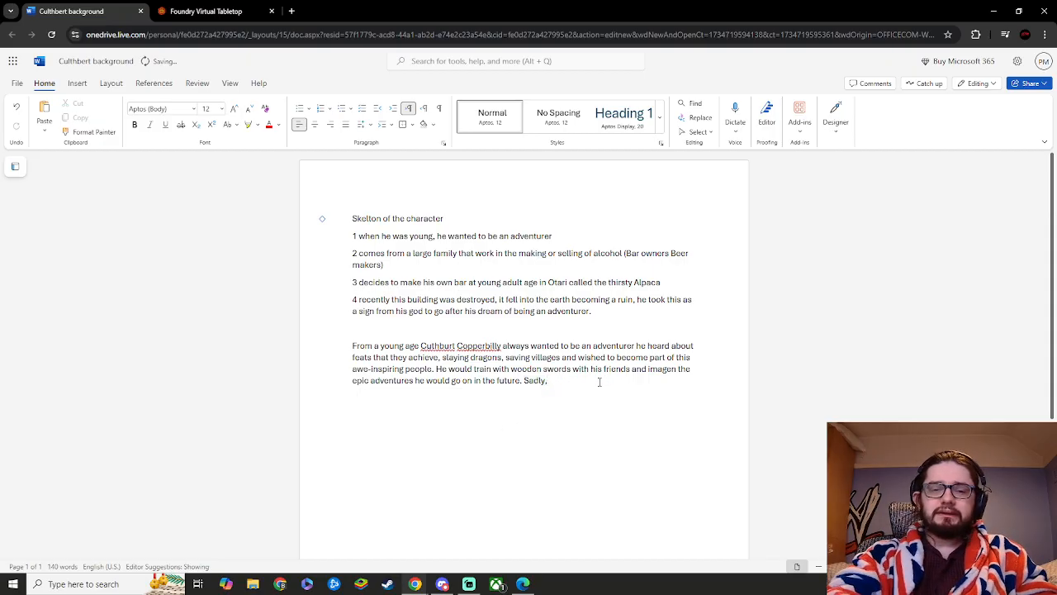
- Continue the sentence after "Sadly" with "as he got older the world had" and apply the grammar suggestion to "Sadly"
{"action": "type", "text": "as he"}
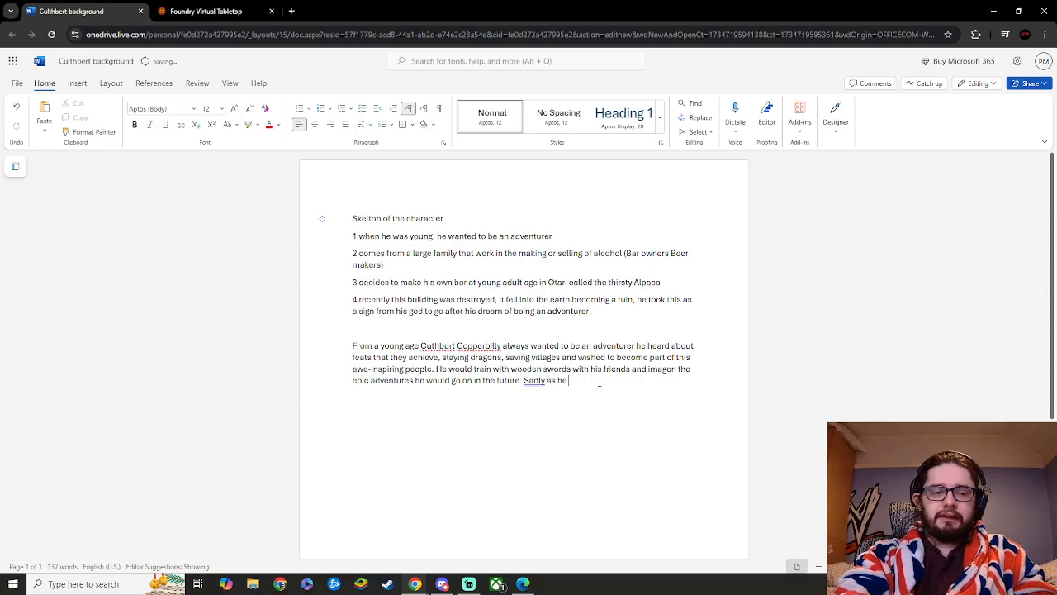
{"action": "type", "text": " got"}
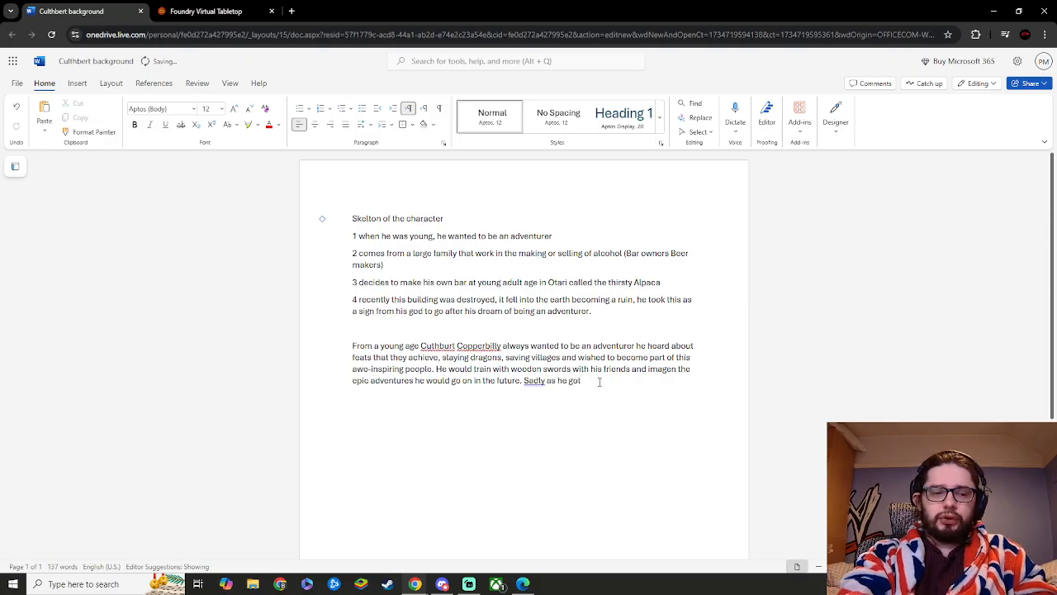
{"action": "type", "text": " older th"}
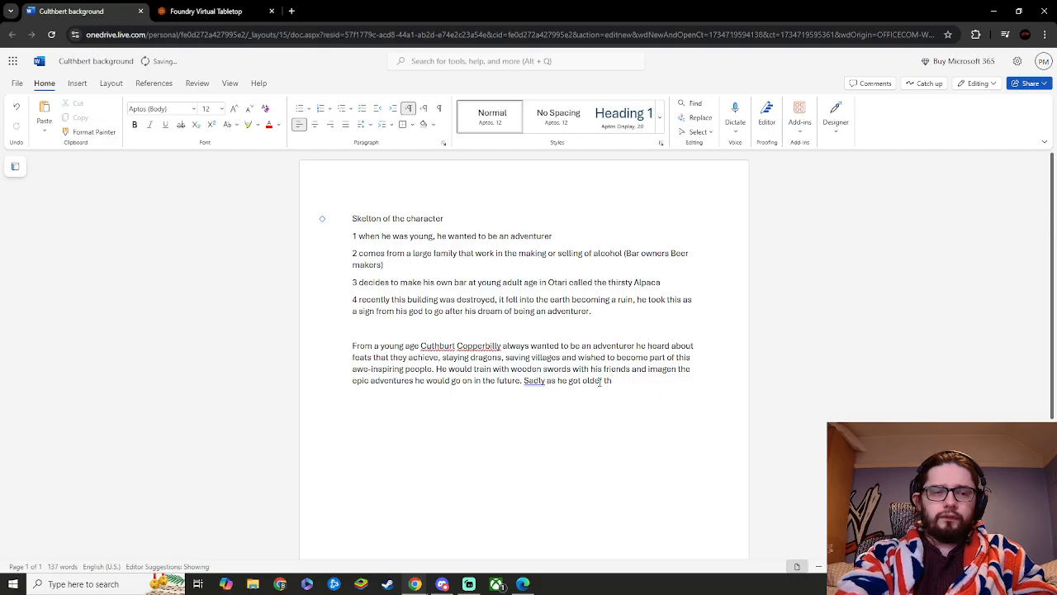
{"action": "type", "text": "e world "}
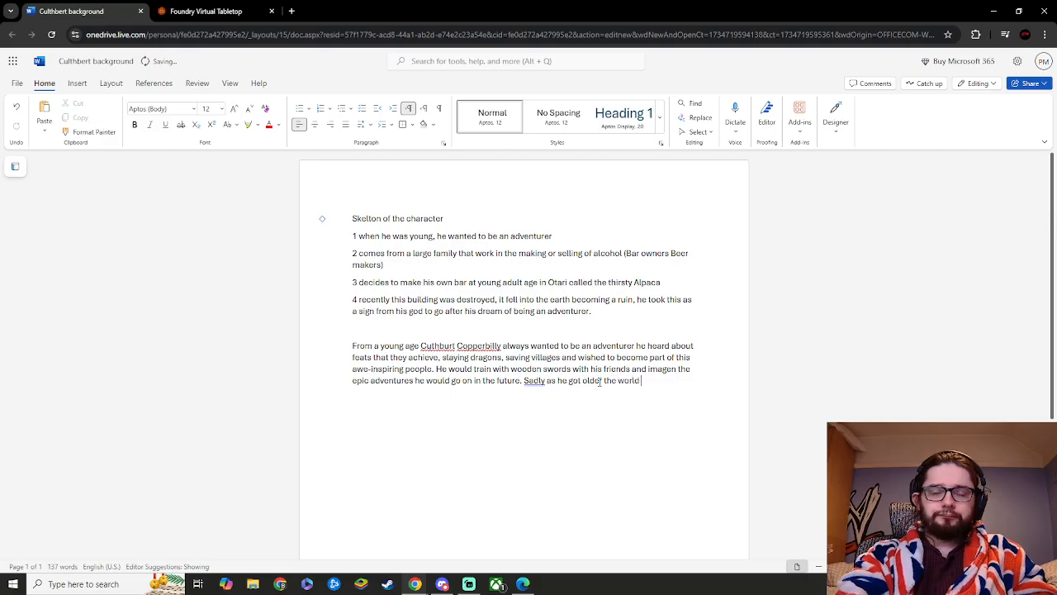
{"action": "type", "text": "had"}
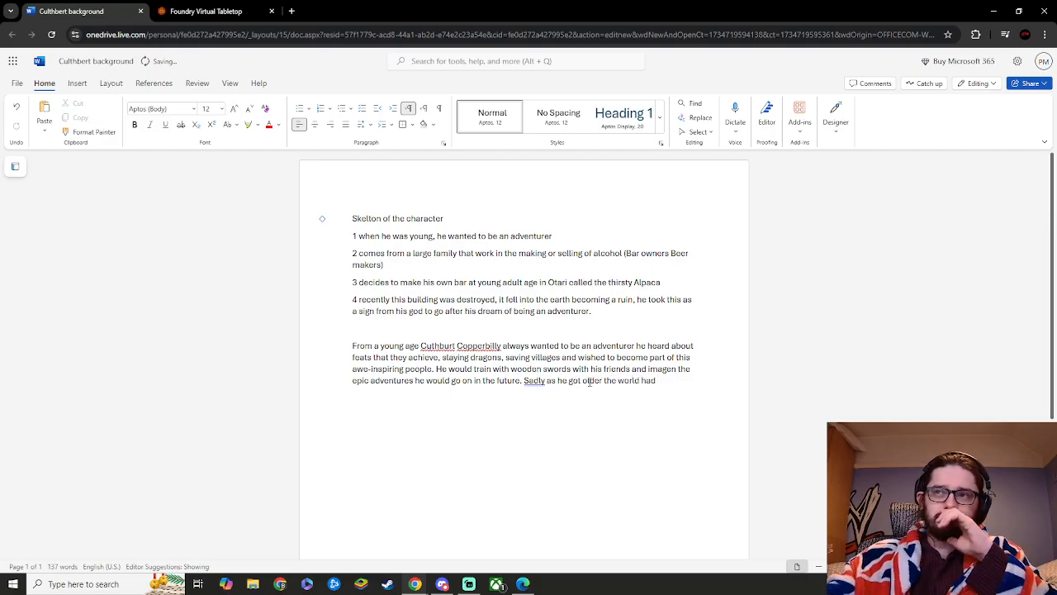
{"action": "left_click", "coordinate": [534, 381]}
{"action": "left_click", "coordinate": [484, 425]}
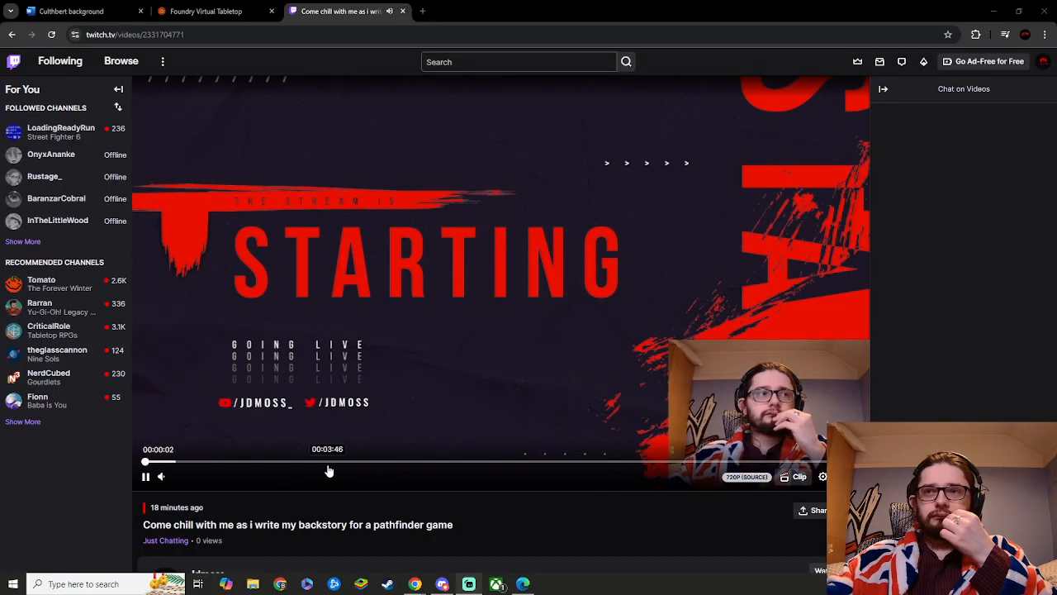
- Skip through the Twitch stream recording to about 00:12:29, review that part and pause playback
{"action": "left_click", "coordinate": [172, 462]}
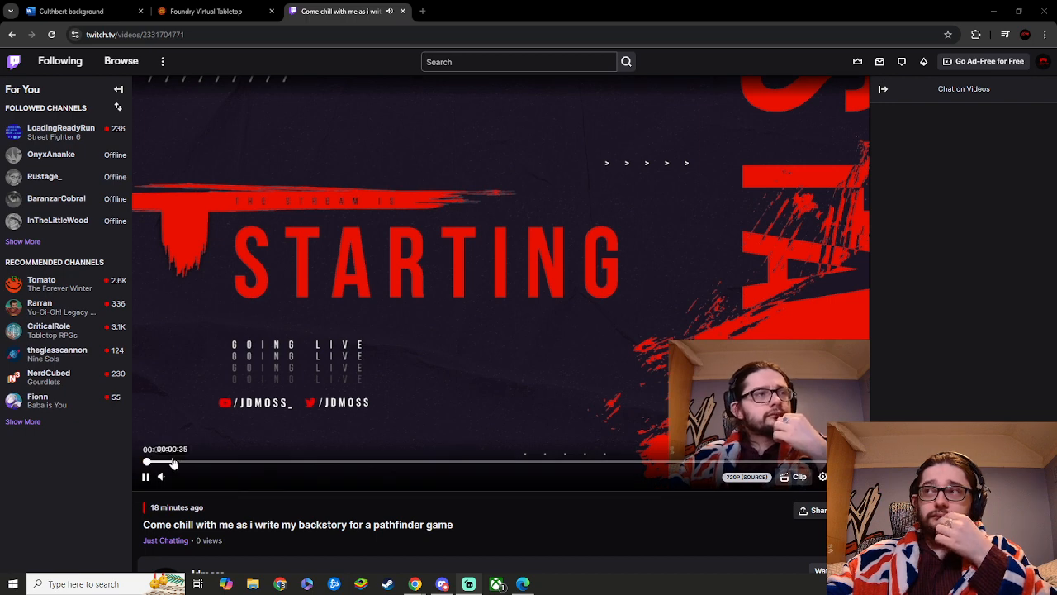
{"action": "left_click", "coordinate": [519, 462]}
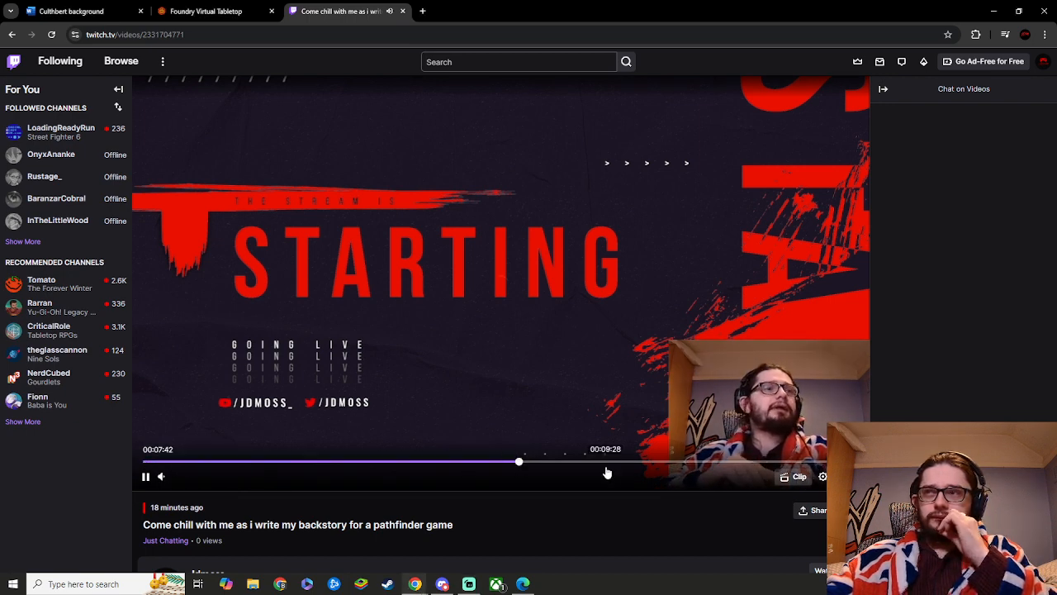
{"action": "left_click", "coordinate": [715, 462]}
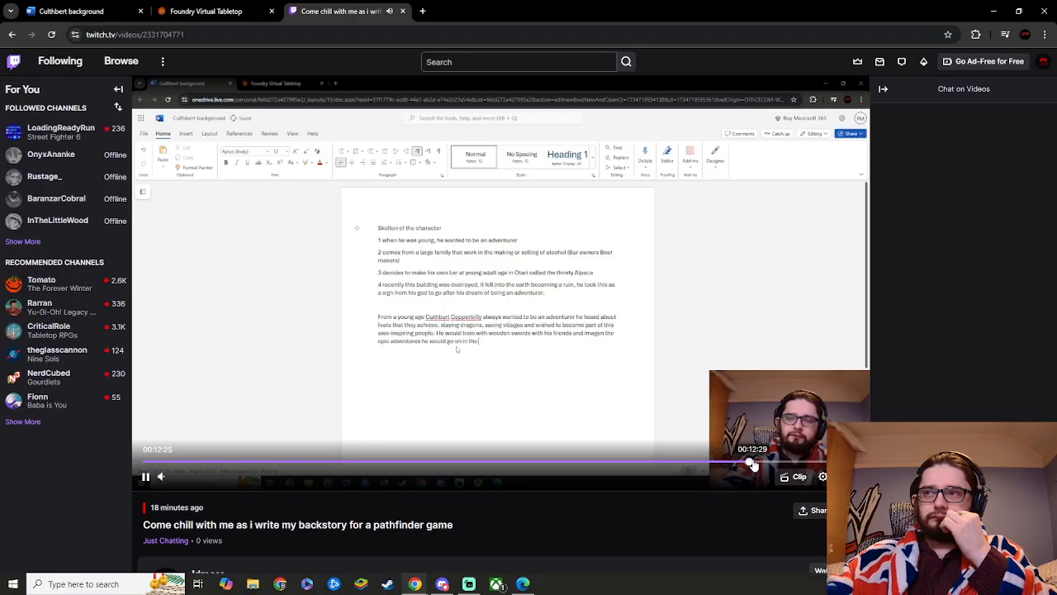
{"action": "left_click", "coordinate": [750, 462]}
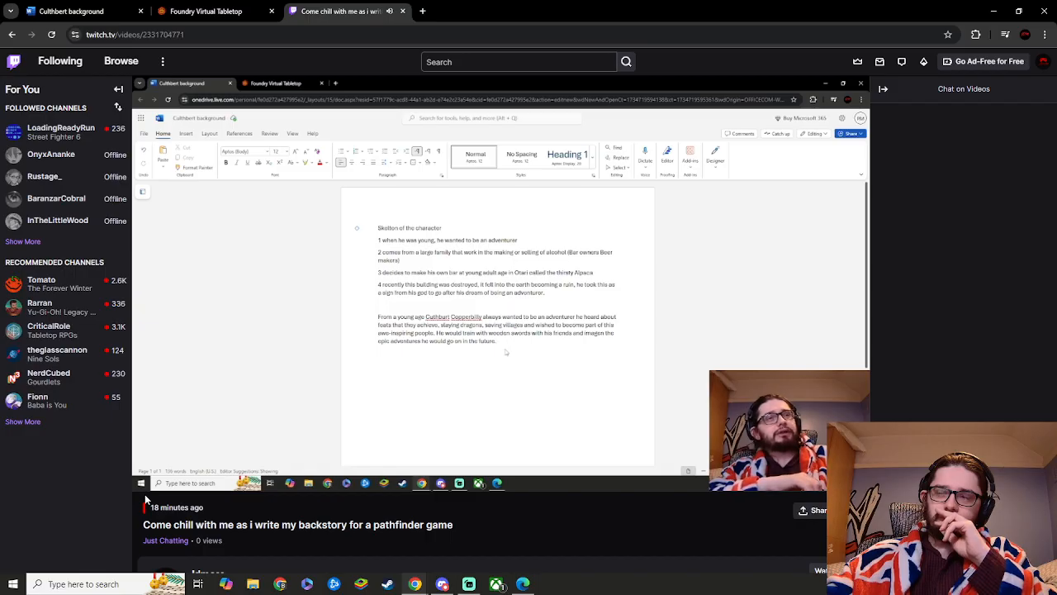
{"action": "mouse_move", "coordinate": [145, 488]}
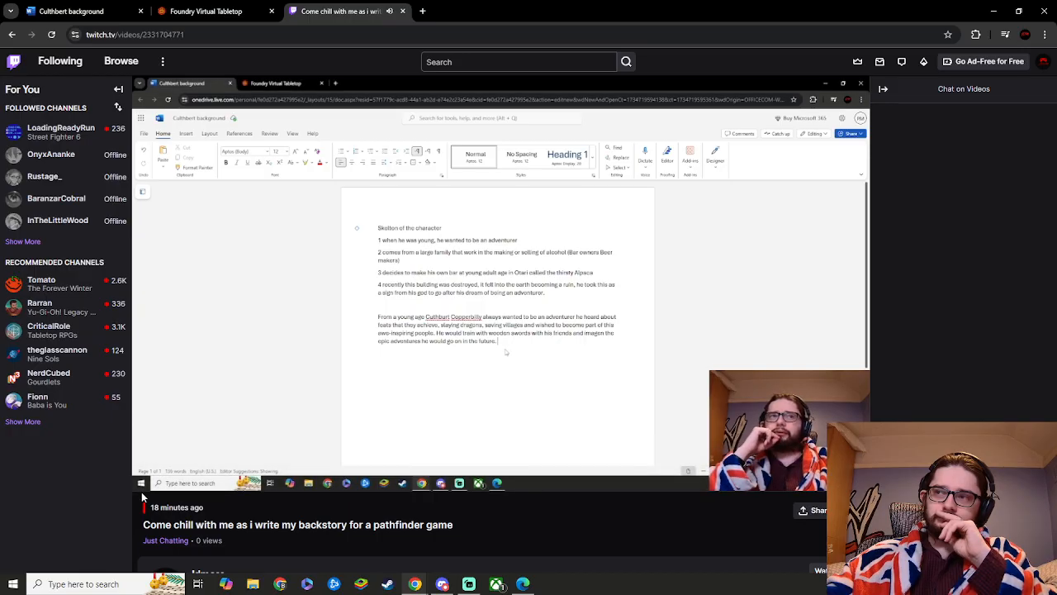
{"action": "left_click", "coordinate": [145, 474]}
- Place the background document's tab beside the Twitch recording and review the recording from about 00:13:24 to 00:13:36
{"action": "left_click", "coordinate": [206, 11]}
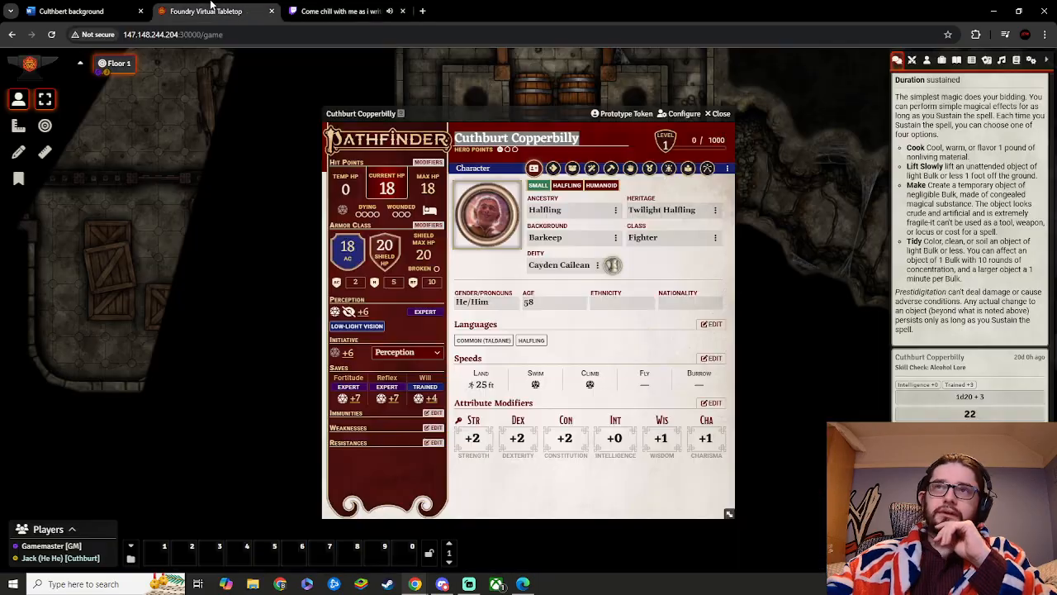
{"action": "left_click_drag", "start_coordinate": [128, 11], "coordinate": [210, 11]}
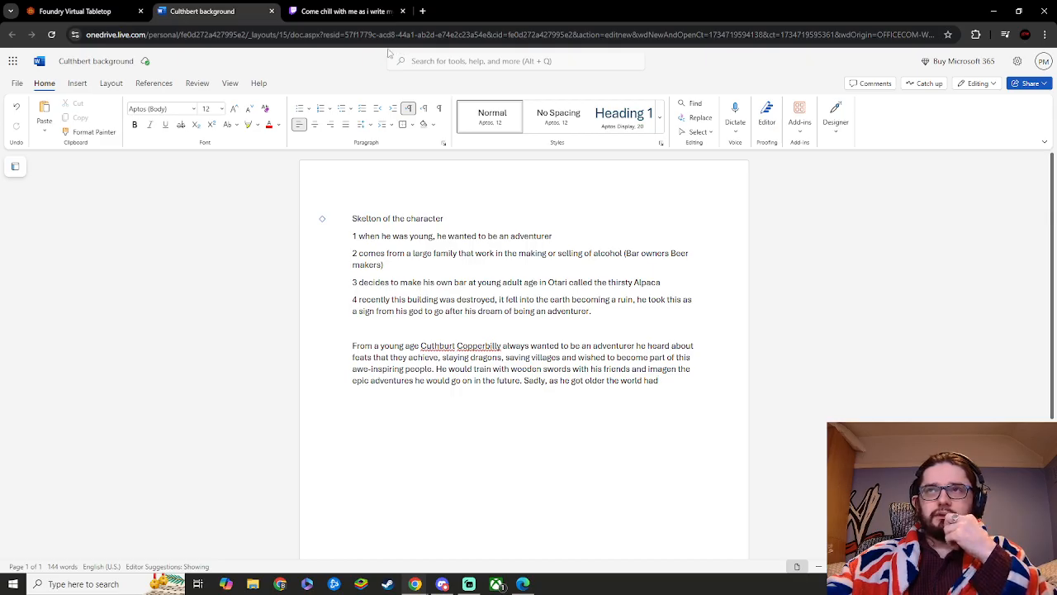
{"action": "left_click", "coordinate": [384, 11]}
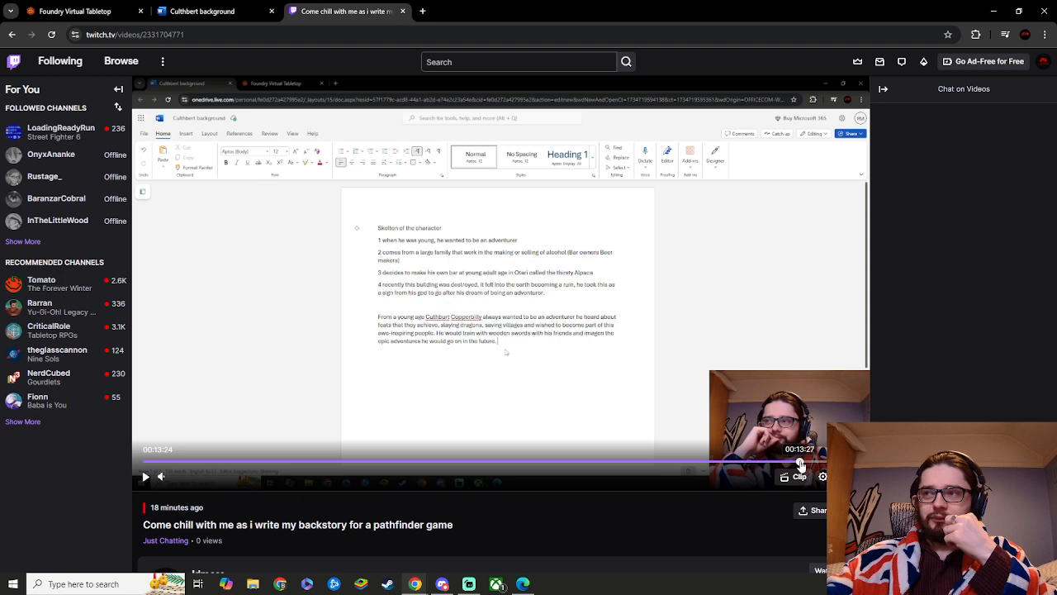
{"action": "left_click", "coordinate": [146, 477]}
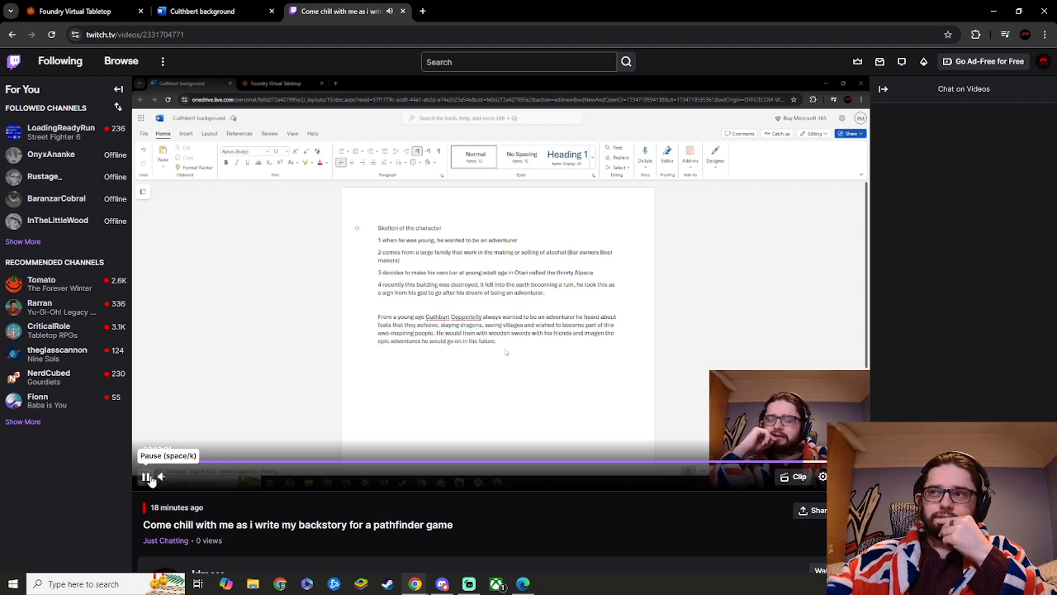
{"action": "left_click", "coordinate": [146, 478]}
{"action": "left_click", "coordinate": [202, 11]}
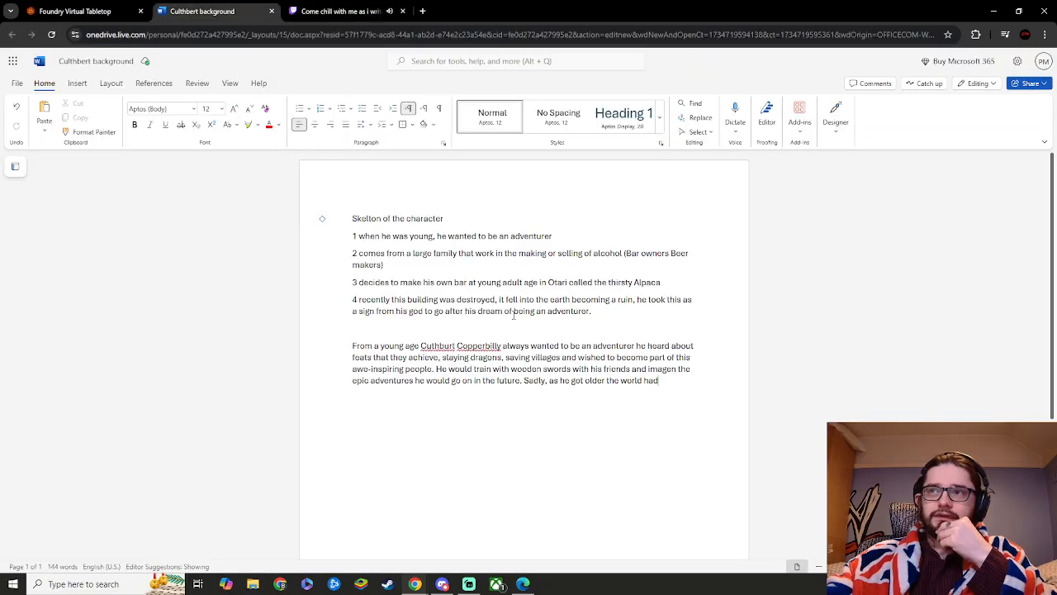
{"action": "left_click_drag", "start_coordinate": [660, 381], "coordinate": [636, 382]}
{"action": "left_click", "coordinate": [347, 11]}
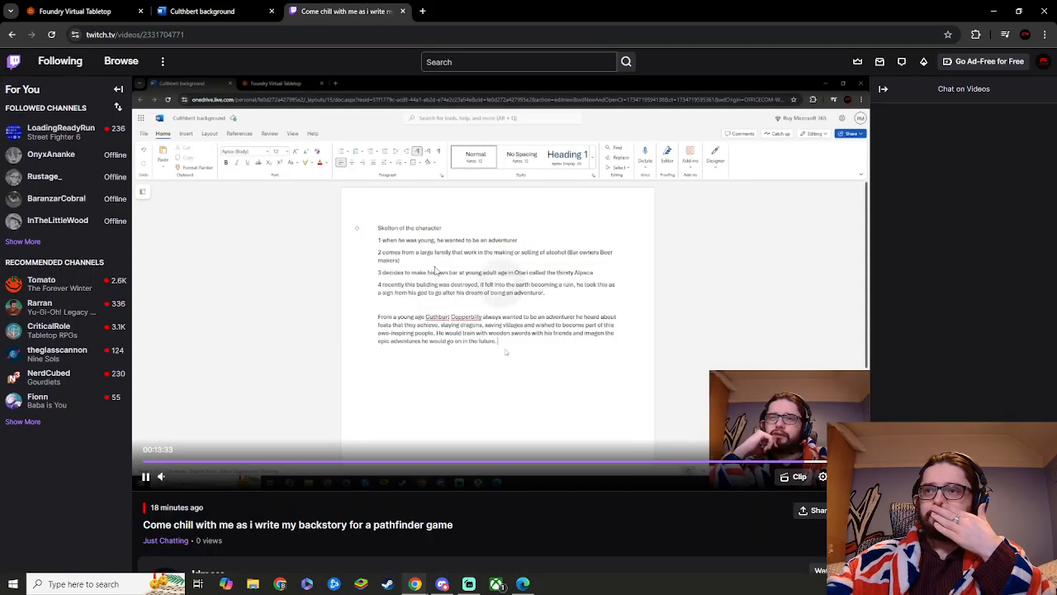
{"action": "left_click", "coordinate": [434, 271]}
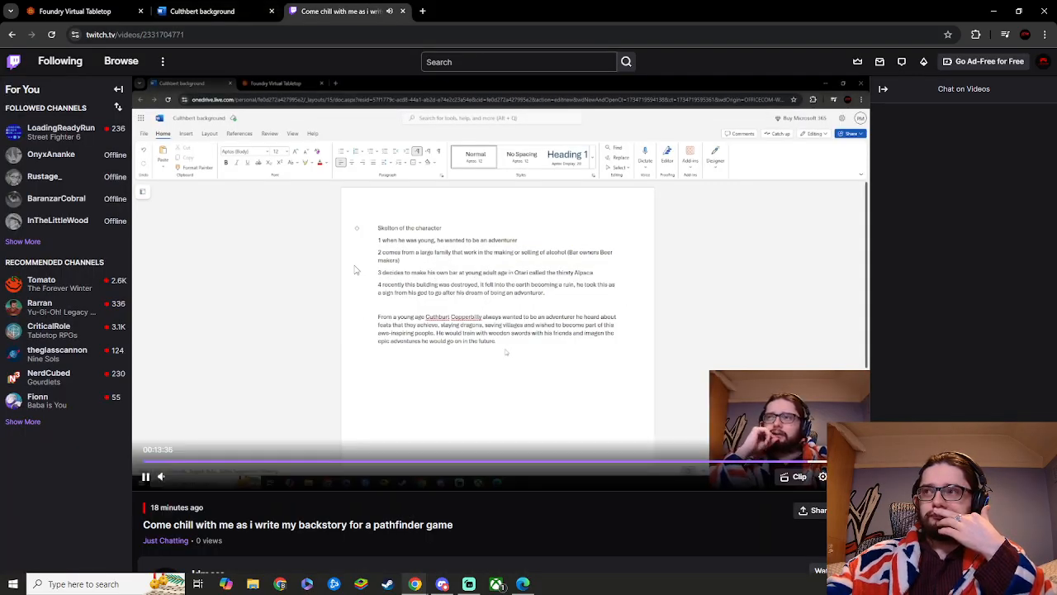
{"action": "left_click", "coordinate": [145, 476]}
{"action": "key", "text": "ctrl+shift+Tab"}
- Replace "had" after "the world" with "showed him the reality of adventureing" and accept the suggested spelling "adventuring"
{"action": "left_click", "coordinate": [669, 382]}
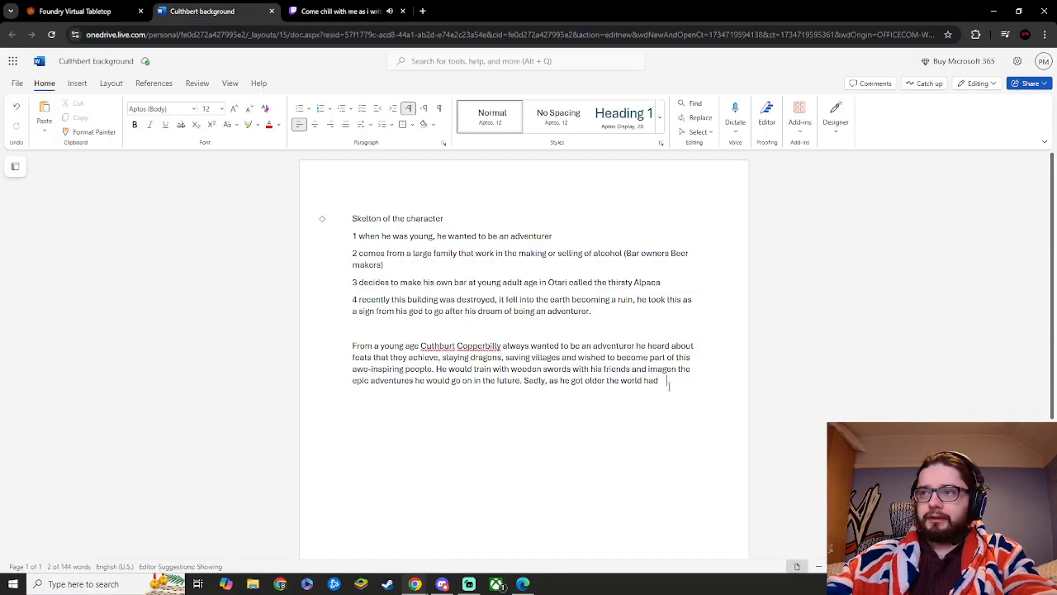
{"action": "key", "text": "BackSpace"}
{"action": "key", "text": "BackSpace"}
{"action": "key", "text": "BackSpace"}
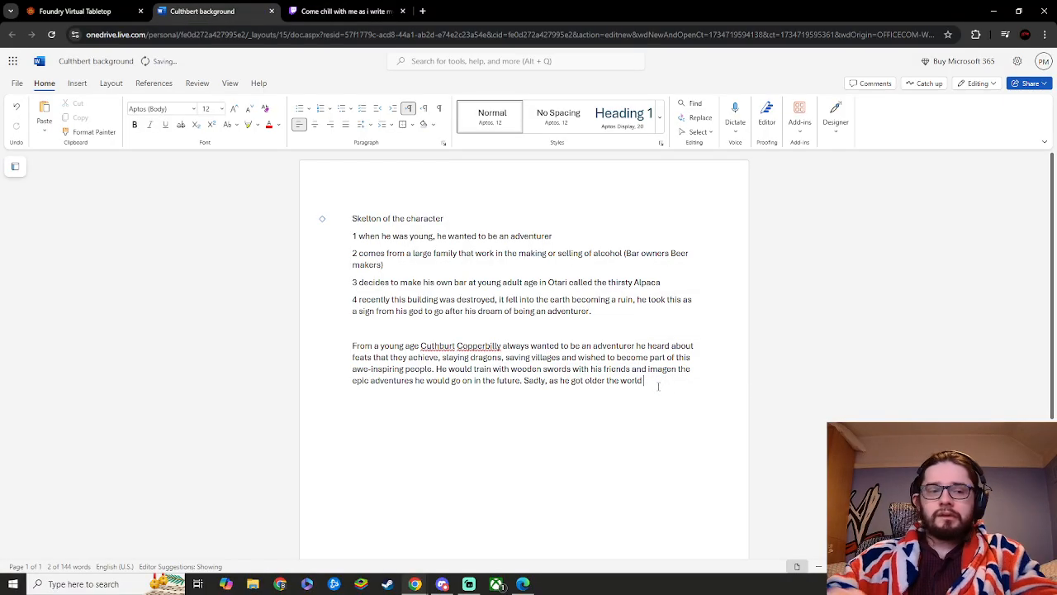
{"action": "type", "text": "showed"}
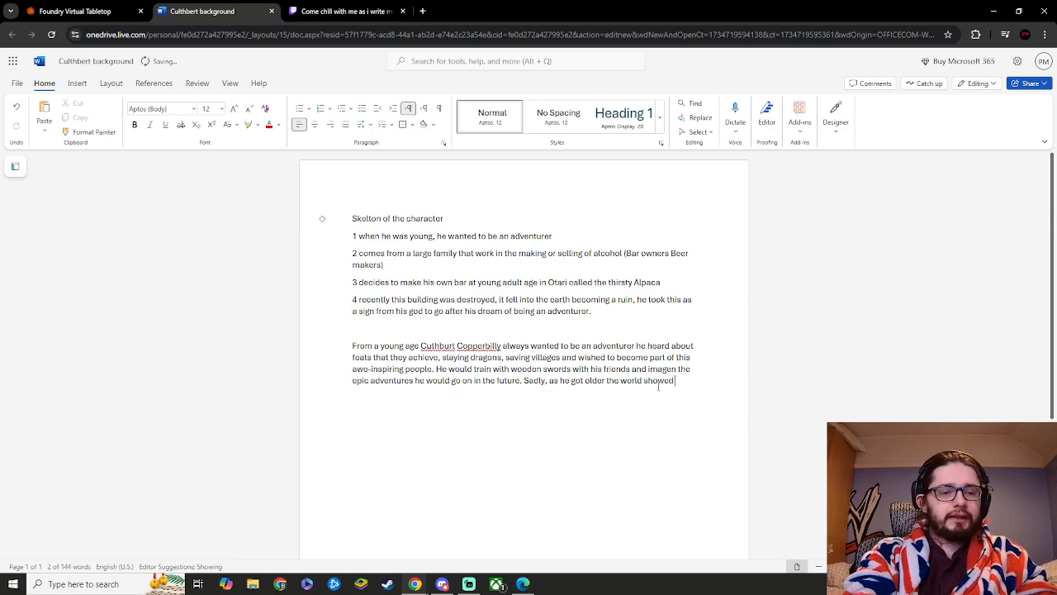
{"action": "type", "text": " him the re"}
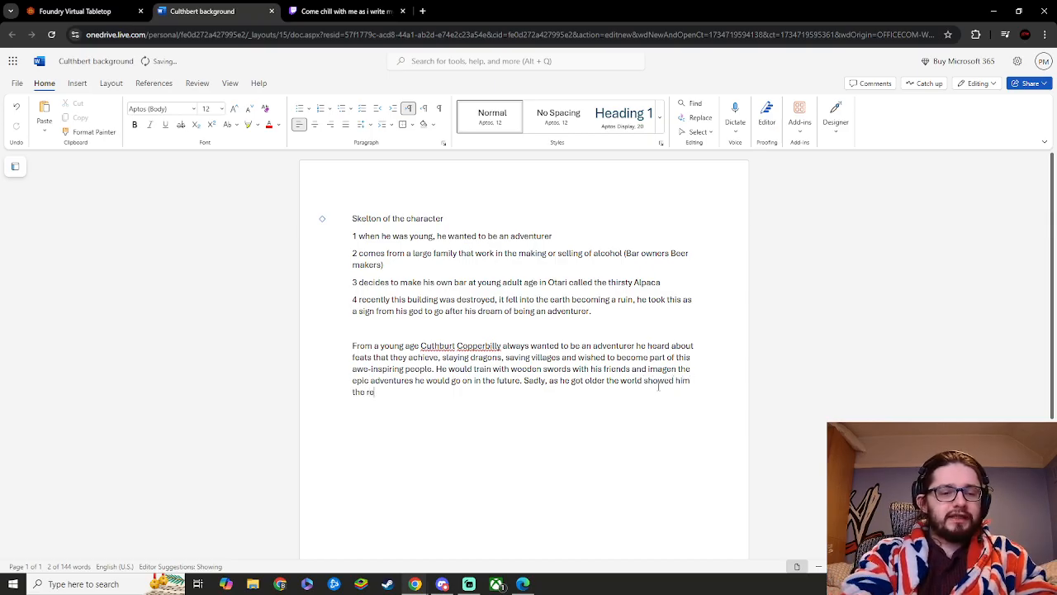
{"action": "type", "text": "ality"}
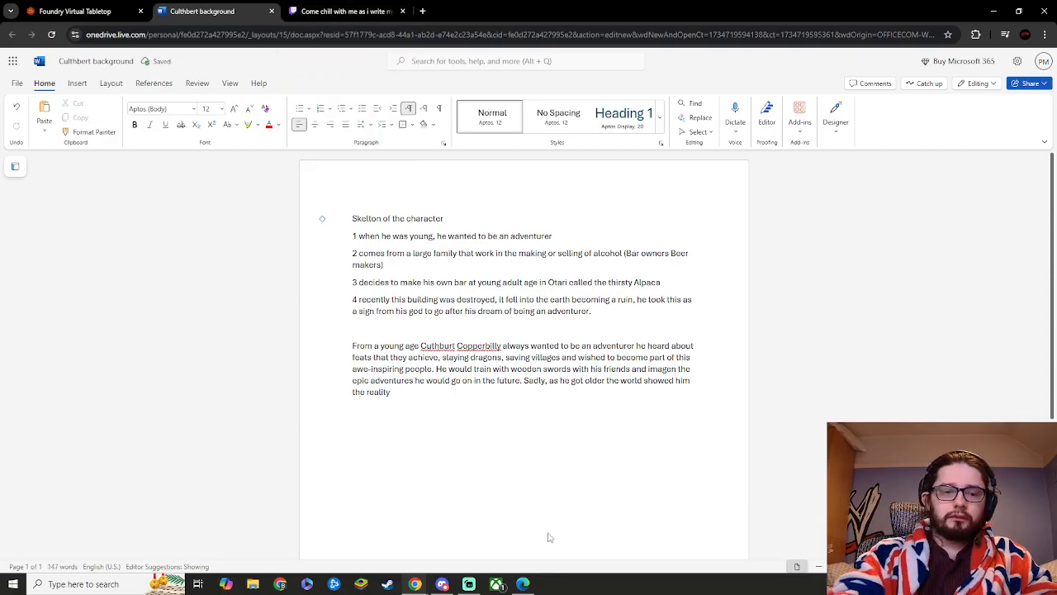
{"action": "type", "text": " of adven"}
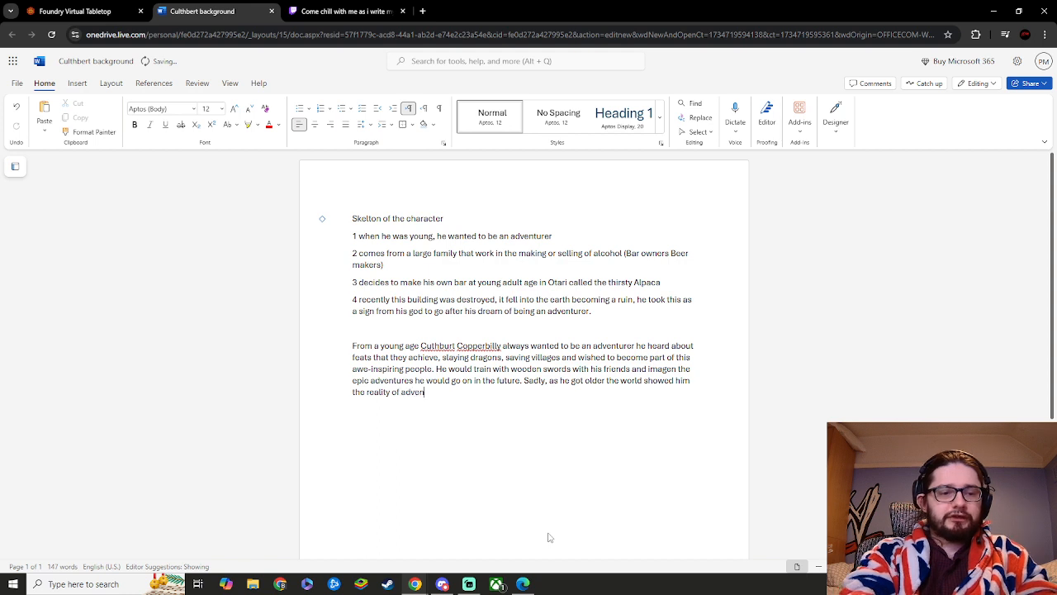
{"action": "type", "text": "tureing"}
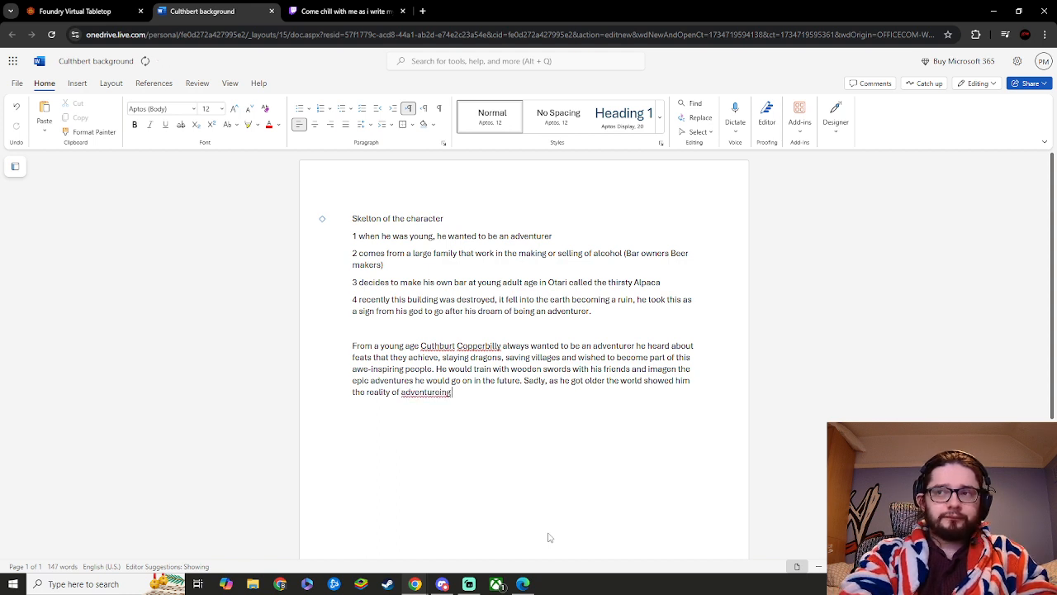
{"action": "left_click", "coordinate": [425, 392]}
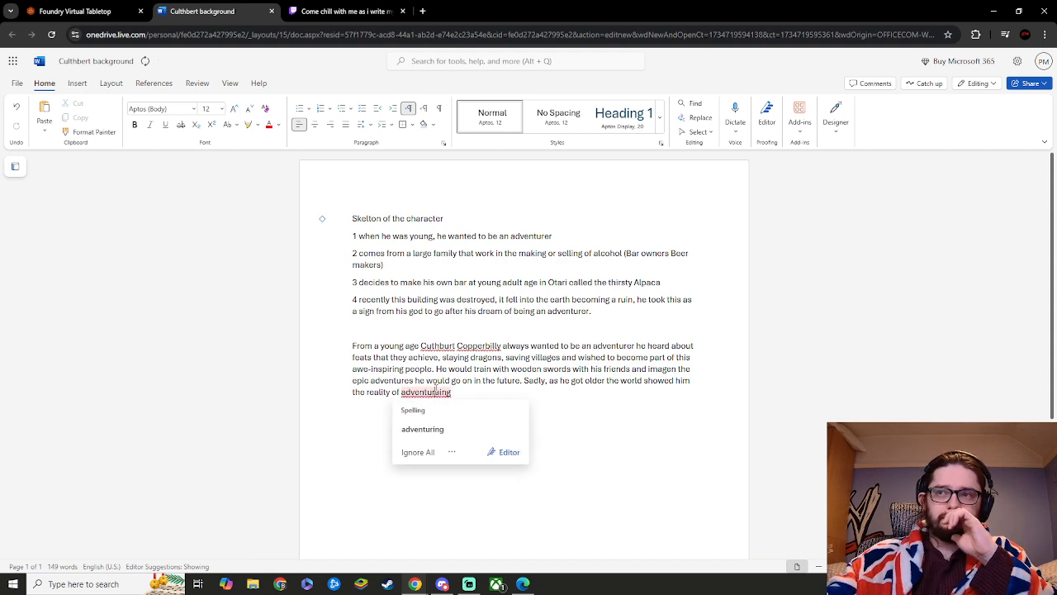
{"action": "left_click", "coordinate": [423, 426]}
- Review the Twitch recording to about 00:13:41, and delete and re-enter "adventuring" after "the reality of", accepting the spelling suggestion
{"action": "left_click", "coordinate": [339, 10]}
{"action": "left_click", "coordinate": [498, 256]}
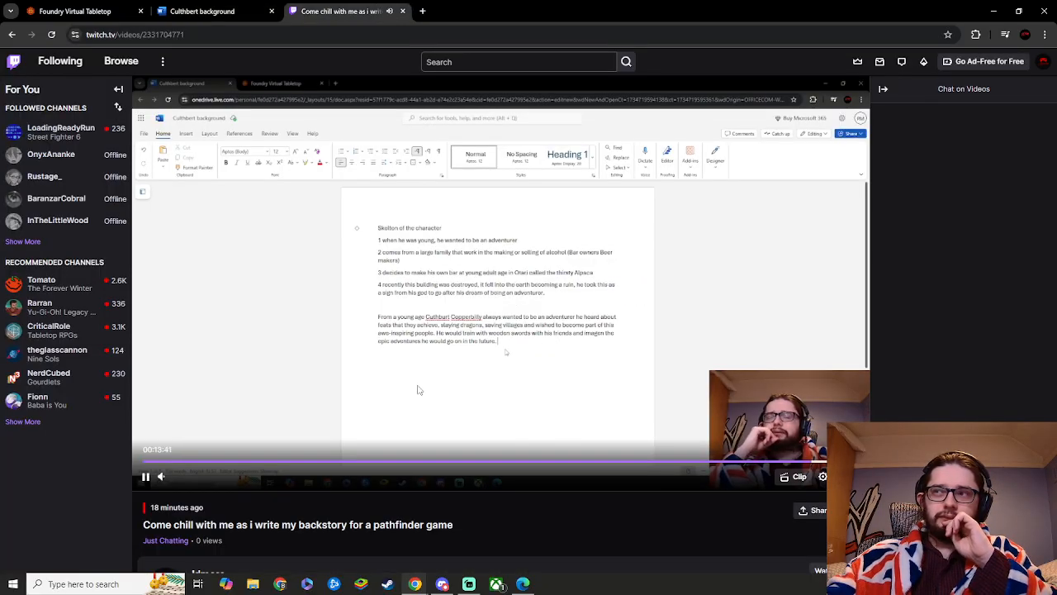
{"action": "left_click", "coordinate": [203, 10]}
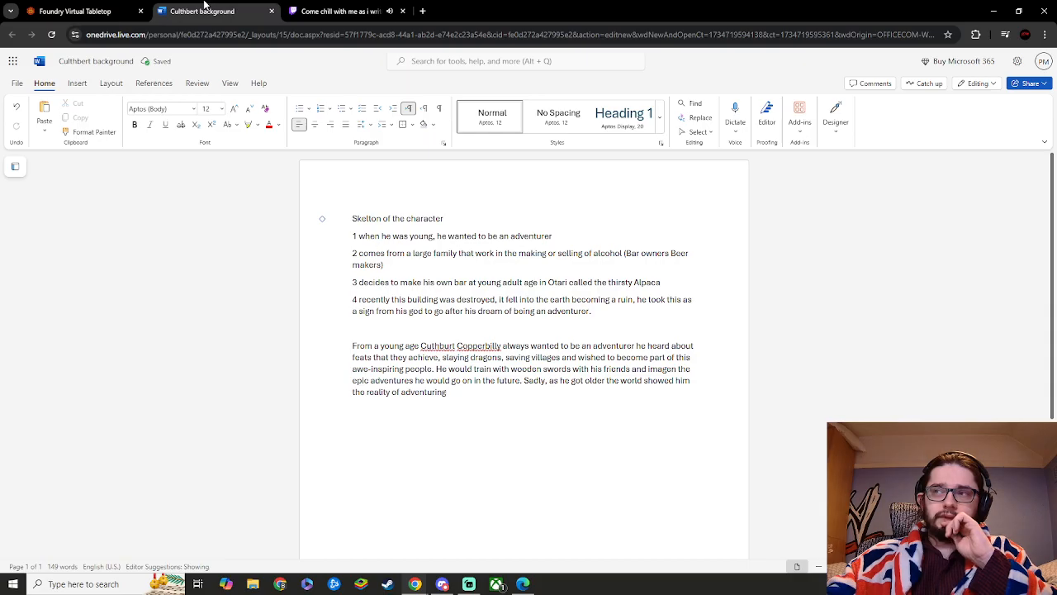
{"action": "key", "text": "BackSpace"}
{"action": "key", "text": "BackSpace"}
{"action": "key", "text": "BackSpace"}
{"action": "key", "text": "BackSpace"}
{"action": "key", "text": "BackSpace"}
{"action": "key", "text": "BackSpace"}
{"action": "key", "text": "BackSpace"}
{"action": "key", "text": "BackSpace"}
{"action": "key", "text": "BackSpace"}
{"action": "key", "text": "BackSpace"}
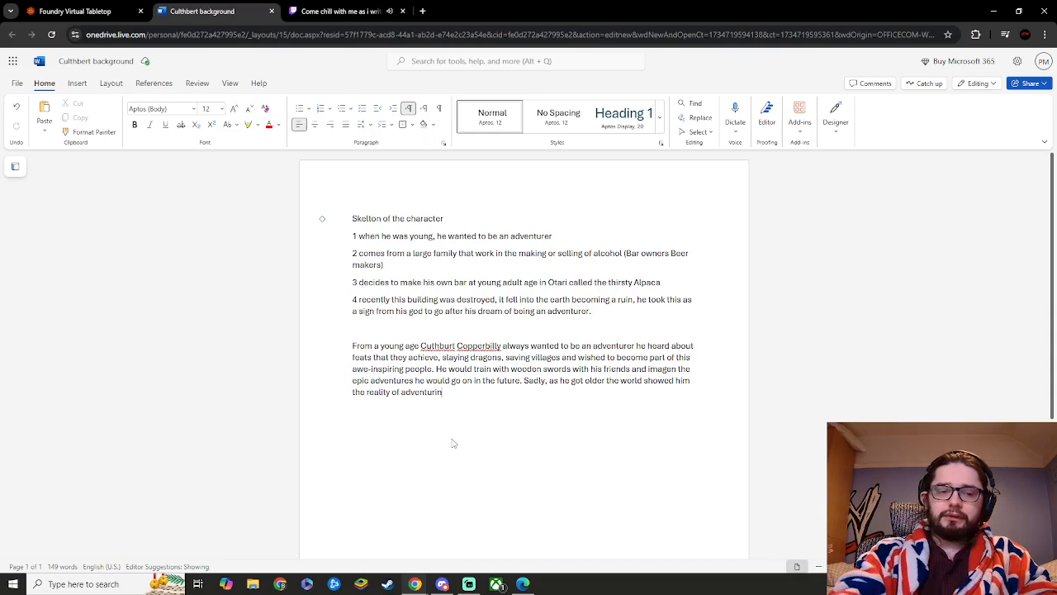
{"action": "key", "text": "BackSpace"}
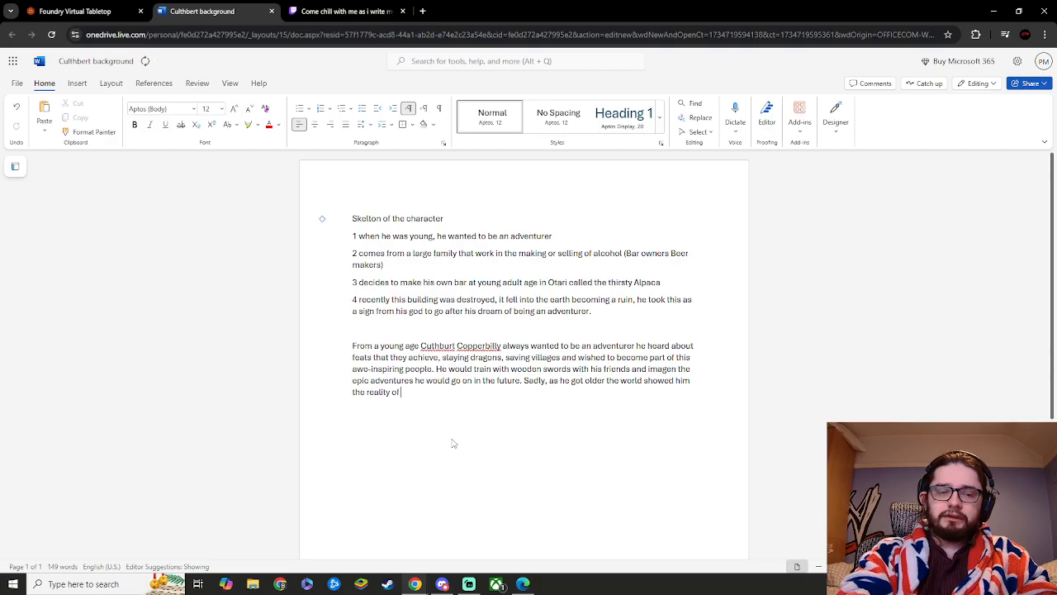
{"action": "type", "text": "adventure"}
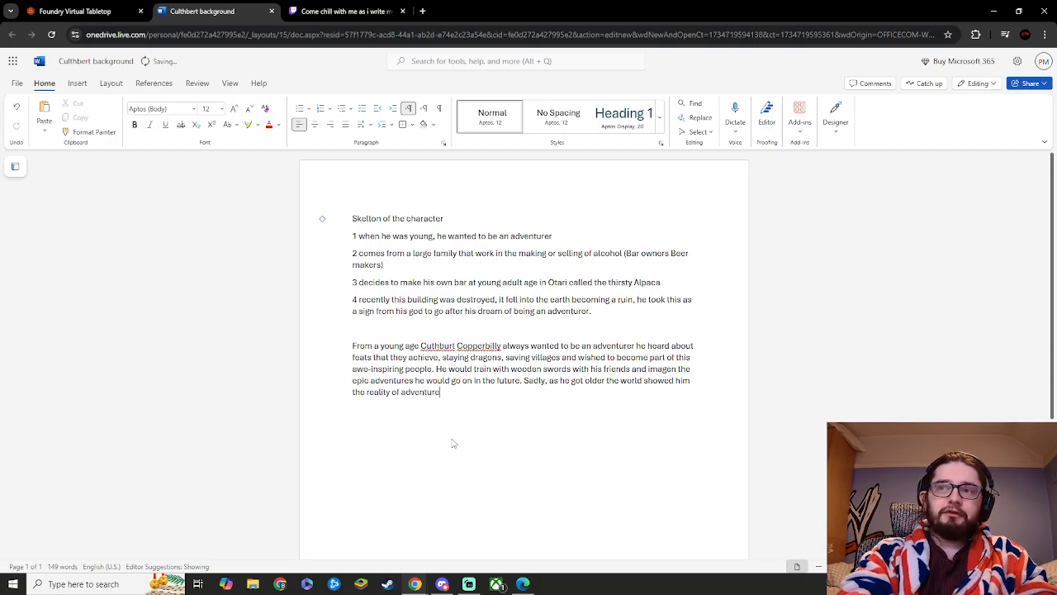
{"action": "type", "text": "ing"}
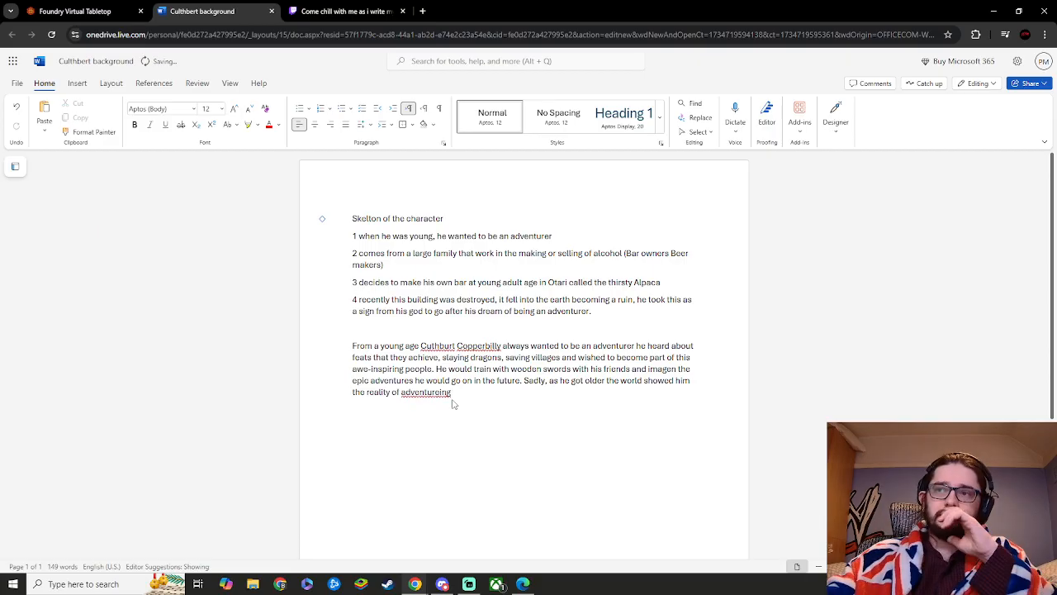
{"action": "left_click", "coordinate": [440, 394]}
{"action": "left_click", "coordinate": [423, 429]}
- Review the Twitch recording to about 00:13:44 and continue the background sentence with ", the vast majority of adventures"
{"action": "left_click", "coordinate": [340, 10]}
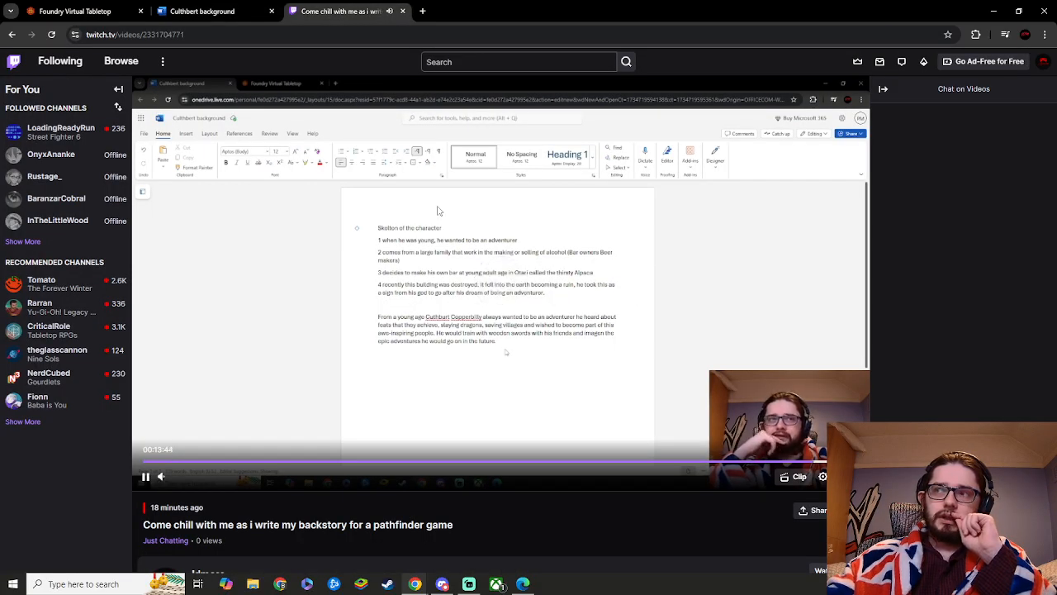
{"action": "left_click", "coordinate": [145, 476]}
{"action": "left_click", "coordinate": [202, 11]}
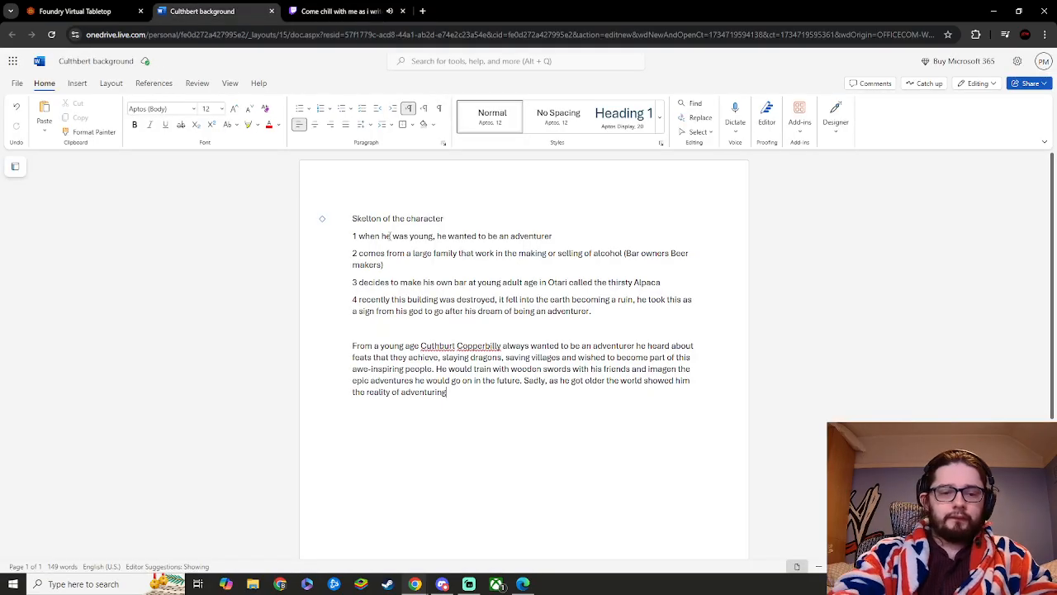
{"action": "type", "text": ", the"}
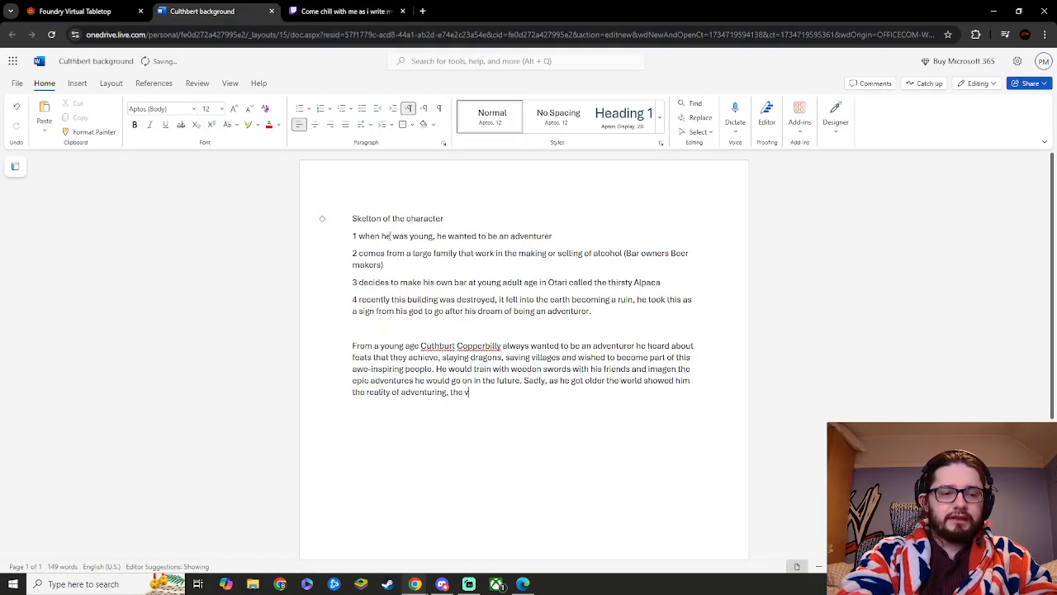
{"action": "type", "text": " vast majori"}
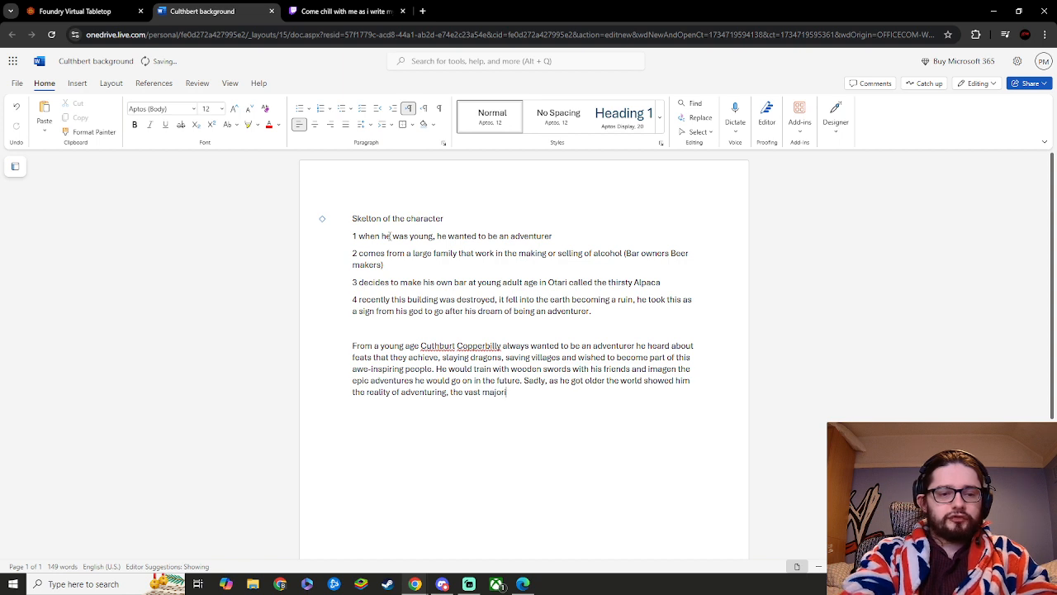
{"action": "type", "text": "ty of adventur"}
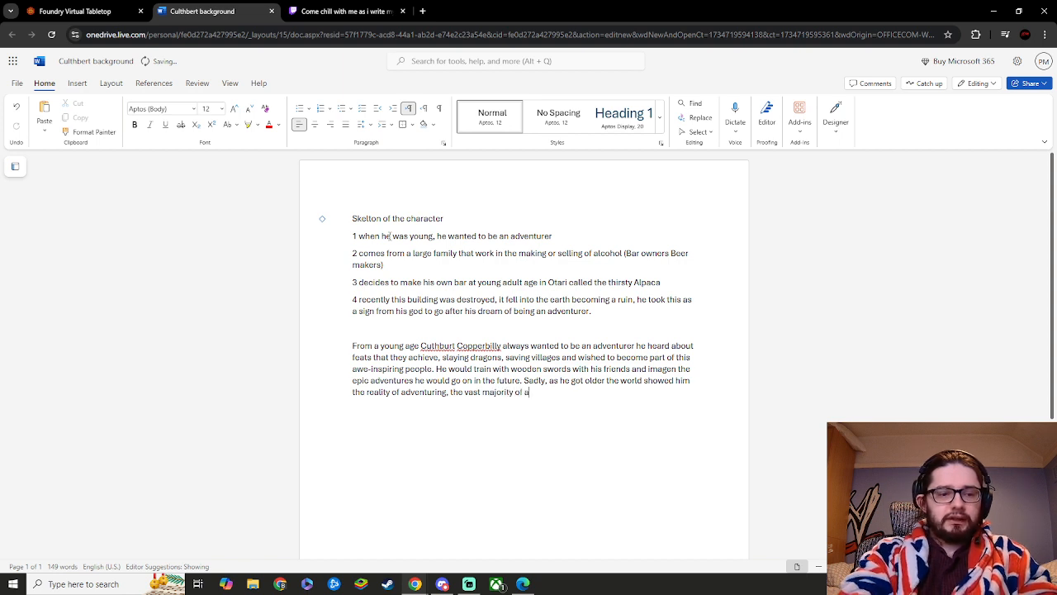
{"action": "type", "text": "e"}
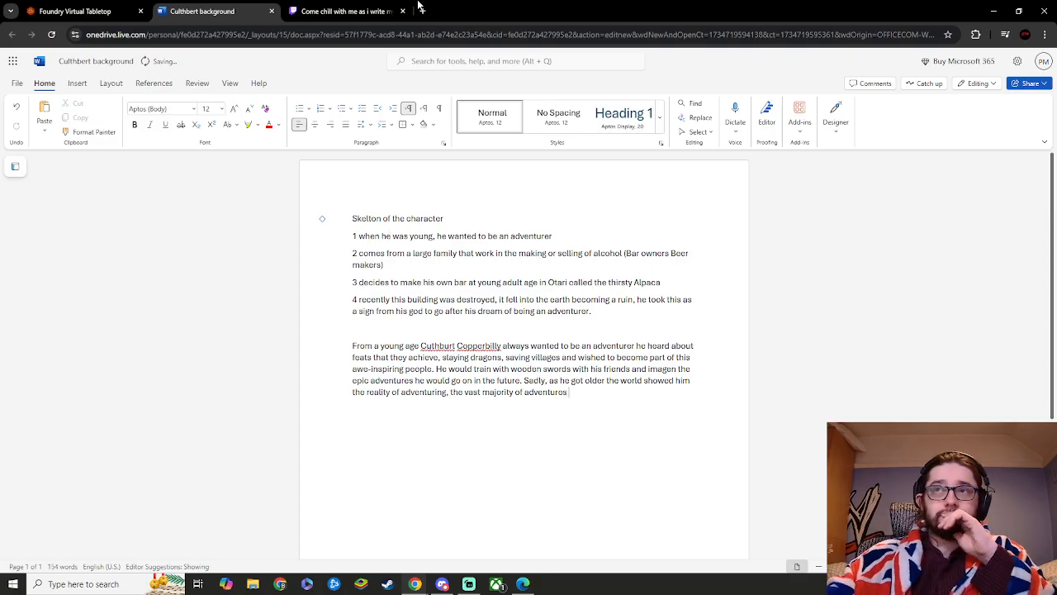
- Review the Twitch recording to about 00:13:50 and extend the sentence with "get no further than"
{"action": "left_click", "coordinate": [343, 11]}
{"action": "left_click", "coordinate": [451, 267]}
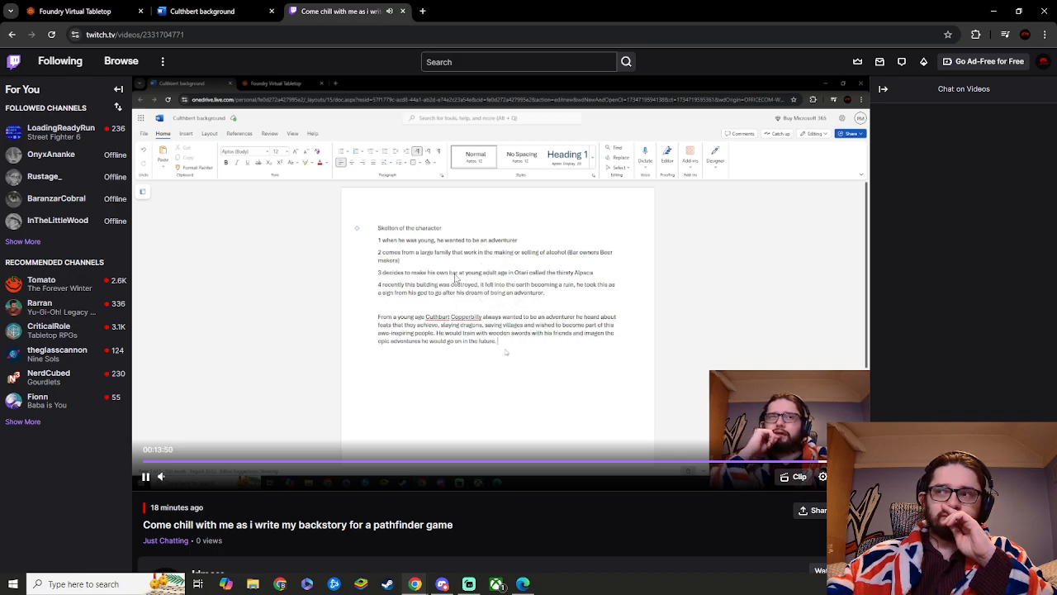
{"action": "left_click", "coordinate": [145, 477]}
{"action": "left_click", "coordinate": [240, 10]}
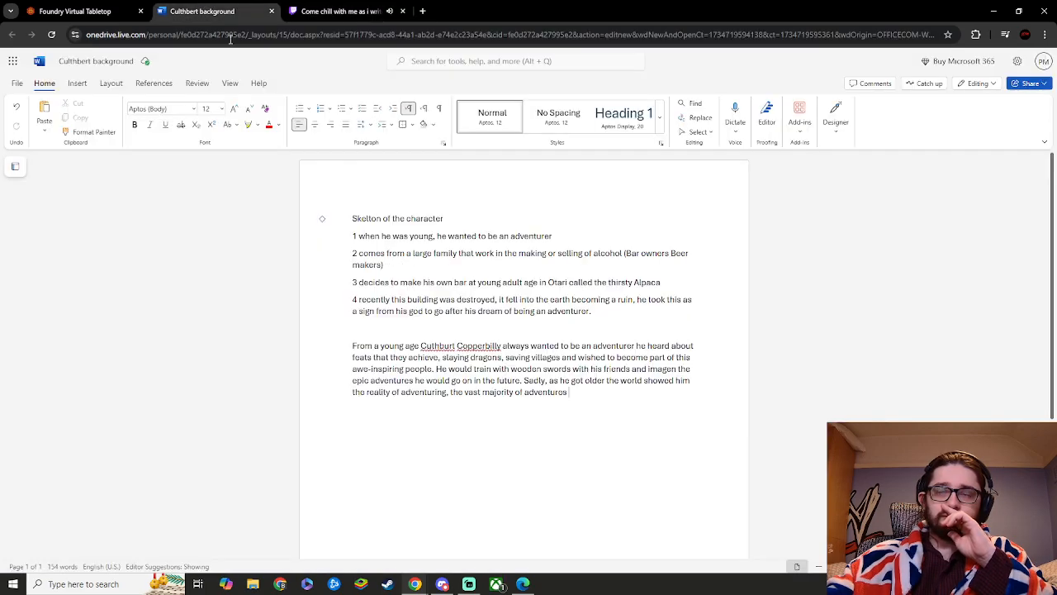
{"action": "type", "text": "got no"}
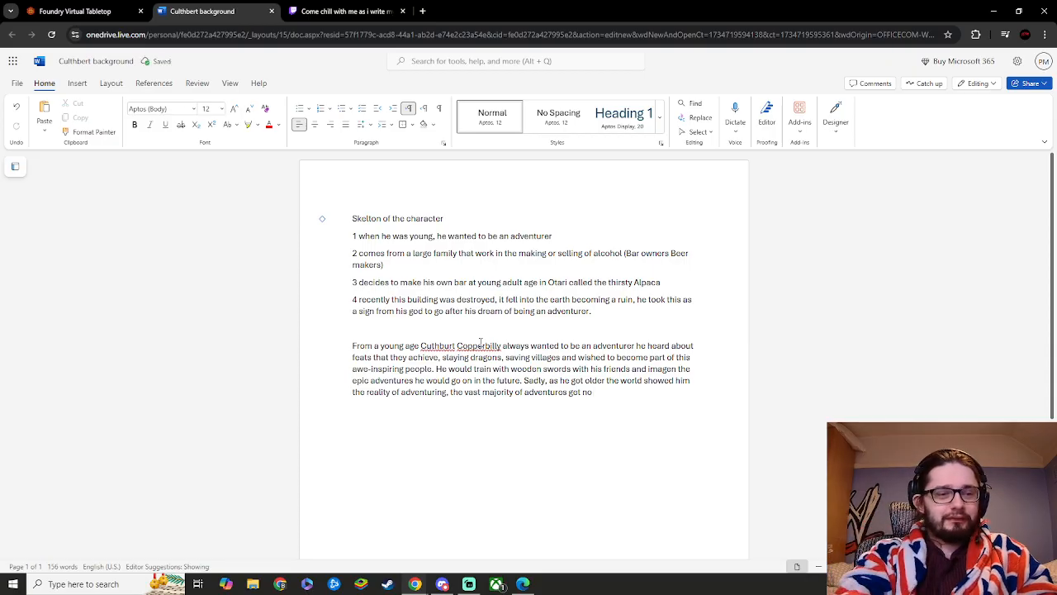
{"action": "type", "text": "further t"}
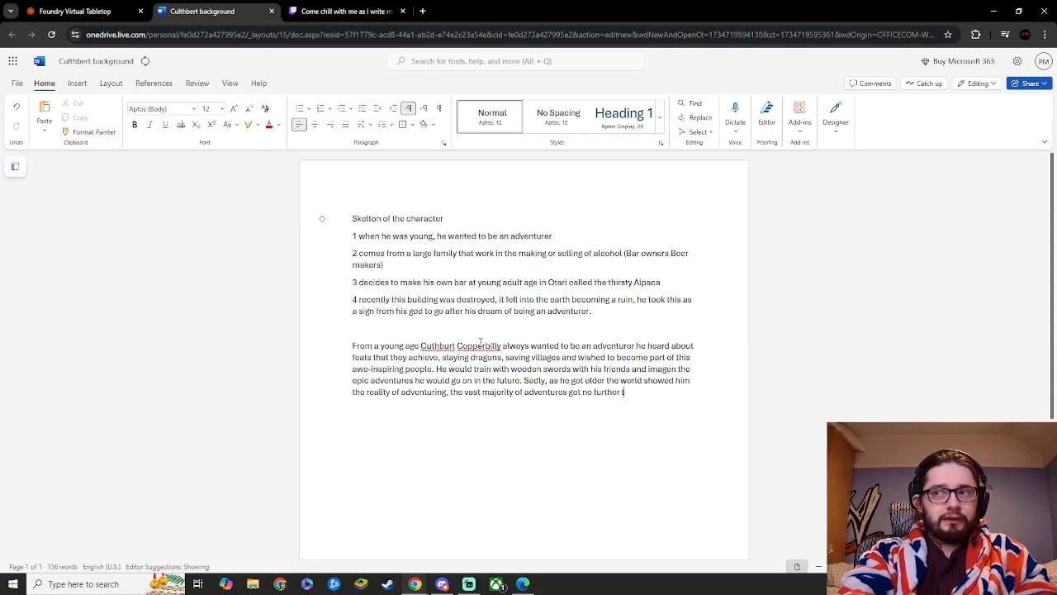
{"action": "type", "text": "han"}
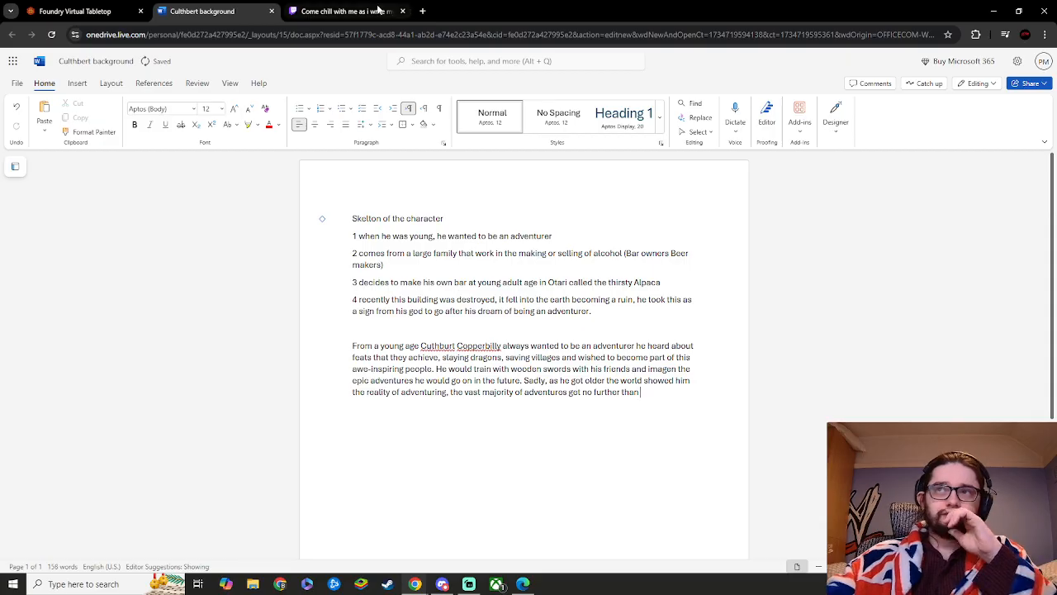
- Review the Twitch recording to about 00:13:53 and extend the sentence with "there first voyage", accepting the spelling suggestion for "voyage"
{"action": "left_click", "coordinate": [378, 10]}
{"action": "left_click", "coordinate": [147, 479]}
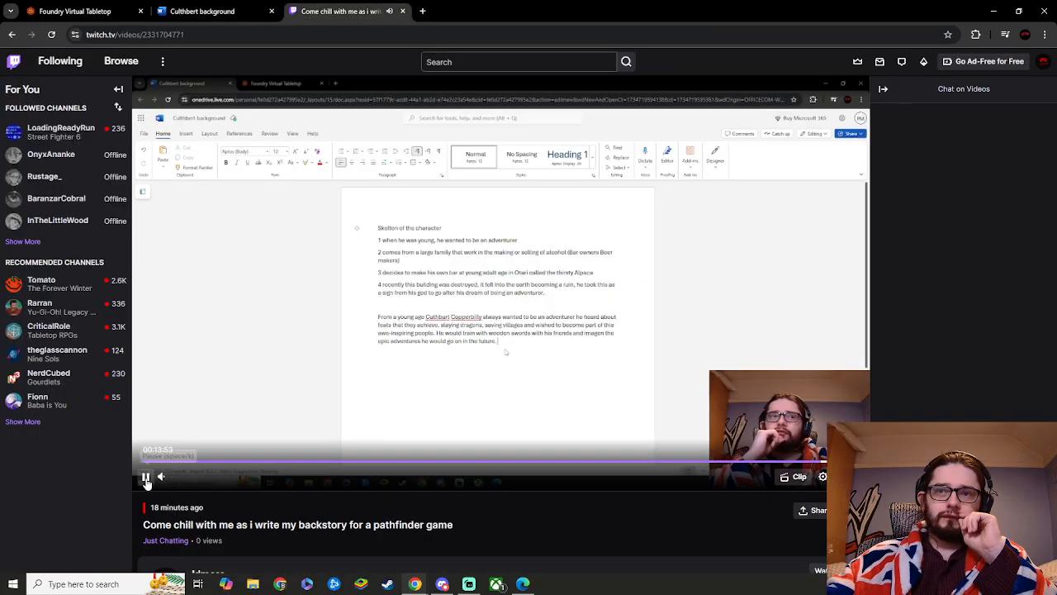
{"action": "left_click", "coordinate": [197, 5]}
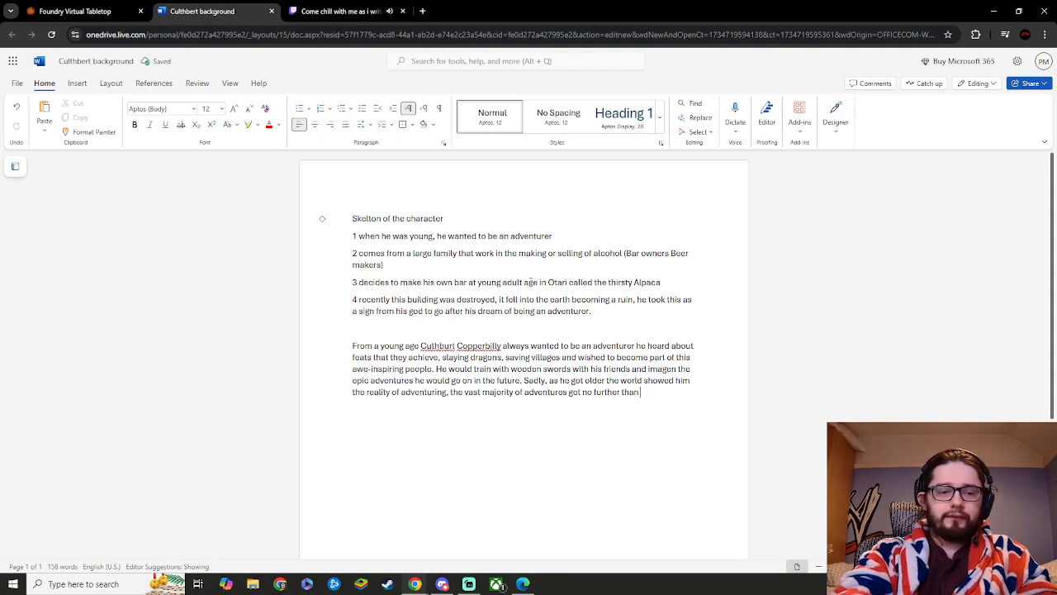
{"action": "type", "text": "there"}
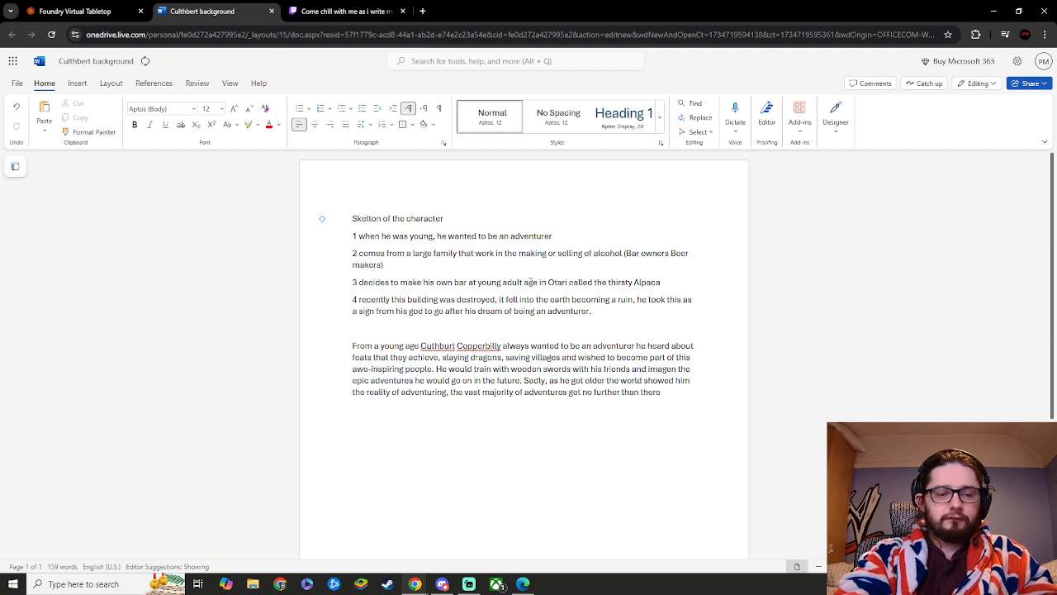
{"action": "type", "text": " first voyay"}
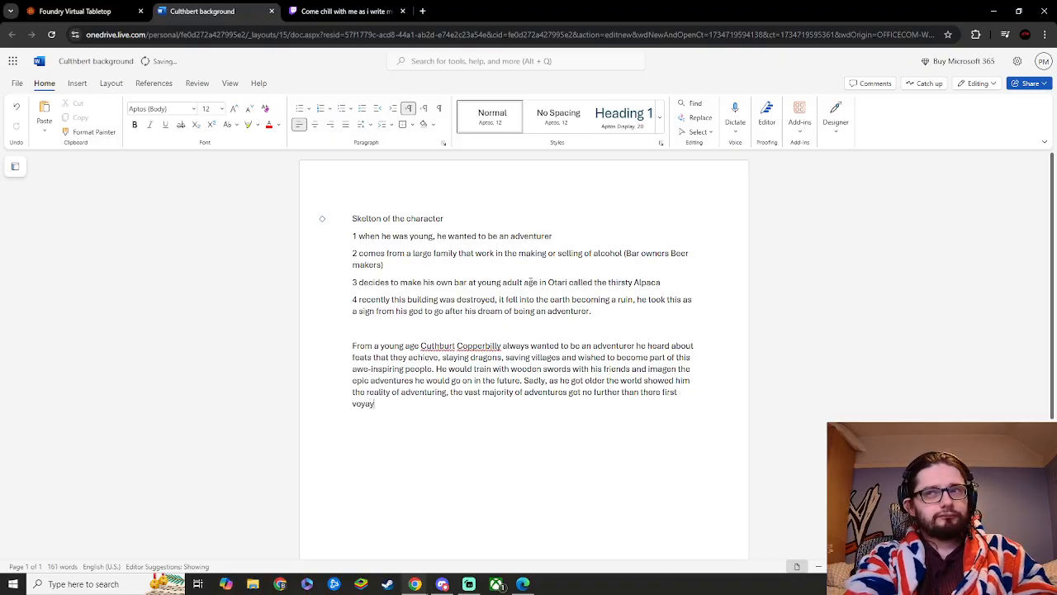
{"action": "type", "text": "e"}
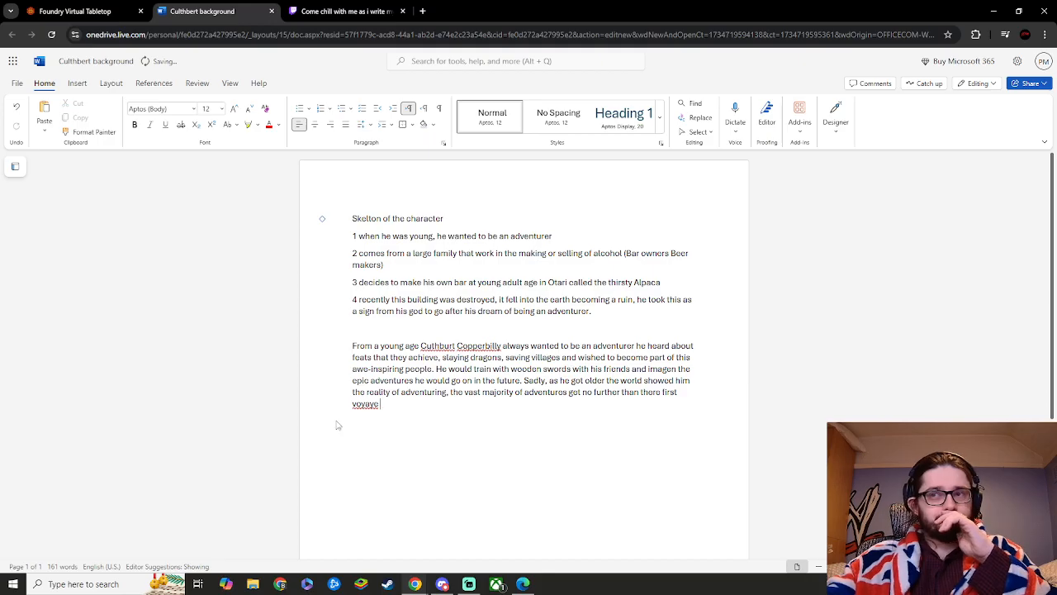
{"action": "left_click", "coordinate": [363, 404]}
{"action": "left_click", "coordinate": [399, 451]}
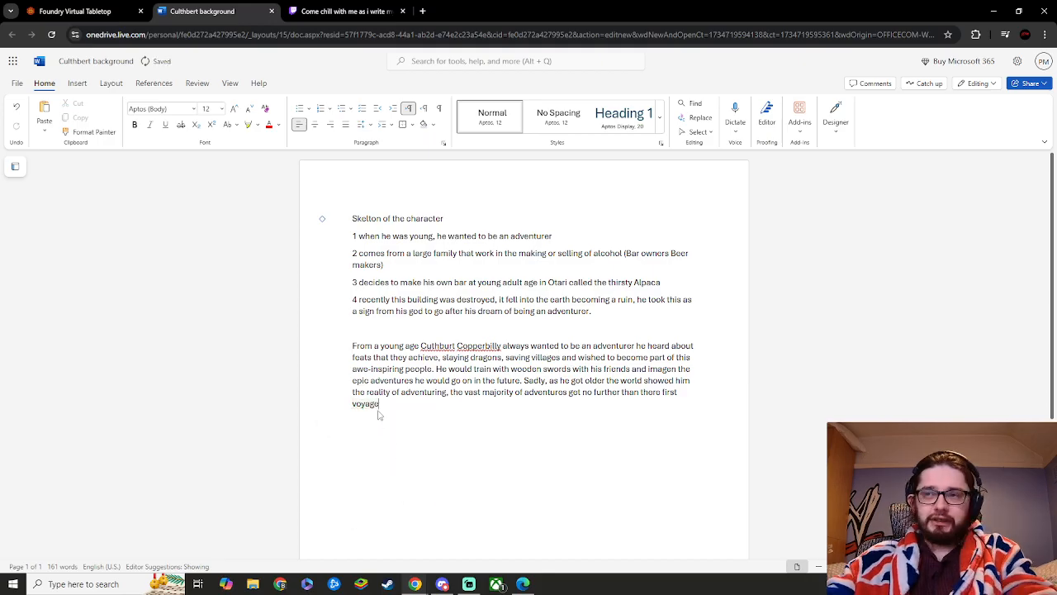
- Try replacing "voyage" after "there first" with "foyaye" and check its spelling suggestions
{"action": "key", "text": "BackSpace"}
{"action": "key", "text": "BackSpace"}
{"action": "key", "text": "BackSpace"}
{"action": "key", "text": "BackSpace"}
{"action": "key", "text": "BackSpace"}
{"action": "key", "text": "BackSpace"}
{"action": "key", "text": "BackSpace"}
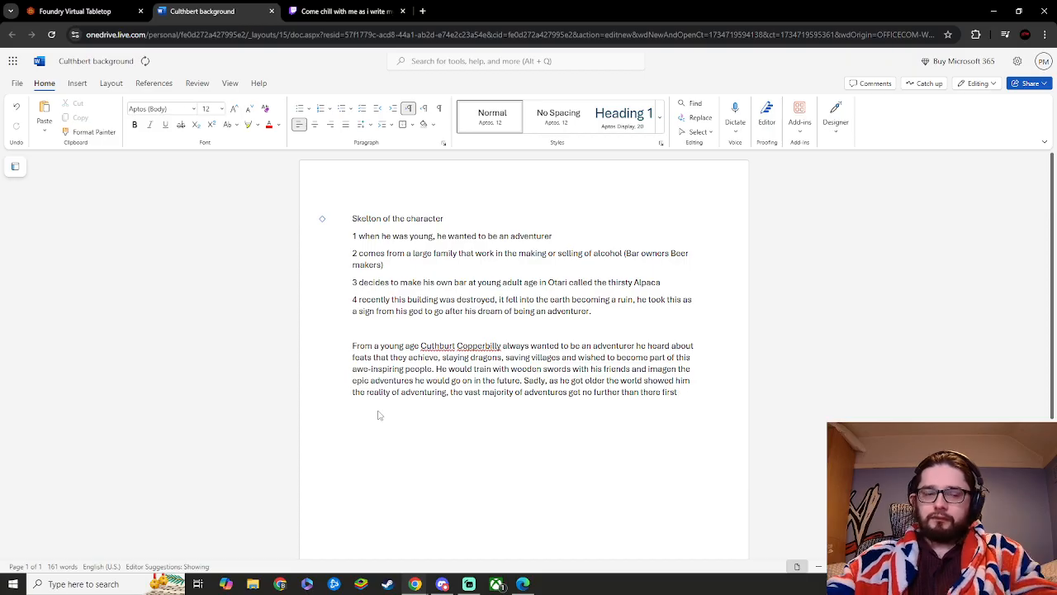
{"action": "type", "text": "foya"}
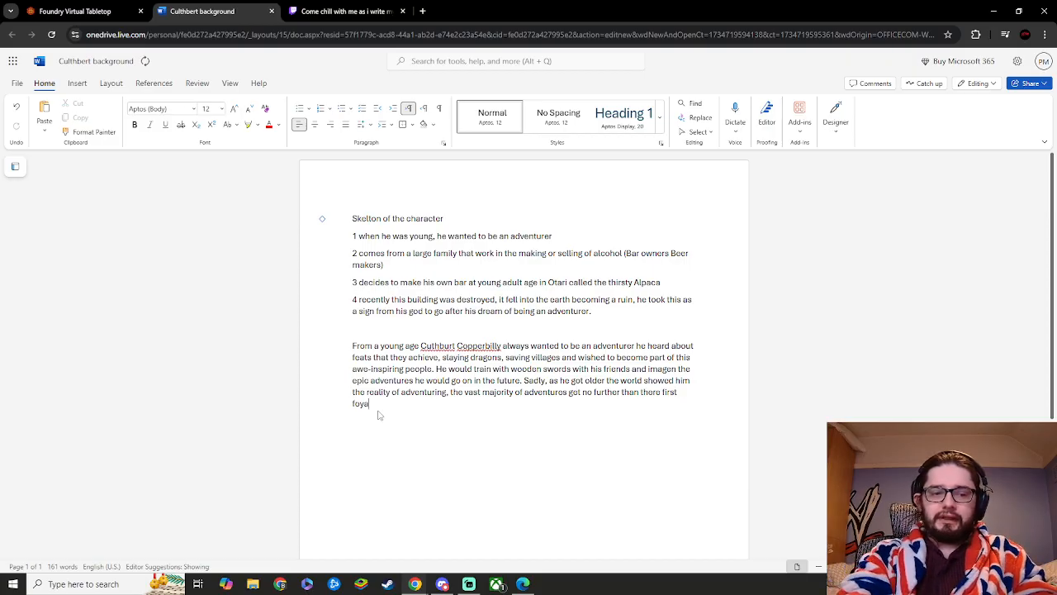
{"action": "type", "text": "ye"}
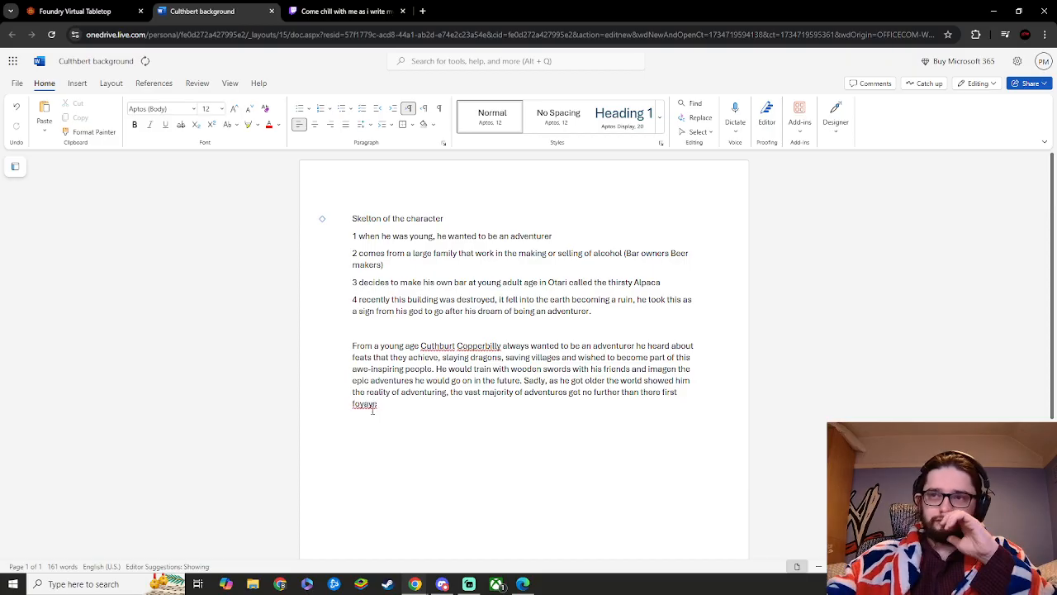
{"action": "left_click", "coordinate": [371, 406]}
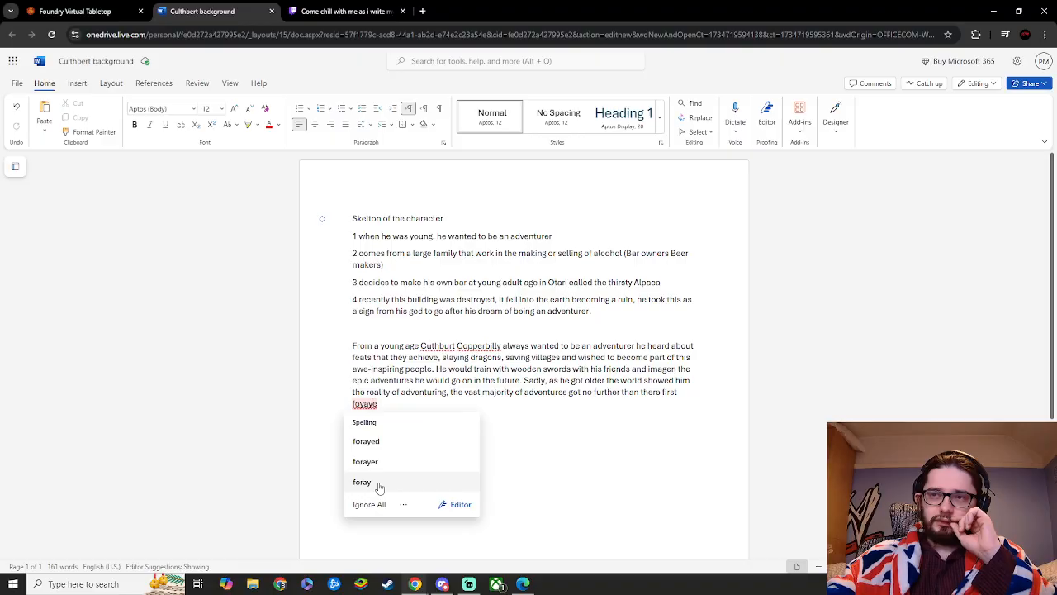
{"action": "left_click", "coordinate": [510, 406]}
{"action": "left_click", "coordinate": [376, 406]}
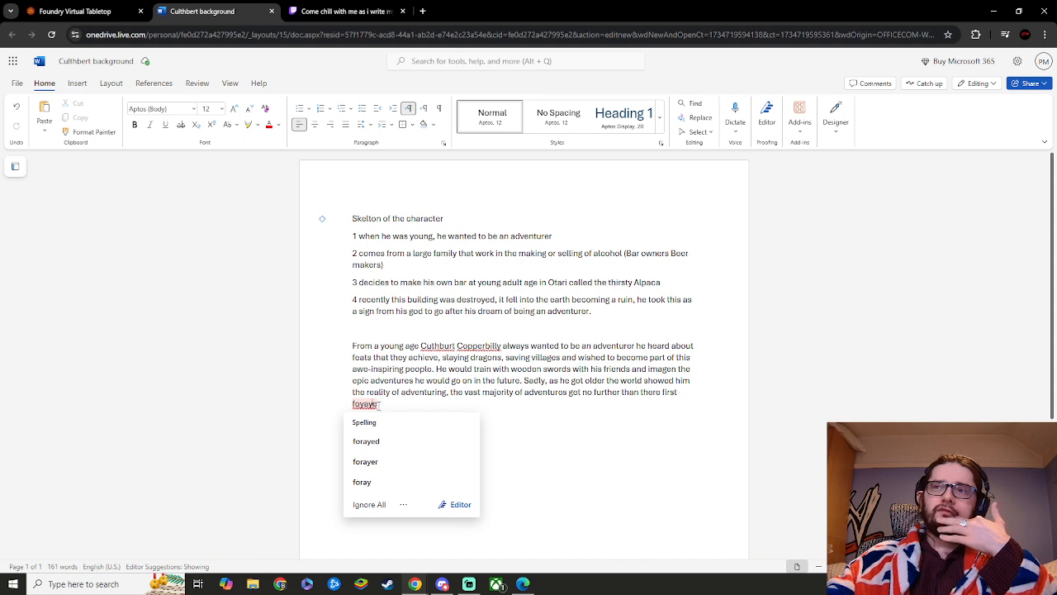
{"action": "left_click", "coordinate": [379, 404]}
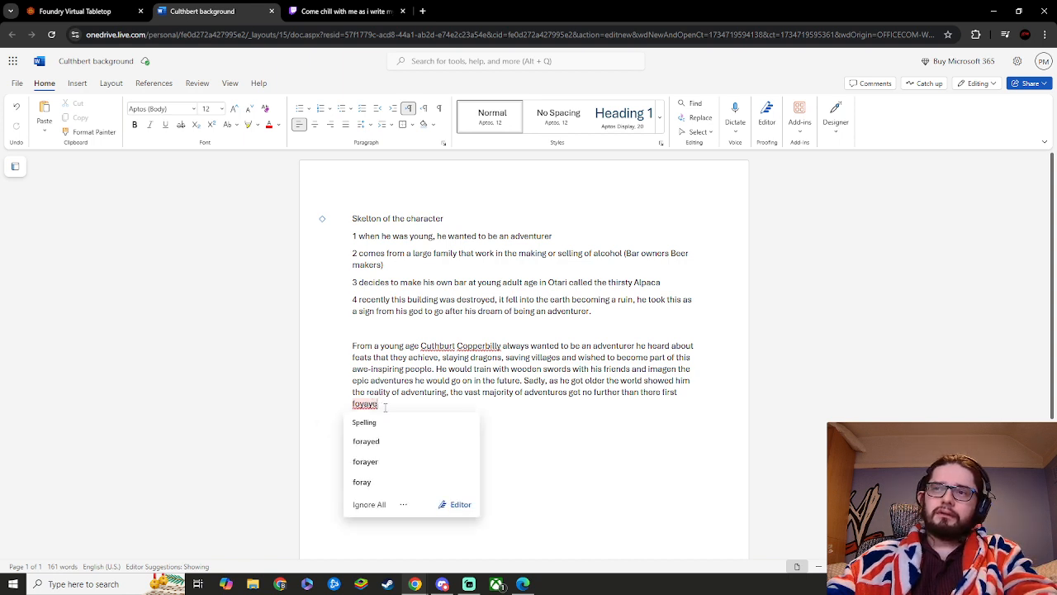
- Try respelling the last word as "foyae" and check the spelling suggestions for it
{"action": "key", "text": "BackSpace"}
{"action": "key", "text": "BackSpace"}
{"action": "key", "text": "BackSpace"}
{"action": "key", "text": "BackSpace"}
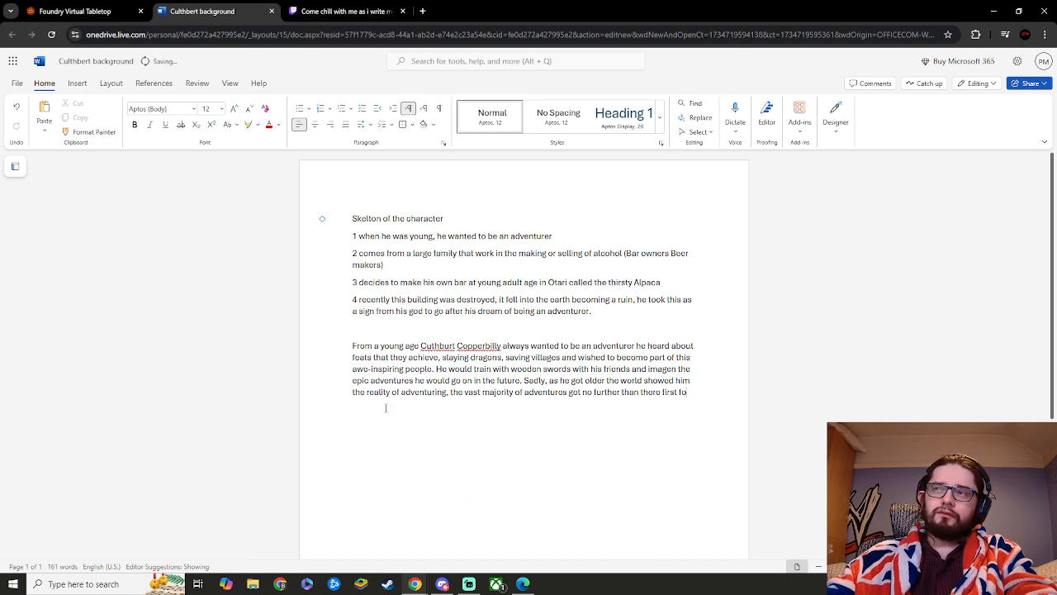
{"action": "type", "text": "yae"}
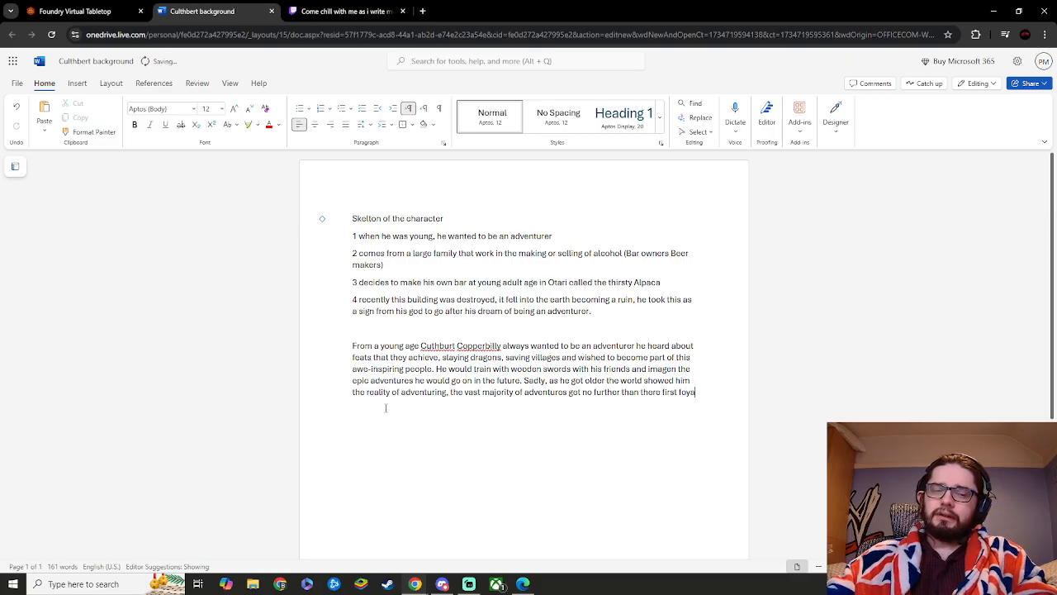
{"action": "left_click", "coordinate": [364, 411]}
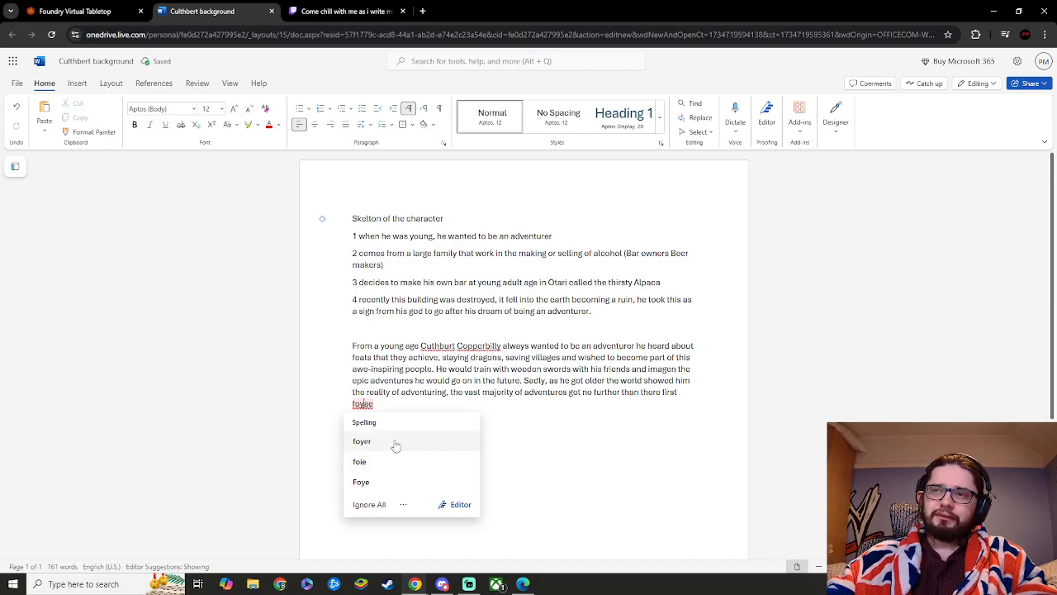
{"action": "left_click", "coordinate": [380, 405]}
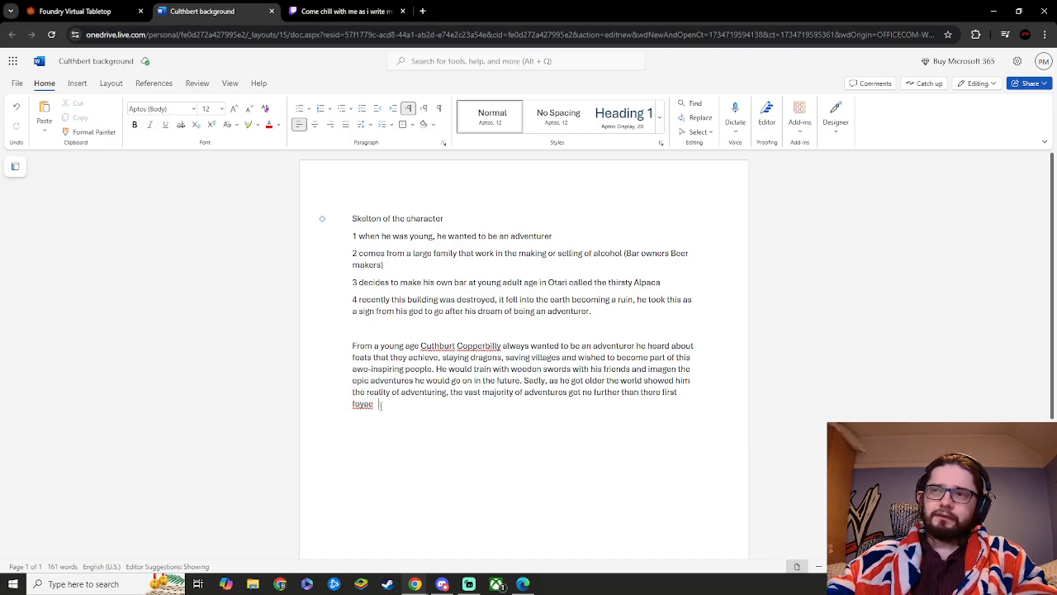
- Replace the last word after "there first" with "job"
{"action": "left_click", "coordinate": [380, 407]}
{"action": "key", "text": "BackSpace"}
{"action": "key", "text": "BackSpace"}
{"action": "key", "text": "BackSpace"}
{"action": "key", "text": "BackSpace"}
{"action": "key", "text": "BackSpace"}
{"action": "key", "text": "BackSpace"}
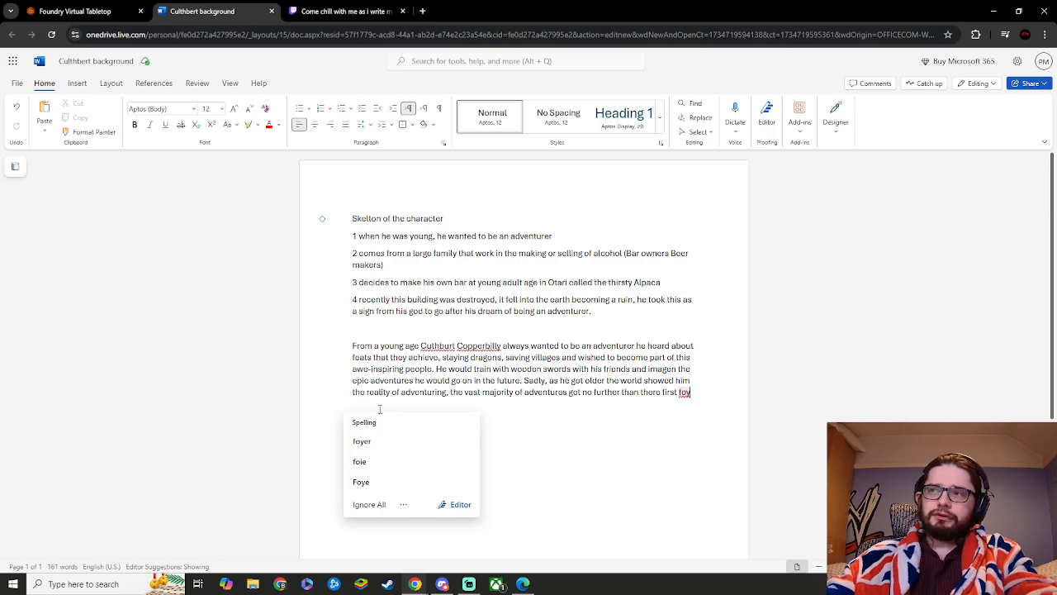
{"action": "type", "text": "job"}
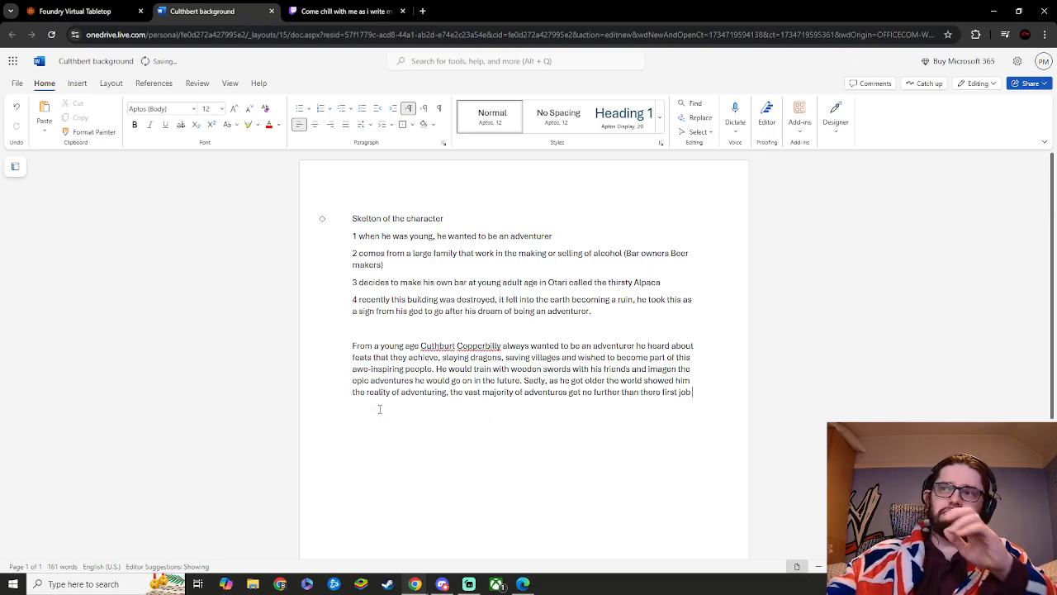
- Replay the Twitch recording briefly and continue the sentence with "before meeting their final end", accepting the spelling suggestion "their"
{"action": "left_click", "coordinate": [329, 11]}
{"action": "left_click", "coordinate": [365, 215]}
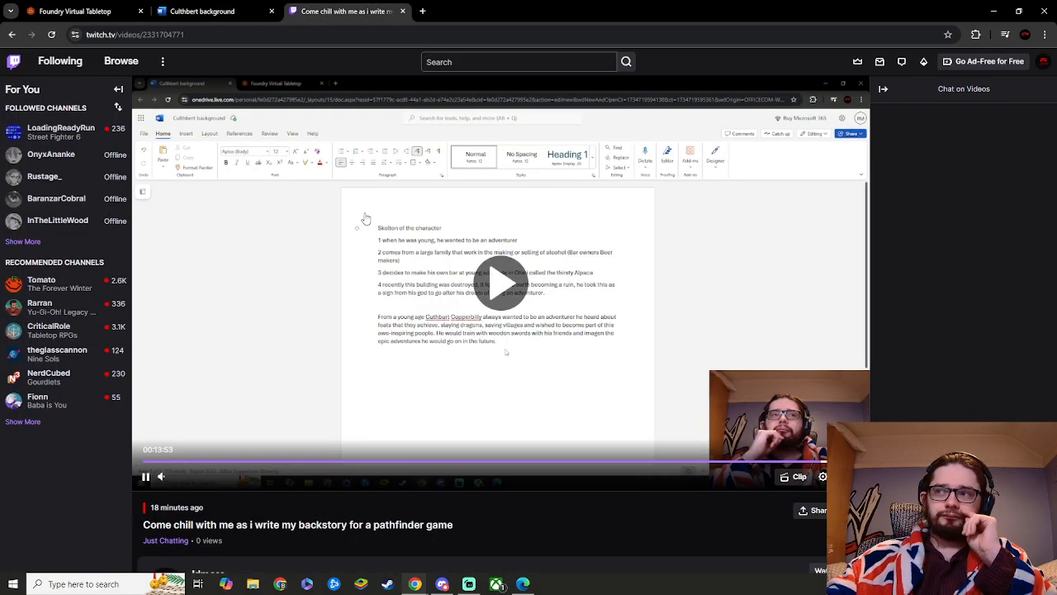
{"action": "left_click", "coordinate": [206, 10]}
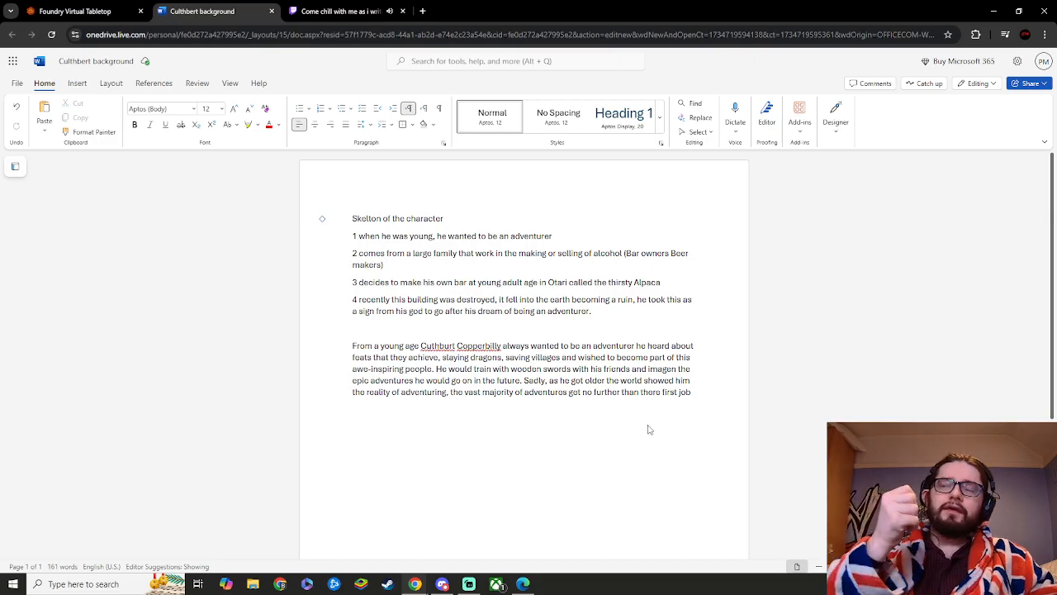
{"action": "type", "text": "befo"}
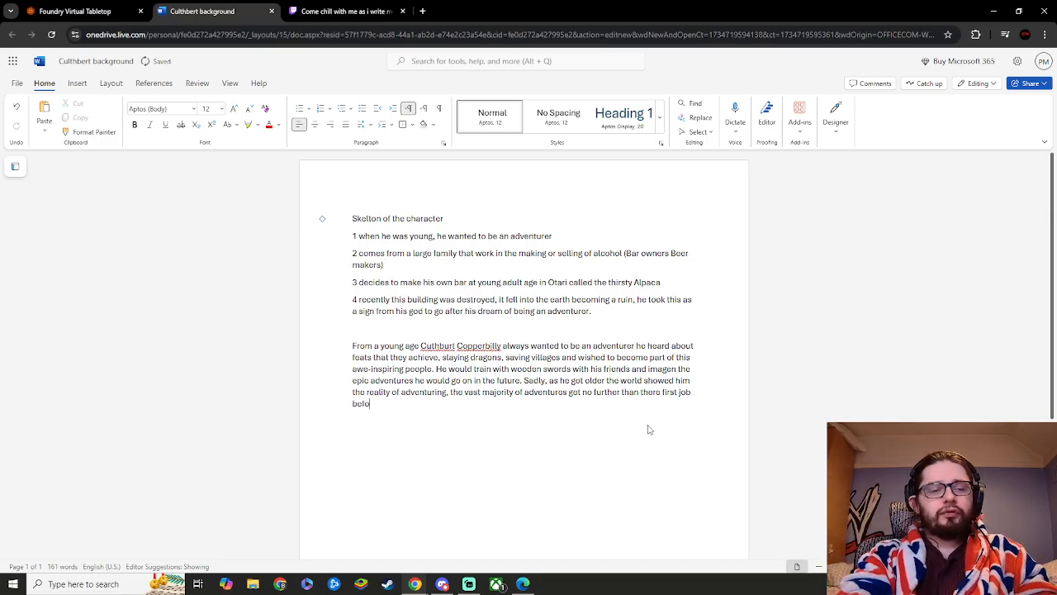
{"action": "type", "text": "re me"}
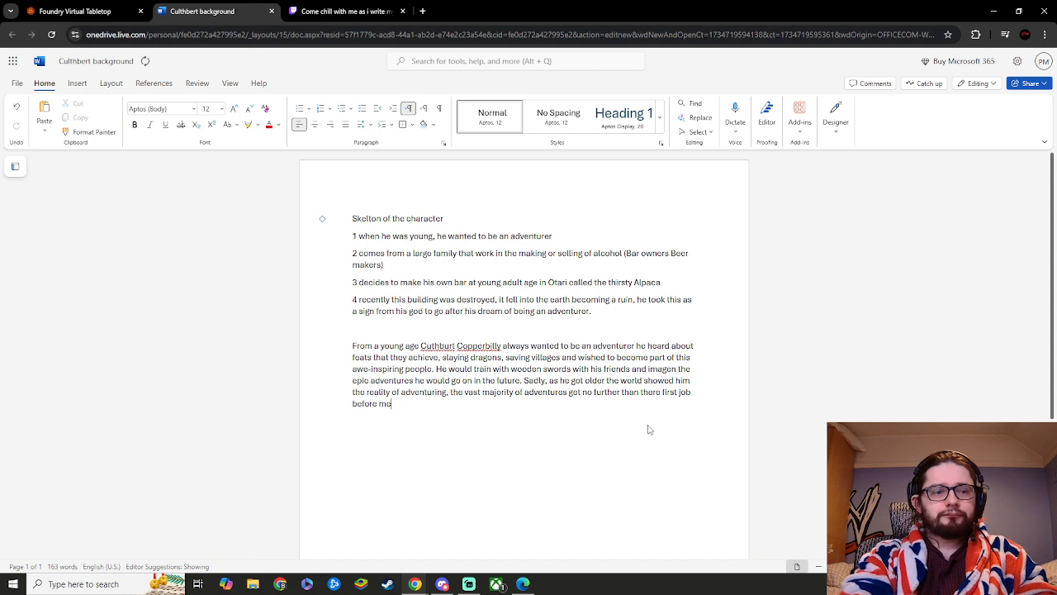
{"action": "type", "text": "tteting thier "}
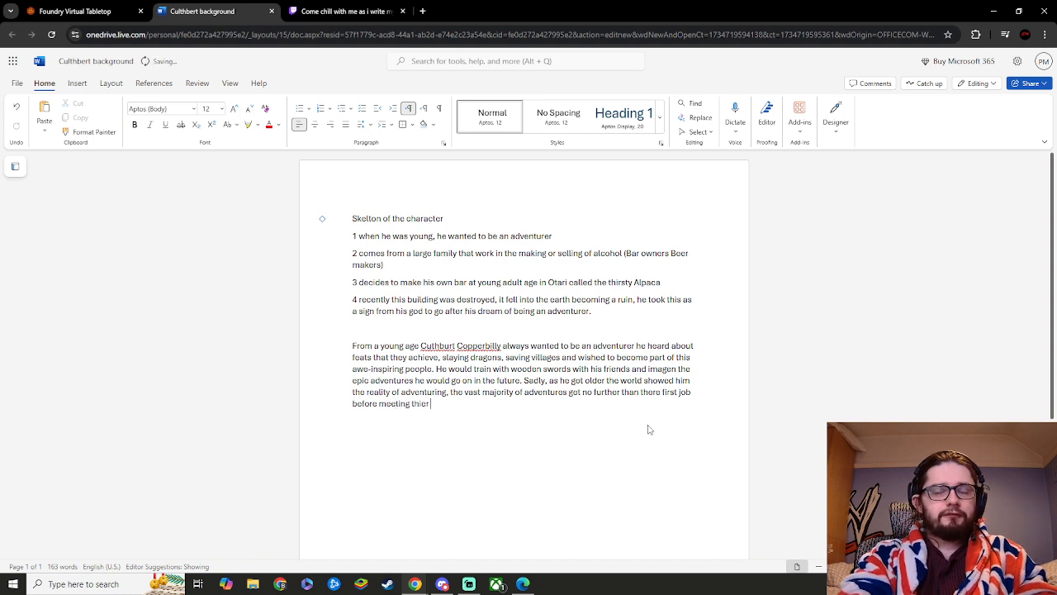
{"action": "type", "text": "final"}
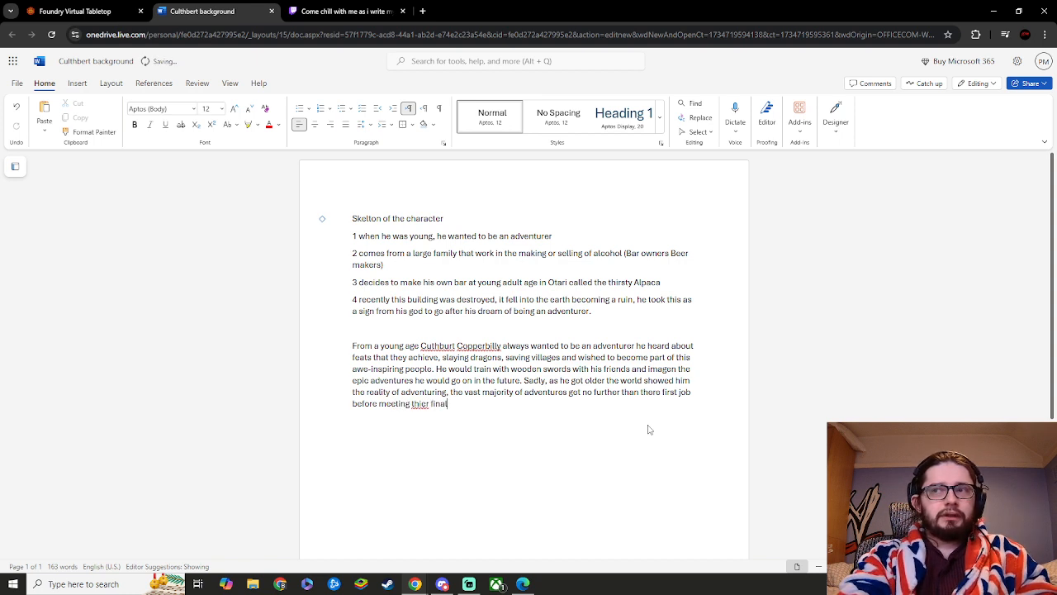
{"action": "type", "text": " end"}
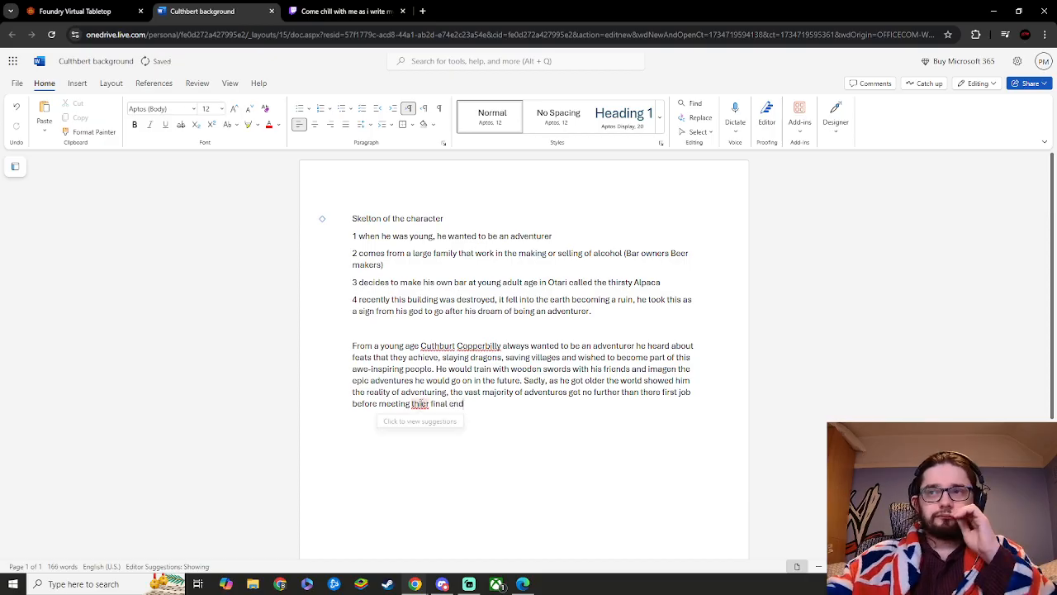
{"action": "left_click", "coordinate": [420, 404]}
{"action": "left_click", "coordinate": [421, 438]}
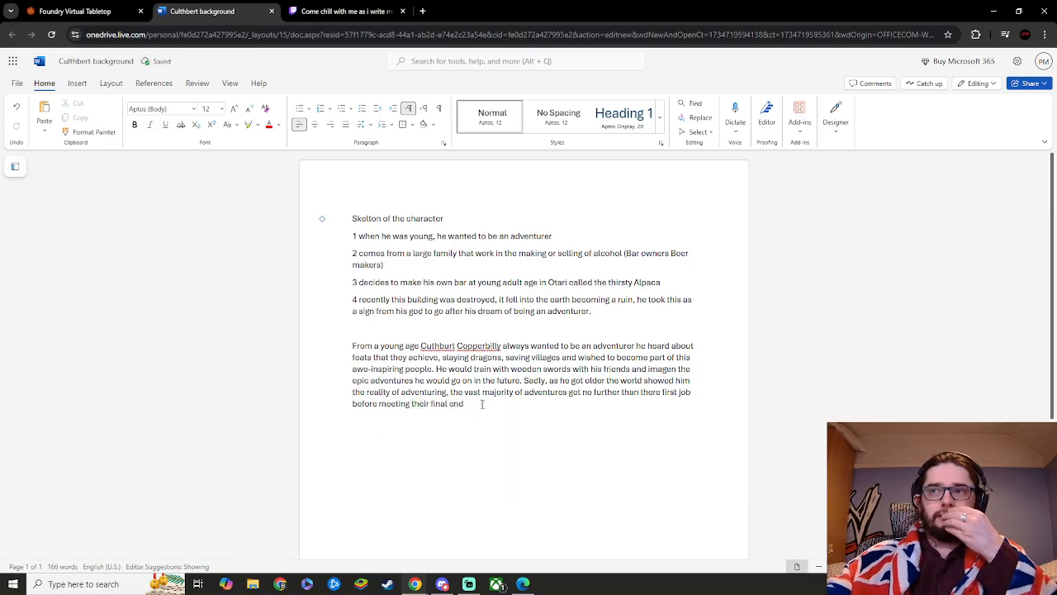
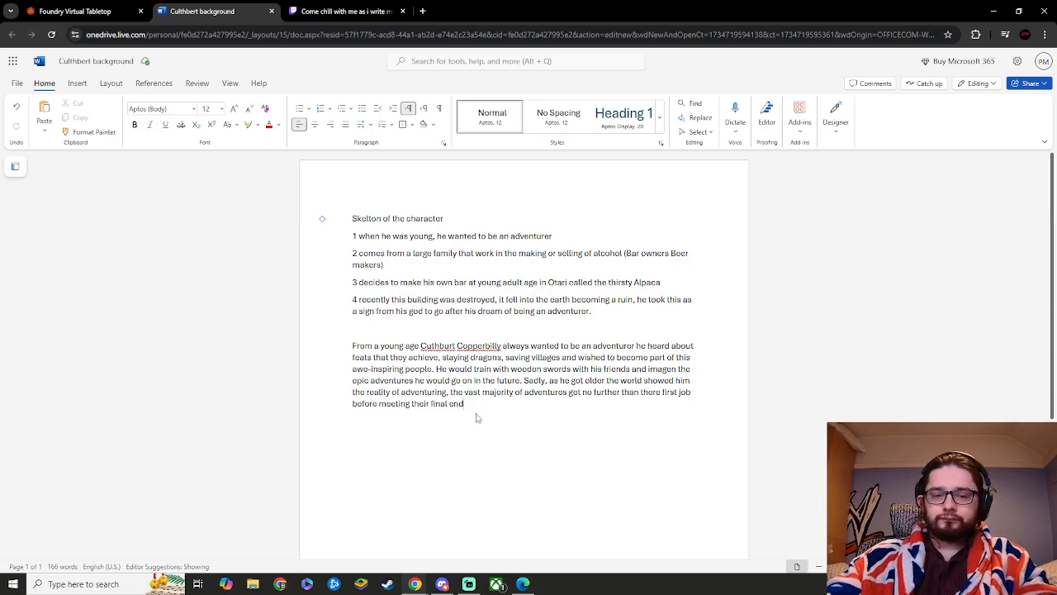
- End the sentence after "final end" with a period and begin a new one with "This combained with the insistence of"
{"action": "type", "text": ". This"}
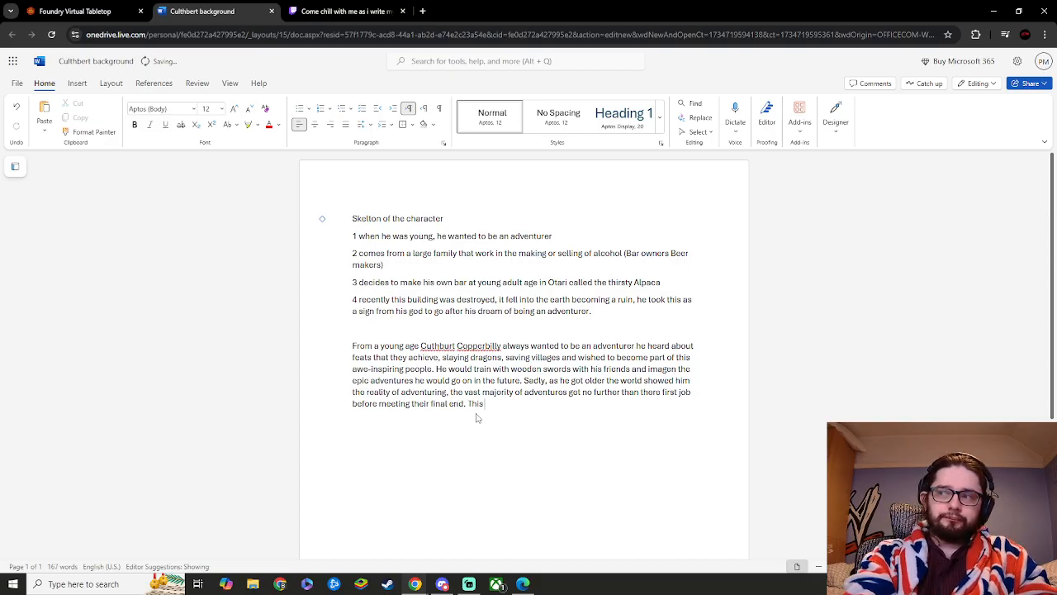
{"action": "type", "text": " c"}
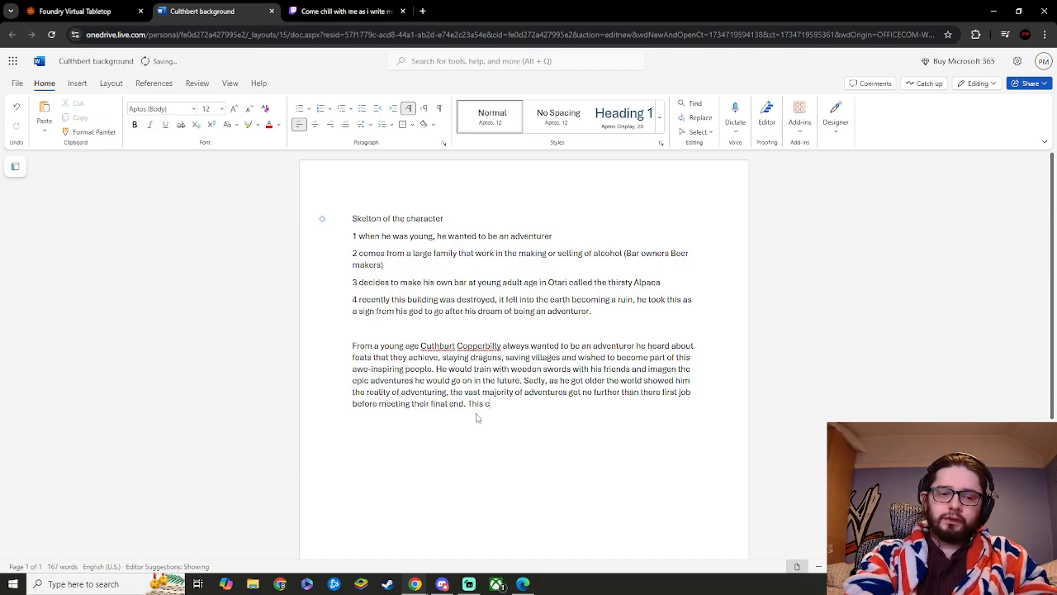
{"action": "type", "text": "ombained"}
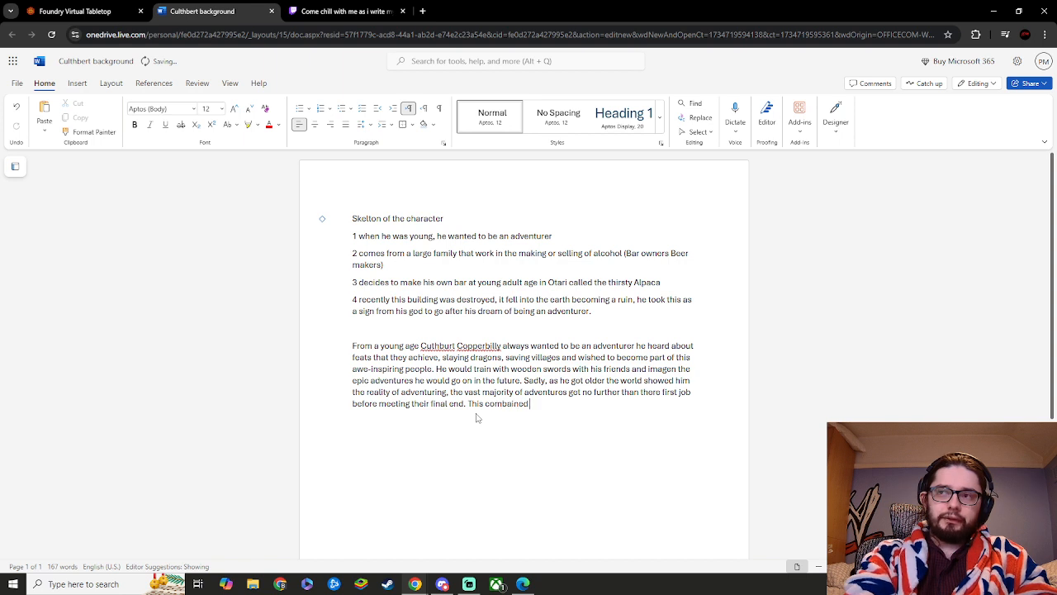
{"action": "type", "text": " with the in"}
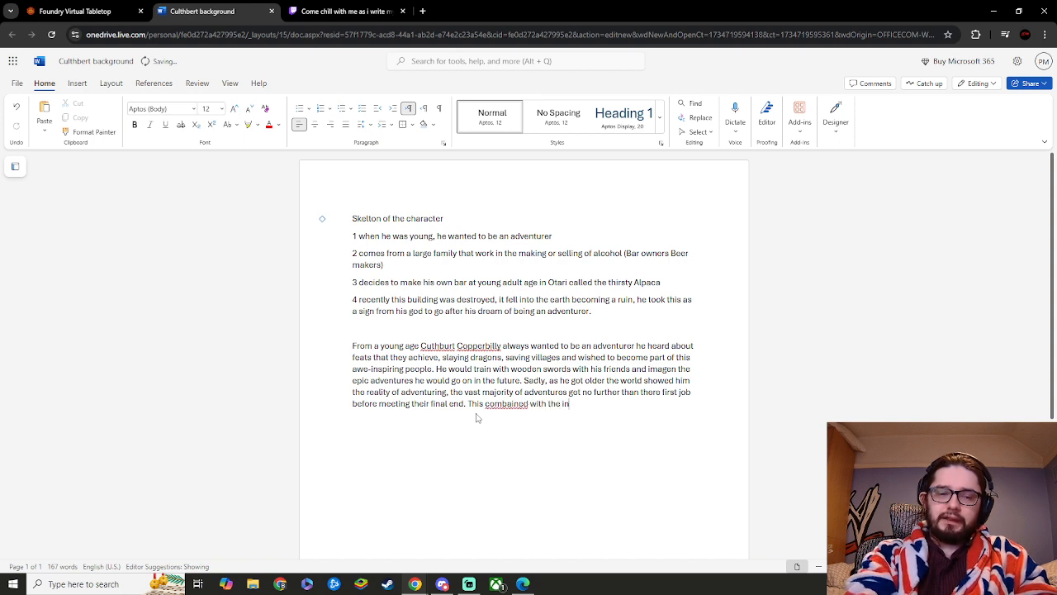
{"action": "type", "text": "sist"}
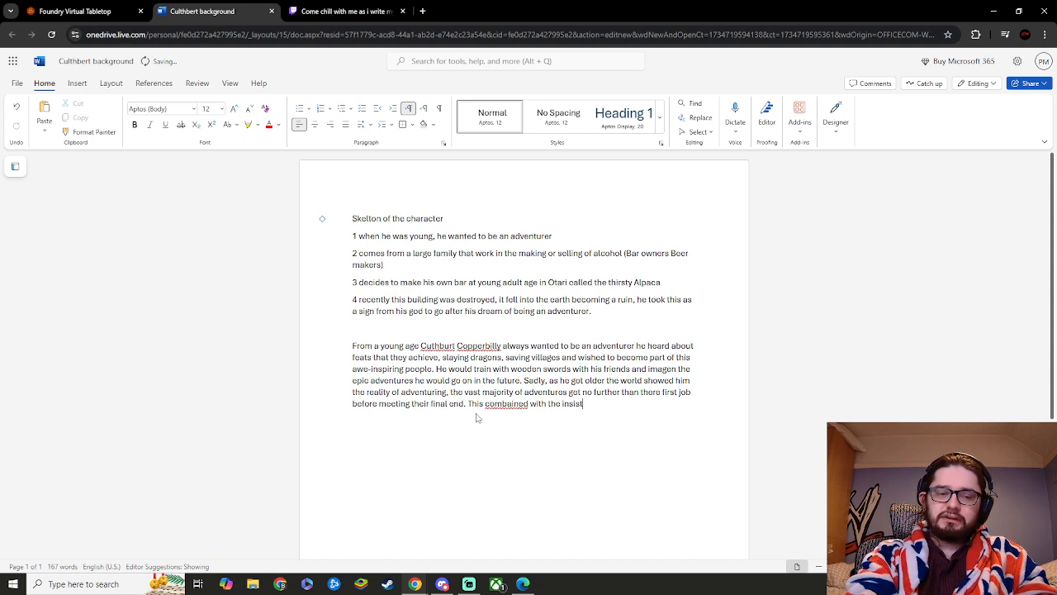
{"action": "type", "text": "ence of "}
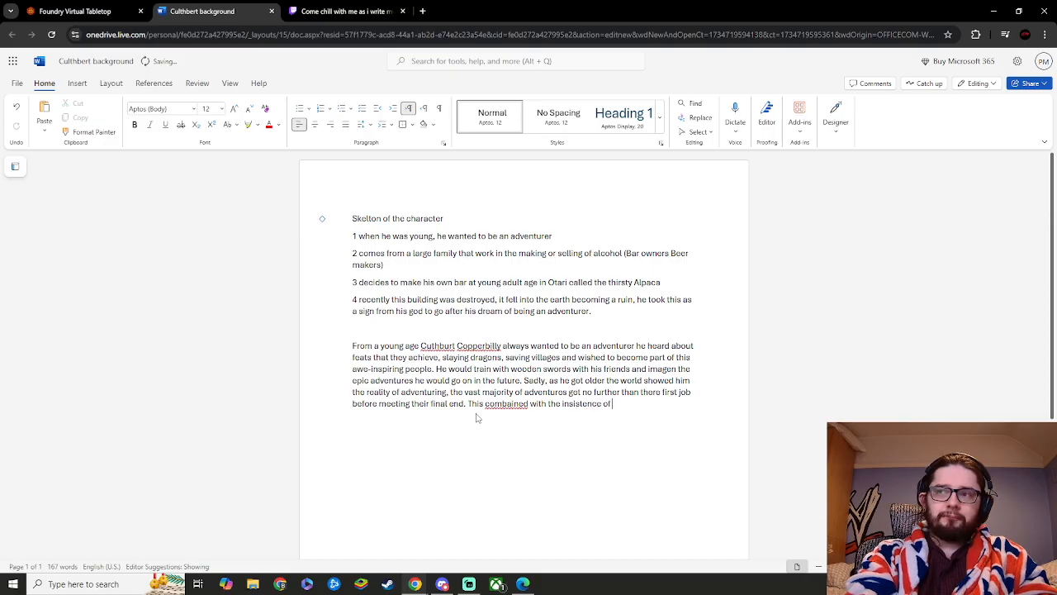
- Continue the sentence with "his family meant that"
{"action": "type", "text": "his "}
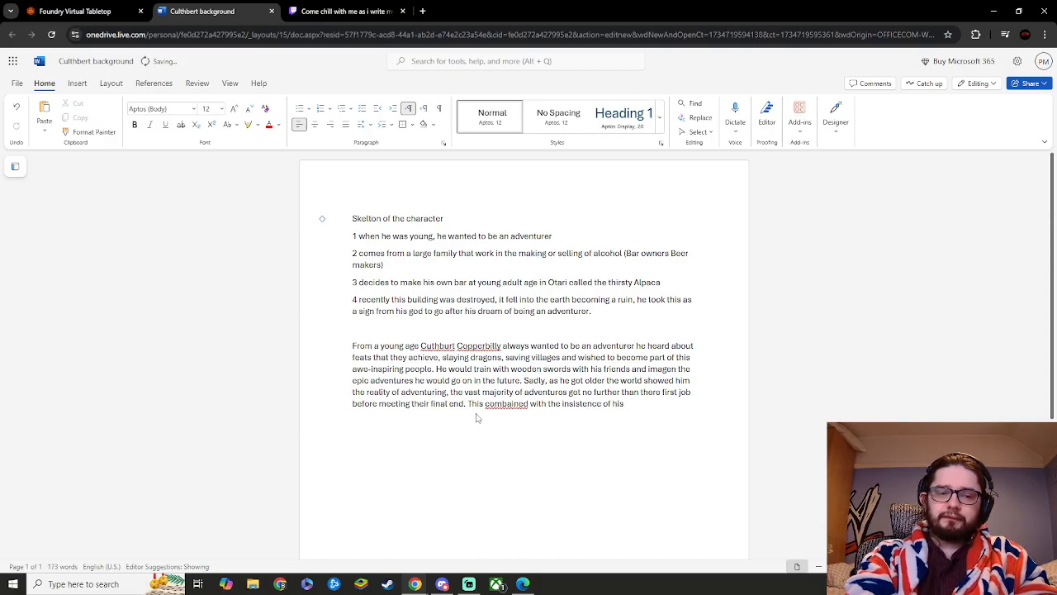
{"action": "type", "text": "fai"}
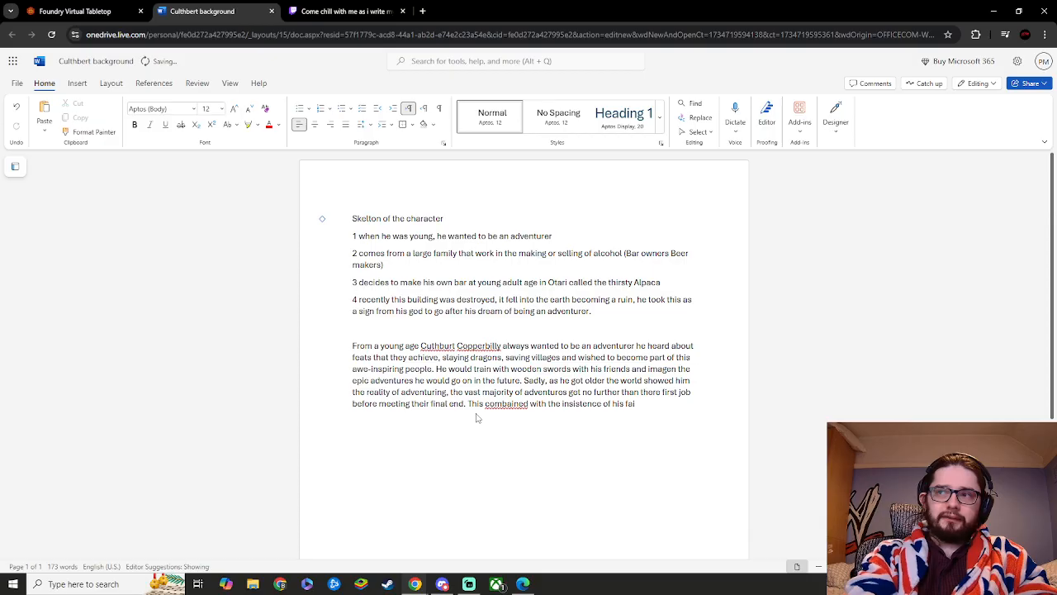
{"action": "key", "text": "BackSpace"}
{"action": "type", "text": "mily me"}
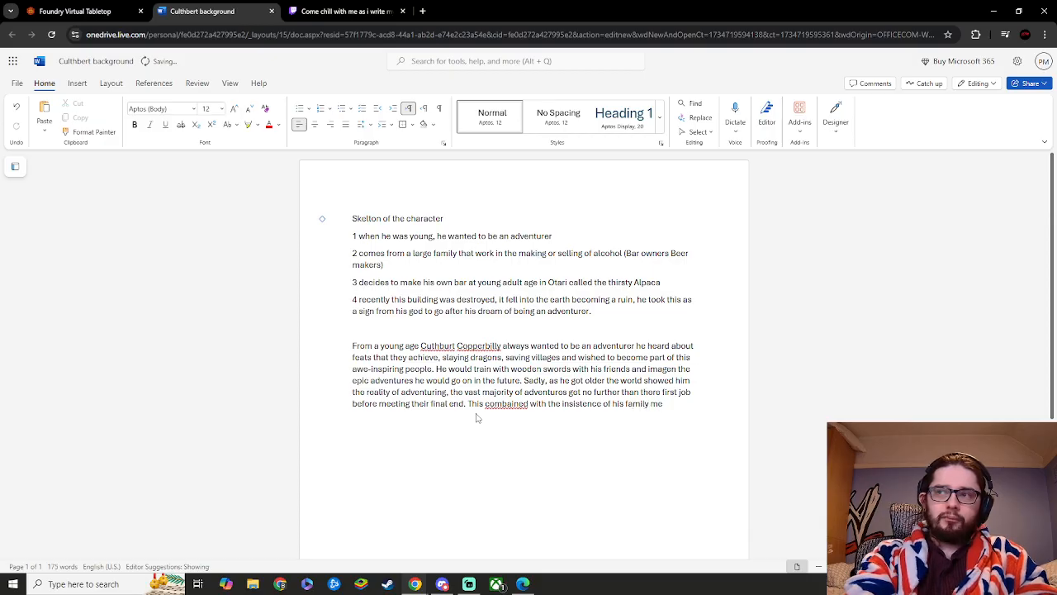
{"action": "type", "text": "ant the"}
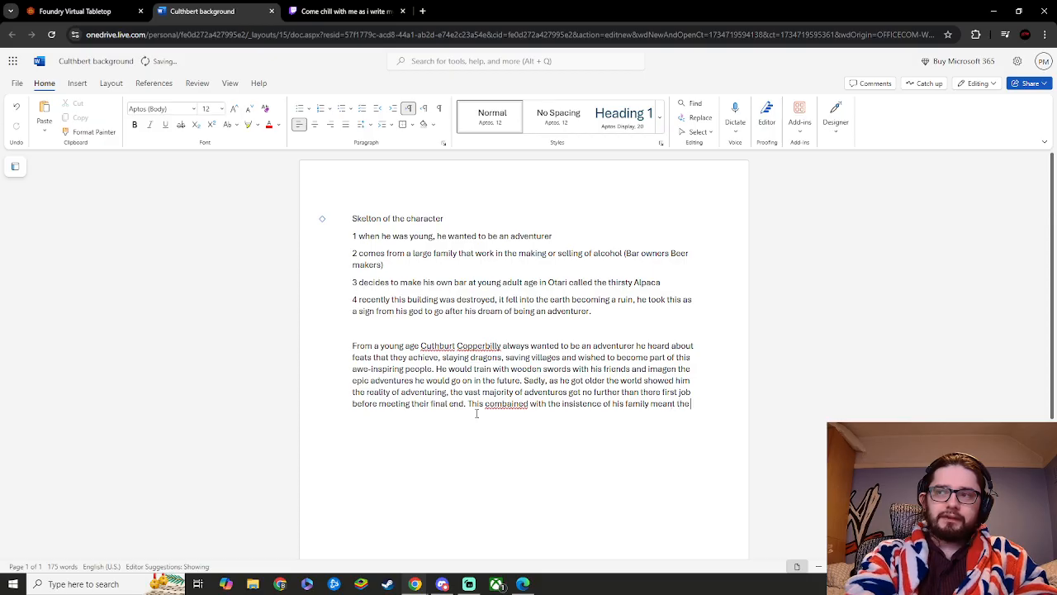
{"action": "key", "text": "BackSpace"}
{"action": "type", "text": "at "}
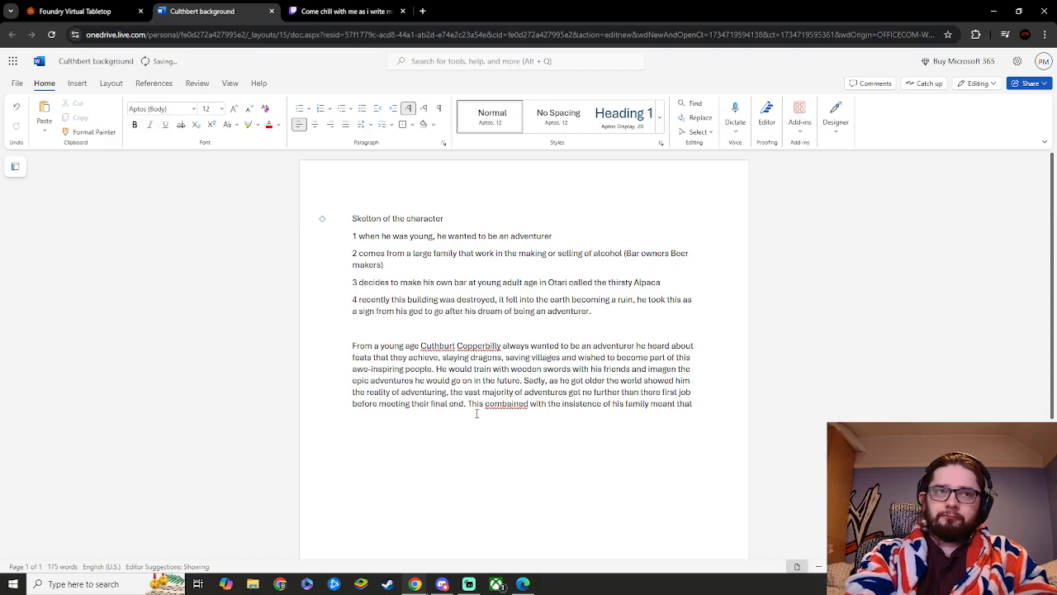
{"action": "type", "text": "the dre"}
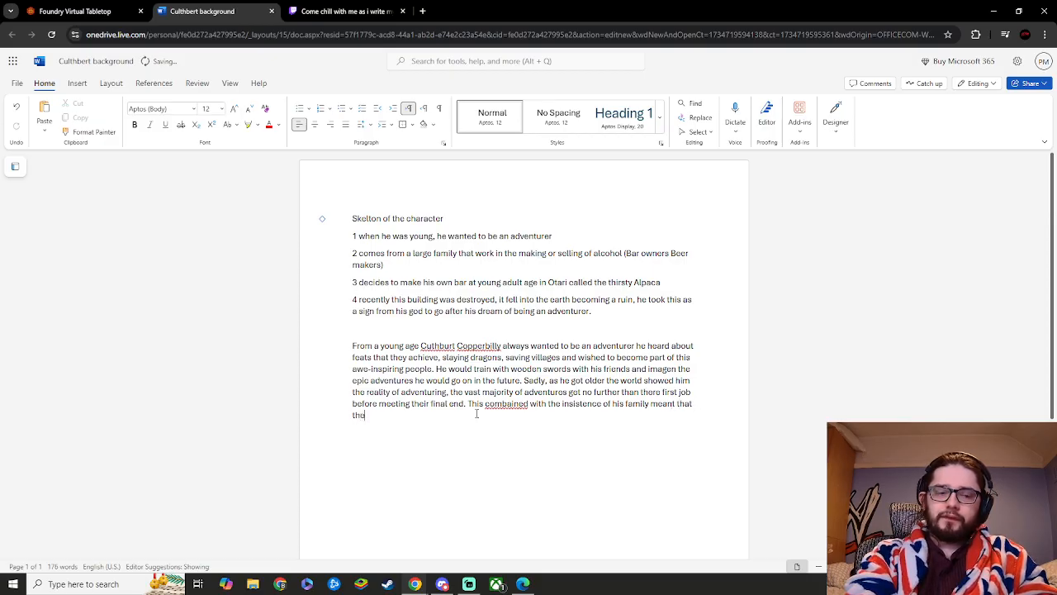
{"action": "key", "text": "BackSpace"}
{"action": "key", "text": "BackSpace"}
{"action": "key", "text": "BackSpace"}
{"action": "key", "text": "BackSpace"}
{"action": "key", "text": "BackSpace"}
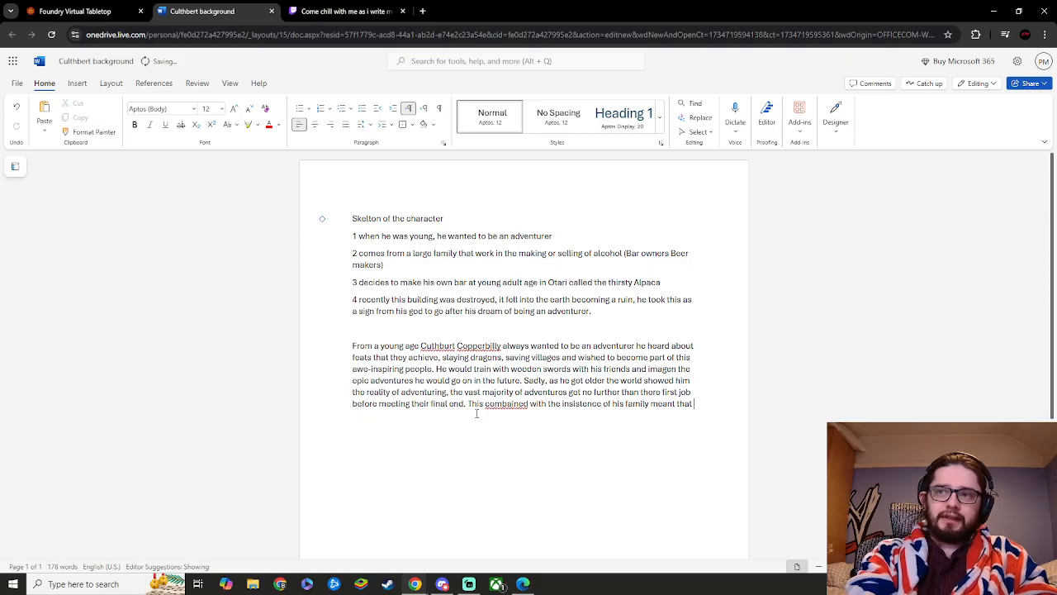
- Finish the sentence after "meant that" with "his childhood dream was quickly lost to him."
{"action": "type", "text": "his"}
{"action": "type", "text": "child"}
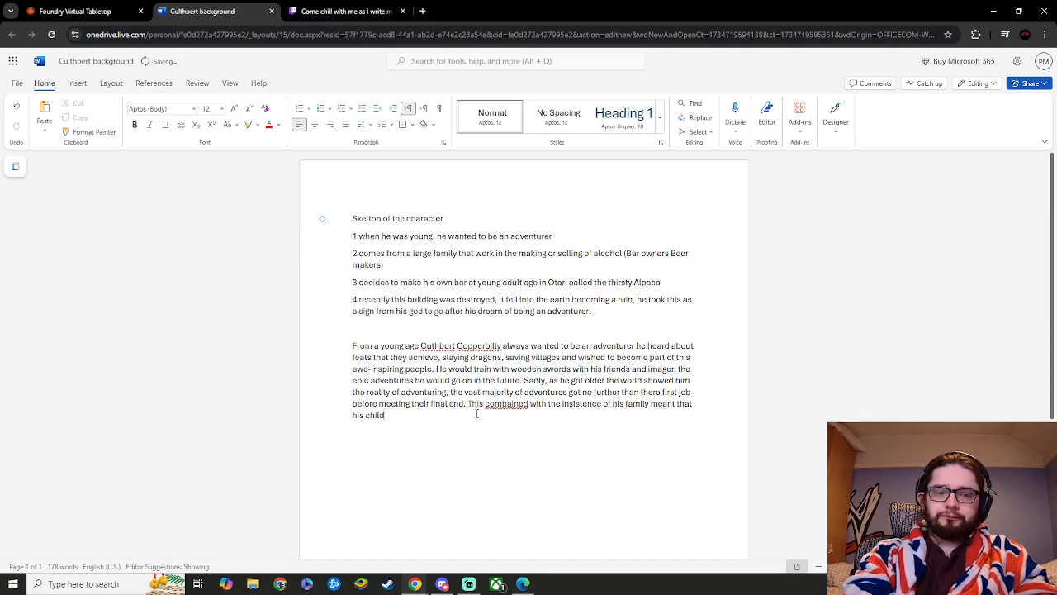
{"action": "type", "text": "hood"}
{"action": "key", "text": "BackSpace"}
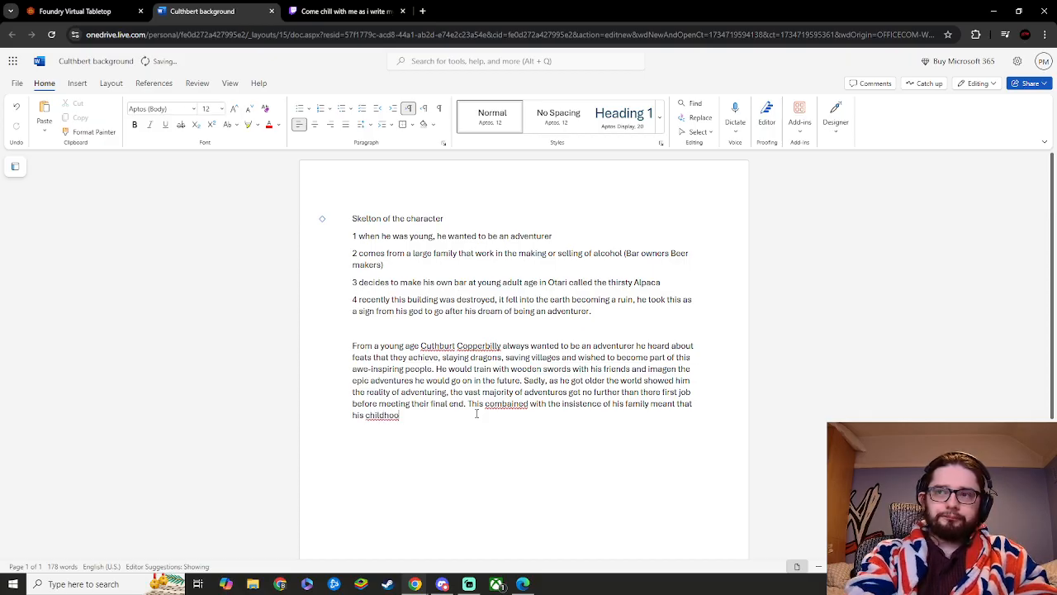
{"action": "type", "text": "d"}
{"action": "type", "text": " dr"}
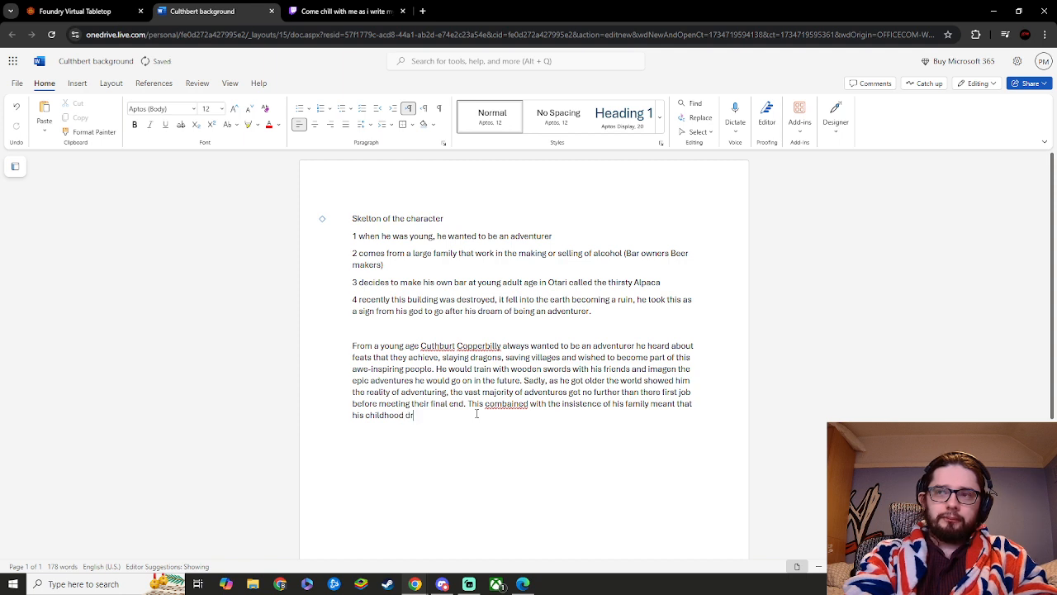
{"action": "type", "text": "eam was"}
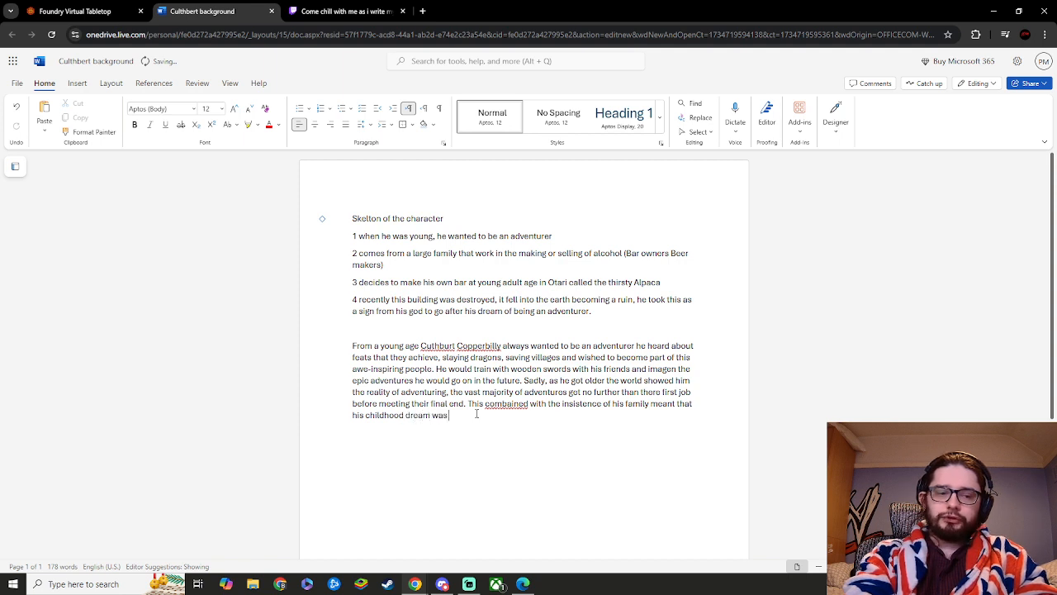
{"action": "type", "text": " quickly"}
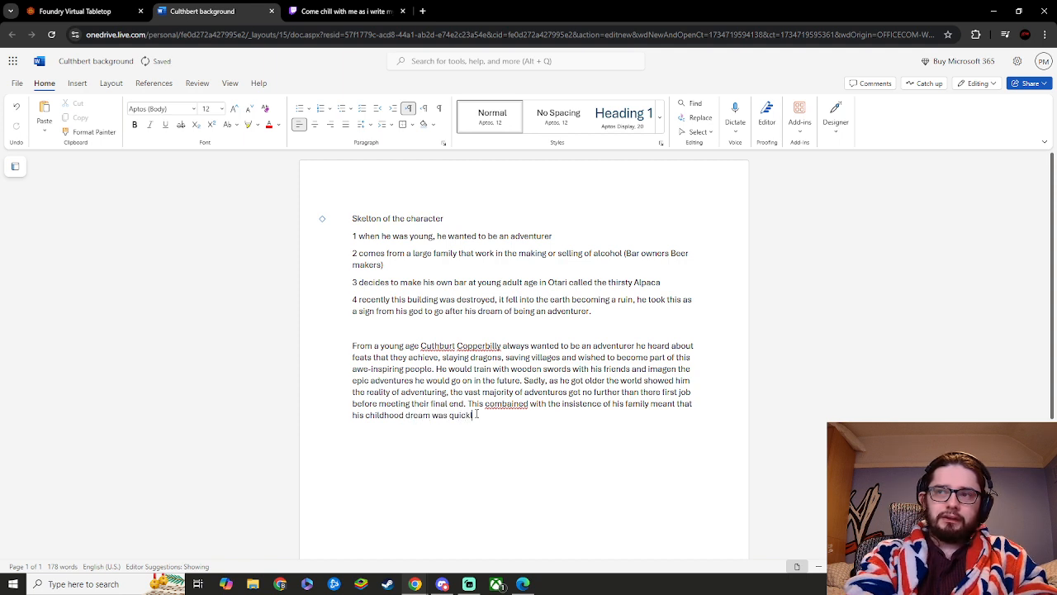
{"action": "type", "text": " lost t"}
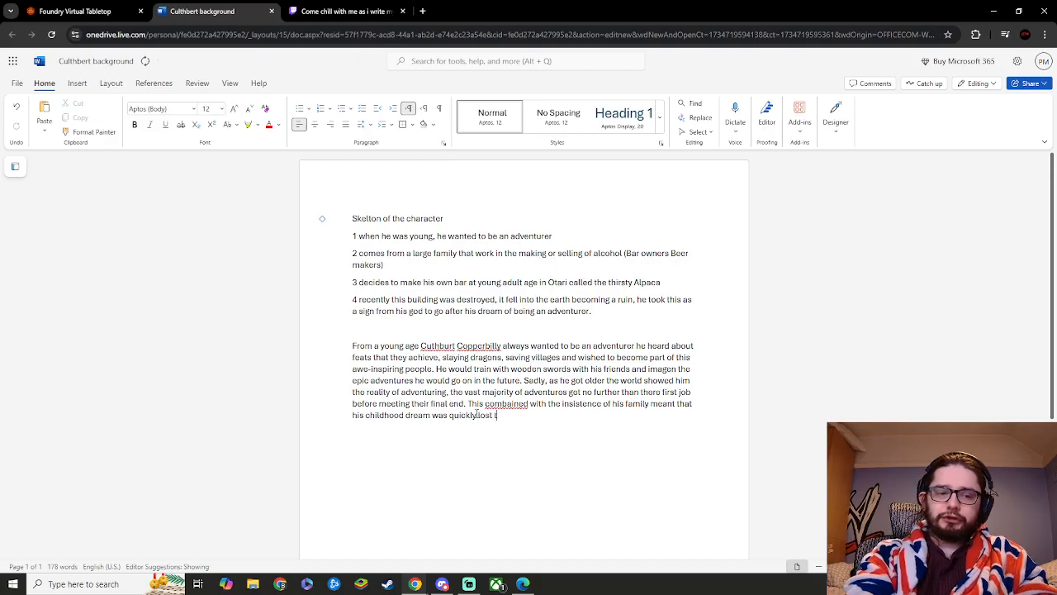
{"action": "type", "text": "o him."}
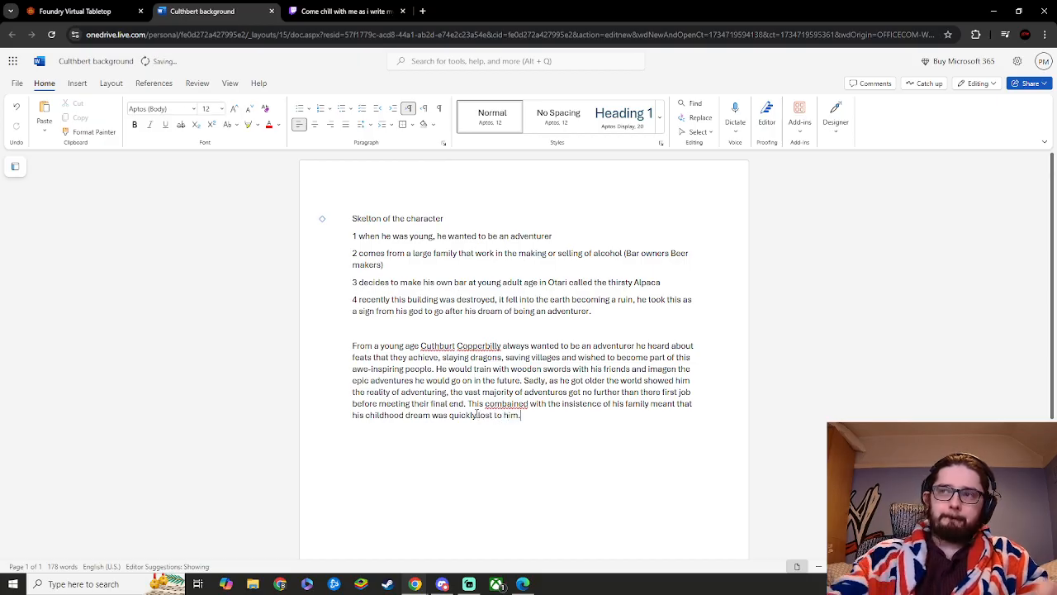
- Correct the misspelled "combained" to the suggested "combined" and return to the end of the paragraph
{"action": "left_click", "coordinate": [504, 404]}
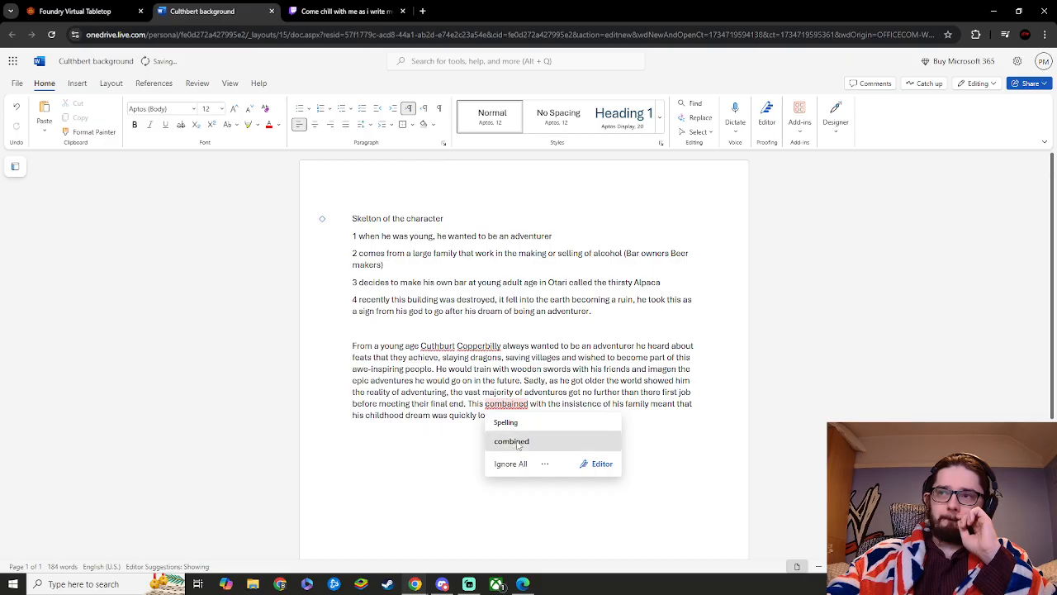
{"action": "left_click", "coordinate": [510, 439]}
{"action": "left_click", "coordinate": [539, 415]}
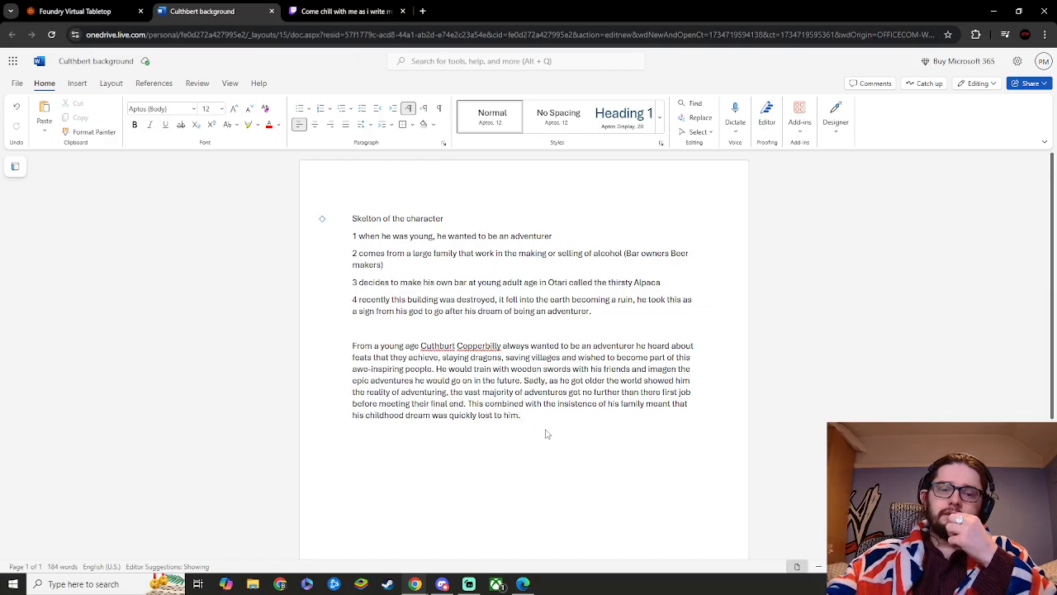
- Start the next sentence with "Instead he" and accept the suggested comma after "Instead"
{"action": "type", "text": "Ins"}
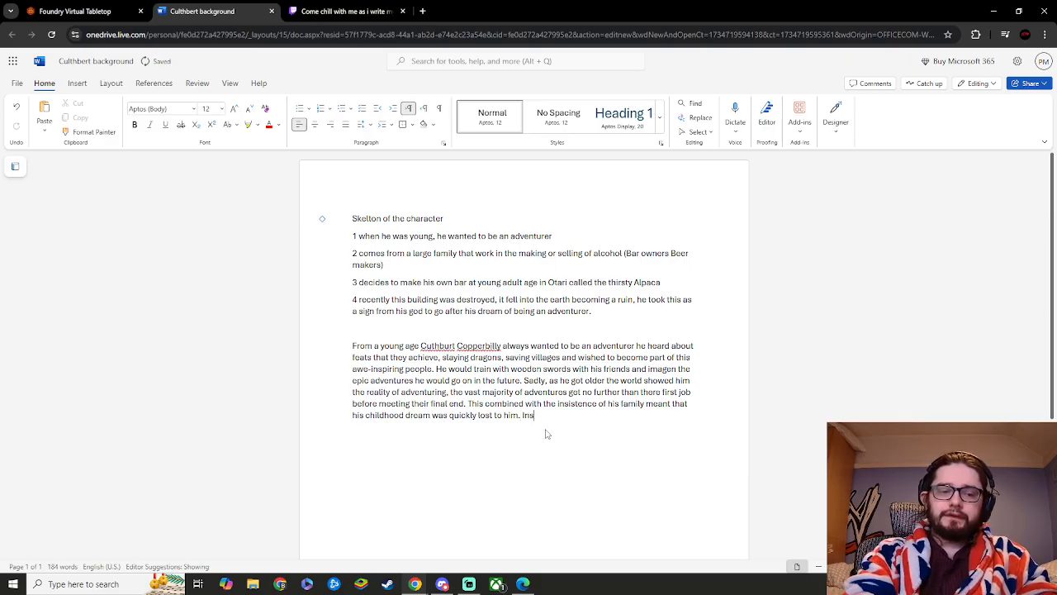
{"action": "type", "text": "tead he"}
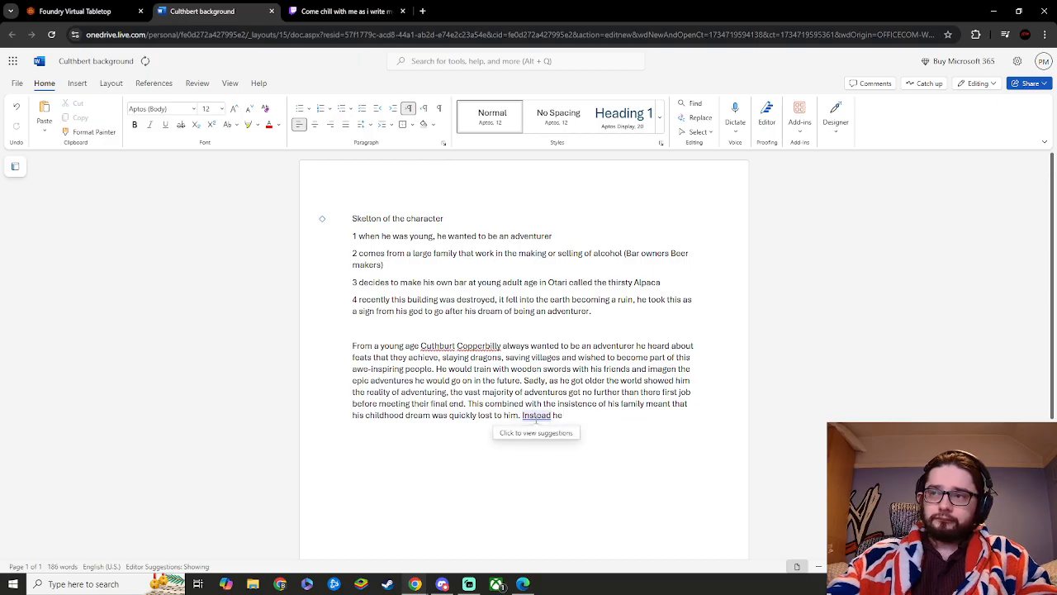
{"action": "left_click", "coordinate": [535, 416]}
{"action": "left_click", "coordinate": [490, 461]}
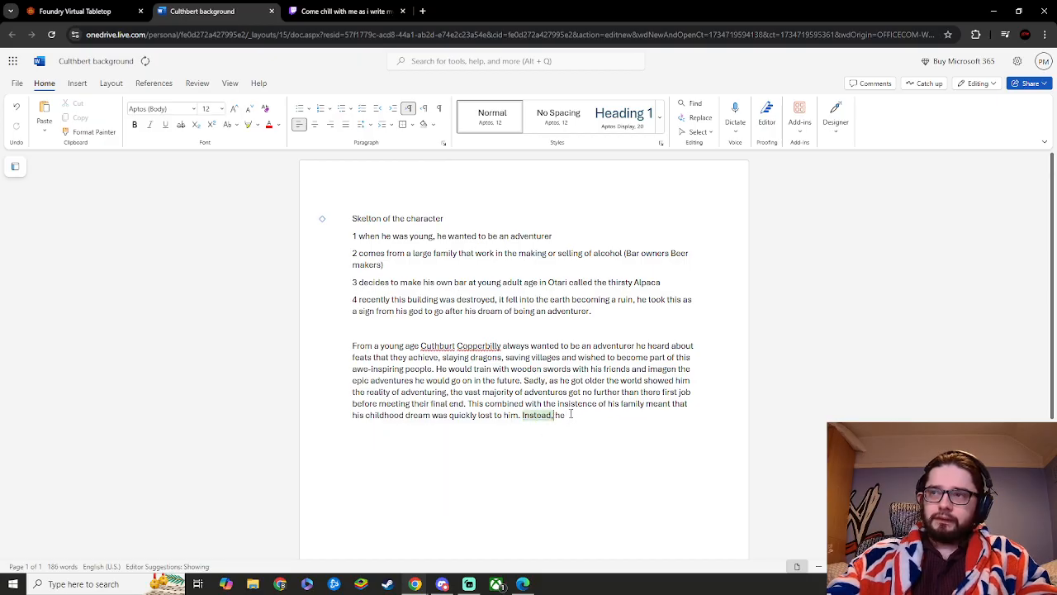
{"action": "left_click", "coordinate": [567, 418]}
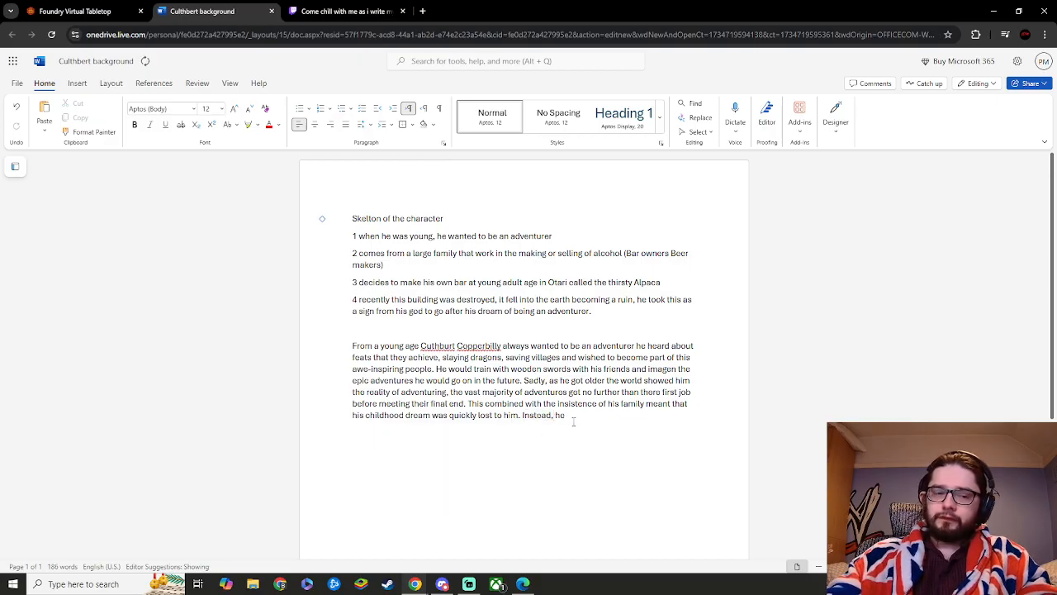
- Continue the sentence after "Instead, he" with "followed in his large families", using the suggested spelling for "families"
{"action": "type", "text": "followed"}
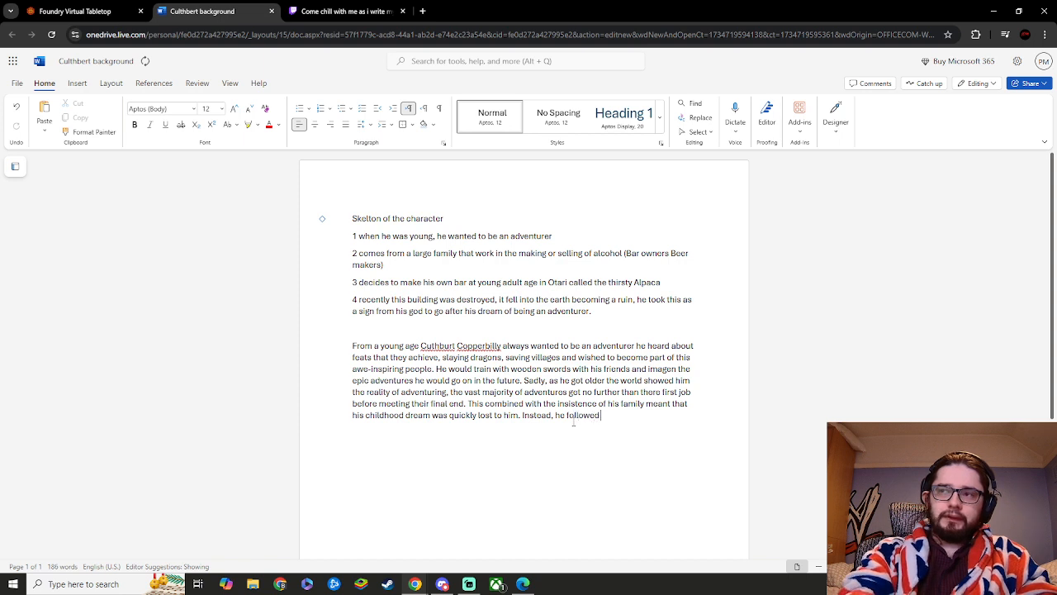
{"action": "type", "text": " in his large da"}
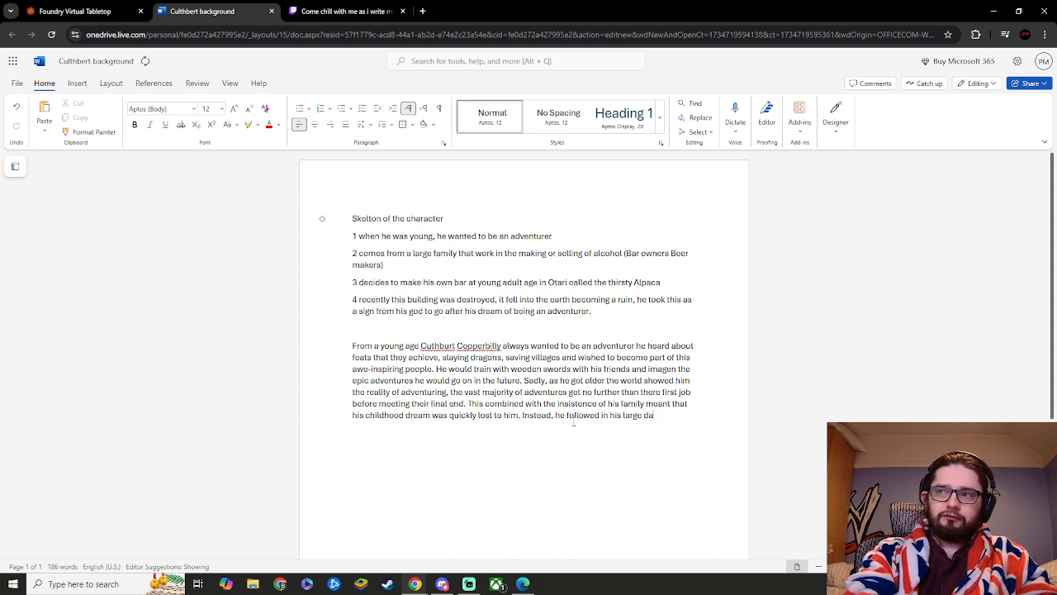
{"action": "key", "text": "BackSpace"}
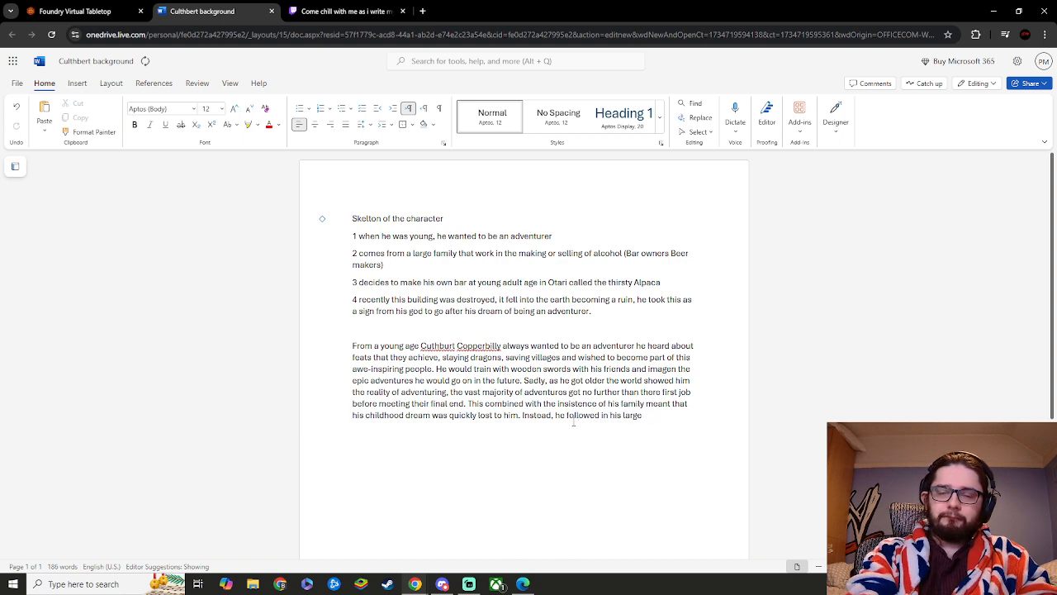
{"action": "type", "text": "faimily"}
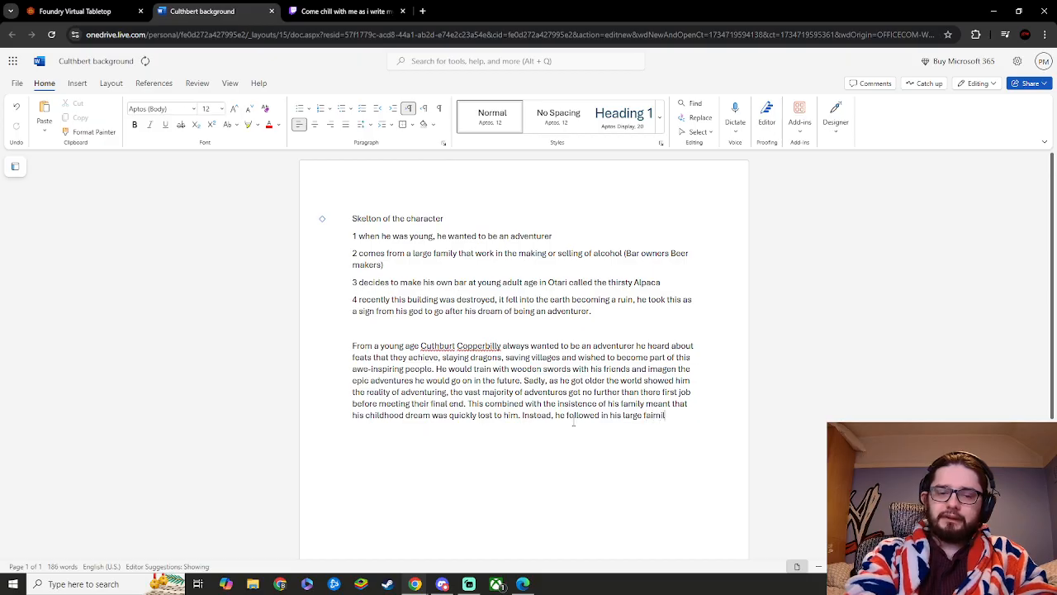
{"action": "type", "text": "ies"}
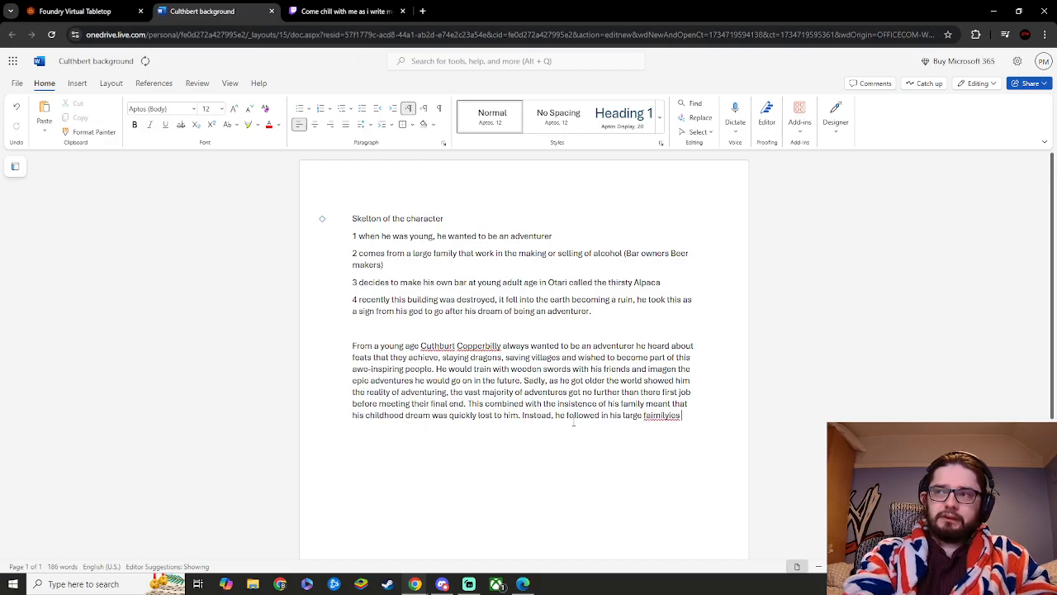
{"action": "right_click", "coordinate": [660, 423]}
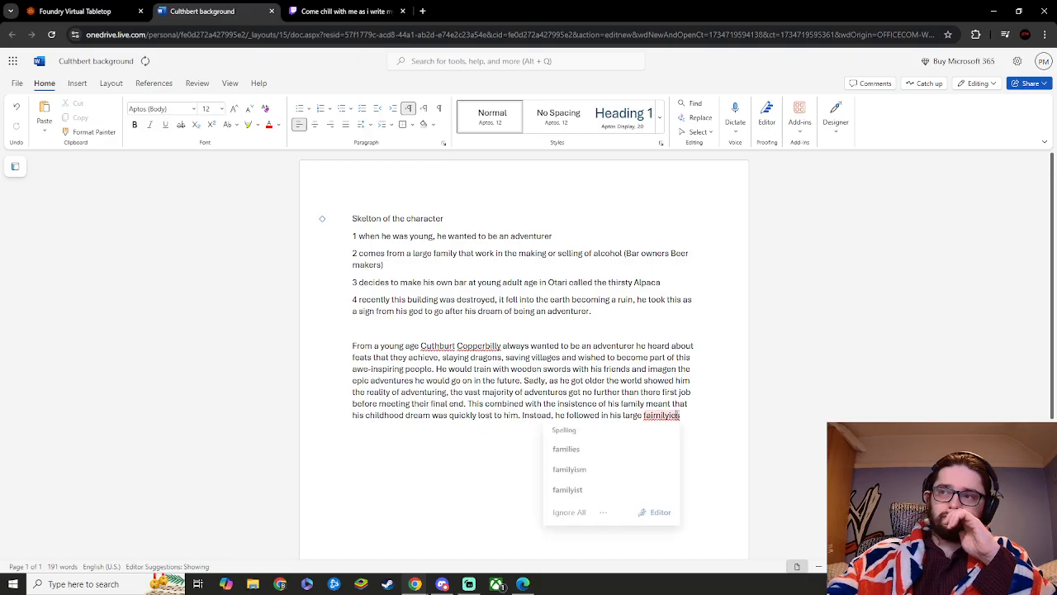
{"action": "left_click", "coordinate": [633, 446]}
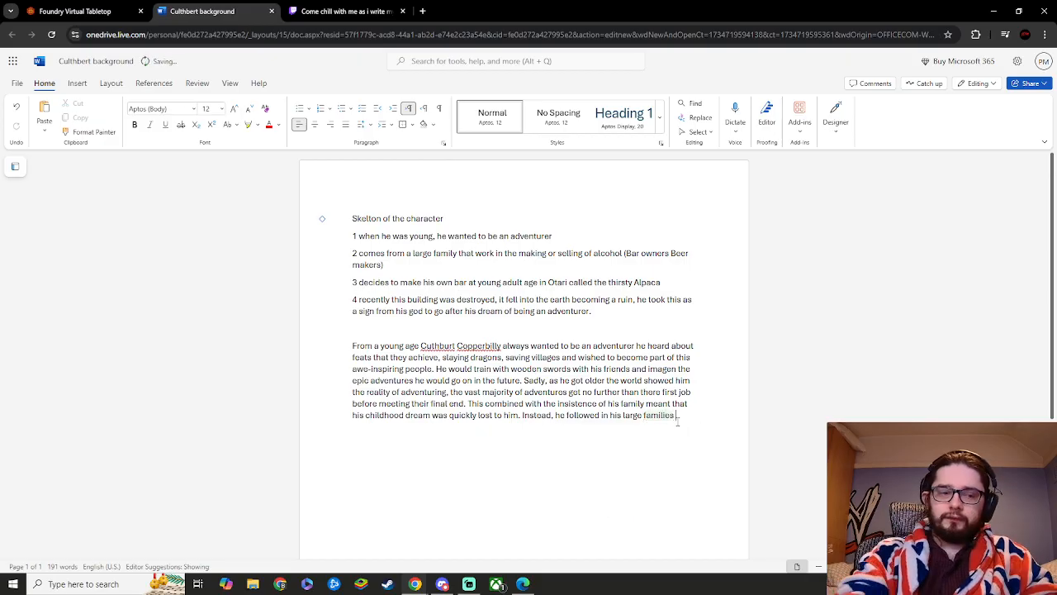
- Continue the sentence after "families" with "footsteeps and became a manger of"
{"action": "type", "text": "foota"}
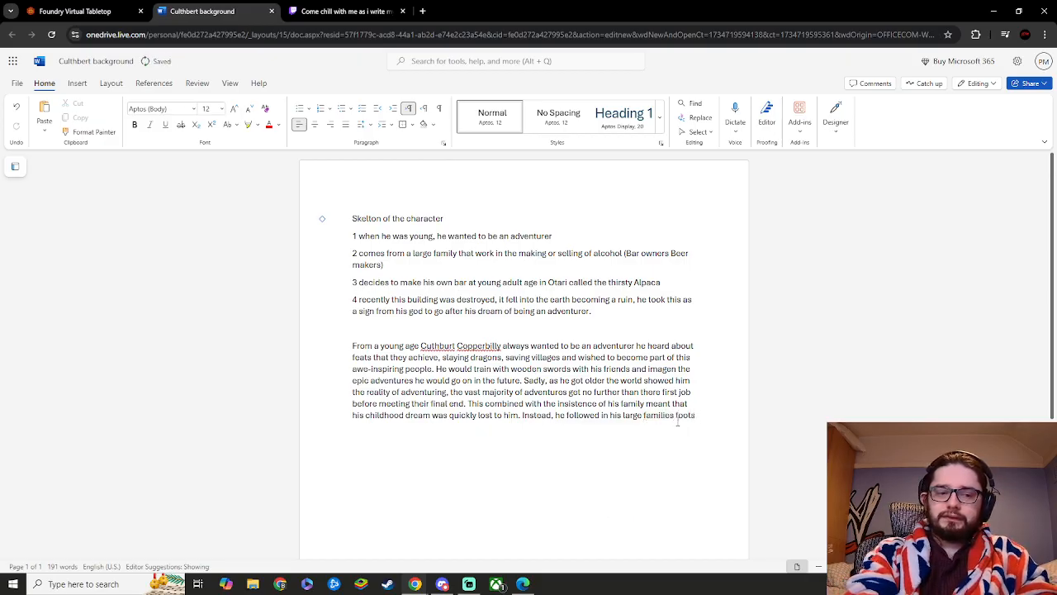
{"action": "type", "text": "teo"}
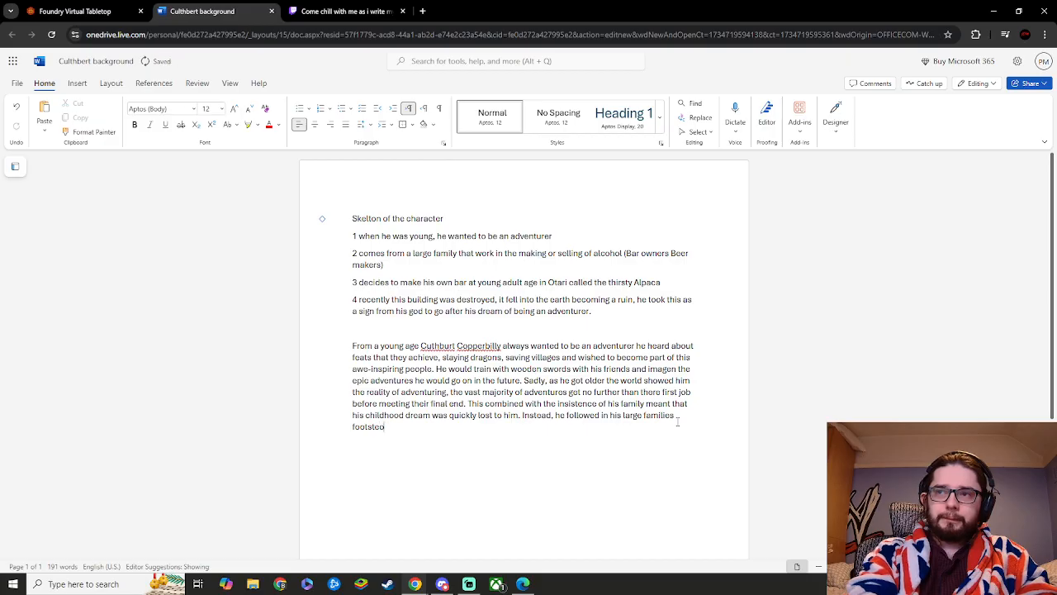
{"action": "type", "text": "s and "}
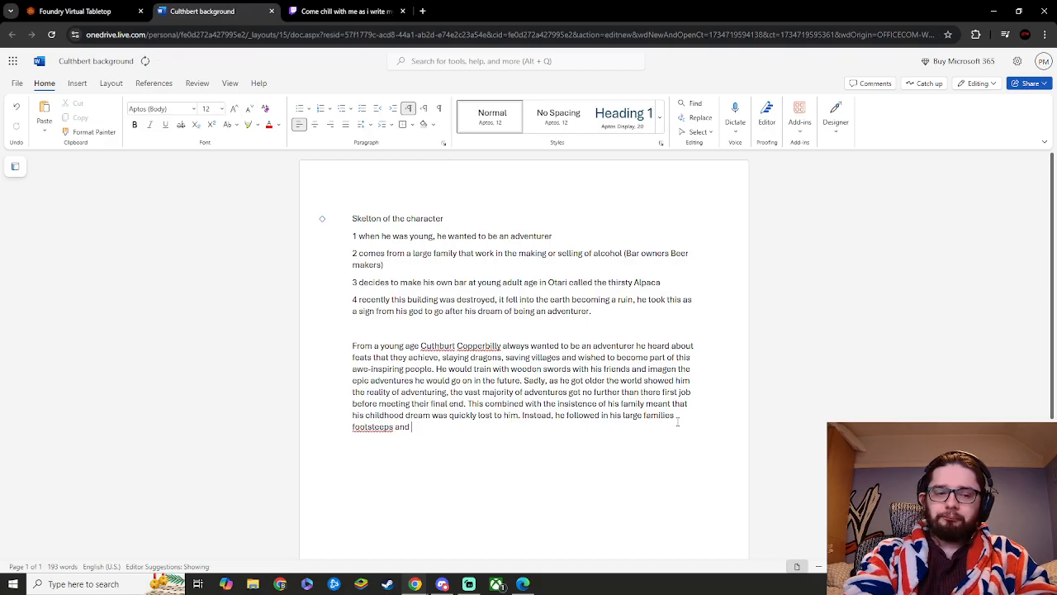
{"action": "type", "text": "became"}
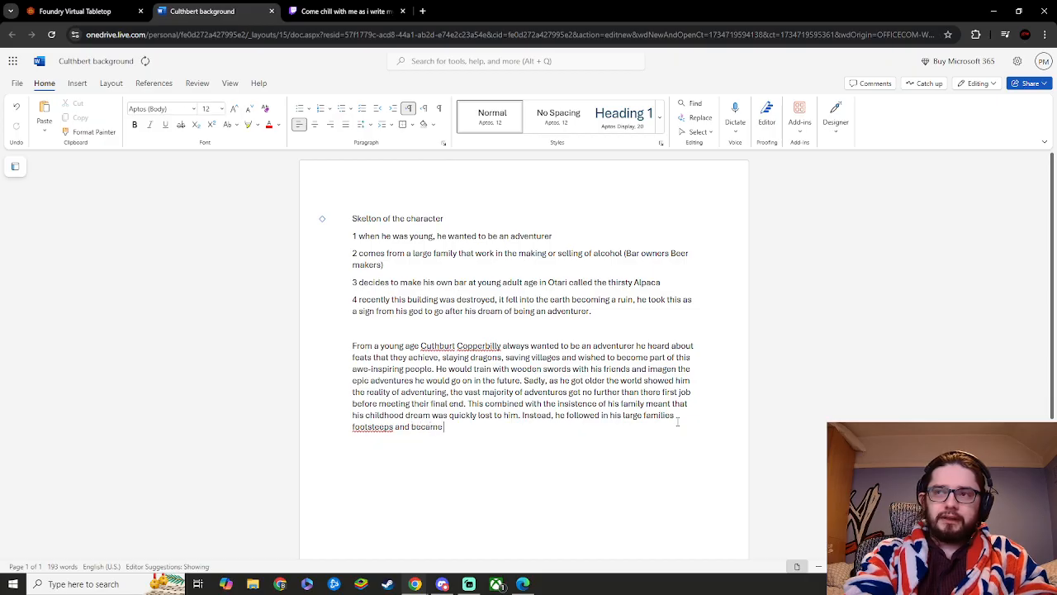
{"action": "type", "text": " a mang"}
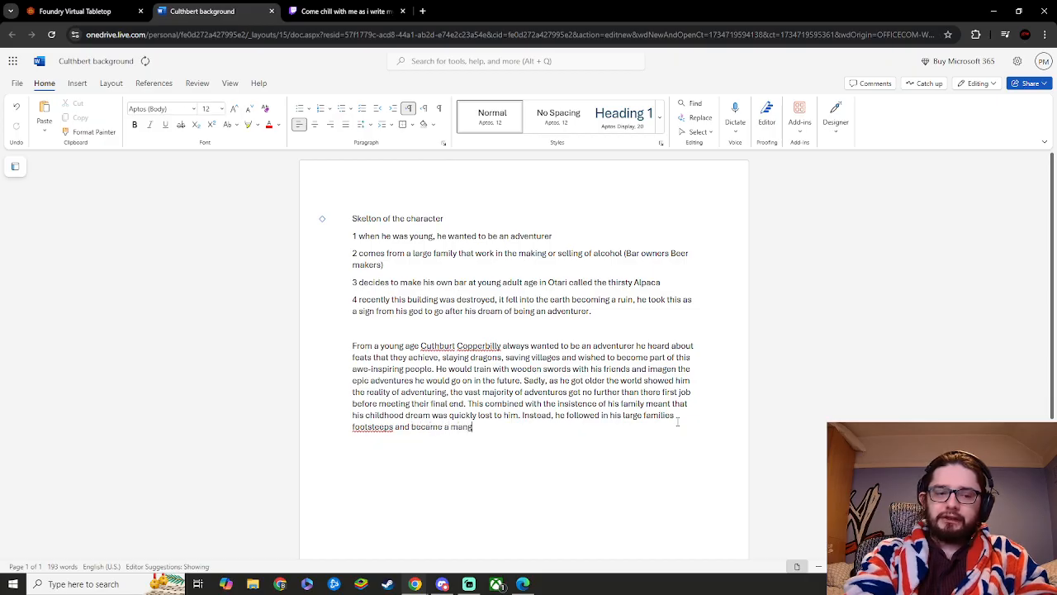
{"action": "type", "text": "er of"}
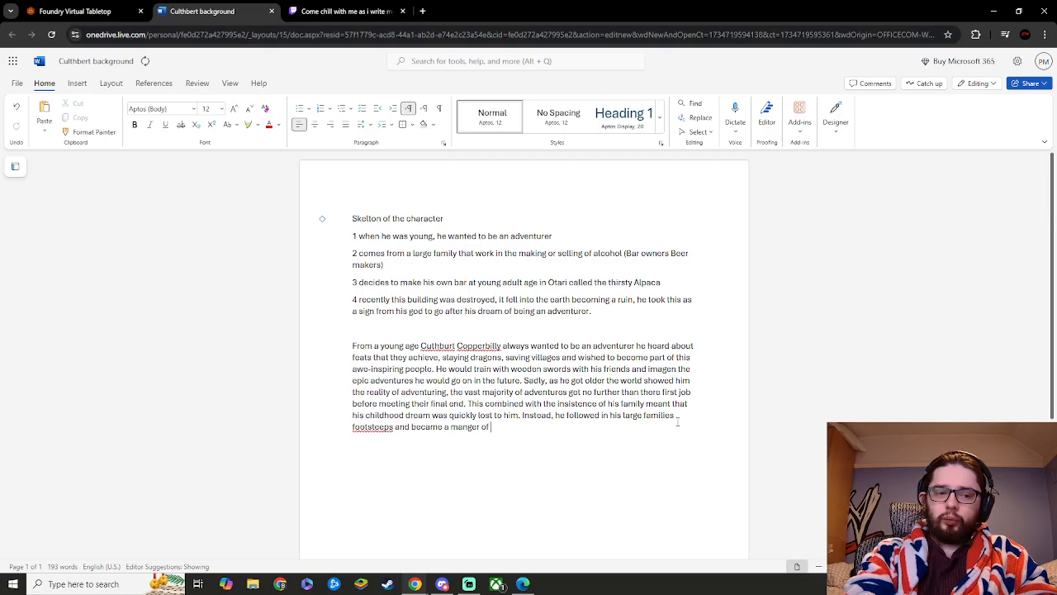
- Finish the sentence after "became a manger of" with "one of his uncles bars."
{"action": "type", "text": " one of the"}
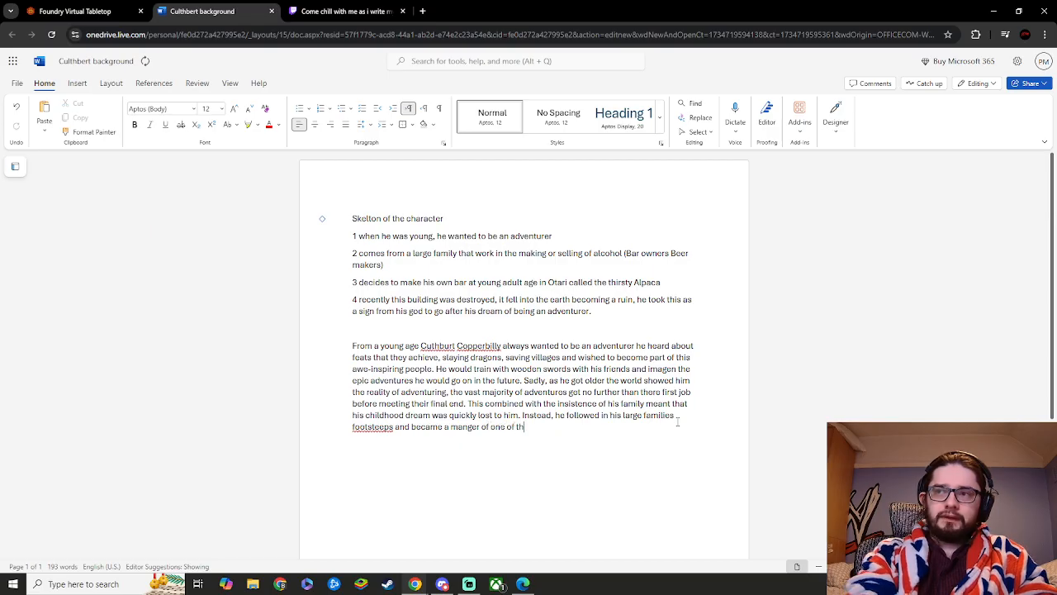
{"action": "key", "text": "BackSpace"}
{"action": "key", "text": "BackSpace"}
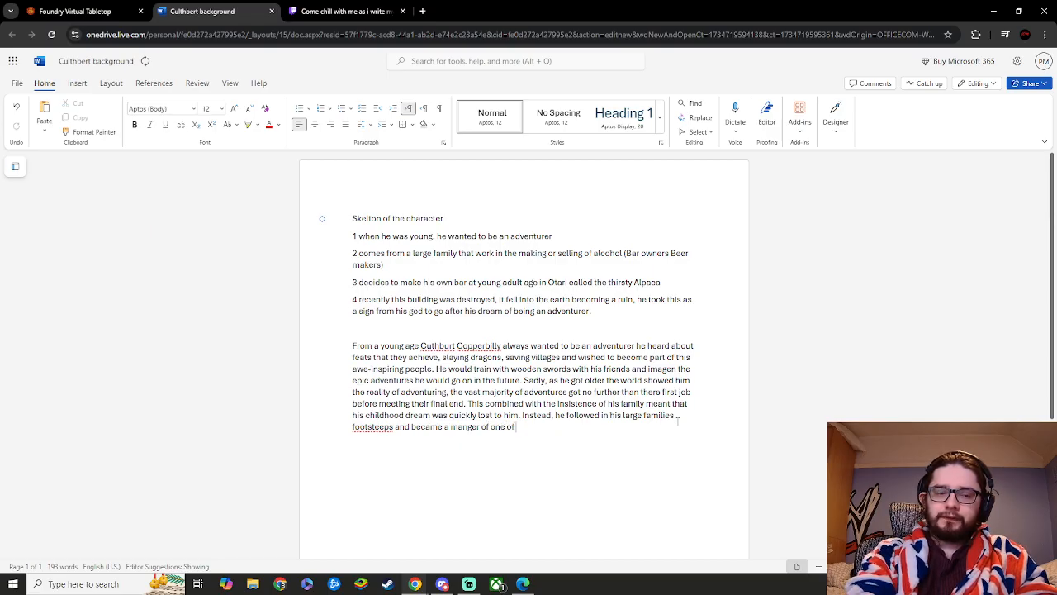
{"action": "type", "text": "ho"}
{"action": "type", "text": "is"}
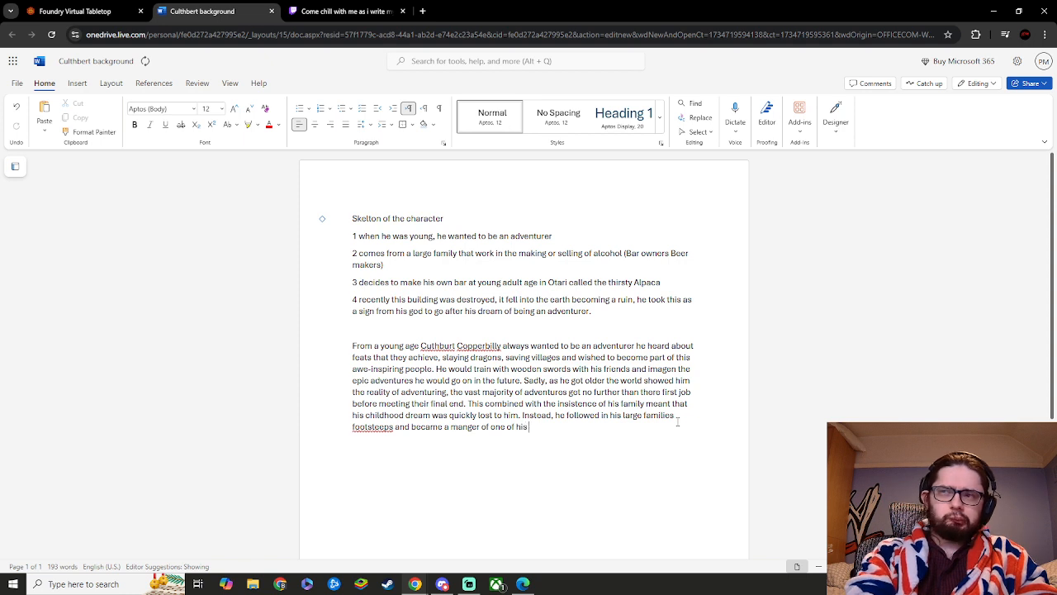
{"action": "type", "text": " unc"}
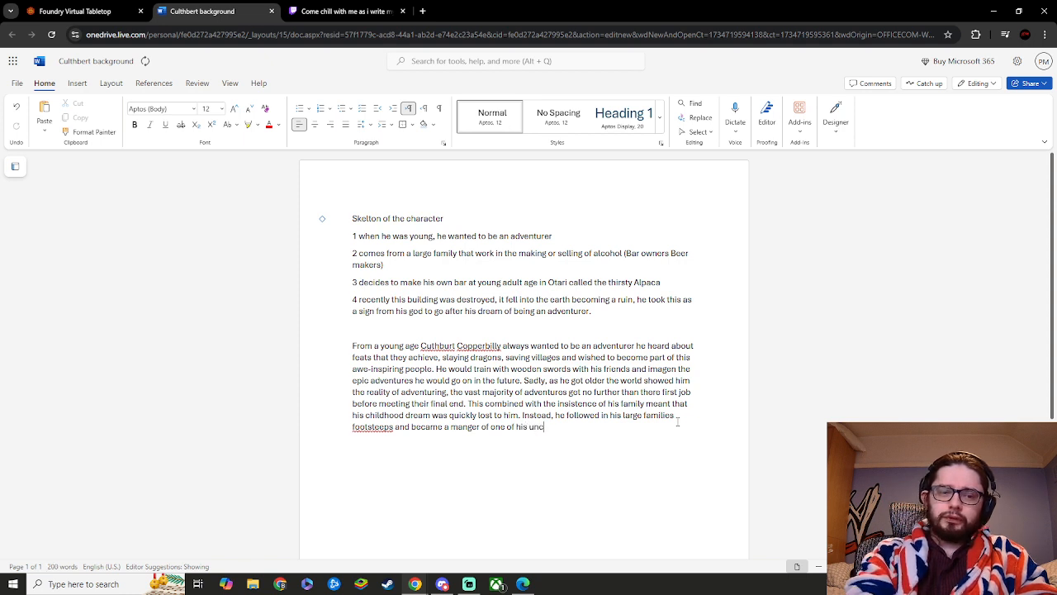
{"action": "type", "text": "les inn"}
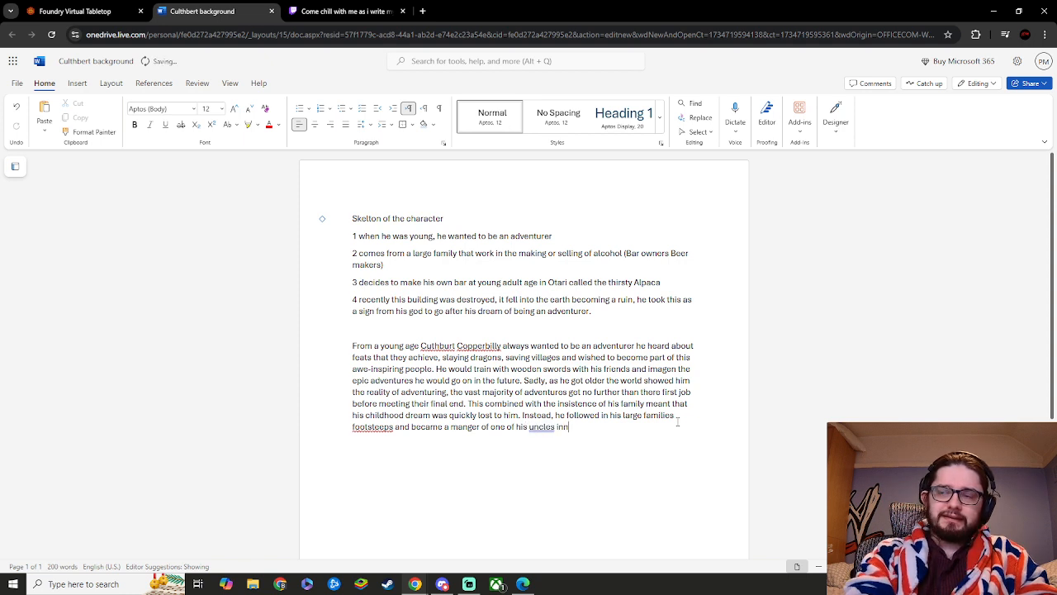
{"action": "key", "text": "BackSpace"}
{"action": "key", "text": "BackSpace"}
{"action": "key", "text": "BackSpace"}
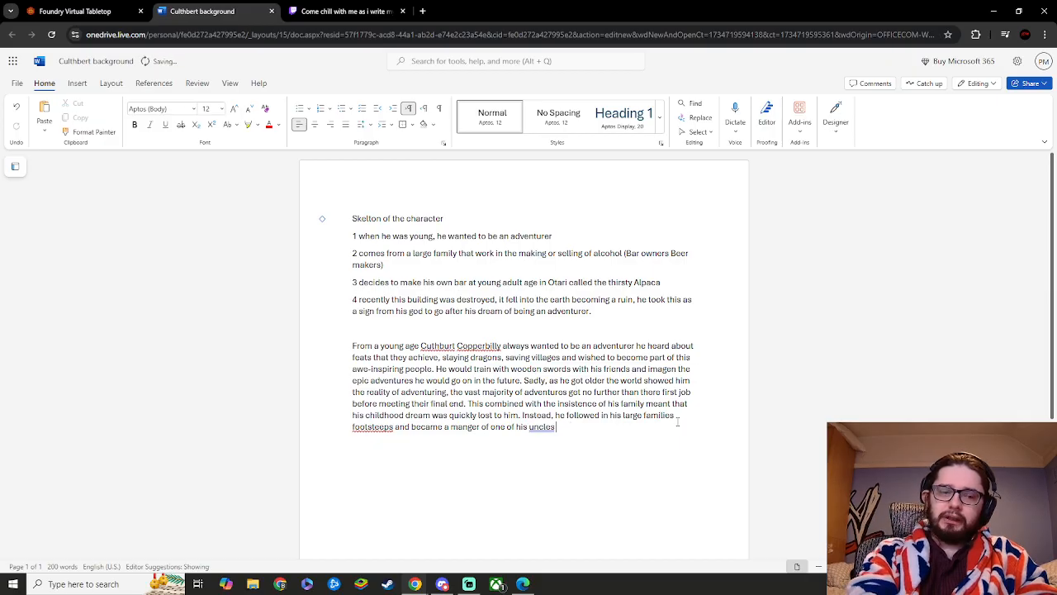
{"action": "type", "text": "bars."}
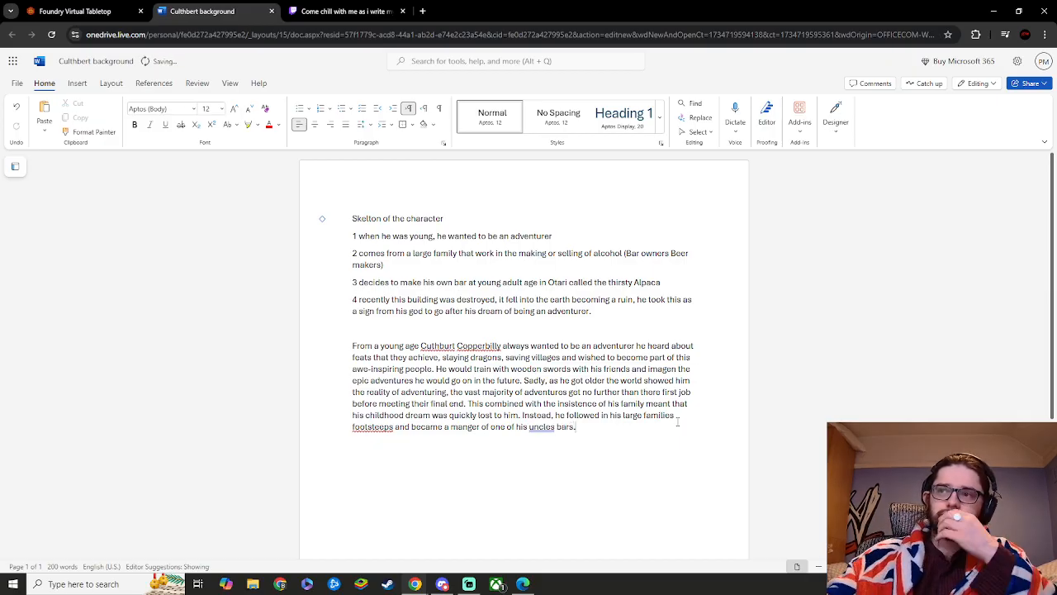
- Accept the suggested corrections "uncle's", "footsteps" and "families'" in the last sentence
{"action": "left_click", "coordinate": [542, 427]}
{"action": "left_click", "coordinate": [432, 471]}
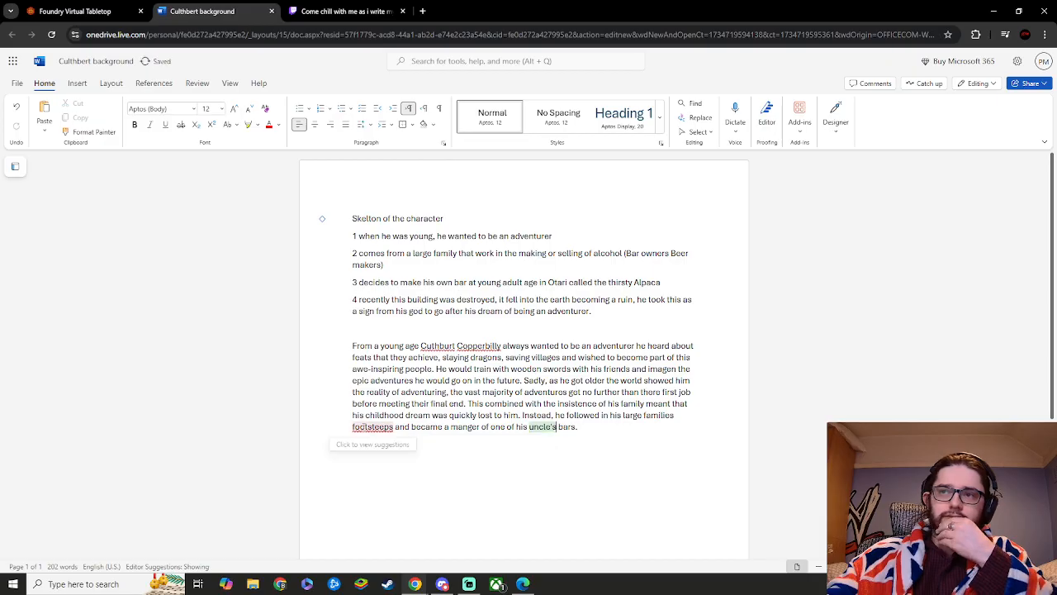
{"action": "left_click", "coordinate": [361, 427]}
{"action": "left_click", "coordinate": [388, 465]}
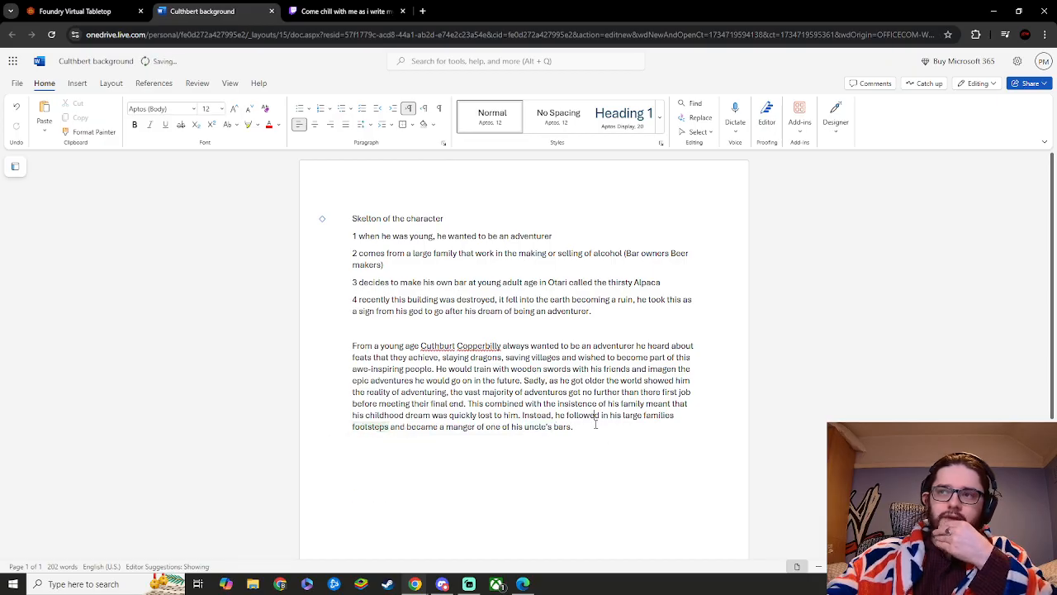
{"action": "left_click", "coordinate": [658, 417]}
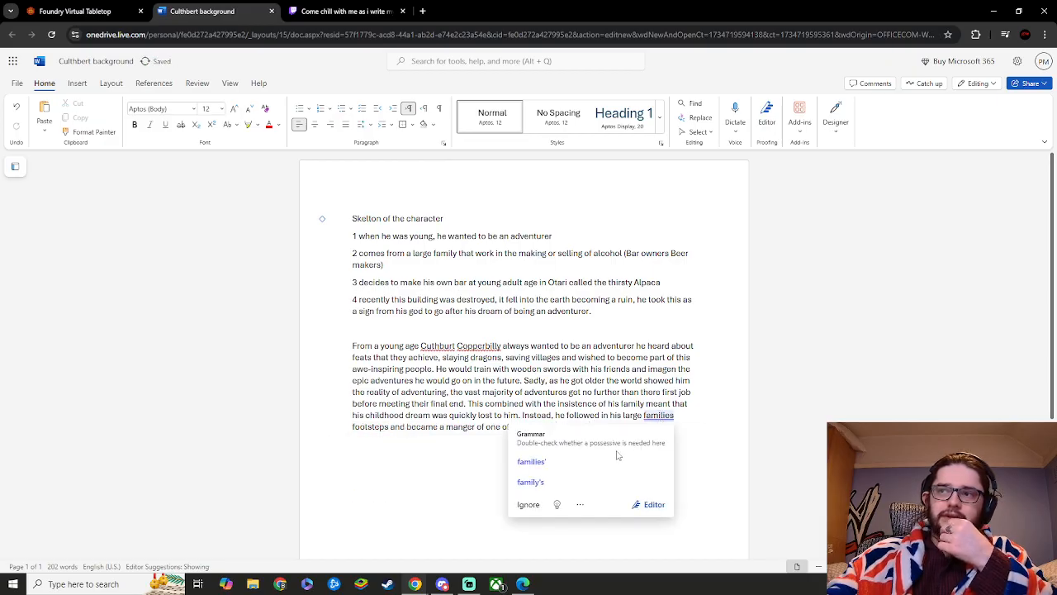
{"action": "left_click", "coordinate": [532, 462]}
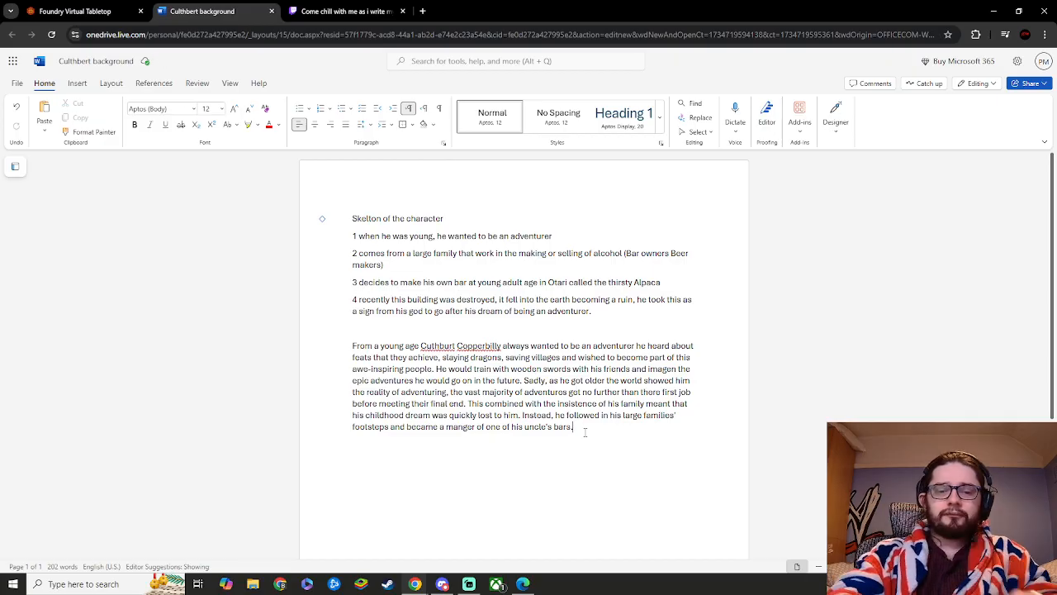
- Replace the full stop after "bars" with a comma and continue with "he had a knack", using the suggested spelling "knack"
{"action": "type", "text": "he"}
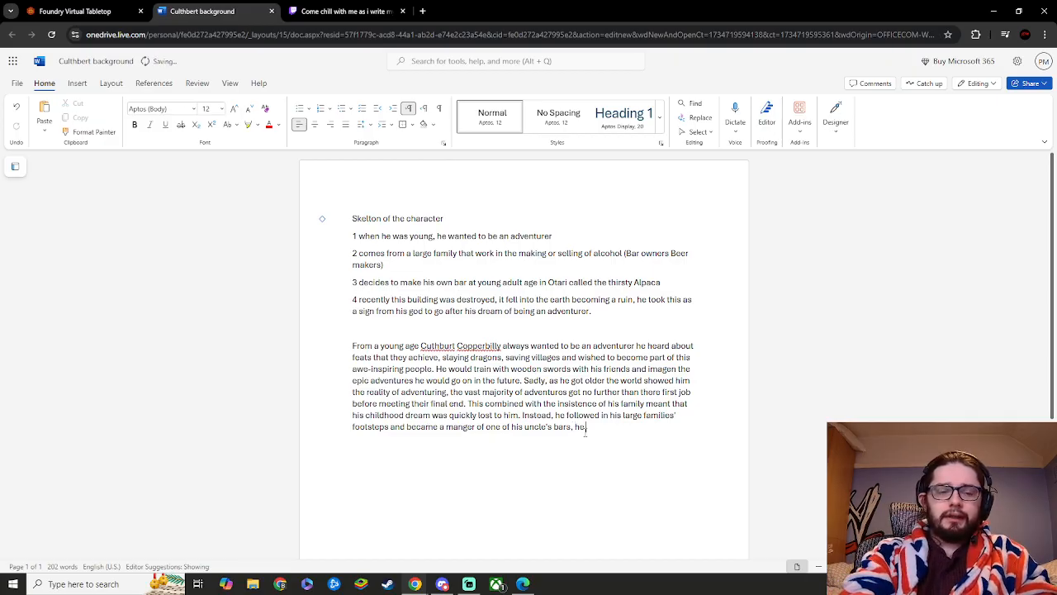
{"action": "type", "text": " had a "}
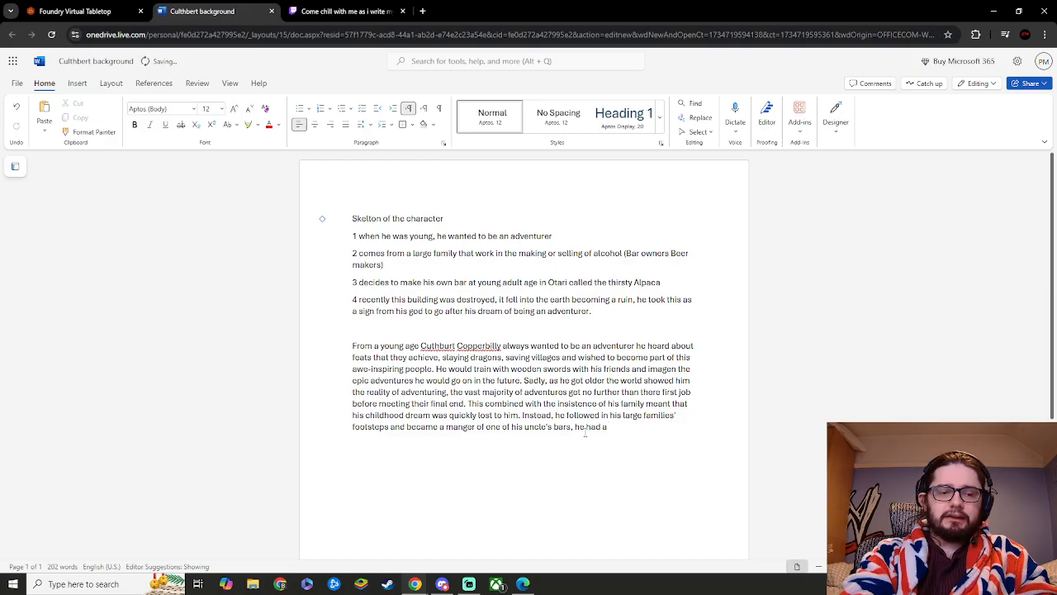
{"action": "type", "text": "nac"}
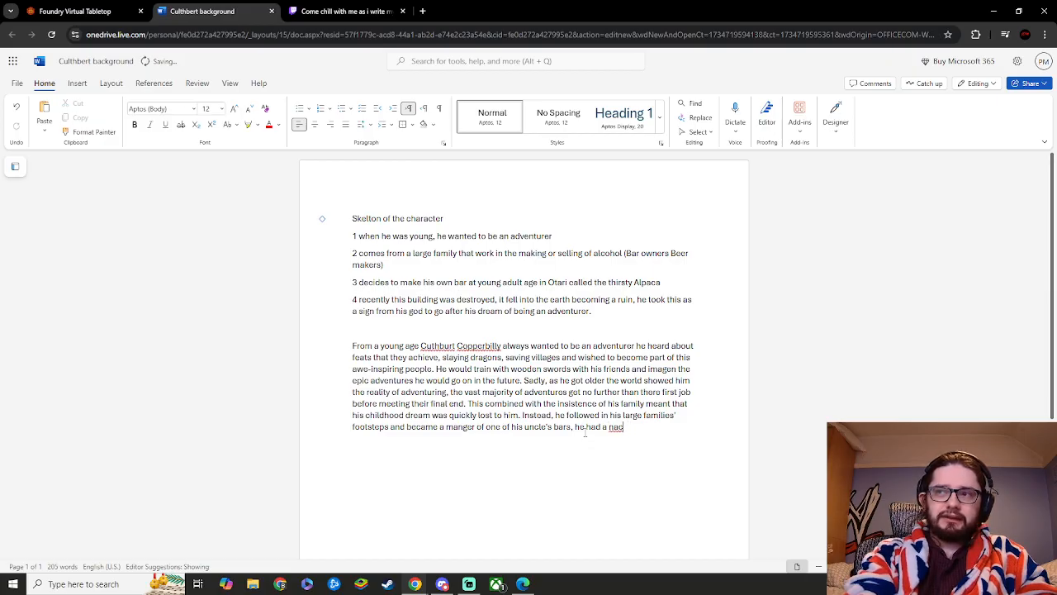
{"action": "type", "text": "k"}
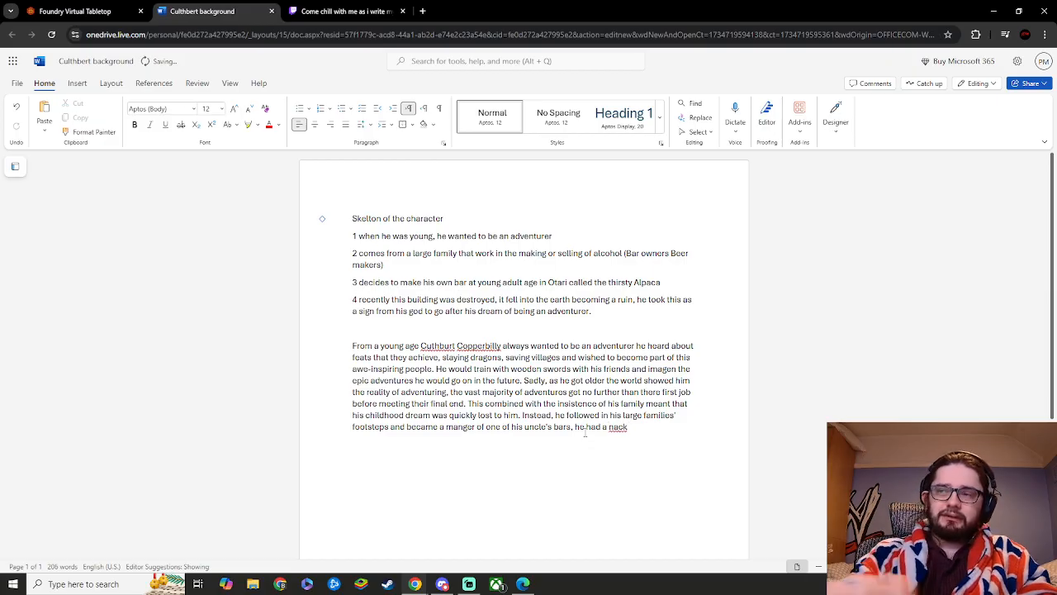
{"action": "left_click", "coordinate": [618, 427]}
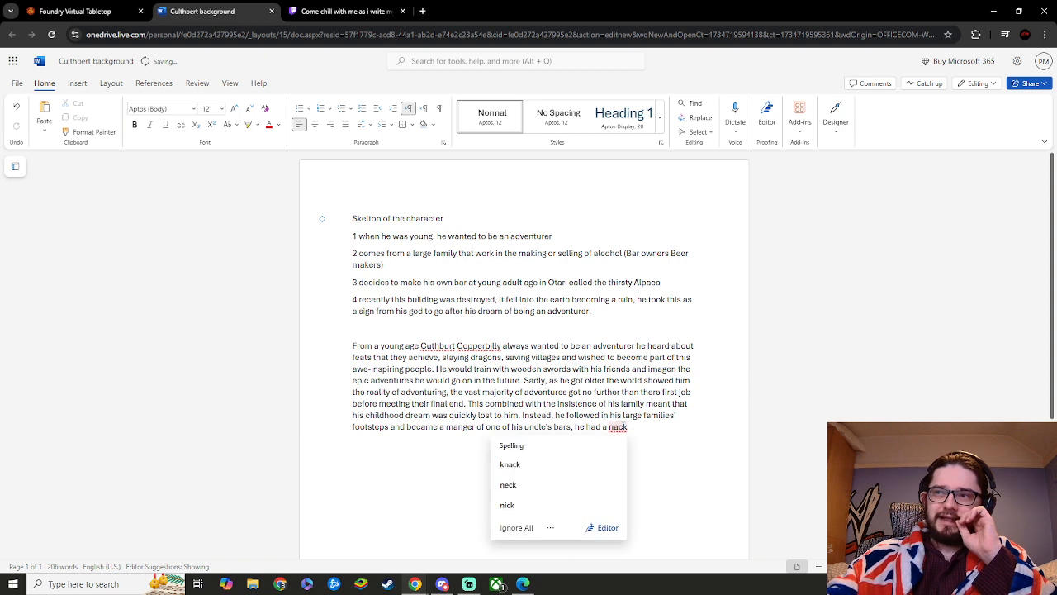
{"action": "left_click", "coordinate": [592, 467]}
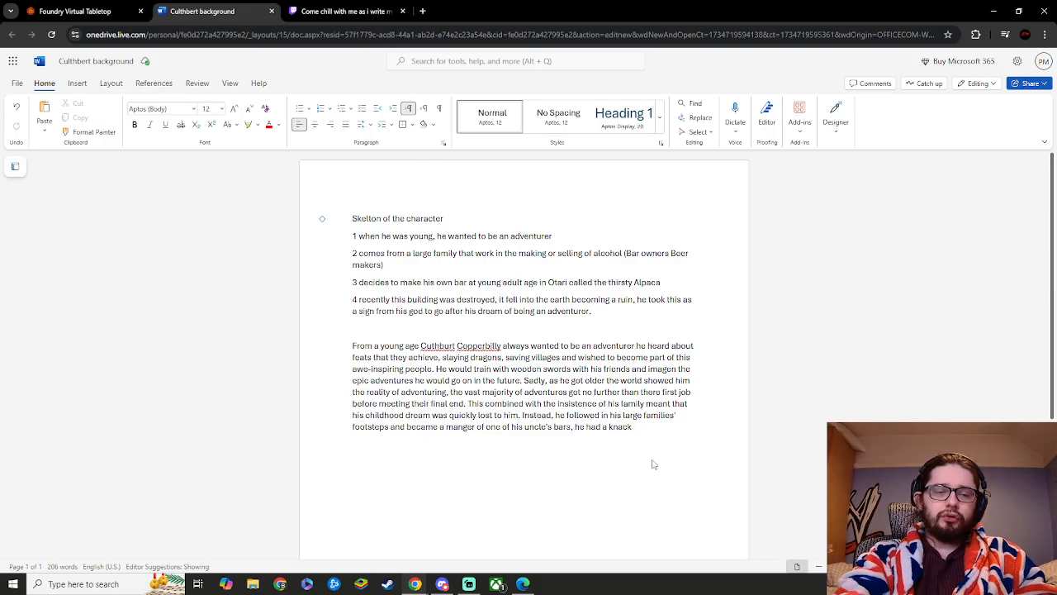
- Continue the sentence after "he had a knack" with "making a relaxed"
{"action": "type", "text": "maing a"}
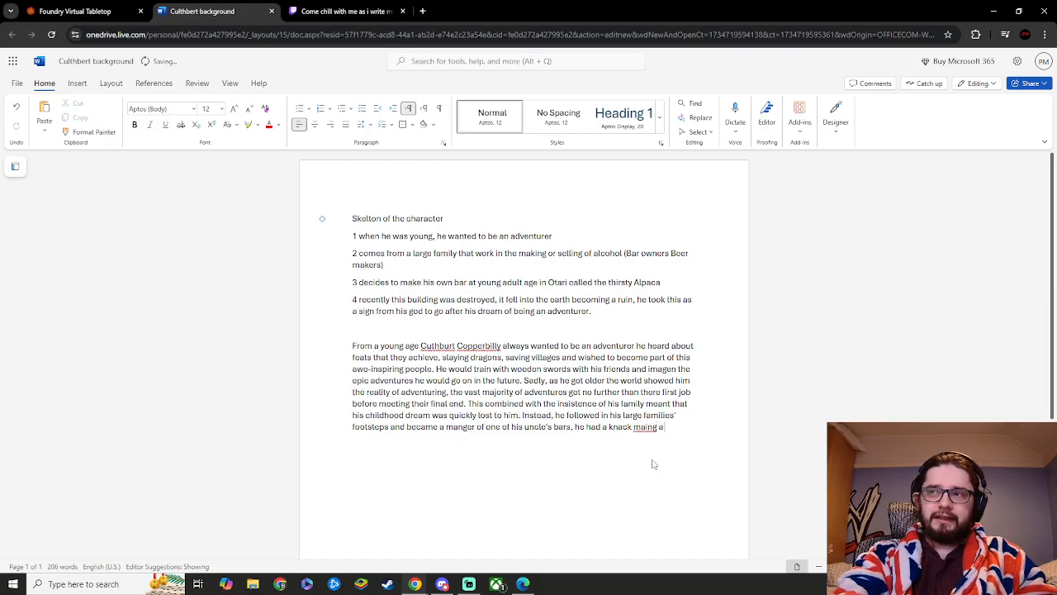
{"action": "key", "text": "BackSpace"}
{"action": "key", "text": "BackSpace"}
{"action": "key", "text": "BackSpace"}
{"action": "key", "text": "BackSpace"}
{"action": "key", "text": "BackSpace"}
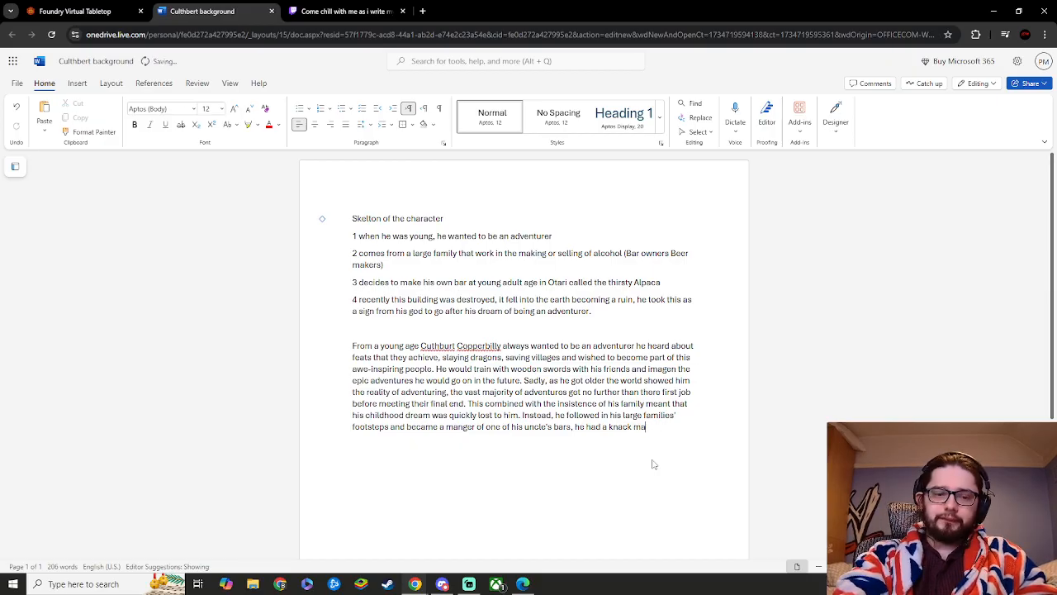
{"action": "type", "text": "king a"}
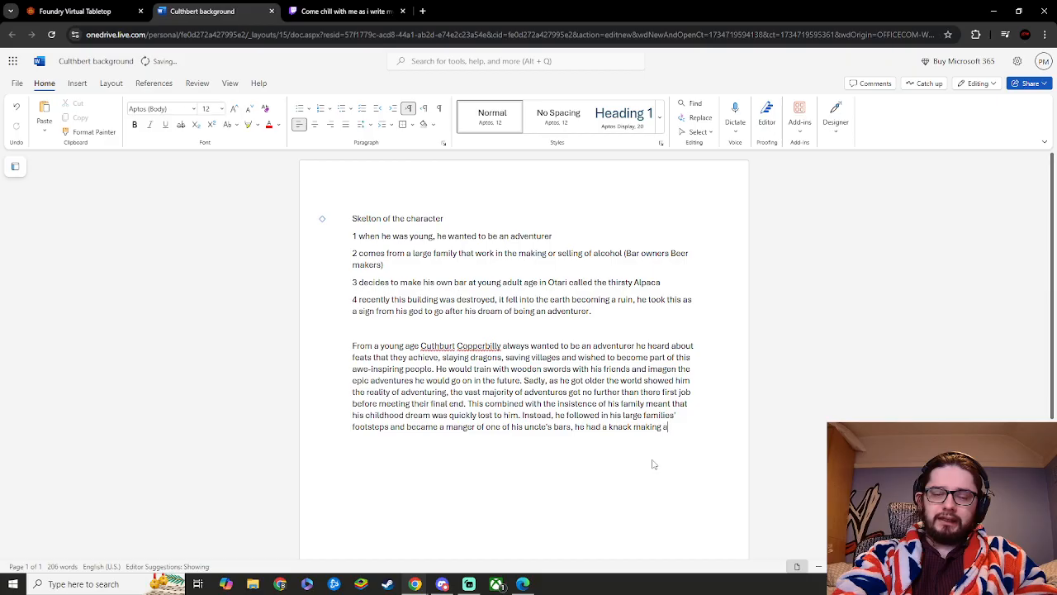
{"action": "type", "text": " r"}
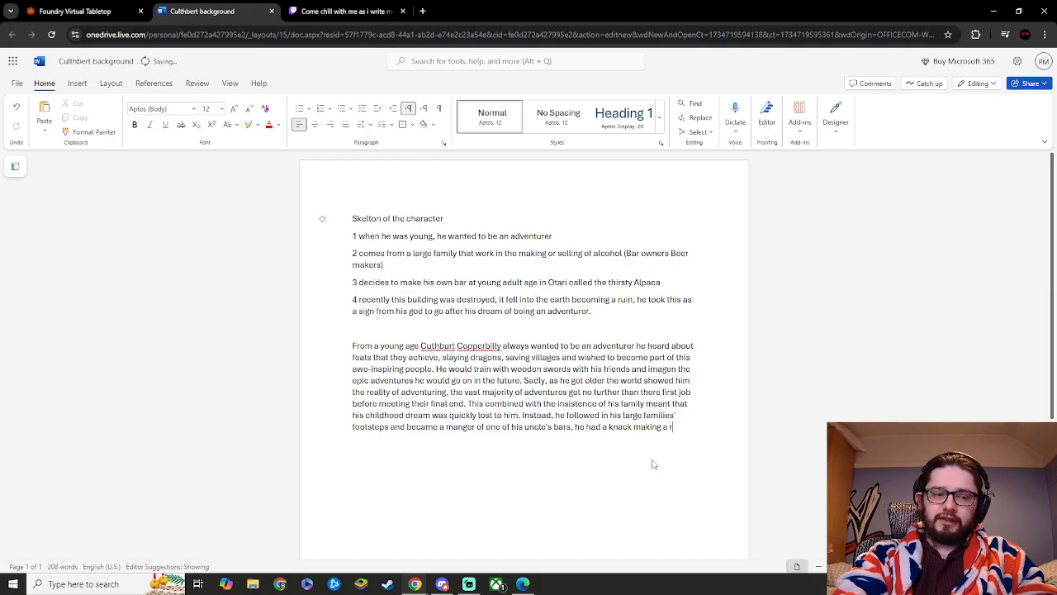
{"action": "type", "text": "elaxed a"}
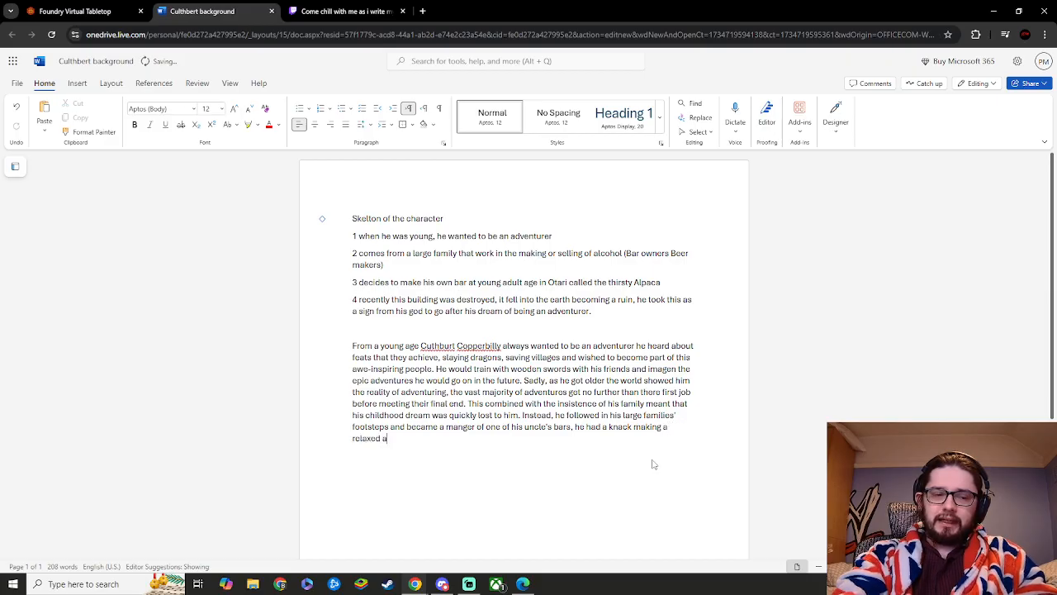
- Add the word after "relaxed", using the suggested spelling "atmosphere"
{"action": "type", "text": "tmost"}
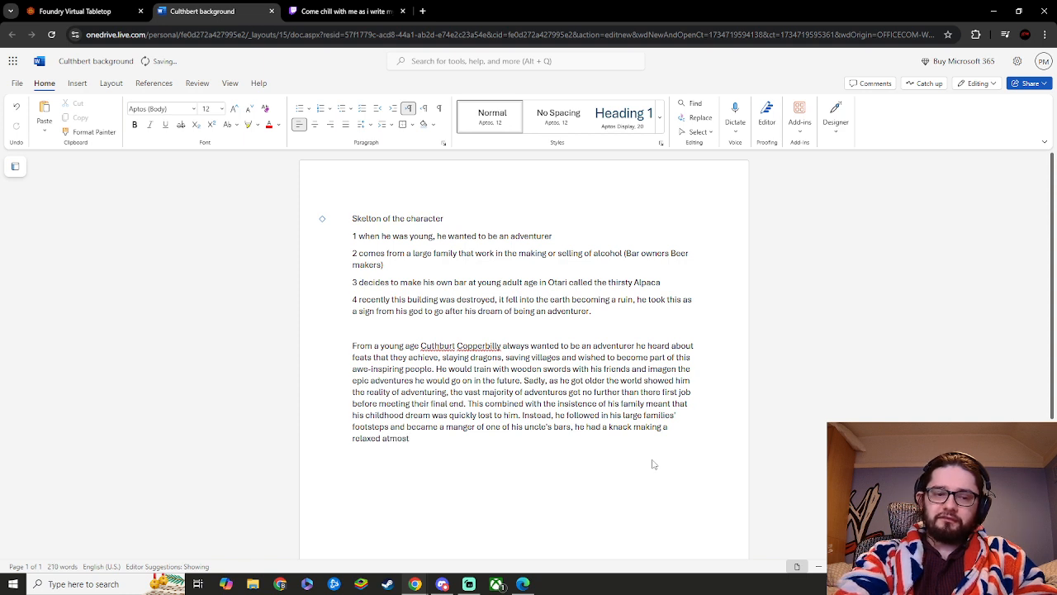
{"action": "type", "text": "sphere"}
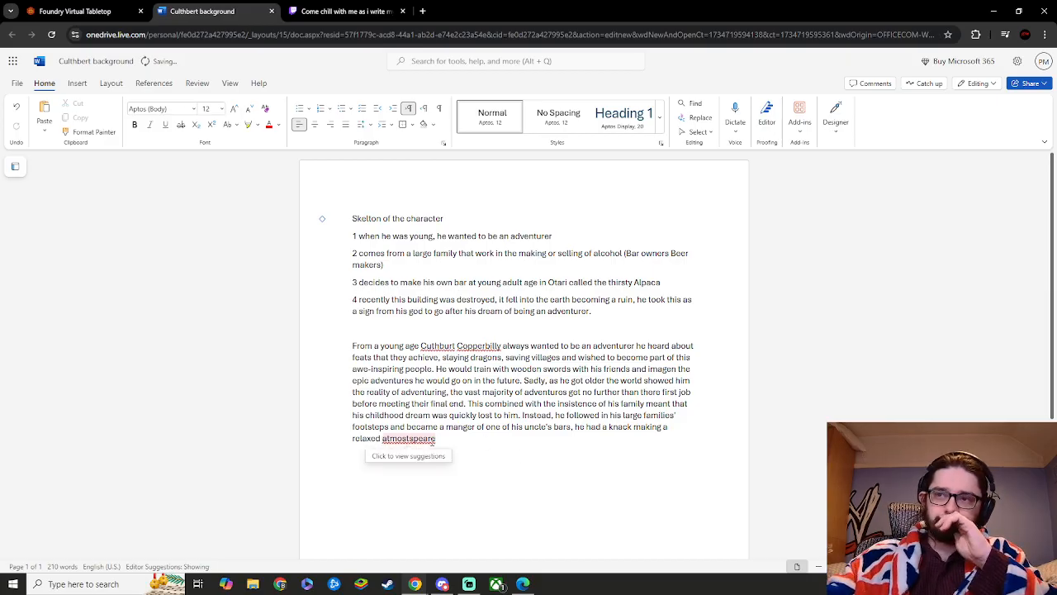
{"action": "left_click", "coordinate": [409, 439]}
{"action": "left_click", "coordinate": [436, 476]}
- Continue the sentence after "atmosphere" with "that allowed his customers to drink there cares away"
{"action": "type", "text": "th"}
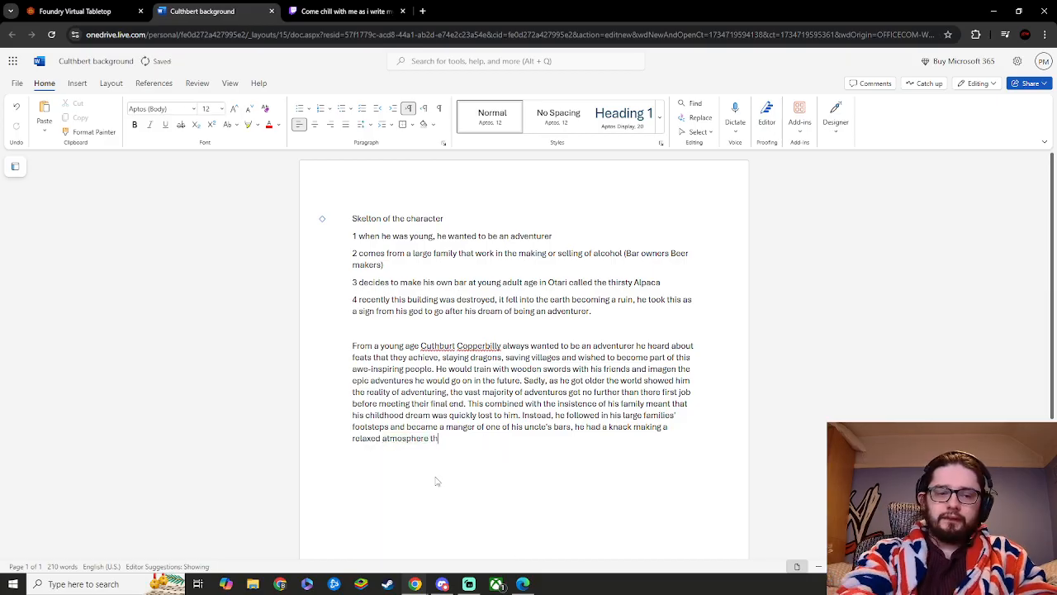
{"action": "type", "text": "at allowed "}
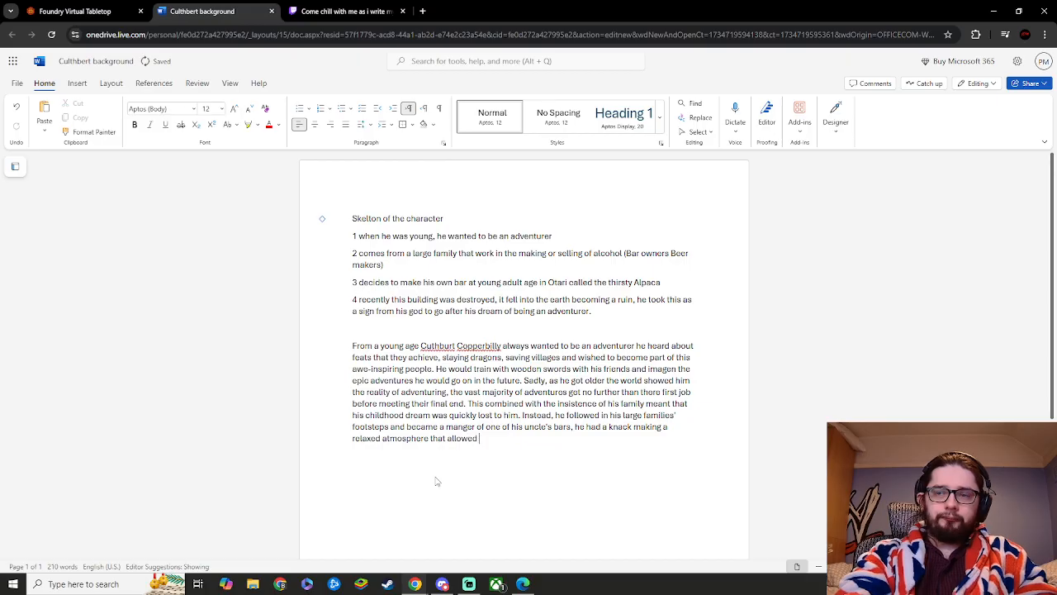
{"action": "type", "text": "his cu"}
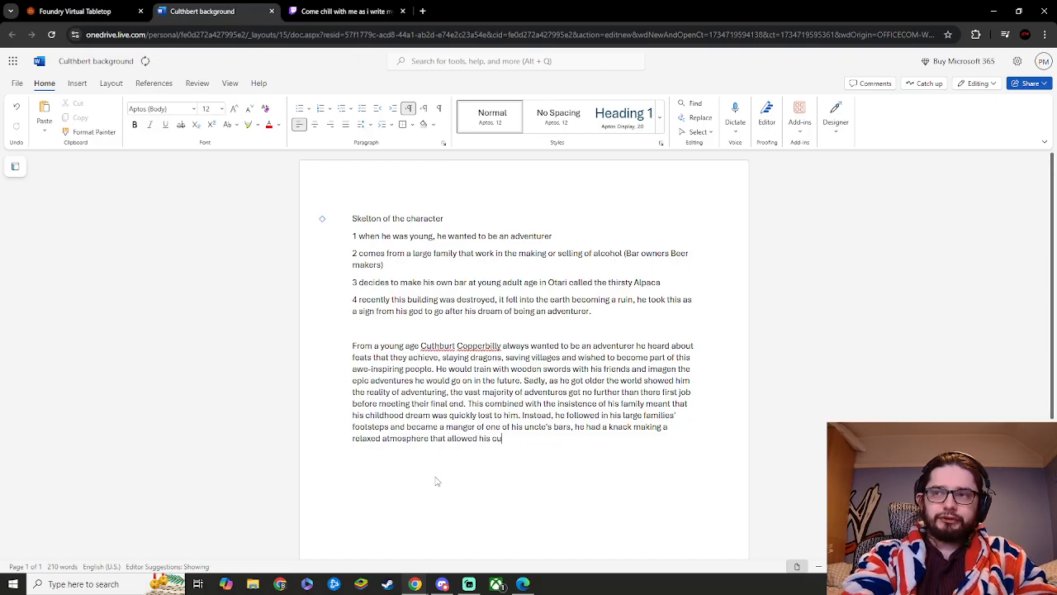
{"action": "type", "text": "stomers to "}
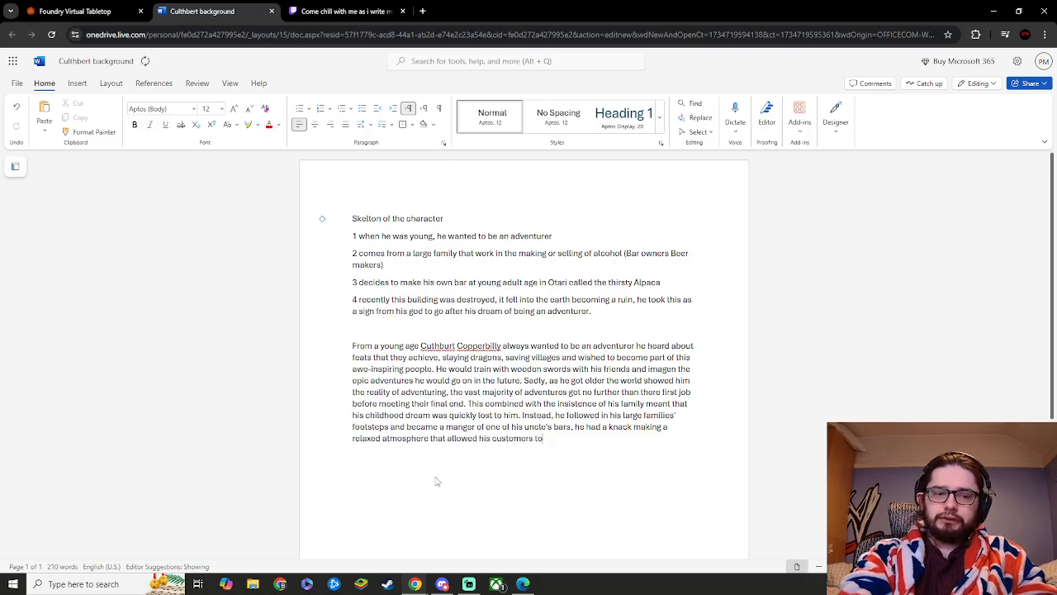
{"action": "type", "text": "drink thei"}
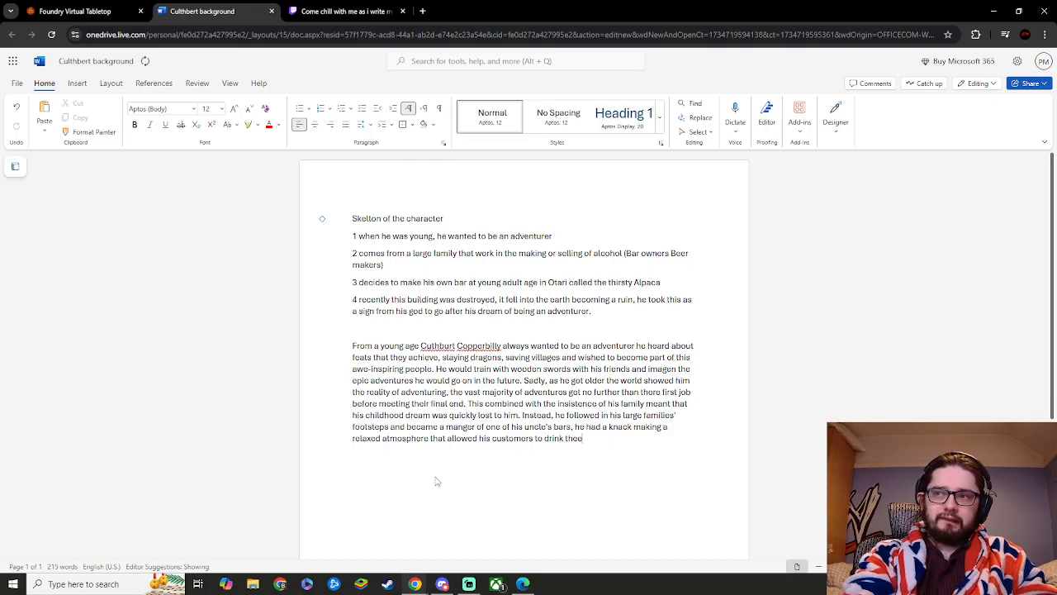
{"action": "key", "text": "BackSpace"}
{"action": "type", "text": "re"}
{"action": "type", "text": " c"}
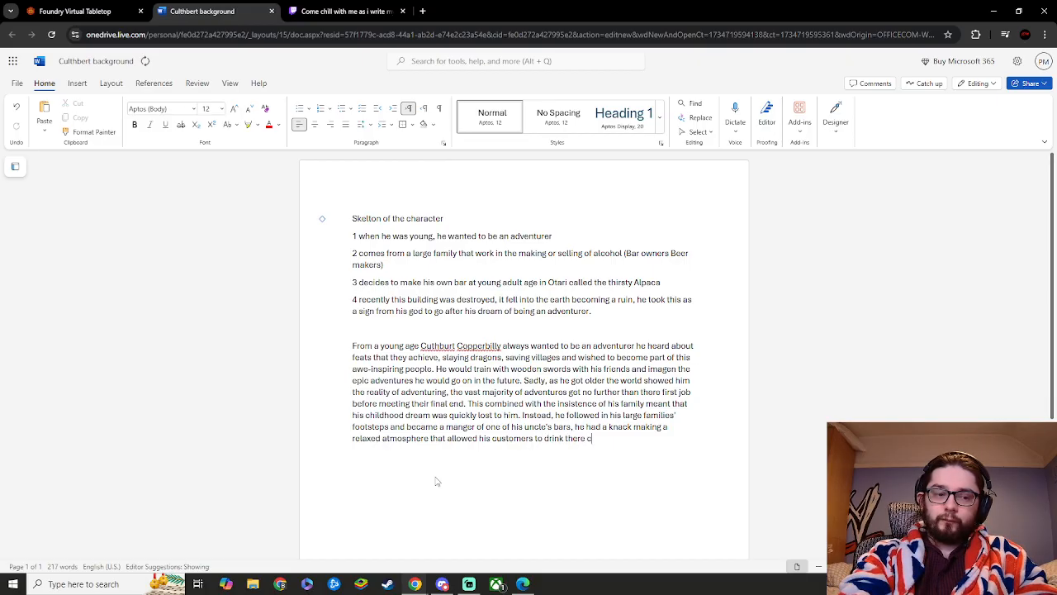
{"action": "type", "text": "ares away"}
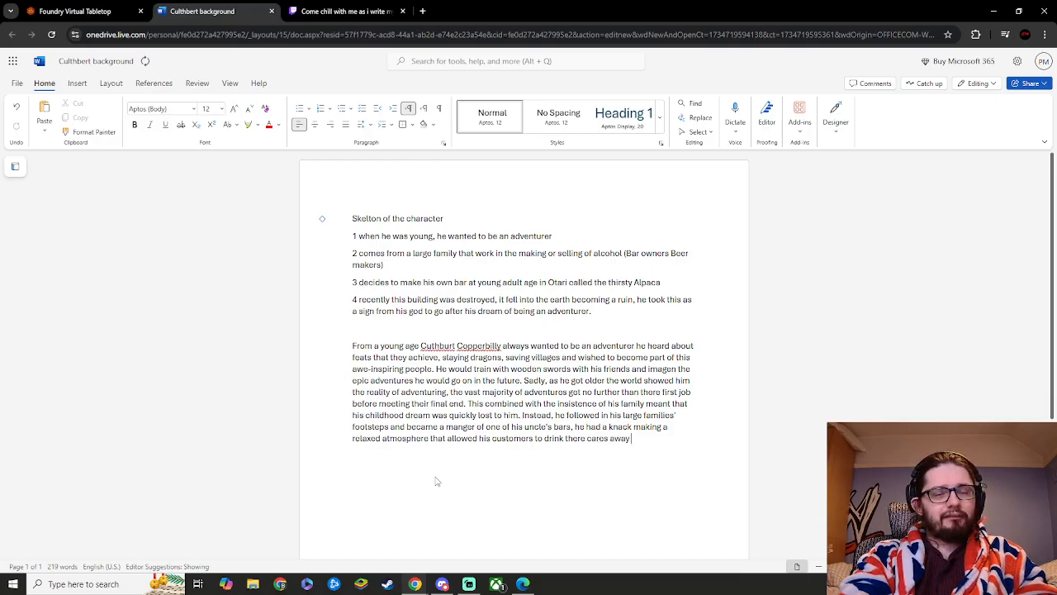
- Finish the sentence with "after a long days work." and start a new paragraph below it
{"action": "type", "text": " after a l"}
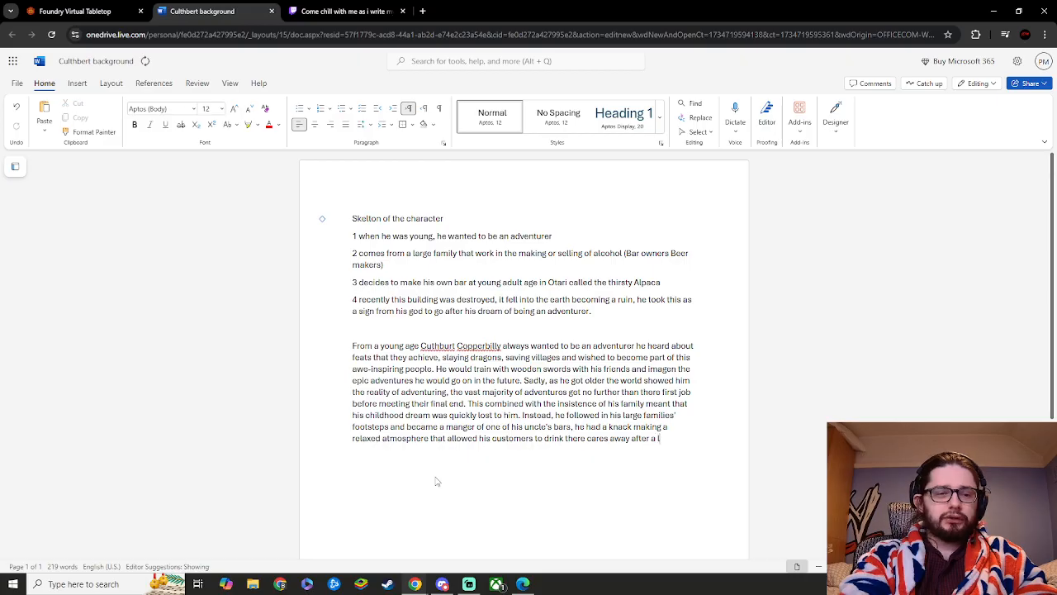
{"action": "type", "text": "ong"}
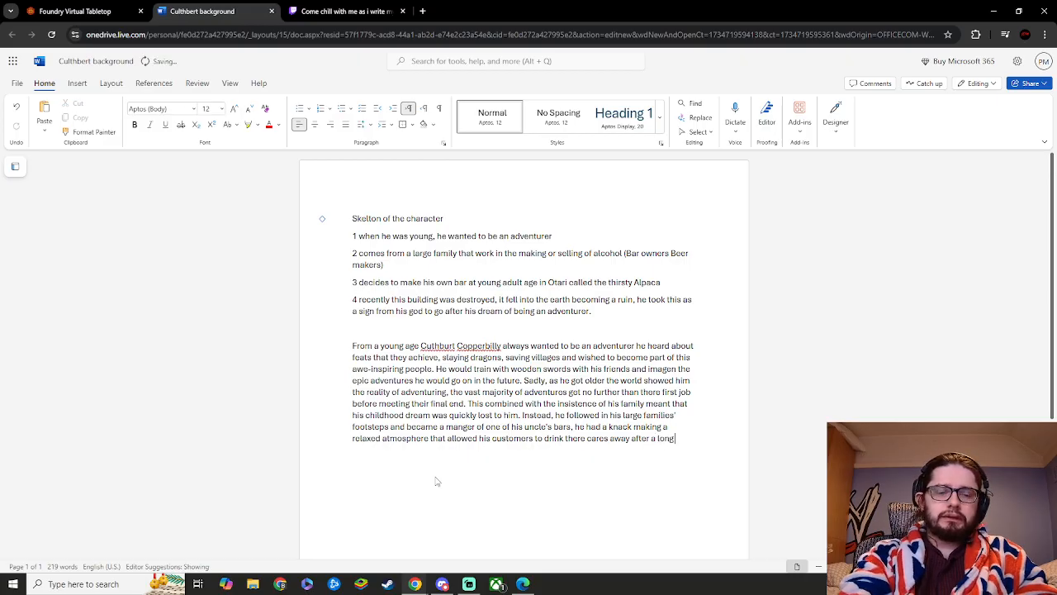
{"action": "type", "text": " days wor"}
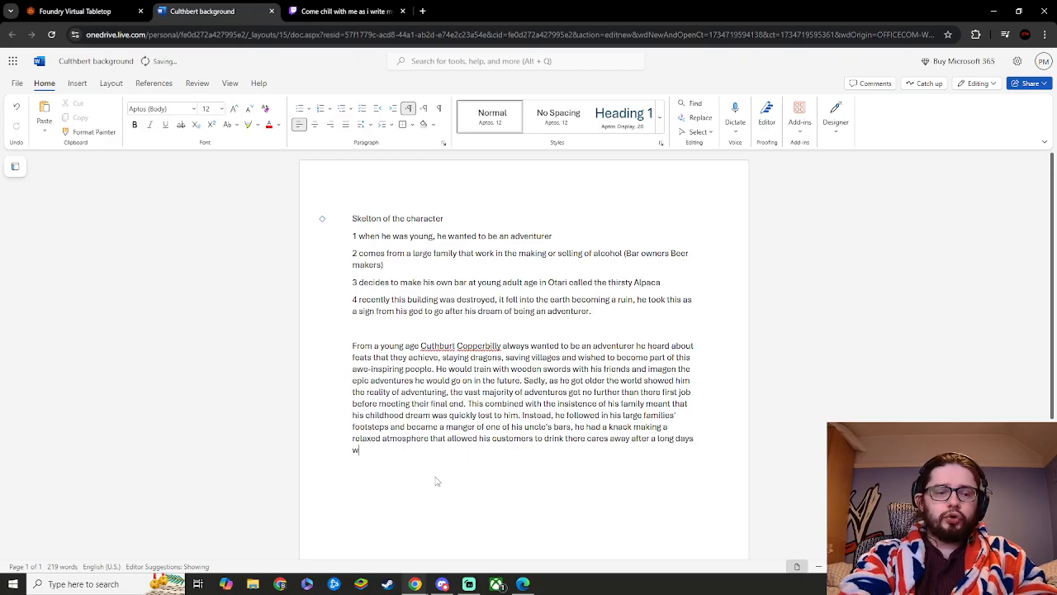
{"action": "type", "text": "k."}
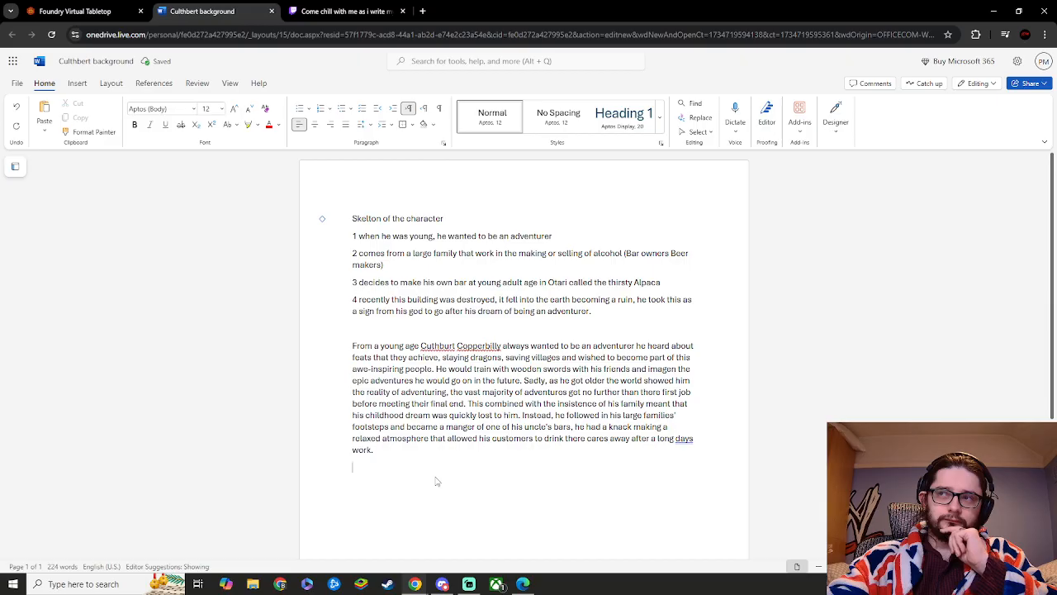
{"action": "key", "text": "Return"}
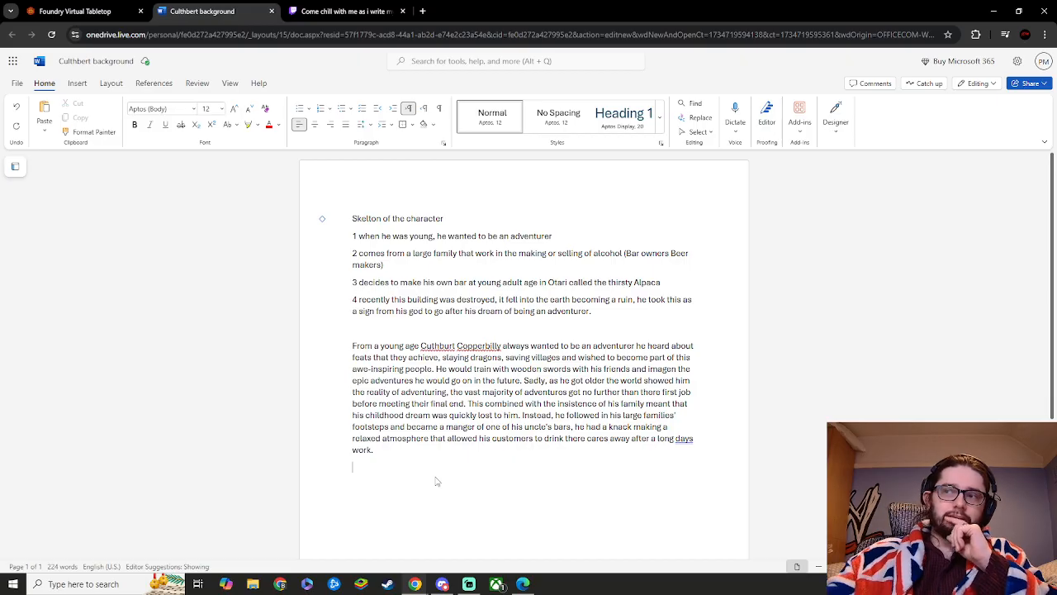
- Accept the suggested correction "day's" in the last sentence and clear the stray spacing from the empty paragraph below
{"action": "left_click", "coordinate": [685, 439]}
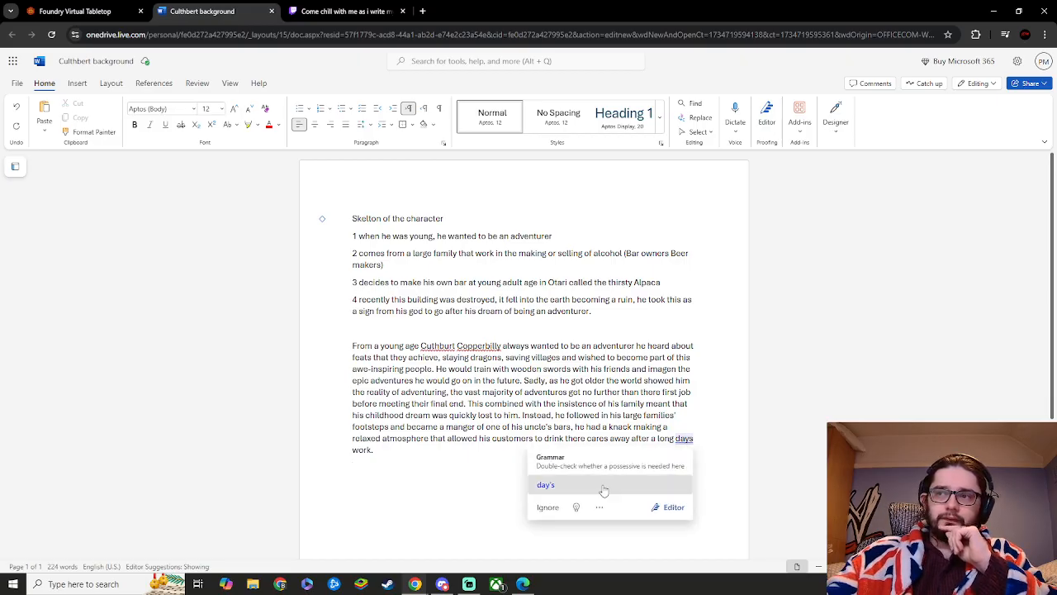
{"action": "left_click", "coordinate": [604, 487]}
{"action": "left_click", "coordinate": [364, 467]}
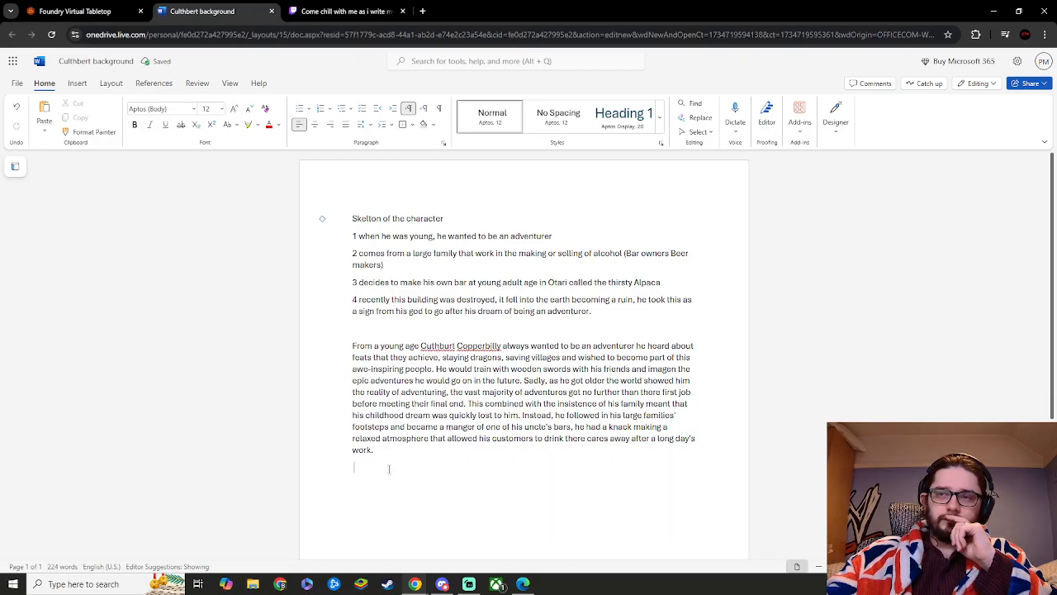
{"action": "left_click", "coordinate": [383, 452]}
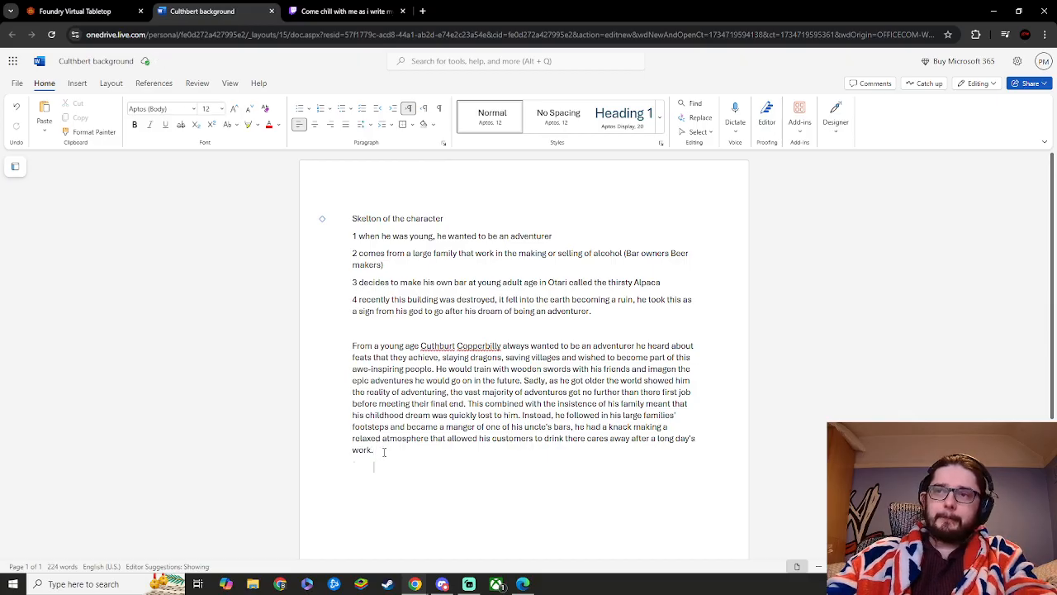
{"action": "key", "text": "BackSpace"}
{"action": "key", "text": "BackSpace"}
{"action": "key", "text": "BackSpace"}
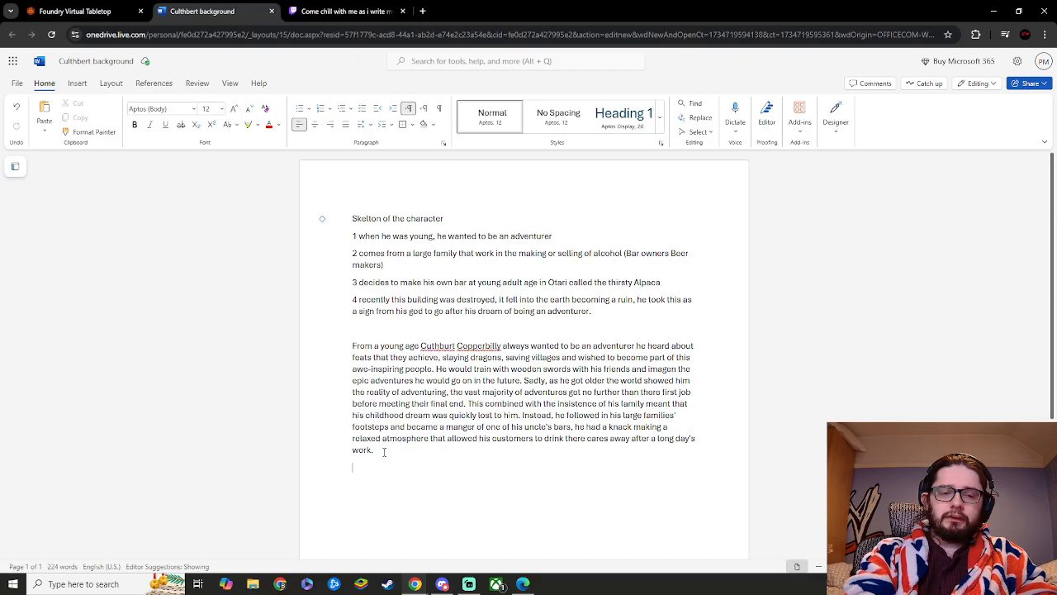
{"action": "type", "text": "Tis"}
{"action": "key", "text": "BackSpace"}
{"action": "key", "text": "BackSpace"}
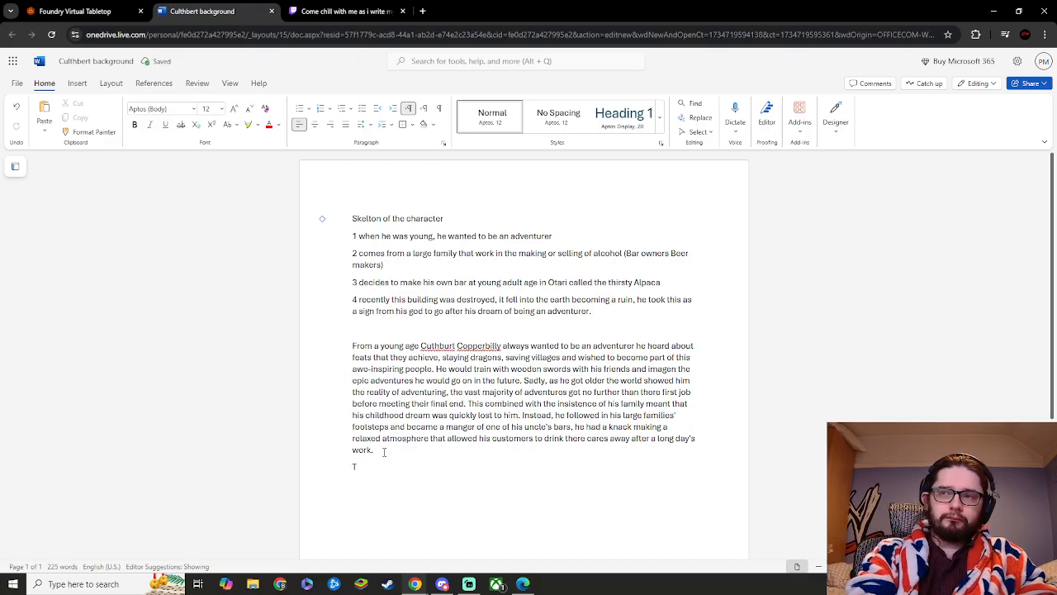
{"action": "key", "text": "BackSpace"}
- Begin the new paragraph below the background text with "Being a ma"
{"action": "type", "text": "Being"}
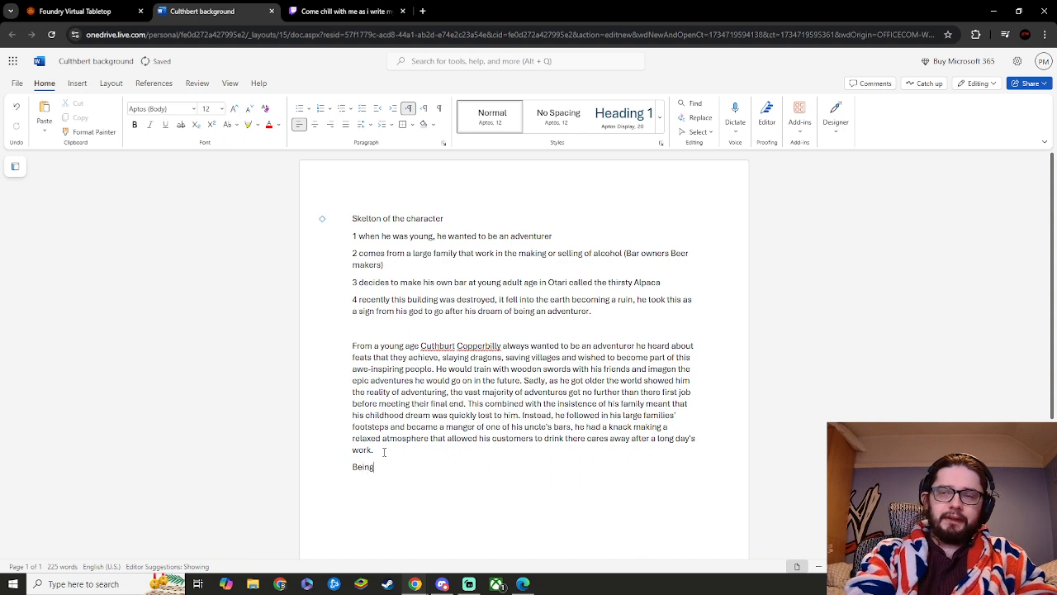
{"action": "type", "text": " a ma"}
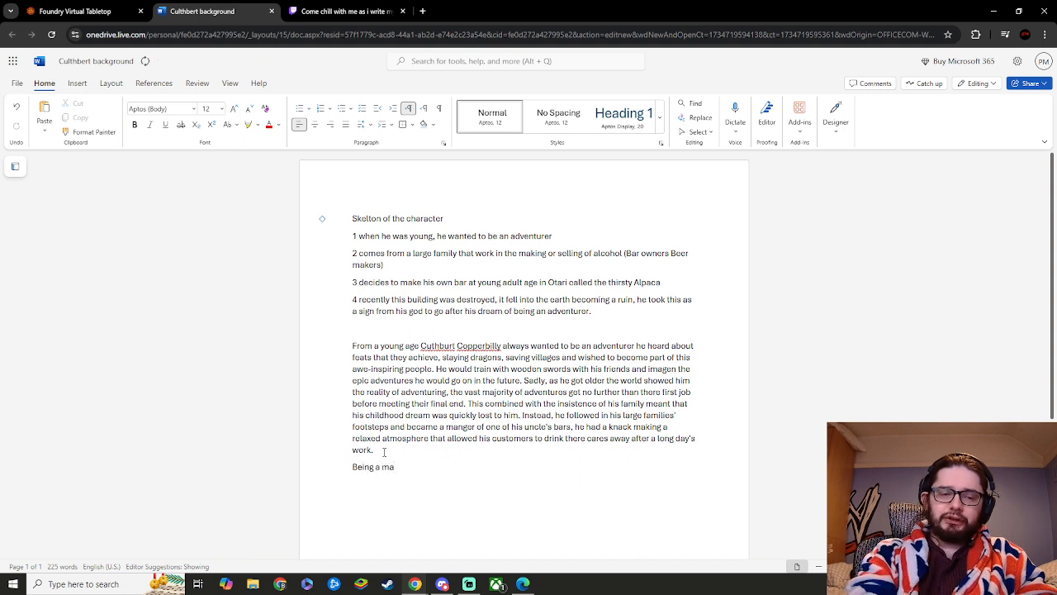
{"action": "type", "text": "nger a"}
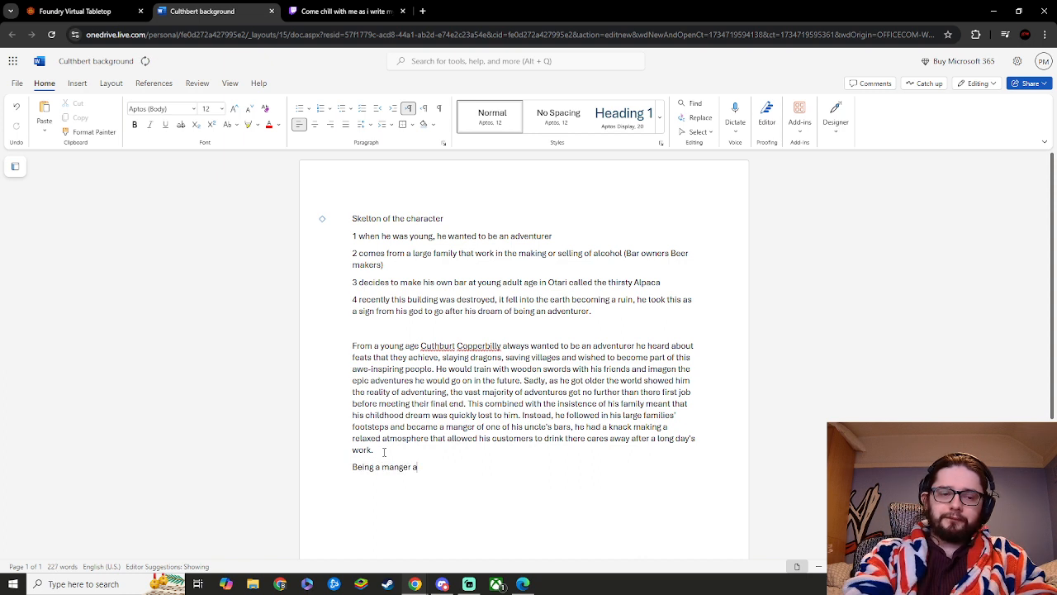
{"action": "type", "text": "t his"}
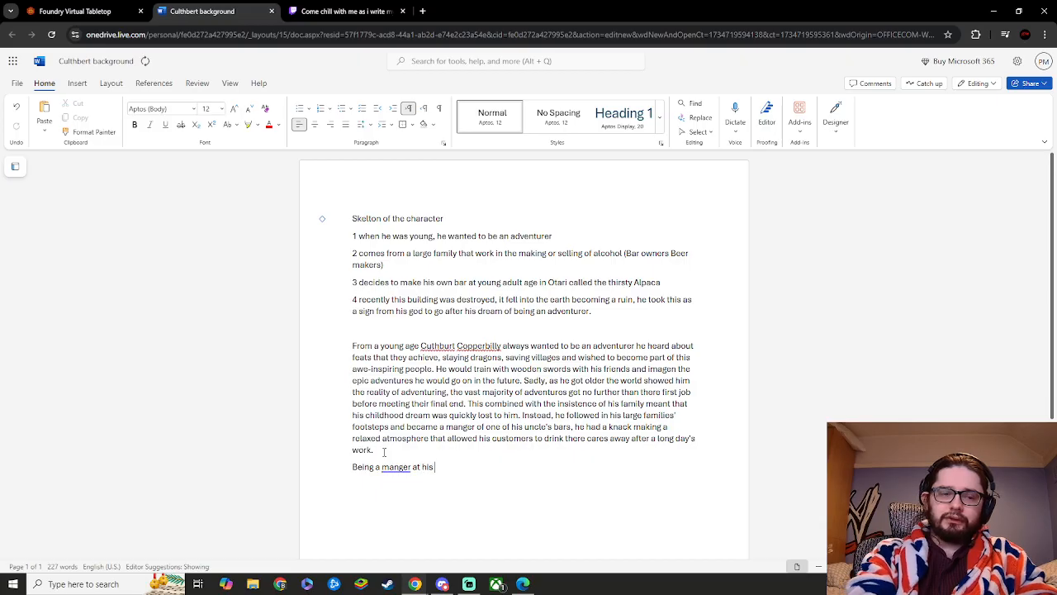
{"action": "type", "text": " uncles bar"}
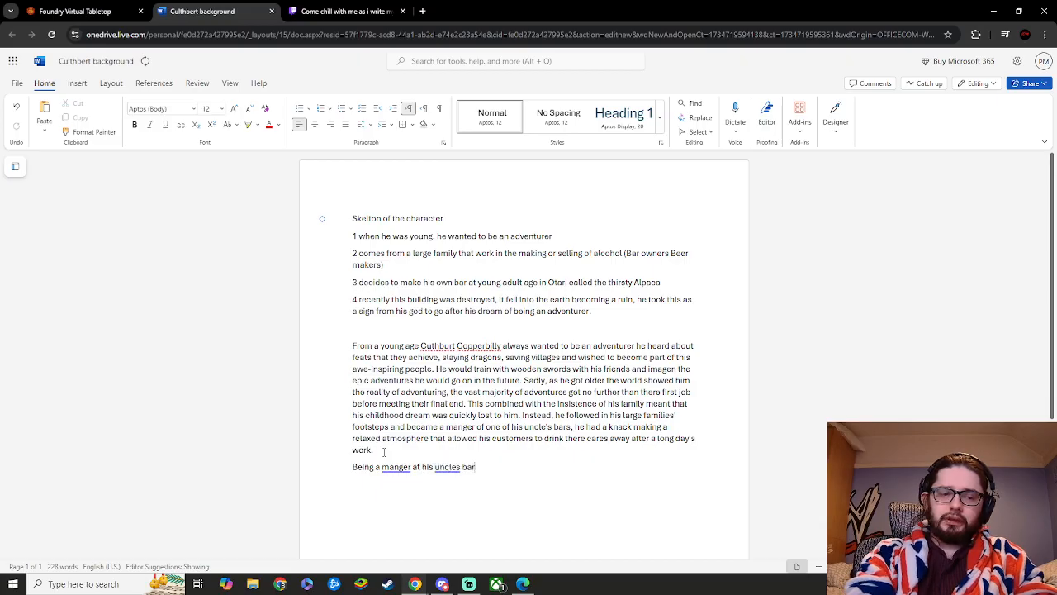
{"action": "type", "text": " was"}
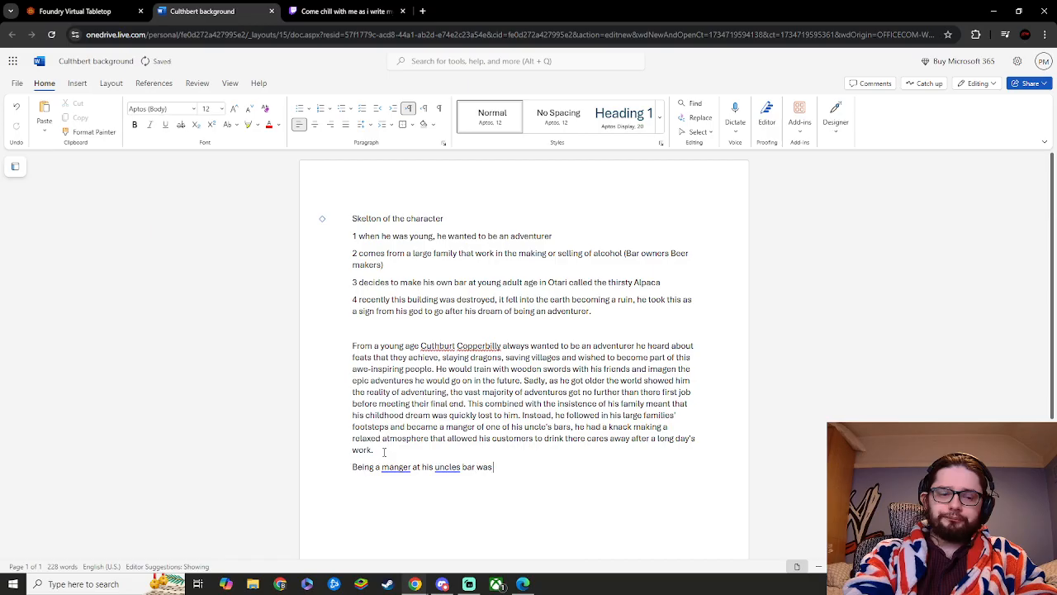
{"action": "type", "text": " not en"}
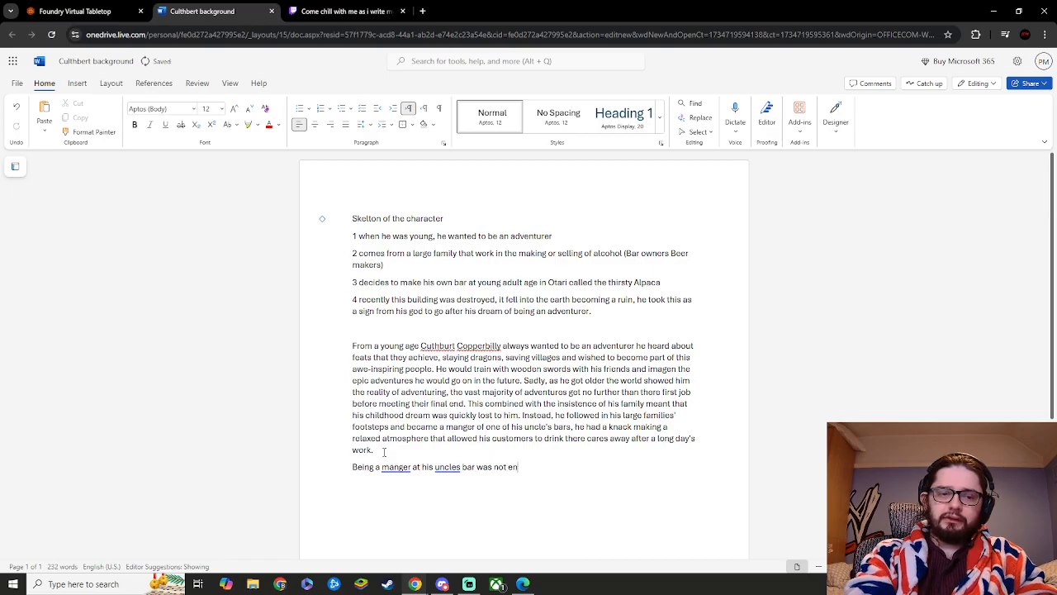
{"action": "type", "text": "ought"}
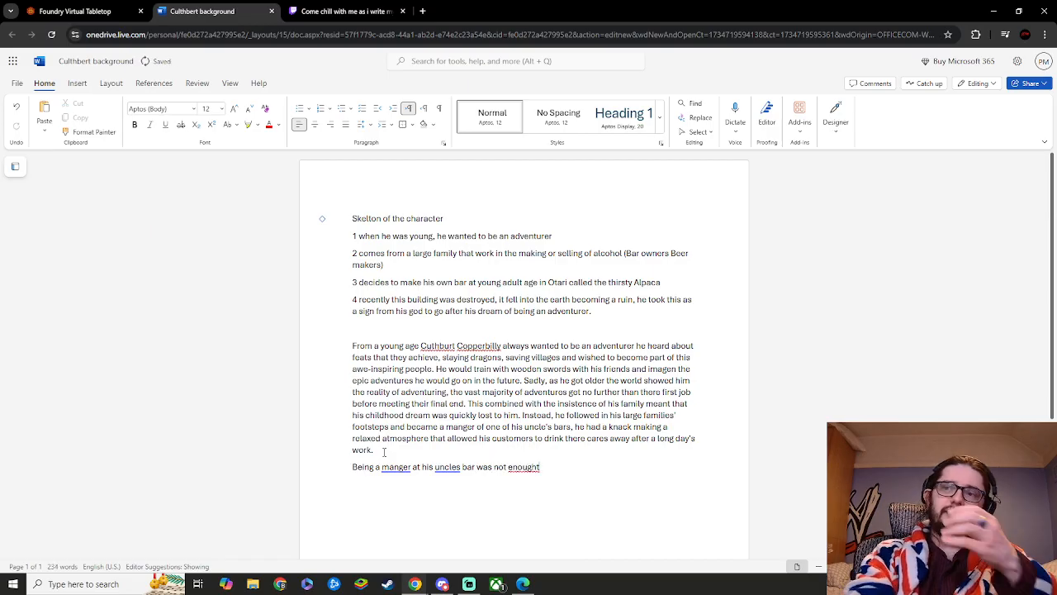
{"action": "key", "text": "BackSpace"}
{"action": "key", "text": "BackSpace"}
{"action": "key", "text": "BackSpace"}
{"action": "key", "text": "BackSpace"}
{"action": "key", "text": "BackSpace"}
{"action": "key", "text": "BackSpace"}
{"action": "key", "text": "BackSpace"}
{"action": "key", "text": "BackSpace"}
{"action": "key", "text": "BackSpace"}
{"action": "key", "text": "BackSpace"}
{"action": "key", "text": "BackSpace"}
{"action": "key", "text": "BackSpace"}
{"action": "key", "text": "BackSpace"}
{"action": "key", "text": "BackSpace"}
{"action": "key", "text": "BackSpace"}
{"action": "key", "text": "BackSpace"}
{"action": "key", "text": "BackSpace"}
{"action": "key", "text": "BackSpace"}
{"action": "key", "text": "BackSpace"}
{"action": "key", "text": "BackSpace"}
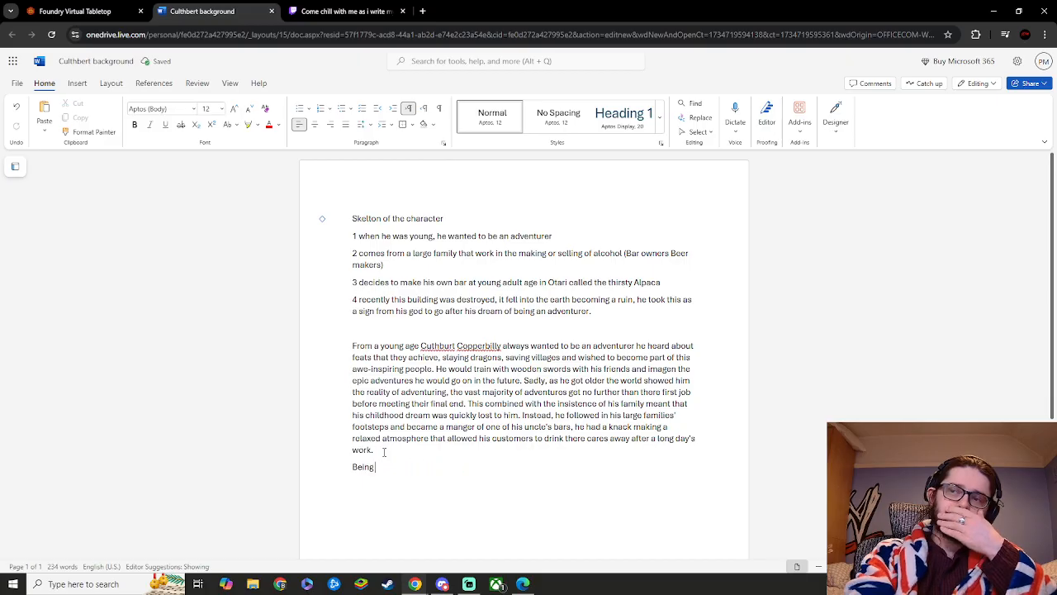
{"action": "key", "text": "BackSpace"}
{"action": "key", "text": "BackSpace"}
{"action": "key", "text": "BackSpace"}
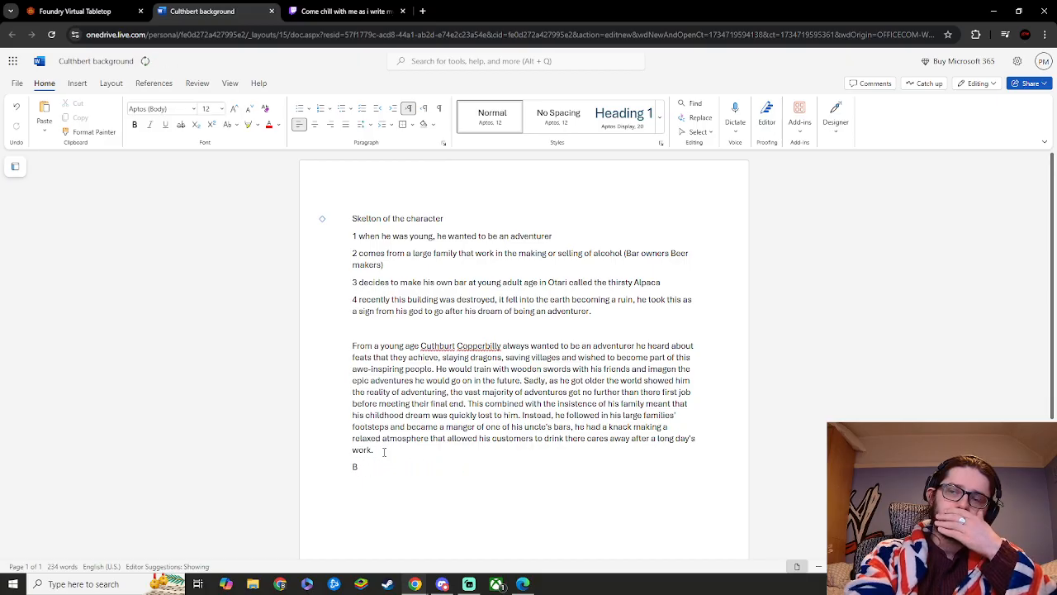
{"action": "key", "text": "BackSpace"}
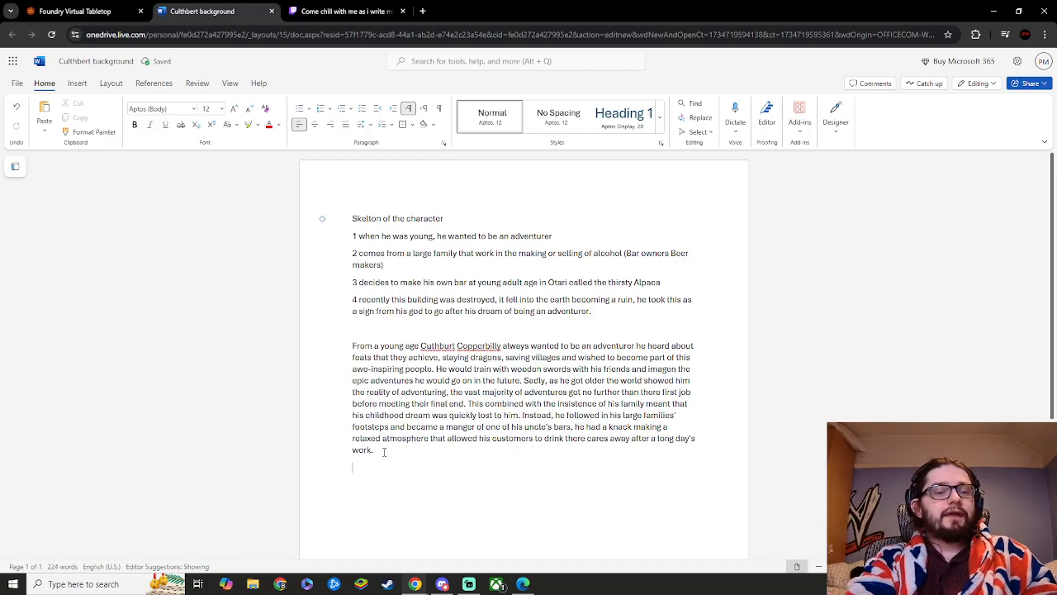
- Write a new paragraph below the backstory reading "But that wasn't enough for Cuthbert he had asperations to have his own Bar"
{"action": "type", "text": "But that"}
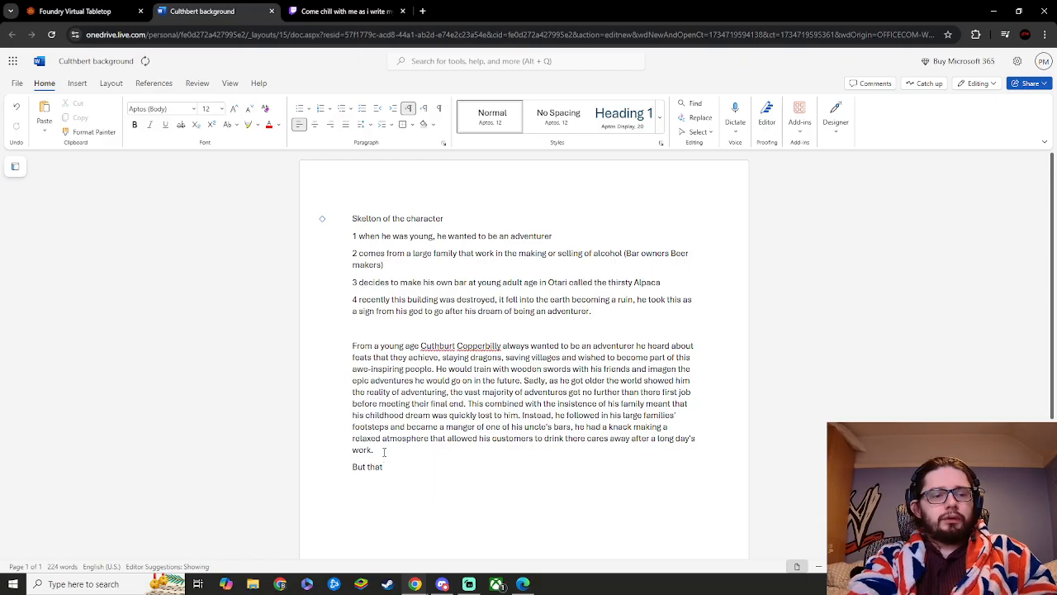
{"action": "type", "text": " wasn't"}
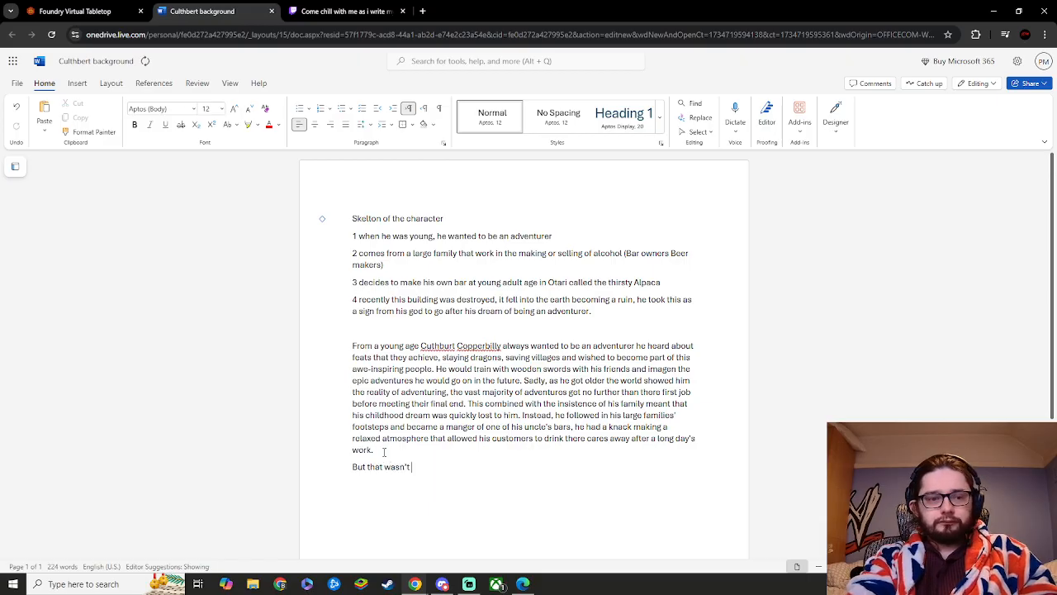
{"action": "type", "text": " enough f"}
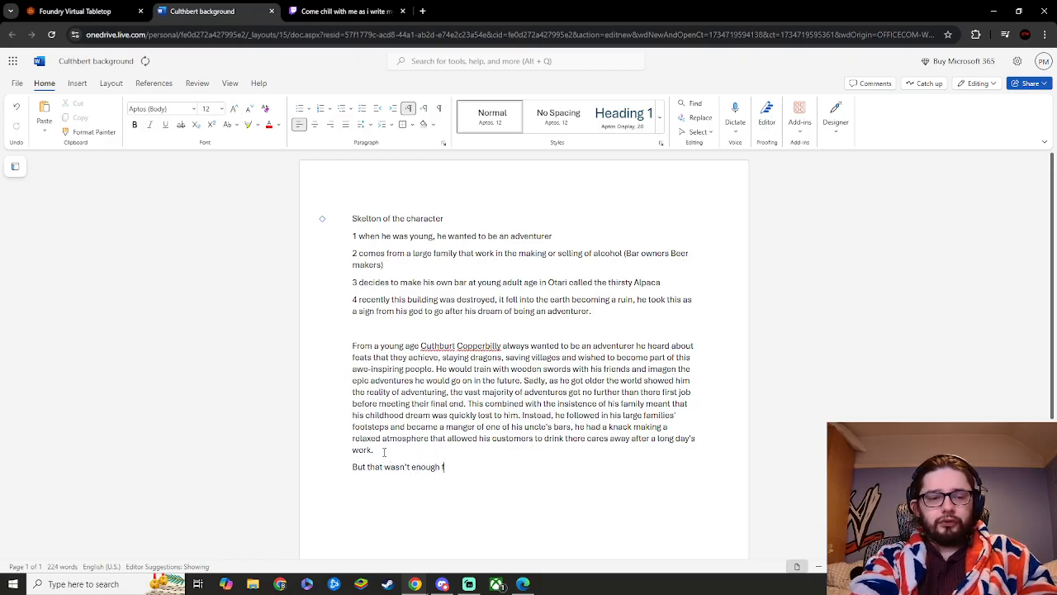
{"action": "type", "text": "or Cut"}
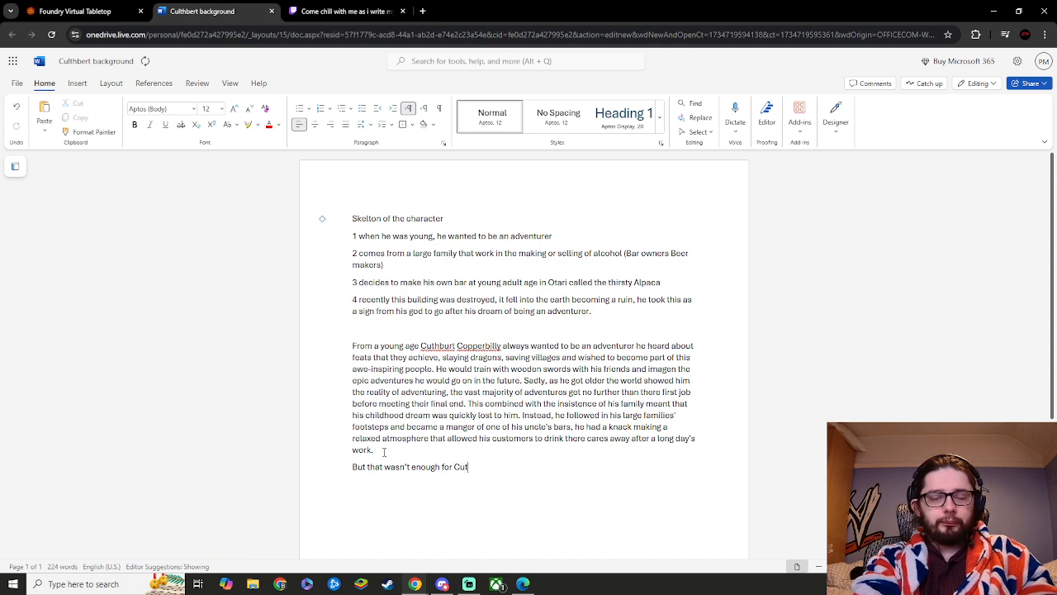
{"action": "type", "text": "hber"}
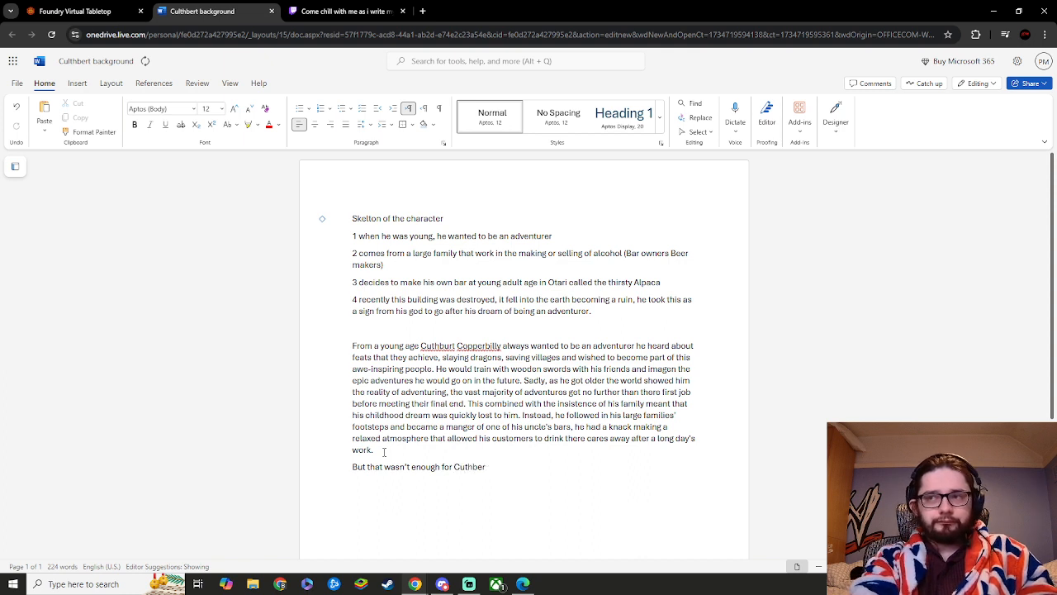
{"action": "type", "text": "t"}
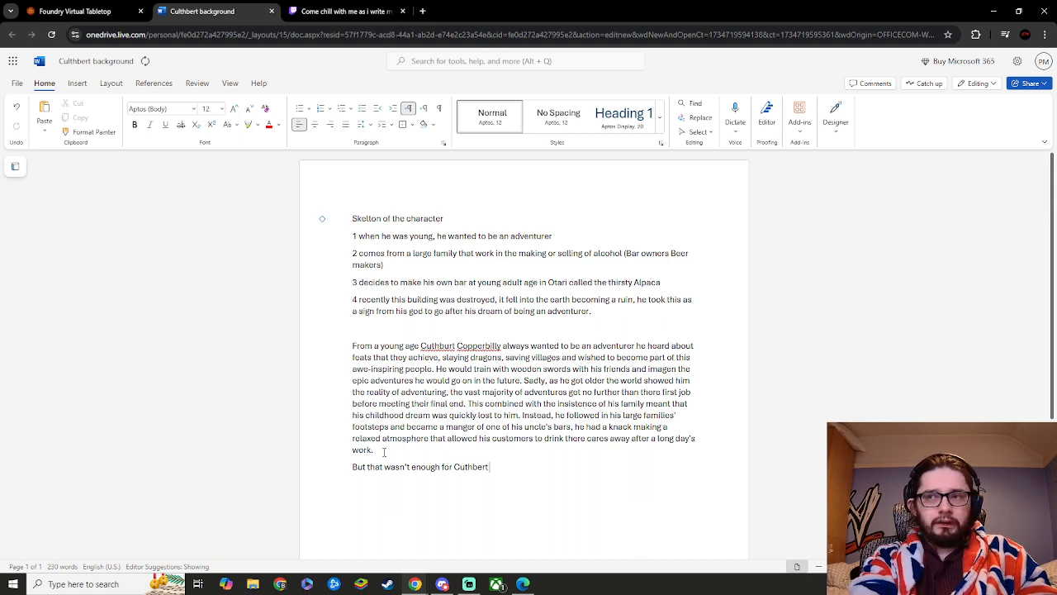
{"action": "type", "text": " he ha"}
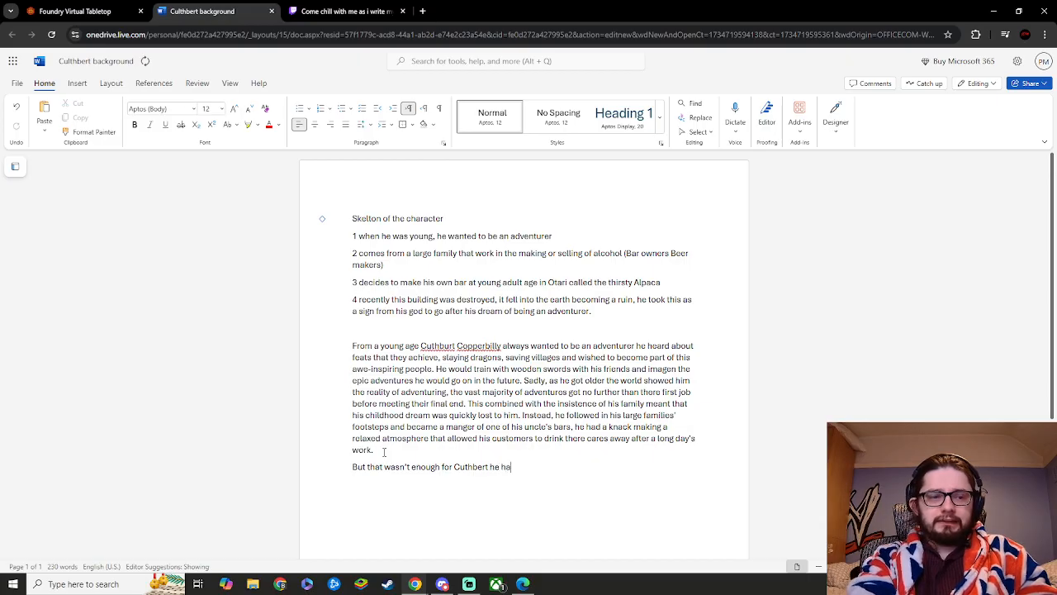
{"action": "type", "text": "d asperations"}
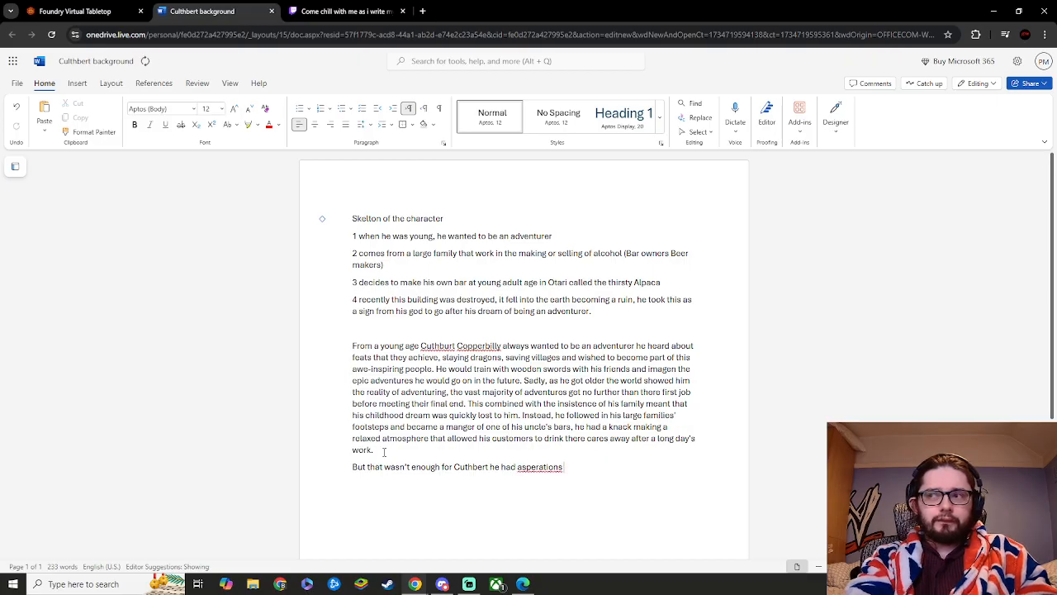
{"action": "type", "text": " to own hi"}
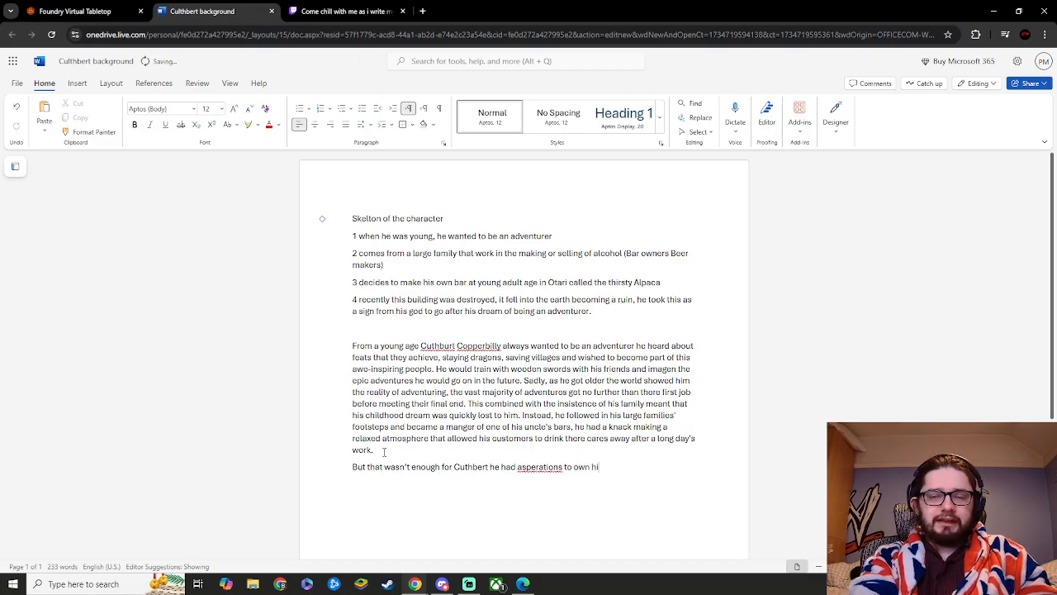
{"action": "type", "text": "s"}
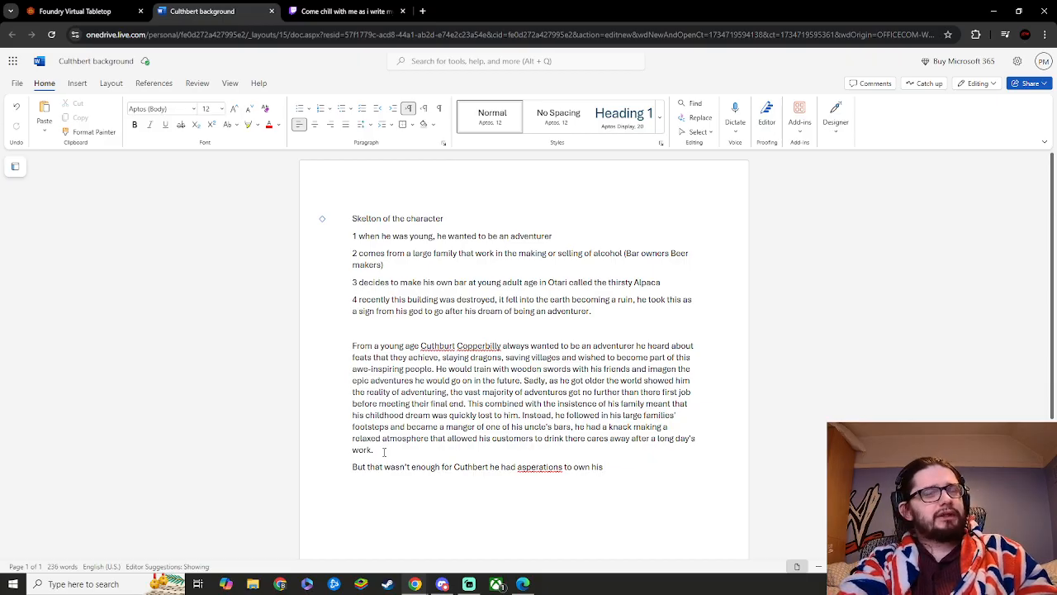
{"action": "key", "text": "BackSpace"}
{"action": "key", "text": "BackSpace"}
{"action": "key", "text": "BackSpace"}
{"action": "key", "text": "BackSpace"}
{"action": "key", "text": "BackSpace"}
{"action": "key", "text": "BackSpace"}
{"action": "key", "text": "BackSpace"}
{"action": "key", "text": "BackSpace"}
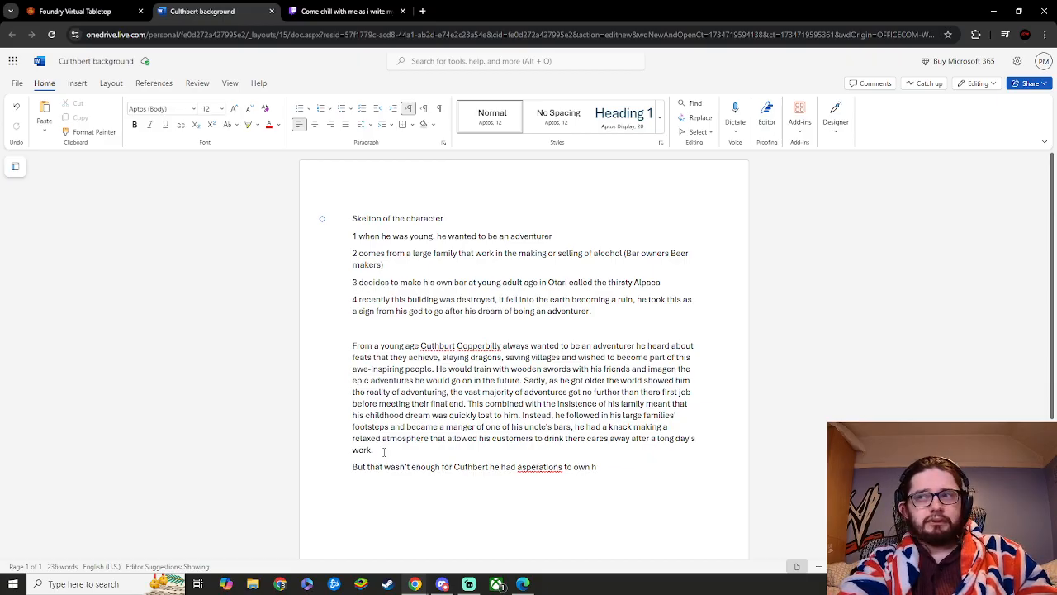
{"action": "type", "text": "ha"}
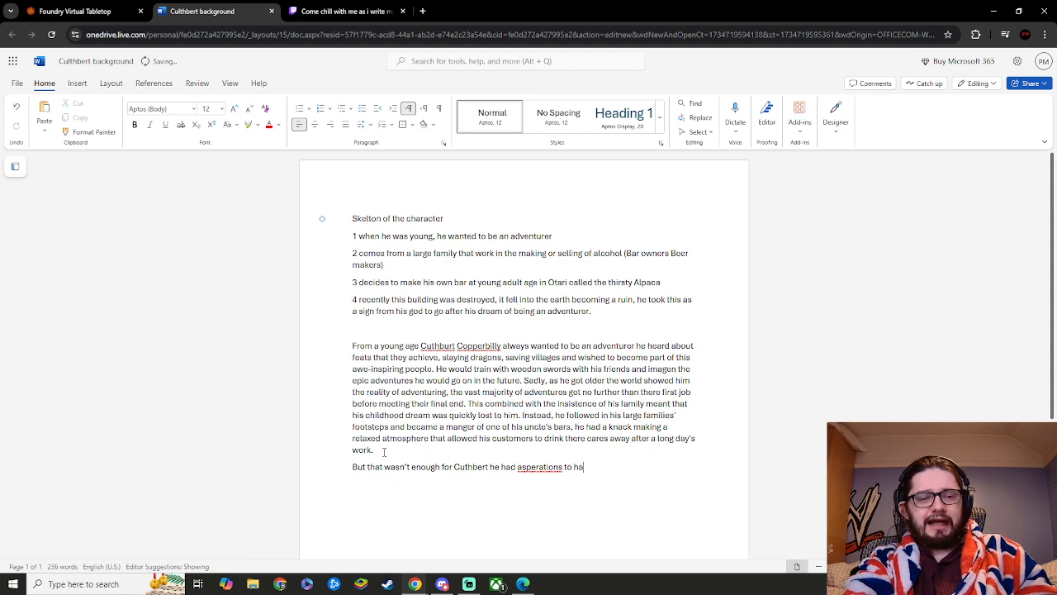
{"action": "type", "text": "ve his own "}
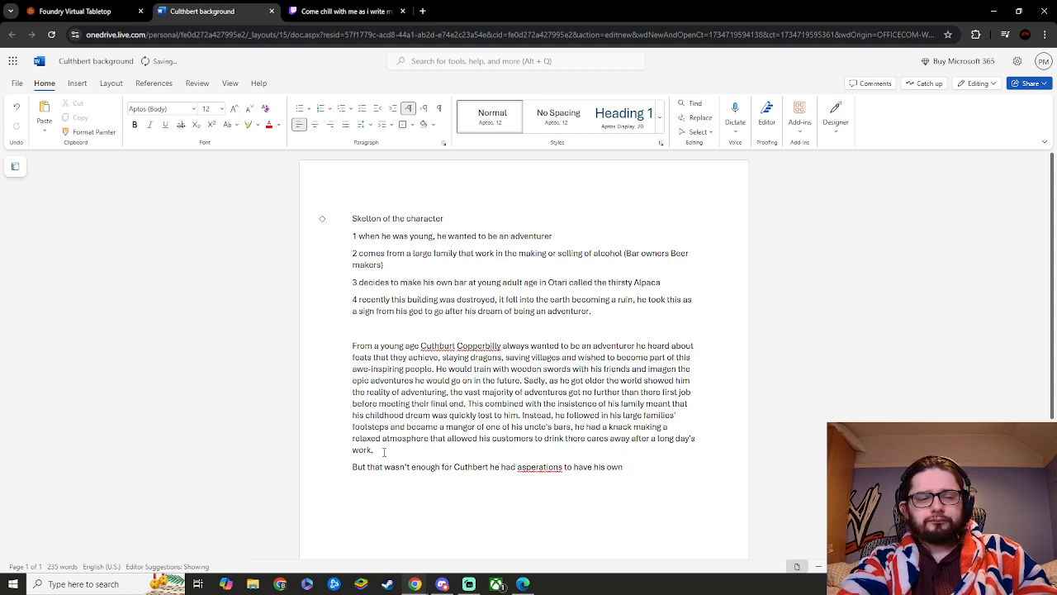
{"action": "type", "text": "Bar"}
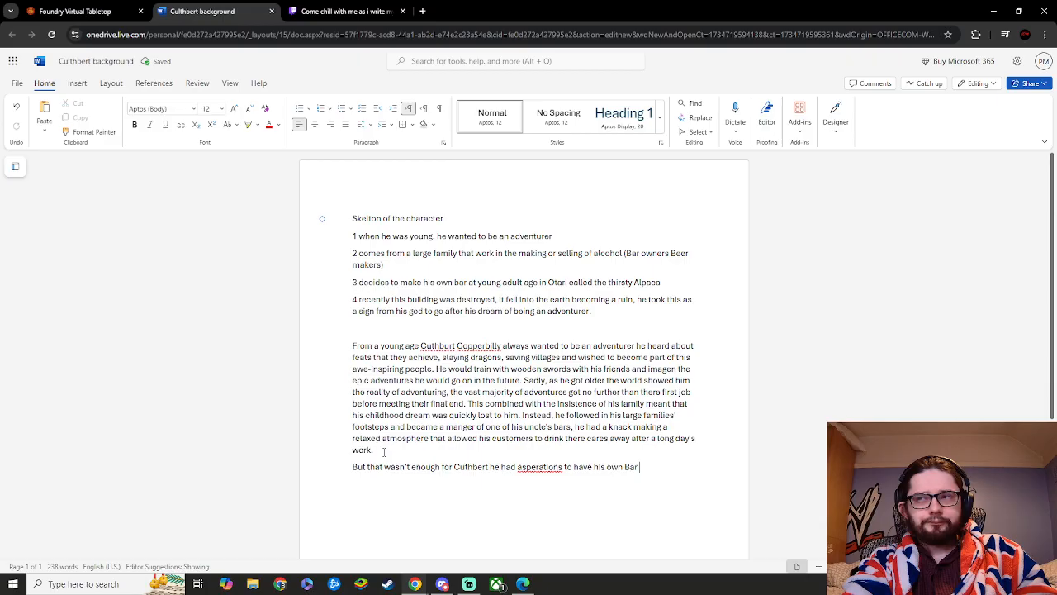
- Correct "asperations" to "aspirations" and end the sentence with a lowercase "bar."
{"action": "right_click", "coordinate": [529, 469]}
{"action": "left_click", "coordinate": [444, 502]}
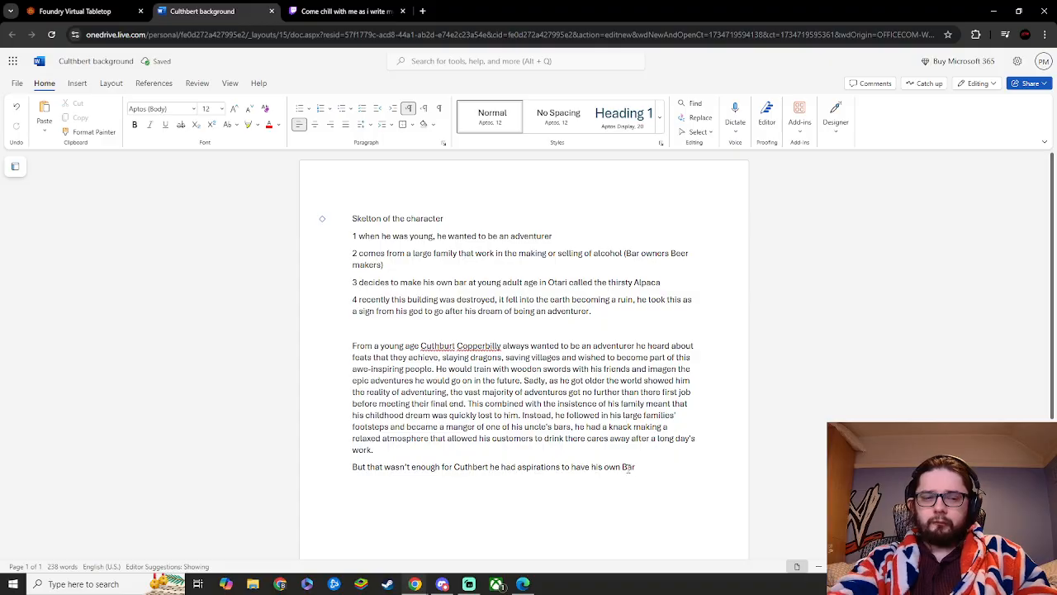
{"action": "key", "text": "BackSpace"}
{"action": "key", "text": "BackSpace"}
{"action": "key", "text": "BackSpace"}
{"action": "type", "text": "bar "}
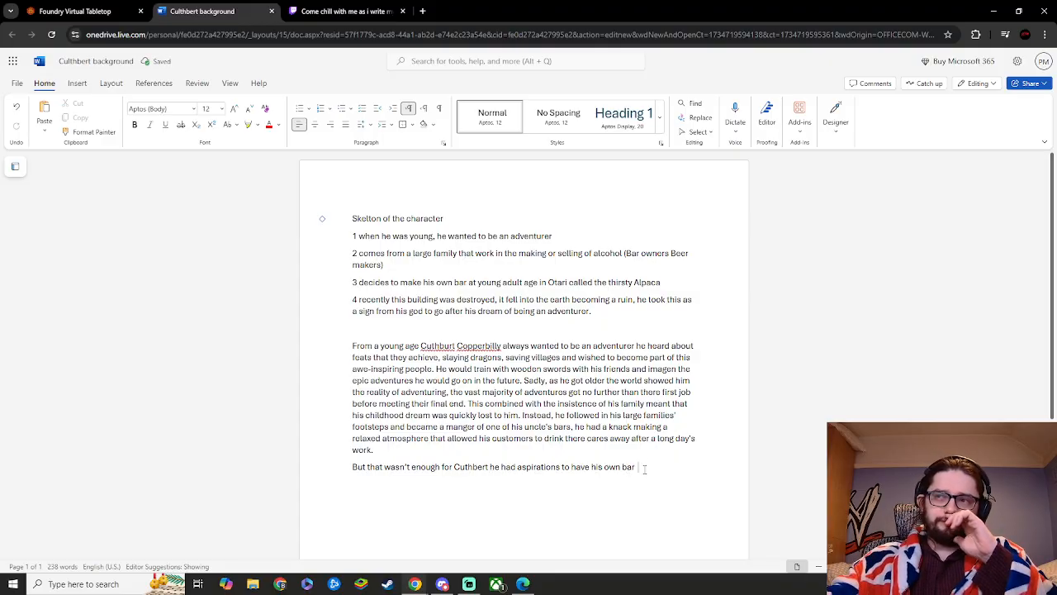
{"action": "type", "text": "."}
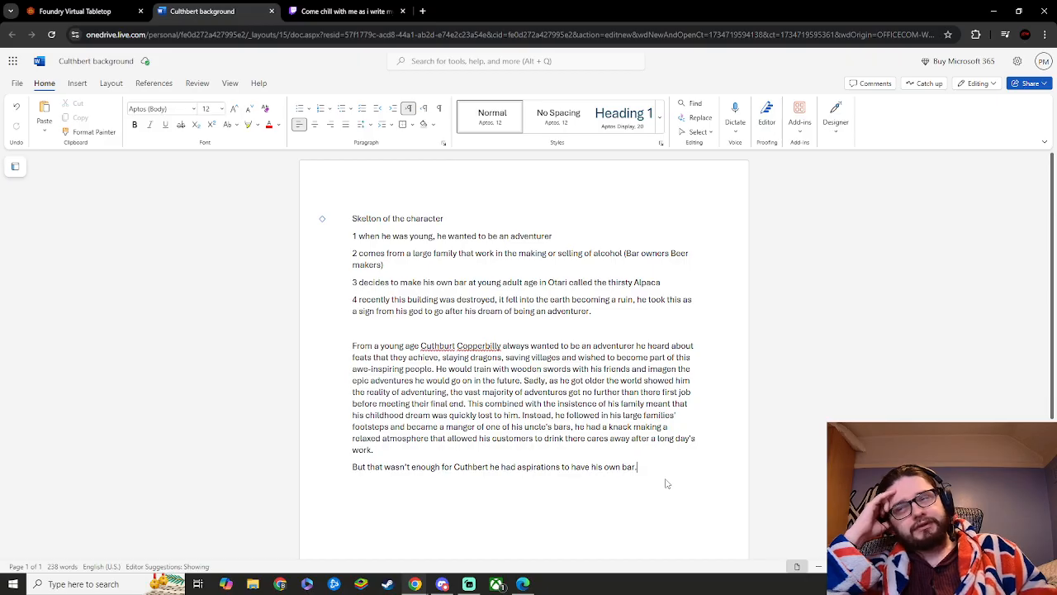
- Replace "that" with "this" at the start of the last paragraph
{"action": "double_click", "coordinate": [375, 468]}
{"action": "type", "text": "this"}
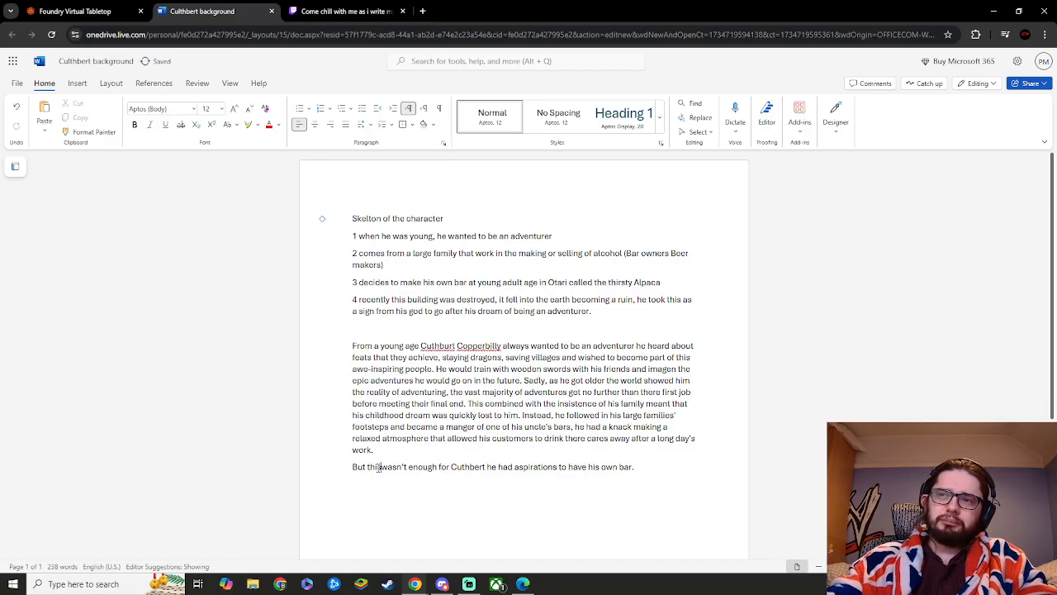
{"action": "left_click", "coordinate": [521, 455]}
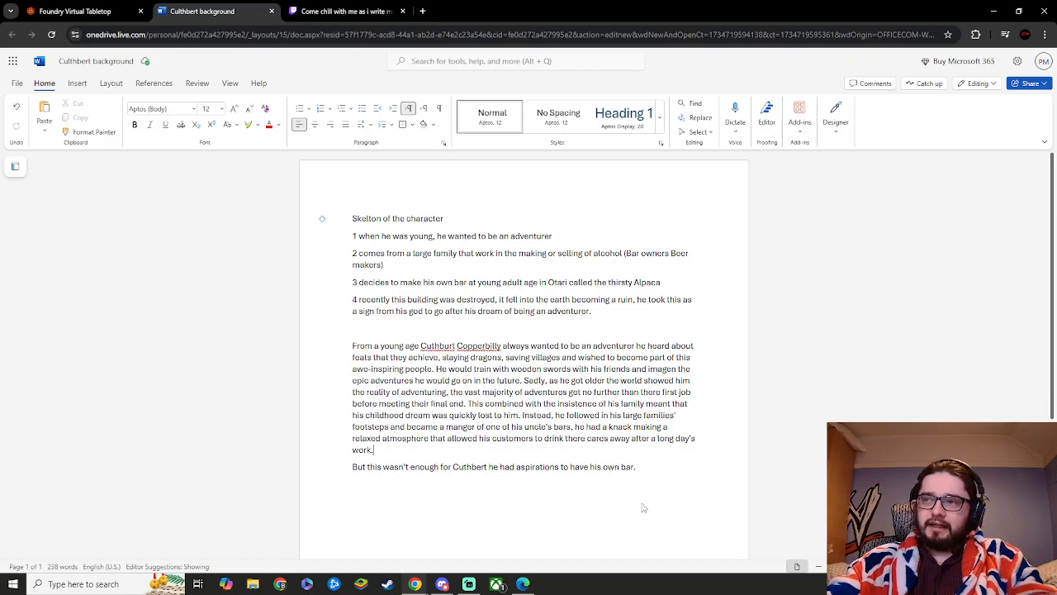
- Insert the word "bigger" before "aspirations" in the last paragraph
{"action": "left_click_drag", "start_coordinate": [636, 466], "coordinate": [523, 468]}
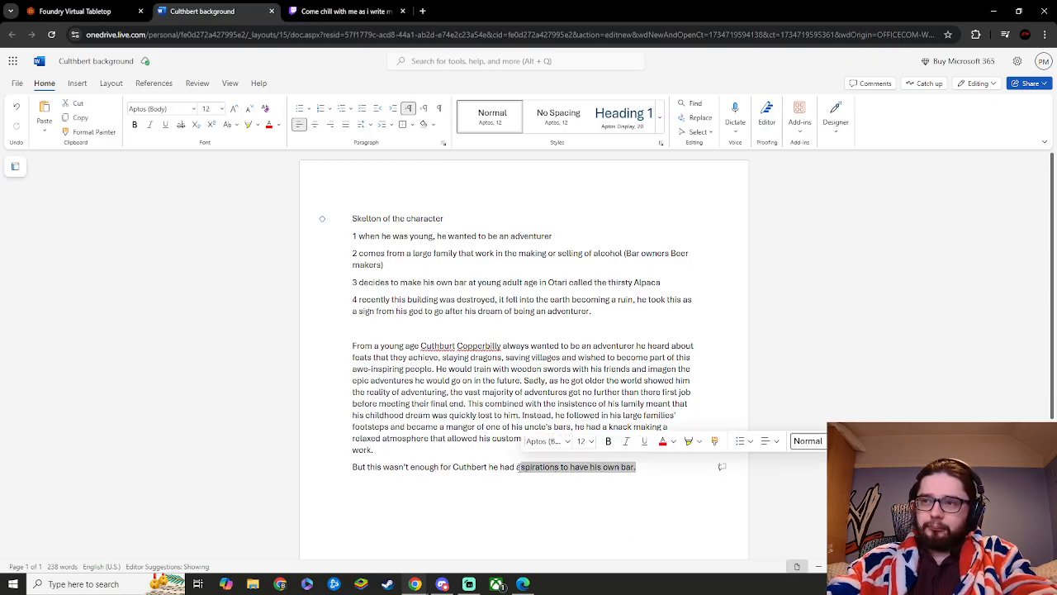
{"action": "left_click", "coordinate": [521, 466]}
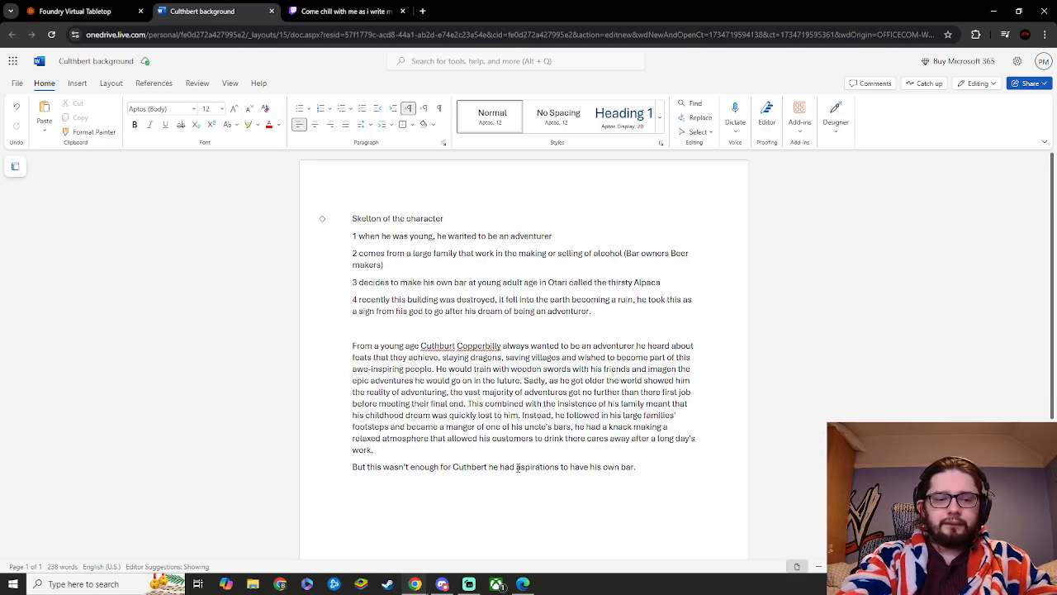
{"action": "type", "text": "Bigger"}
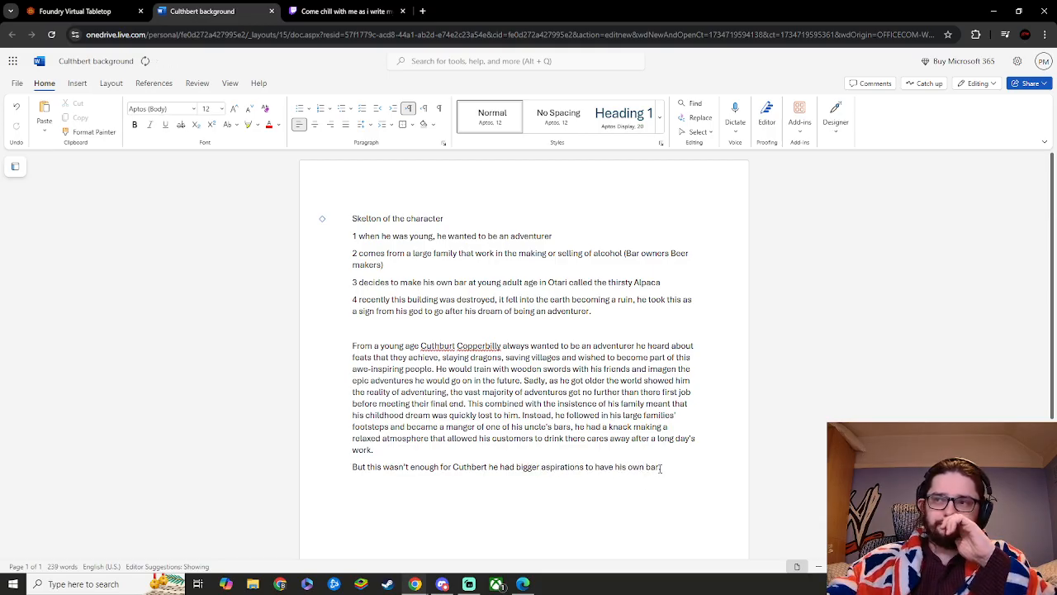
- Replace "to have his own bar." at the end of the last paragraph with ", he wanted to own his" directly after "aspirations"
{"action": "left_click_drag", "start_coordinate": [659, 468], "coordinate": [587, 470]}
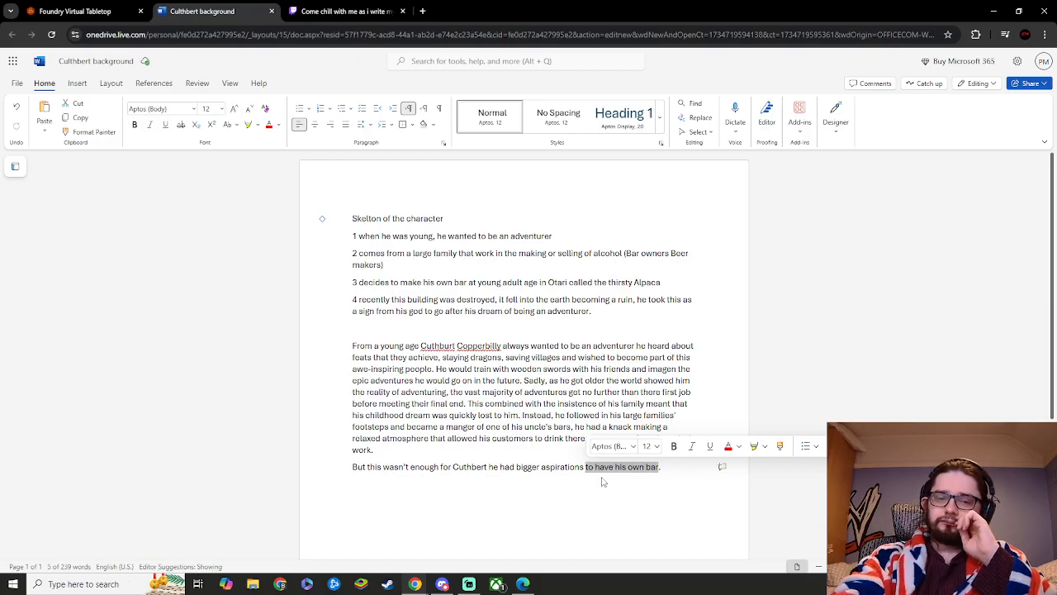
{"action": "key", "text": "BackSpace"}
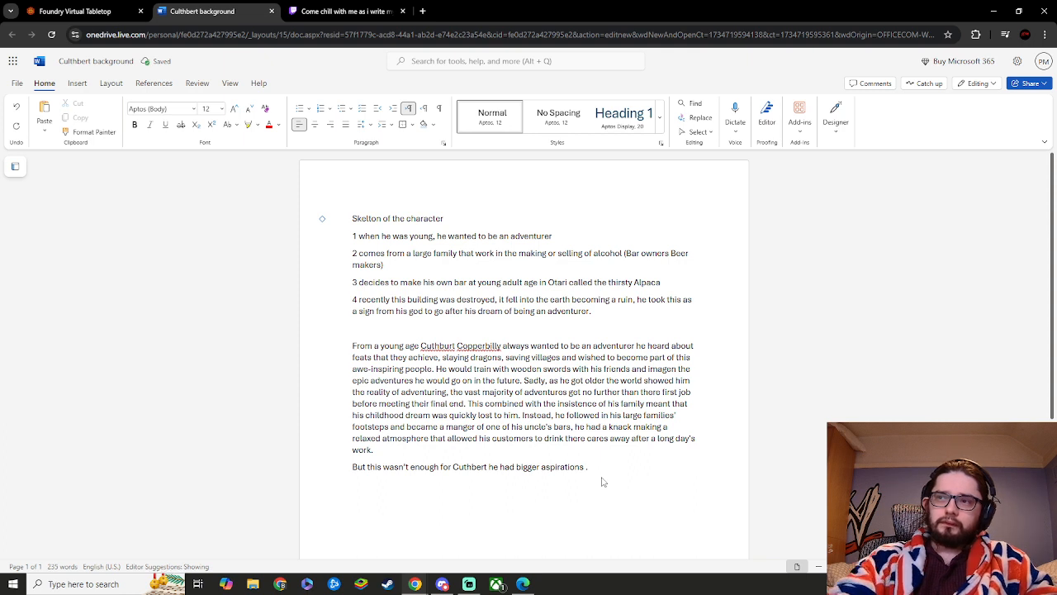
{"action": "key", "text": "BackSpace"}
{"action": "key", "text": "BackSpace"}
{"action": "type", "text": "."}
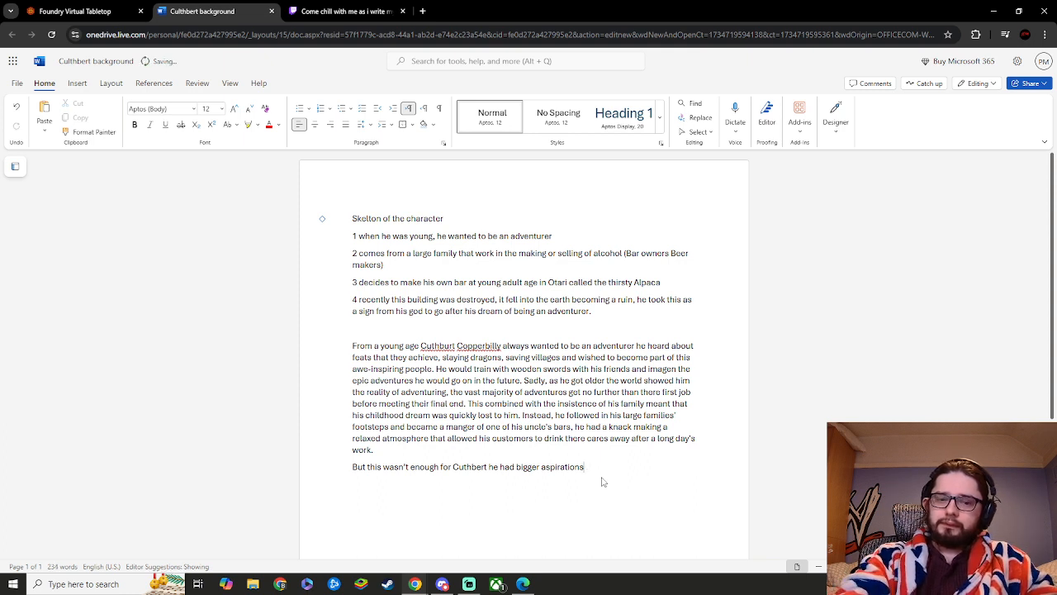
{"action": "type", "text": " he was"}
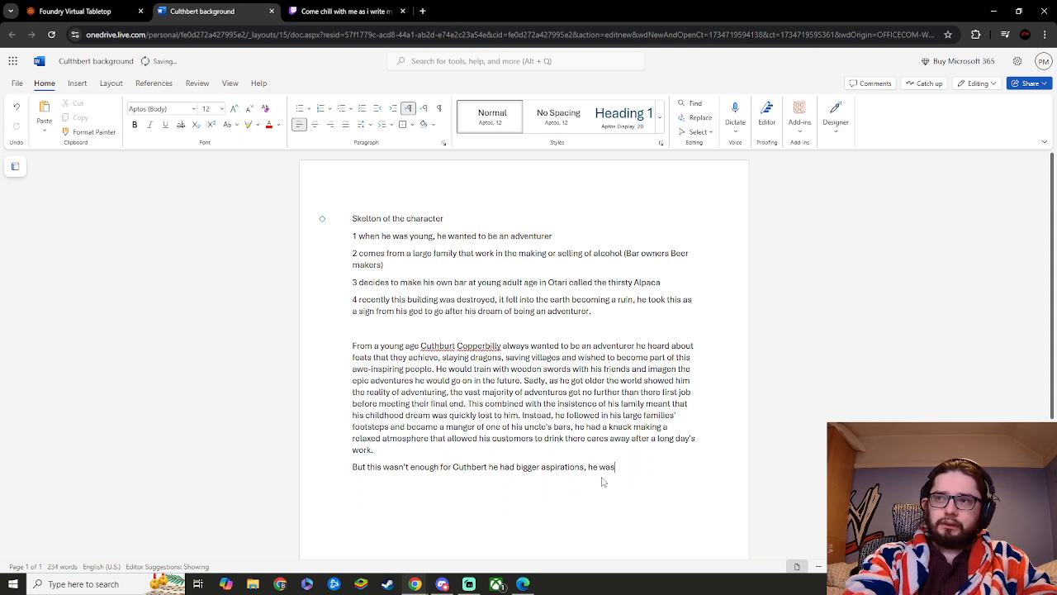
{"action": "key", "text": "BackSpace"}
{"action": "type", "text": "nted "}
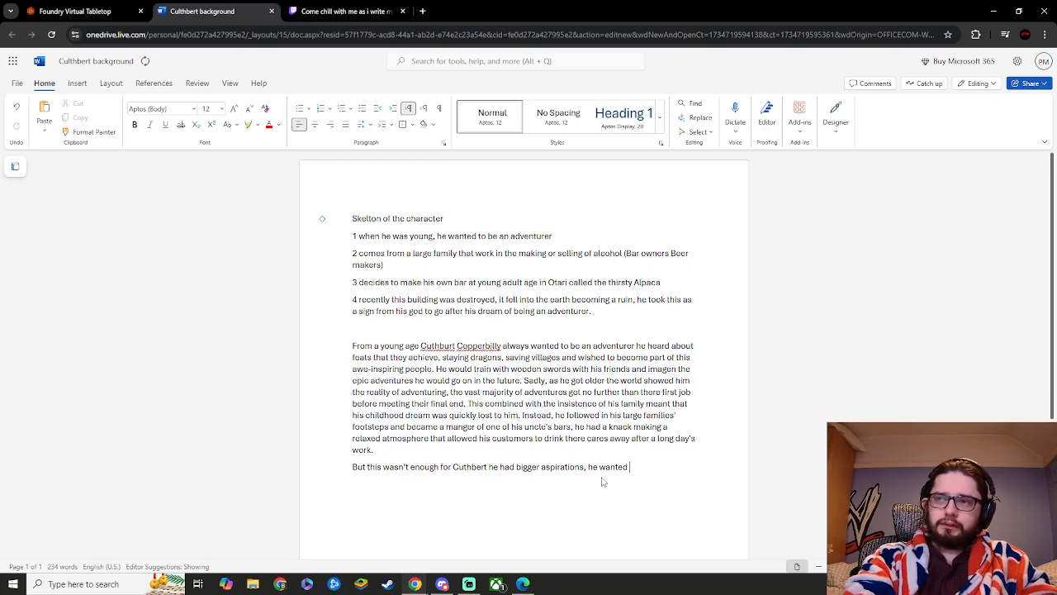
{"action": "type", "text": "to own his"}
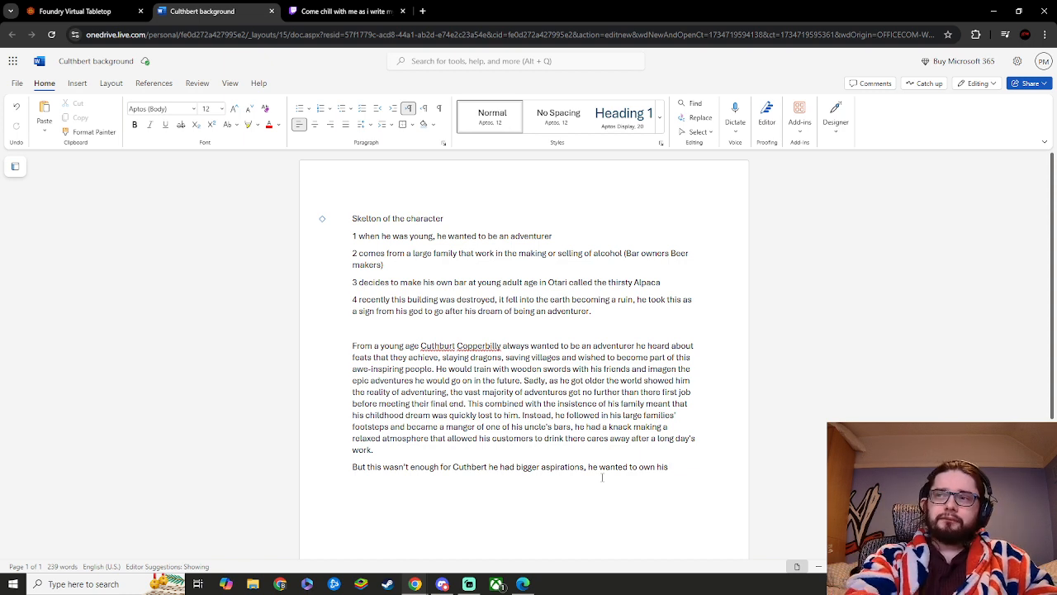
- Replace "wanted to own his" in the last paragraph with "wished to work in place owned by himself."
{"action": "key", "text": "BackSpace"}
{"action": "key", "text": "BackSpace"}
{"action": "key", "text": "BackSpace"}
{"action": "key", "text": "BackSpace"}
{"action": "key", "text": "BackSpace"}
{"action": "key", "text": "BackSpace"}
{"action": "key", "text": "BackSpace"}
{"action": "key", "text": "BackSpace"}
{"action": "key", "text": "BackSpace"}
{"action": "key", "text": "BackSpace"}
{"action": "key", "text": "BackSpace"}
{"action": "key", "text": "BackSpace"}
{"action": "key", "text": "BackSpace"}
{"action": "key", "text": "BackSpace"}
{"action": "key", "text": "BackSpace"}
{"action": "key", "text": "BackSpace"}
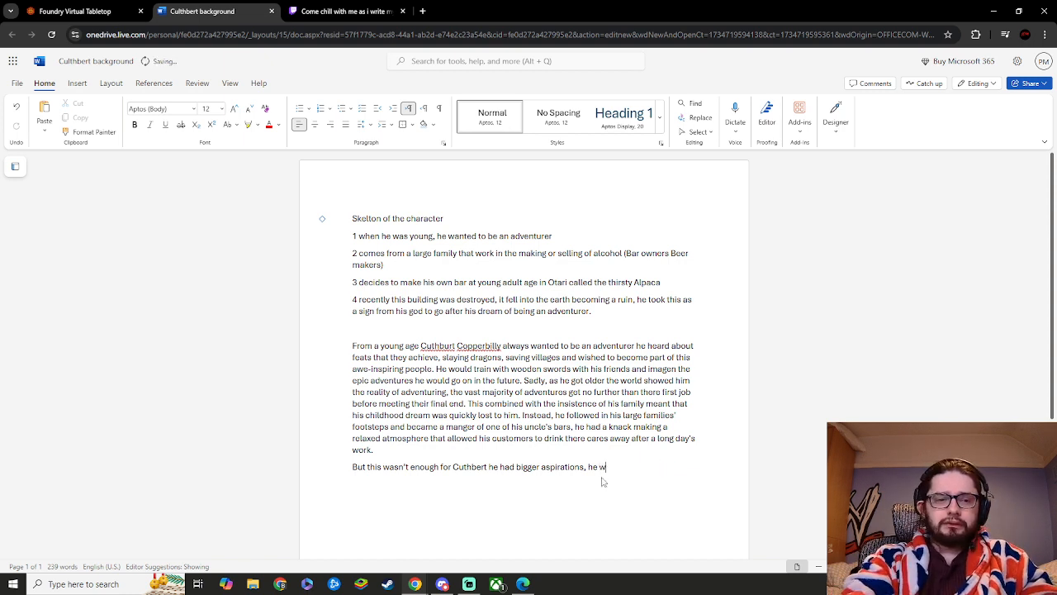
{"action": "type", "text": "ished to wo"}
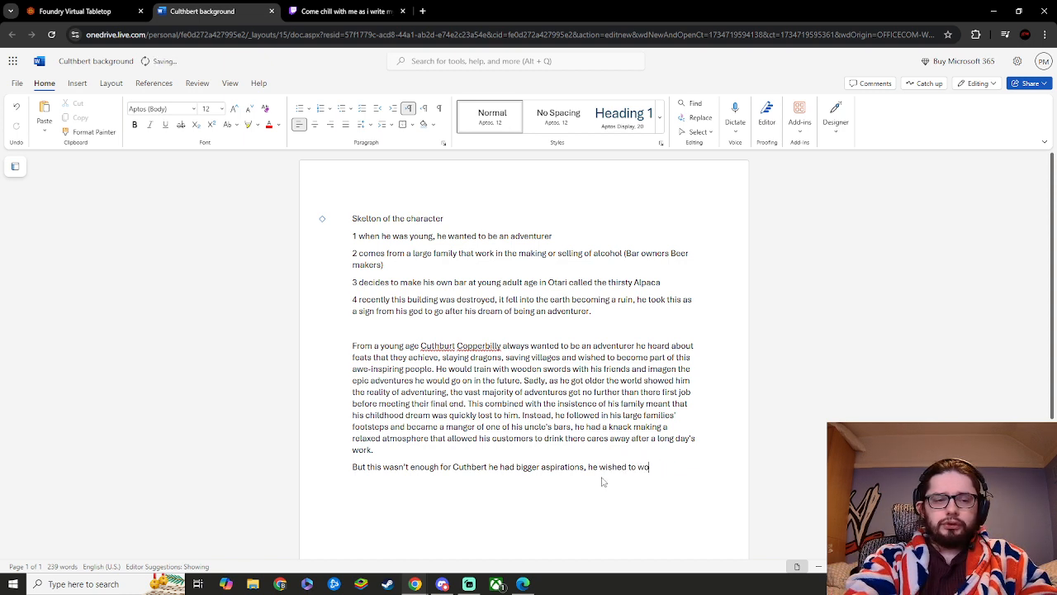
{"action": "type", "text": "rk in a"}
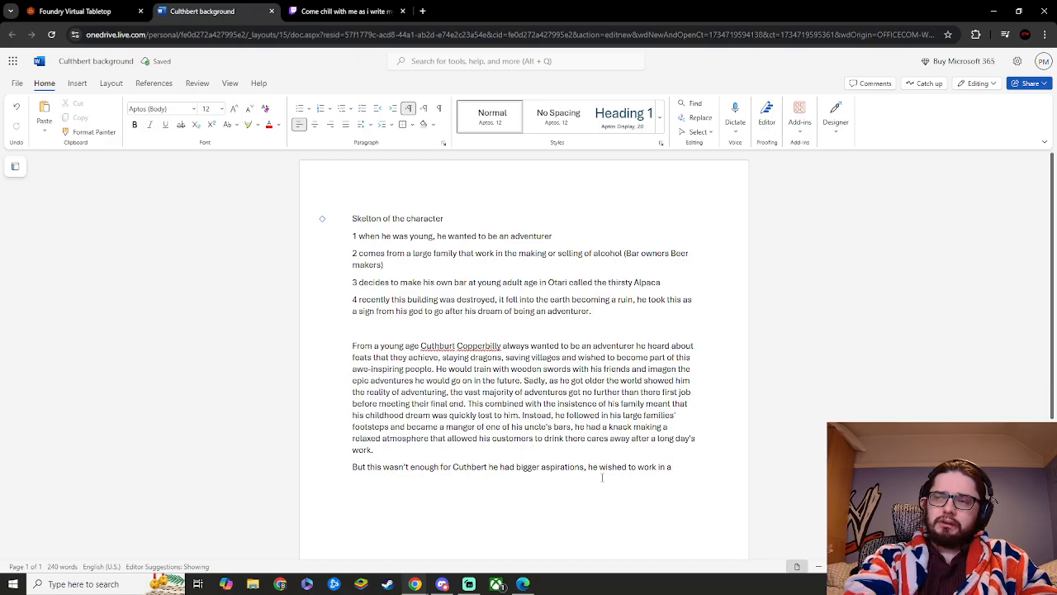
{"action": "key", "text": "BackSpace"}
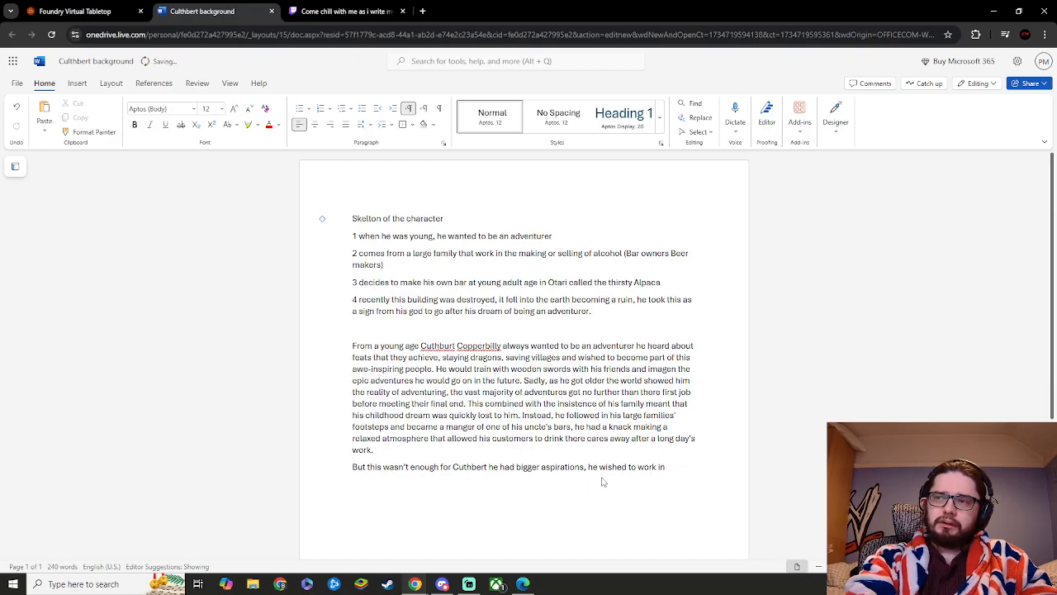
{"action": "type", "text": "place "}
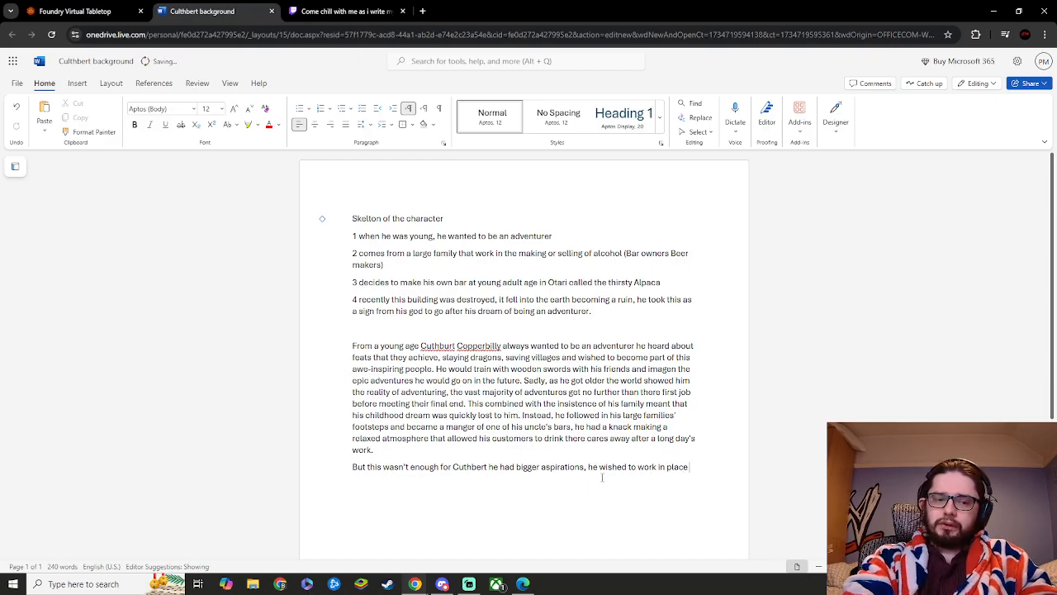
{"action": "type", "text": "owned"}
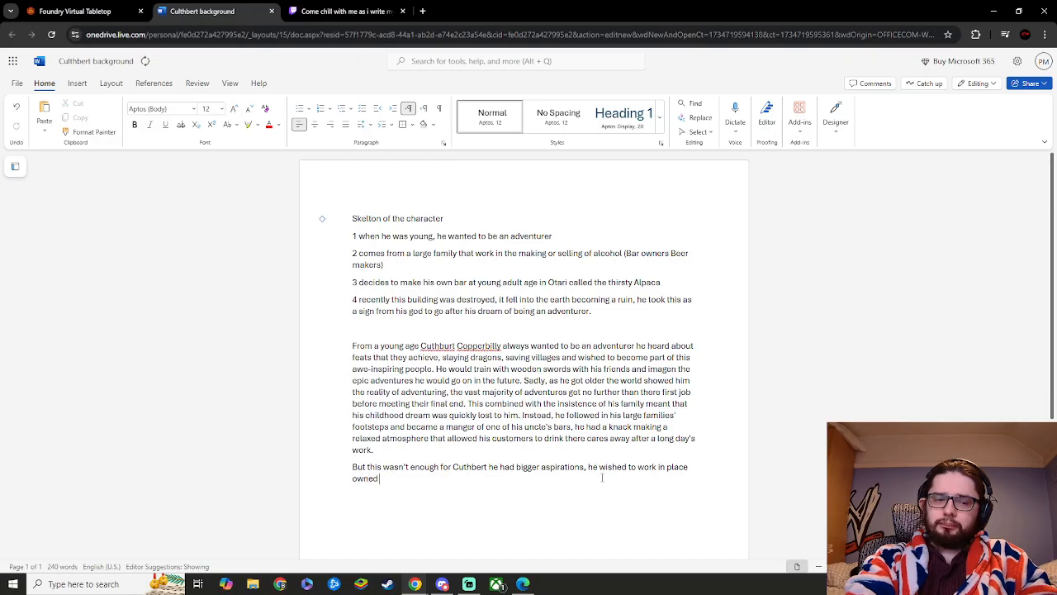
{"action": "type", "text": " by himsl"}
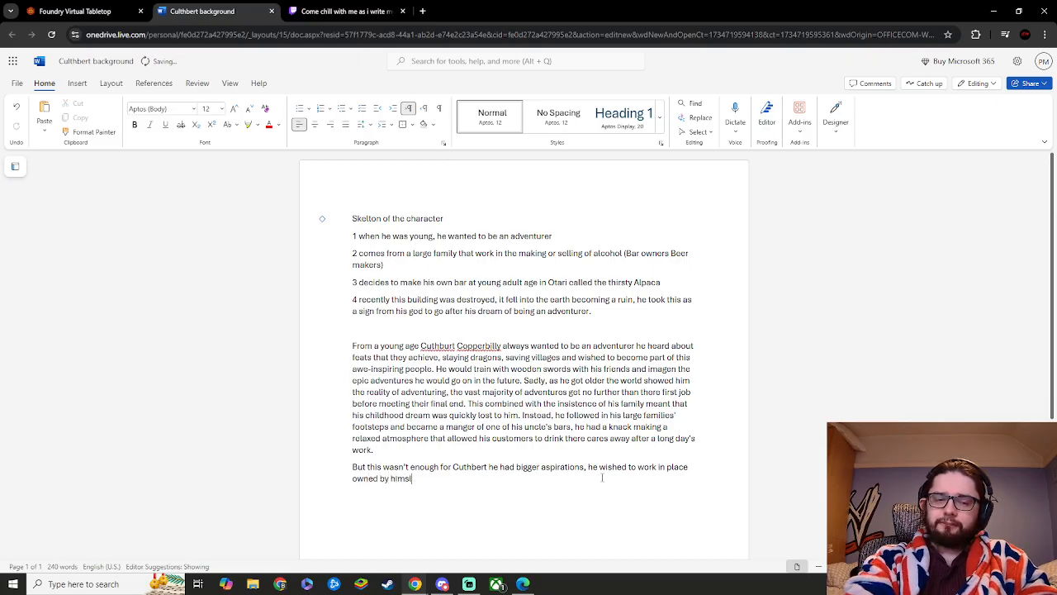
{"action": "key", "text": "BackSpace"}
{"action": "type", "text": "elf."}
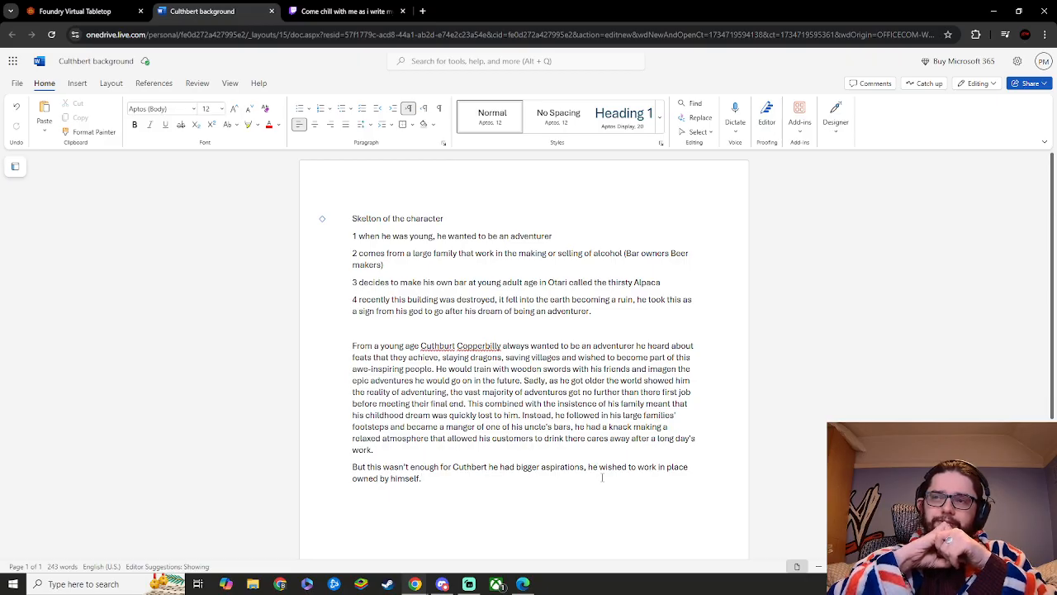
- Add the sentence "A place that he could make his own." to the end of the last paragraph
{"action": "type", "text": "A"}
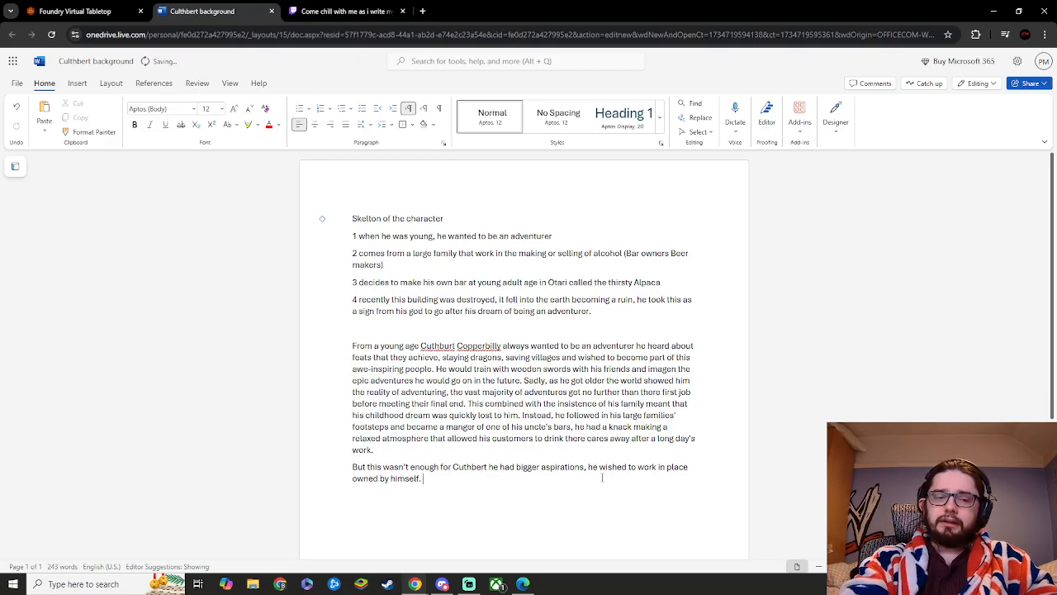
{"action": "type", "text": " plac"}
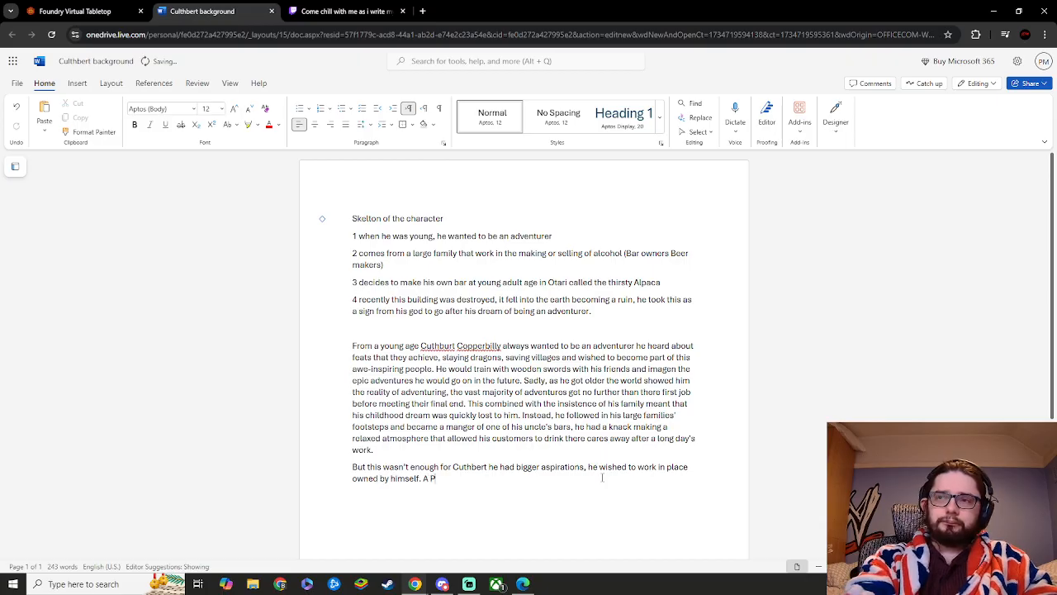
{"action": "type", "text": "e t"}
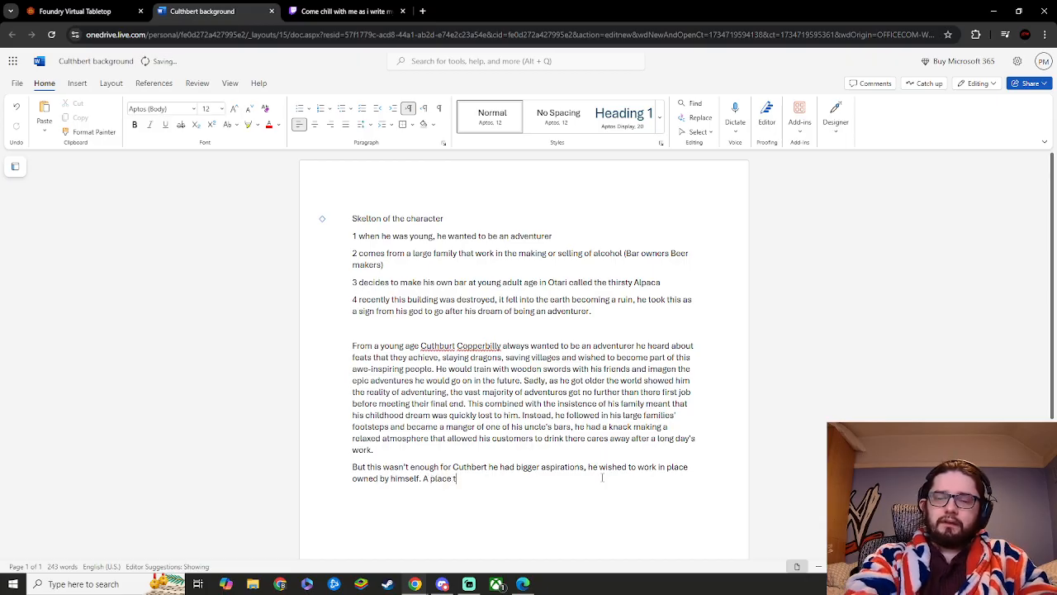
{"action": "type", "text": "hat he c"}
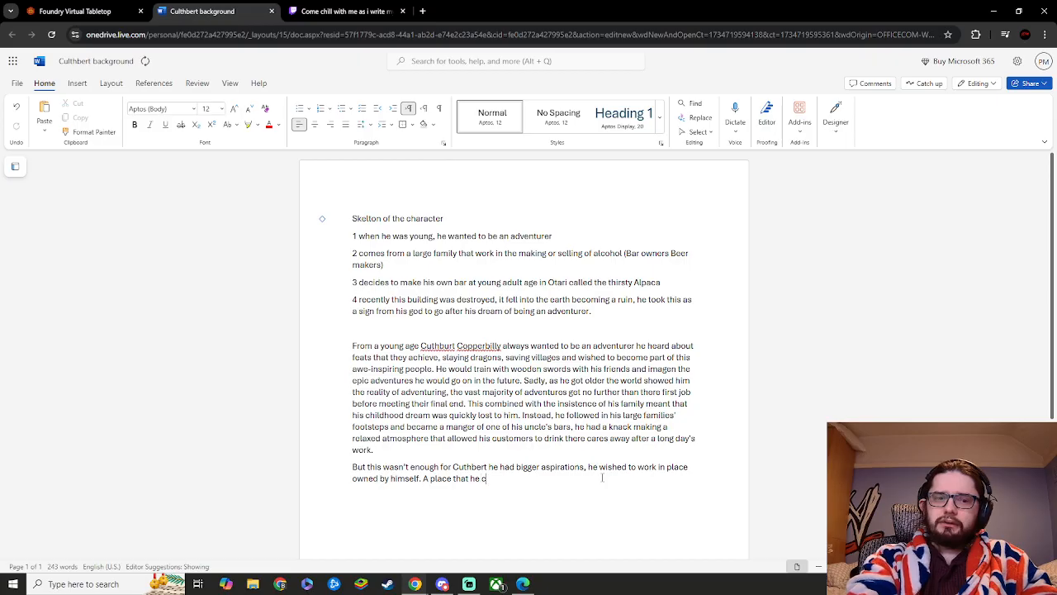
{"action": "type", "text": "ould make his own"}
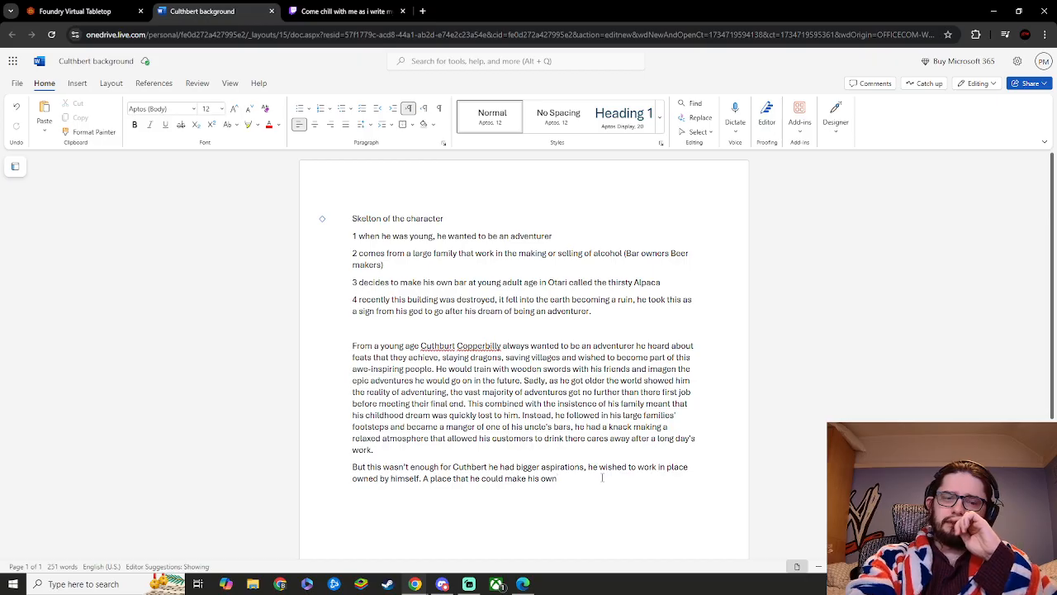
{"action": "type", "text": "."}
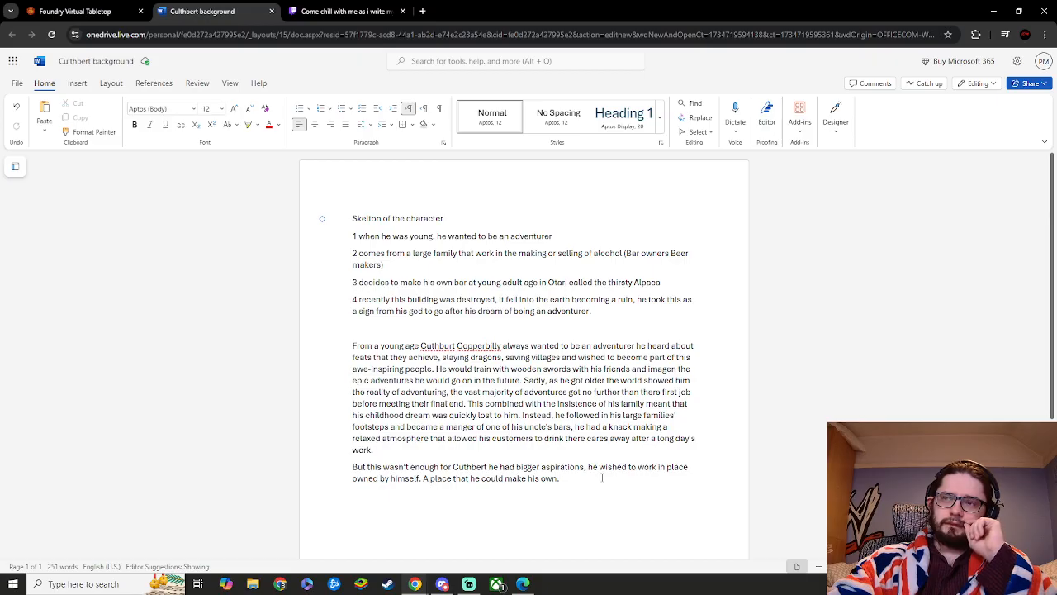
- Continue the last paragraph with "So away a couple years of planning and saving he bought a small"
{"action": "type", "text": "S"}
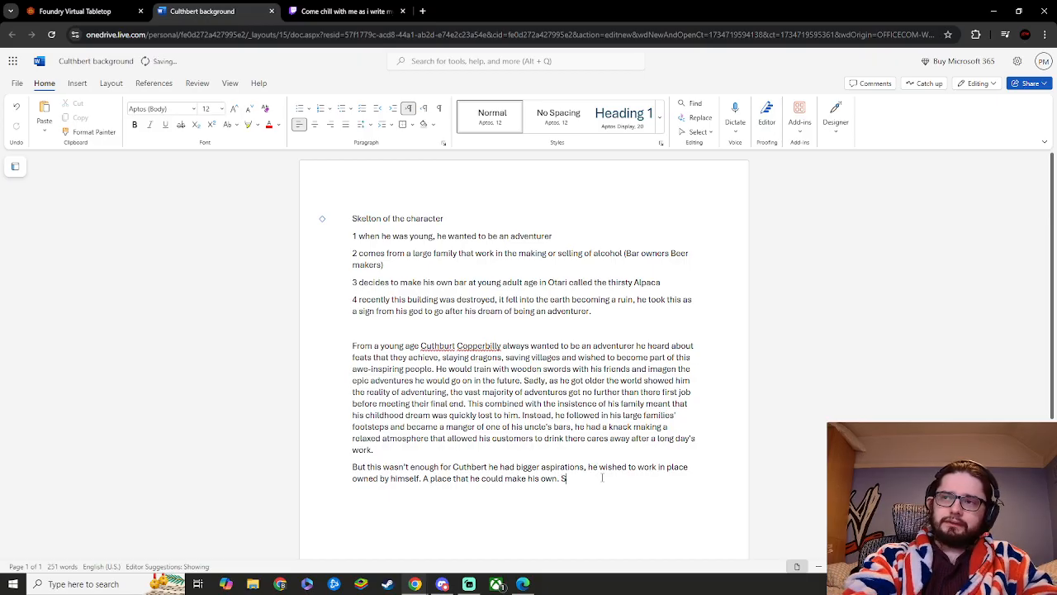
{"action": "type", "text": "o awa"}
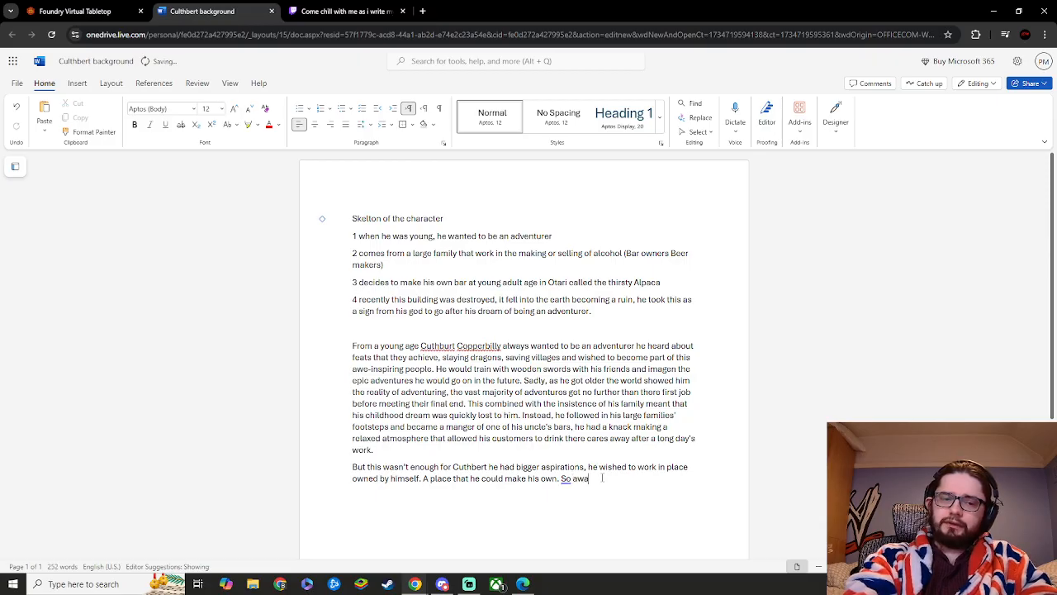
{"action": "type", "text": "y a bouple"}
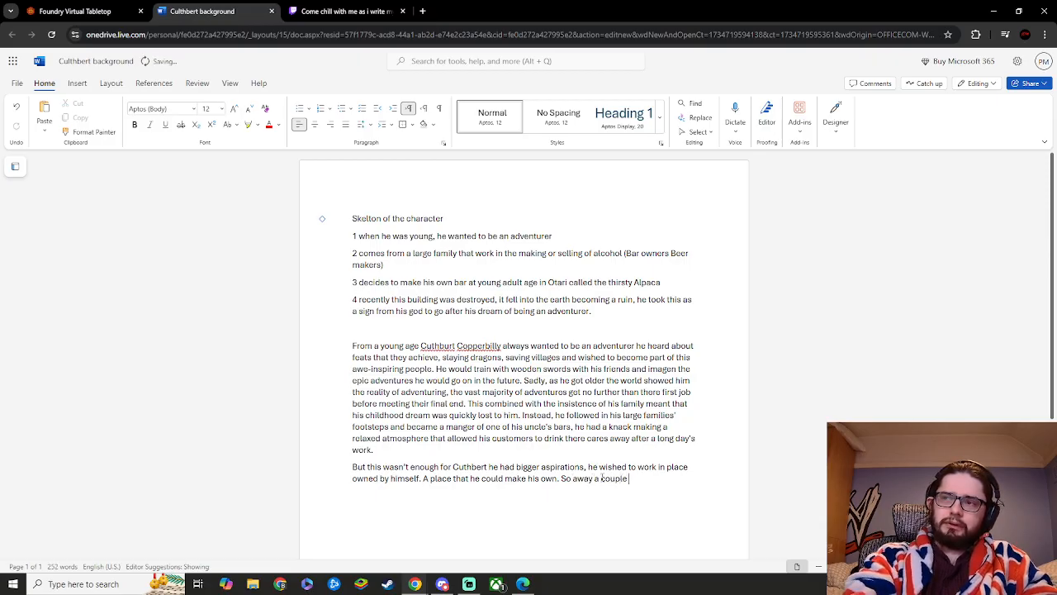
{"action": "type", "text": " yaar"}
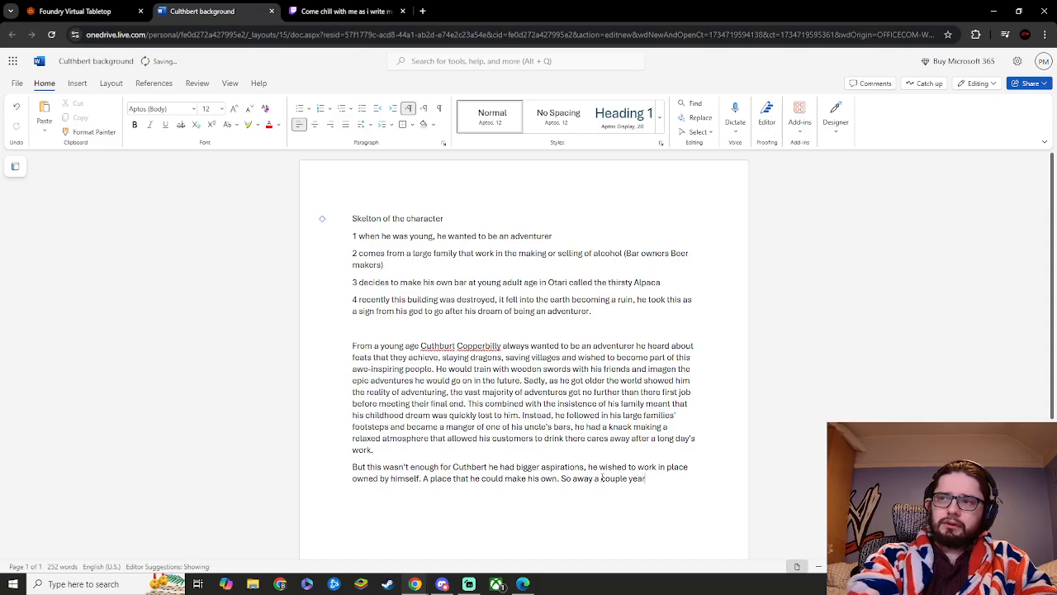
{"action": "type", "text": "s of planning and "}
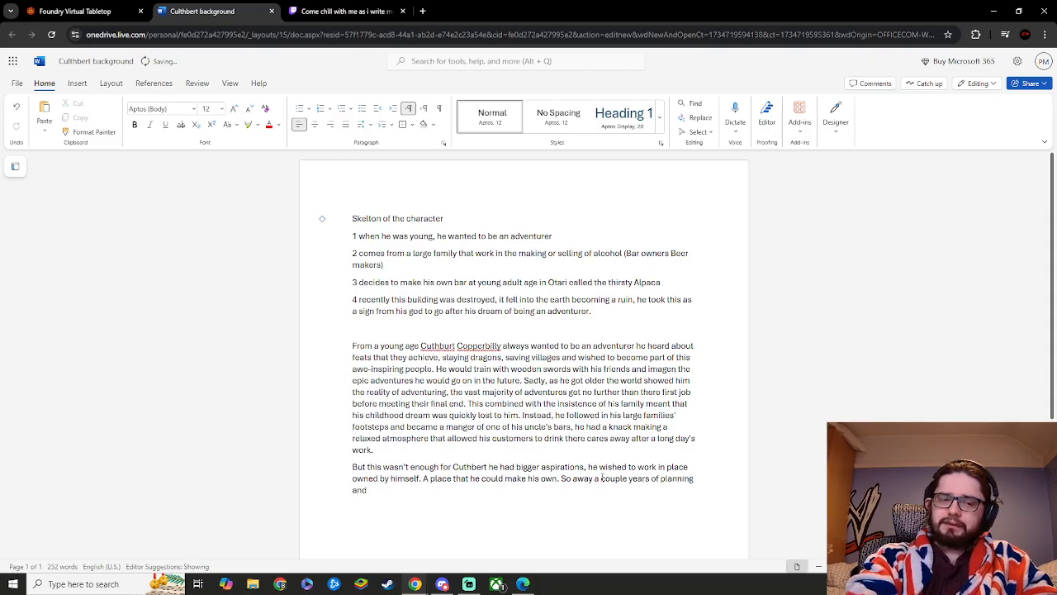
{"action": "type", "text": "ds"}
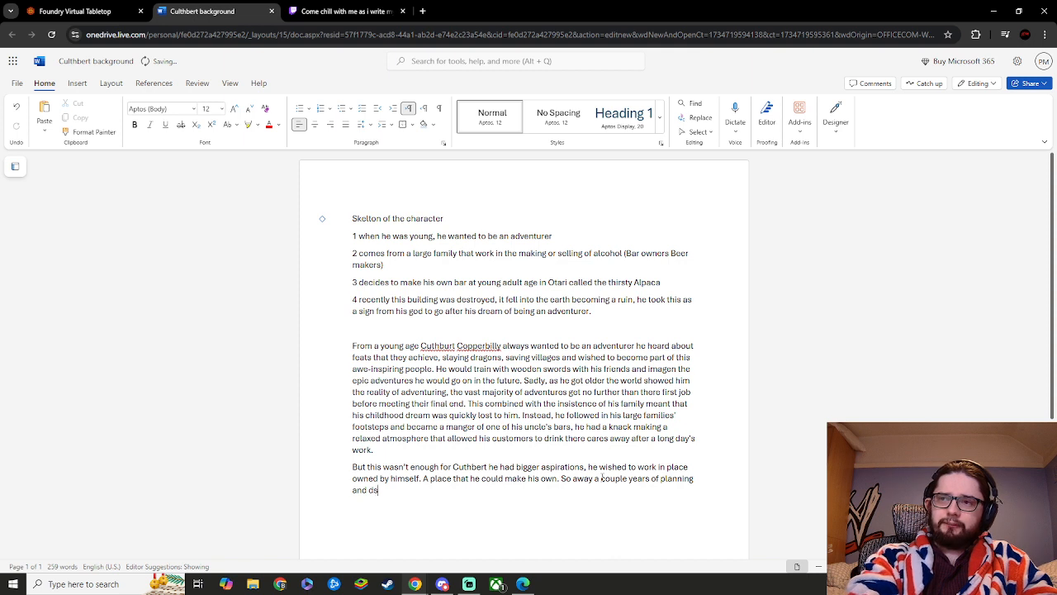
{"action": "key", "text": "BackSpace"}
{"action": "key", "text": "BackSpace"}
{"action": "type", "text": "savi"}
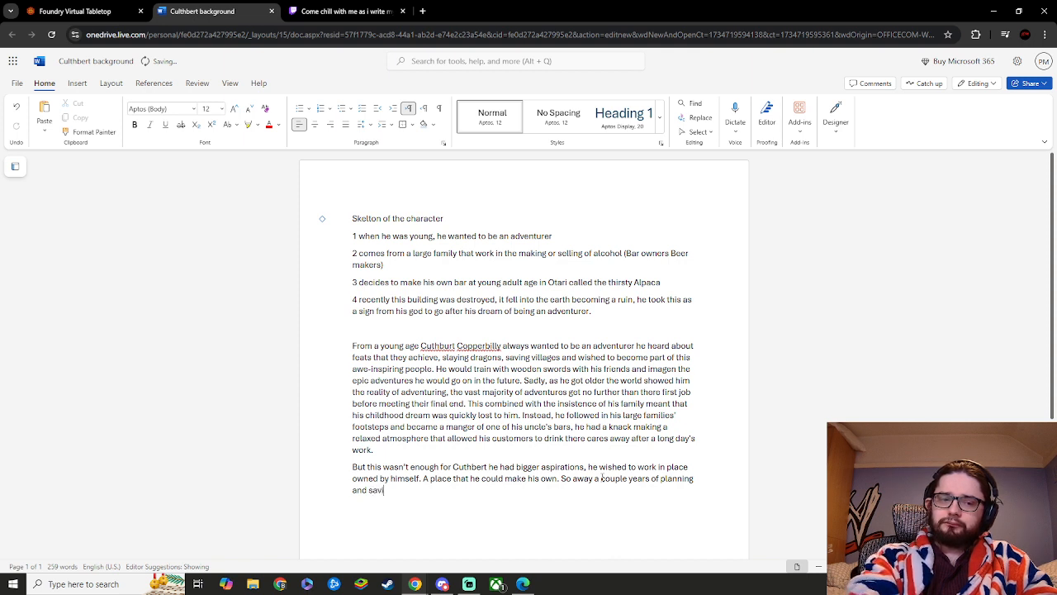
{"action": "type", "text": "ng"}
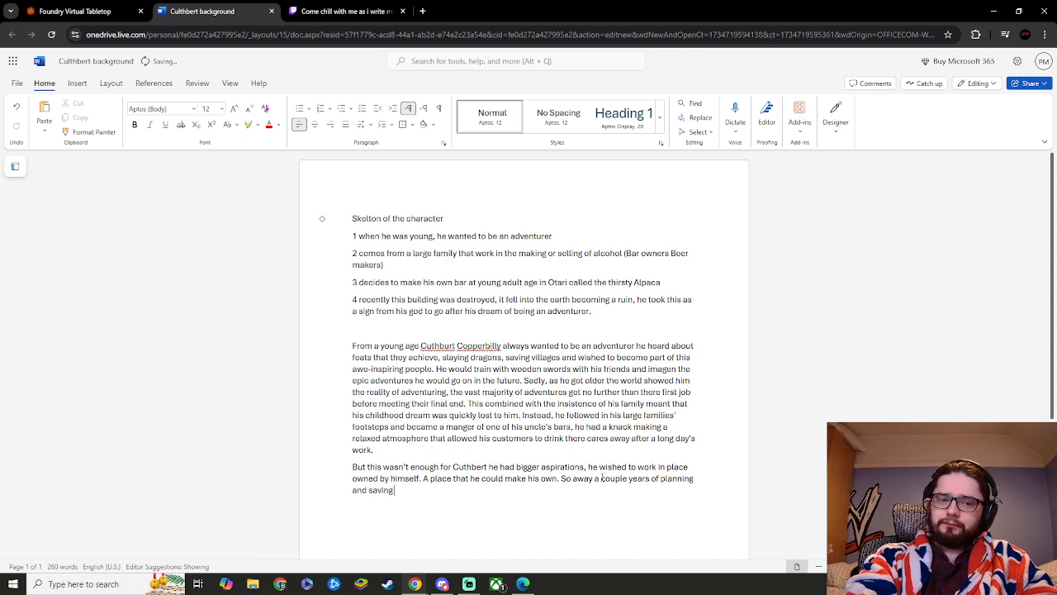
{"action": "type", "text": " he"}
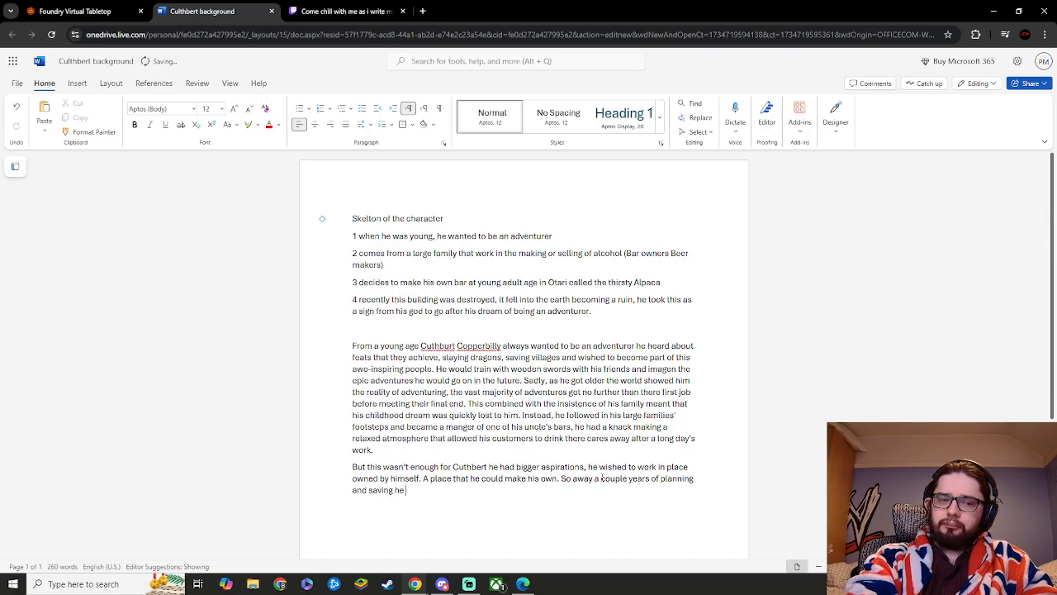
{"action": "type", "text": " bought a"}
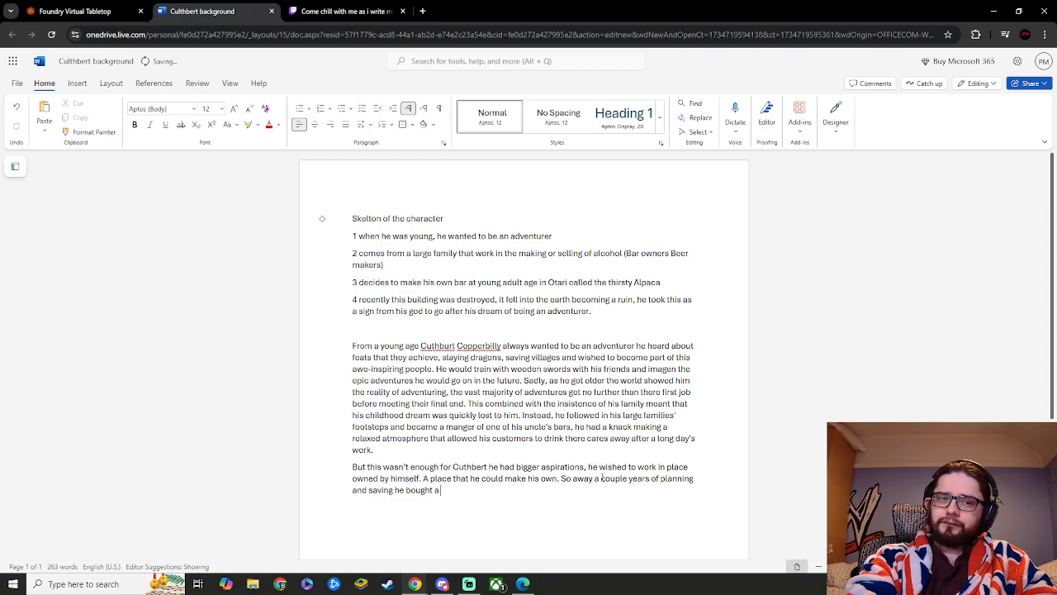
{"action": "type", "text": " small"}
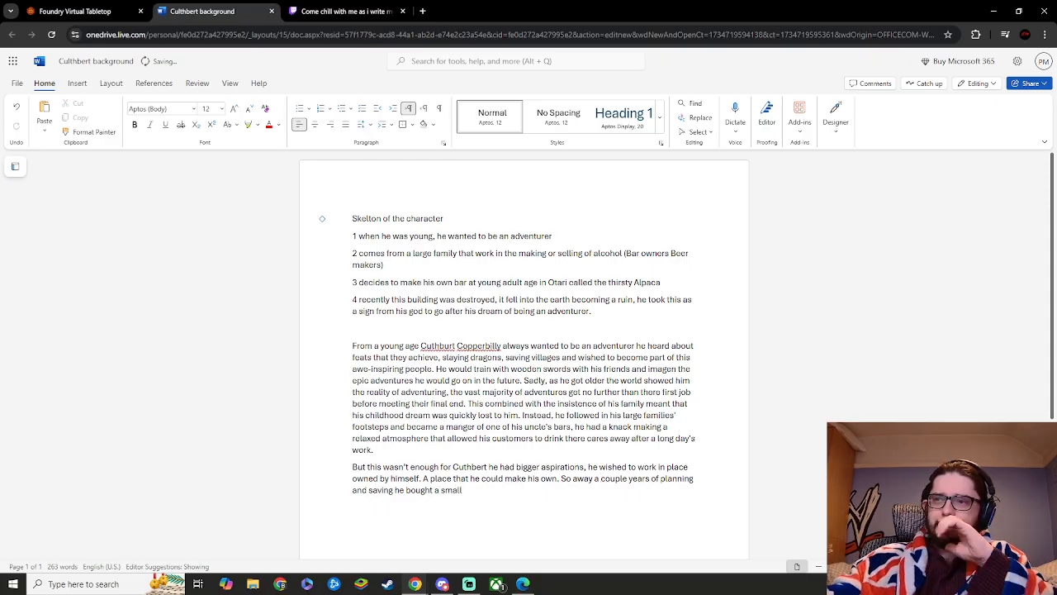
- Switch to Edge, check the Otari map and its location list in the Abomination Vaults Player's Guide, and return to the Word document
{"action": "left_click", "coordinate": [523, 584]}
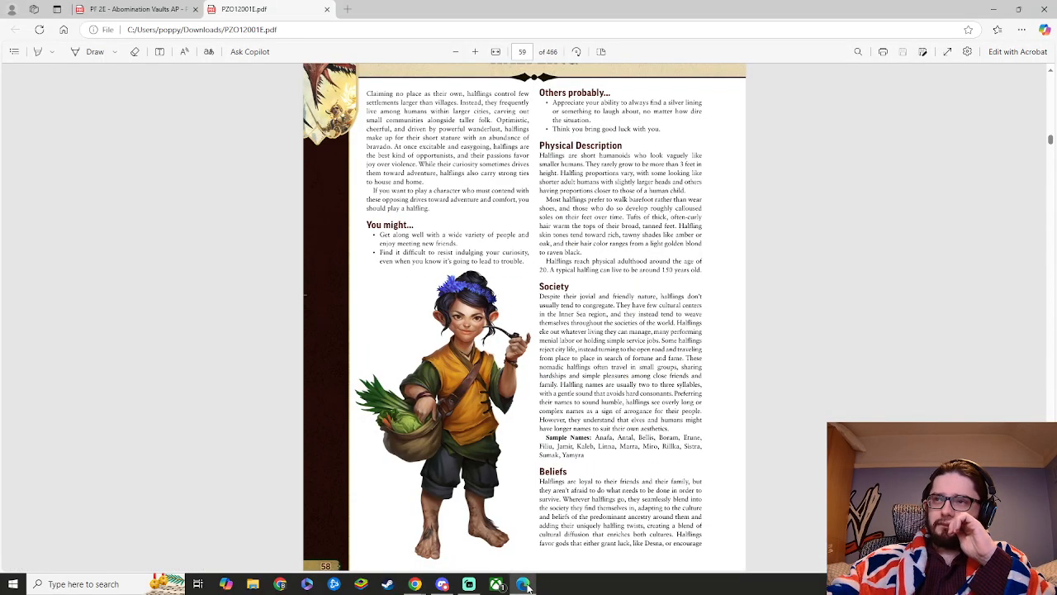
{"action": "left_click", "coordinate": [126, 14]}
{"action": "scroll", "coordinate": [529, 349], "scroll_direction": "down", "scroll_amount": 1}
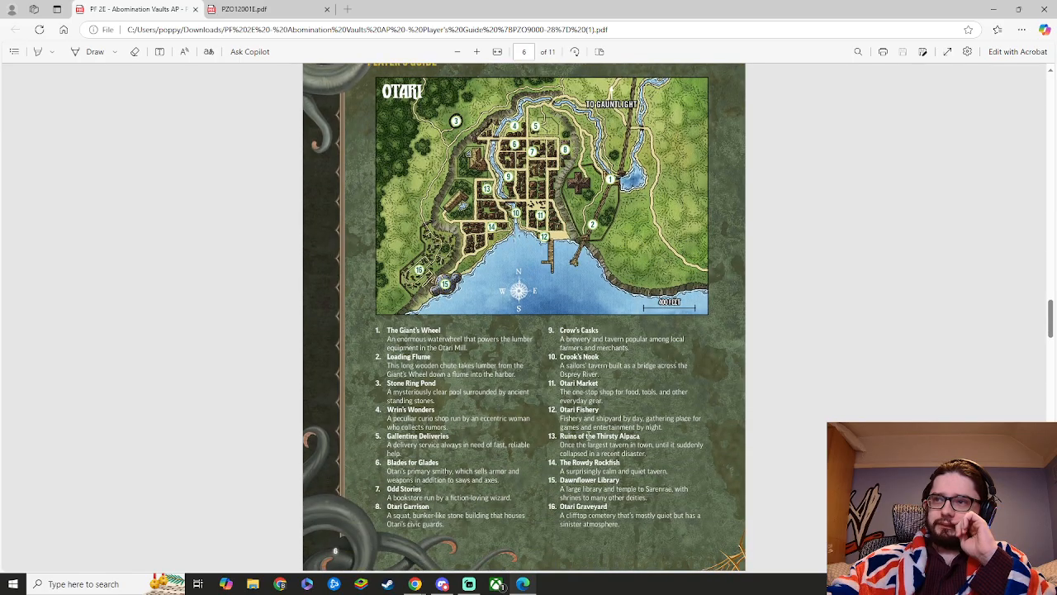
{"action": "left_click", "coordinate": [993, 9]}
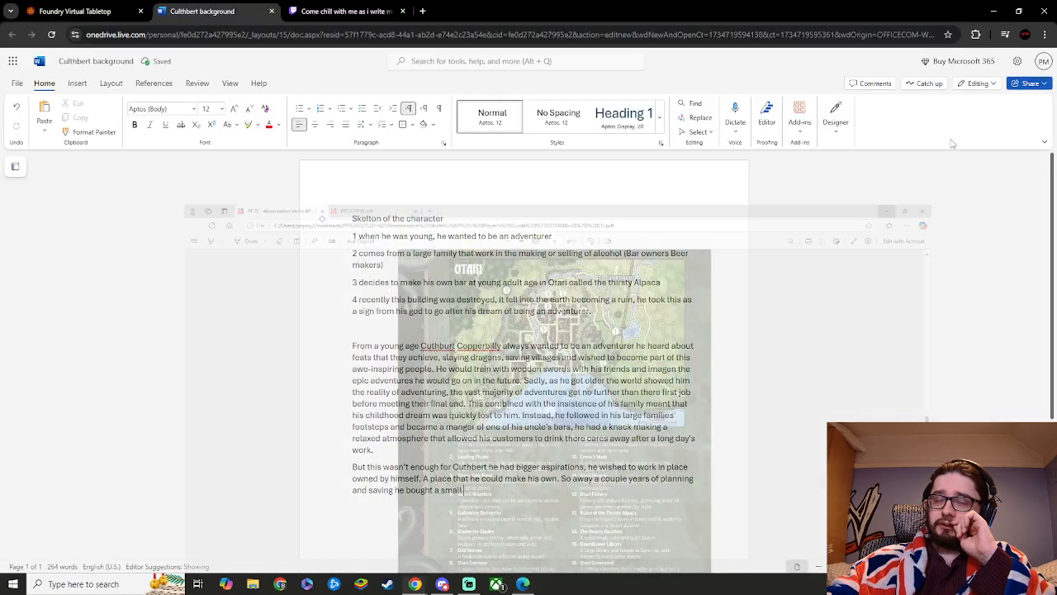
- Continue the last paragraph with "tavern in a nearby town"
{"action": "type", "text": "tavern"}
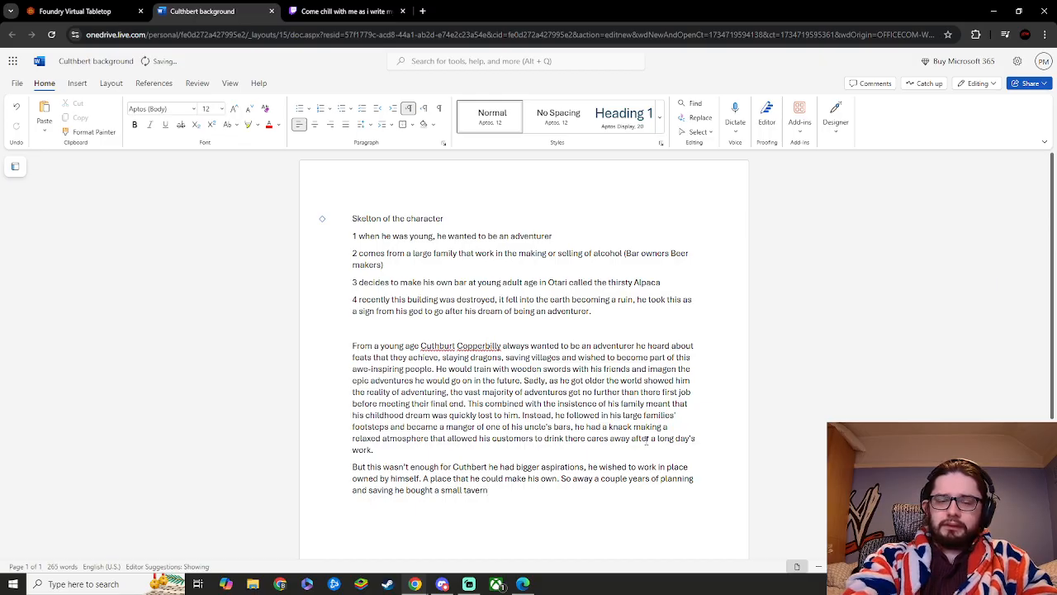
{"action": "type", "text": " in a"}
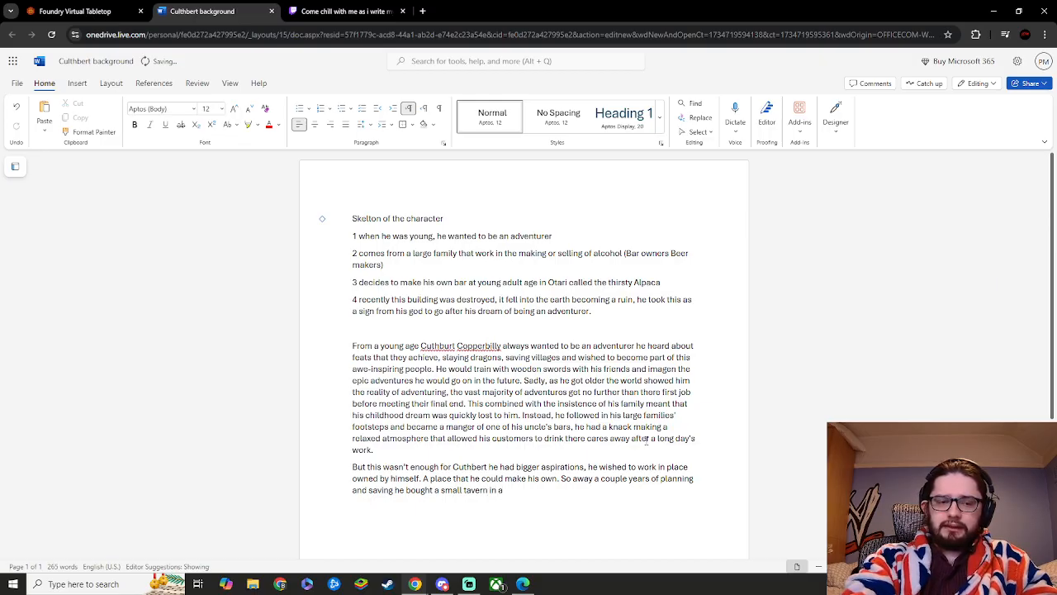
{"action": "type", "text": " nearby"}
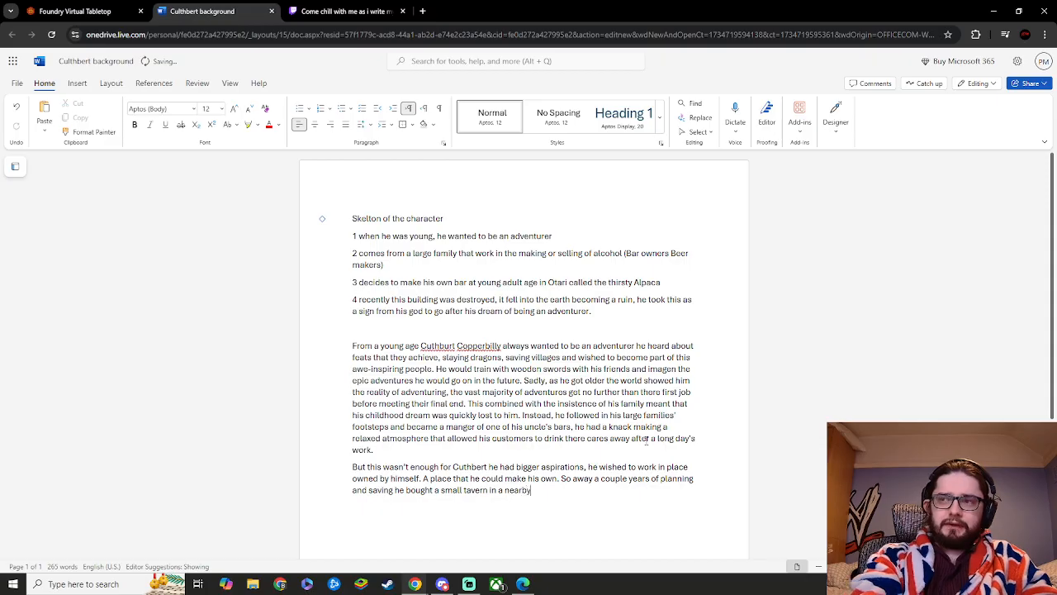
{"action": "type", "text": " town o"}
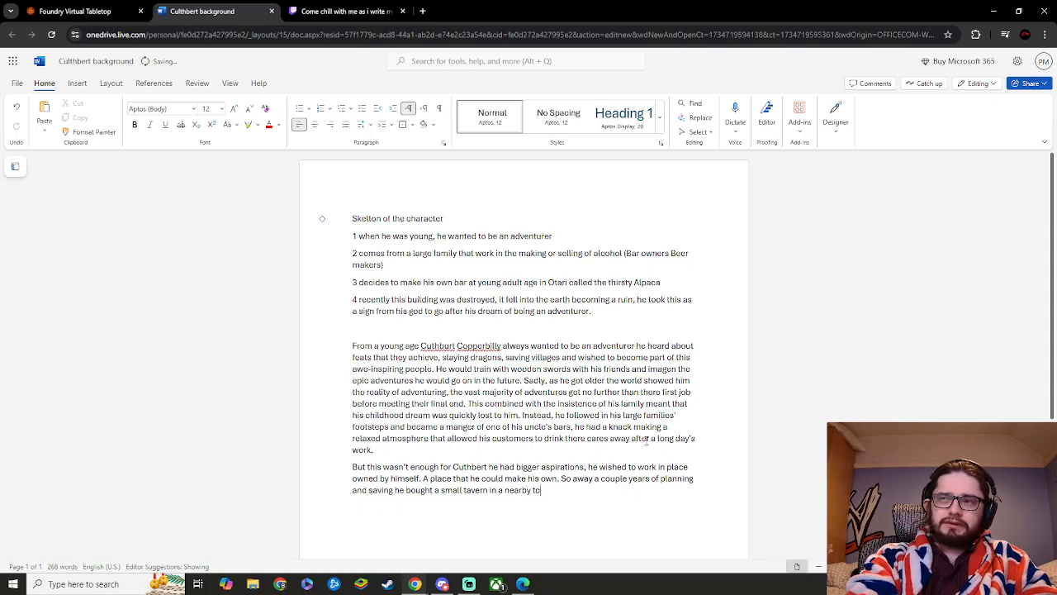
- Replace "a nearby town" at the end of the last paragraph with "the nearby town of Otari"
{"action": "key", "text": "BackSpace"}
{"action": "key", "text": "BackSpace"}
{"action": "key", "text": "BackSpace"}
{"action": "key", "text": "BackSpace"}
{"action": "key", "text": "BackSpace"}
{"action": "key", "text": "BackSpace"}
{"action": "key", "text": "BackSpace"}
{"action": "key", "text": "BackSpace"}
{"action": "key", "text": "BackSpace"}
{"action": "key", "text": "BackSpace"}
{"action": "key", "text": "BackSpace"}
{"action": "key", "text": "BackSpace"}
{"action": "key", "text": "BackSpace"}
{"action": "key", "text": "BackSpace"}
{"action": "key", "text": "BackSpace"}
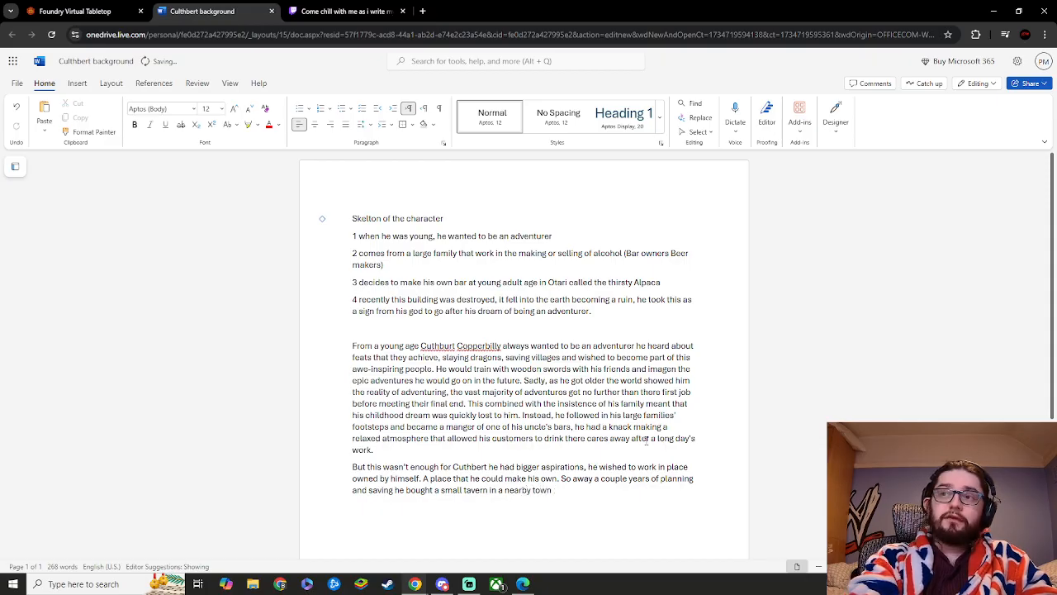
{"action": "type", "text": "t"}
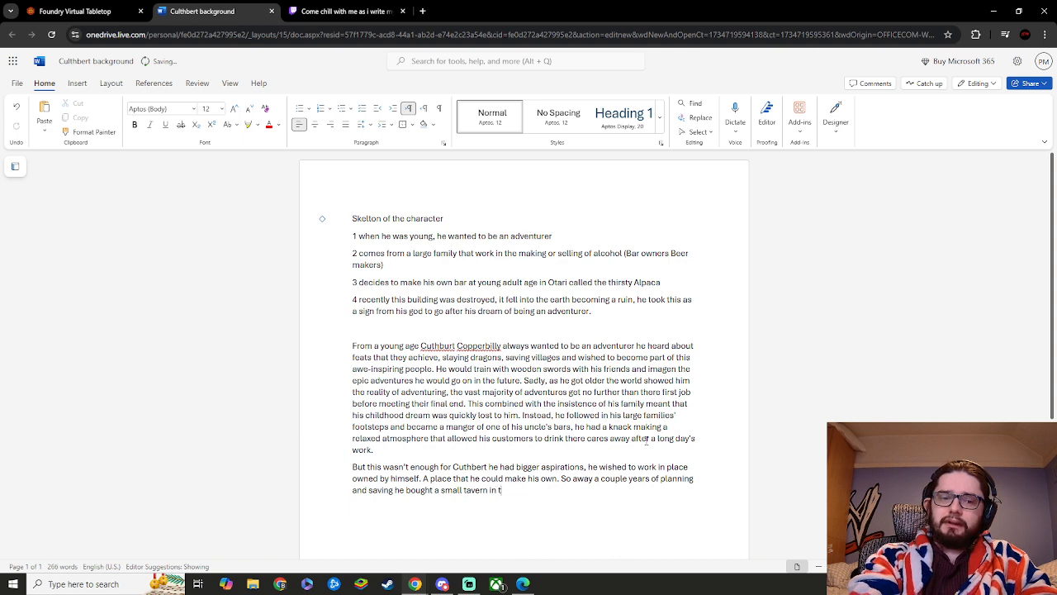
{"action": "type", "text": "he nearb"}
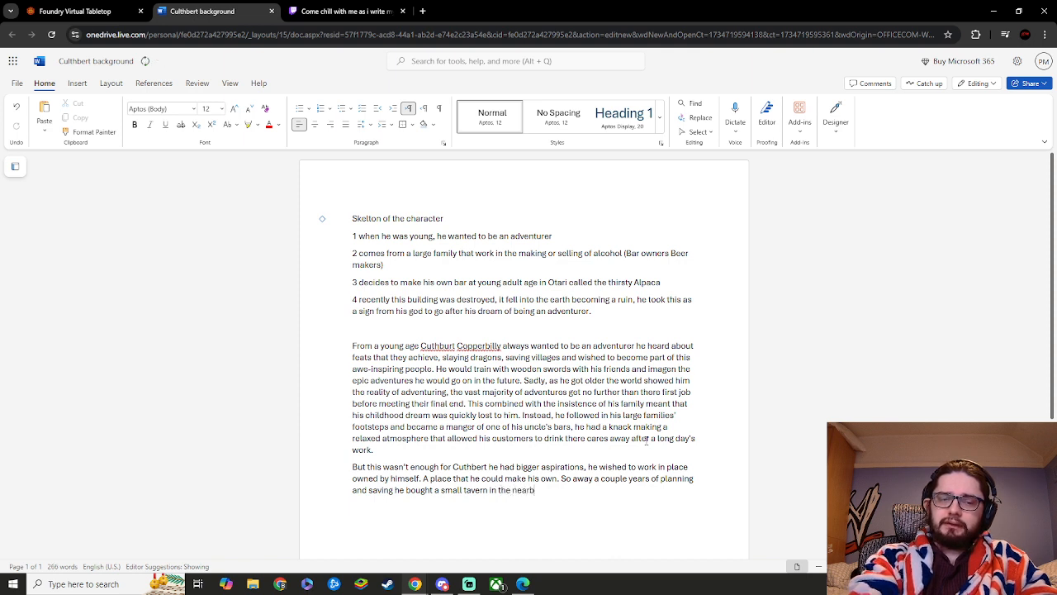
{"action": "type", "text": "y town of"}
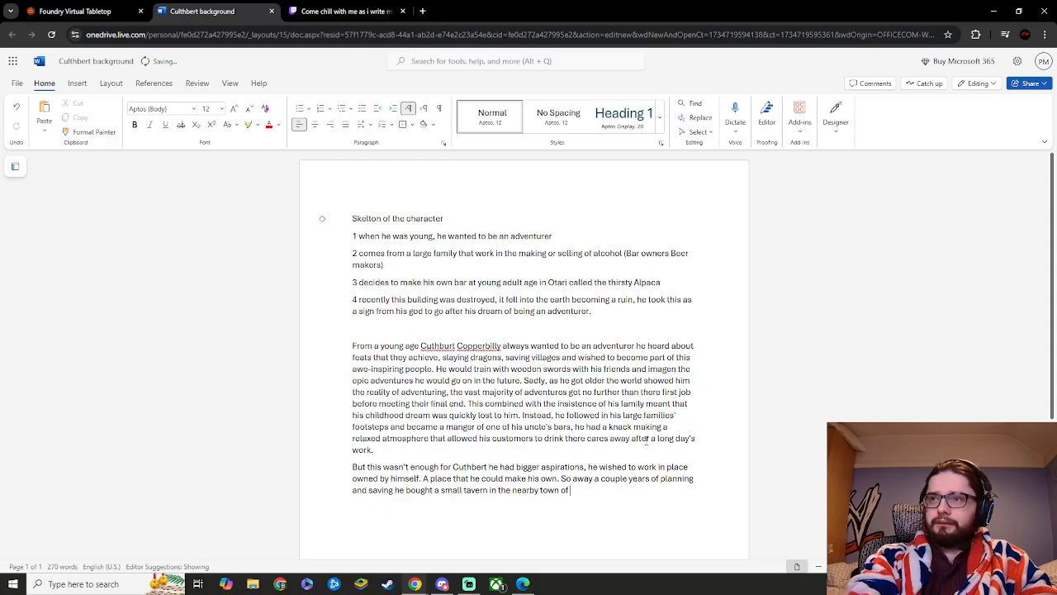
{"action": "type", "text": " Otari"}
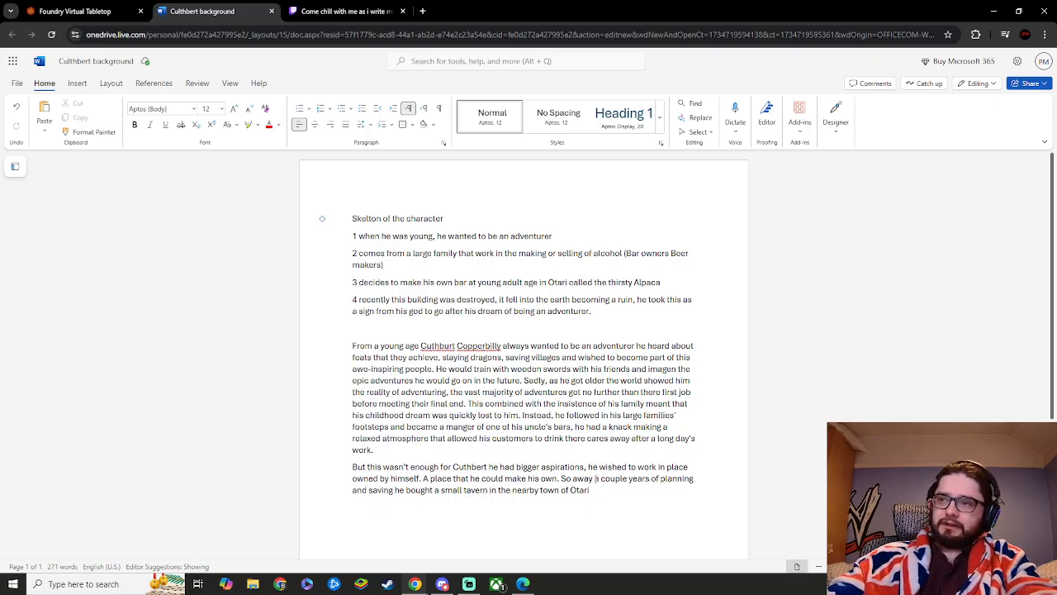
- Change "So away a couple years" in the last paragraph to "So, after a couple years", accepting the grammar suggestion for the comma
{"action": "left_click", "coordinate": [594, 478]}
{"action": "key", "text": "BackSpace"}
{"action": "key", "text": "BackSpace"}
{"action": "key", "text": "BackSpace"}
{"action": "type", "text": "f"}
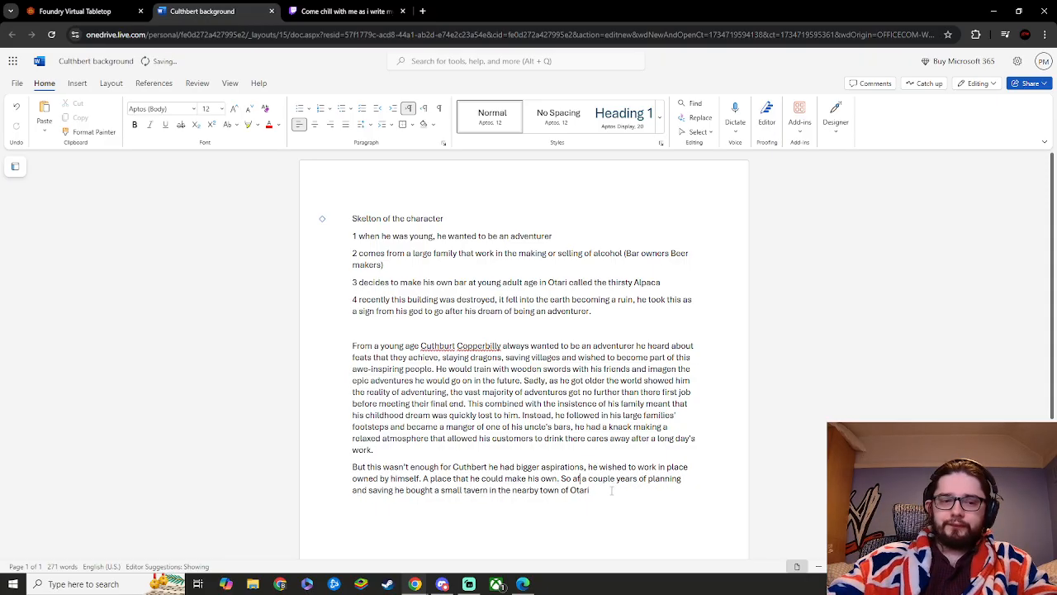
{"action": "type", "text": "ter"}
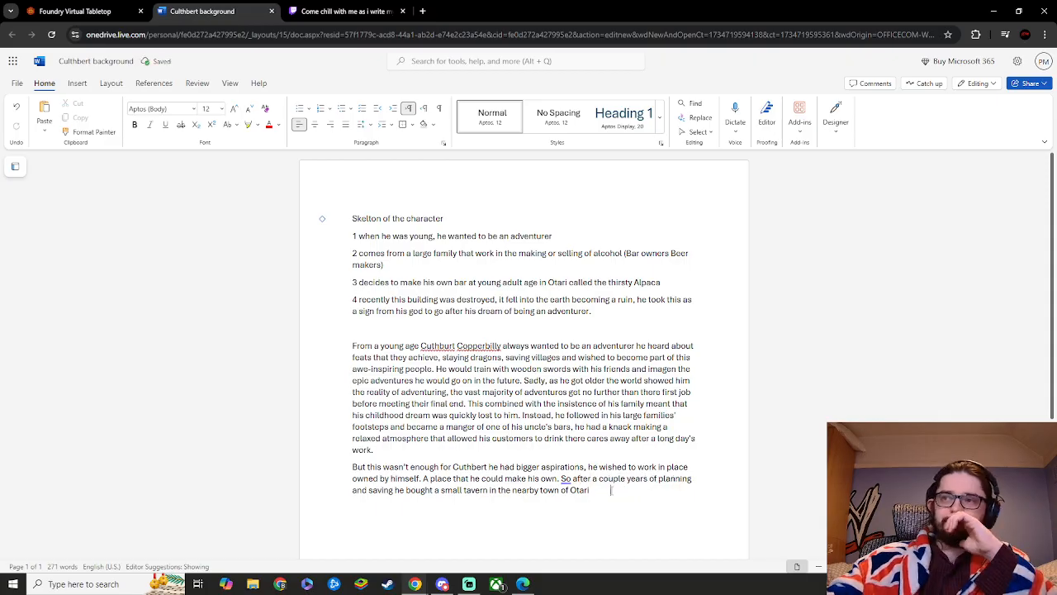
{"action": "left_click", "coordinate": [566, 479]}
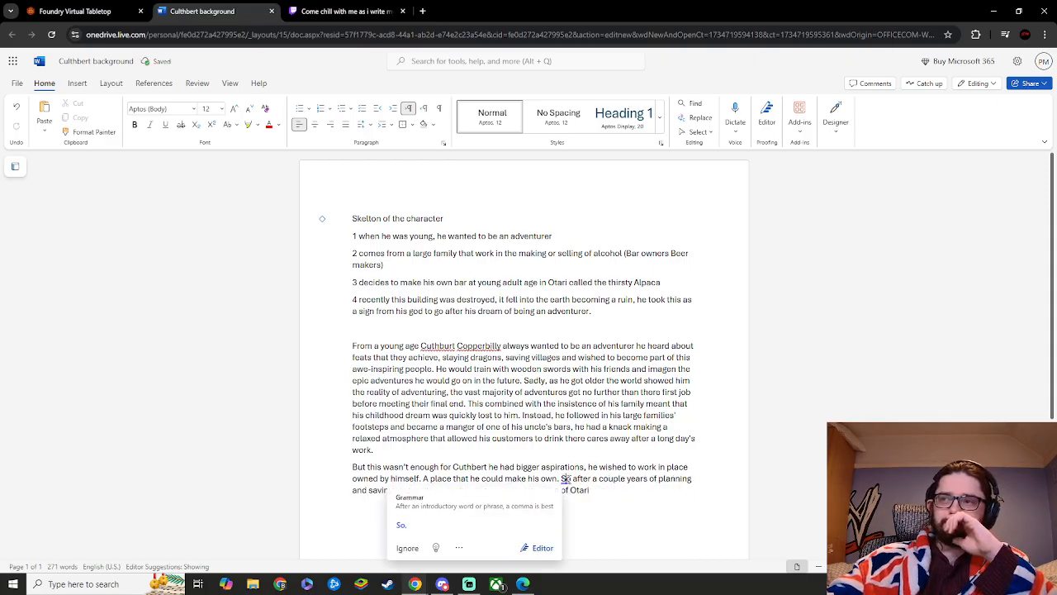
{"action": "left_click", "coordinate": [446, 524]}
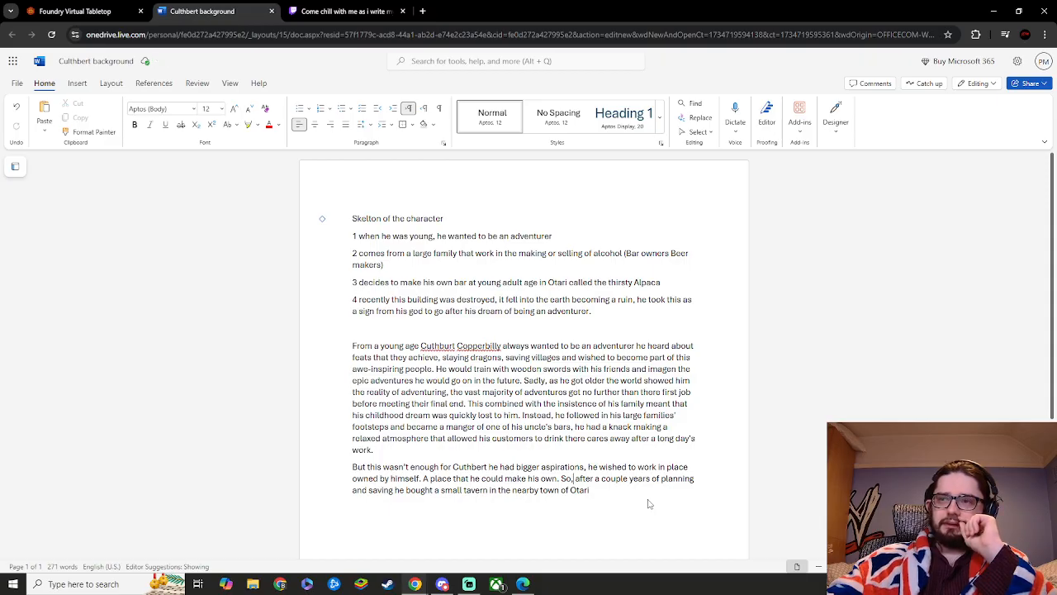
{"action": "left_click", "coordinate": [589, 491]}
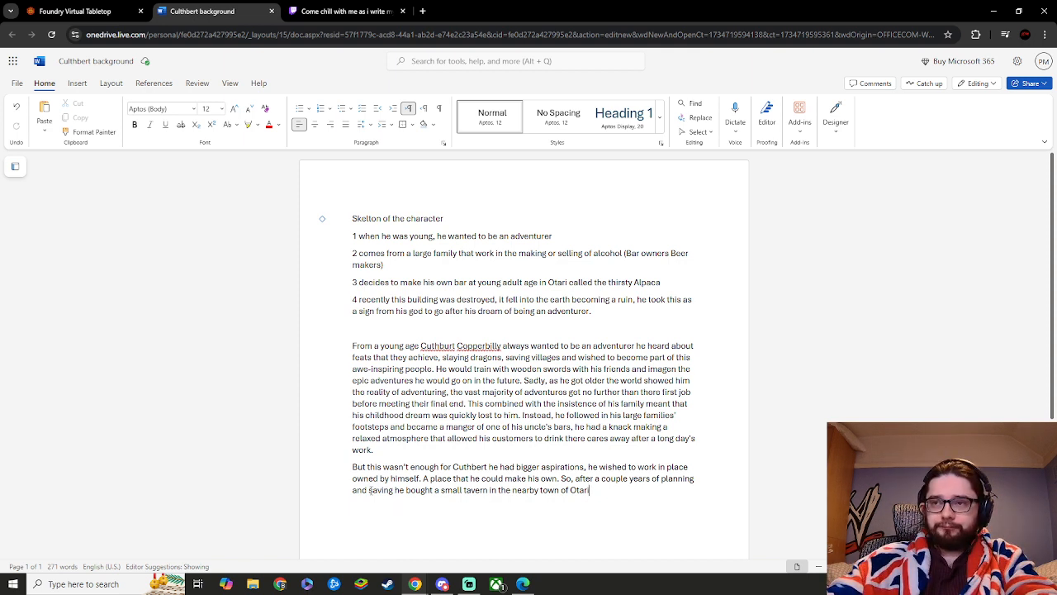
- Replace the "and" between "planning" and "saving" in the last paragraph with a comma
{"action": "left_click", "coordinate": [369, 490]}
{"action": "key", "text": "BackSpace"}
{"action": "key", "text": "BackSpace"}
{"action": "key", "text": "BackSpace"}
{"action": "key", "text": "BackSpace"}
{"action": "key", "text": "BackSpace"}
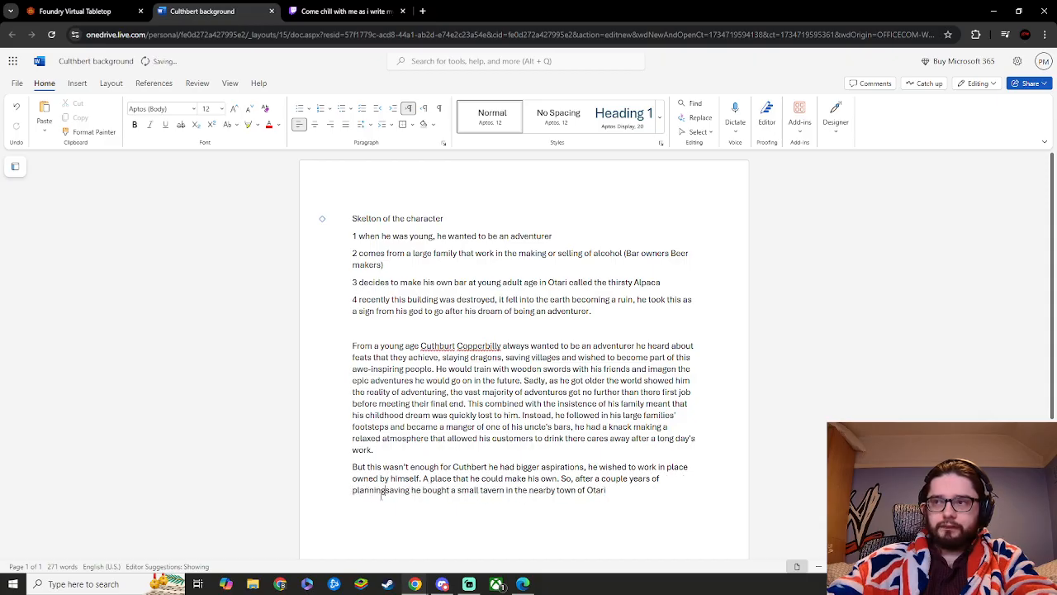
{"action": "type", "text": ", saving"}
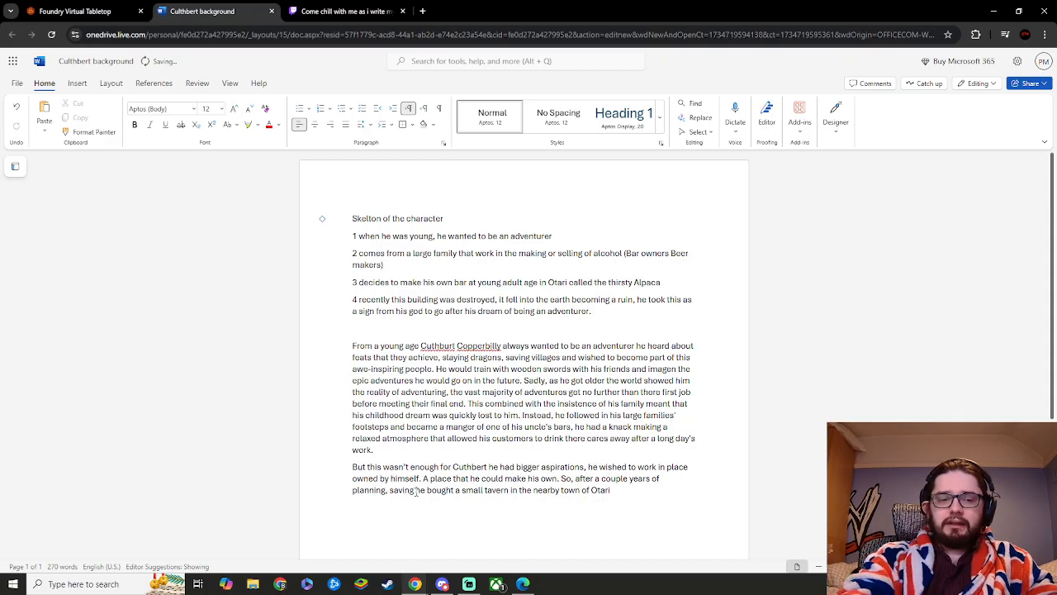
- Insert "and getting a loan from is family" after "saving" in the last paragraph, correcting the spelling of "family" with the suggestion
{"action": "type", "text": " and"}
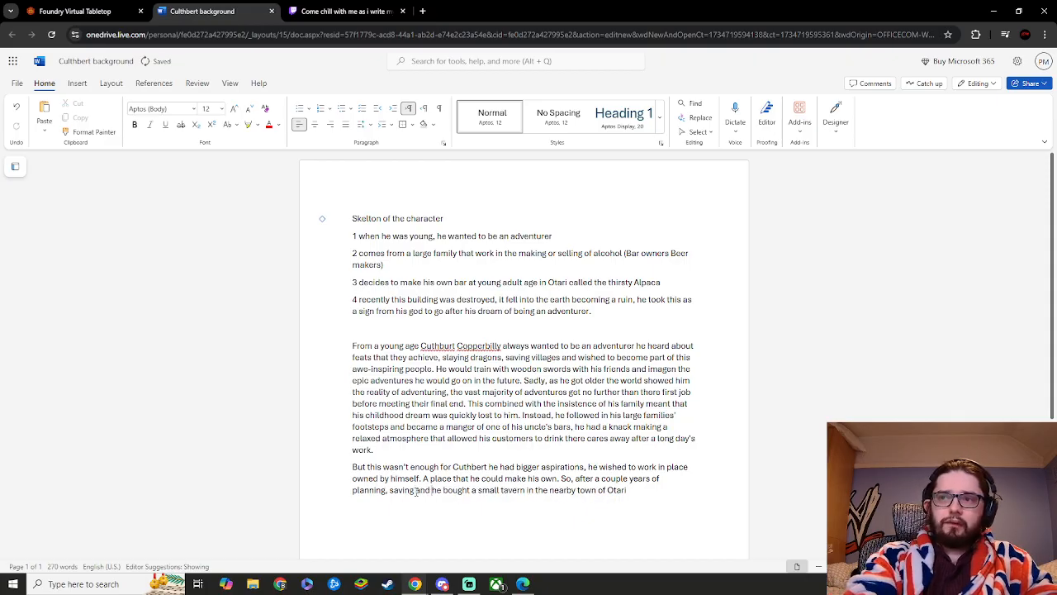
{"action": "type", "text": " getting a "}
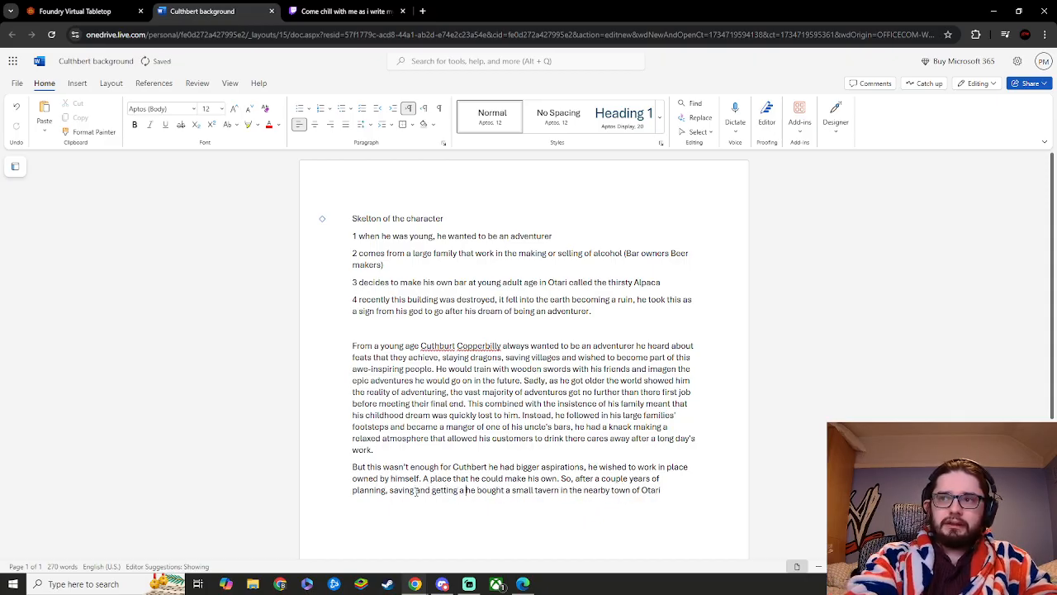
{"action": "type", "text": "loan "}
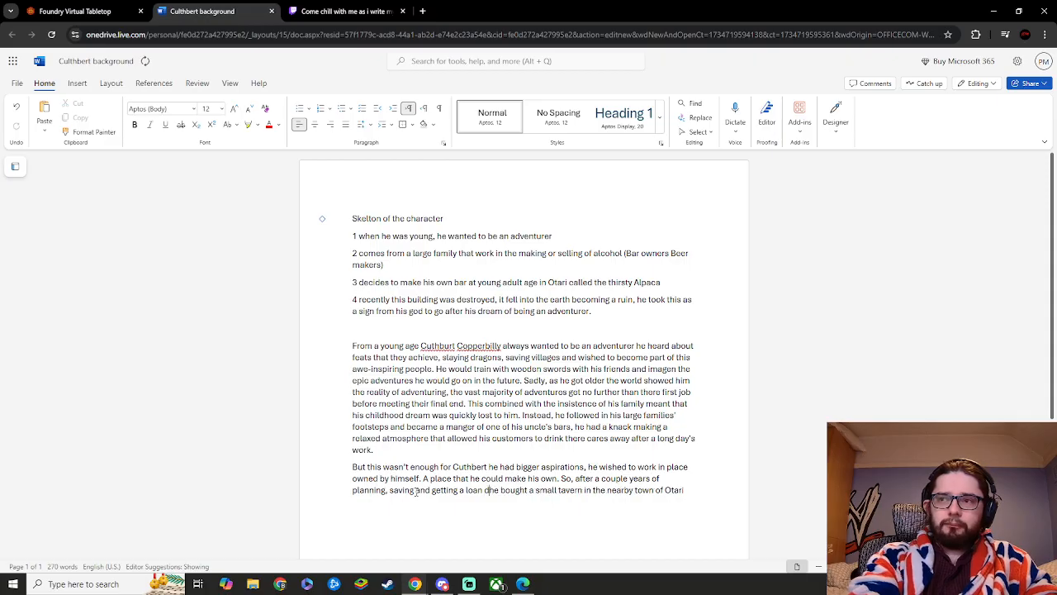
{"action": "type", "text": "from is"}
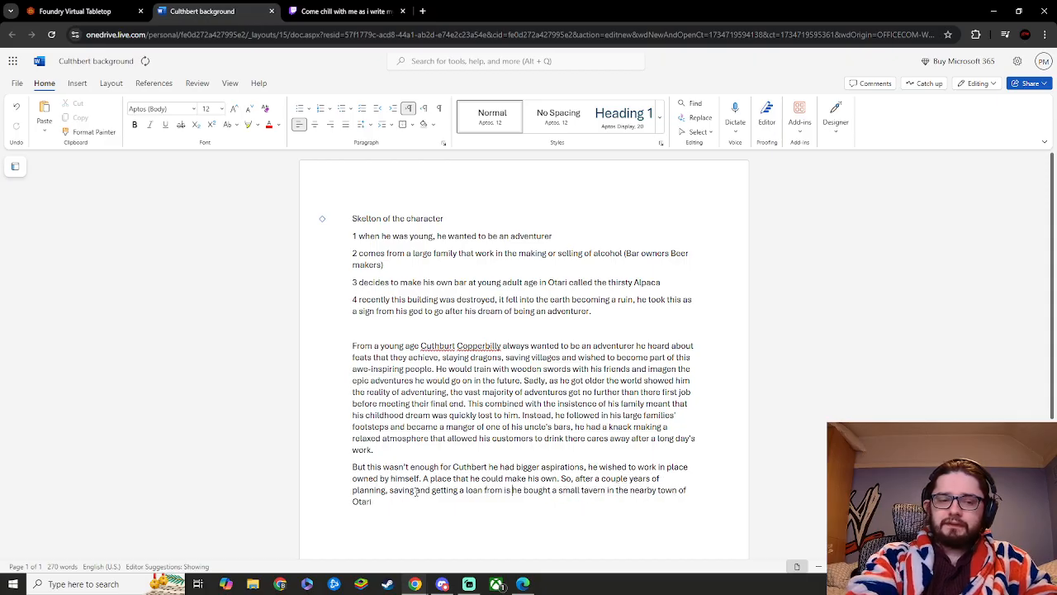
{"action": "type", "text": " fma"}
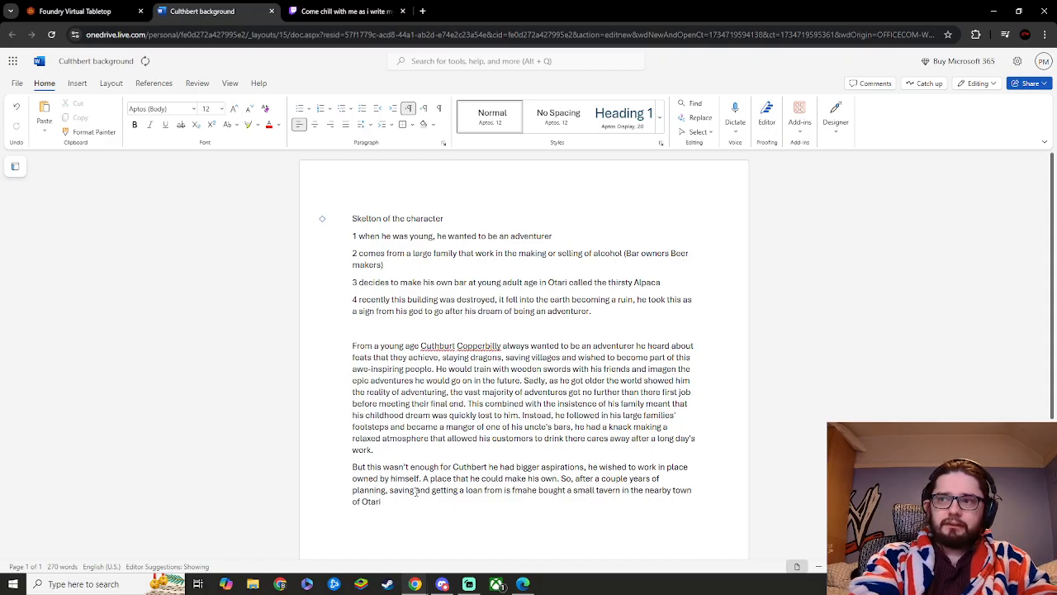
{"action": "key", "text": "BackSpace"}
{"action": "key", "text": "BackSpace"}
{"action": "key", "text": "BackSpace"}
{"action": "type", "text": "famoly"}
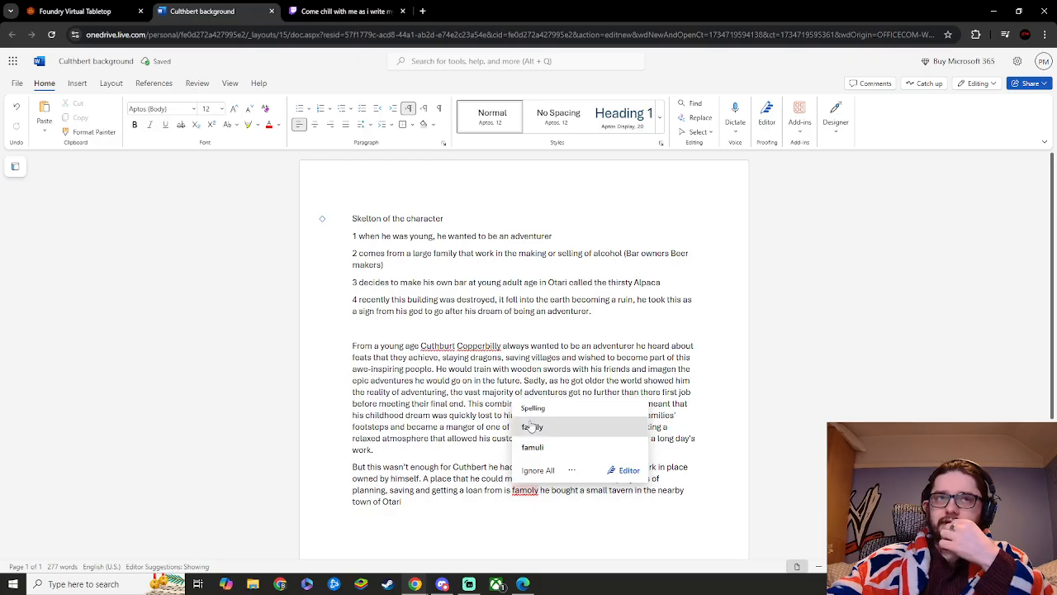
{"action": "left_click", "coordinate": [531, 427]}
- End the sentence after "Otari" with a period and add "He named the tavern after his favorite animal", correcting the spelling of "favorite" with the suggestion
{"action": "left_click", "coordinate": [503, 503]}
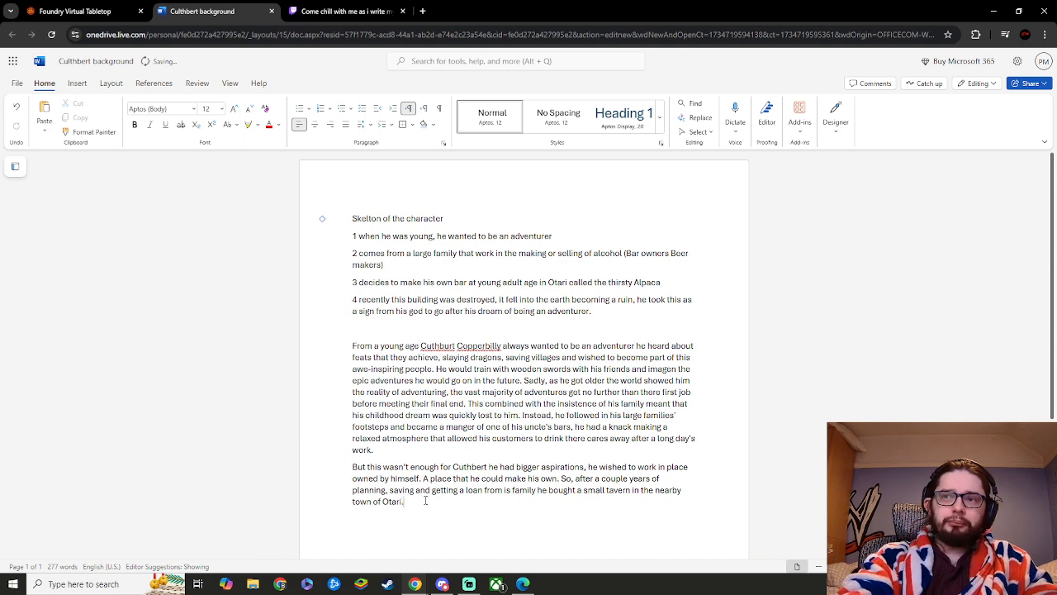
{"action": "type", "text": "."}
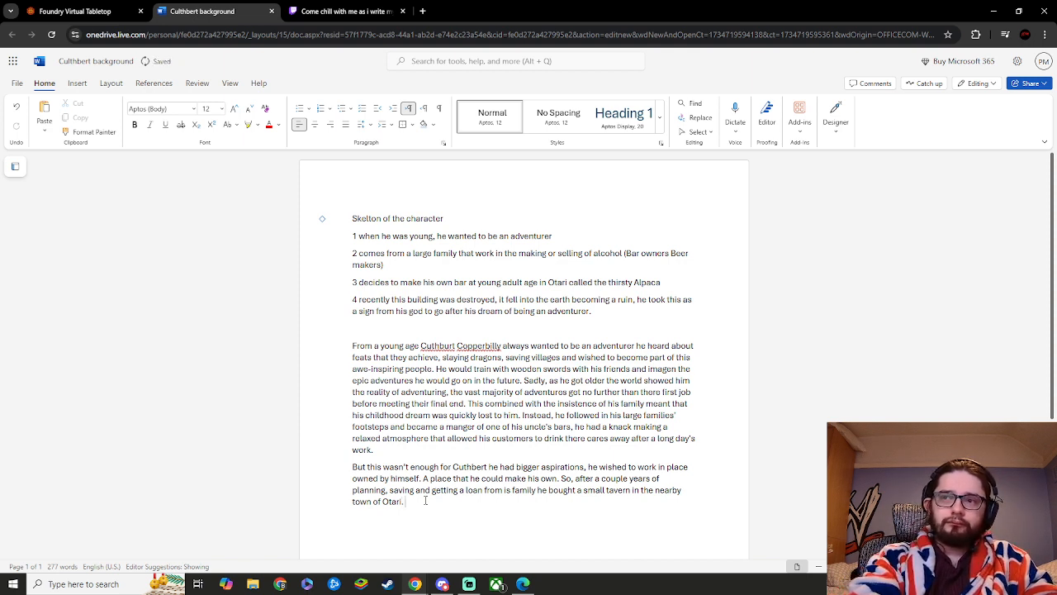
{"action": "type", "text": " He name"}
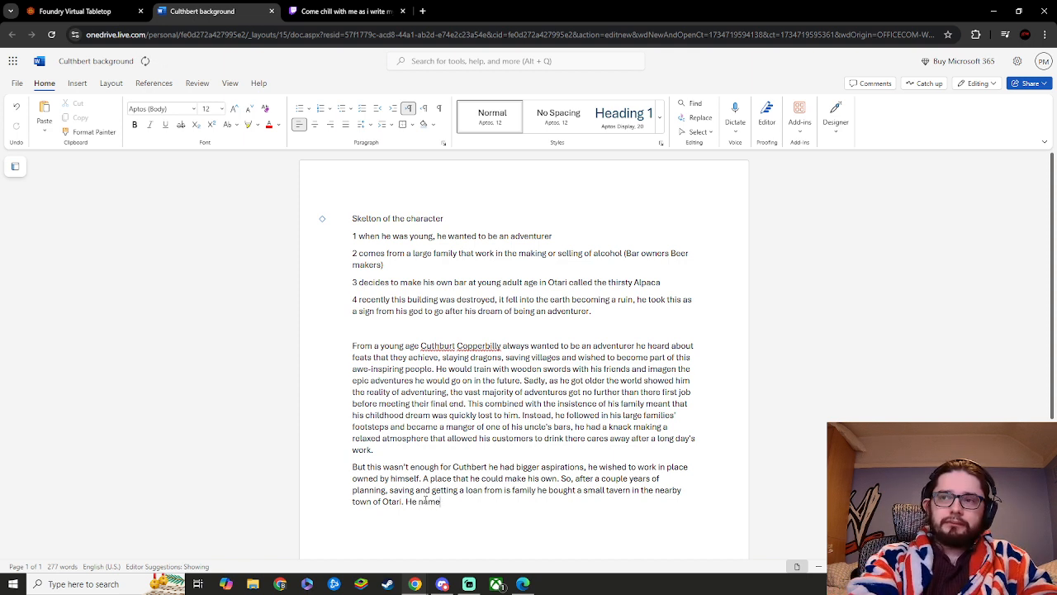
{"action": "type", "text": "d the "}
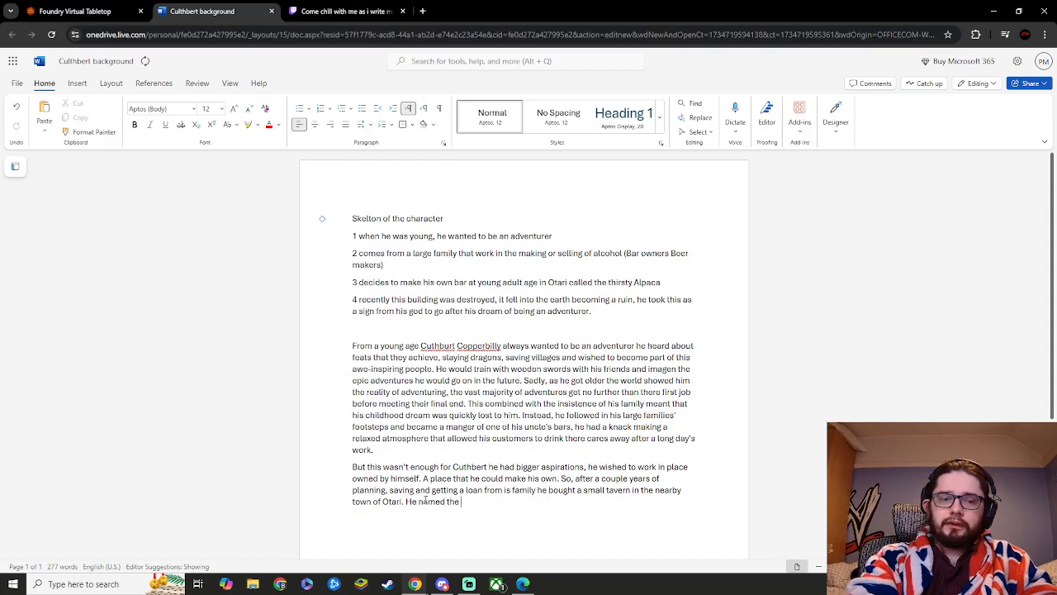
{"action": "type", "text": "tavern"}
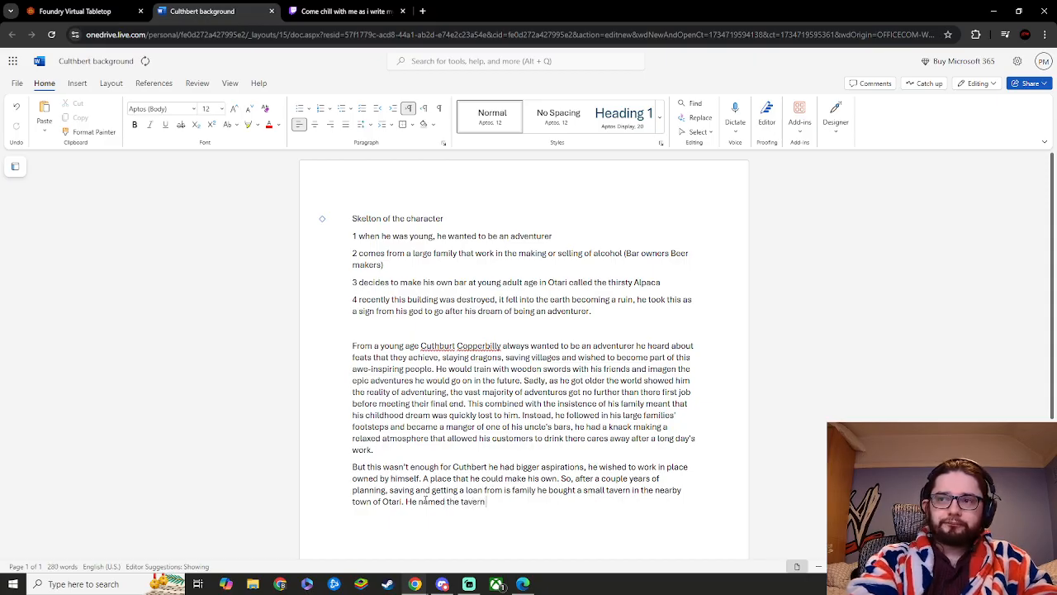
{"action": "type", "text": " after his"}
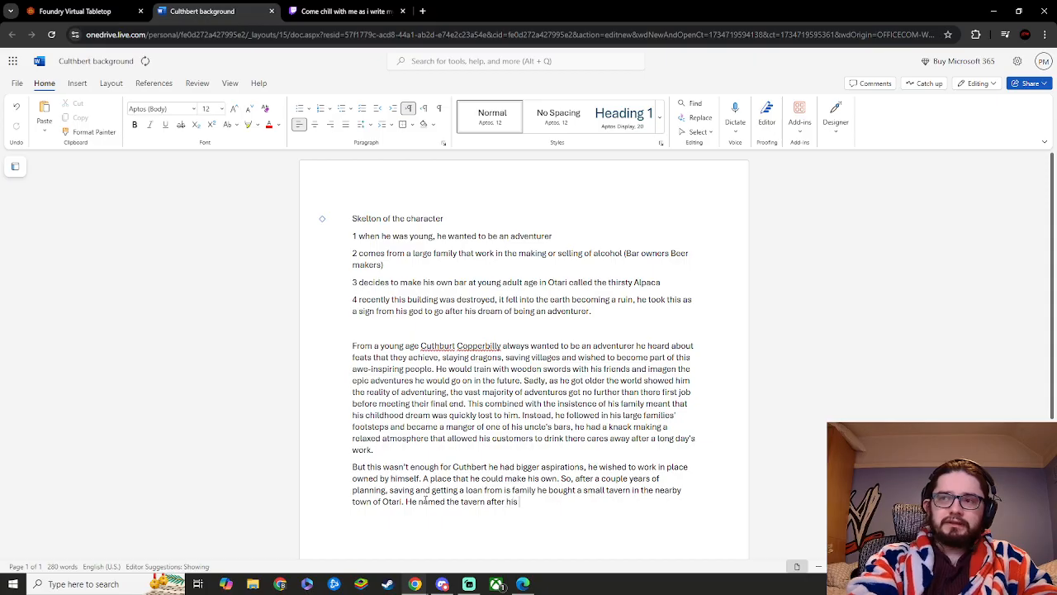
{"action": "type", "text": " davo"}
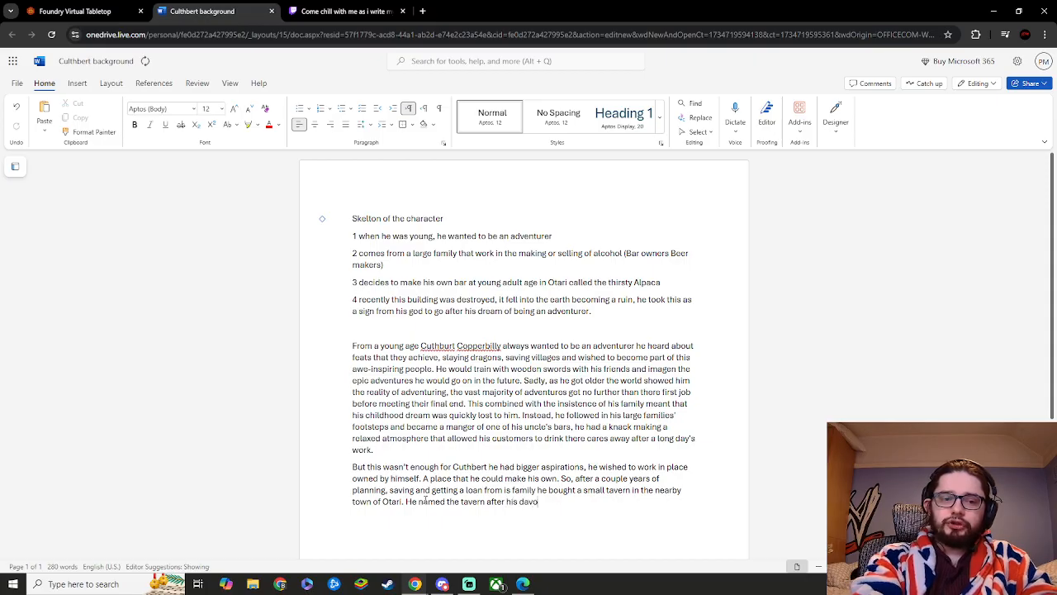
{"action": "type", "text": "rite "}
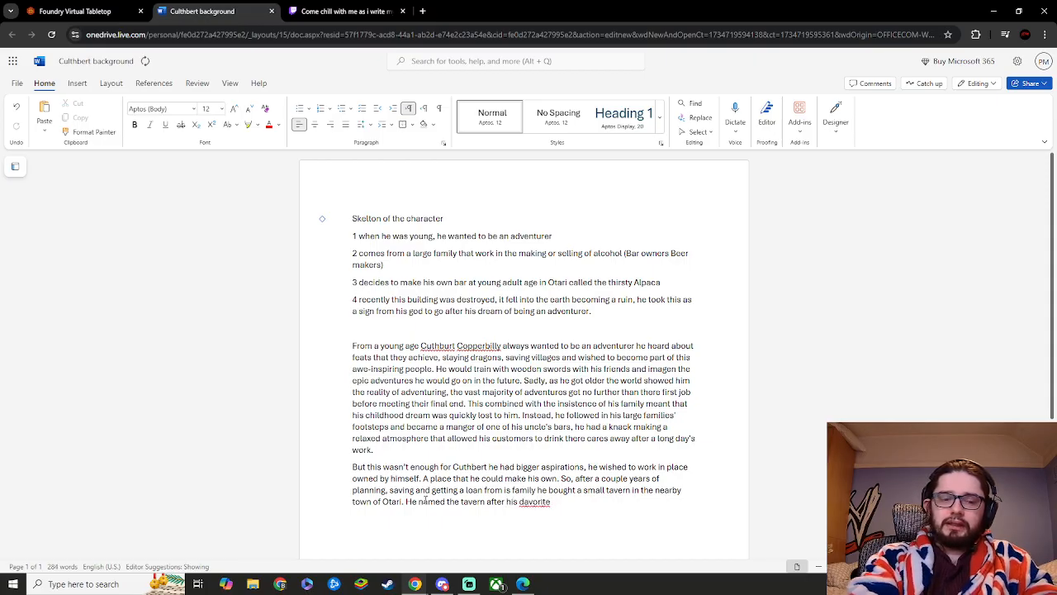
{"action": "type", "text": "animal"}
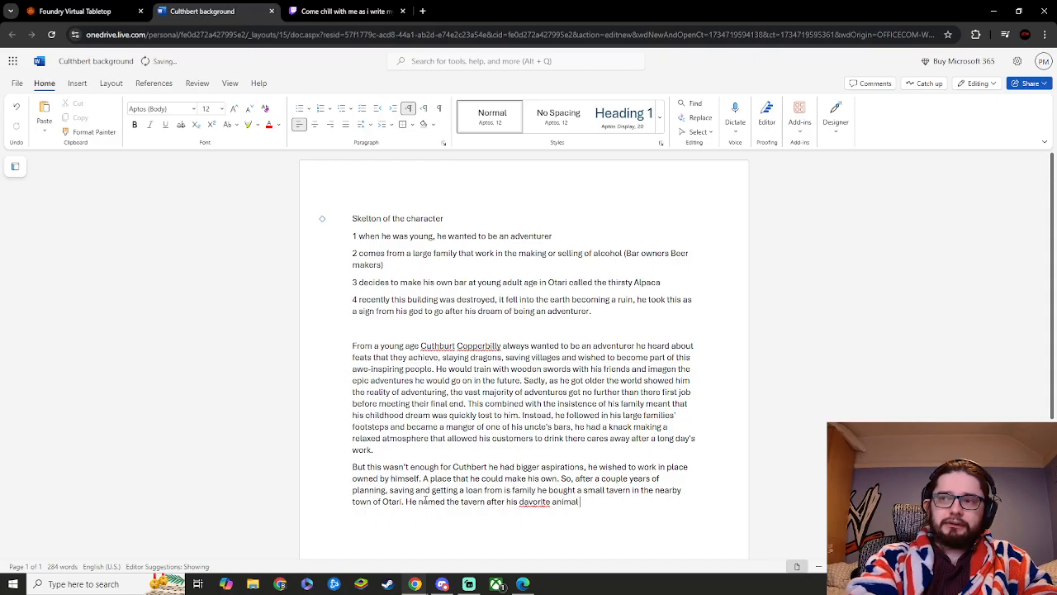
{"action": "left_click", "coordinate": [535, 502]}
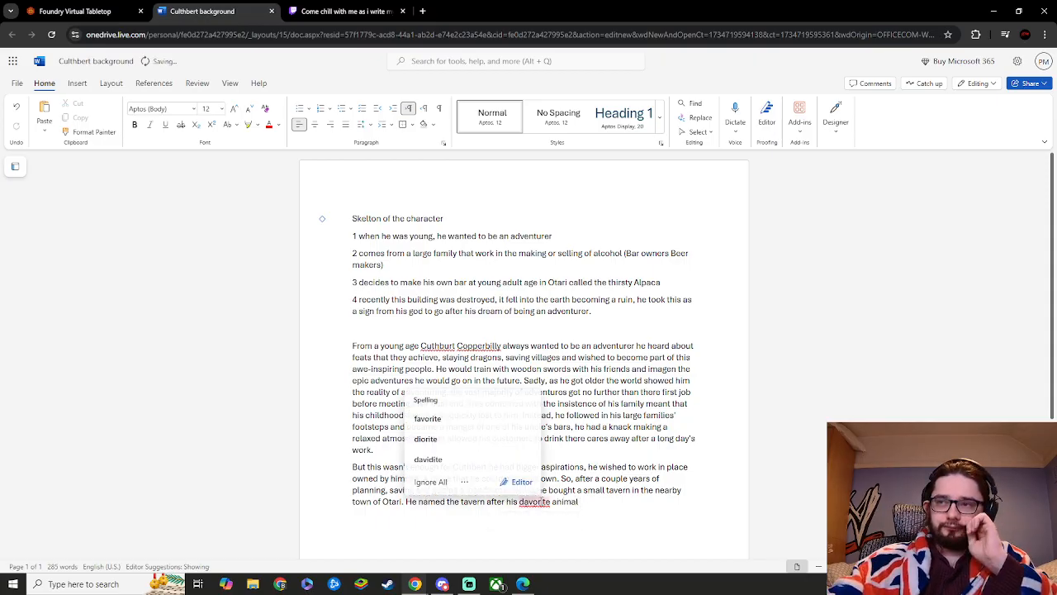
{"action": "left_click", "coordinate": [495, 418]}
- Add "the Thirsty Alpaca" after "favorite animal" at the end of the last paragraph
{"action": "left_click", "coordinate": [576, 502]}
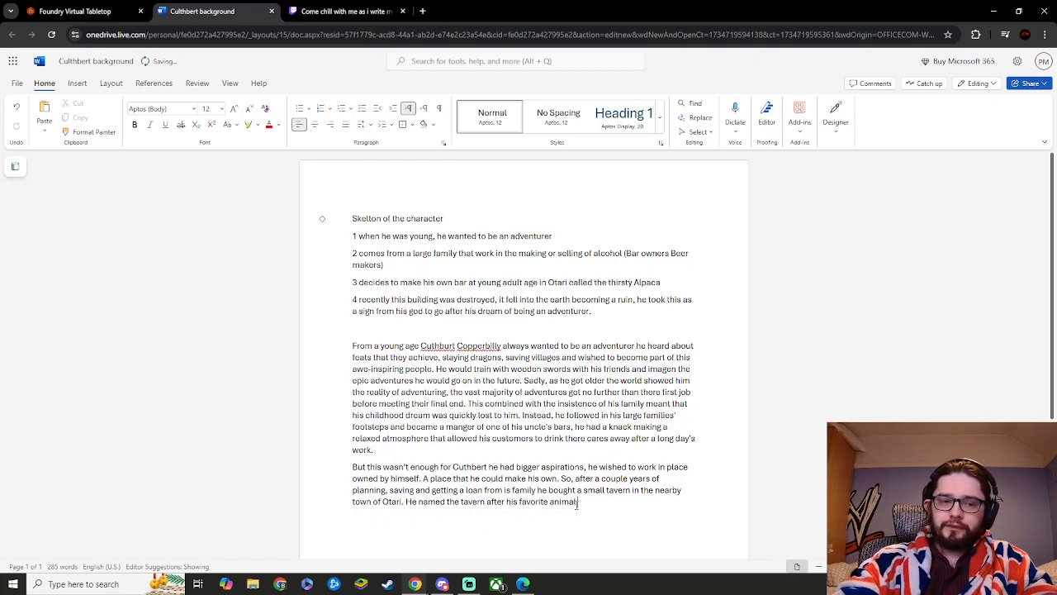
{"action": "type", "text": "the a"}
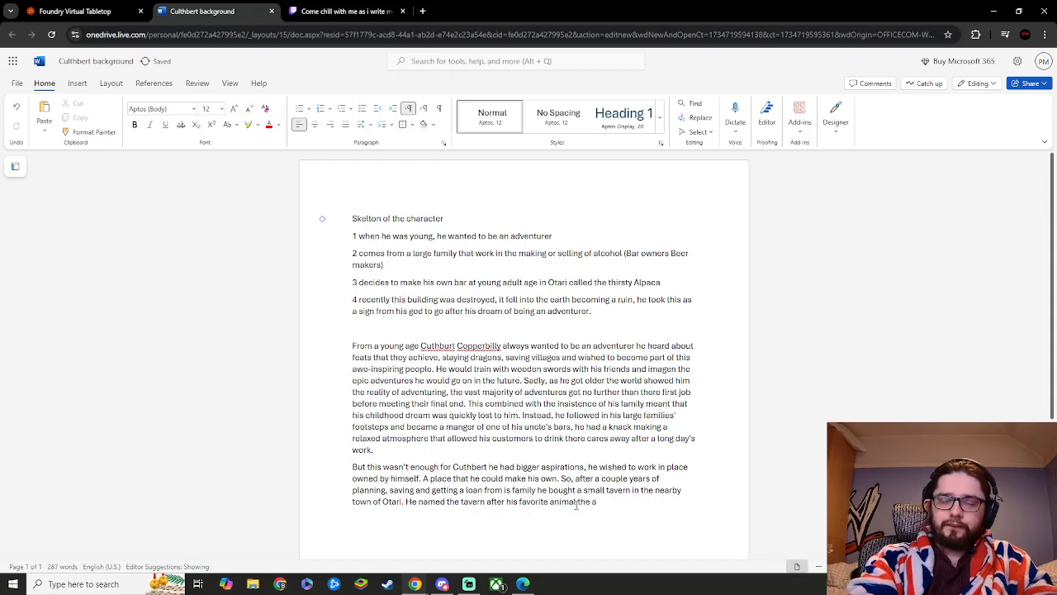
{"action": "key", "text": "BackSpace"}
{"action": "type", "text": "Thi"}
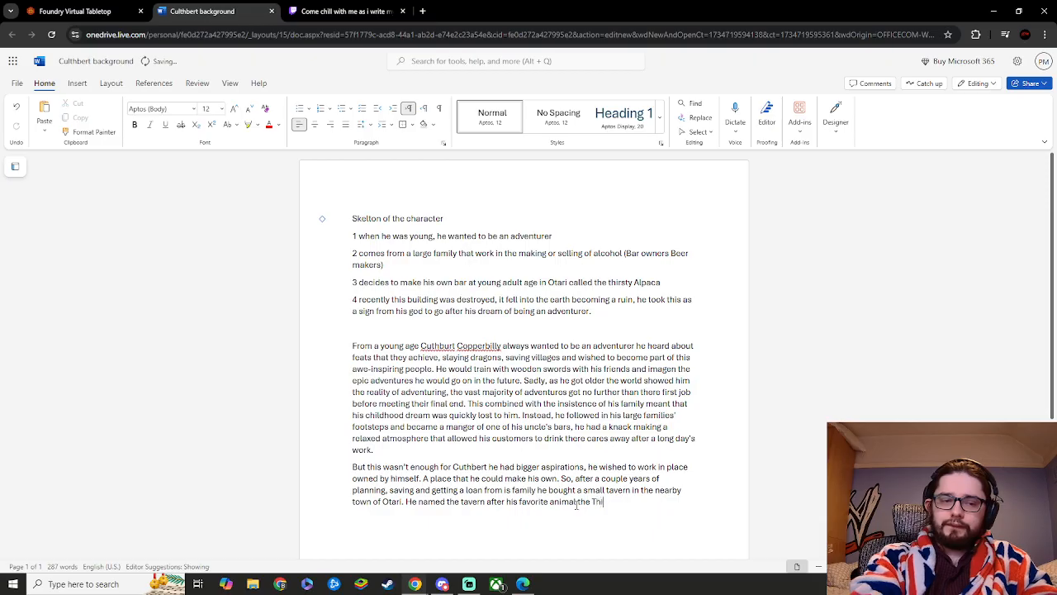
{"action": "type", "text": "rsty Alpaca"}
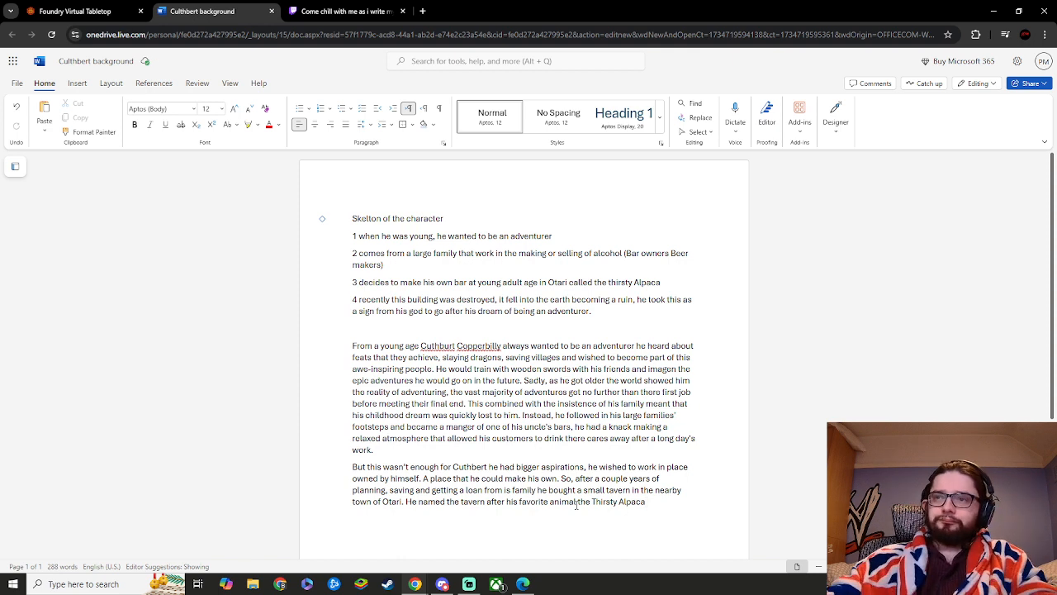
- Split "named the tavern after his favorite animal the Thirsty Alpaca" into its own paragraph, with "He" starting a new sentence after "Otari."
{"action": "left_click", "coordinate": [418, 514]}
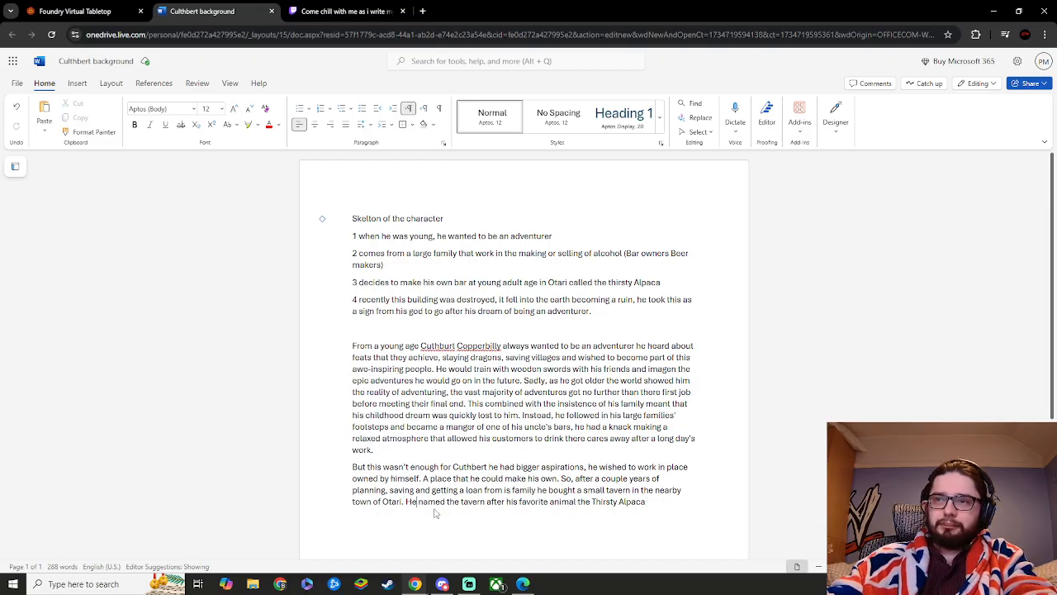
{"action": "key", "text": "BackSpace"}
{"action": "key", "text": "BackSpace"}
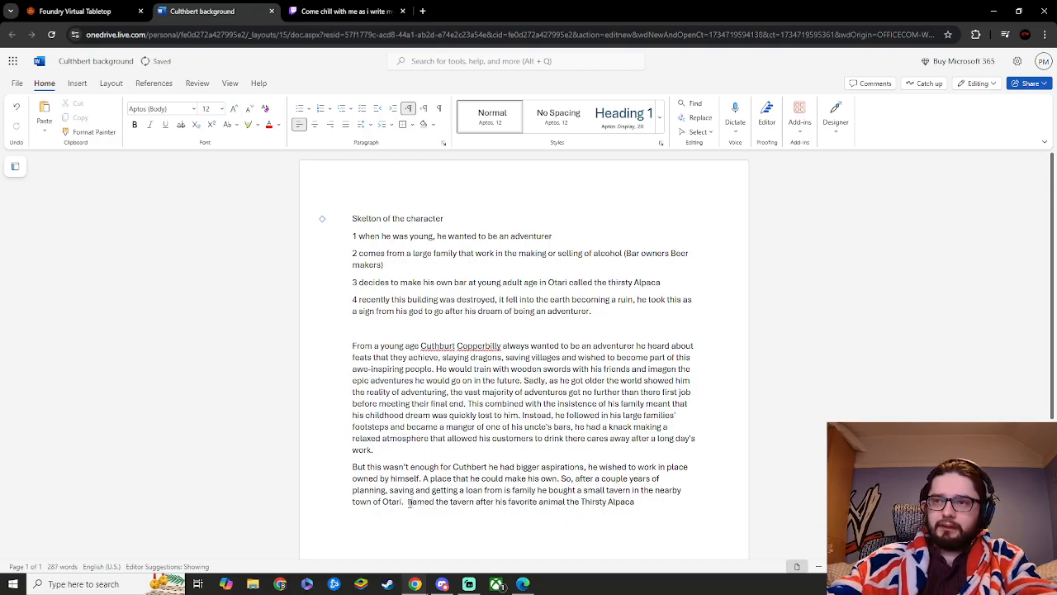
{"action": "key", "text": "Return"}
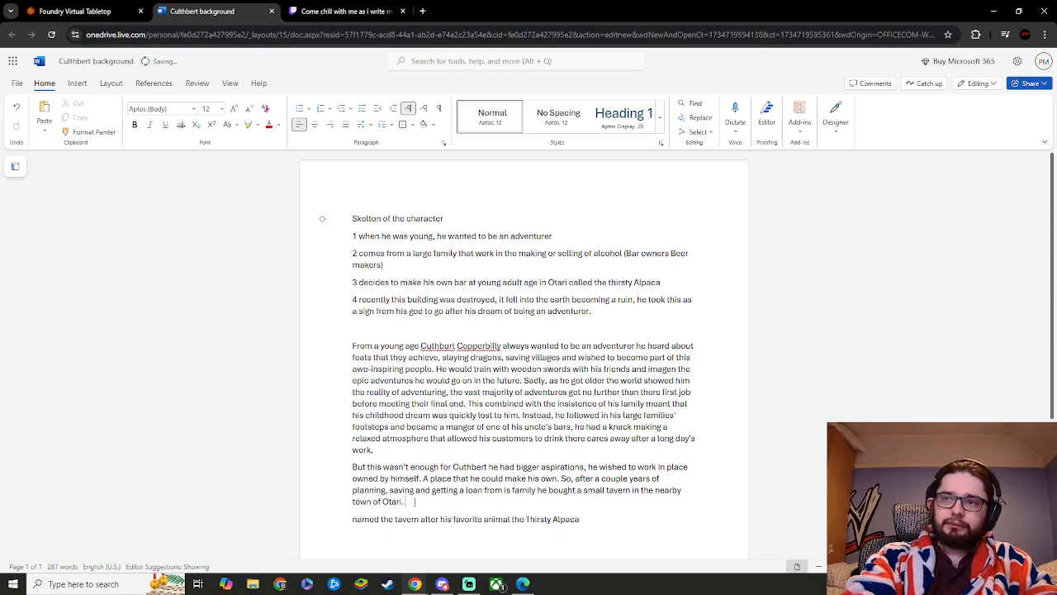
{"action": "type", "text": "He"}
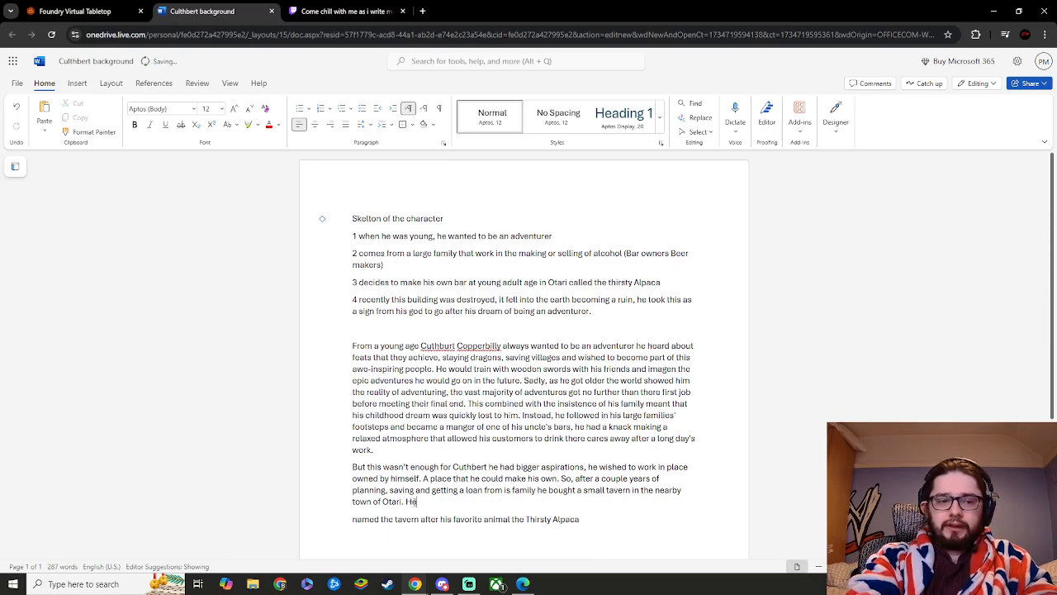
{"action": "type", "text": " bought the"}
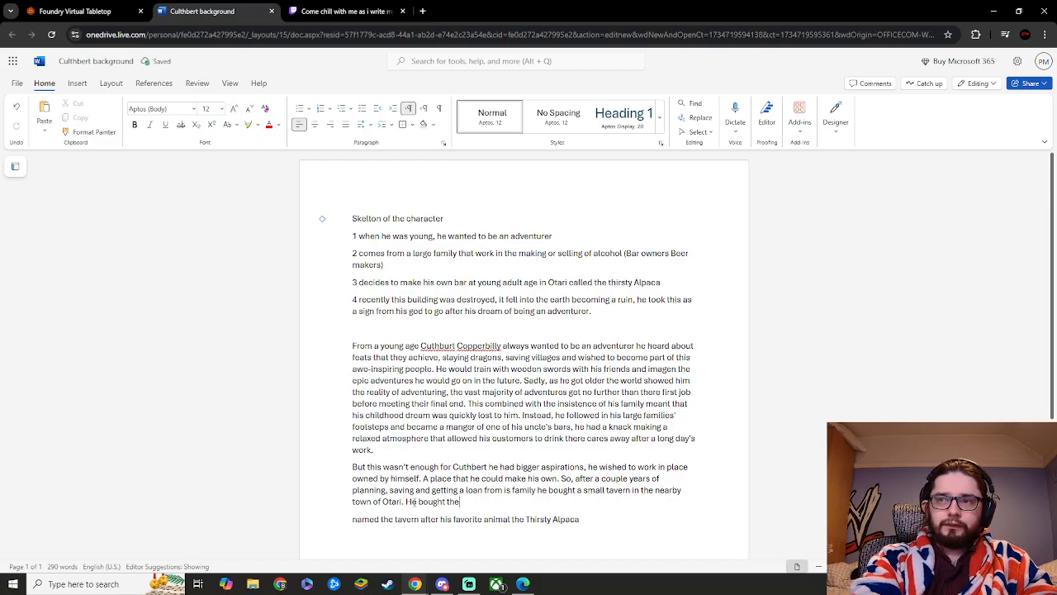
{"action": "key", "text": "BackSpace"}
{"action": "key", "text": "BackSpace"}
{"action": "key", "text": "BackSpace"}
{"action": "key", "text": "BackSpace"}
{"action": "key", "text": "BackSpace"}
{"action": "key", "text": "BackSpace"}
{"action": "key", "text": "BackSpace"}
{"action": "key", "text": "BackSpace"}
{"action": "key", "text": "BackSpace"}
{"action": "key", "text": "BackSpace"}
{"action": "key", "text": "BackSpace"}
{"action": "key", "text": "BackSpace"}
- Continue the new sentence after "He" with "decided to have a tavern in Otari for many reasons"
{"action": "type", "text": "deci"}
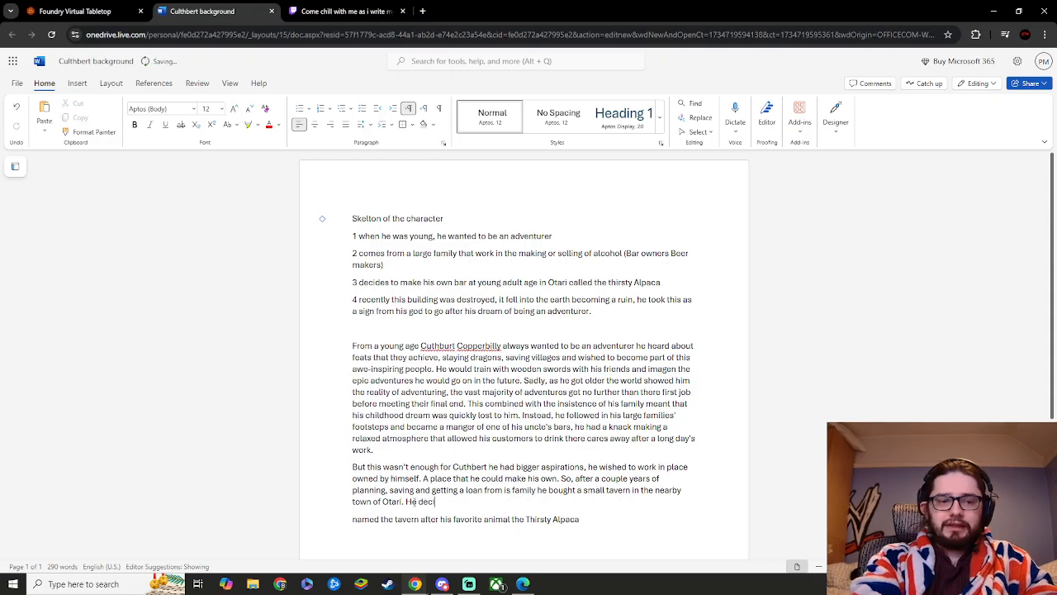
{"action": "type", "text": "ded to have"}
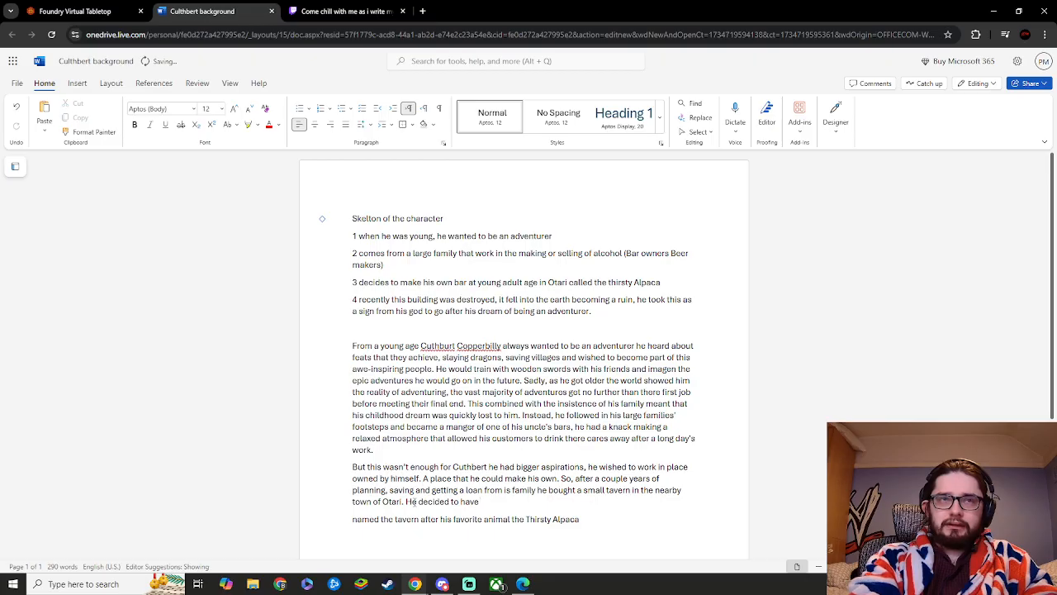
{"action": "type", "text": "a tavern"}
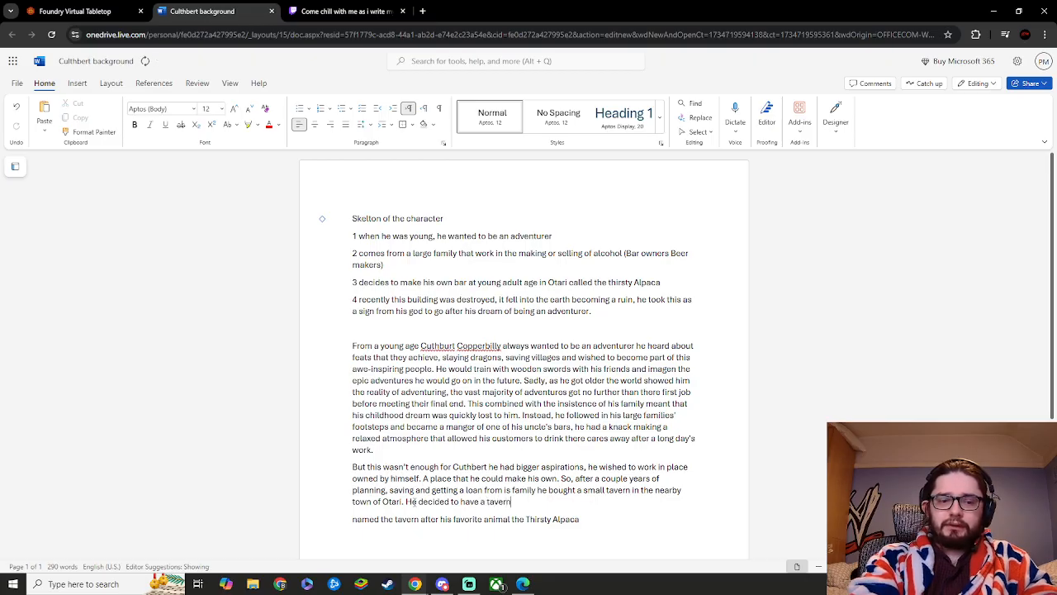
{"action": "type", "text": " in Otari"}
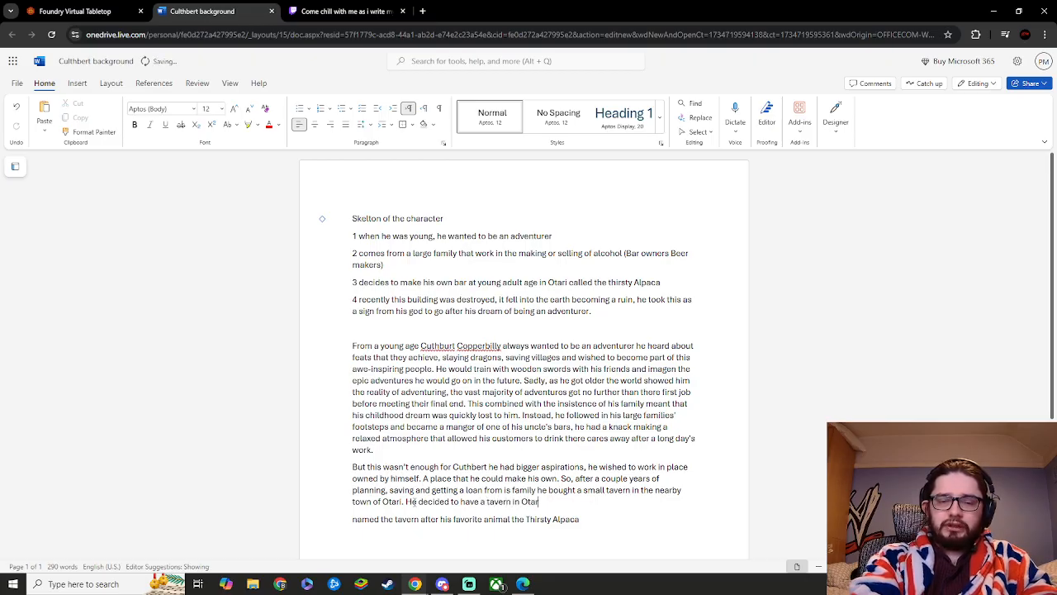
{"action": "type", "text": " for"}
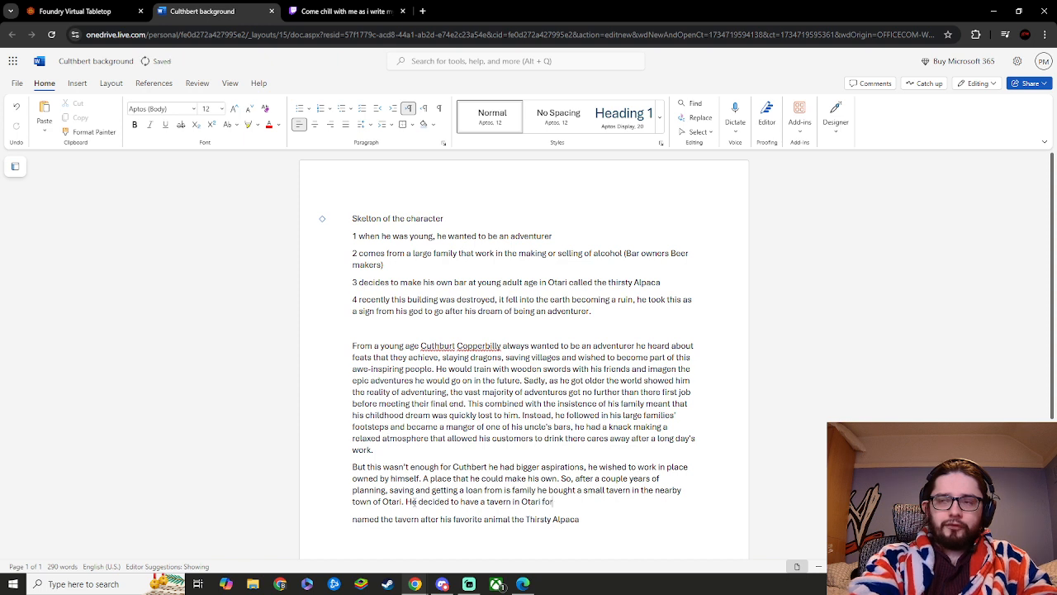
{"action": "type", "text": " many"}
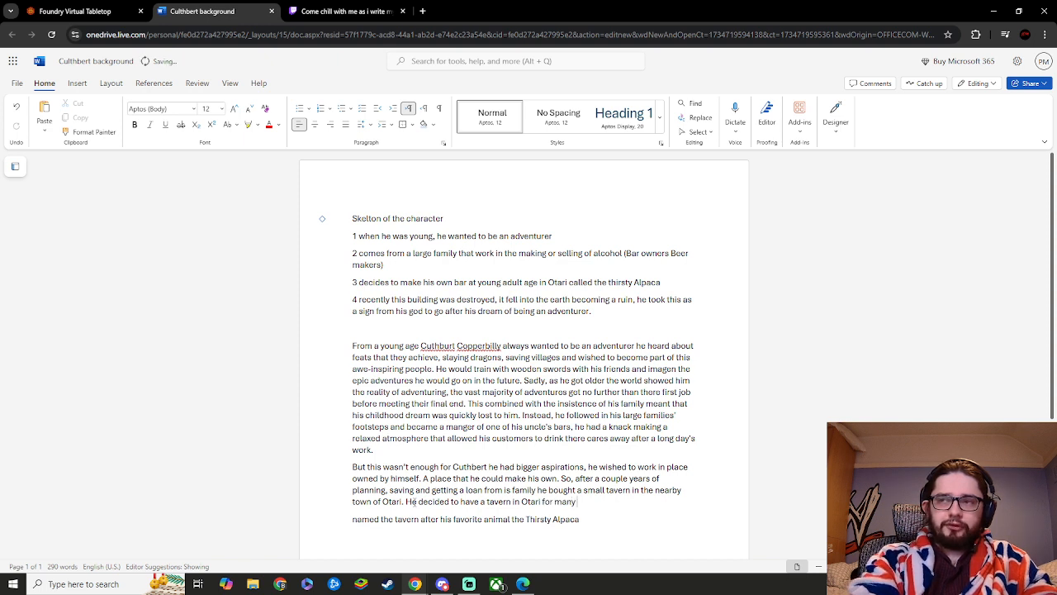
{"action": "type", "text": " reasons"}
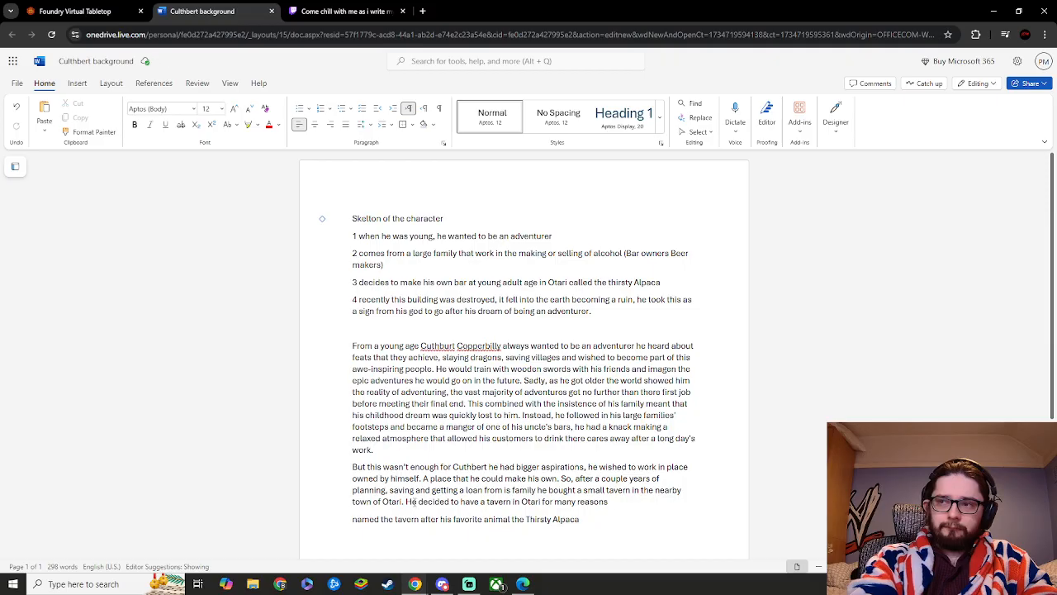
- Continue the sentence after "for many reasons" with ", he wished to have some distance from his family"
{"action": "type", "text": ", one"}
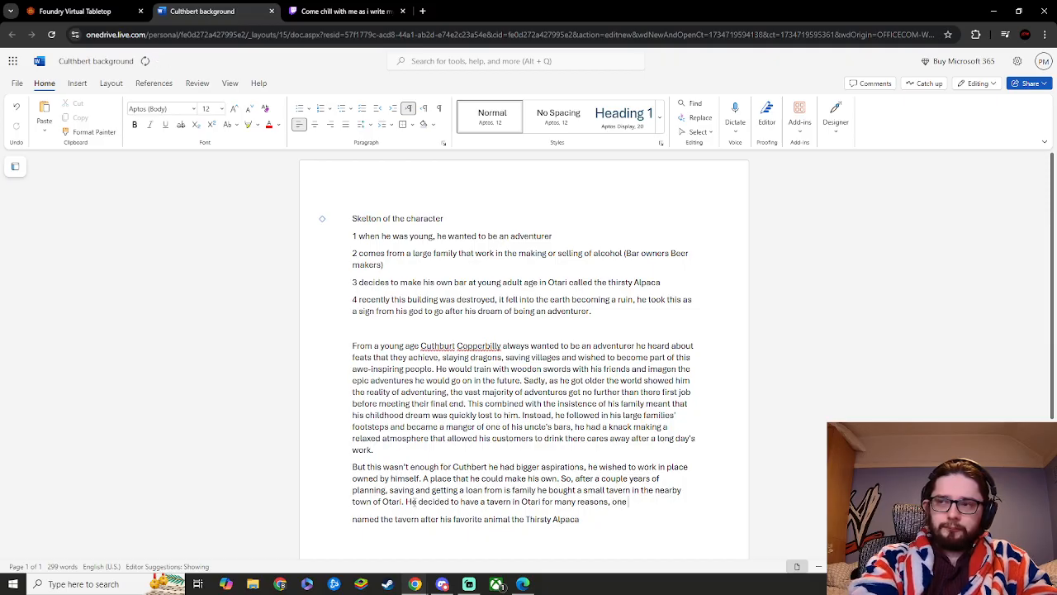
{"action": "key", "text": "BackSpace"}
{"action": "key", "text": "BackSpace"}
{"action": "key", "text": "BackSpace"}
{"action": "key", "text": "BackSpace"}
{"action": "type", "text": "he wished"}
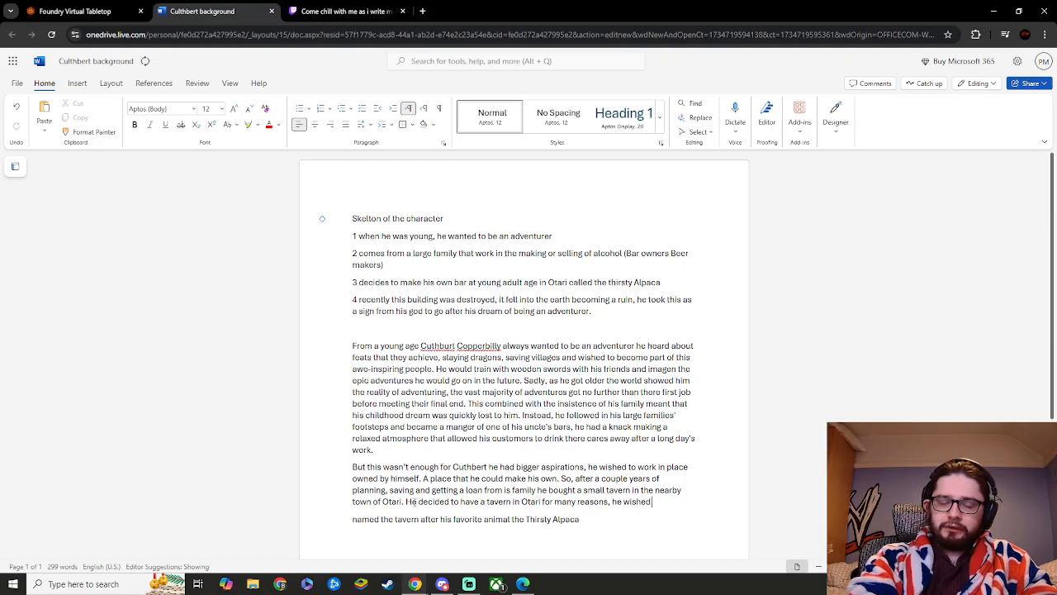
{"action": "type", "text": " to have"}
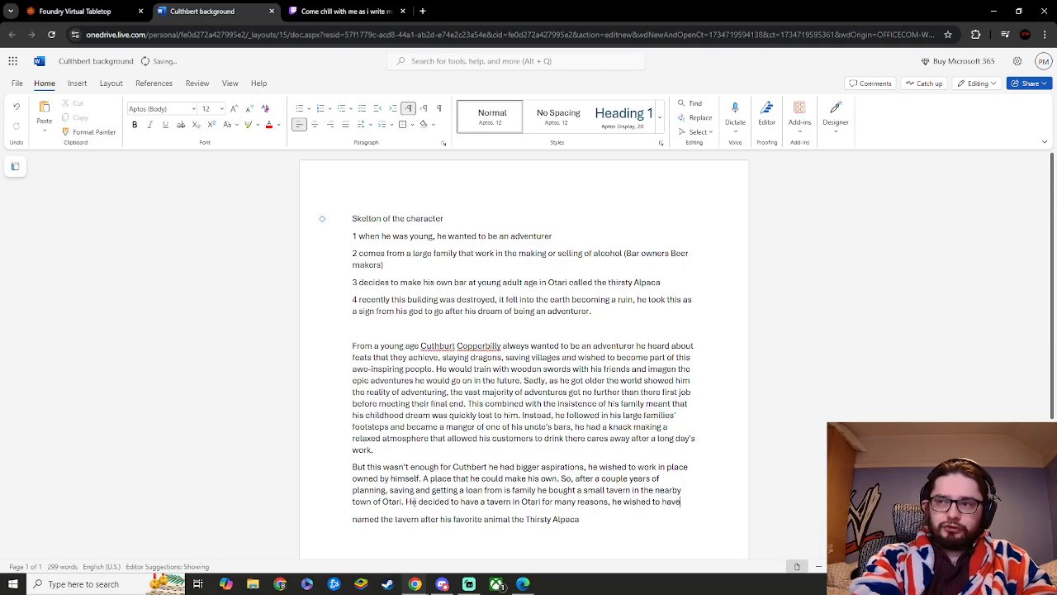
{"action": "type", "text": " some d"}
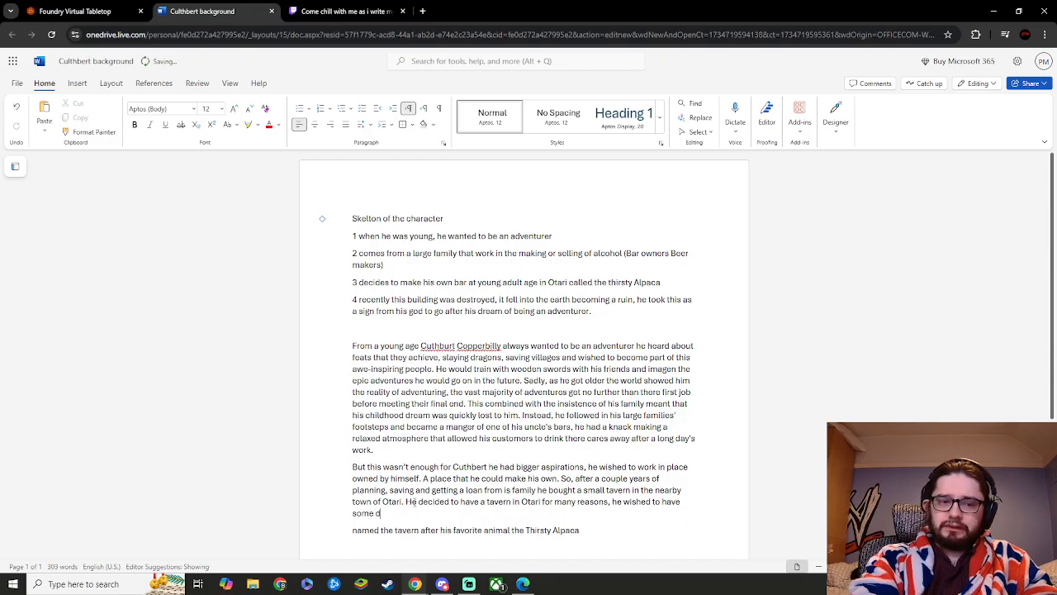
{"action": "type", "text": "istance f"}
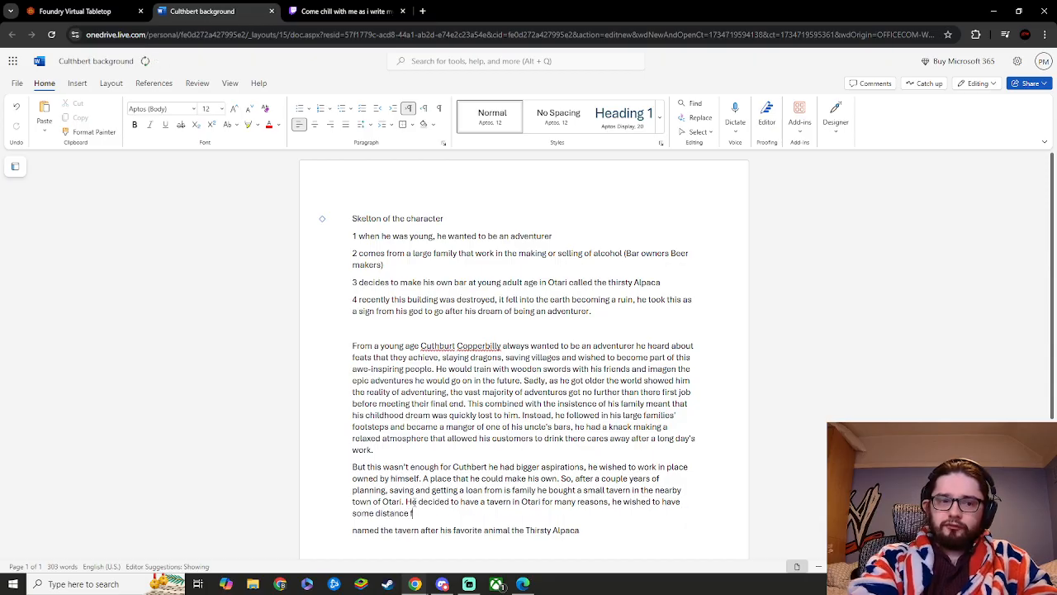
{"action": "type", "text": "rom his da"}
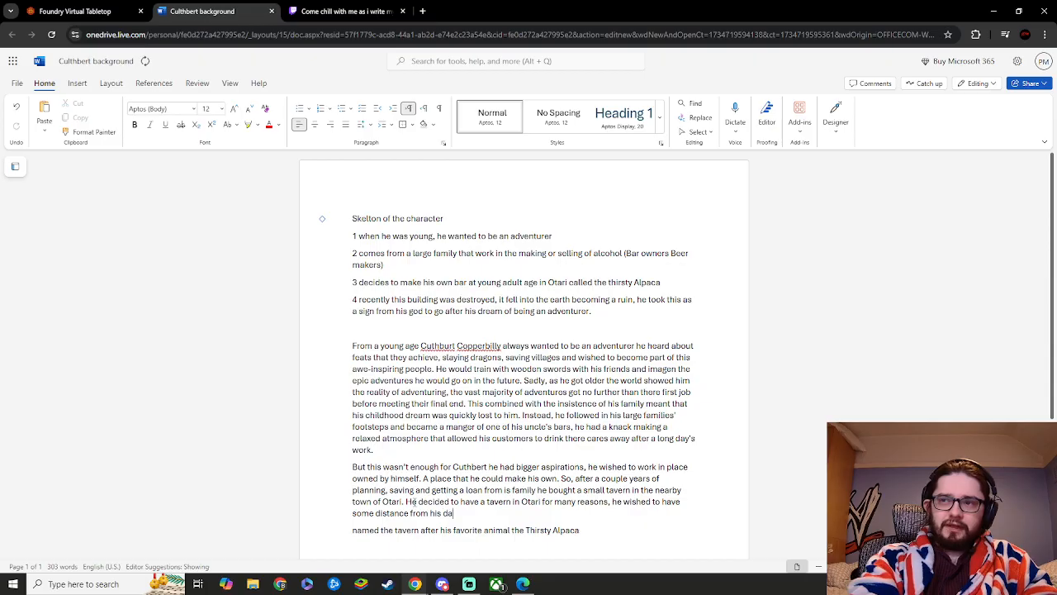
{"action": "key", "text": "BackSpace"}
{"action": "key", "text": "BackSpace"}
{"action": "type", "text": "family"}
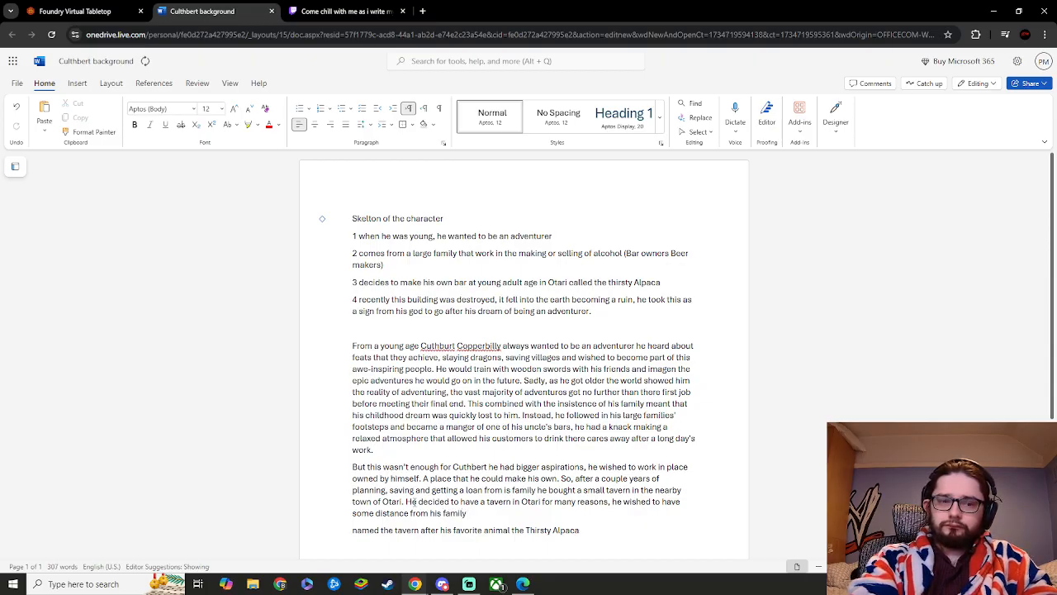
- Extend the sentence after "his family" with "so he could make more desions on his own,"
{"action": "type", "text": " so he c"}
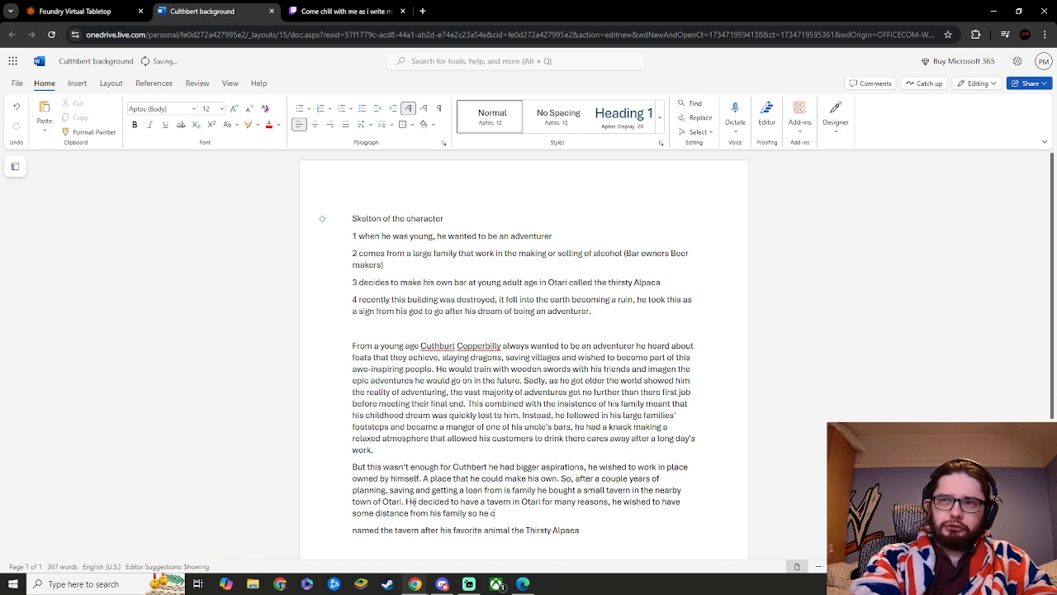
{"action": "type", "text": "ould b"}
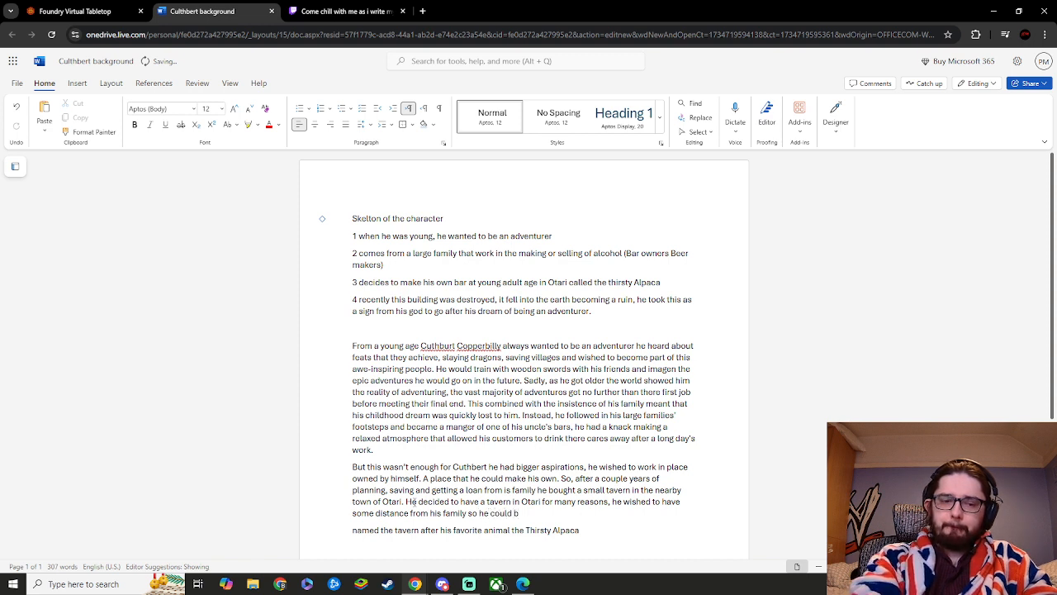
{"action": "key", "text": "BackSpace"}
{"action": "type", "text": "make"}
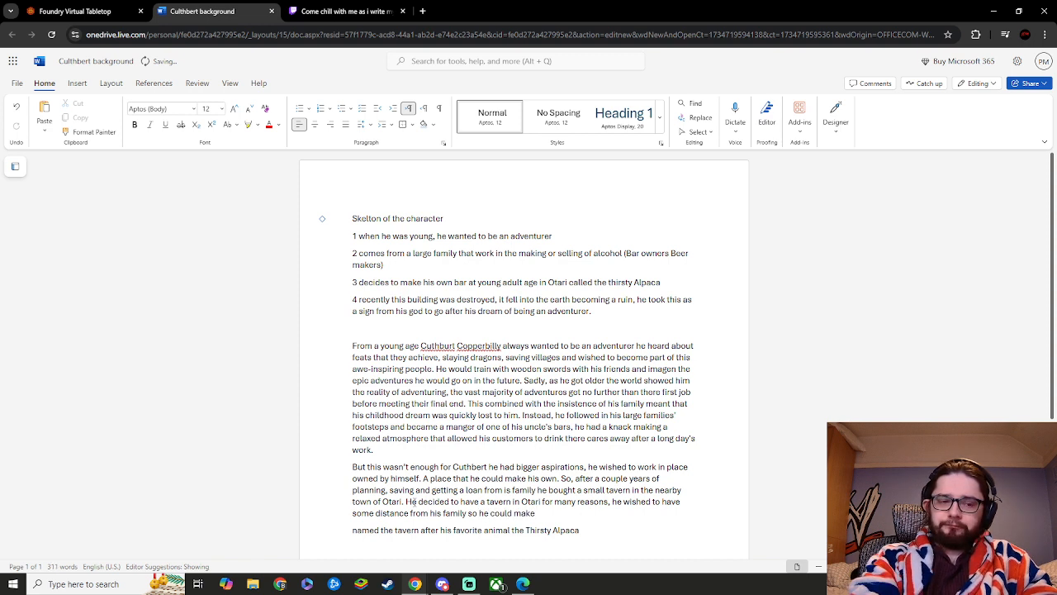
{"action": "type", "text": " more de"}
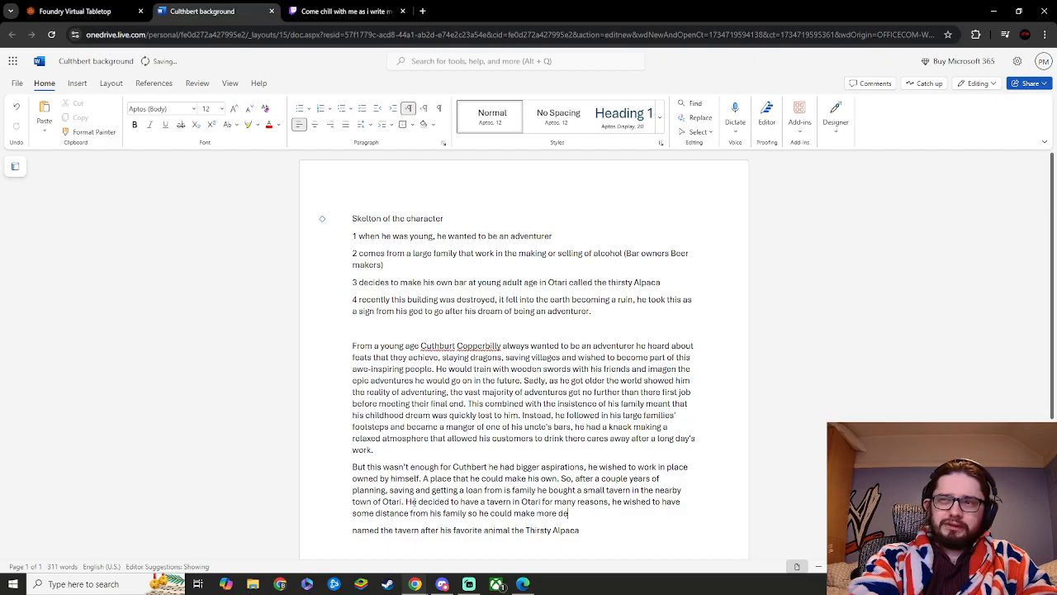
{"action": "type", "text": "sions on"}
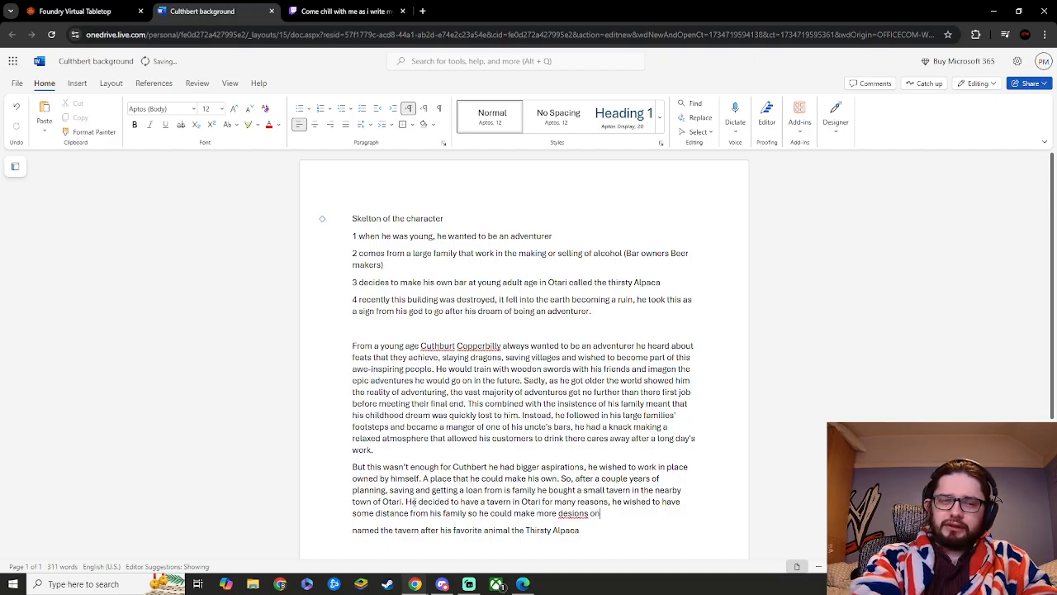
{"action": "type", "text": " his own"}
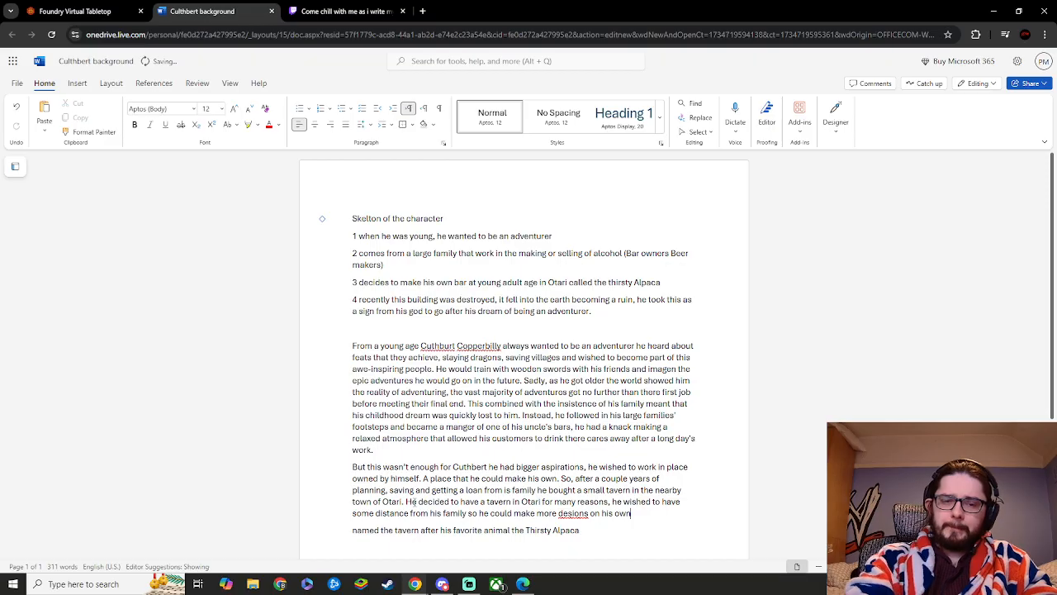
{"action": "type", "text": ","}
- Try to correct the misspelled "desions" by checking its spelling suggestions and inserting a "t"
{"action": "left_click", "coordinate": [576, 513]}
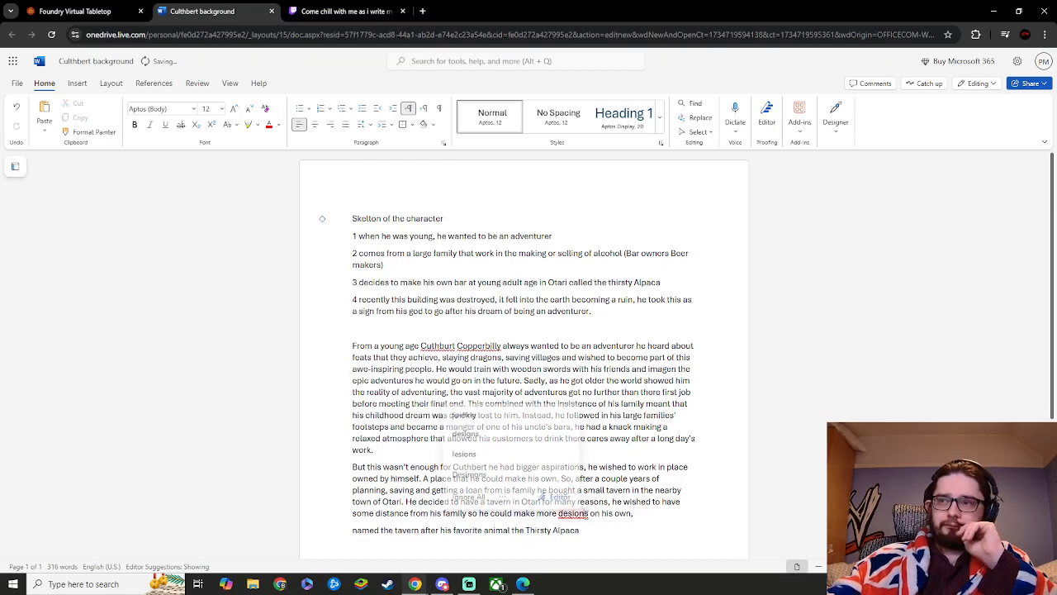
{"action": "left_click", "coordinate": [598, 534]}
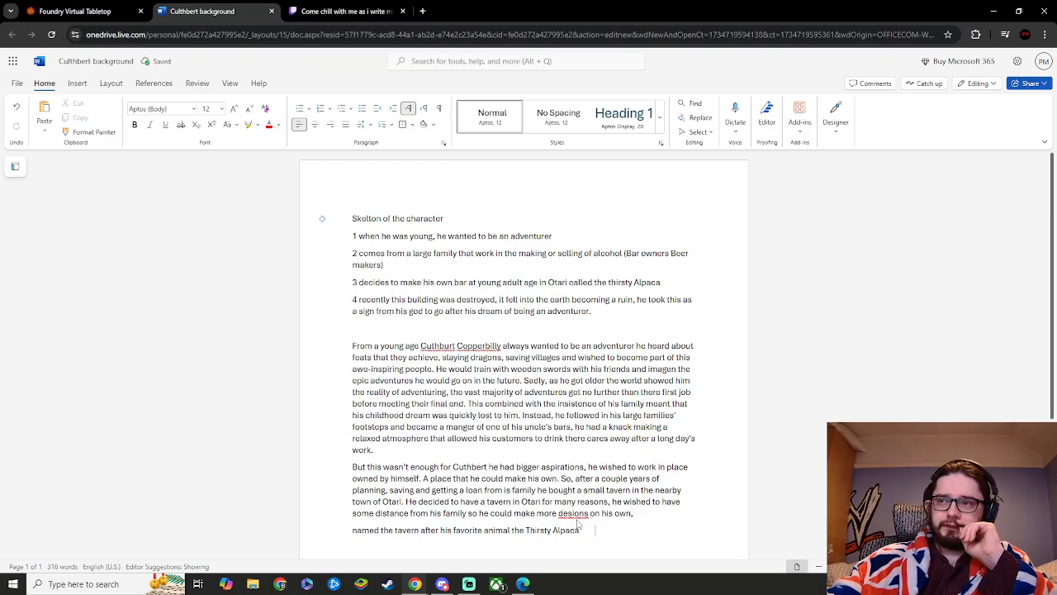
{"action": "left_click", "coordinate": [573, 513]}
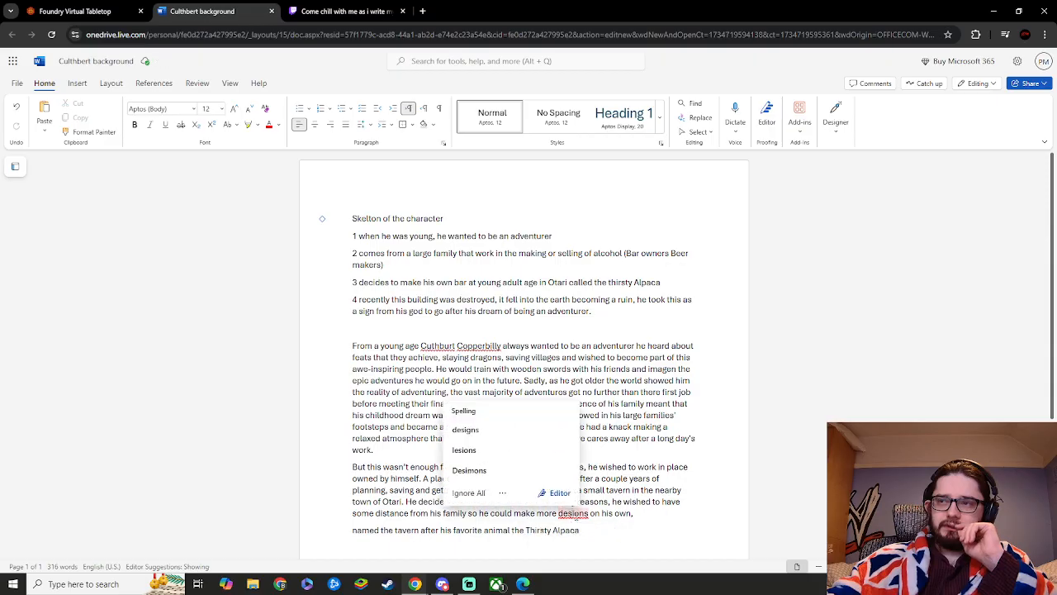
{"action": "left_click", "coordinate": [572, 513]}
{"action": "type", "text": "t"}
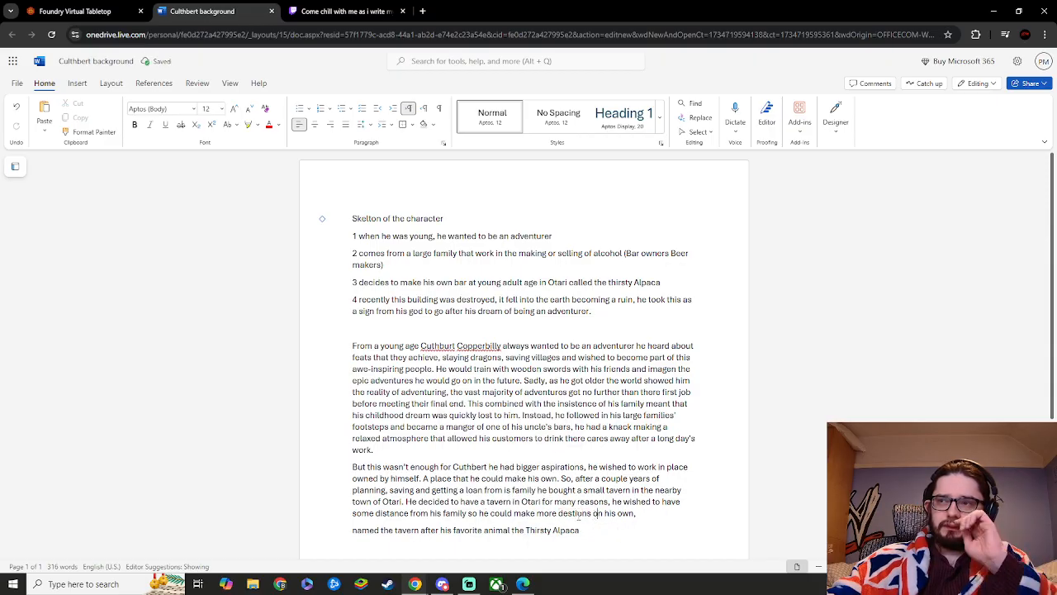
- Rewrite the misspelled word after "make more" as "decisions", using the spelling suggestion "decision" and adding the plural "s"
{"action": "left_click", "coordinate": [593, 513]}
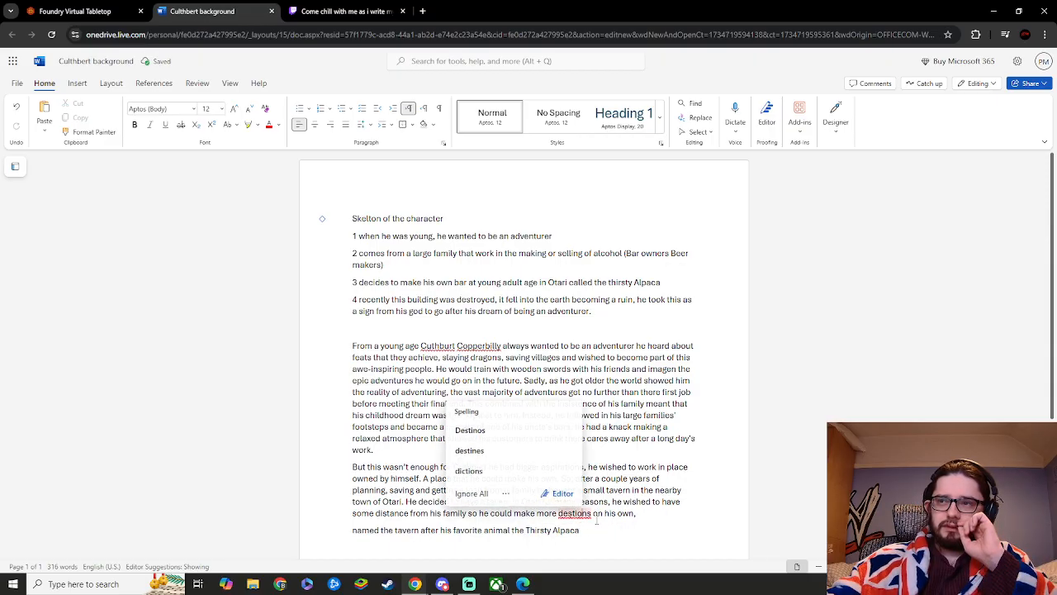
{"action": "key", "text": "BackSpace"}
{"action": "key", "text": "BackSpace"}
{"action": "key", "text": "BackSpace"}
{"action": "key", "text": "BackSpace"}
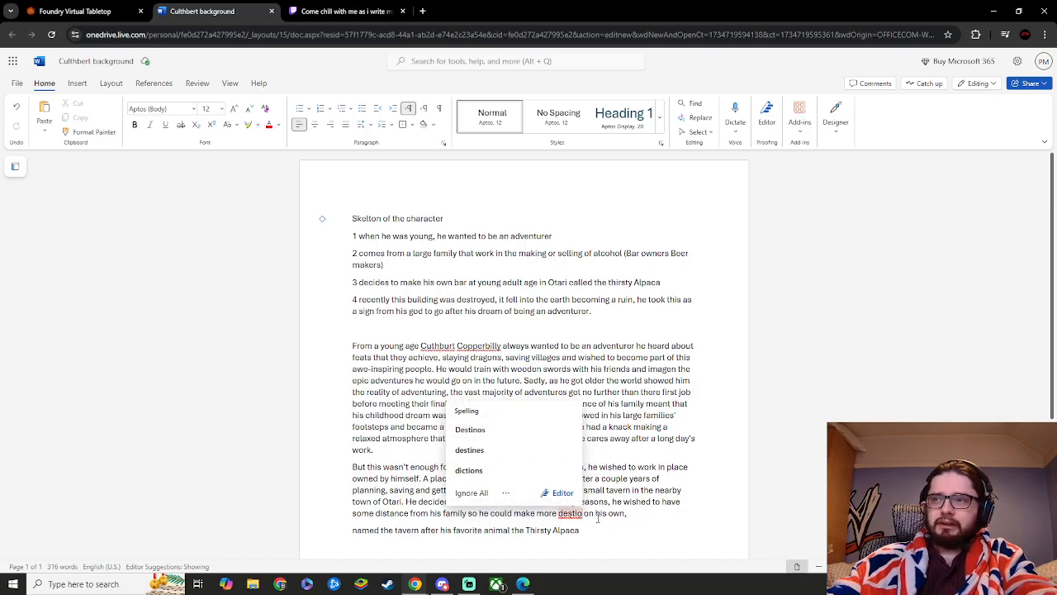
{"action": "key", "text": "BackSpace"}
{"action": "key", "text": "BackSpace"}
{"action": "type", "text": "ciso"}
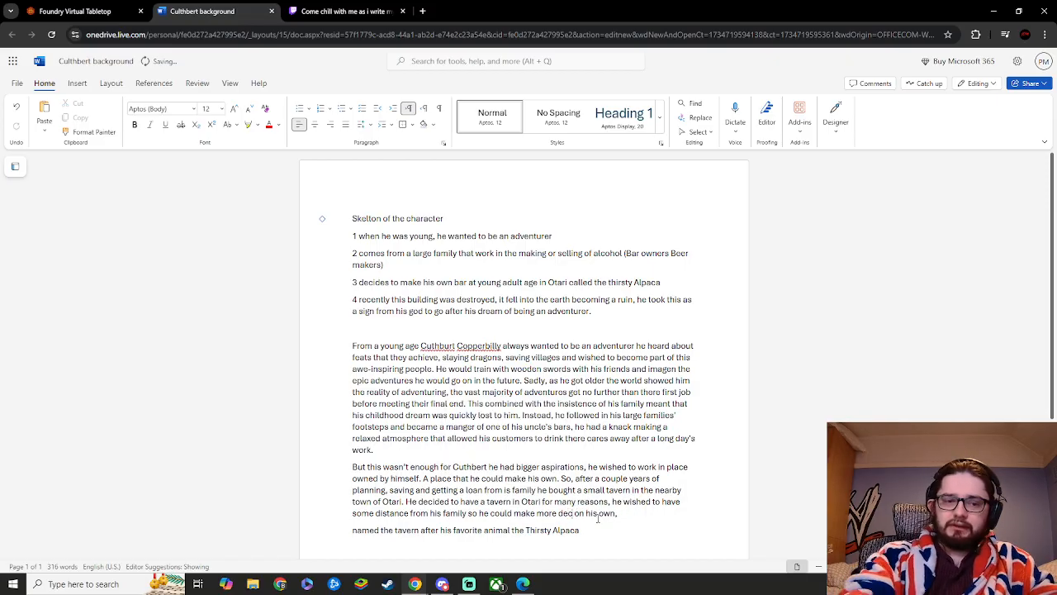
{"action": "type", "text": "n"}
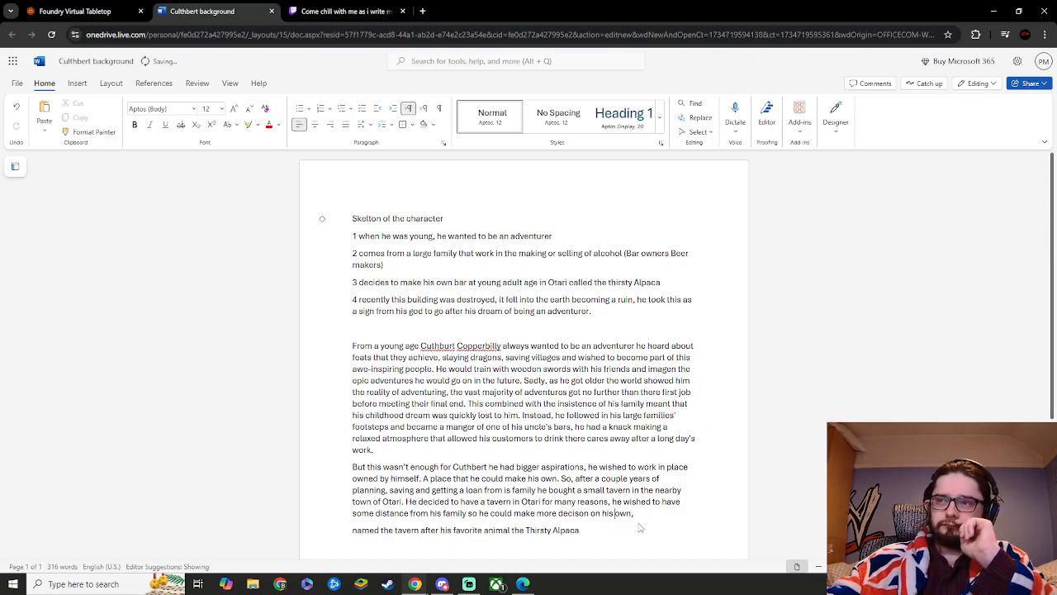
{"action": "left_click", "coordinate": [573, 513]}
{"action": "left_click", "coordinate": [552, 471]}
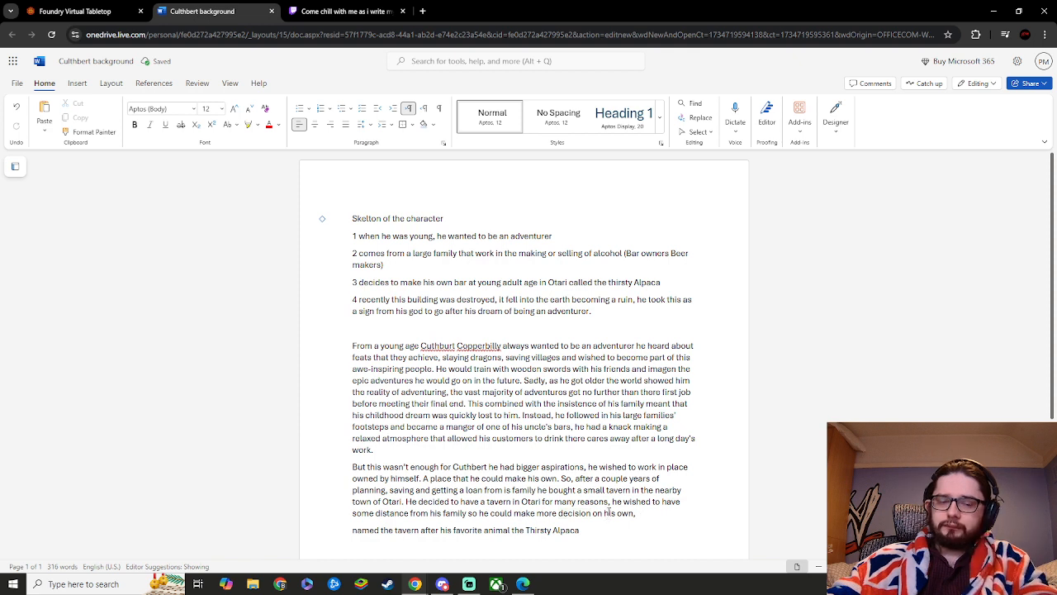
{"action": "type", "text": "s"}
- Add "another" after "on his own,", removing the misspelled "reson" and the extra line break
{"action": "left_click", "coordinate": [652, 517]}
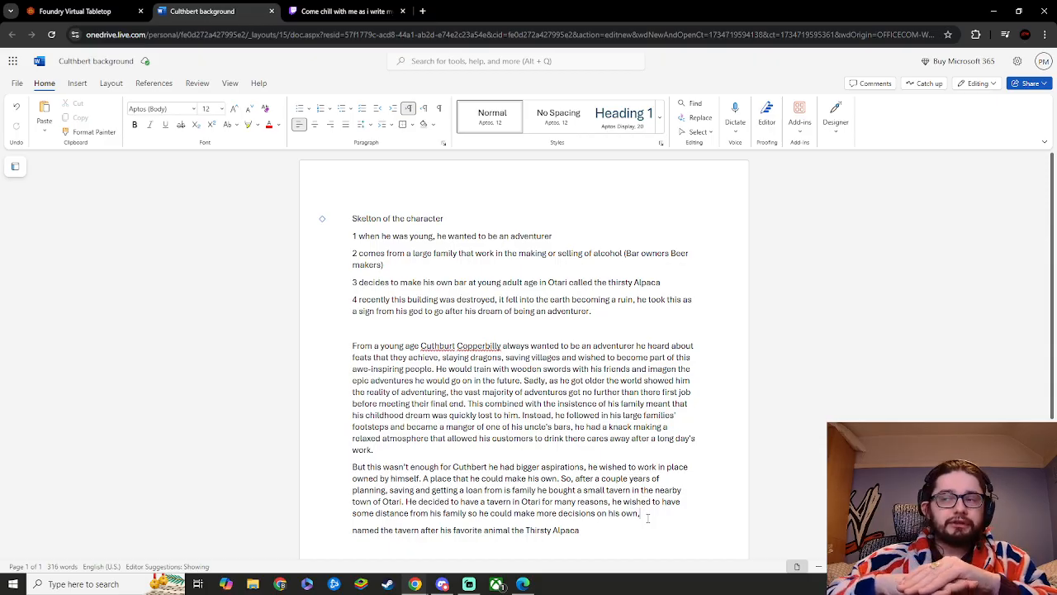
{"action": "type", "text": "a"}
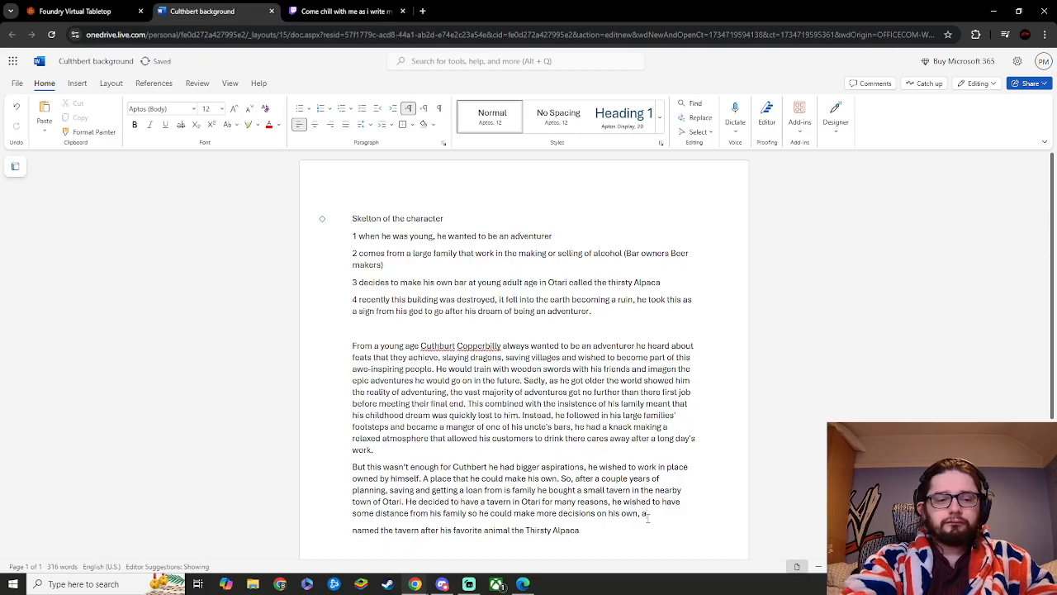
{"action": "type", "text": "nother reson"}
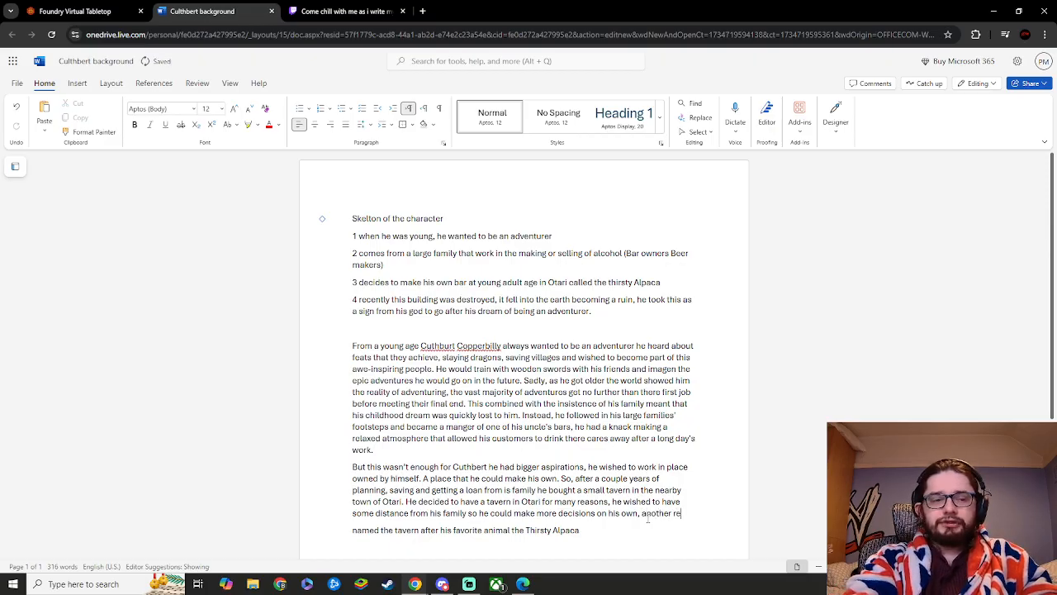
{"action": "key", "text": "Return"}
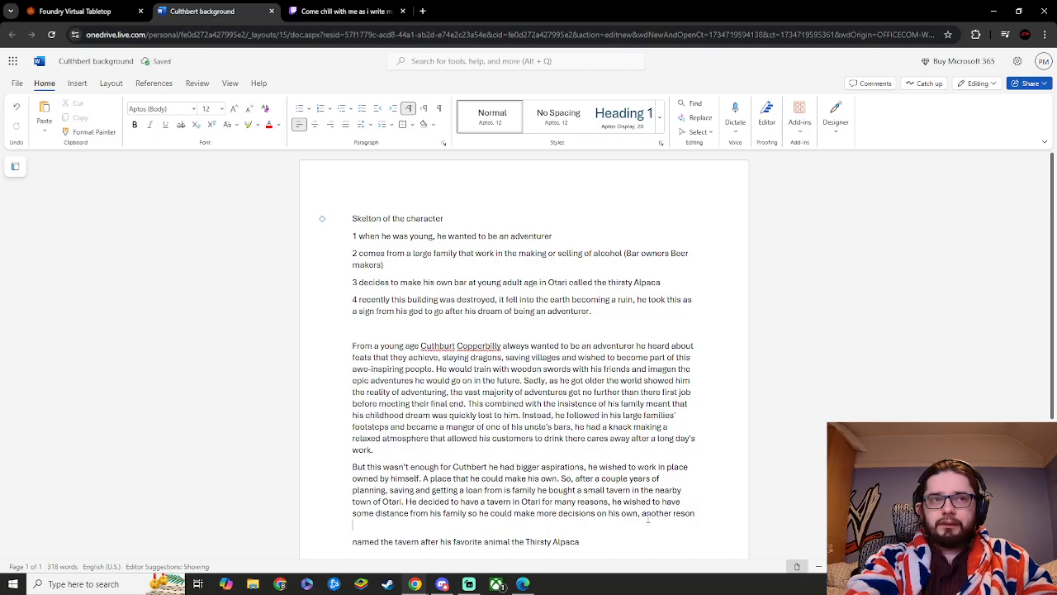
{"action": "key", "text": "BackSpace"}
{"action": "key", "text": "BackSpace"}
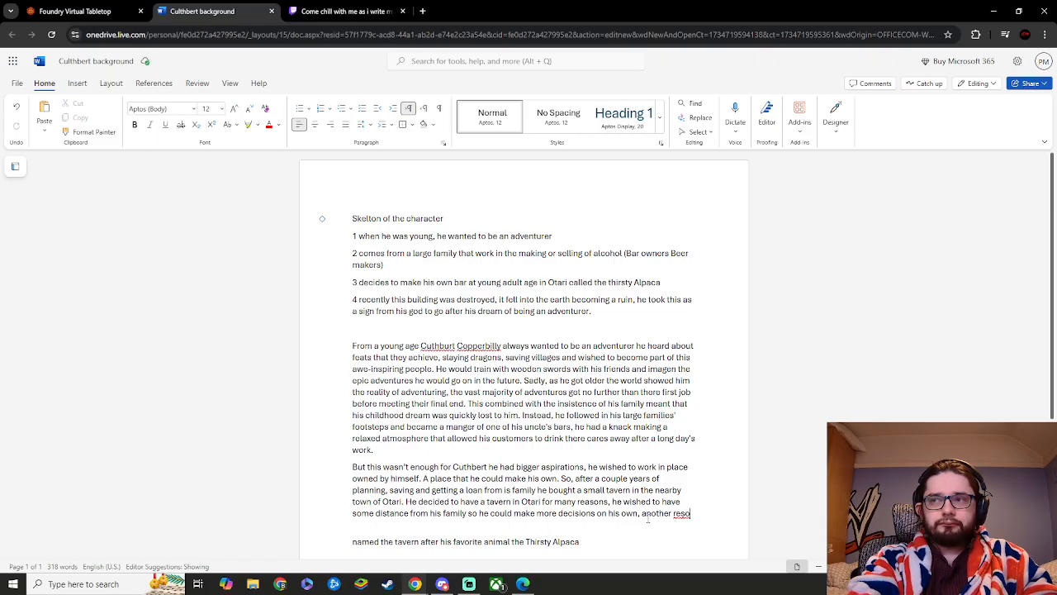
{"action": "key", "text": "BackSpace"}
{"action": "key", "text": "BackSpace"}
{"action": "key", "text": "BackSpace"}
{"action": "key", "text": "BackSpace"}
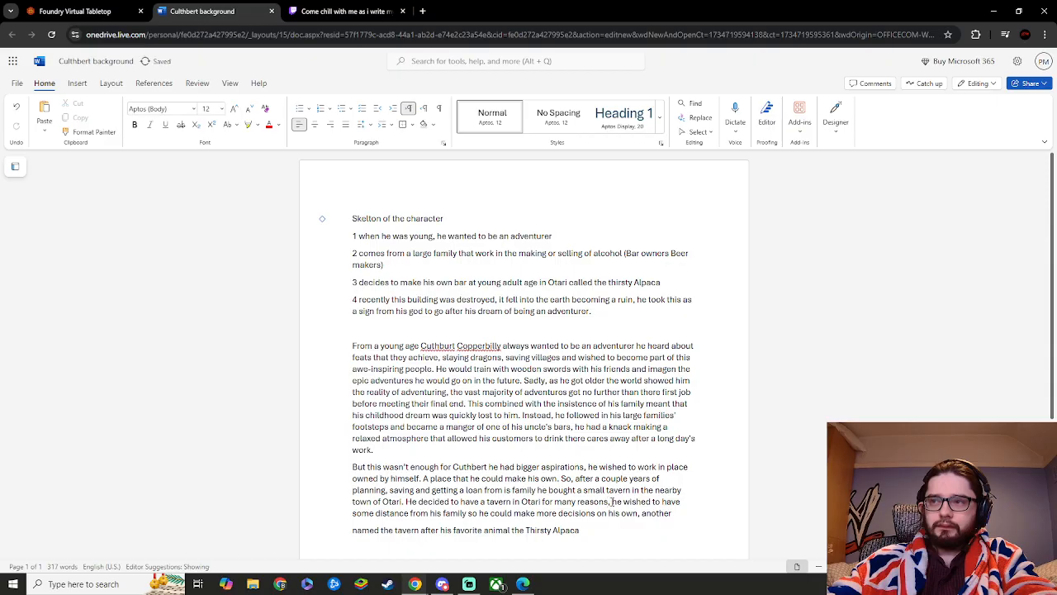
- Replace "he" before "wished to have some distance" with "one of them is that he", keeping a comma after "reasons"
{"action": "left_click", "coordinate": [613, 503]}
{"action": "key", "text": "BackSpace"}
{"action": "key", "text": "BackSpace"}
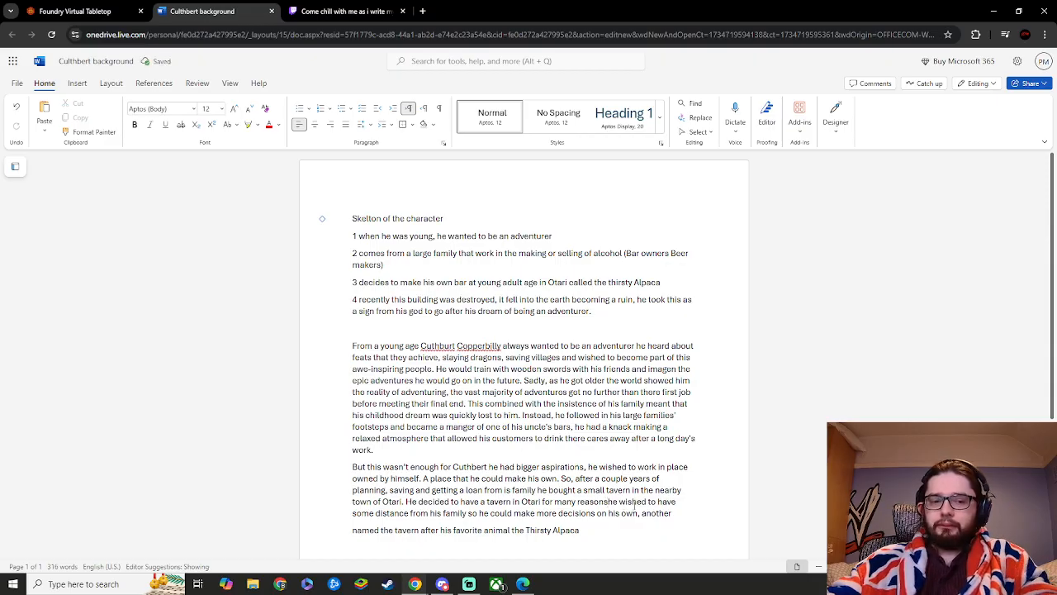
{"action": "type", "text": ","}
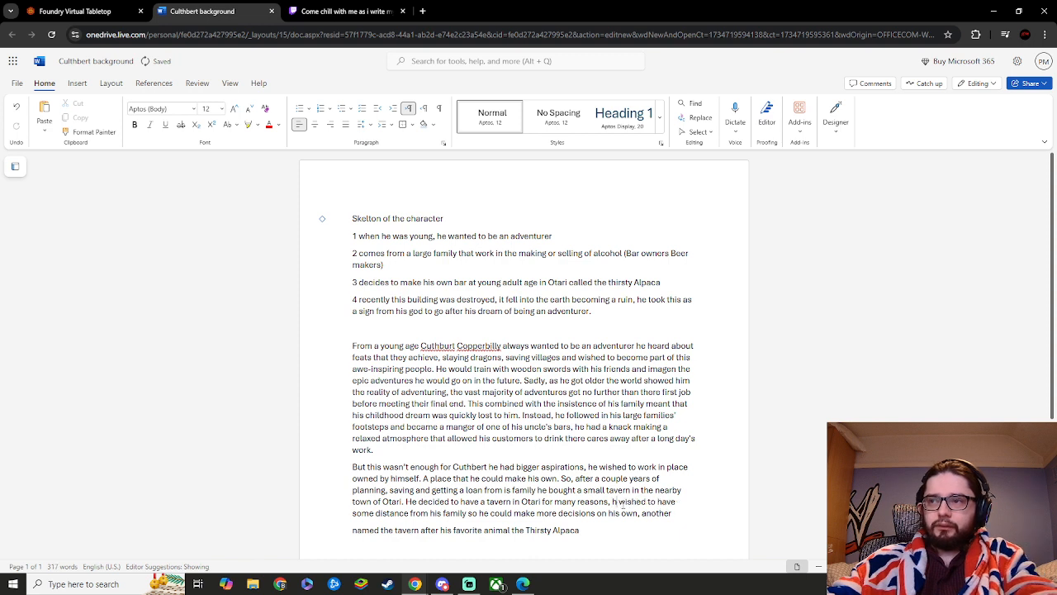
{"action": "key", "text": "Delete"}
{"action": "key", "text": "Delete"}
{"action": "key", "text": "Delete"}
{"action": "type", "text": "one of t"}
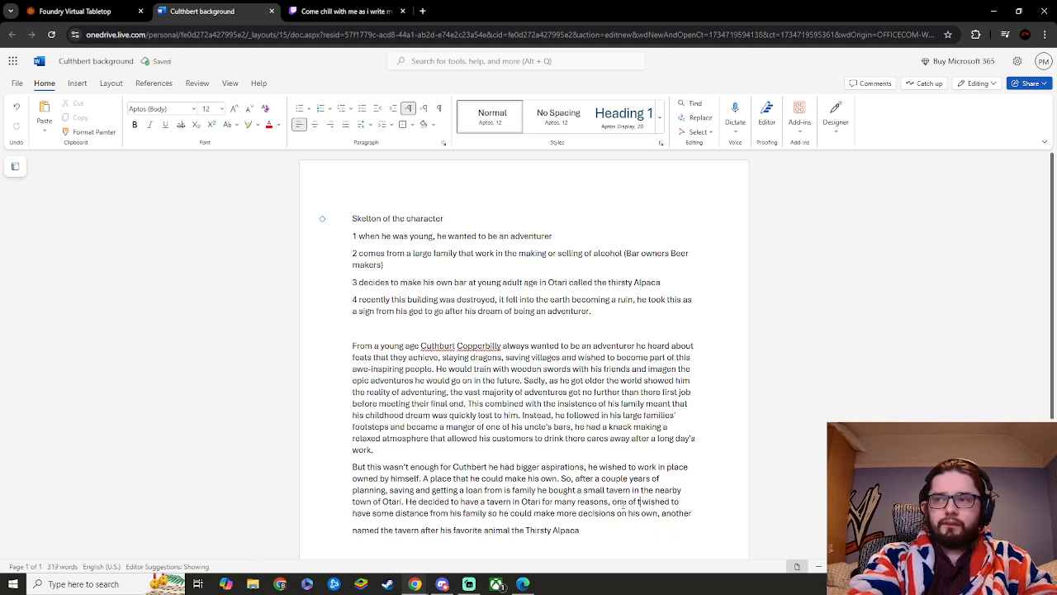
{"action": "type", "text": " hem is "}
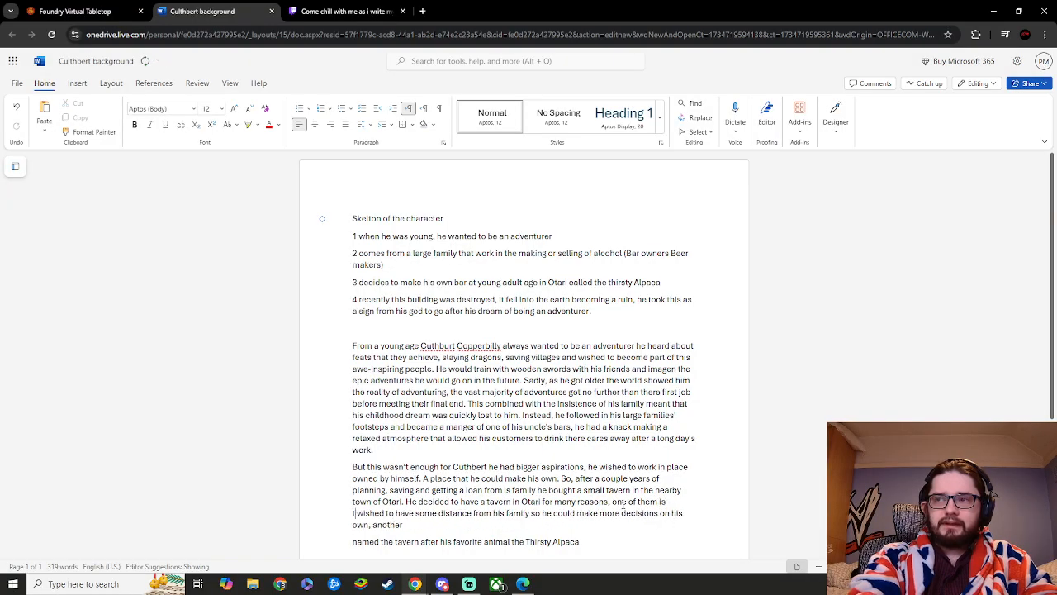
{"action": "type", "text": "that he"}
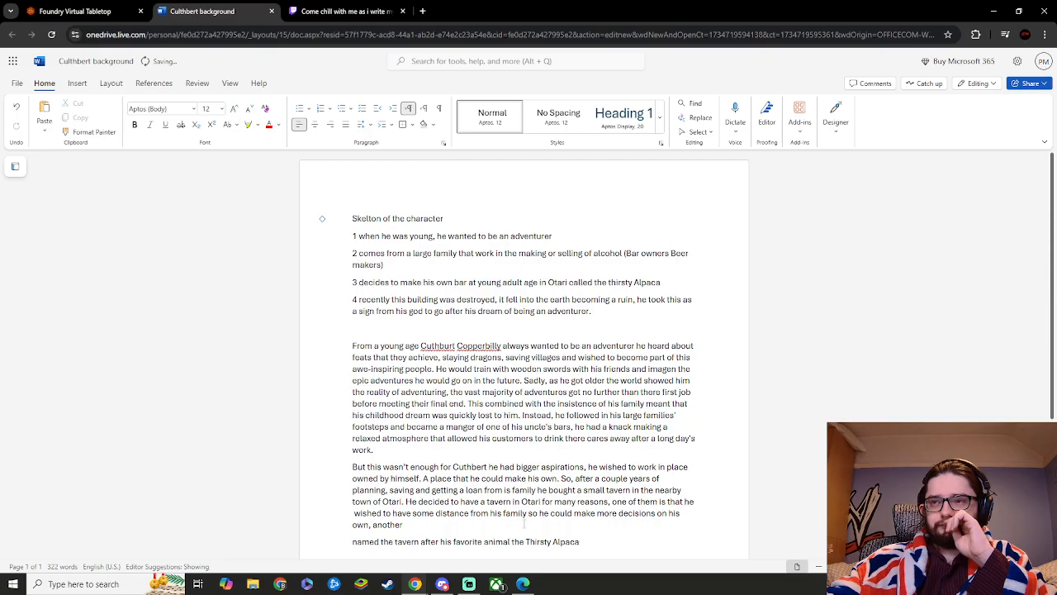
- Start a new sentence with "Another" after "on his own." and remove the extra space by accepting the grammar suggestion "he wished"
{"action": "left_click", "coordinate": [371, 525]}
{"action": "type", "text": "."}
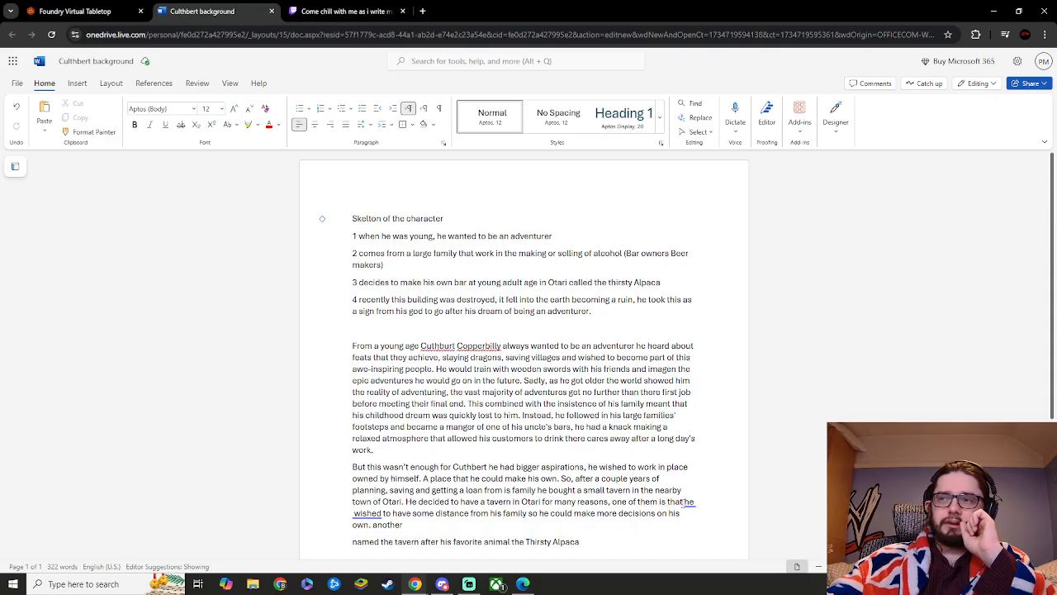
{"action": "left_click", "coordinate": [682, 502]}
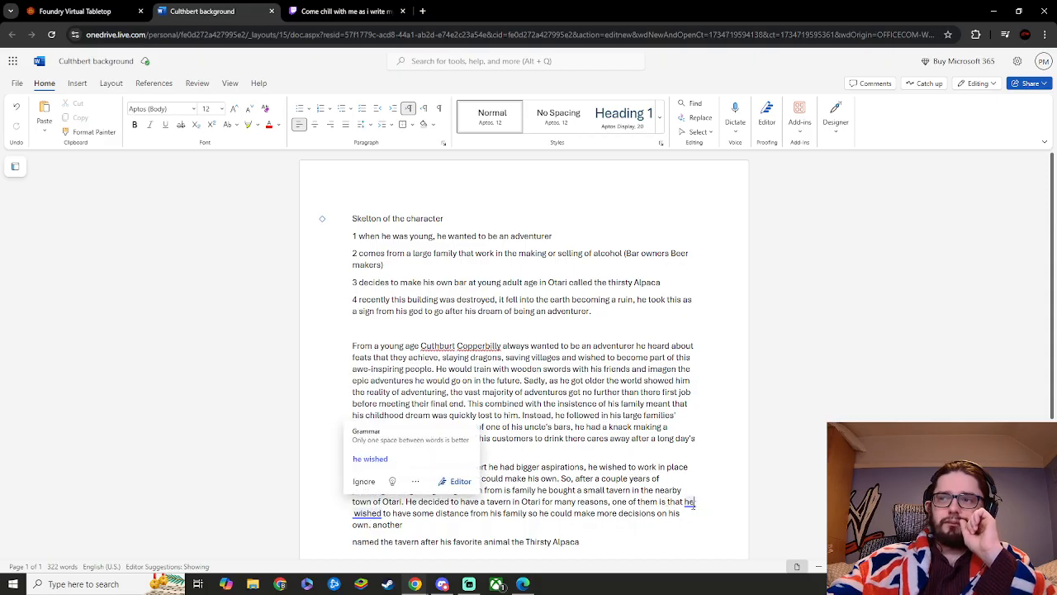
{"action": "left_click", "coordinate": [388, 457]}
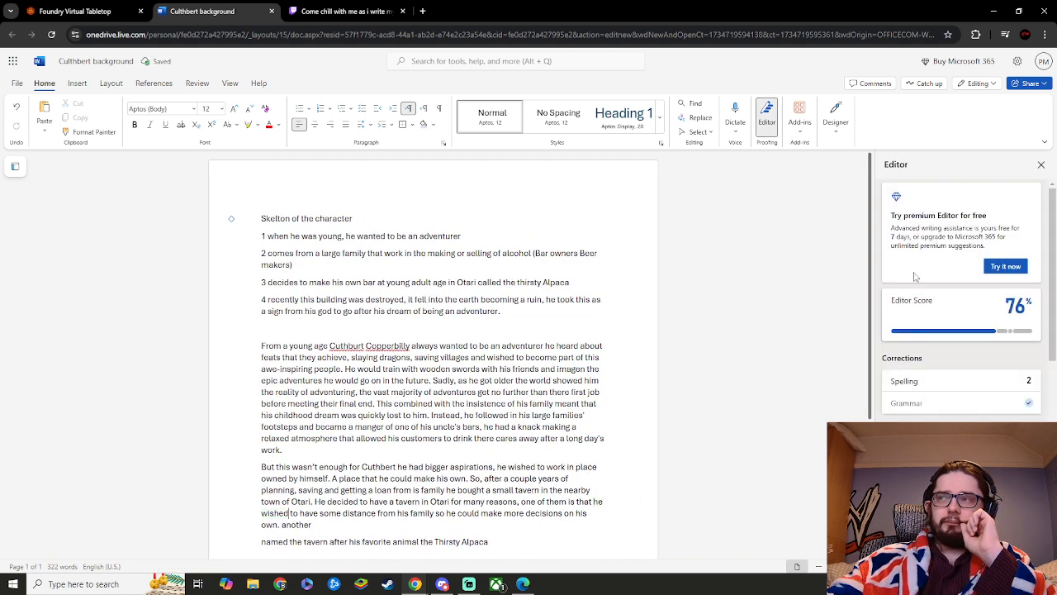
{"action": "left_click", "coordinate": [1041, 164]}
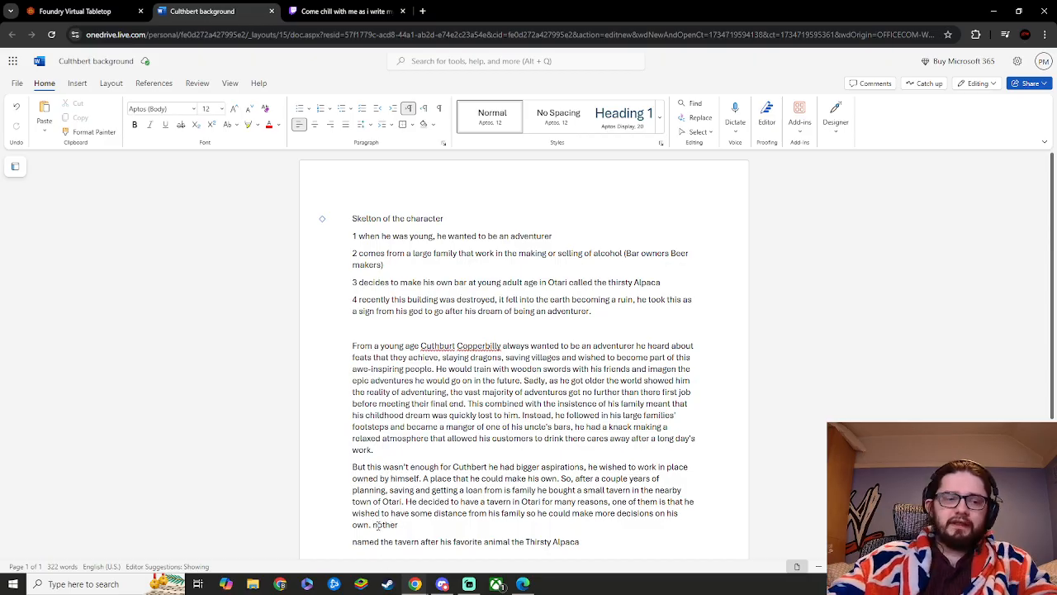
{"action": "type", "text": "A"}
- Continue after "Another" with "is that he wished to rekindle that childhoos dream in some small way by"
{"action": "left_click", "coordinate": [404, 525]}
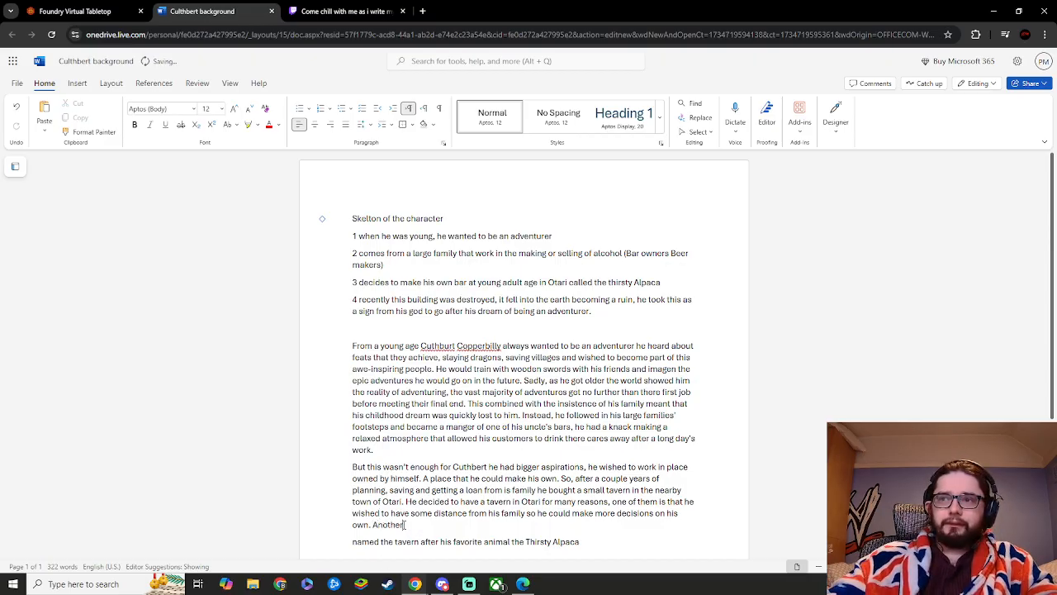
{"action": "type", "text": "is that he"}
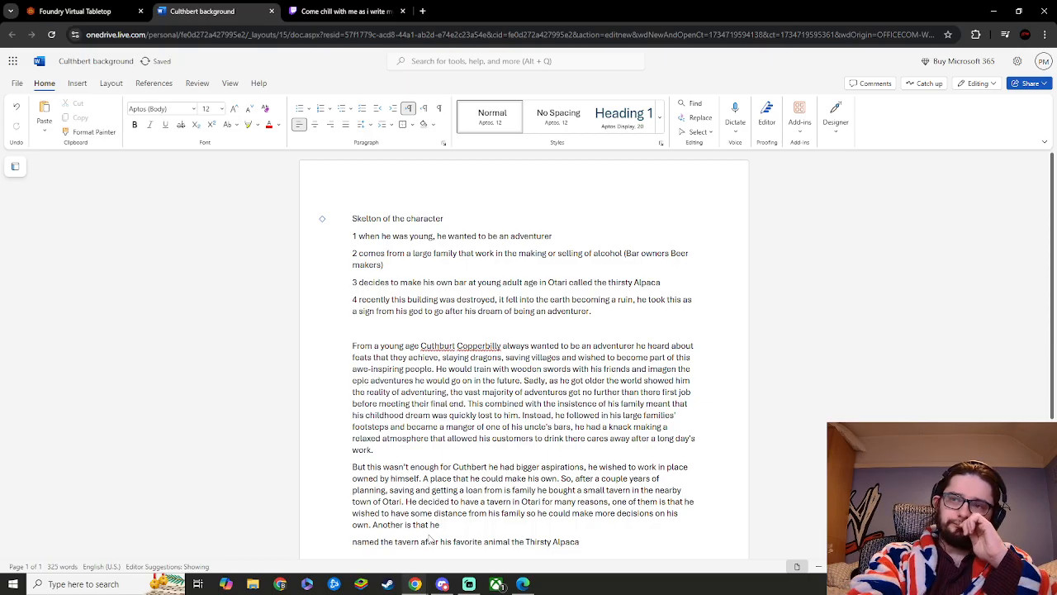
{"action": "type", "text": "wished"}
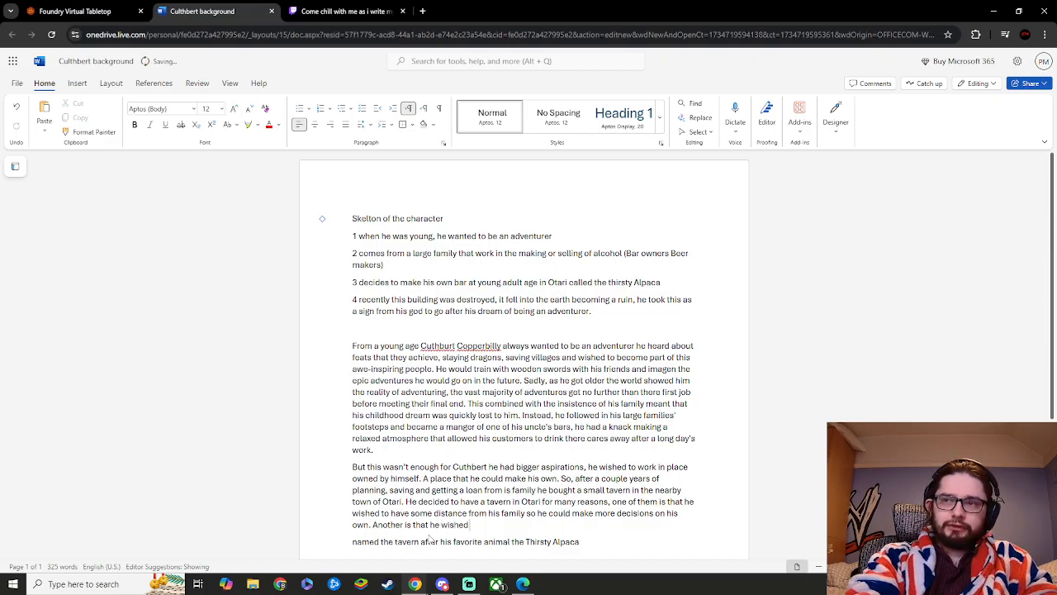
{"action": "type", "text": " to re"}
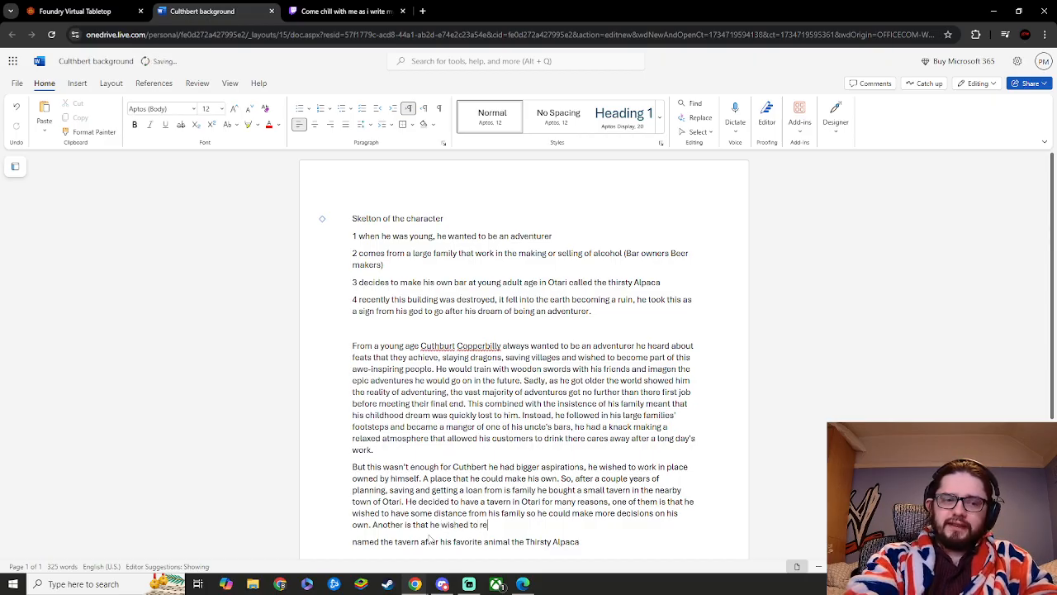
{"action": "type", "text": "kin"}
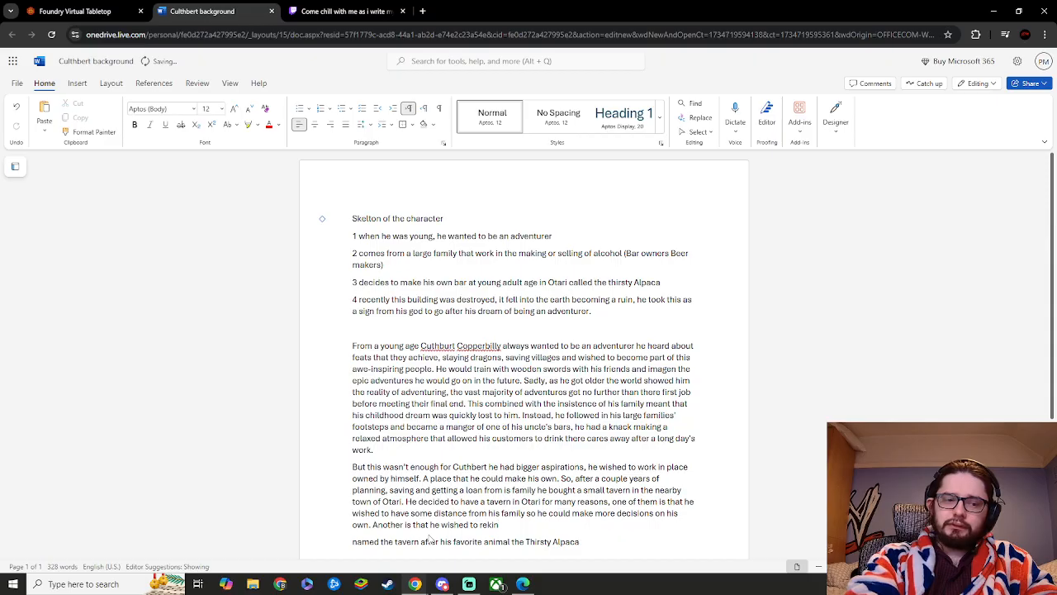
{"action": "type", "text": "dle that chil"}
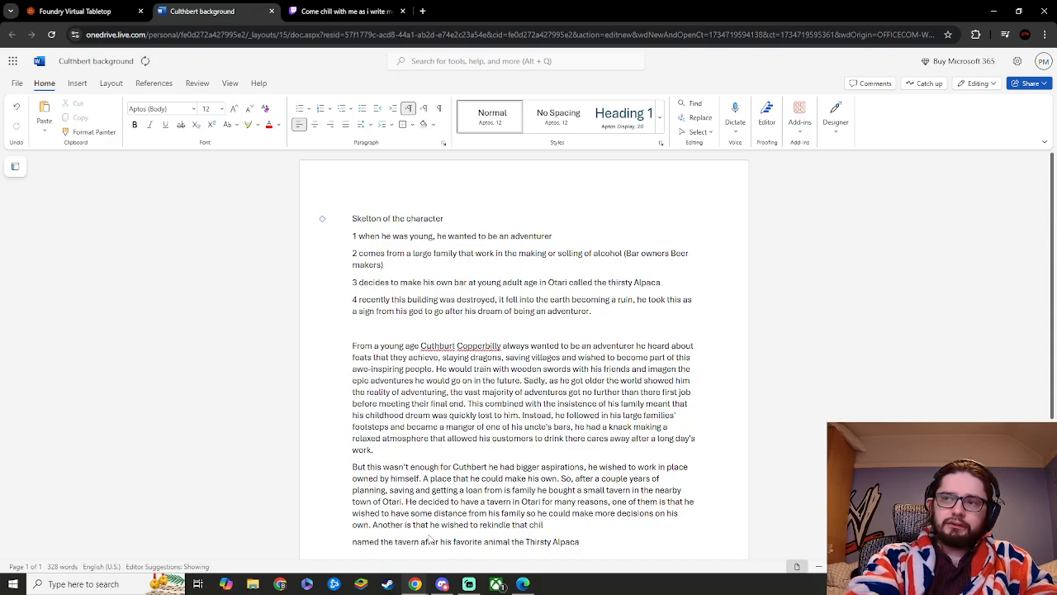
{"action": "type", "text": "dhoos"}
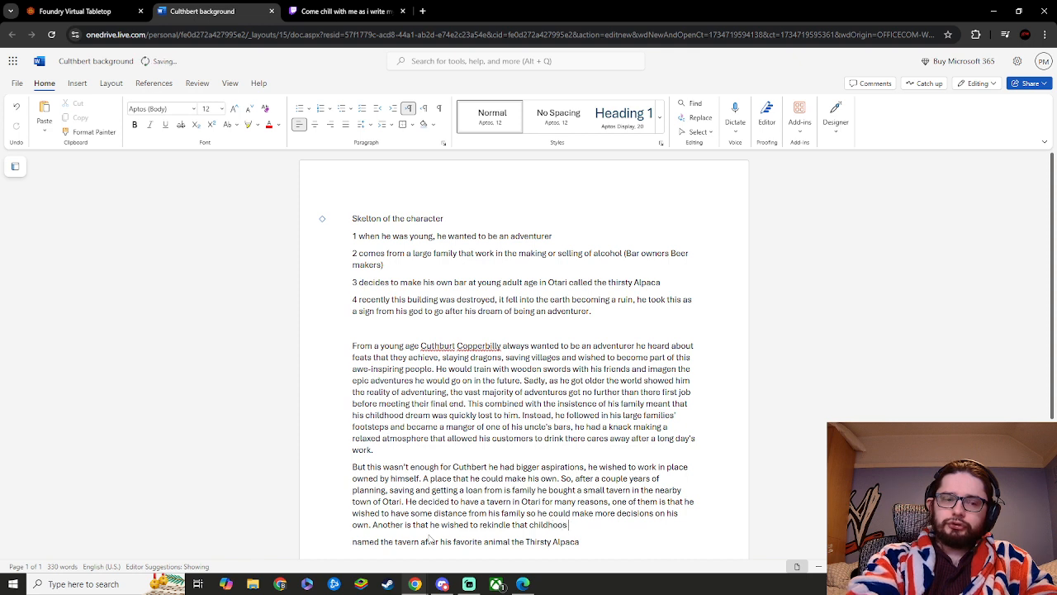
{"action": "type", "text": " dream"}
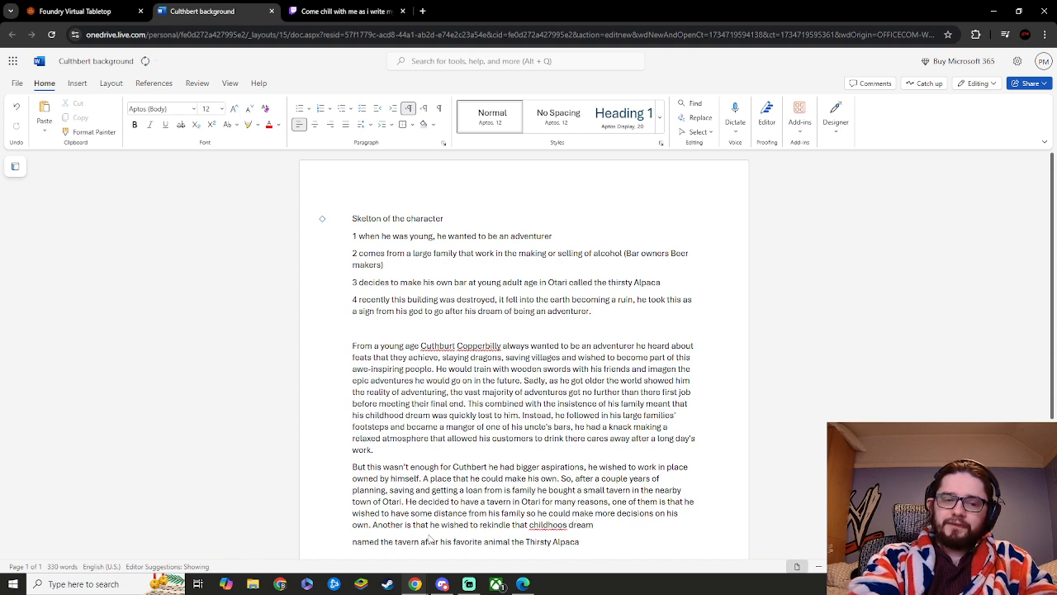
{"action": "type", "text": " in some"}
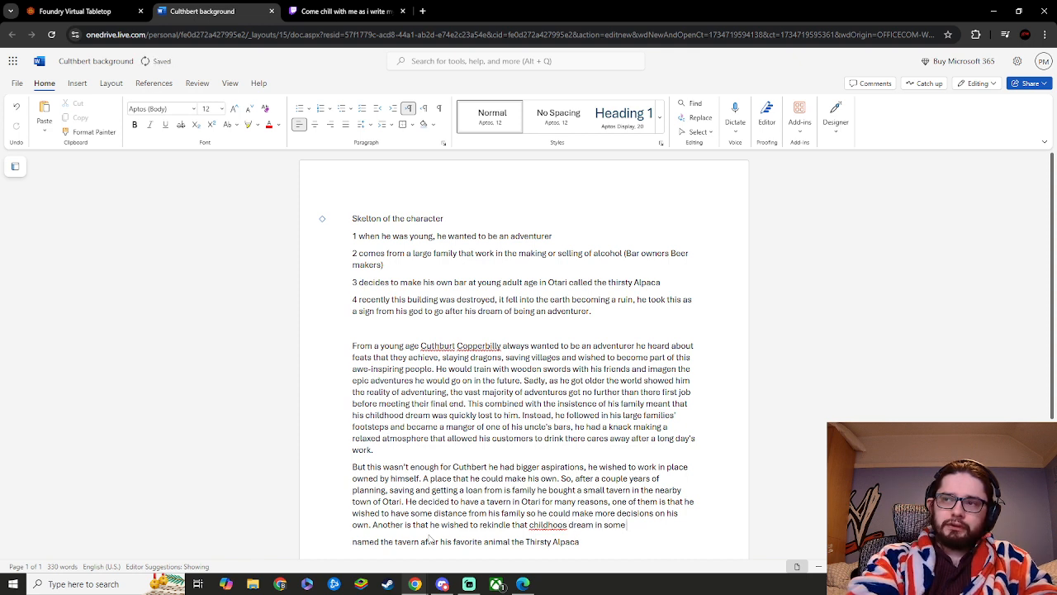
{"action": "type", "text": " small"}
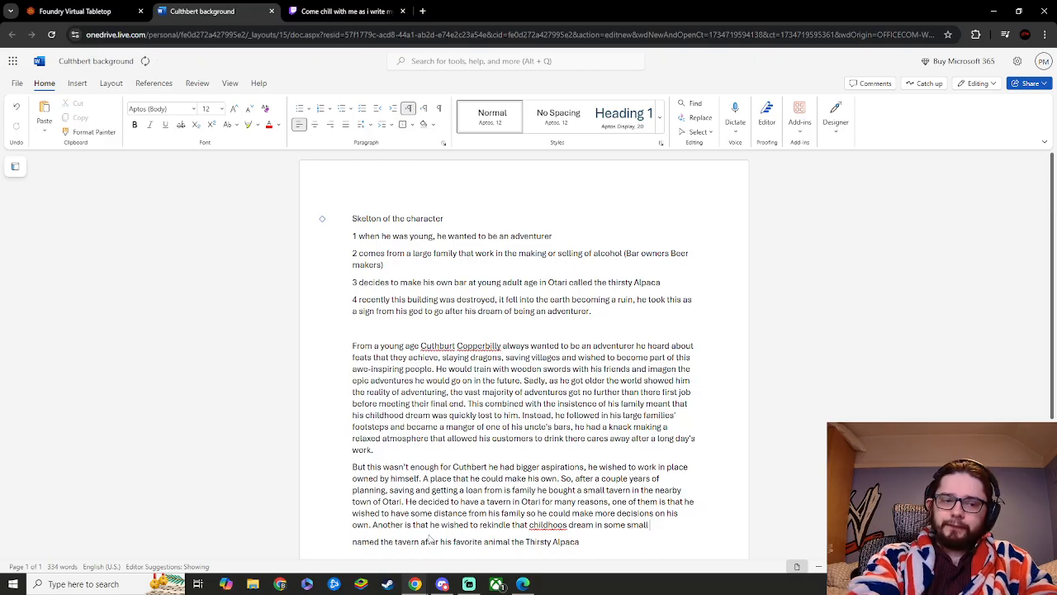
{"action": "type", "text": " way by"}
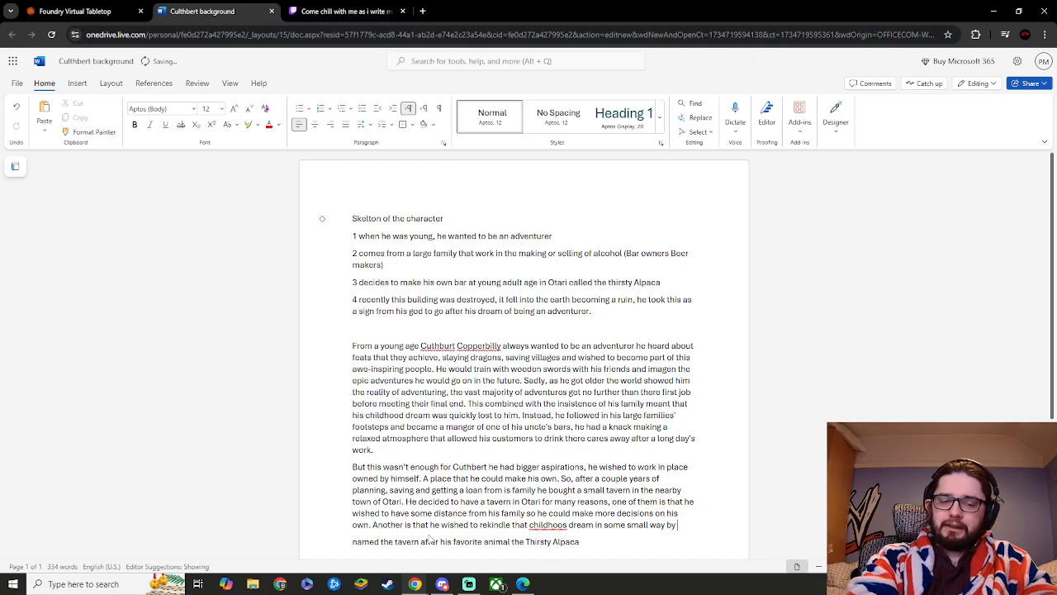
- Complete the reason after "in some small way by" with "listerning to the tale of passing adventures"
{"action": "type", "text": " listerning"}
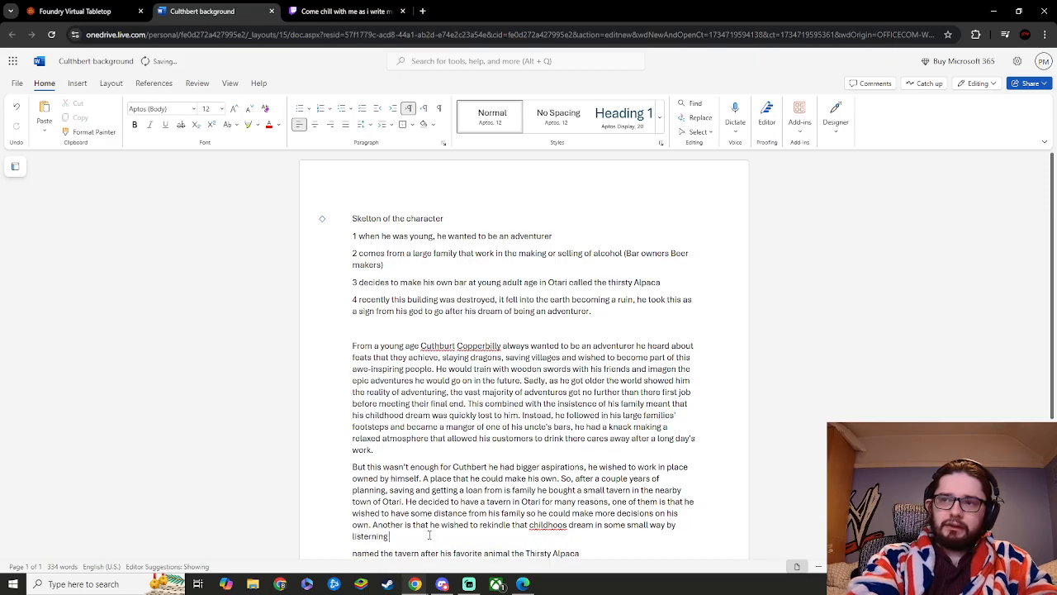
{"action": "type", "text": " to the ta"}
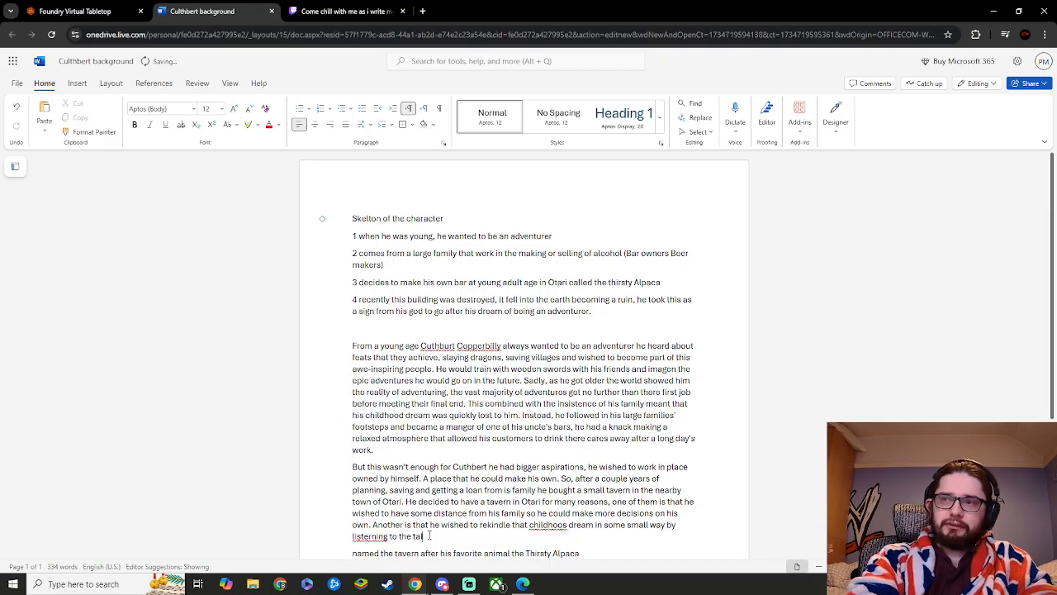
{"action": "type", "text": "les of"}
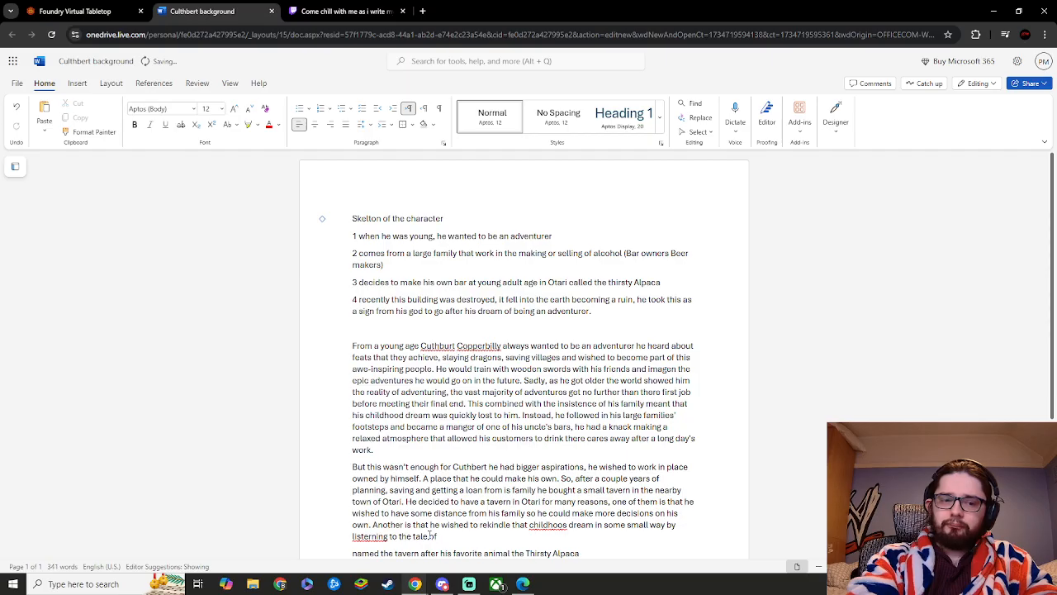
{"action": "type", "text": " passing"}
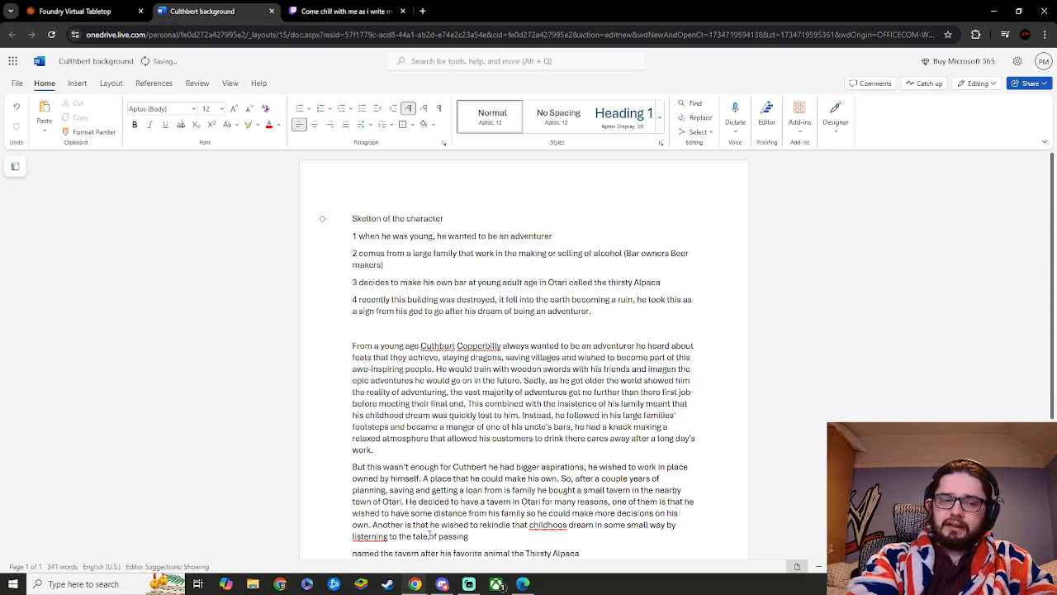
{"action": "type", "text": " adventure"}
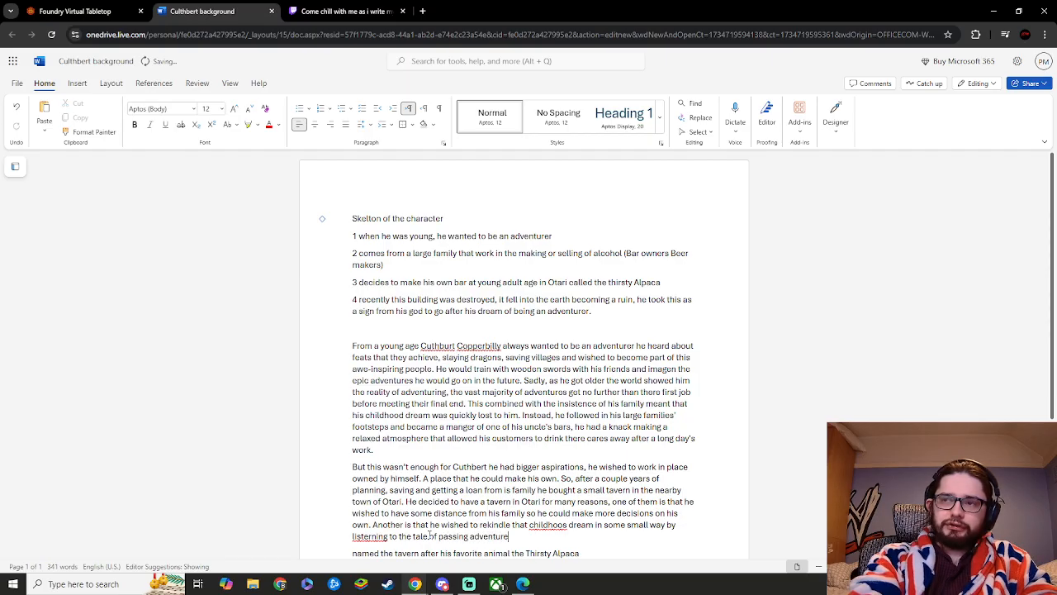
{"action": "type", "text": "s"}
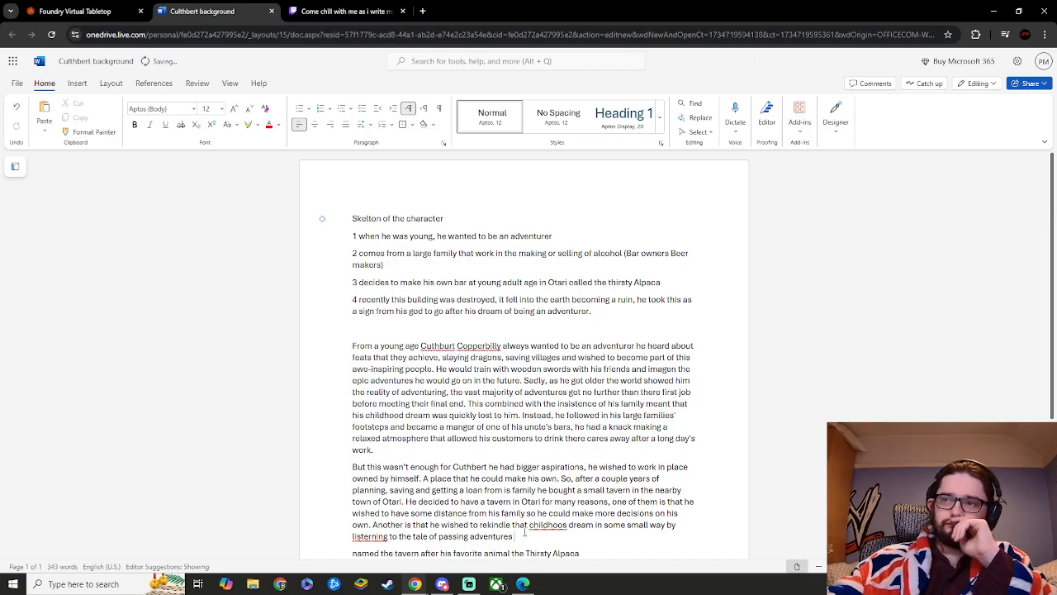
- Correct the misspelled "childhoos" to "childhood" and "listerning" to "listening" using the spelling suggestions
{"action": "left_click", "coordinate": [545, 525]}
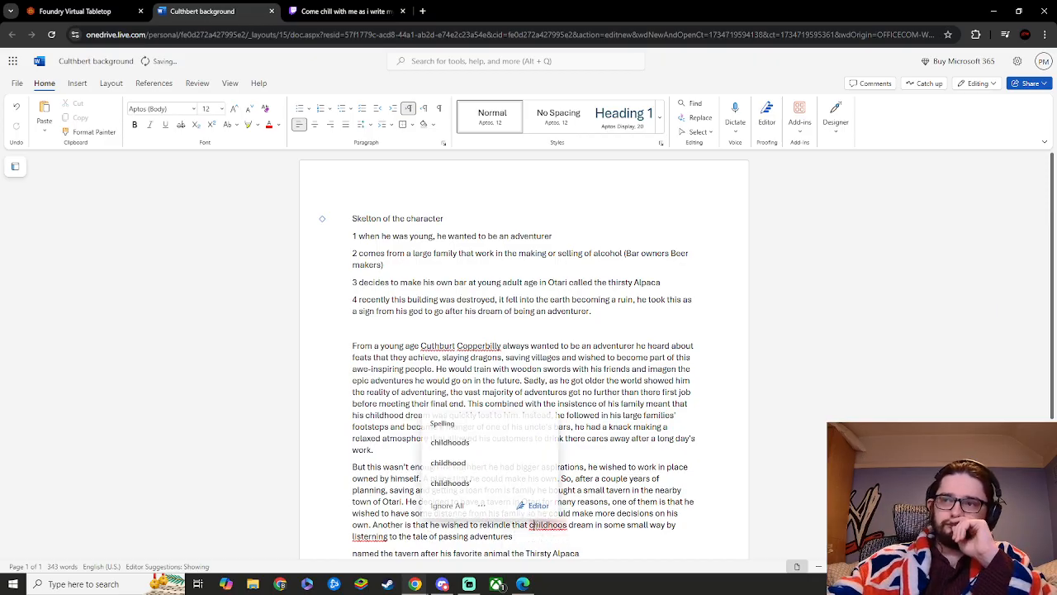
{"action": "left_click", "coordinate": [487, 464]}
{"action": "left_click", "coordinate": [368, 536]}
{"action": "left_click", "coordinate": [388, 494]}
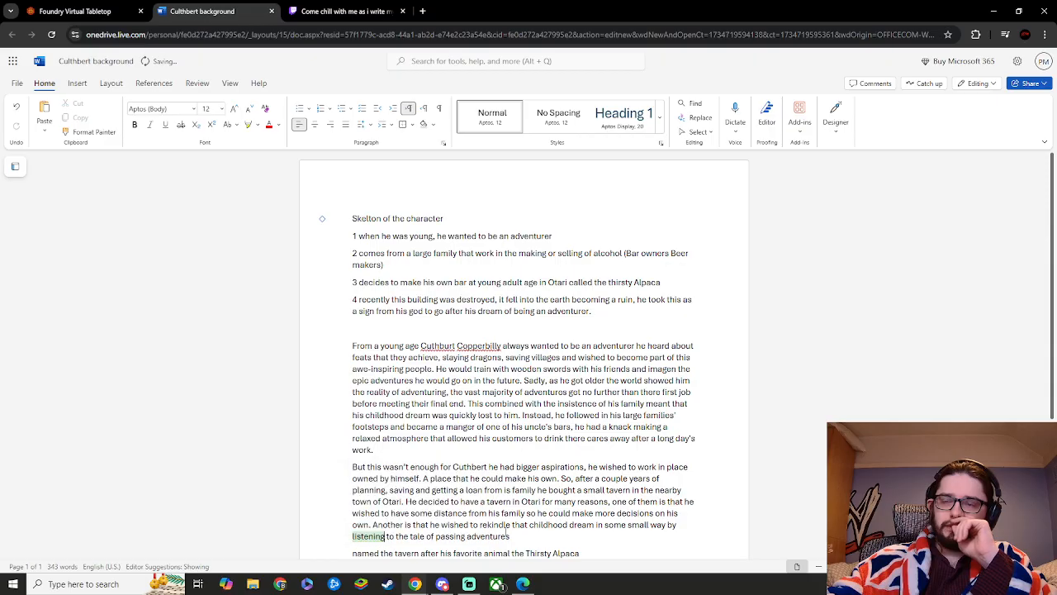
- Make "tale" plural in the phrase "listening to the tale of passing adventures"
{"action": "scroll", "coordinate": [561, 528], "scroll_direction": "down", "scroll_amount": 1}
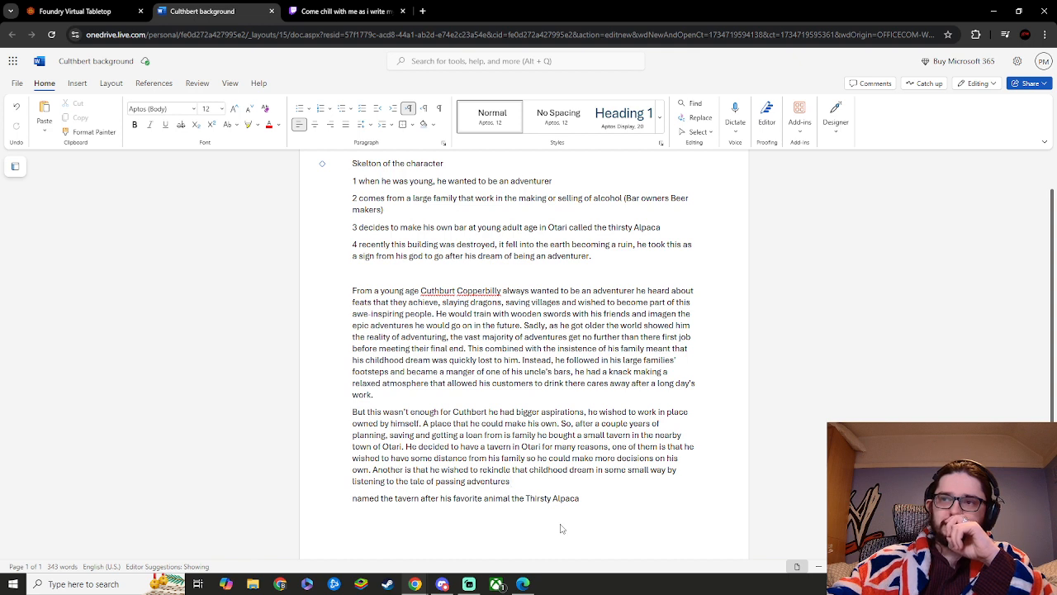
{"action": "left_click", "coordinate": [429, 486]}
{"action": "type", "text": "s"}
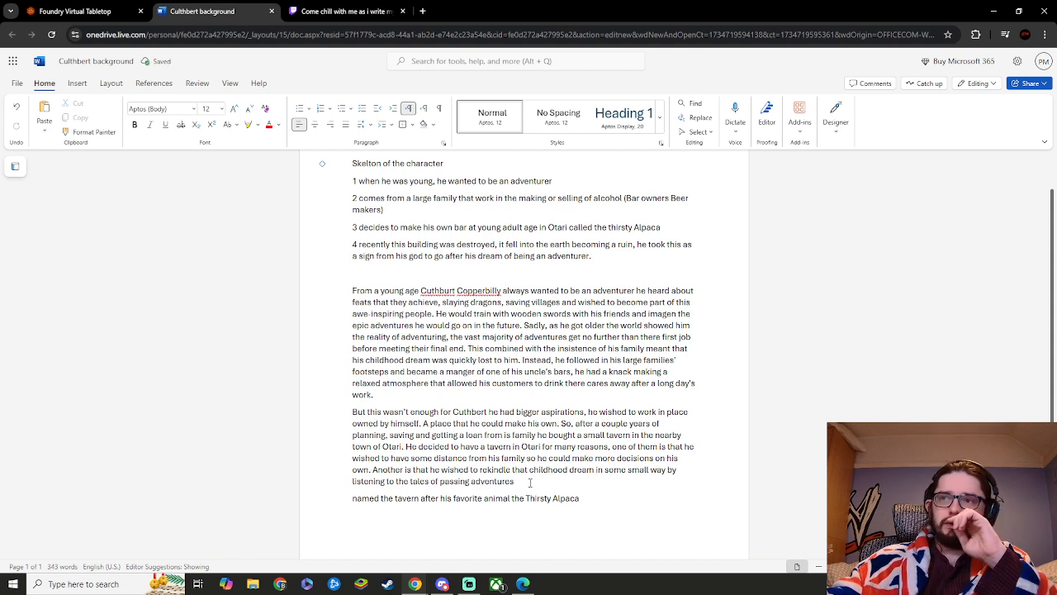
- Extend the sentence after "passing adventures" with ", as Otari is a famous resting spot for adventures."
{"action": "left_click", "coordinate": [516, 484]}
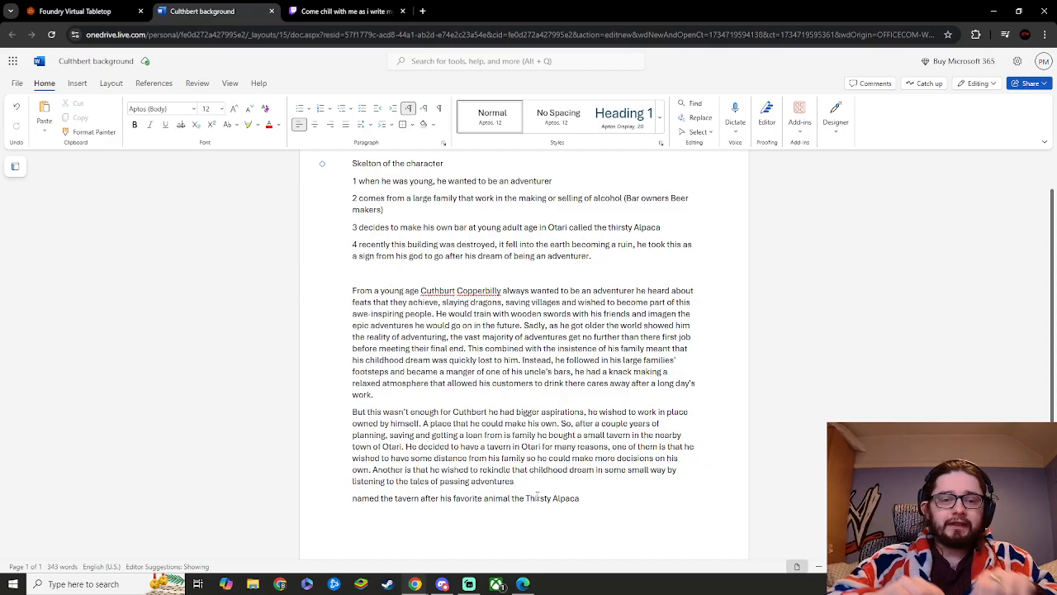
{"action": "type", "text": ", as "}
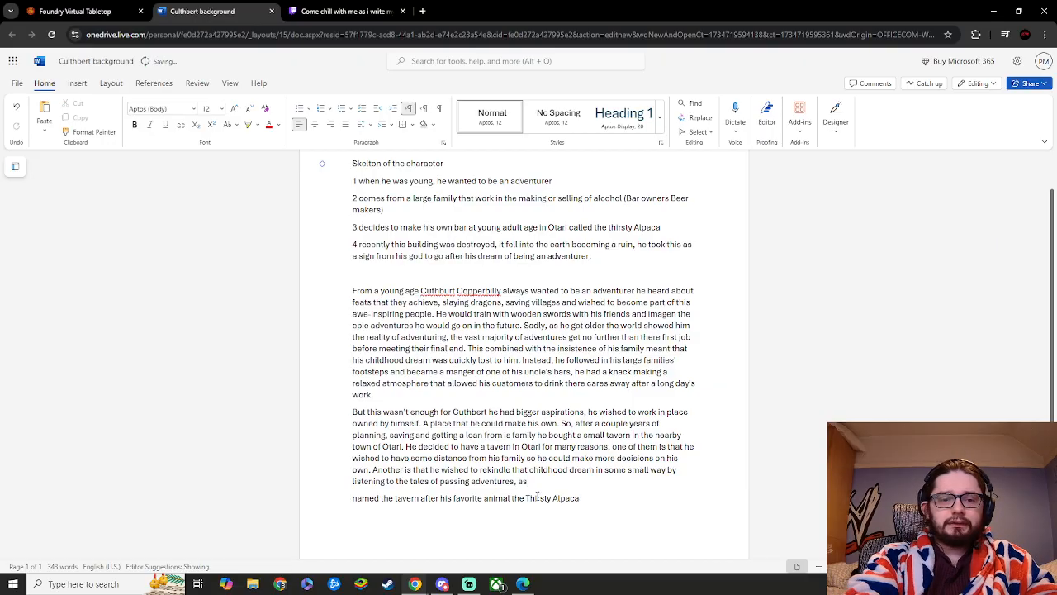
{"action": "type", "text": "Otari"}
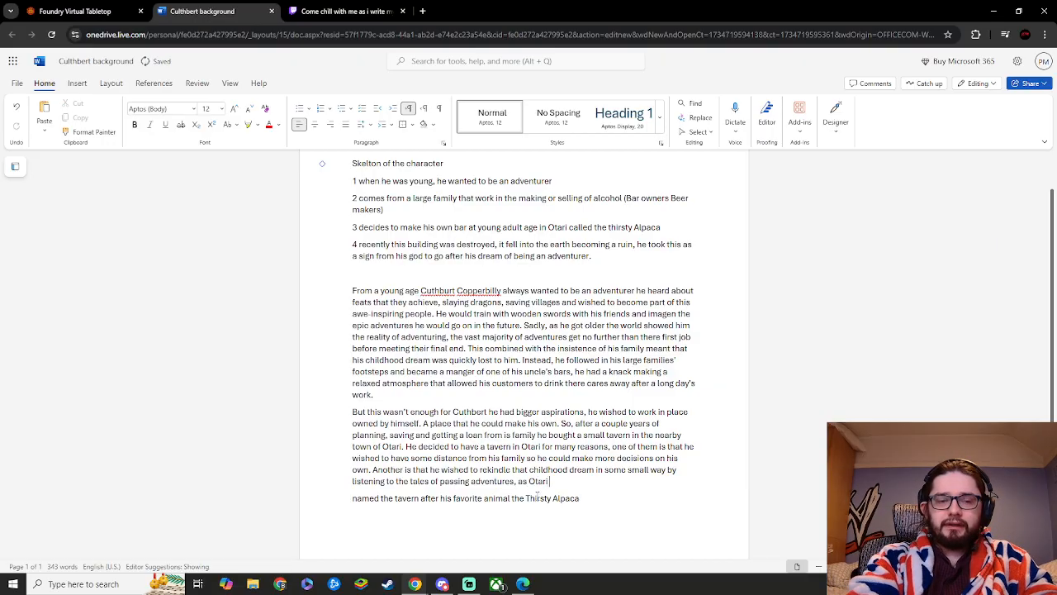
{"action": "type", "text": " is a fam"}
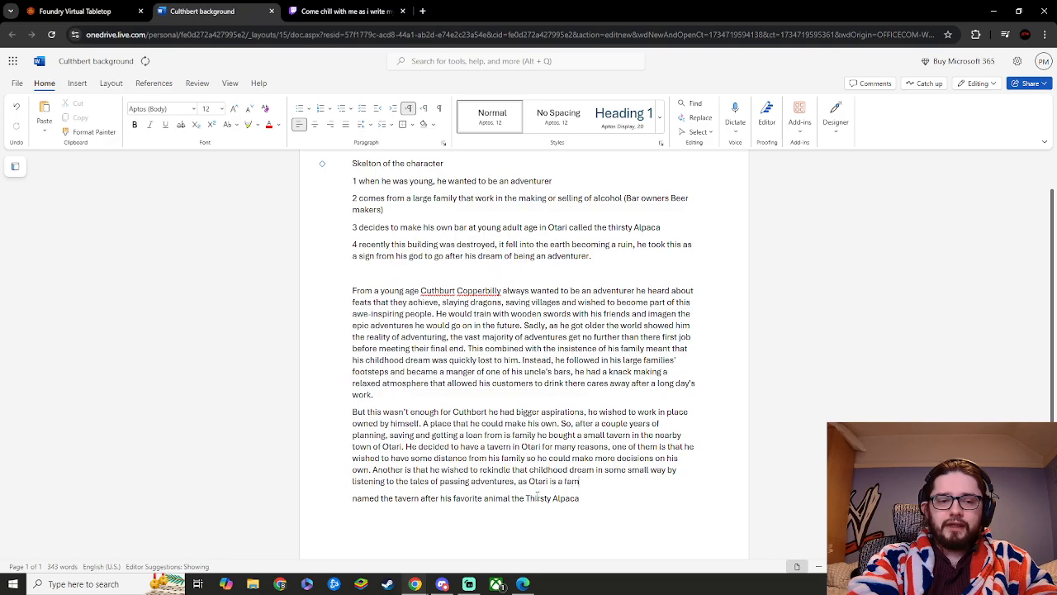
{"action": "type", "text": "ous resting spi"}
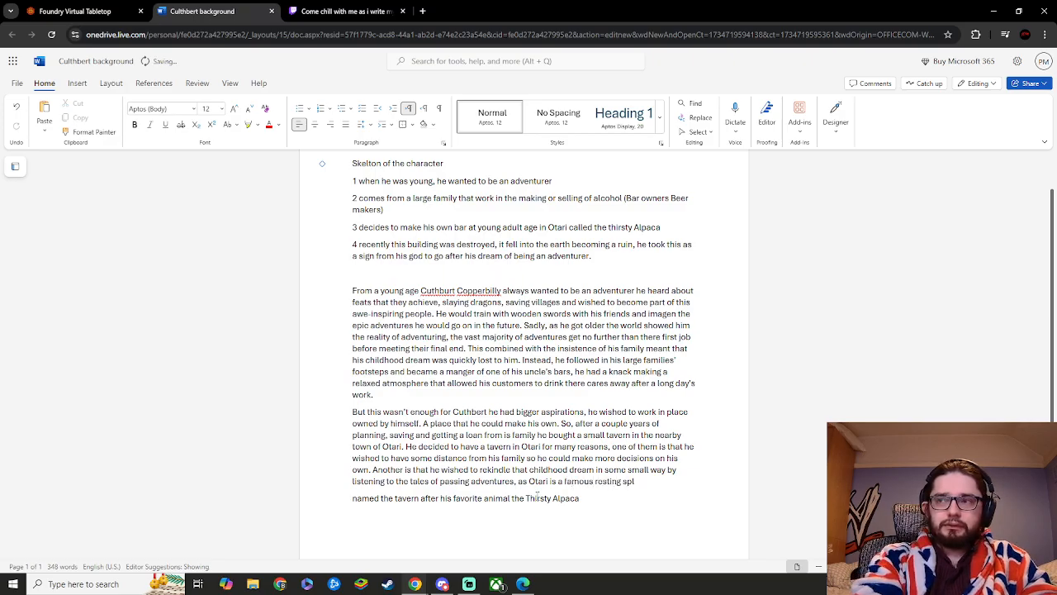
{"action": "key", "text": "BackSpace"}
{"action": "type", "text": "ot "}
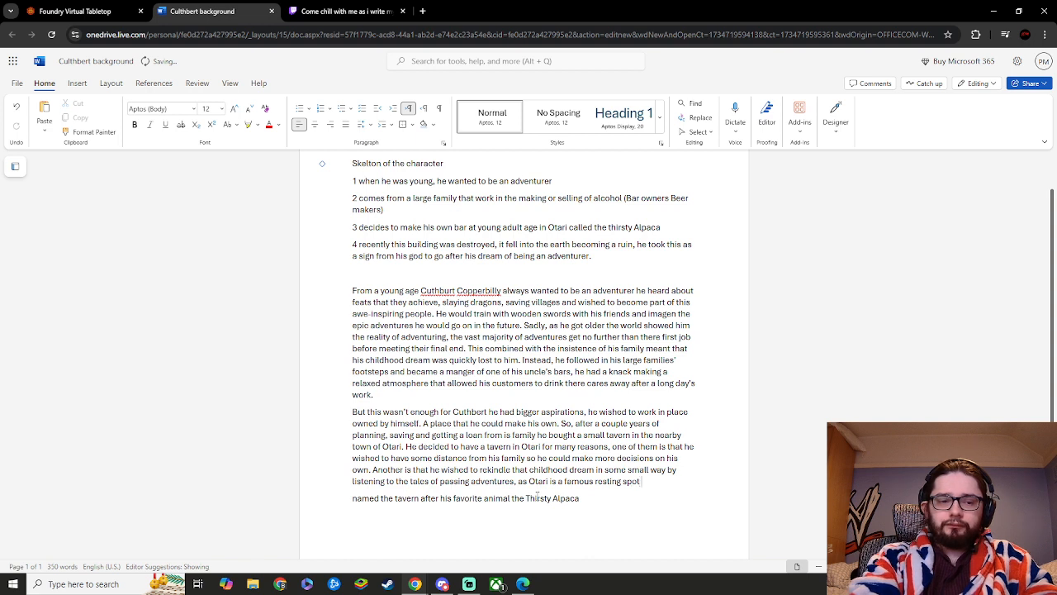
{"action": "type", "text": "for adventu"}
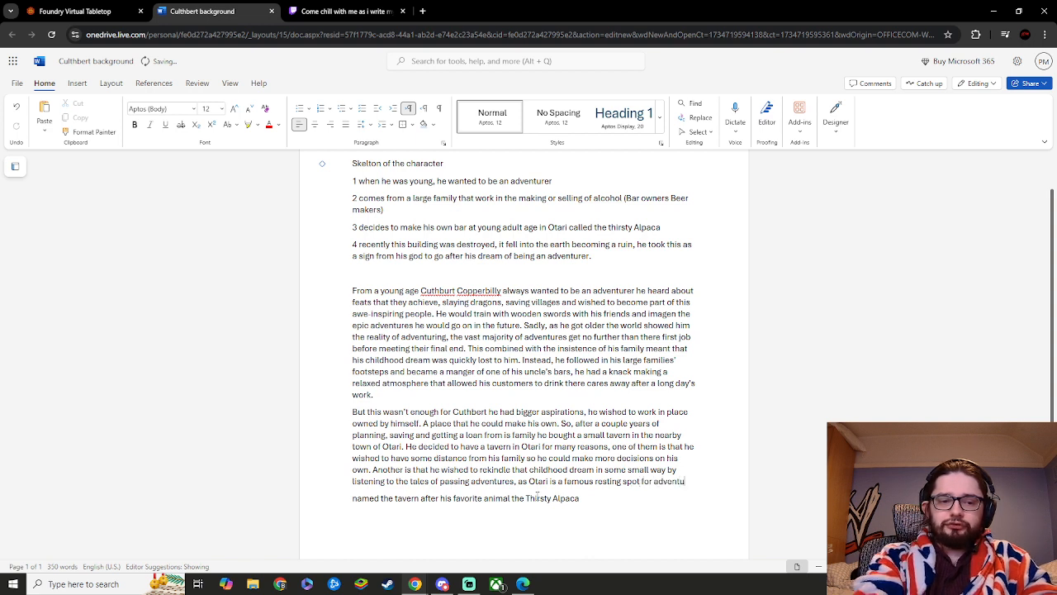
{"action": "type", "text": "res."}
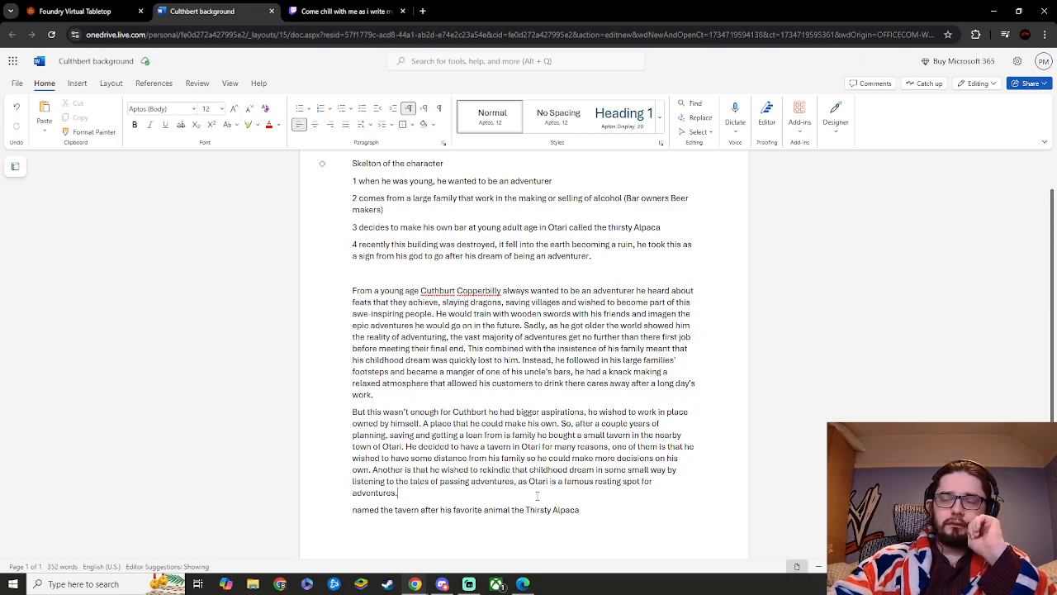
- Begin a new sentence at the end of the second backstory paragraph with "The Final reason being he saw Otari"
{"action": "type", "text": "a"}
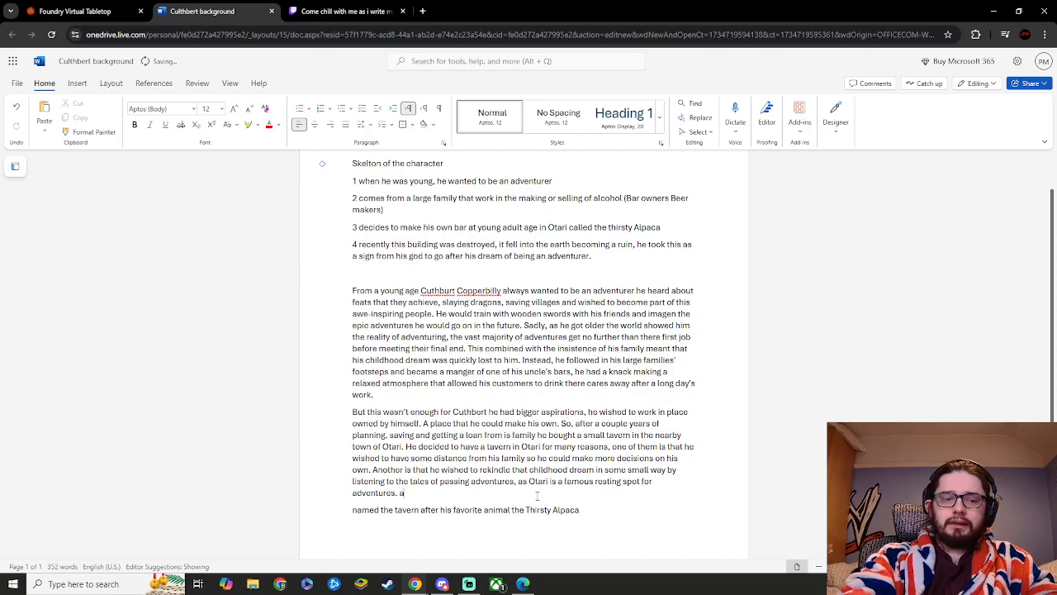
{"action": "key", "text": "BackSpace"}
{"action": "type", "text": "The Final"}
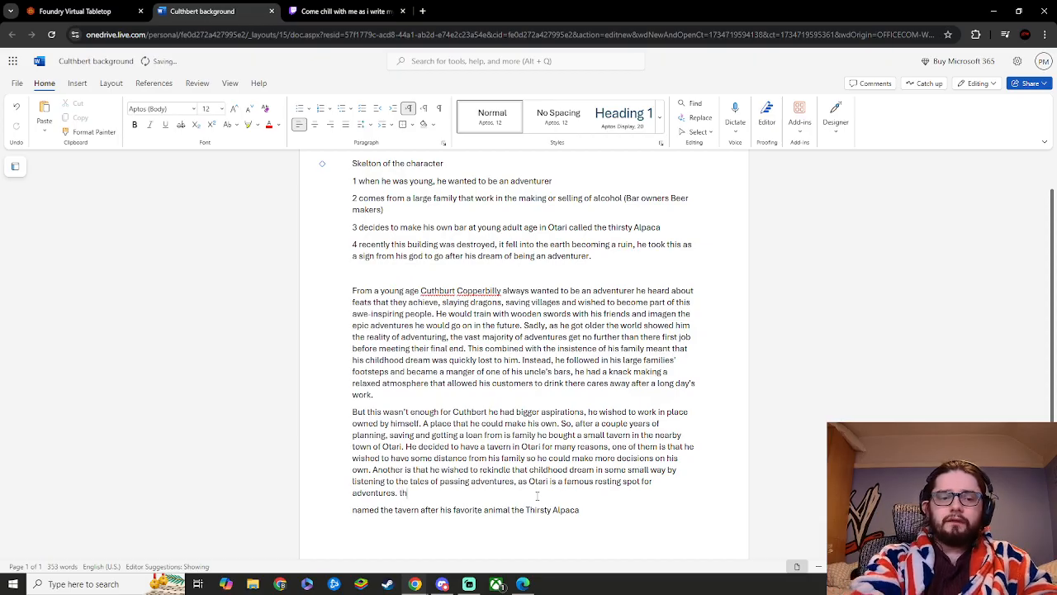
{"action": "type", "text": " r"}
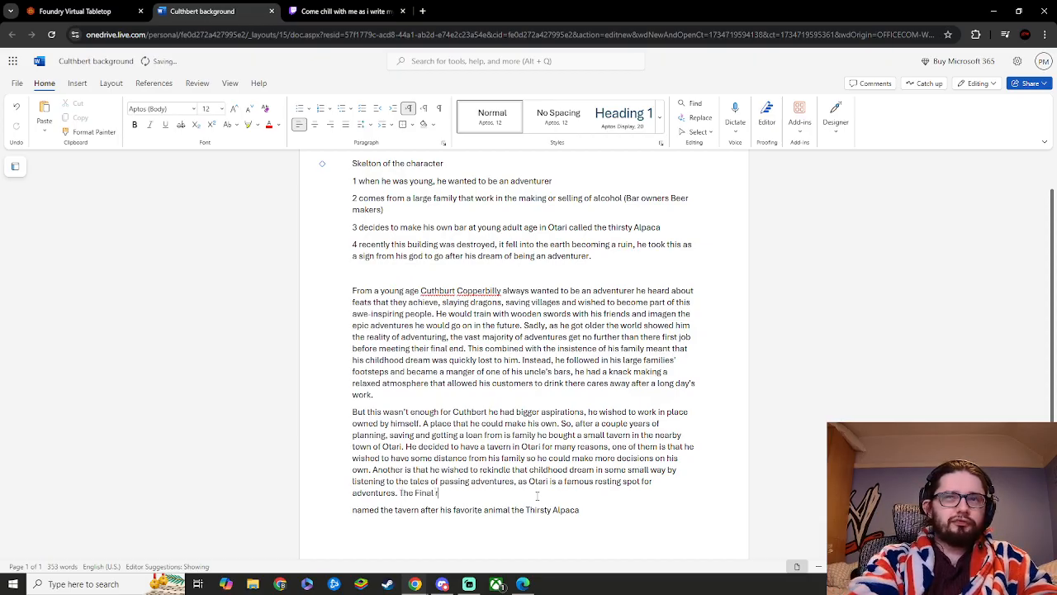
{"action": "type", "text": "eason pe"}
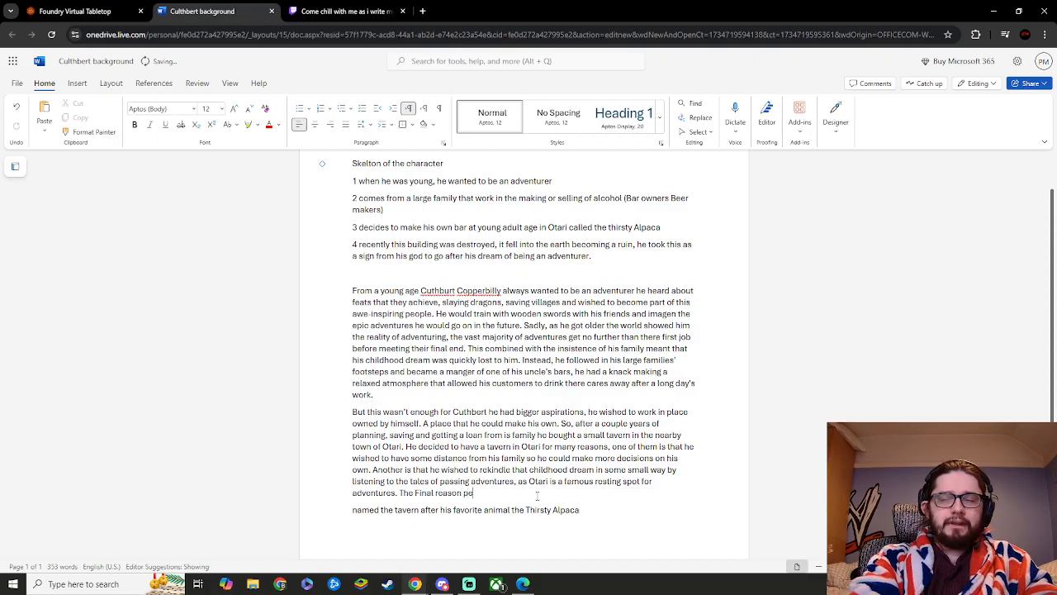
{"action": "key", "text": "BackSpace"}
{"action": "key", "text": "BackSpace"}
{"action": "type", "text": "being"}
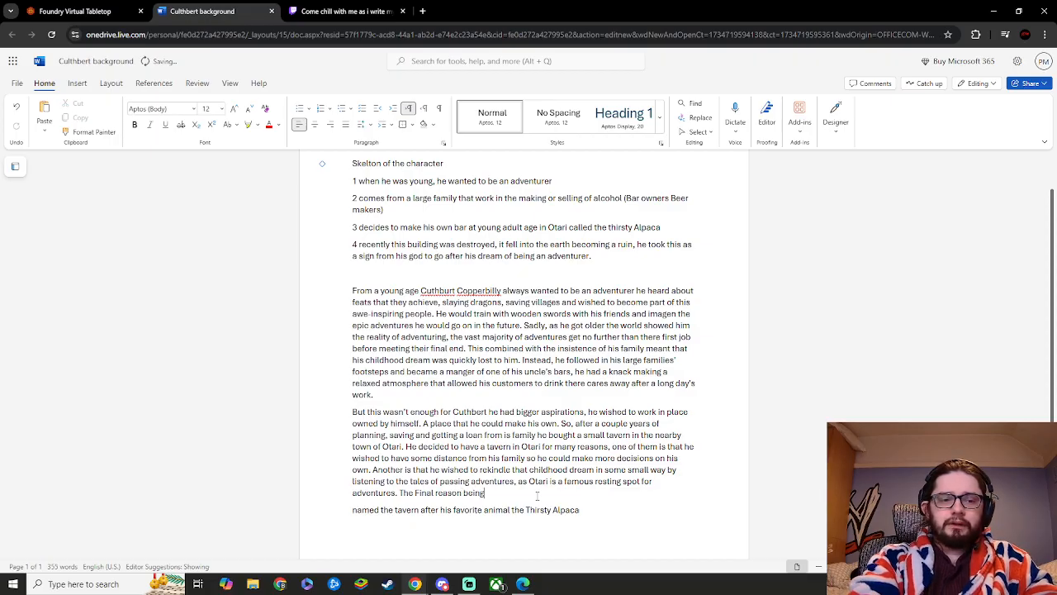
{"action": "type", "text": " hesaw "}
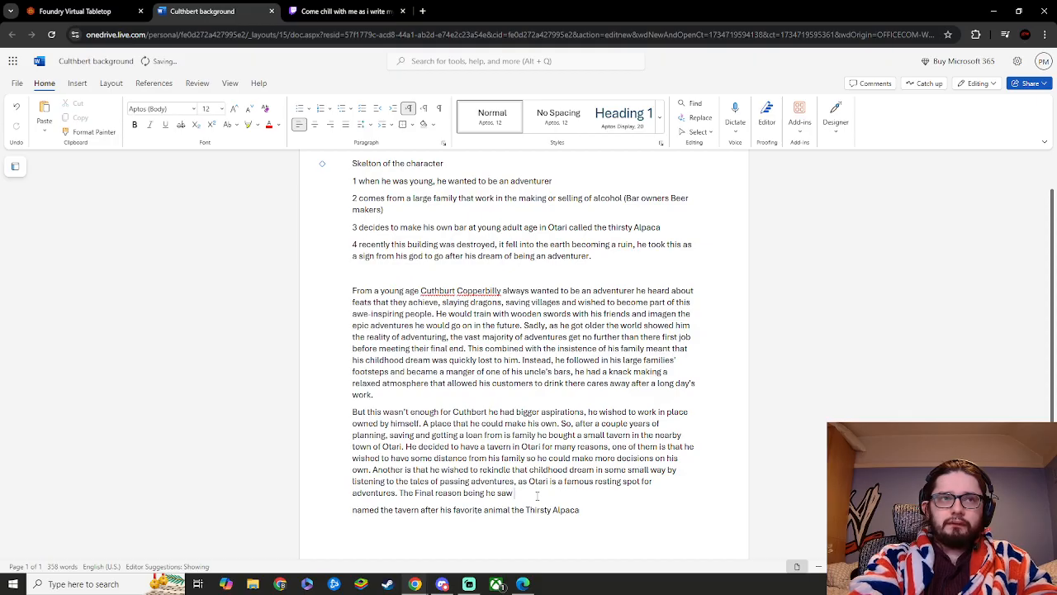
{"action": "type", "text": "Otai"}
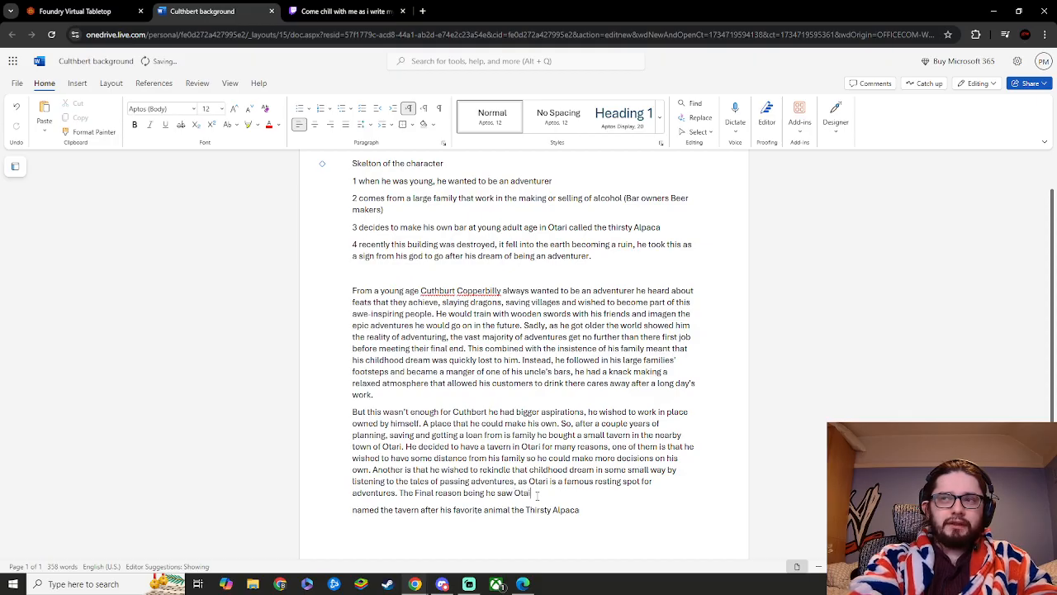
{"action": "key", "text": "BackSpace"}
{"action": "type", "text": "ri "}
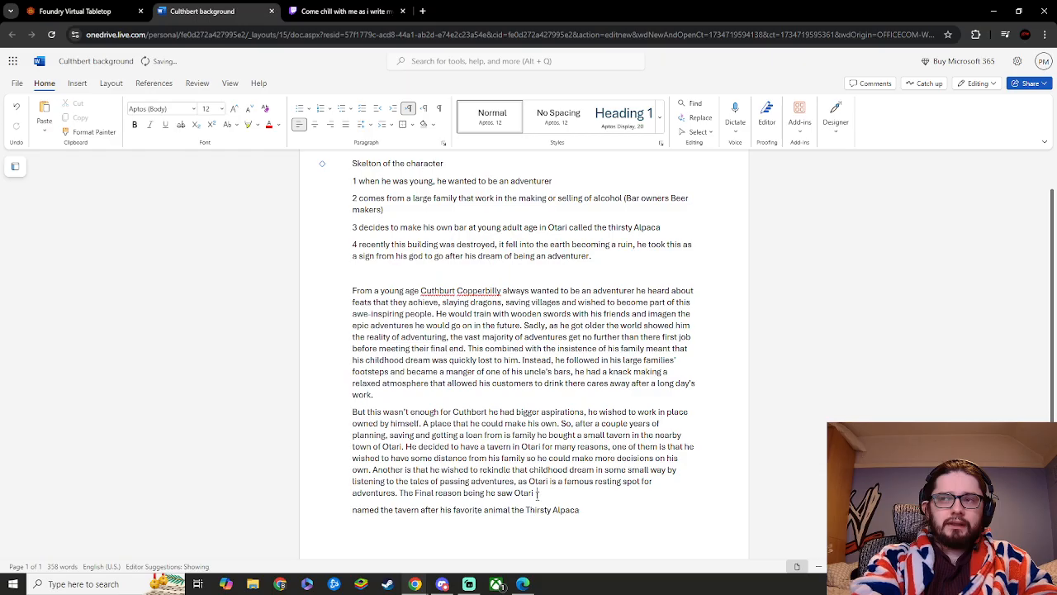
- Continue the sentence after "he saw Otari" with "as a great buisness oportunity"
{"action": "type", "text": "as a g"}
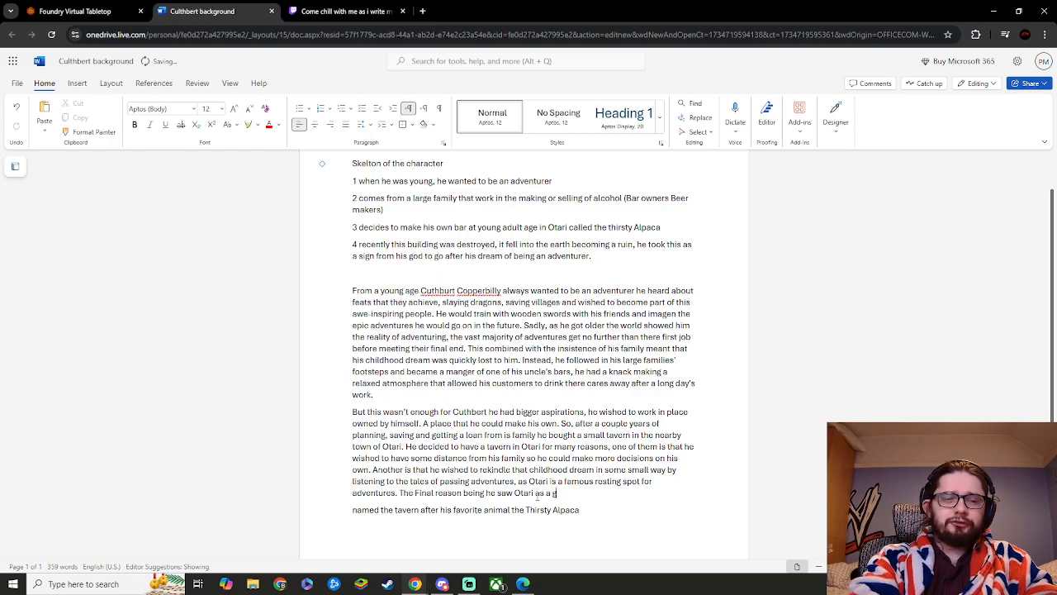
{"action": "type", "text": "reat bu"}
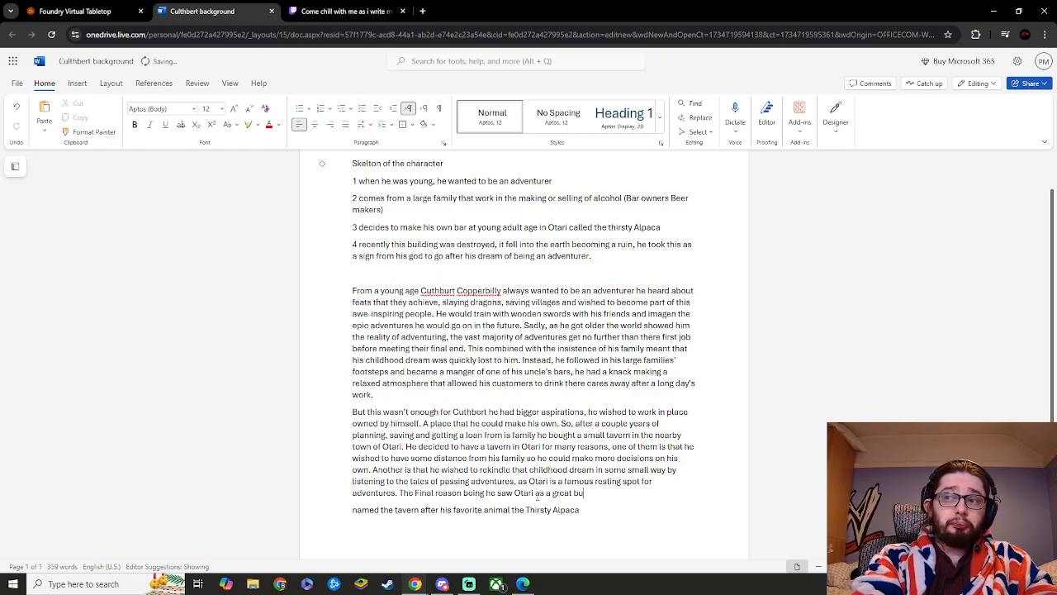
{"action": "type", "text": "isn"}
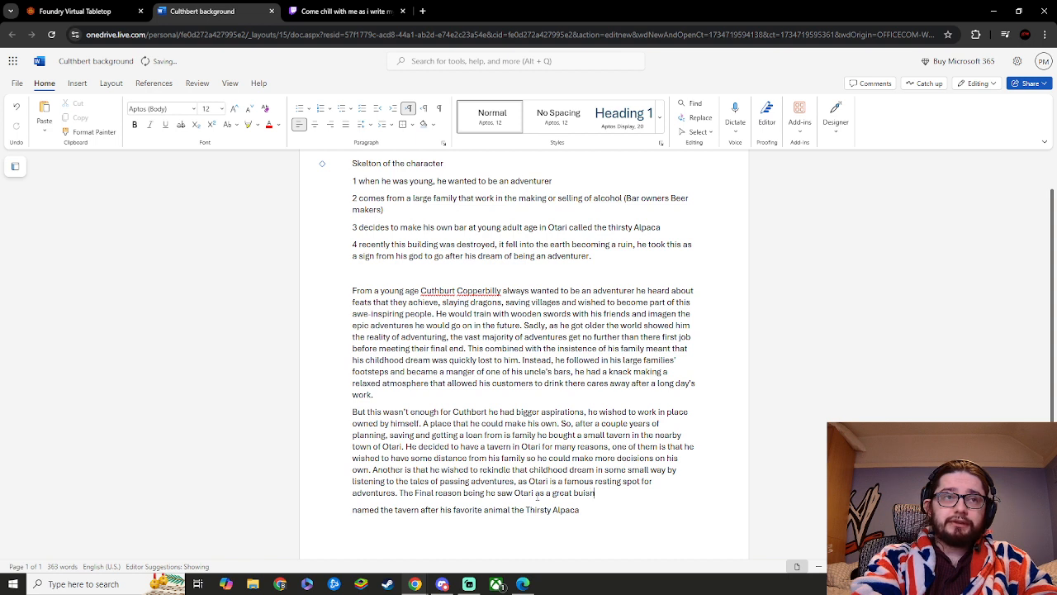
{"action": "type", "text": "ess op"}
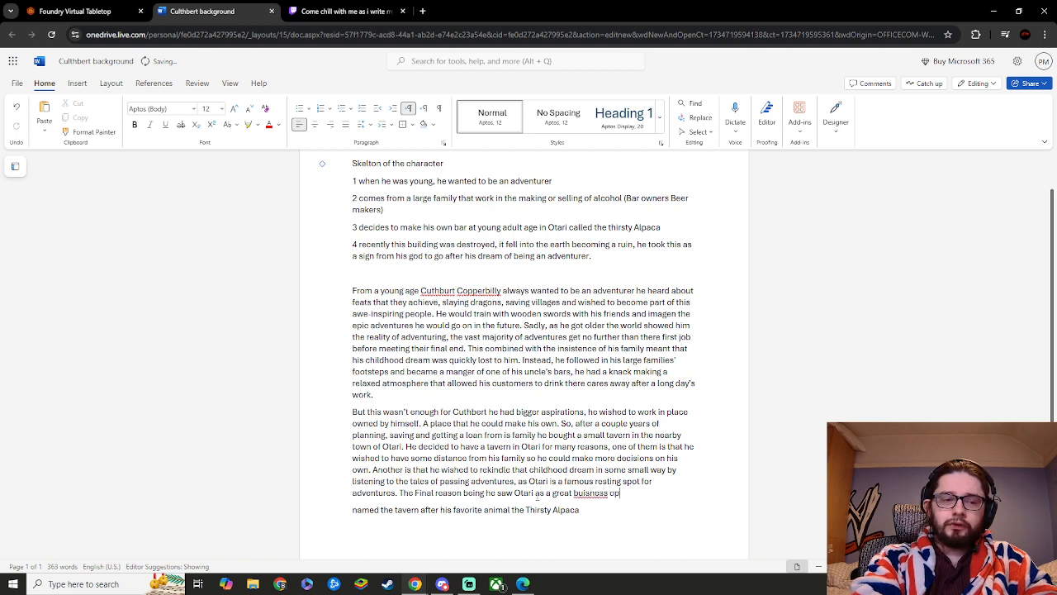
{"action": "type", "text": "ertuni"}
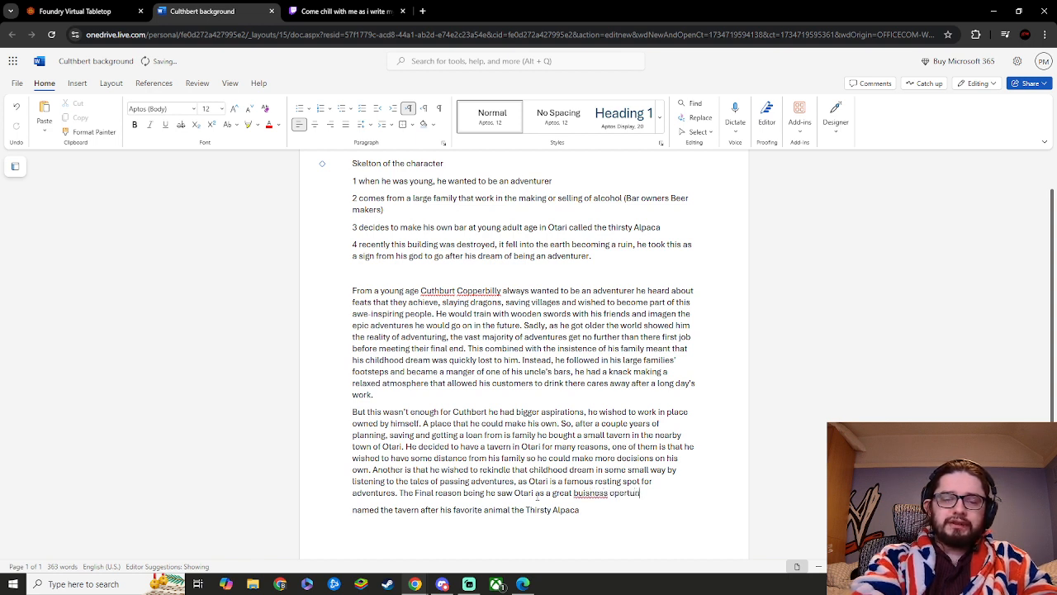
{"action": "type", "text": "ty"}
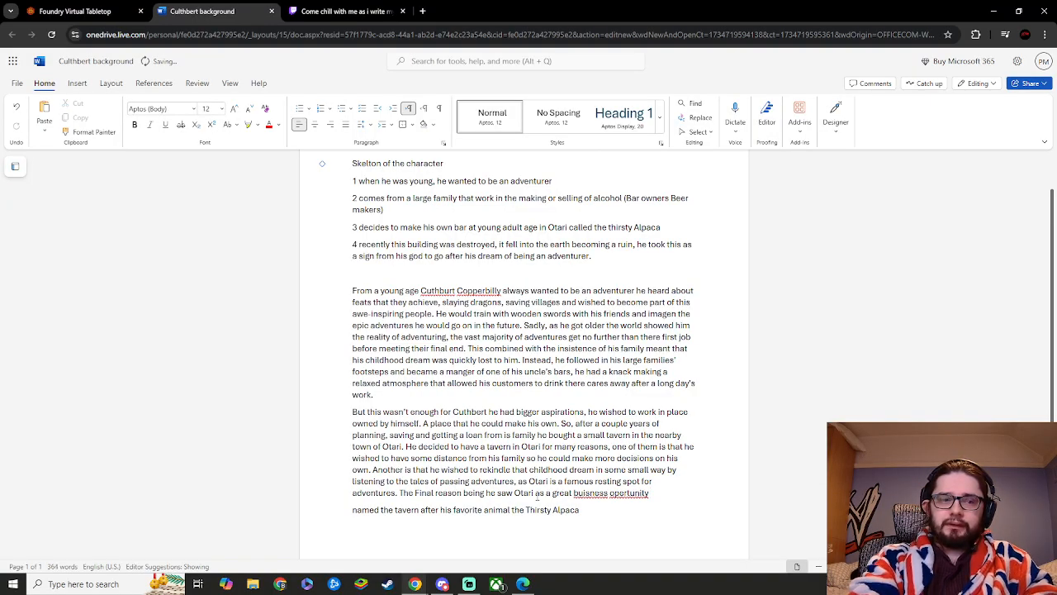
- Extend the sentence with the justification "as with the number of passing people there were limited options to"
{"action": "type", "text": " as"}
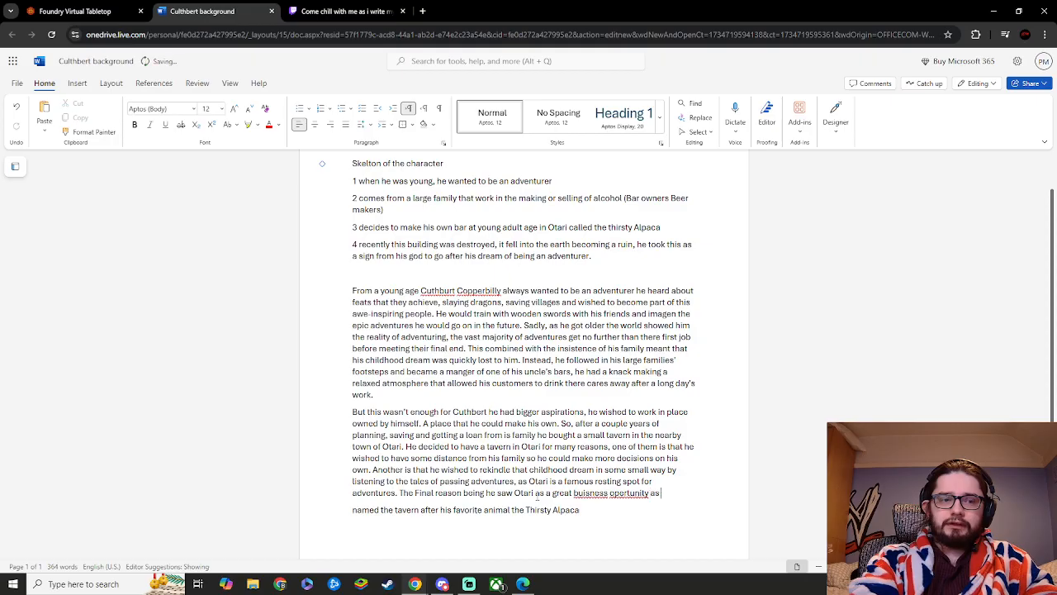
{"action": "type", "text": " with the"}
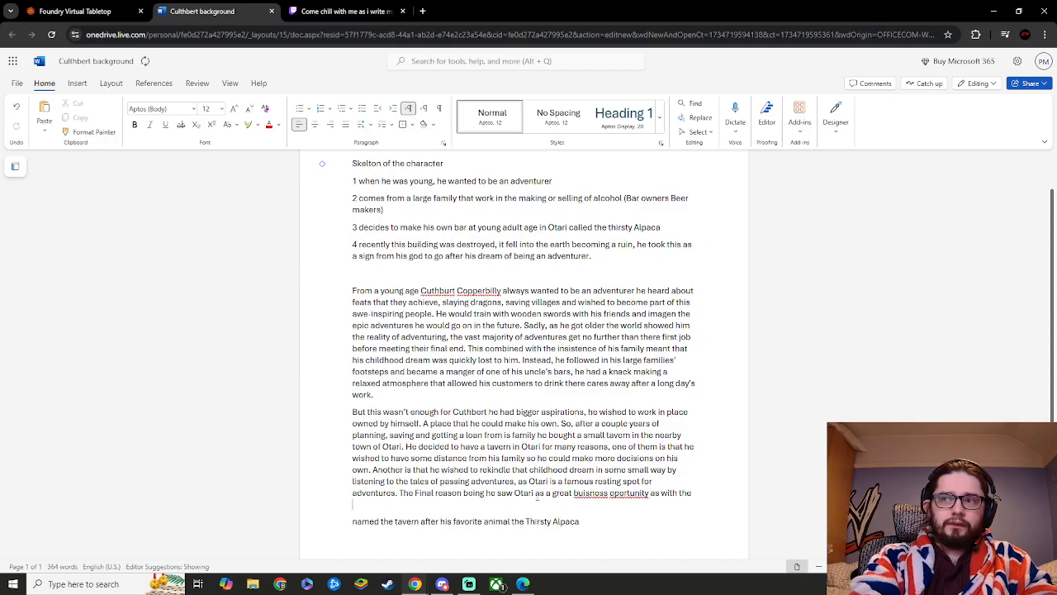
{"action": "type", "text": " number of"}
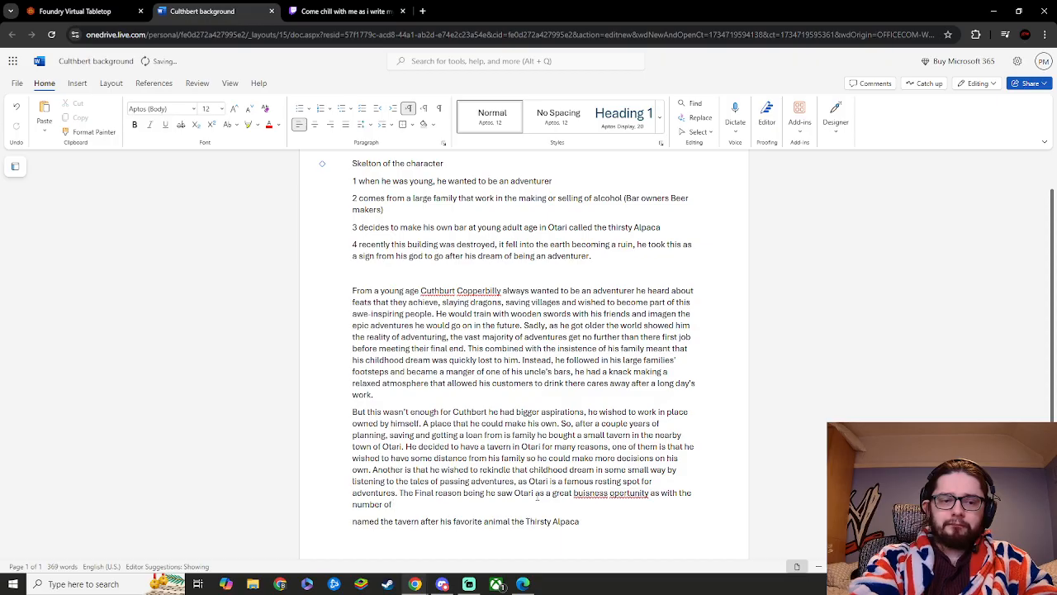
{"action": "type", "text": " passin"}
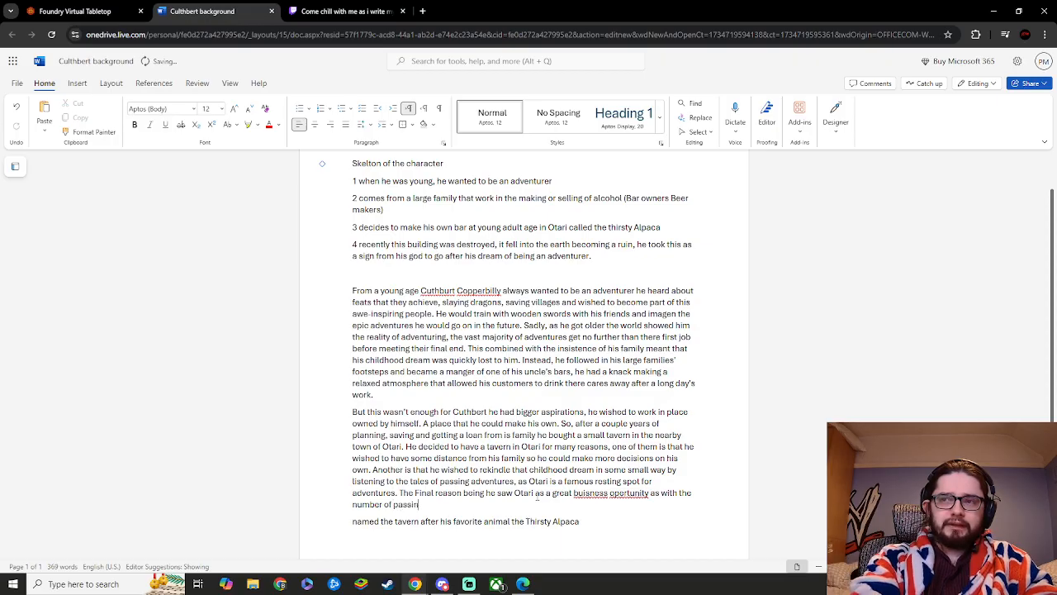
{"action": "type", "text": "g people "}
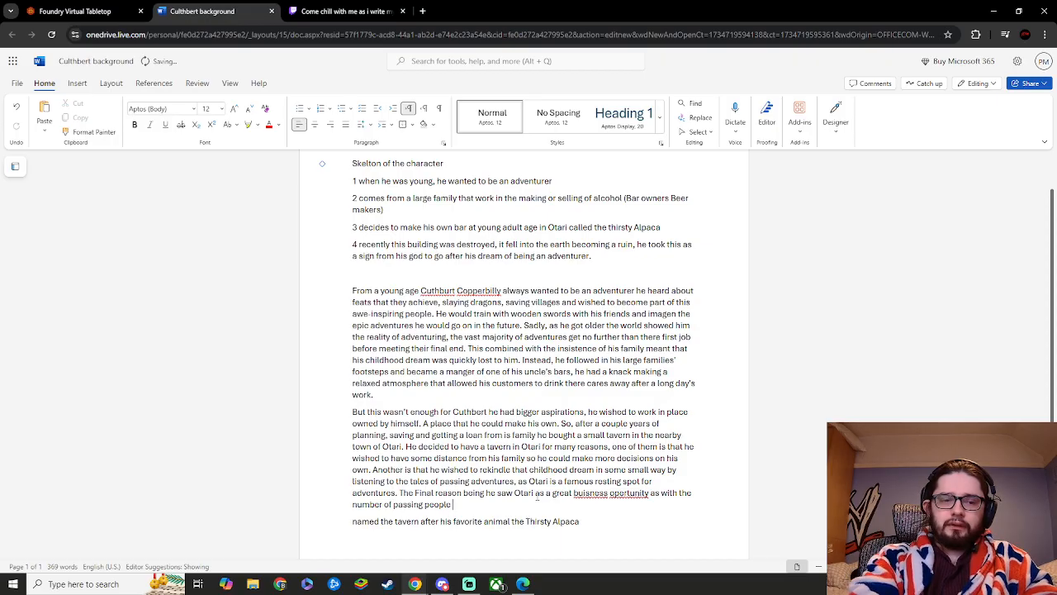
{"action": "type", "text": "there w"}
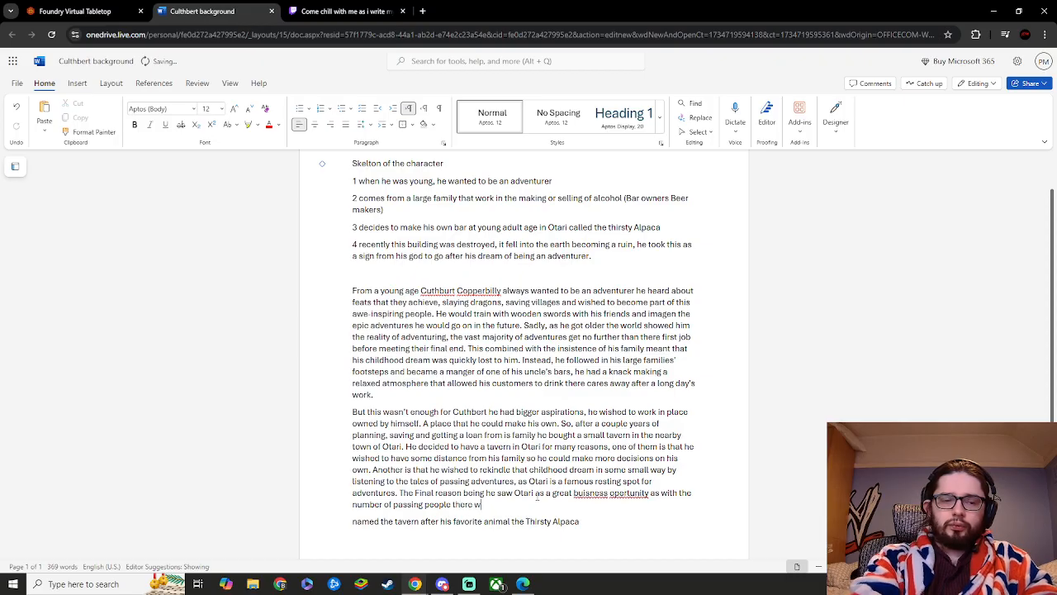
{"action": "type", "text": "ere limit"}
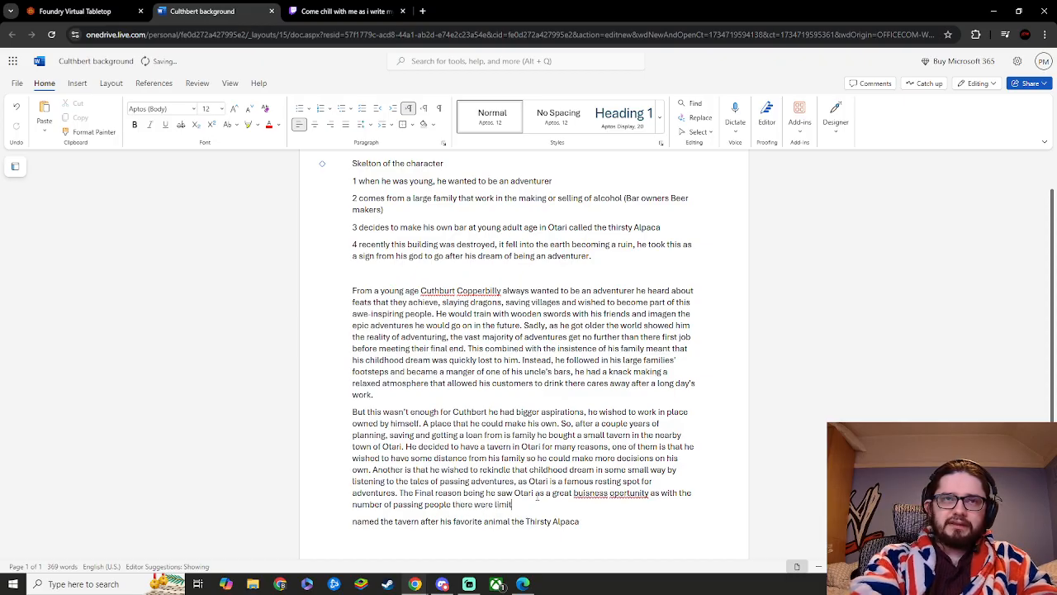
{"action": "type", "text": "ed"}
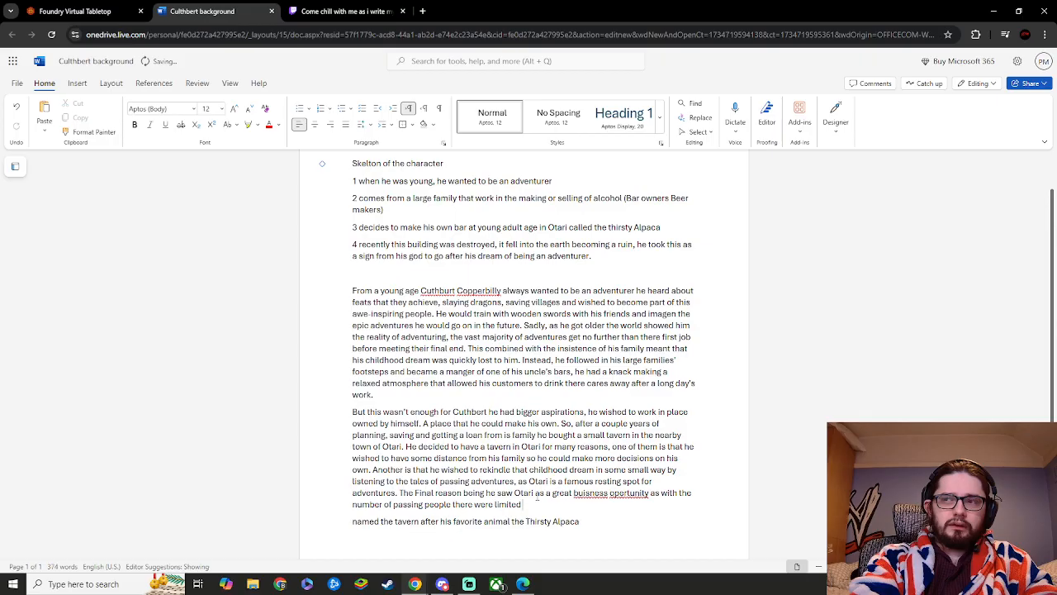
{"action": "type", "text": " options"}
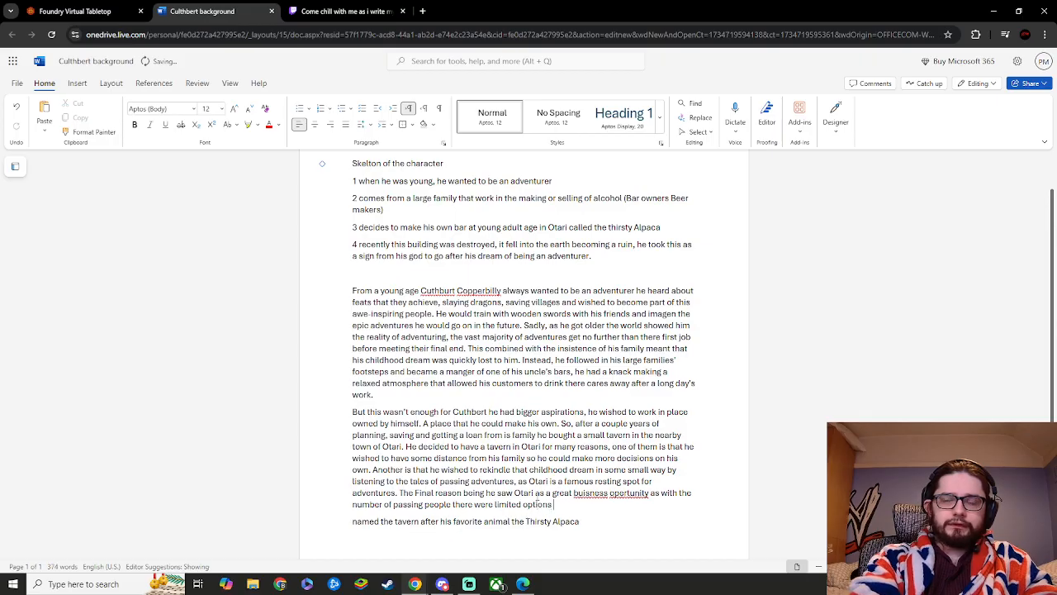
{"action": "type", "text": " to"}
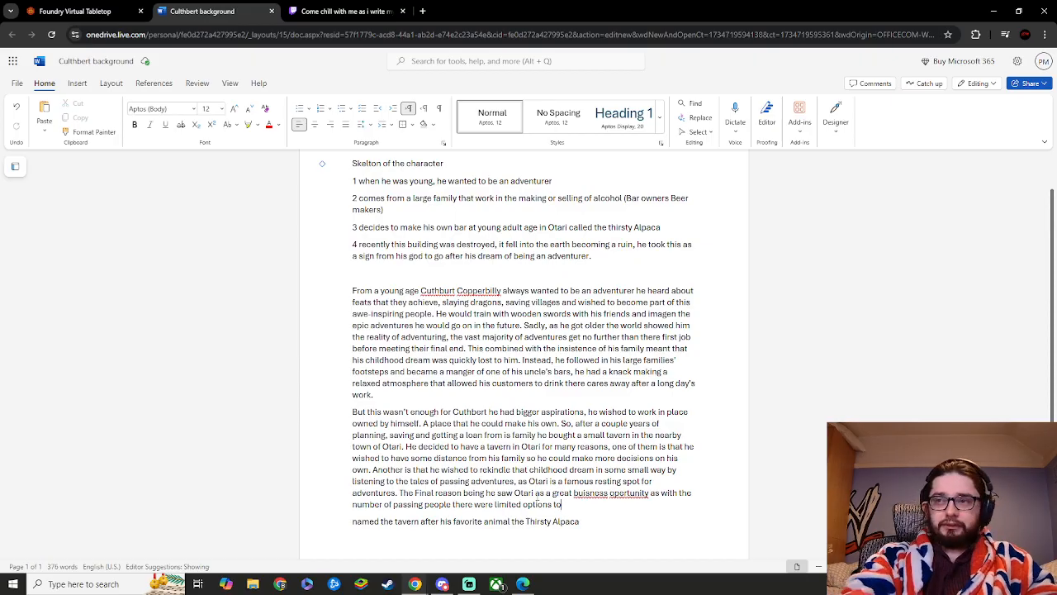
- Replace "options to" after "there were limited" with "places to drink." to end the sentence
{"action": "key", "text": "BackSpace"}
{"action": "key", "text": "BackSpace"}
{"action": "key", "text": "BackSpace"}
{"action": "key", "text": "BackSpace"}
{"action": "key", "text": "BackSpace"}
{"action": "key", "text": "BackSpace"}
{"action": "key", "text": "BackSpace"}
{"action": "key", "text": "BackSpace"}
{"action": "key", "text": "BackSpace"}
{"action": "key", "text": "BackSpace"}
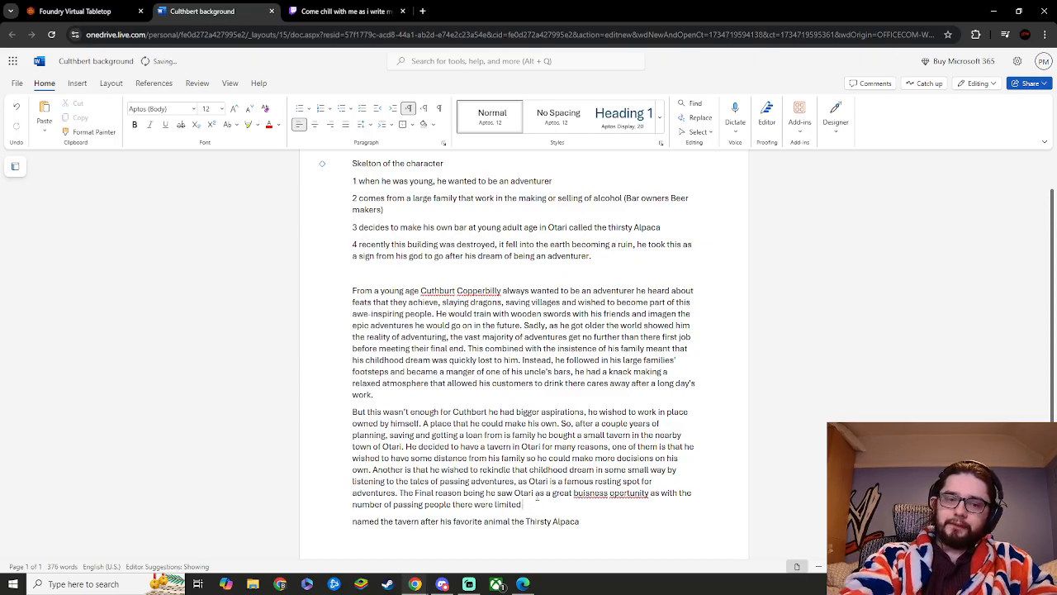
{"action": "type", "text": "places t"}
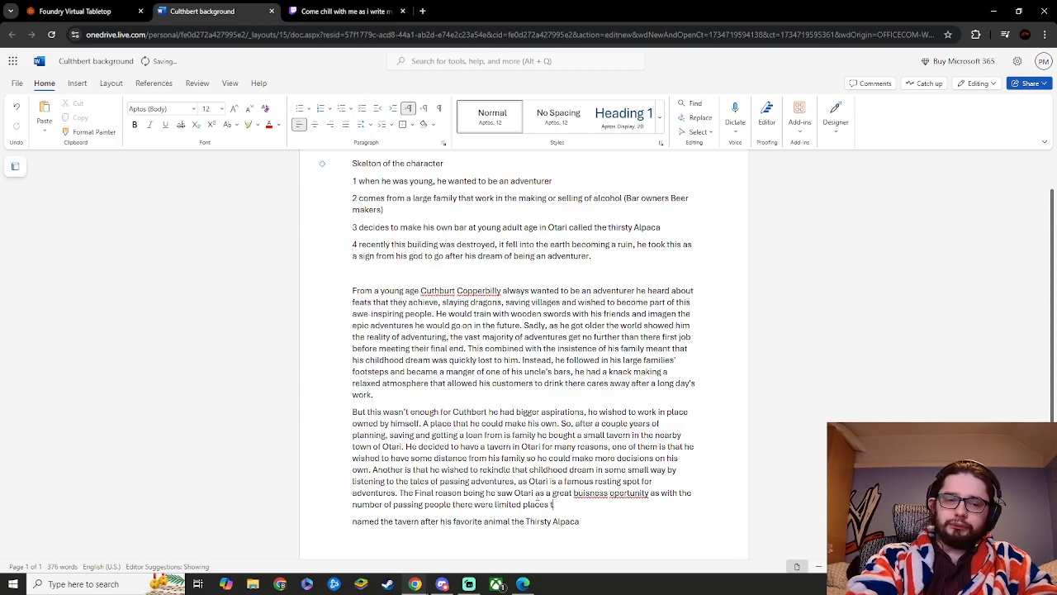
{"action": "type", "text": "o drink."}
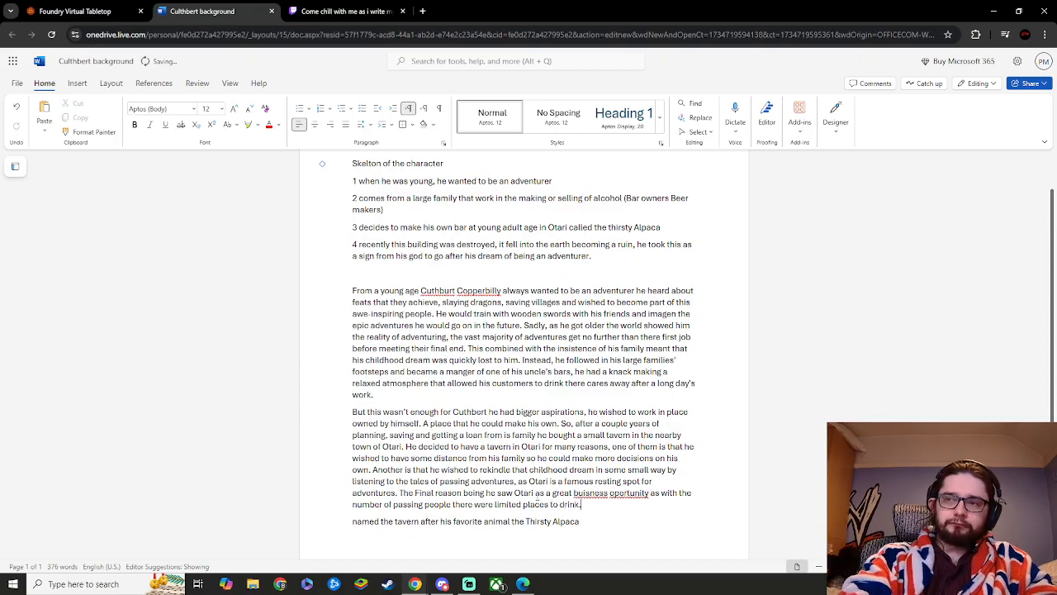
- Correct the misspelled "buisness" to "business" and "oportunity" to "opportunity" using the spelling suggestions
{"action": "left_click", "coordinate": [591, 494]}
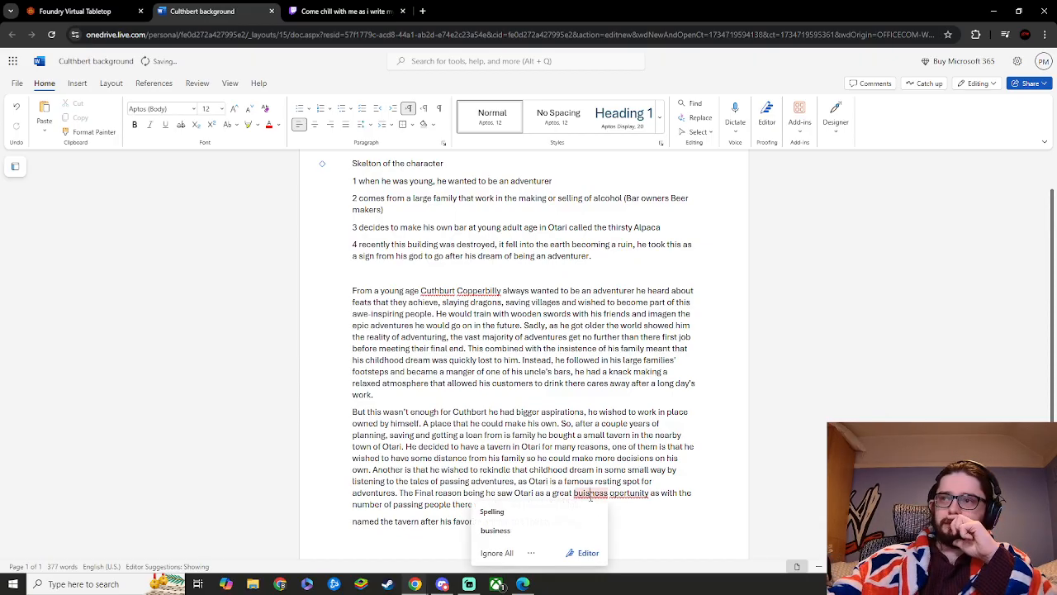
{"action": "left_click", "coordinate": [548, 531]}
{"action": "left_click", "coordinate": [619, 494]}
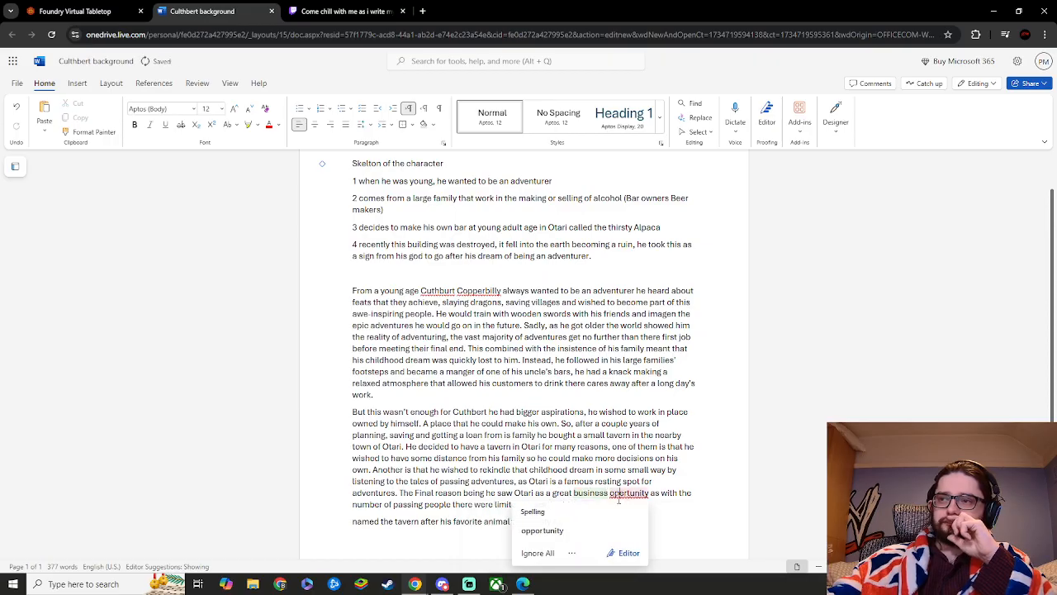
{"action": "left_click", "coordinate": [584, 530]}
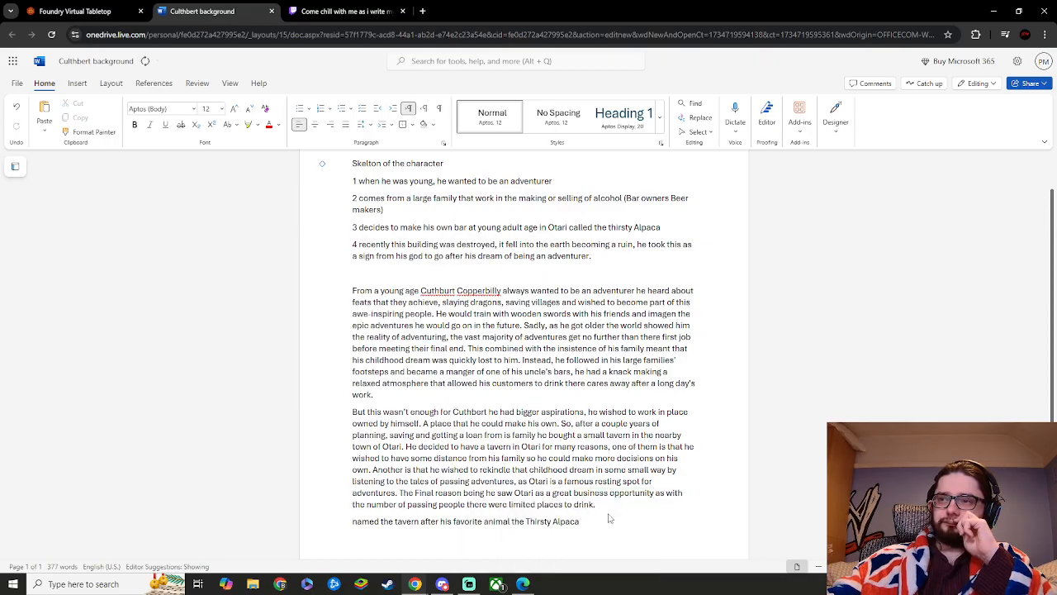
- Change "adventures" to "adventurers" in "tales of passing adventures", and place the cursor at the paragraph's end
{"action": "left_click", "coordinate": [600, 507]}
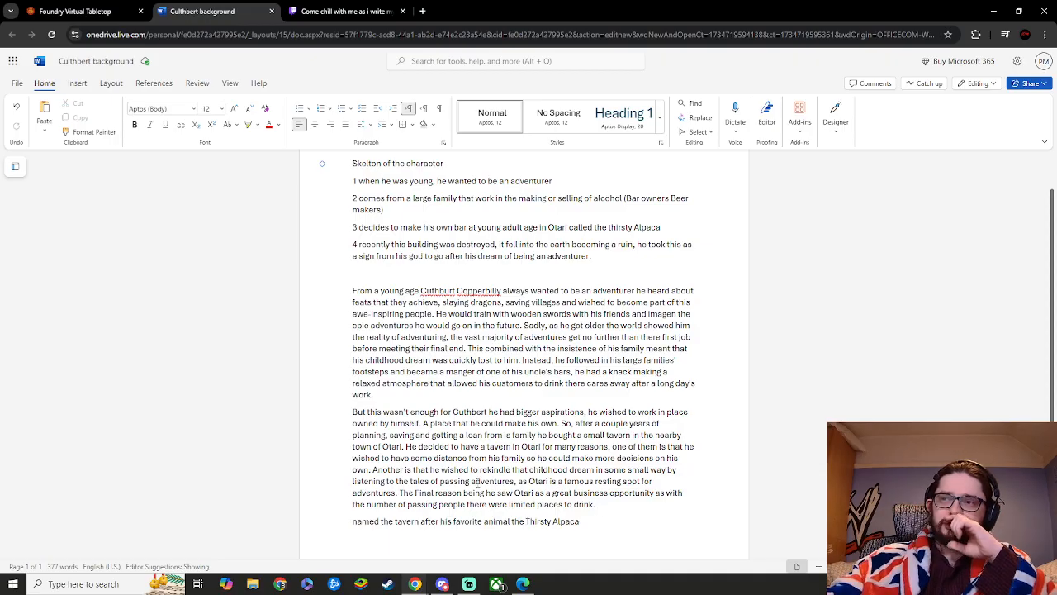
{"action": "type", "text": "re"}
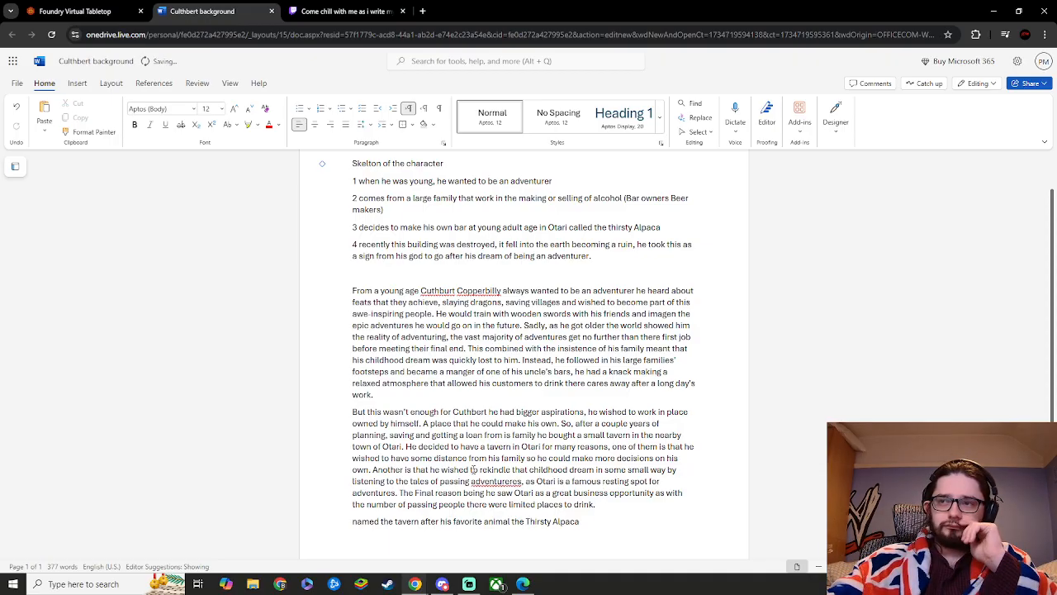
{"action": "left_click", "coordinate": [488, 481]}
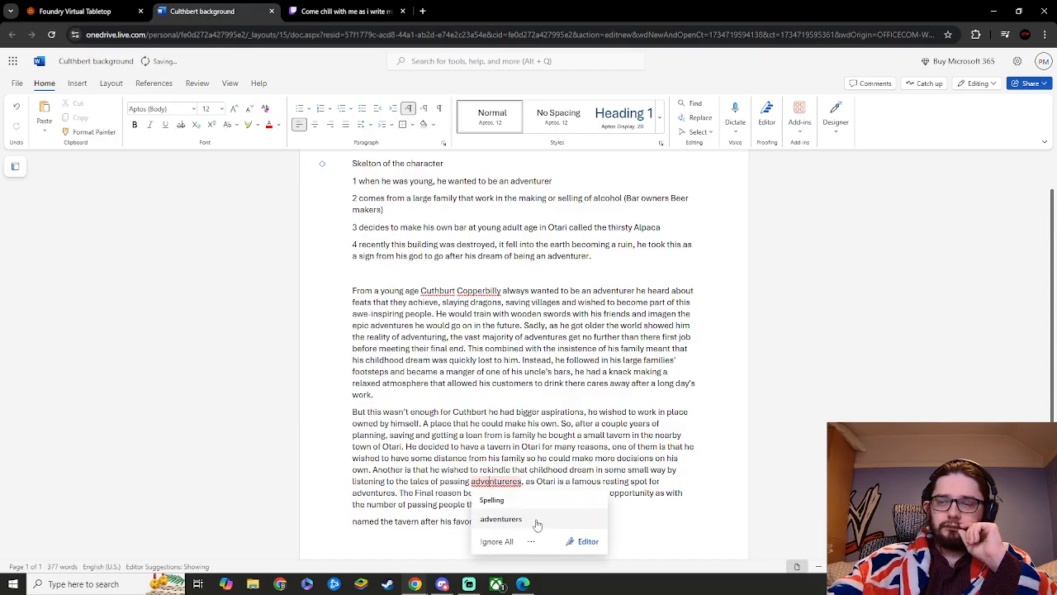
{"action": "left_click", "coordinate": [536, 520]}
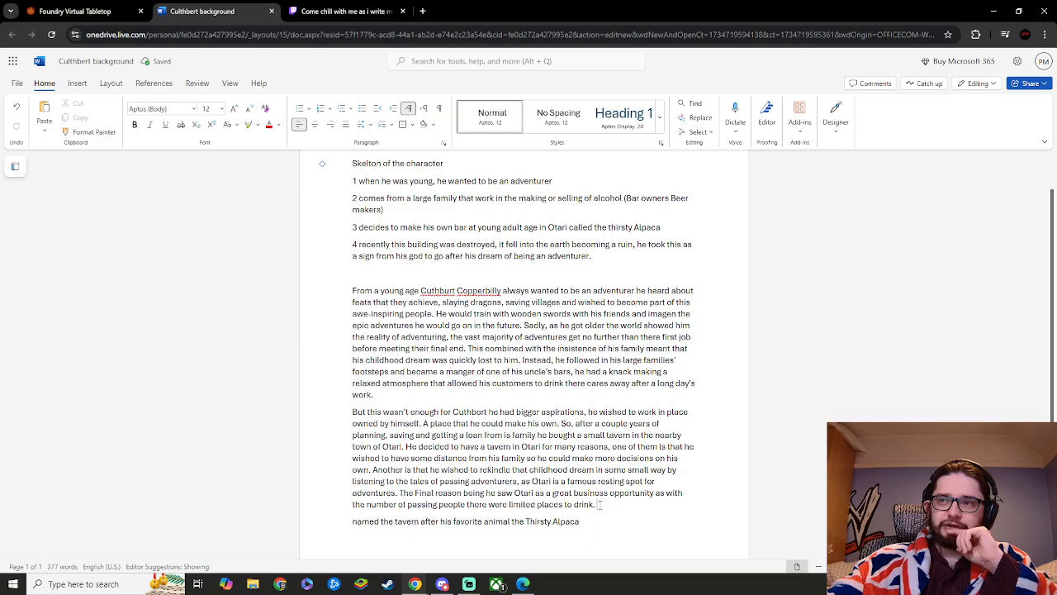
{"action": "left_click", "coordinate": [611, 506]}
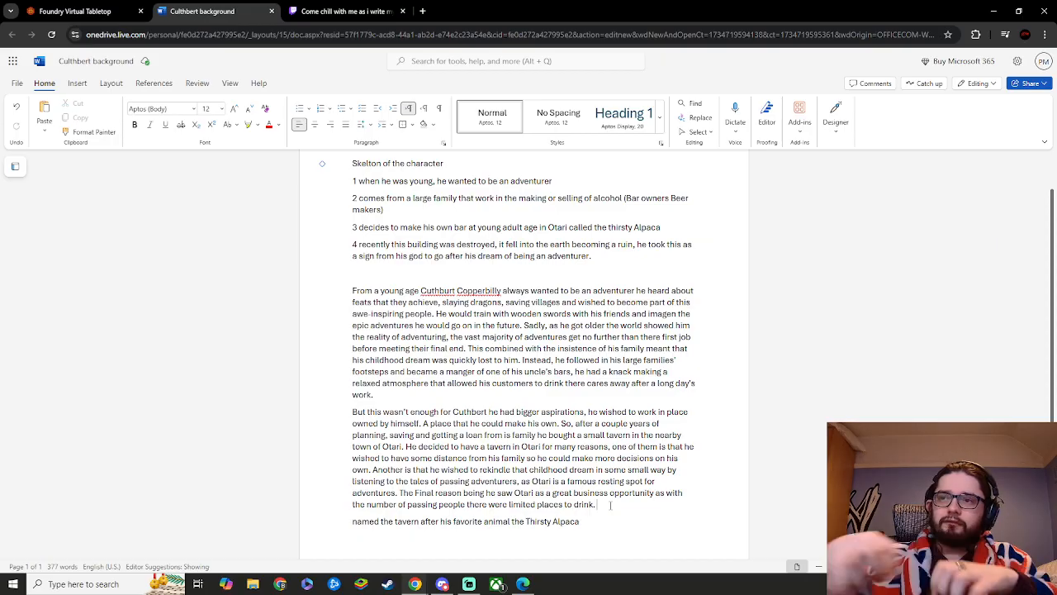
- Replace "adventures" with "them" in "as Otari is a famous resting spot for adventures"
{"action": "left_click", "coordinate": [396, 493]}
{"action": "key", "text": "BackSpace"}
{"action": "key", "text": "BackSpace"}
{"action": "key", "text": "BackSpace"}
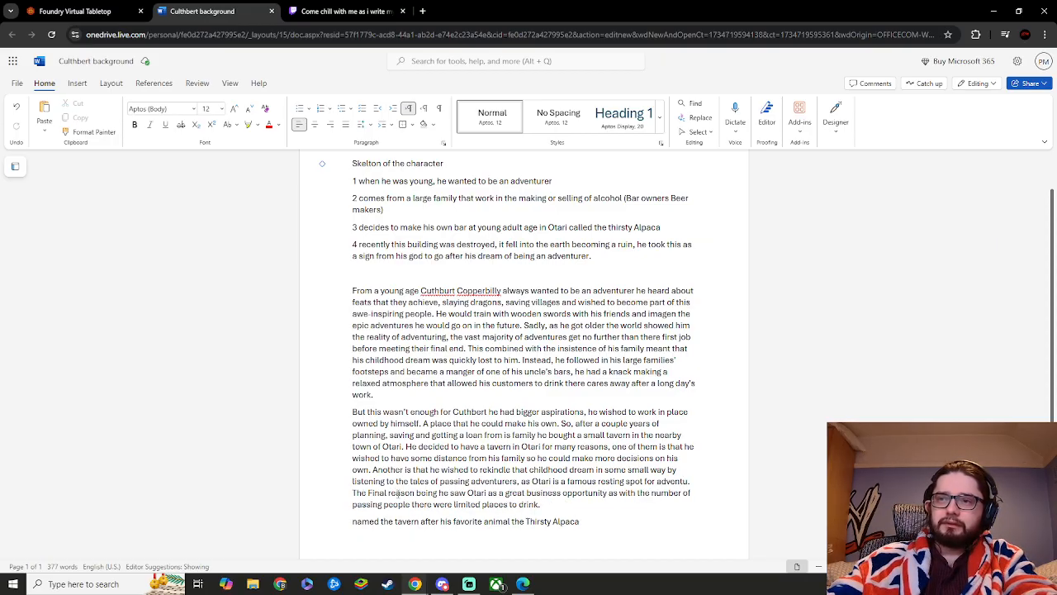
{"action": "key", "text": "BackSpace"}
{"action": "key", "text": "BackSpace"}
{"action": "key", "text": "BackSpace"}
{"action": "key", "text": "BackSpace"}
{"action": "key", "text": "BackSpace"}
{"action": "key", "text": "BackSpace"}
{"action": "key", "text": "BackSpace"}
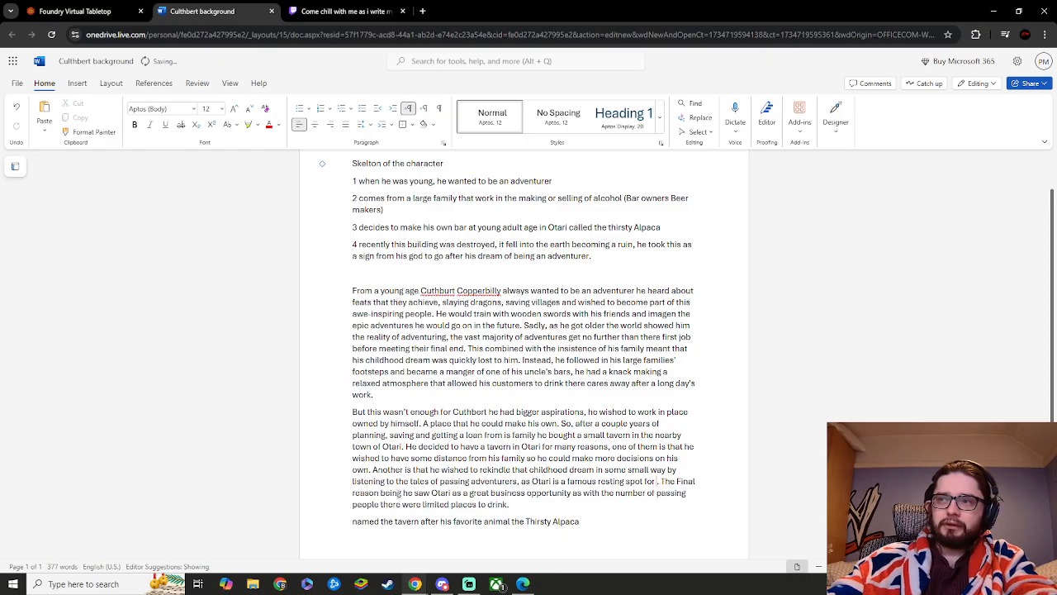
{"action": "type", "text": "them"}
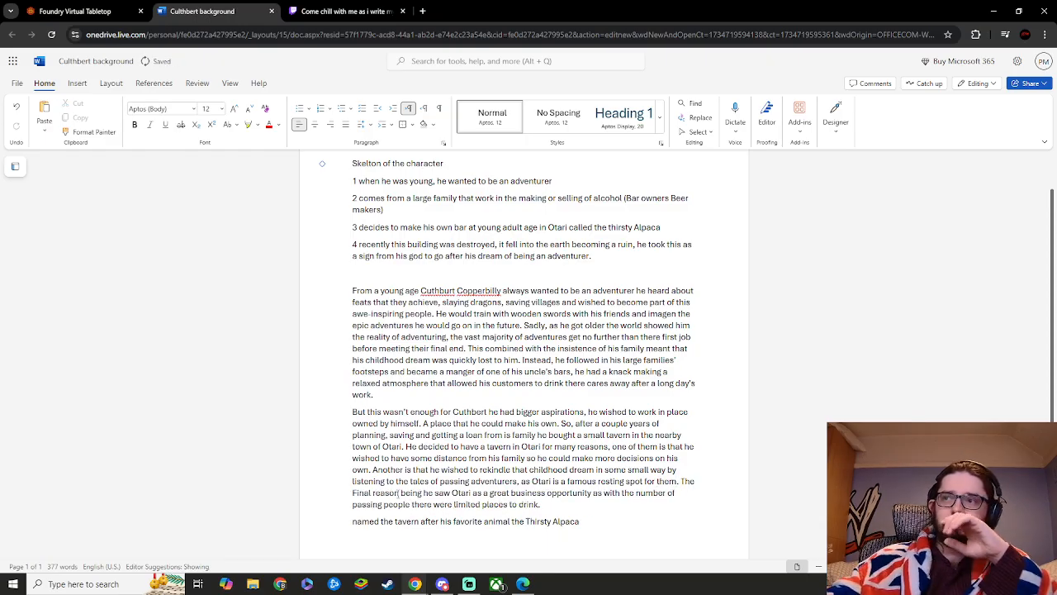
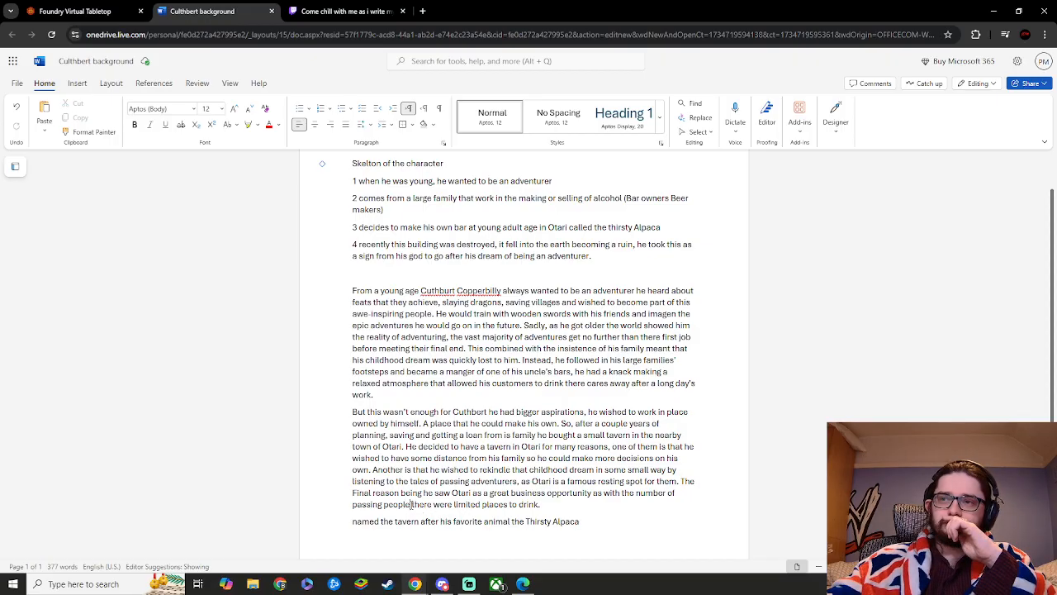
- Add a comma after "passing people", and merge the tavern-name line into the paragraph as a sentence starting with "He"
{"action": "type", "text": ","}
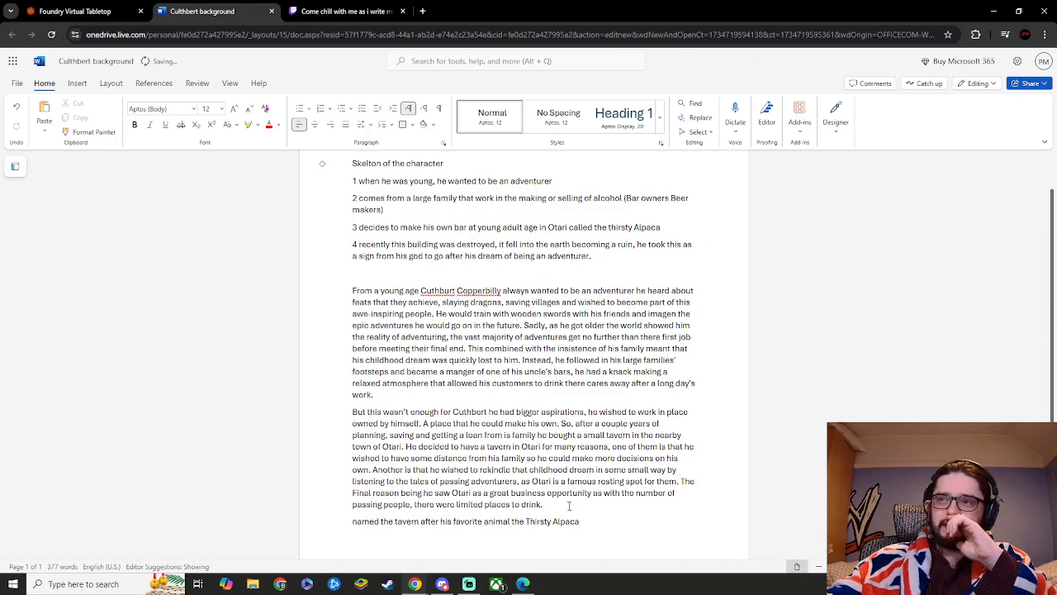
{"action": "left_click", "coordinate": [570, 505]}
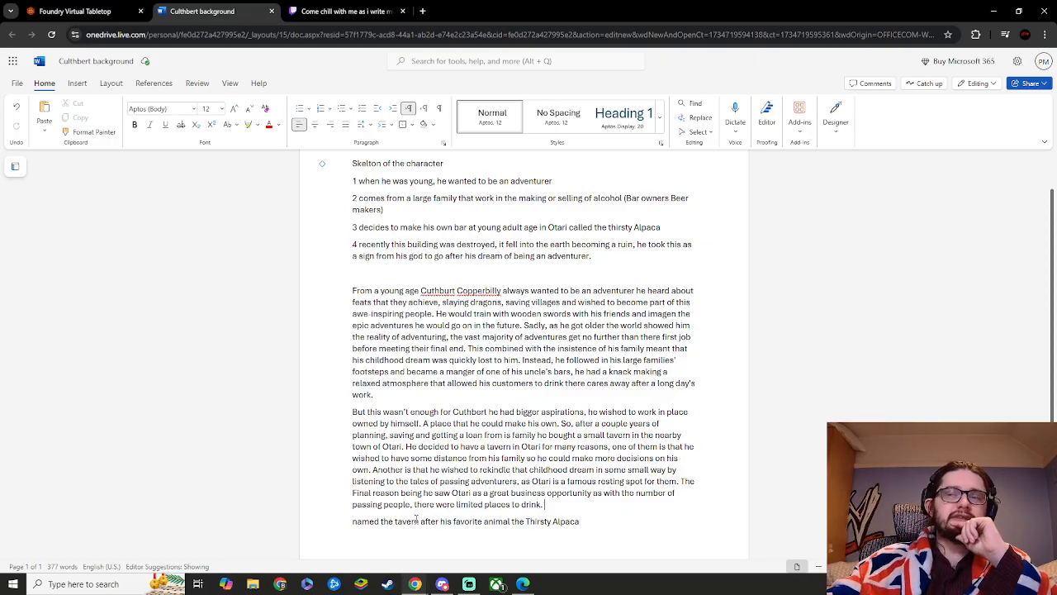
{"action": "left_click", "coordinate": [354, 522]}
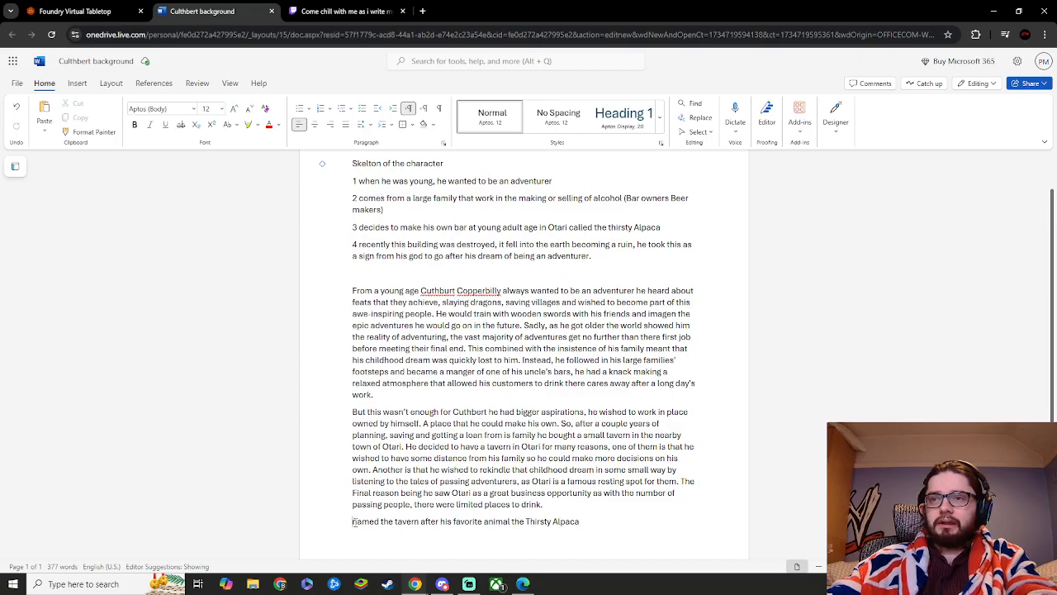
{"action": "key", "text": "BackSpace"}
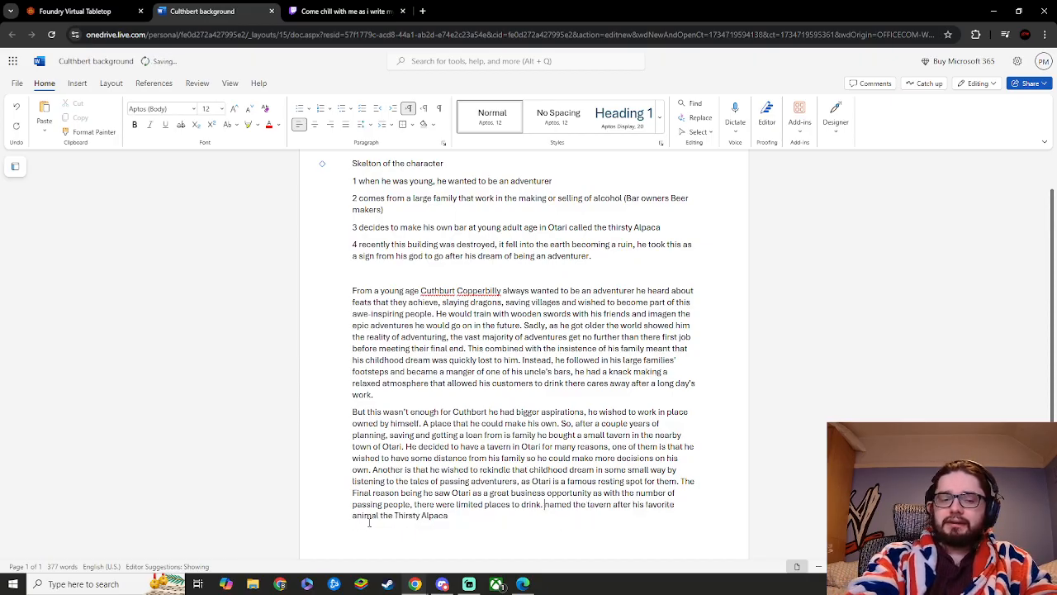
{"action": "type", "text": "He "}
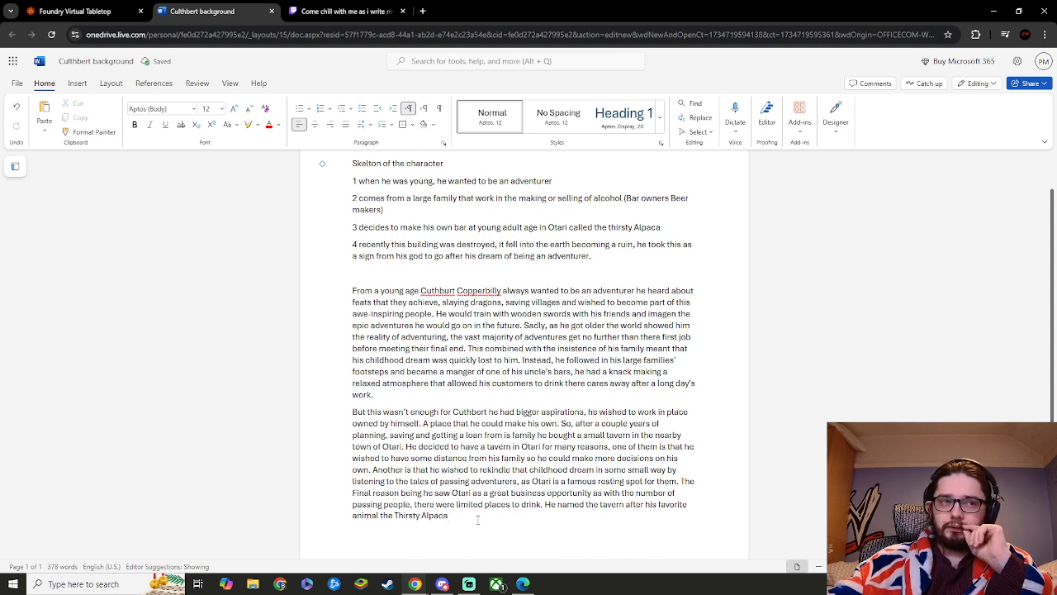
- Continue the tavern-name sentence after "the Thirsty Alpaca" with "and was quickly"
{"action": "type", "text": "  and w"}
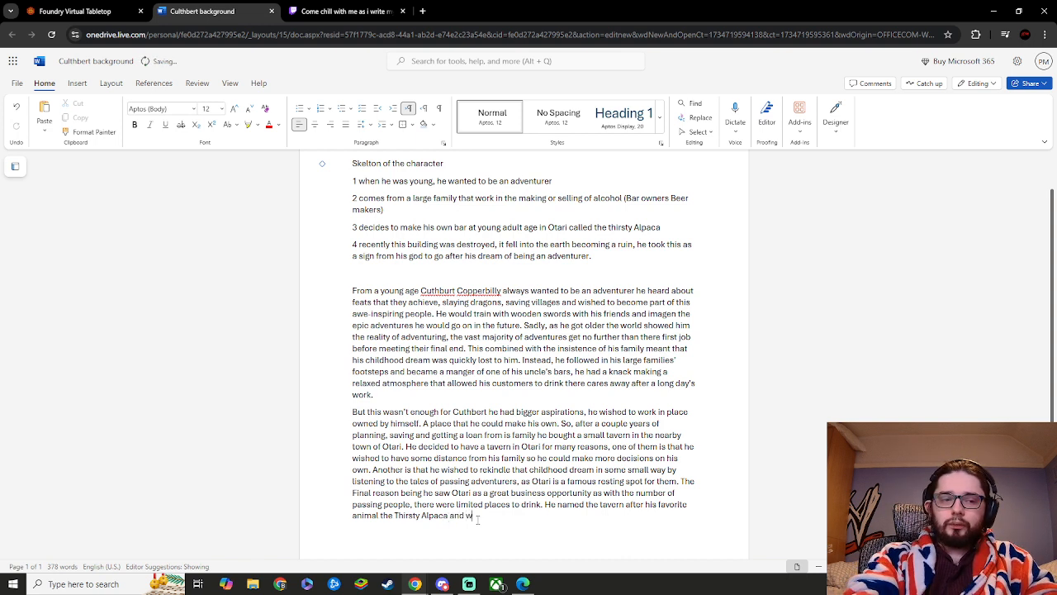
{"action": "key", "text": "BackSpace"}
{"action": "key", "text": "BackSpace"}
{"action": "key", "text": "BackSpace"}
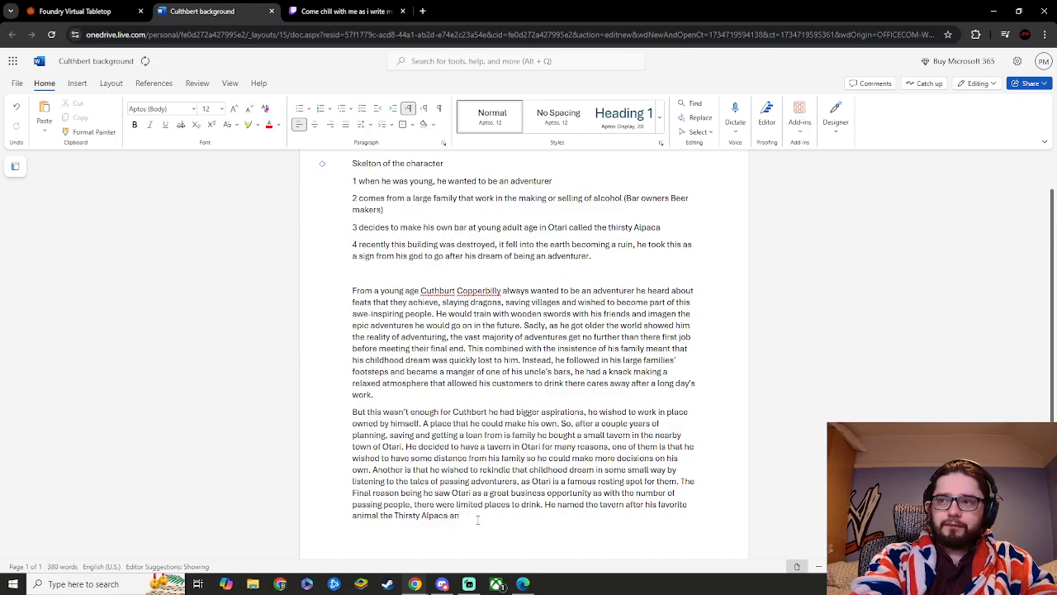
{"action": "type", "text": "d"}
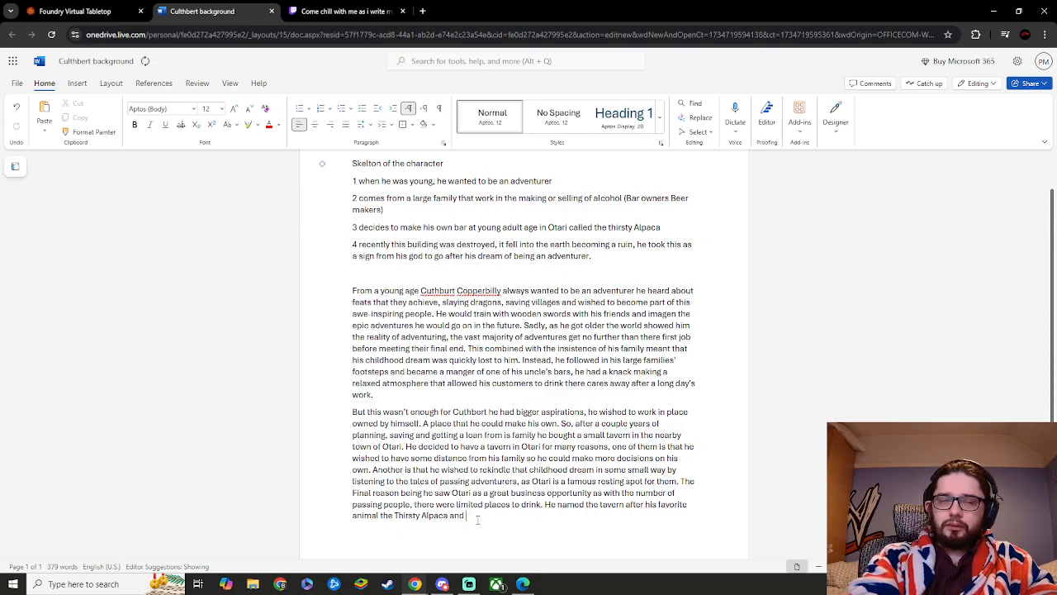
{"action": "type", "text": " was"}
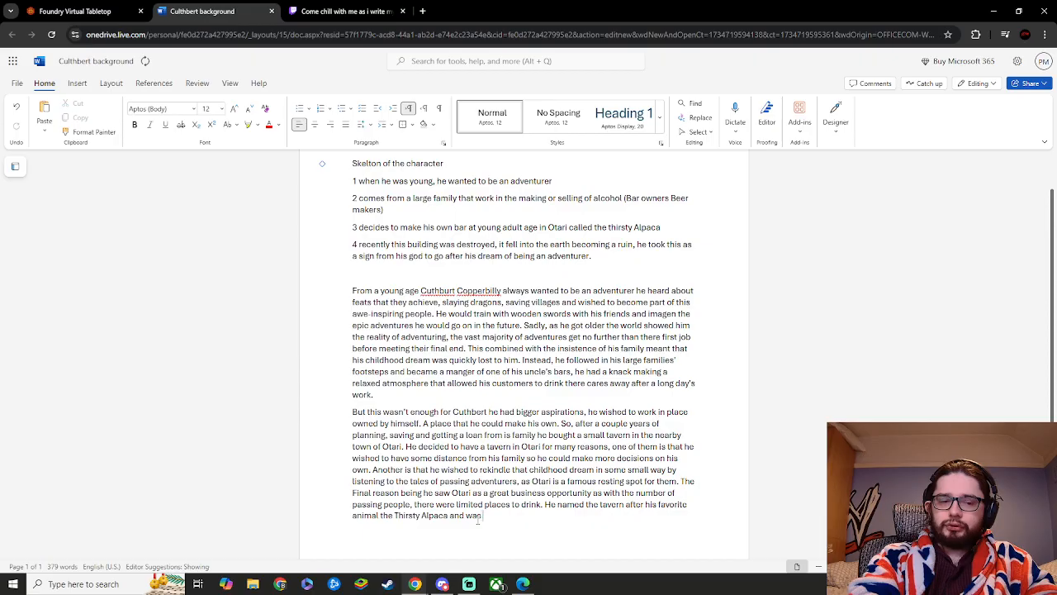
{"action": "type", "text": " wuickly"}
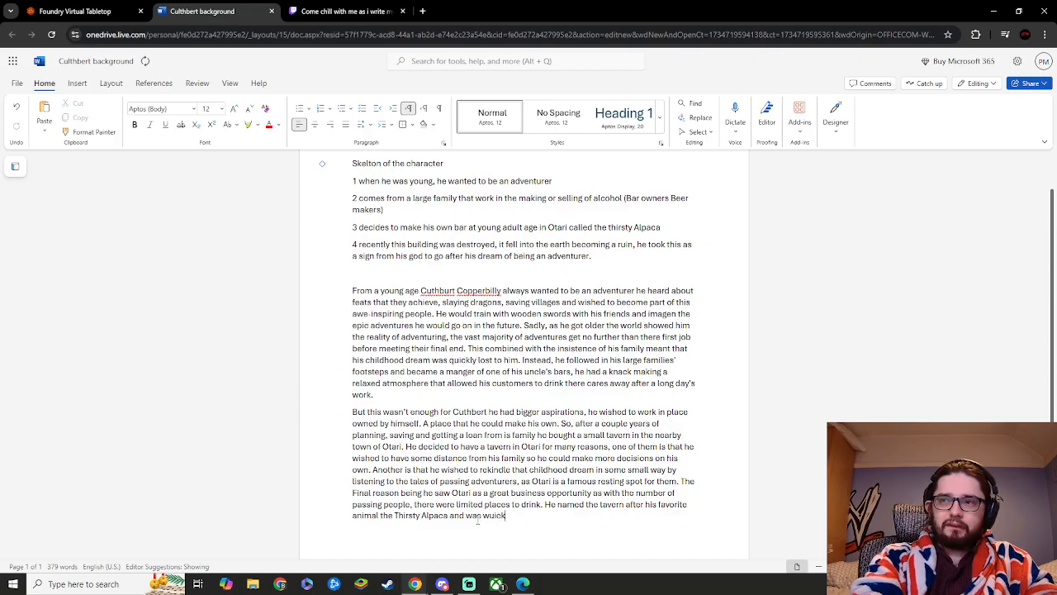
{"action": "key", "text": "BackSpace"}
{"action": "key", "text": "BackSpace"}
{"action": "key", "text": "BackSpace"}
{"action": "key", "text": "BackSpace"}
{"action": "key", "text": "BackSpace"}
{"action": "key", "text": "BackSpace"}
{"action": "key", "text": "BackSpace"}
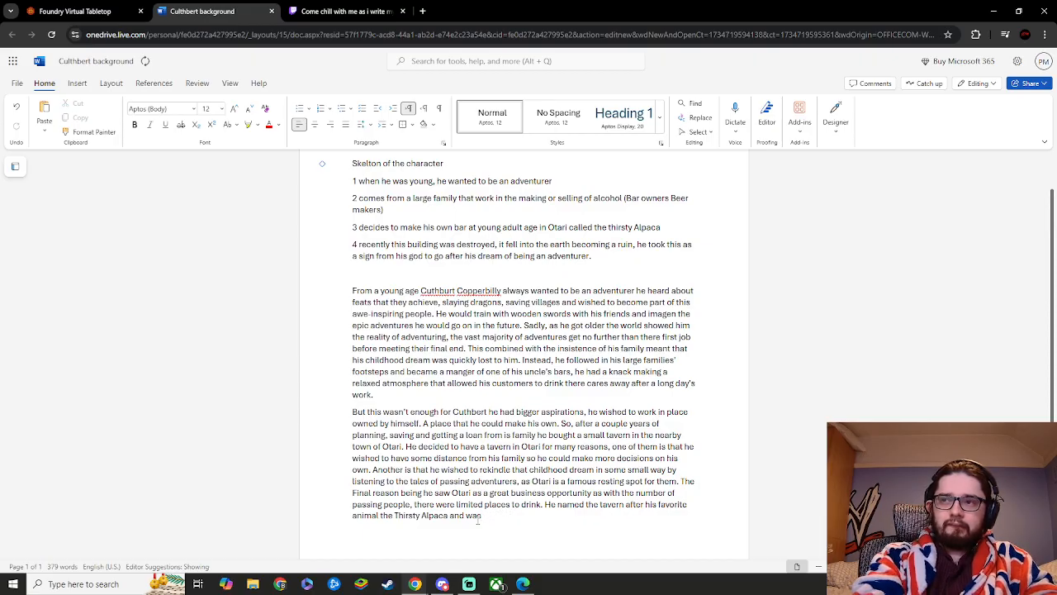
{"action": "type", "text": "quick"}
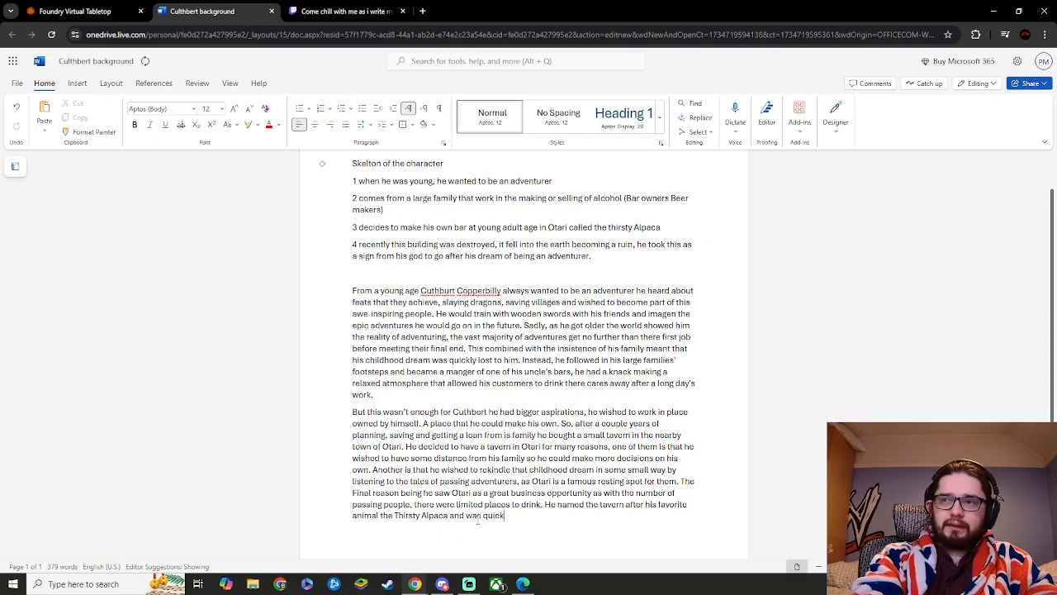
- Finish the sentence with "a big success.", fixing the spelling of "success" with the suggested correction
{"action": "type", "text": "ly a bi"}
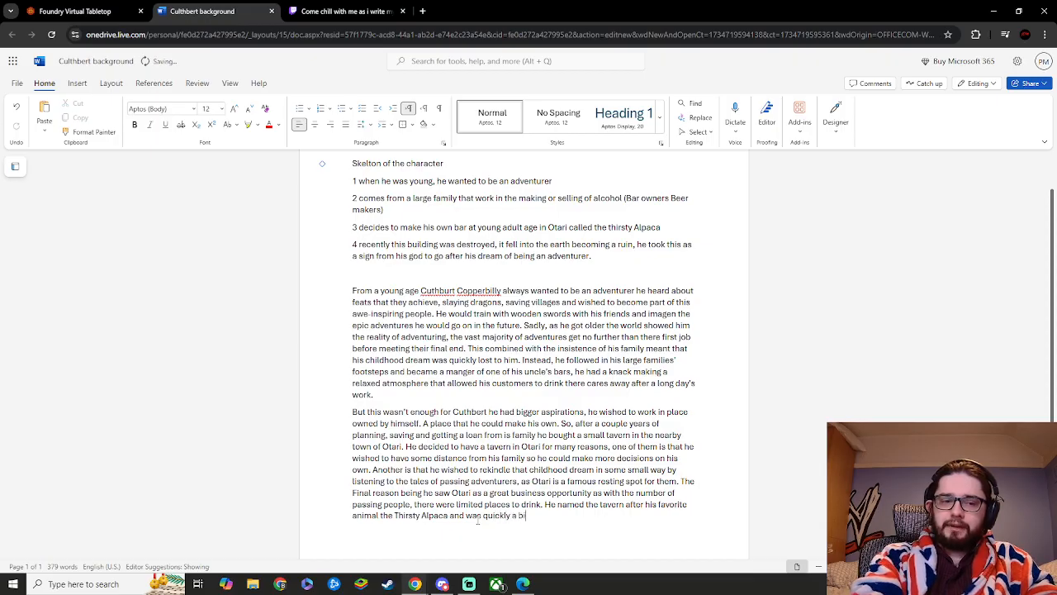
{"action": "type", "text": "g suss"}
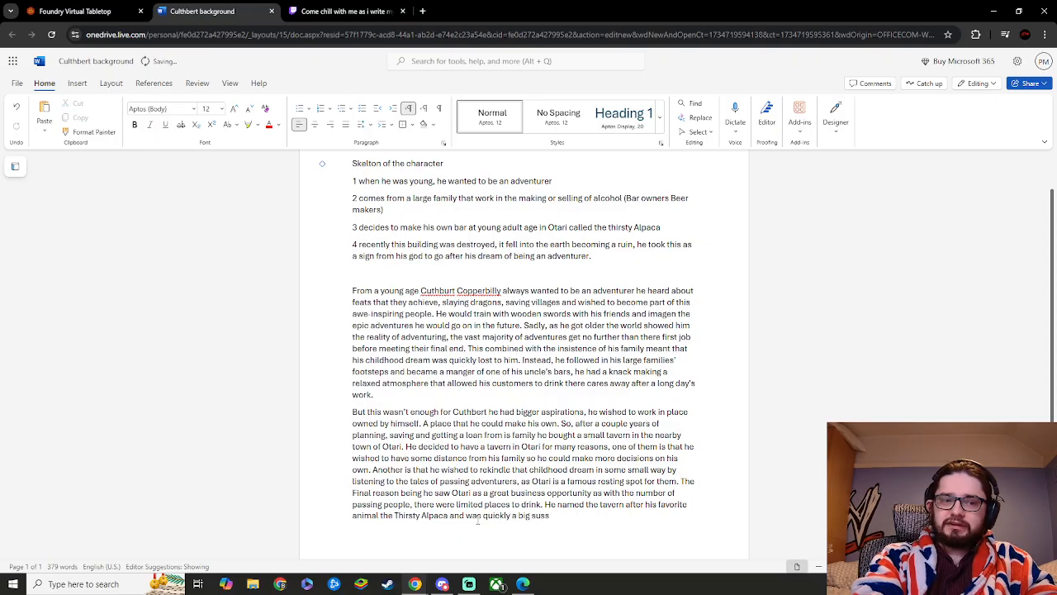
{"action": "type", "text": "es"}
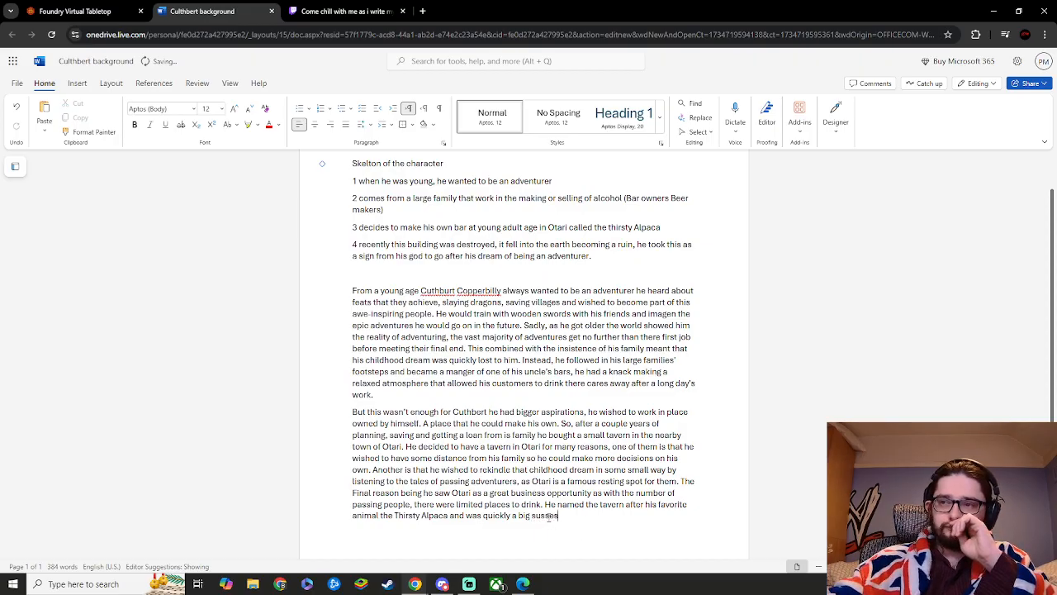
{"action": "key", "text": "BackSpace"}
{"action": "key", "text": "BackSpace"}
{"action": "type", "text": "c"}
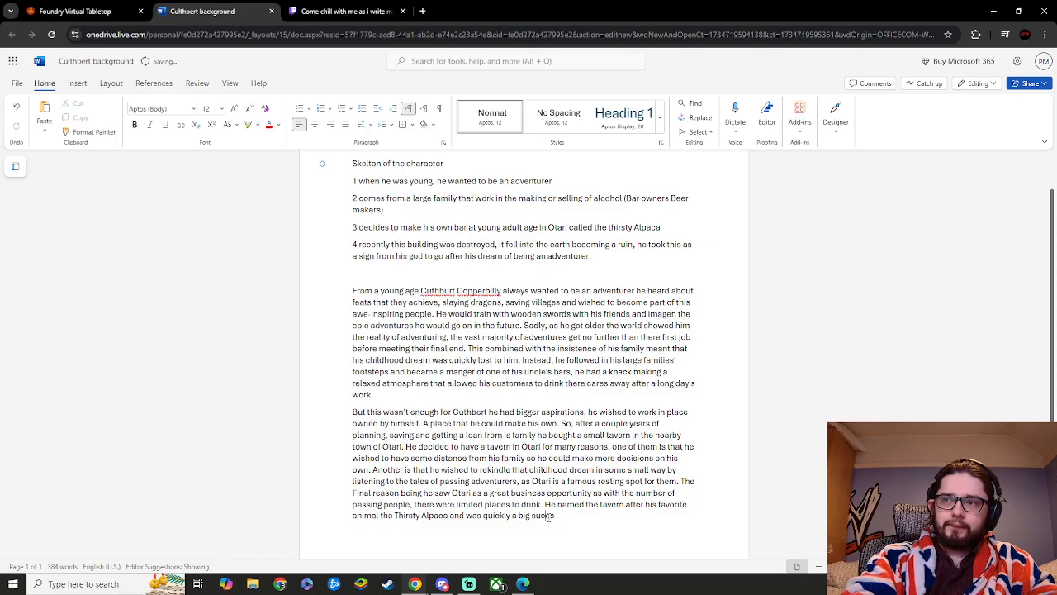
{"action": "type", "text": "c"}
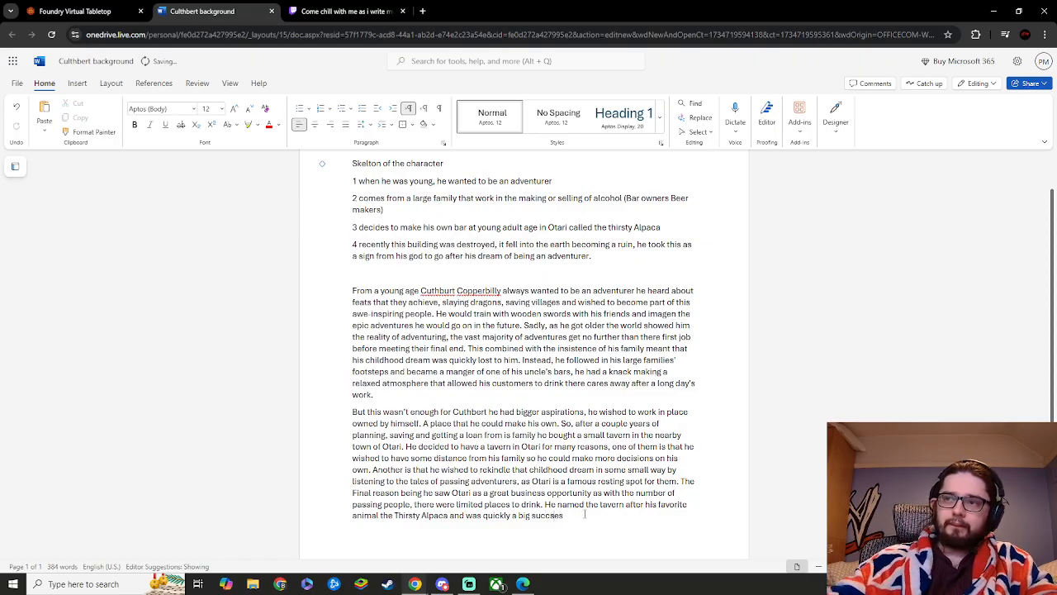
{"action": "left_click", "coordinate": [547, 515]}
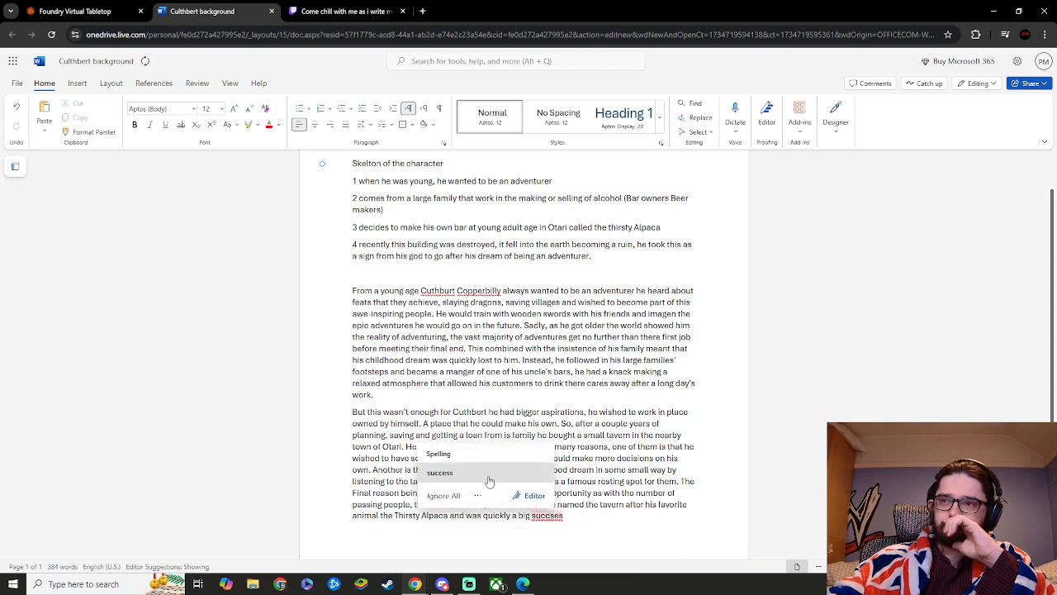
{"action": "left_click", "coordinate": [440, 473]}
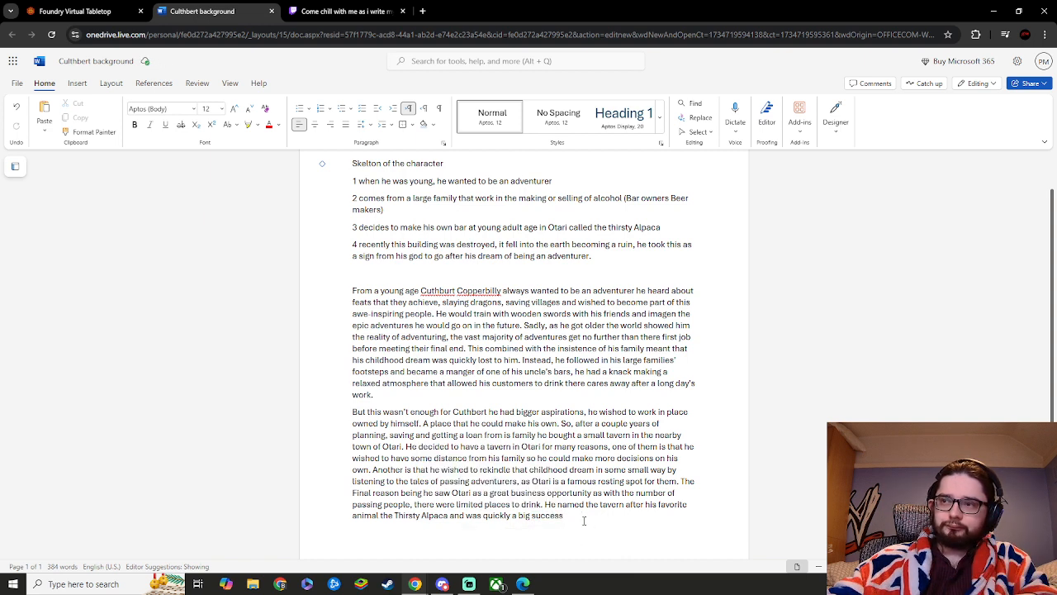
{"action": "type", "text": "."}
- Reread the outline and backstory, and check the Ruins of the Thirsty Alpaca entry in the Abomination Vaults Player's Guide PDF in Edge
{"action": "scroll", "coordinate": [584, 522], "scroll_direction": "down", "scroll_amount": 3}
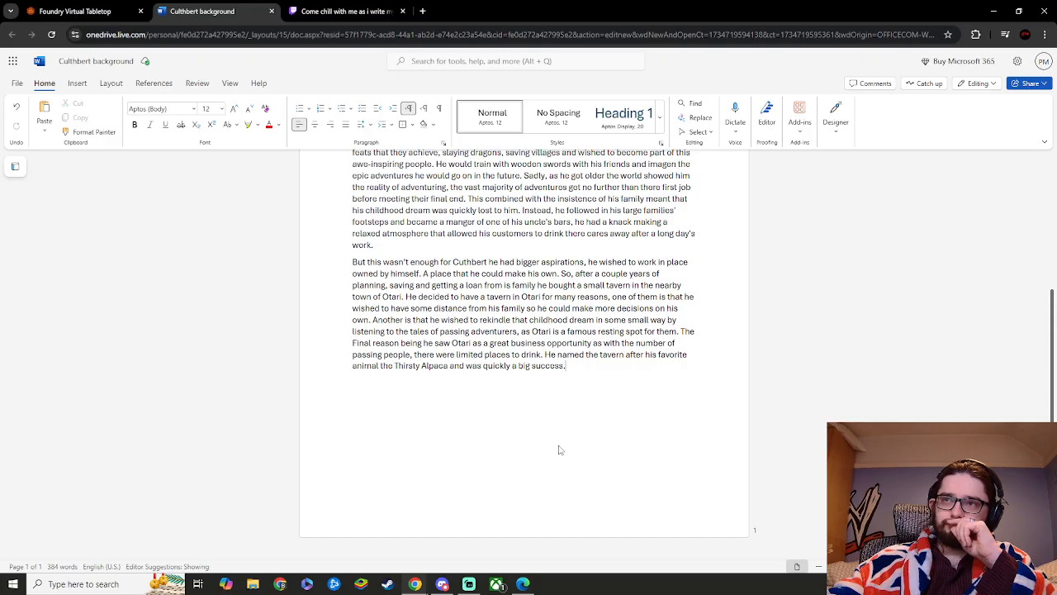
{"action": "scroll", "coordinate": [558, 450], "scroll_direction": "up", "scroll_amount": 2}
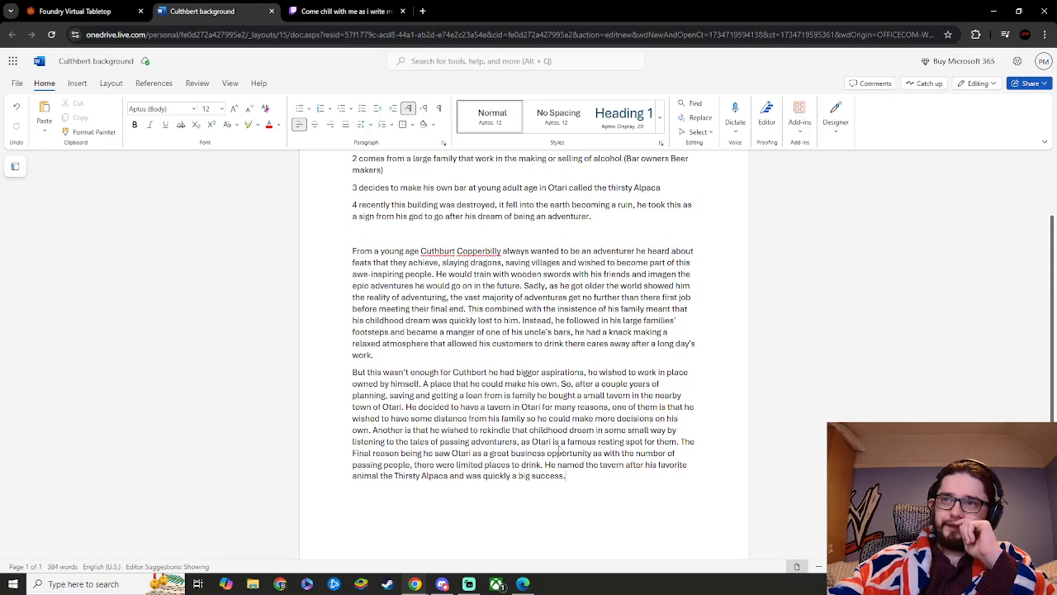
{"action": "scroll", "coordinate": [559, 449], "scroll_direction": "down", "scroll_amount": 1}
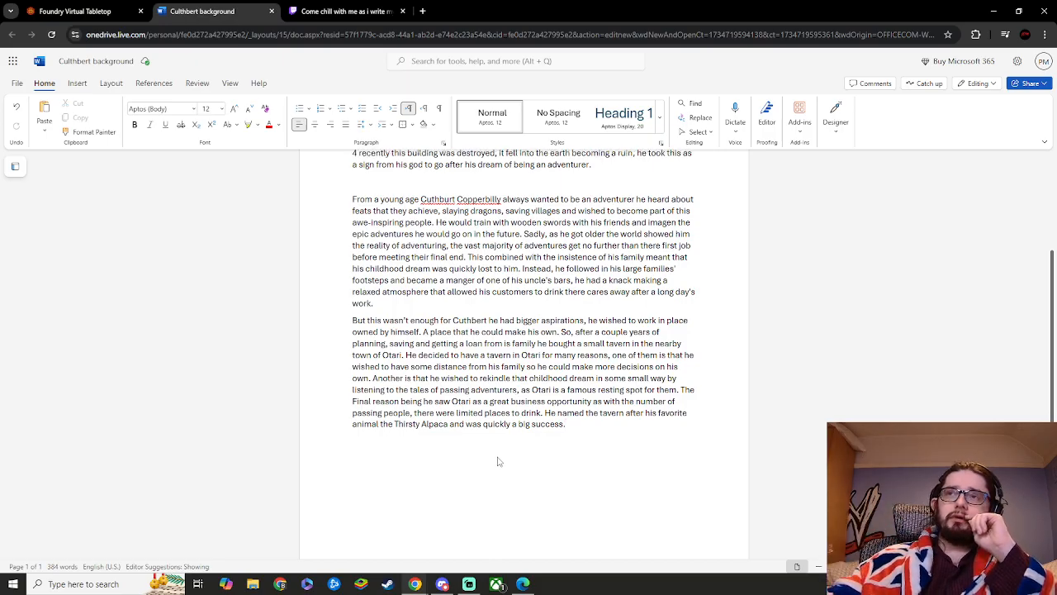
{"action": "scroll", "coordinate": [497, 461], "scroll_direction": "up", "scroll_amount": 3}
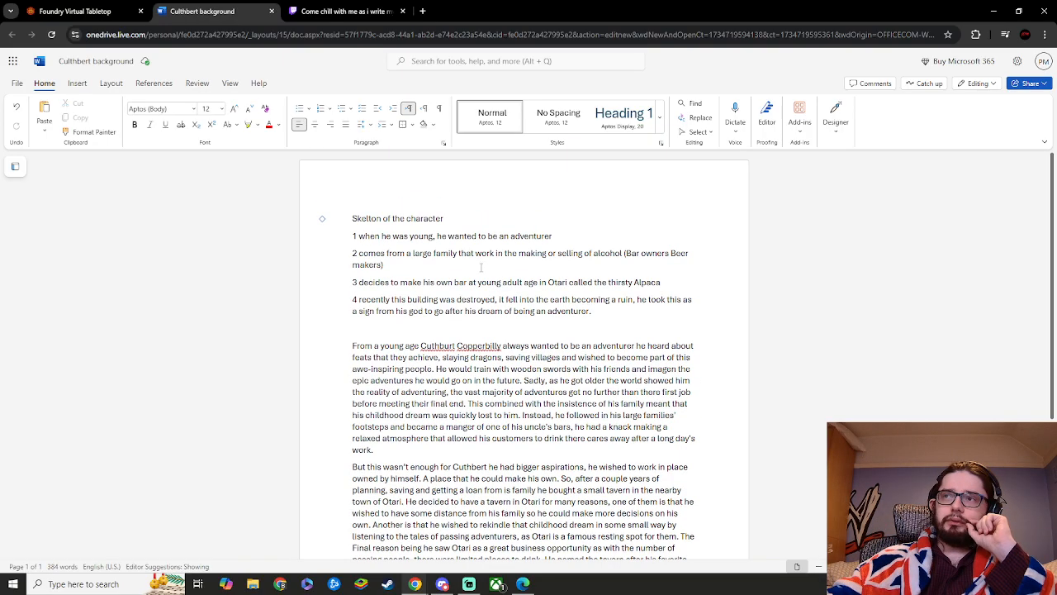
{"action": "scroll", "coordinate": [526, 330], "scroll_direction": "down", "scroll_amount": 2}
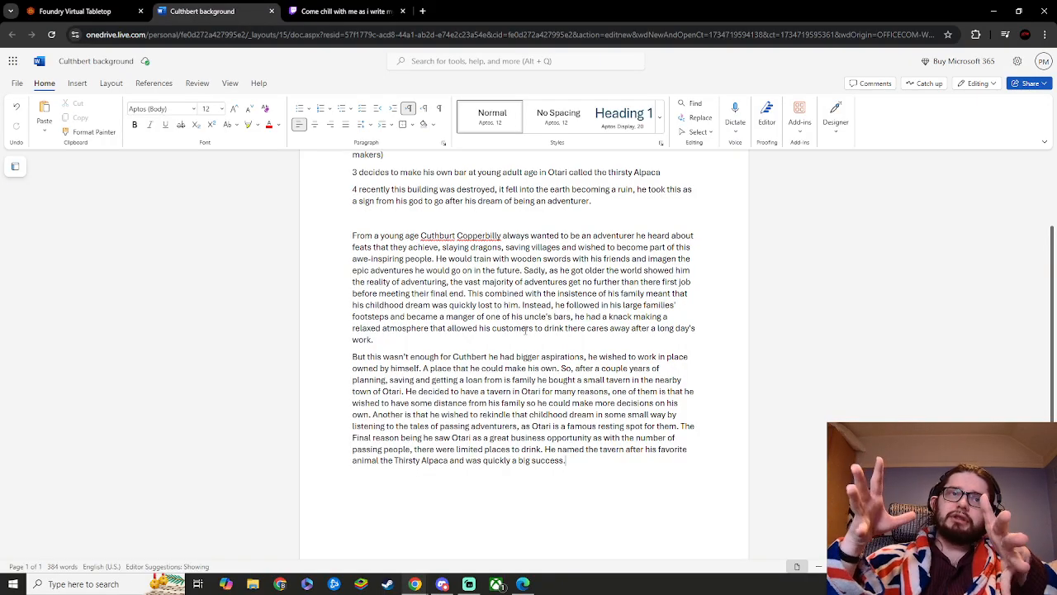
{"action": "left_click", "coordinate": [523, 584]}
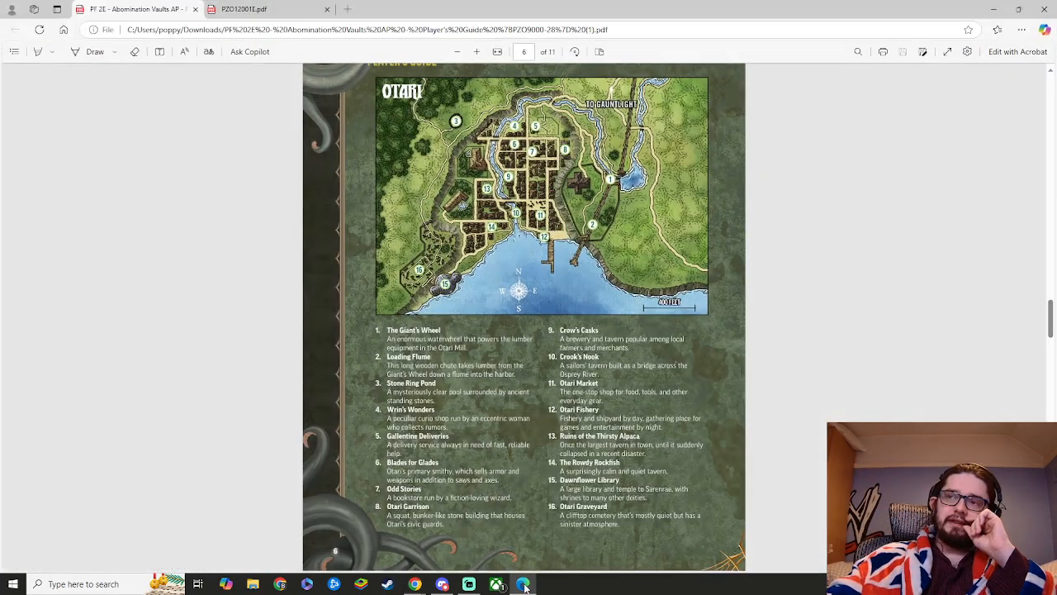
{"action": "scroll", "coordinate": [559, 379], "scroll_direction": "down", "scroll_amount": 1}
{"action": "left_click_drag", "start_coordinate": [591, 389], "coordinate": [613, 382]}
{"action": "left_click", "coordinate": [567, 435]}
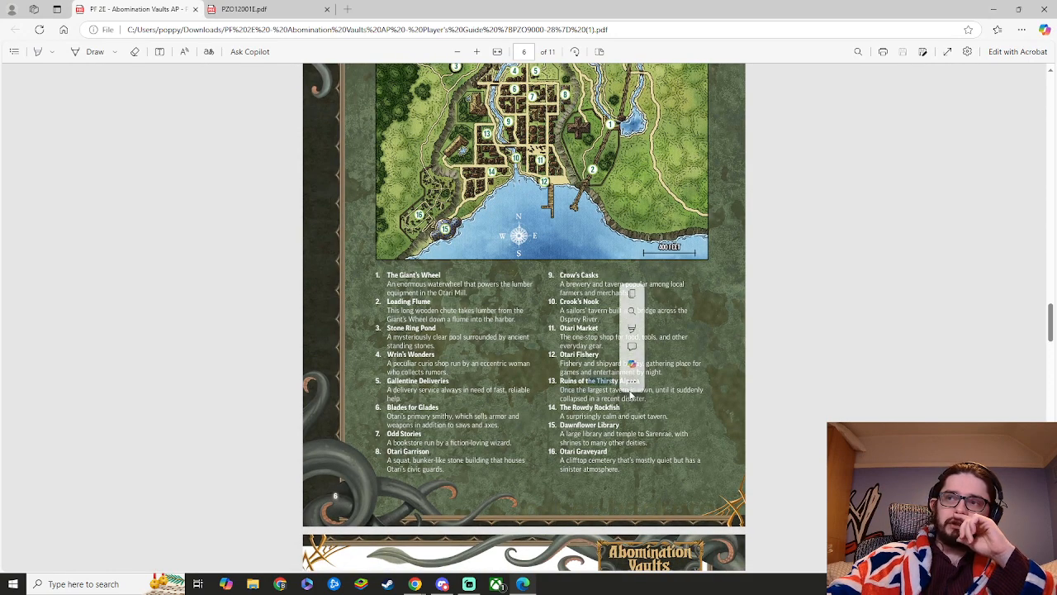
{"action": "left_click", "coordinate": [580, 426]}
{"action": "left_click", "coordinate": [994, 9]}
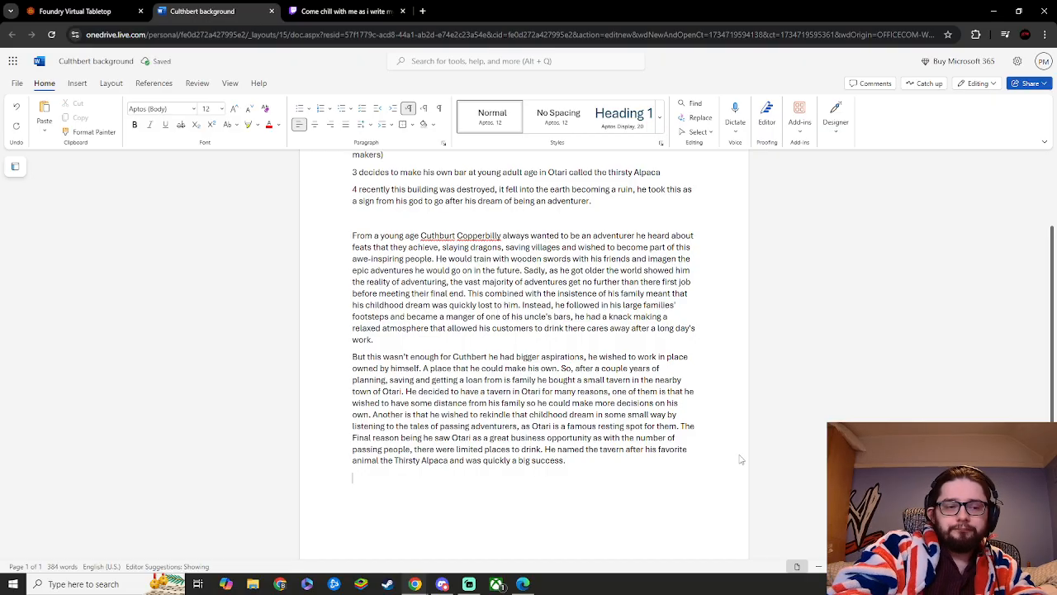
- Start a new paragraph below the tavern paragraph with "After paying the"
{"action": "type", "text": "Al"}
{"action": "type", "text": "ter"}
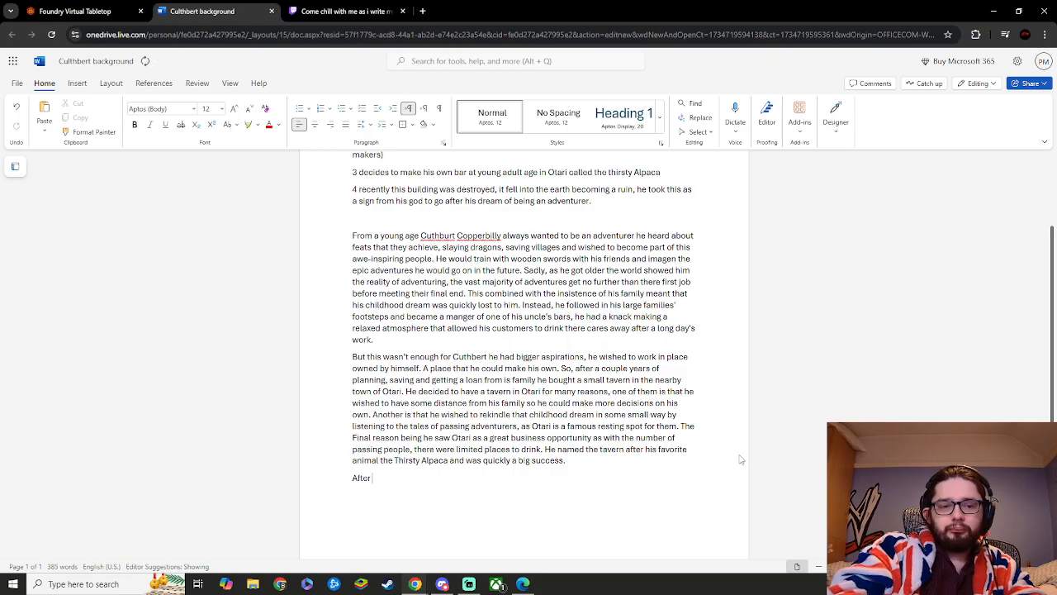
{"action": "type", "text": " paying of"}
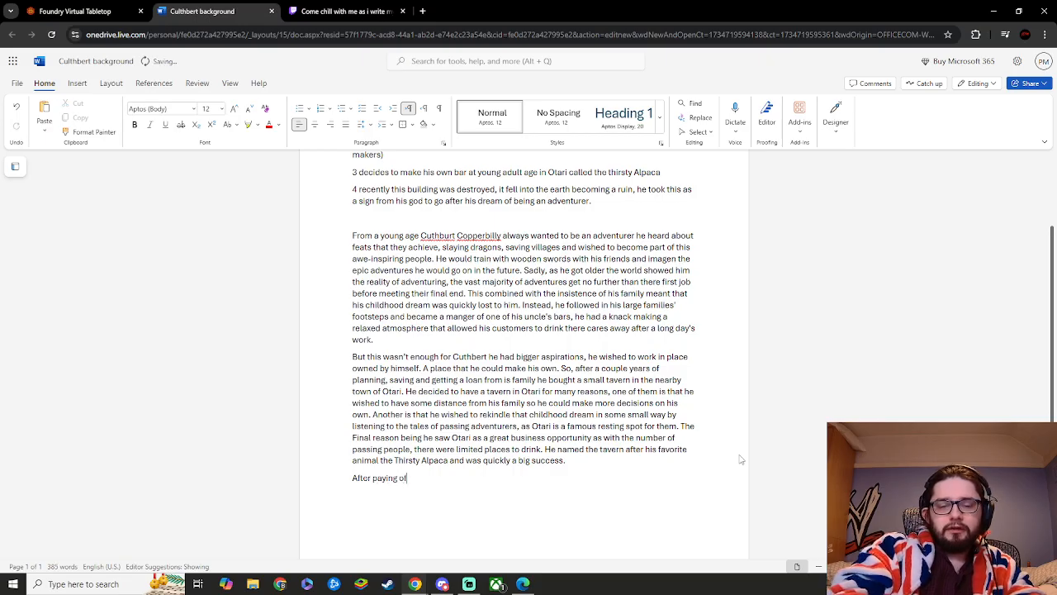
{"action": "type", "text": "f his"}
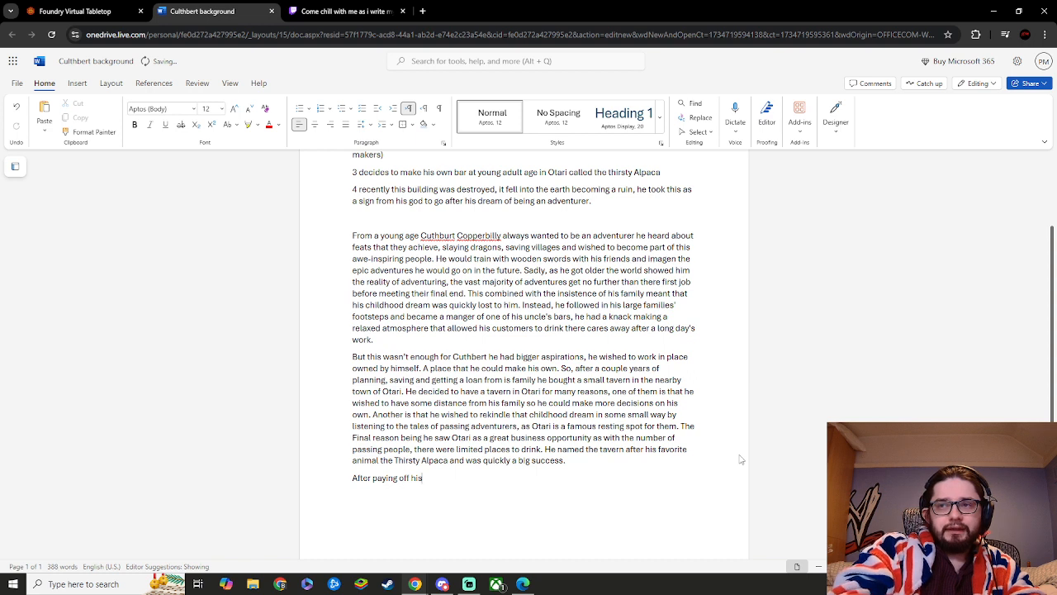
{"action": "key", "text": "BackSpace"}
{"action": "key", "text": "BackSpace"}
{"action": "key", "text": "BackSpace"}
{"action": "key", "text": "BackSpace"}
{"action": "key", "text": "BackSpace"}
{"action": "key", "text": "BackSpace"}
{"action": "key", "text": "BackSpace"}
{"action": "type", "text": "the"}
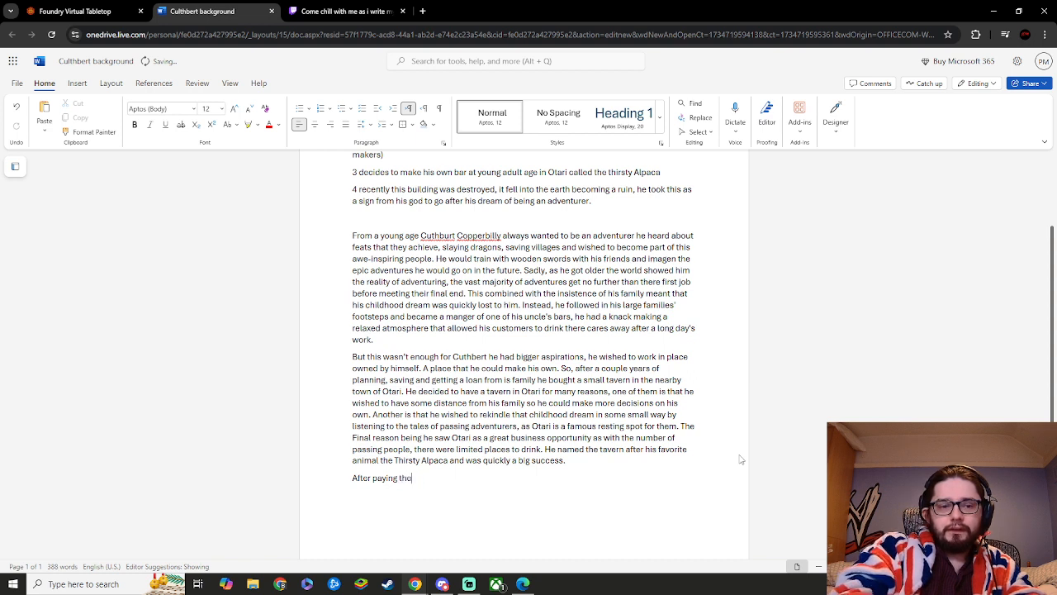
- Continue the new paragraph with "loan from is family he started to spend the", fixing the misspelled "satart" to read "started"
{"action": "type", "text": " lo"}
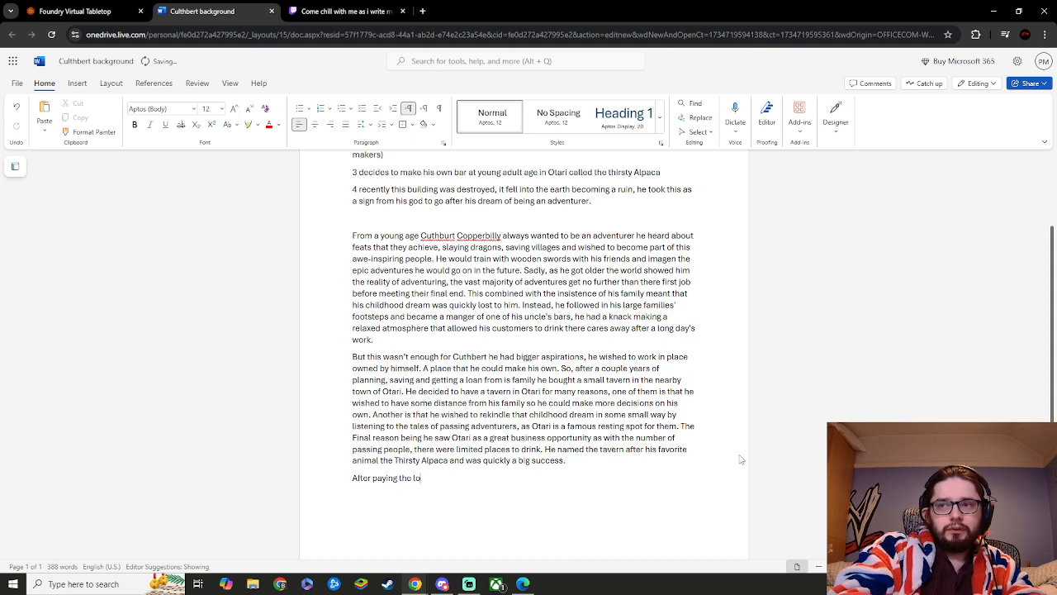
{"action": "type", "text": "an fo"}
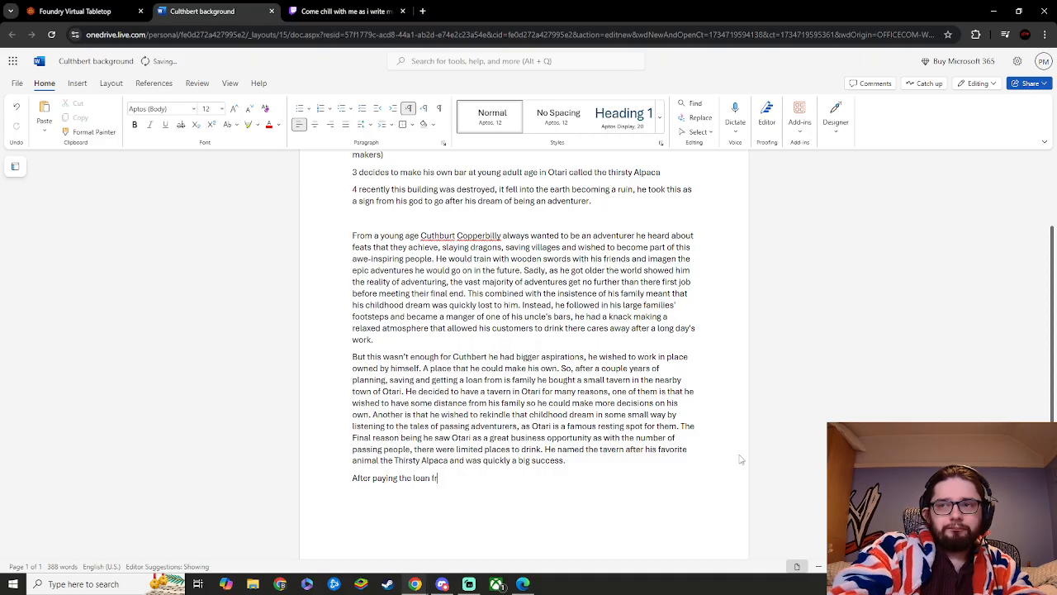
{"action": "type", "text": "rm is fa"}
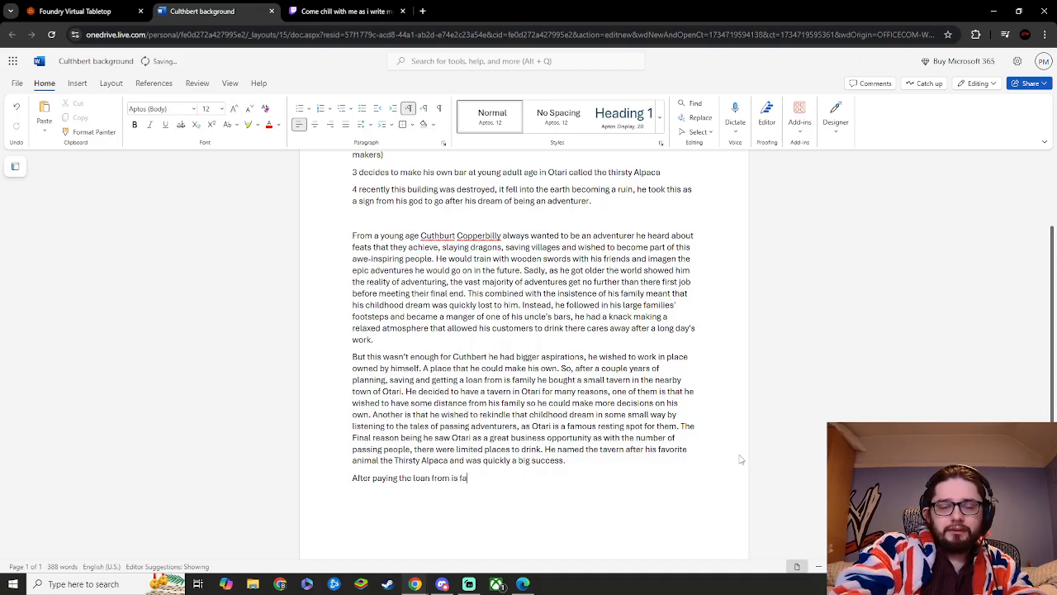
{"action": "type", "text": "mily "}
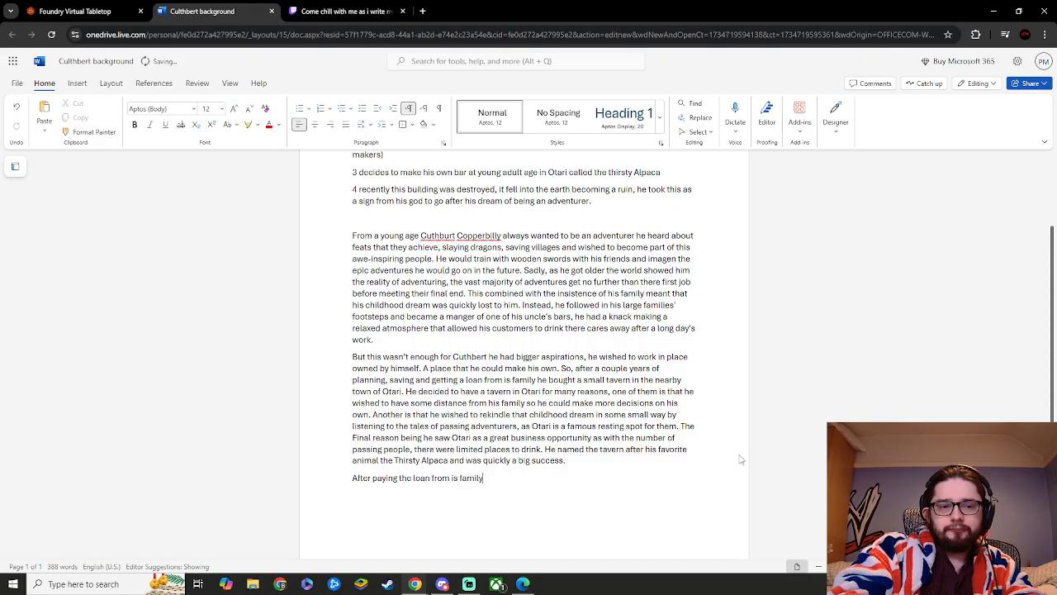
{"action": "type", "text": "he s"}
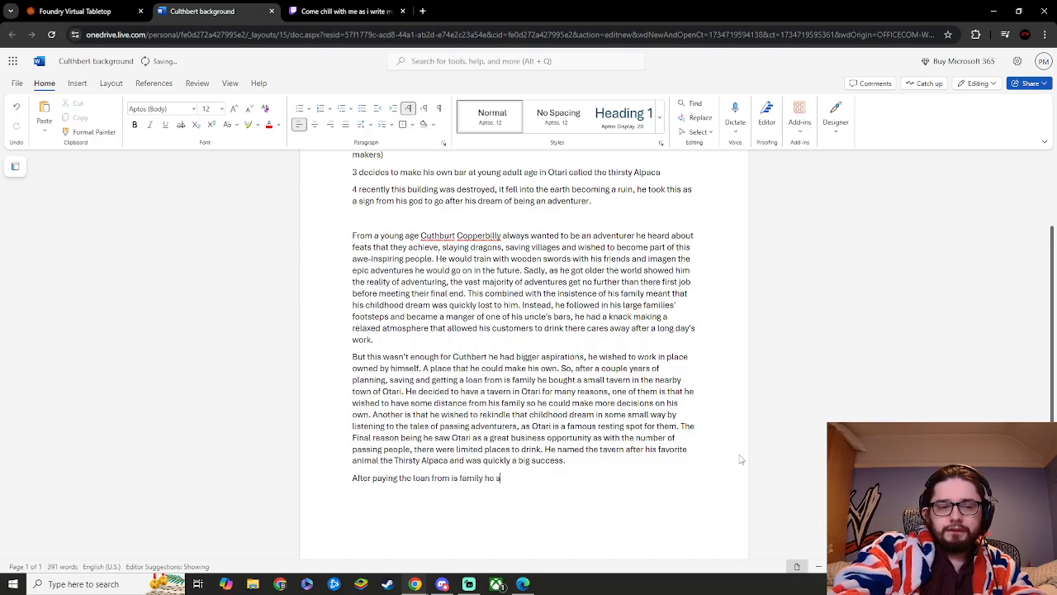
{"action": "type", "text": "atart to "}
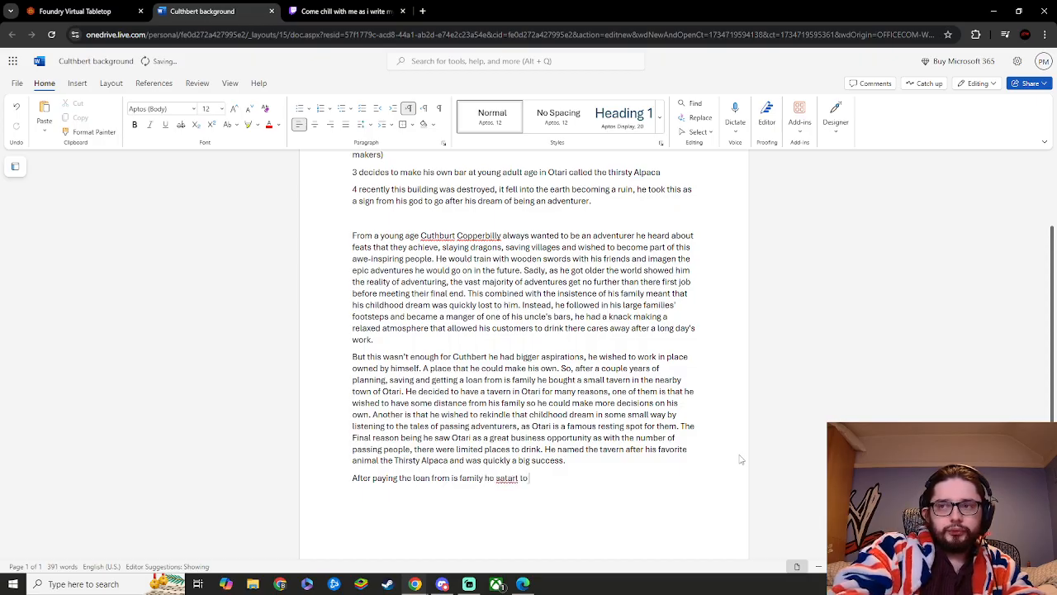
{"action": "type", "text": "spend the"}
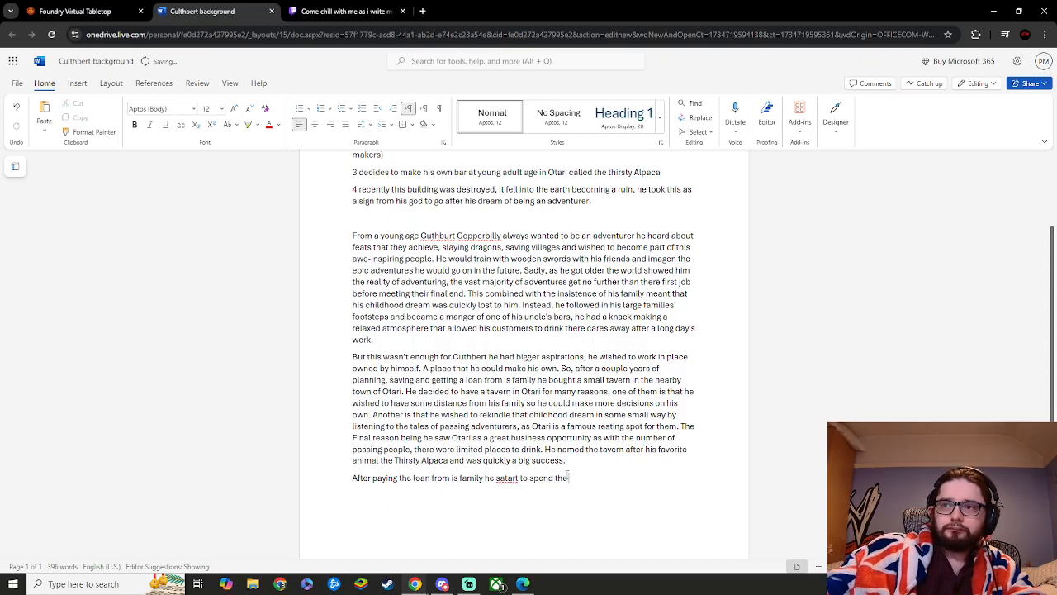
{"action": "left_click", "coordinate": [506, 478]}
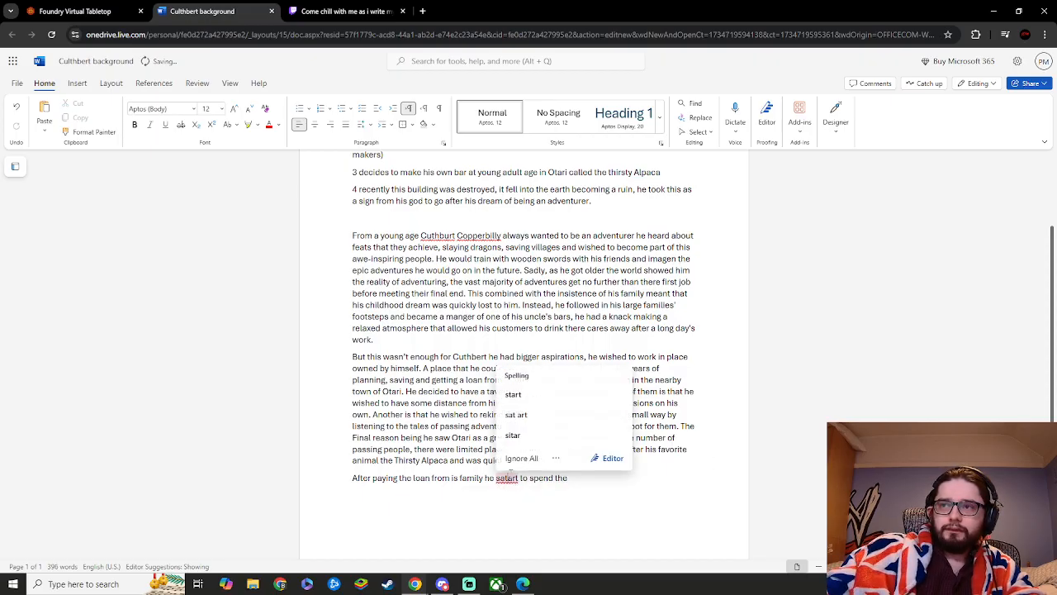
{"action": "left_click", "coordinate": [521, 395]}
{"action": "type", "text": "spend"}
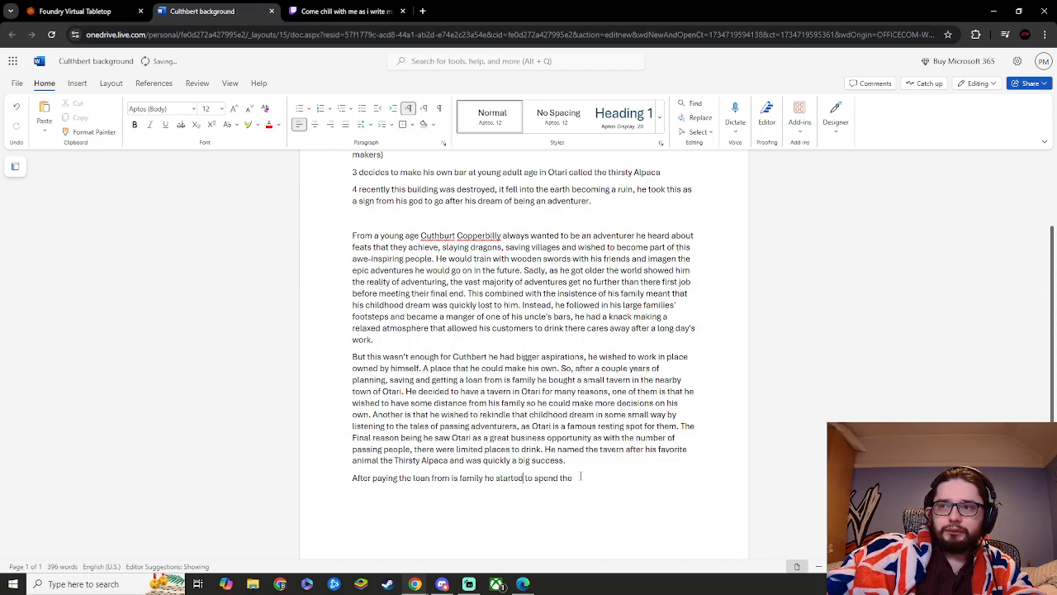
- Continue the sentence after "spend the" with "large parofits on expanding his small tavern into the largist one"
{"action": "left_click", "coordinate": [577, 478]}
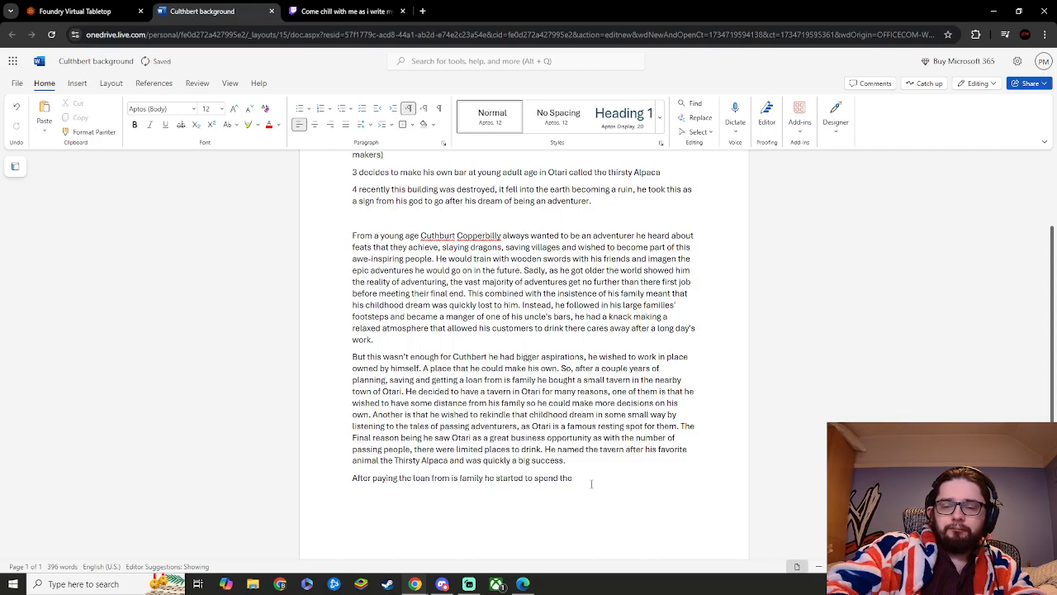
{"action": "type", "text": "larg"}
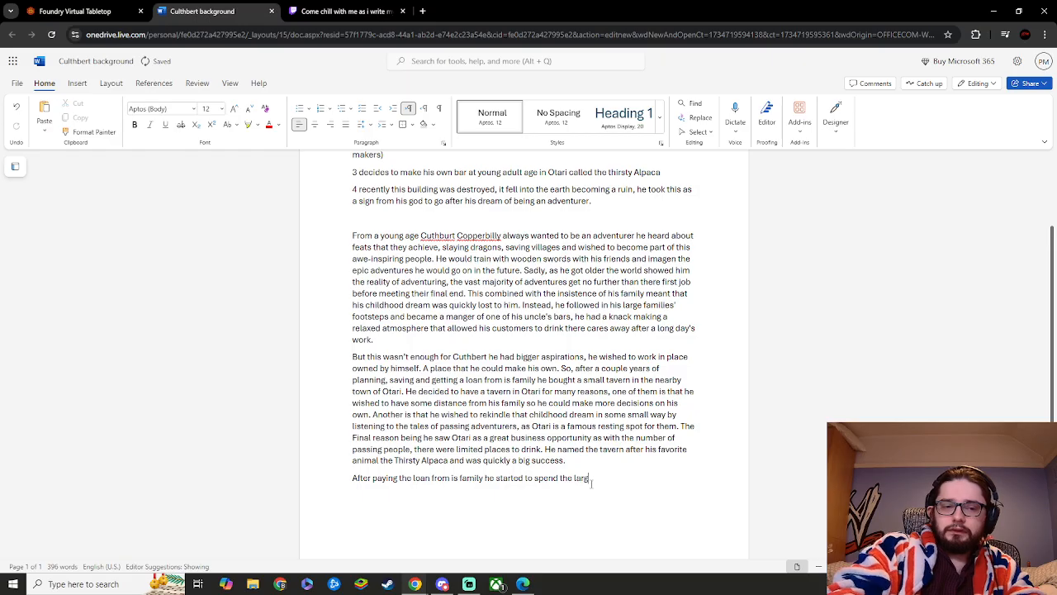
{"action": "type", "text": "e parofits"}
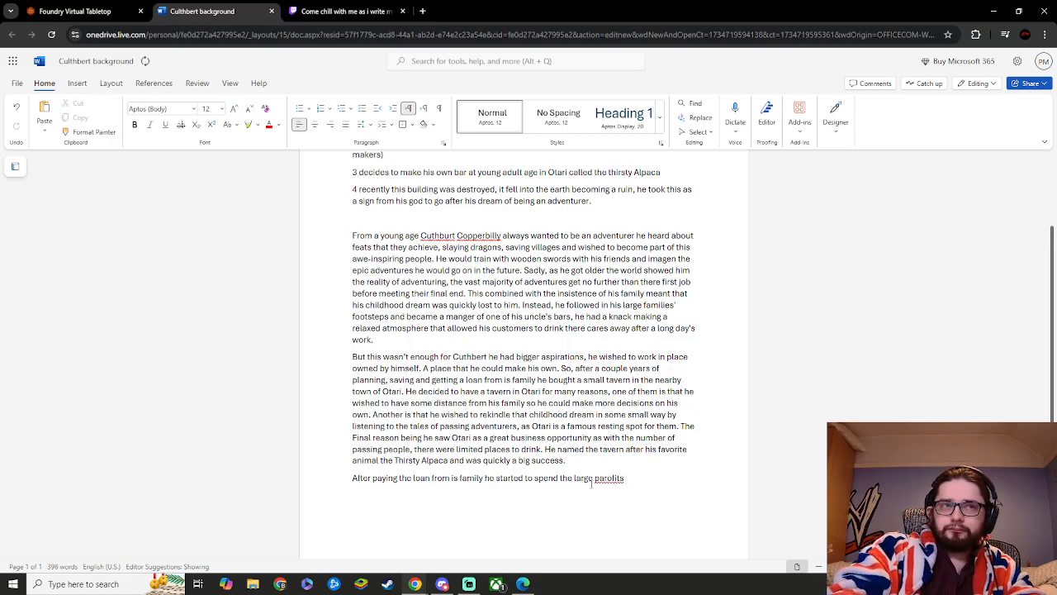
{"action": "type", "text": " on"}
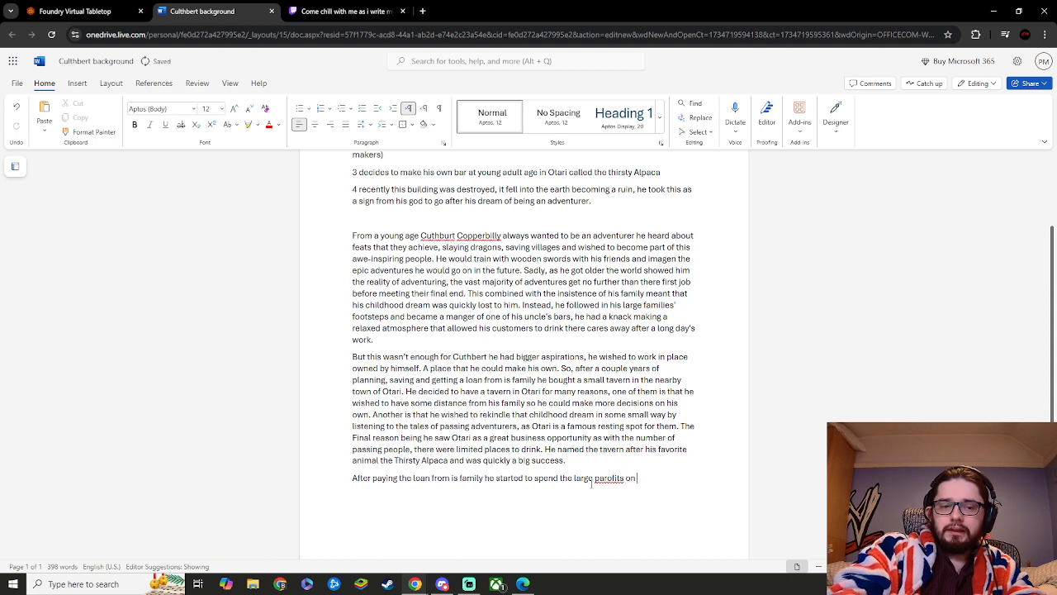
{"action": "type", "text": " cxpandi"}
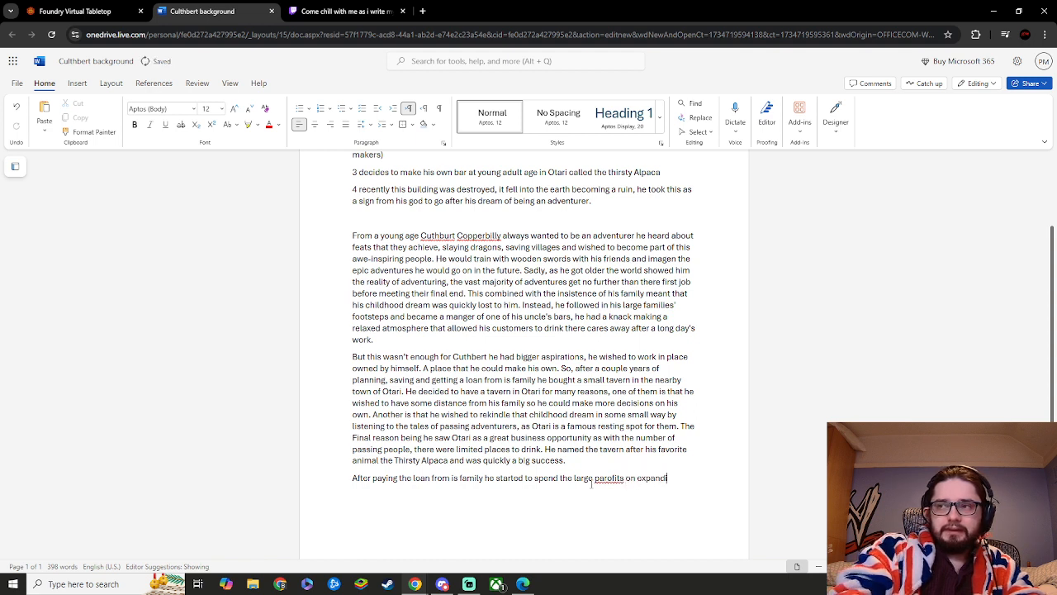
{"action": "type", "text": "ng"}
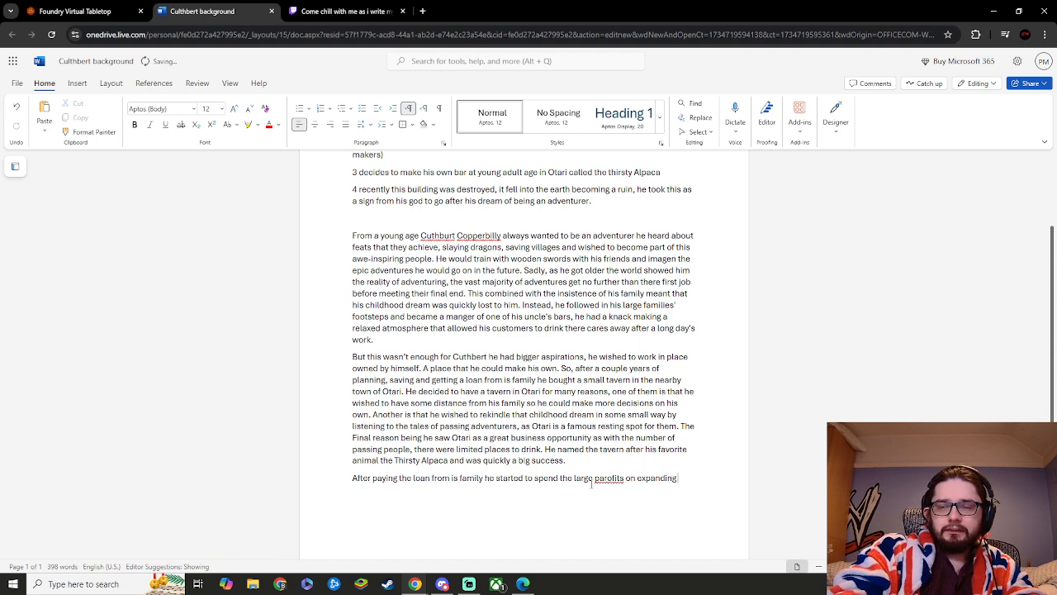
{"action": "type", "text": " his small"}
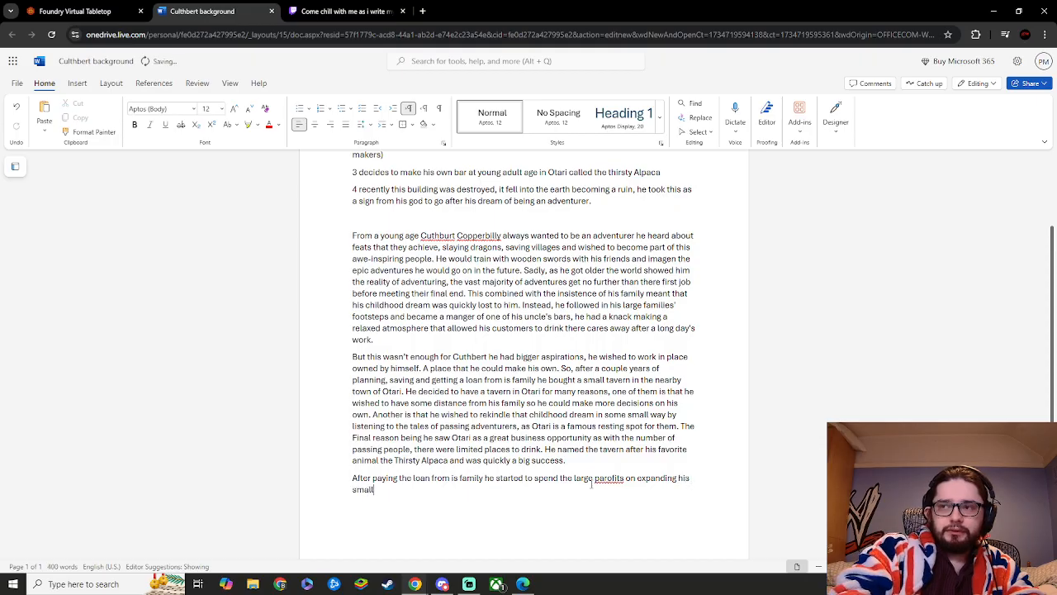
{"action": "type", "text": "tavern"}
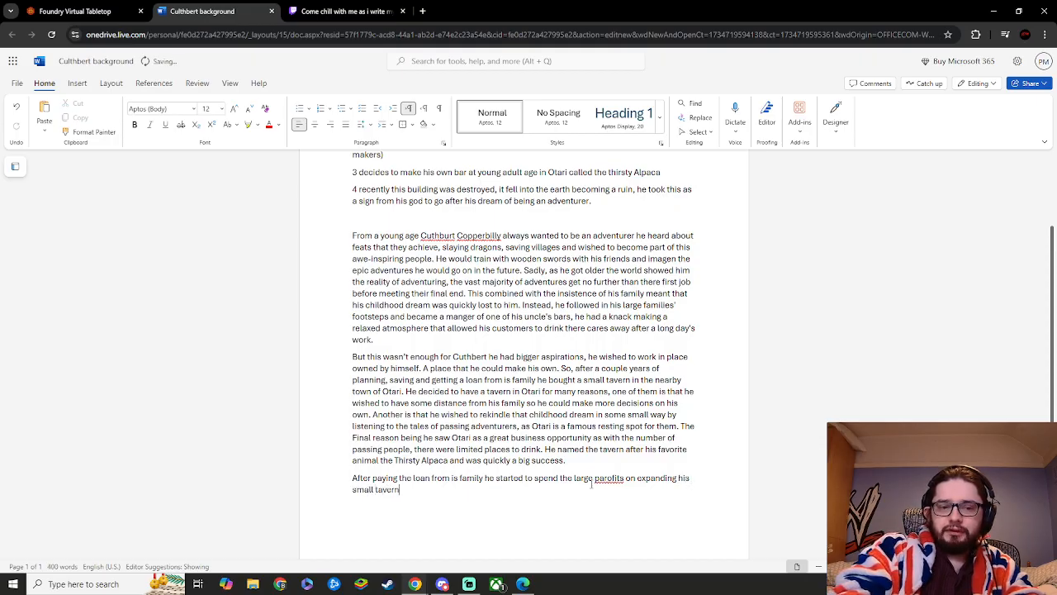
{"action": "type", "text": " into the"}
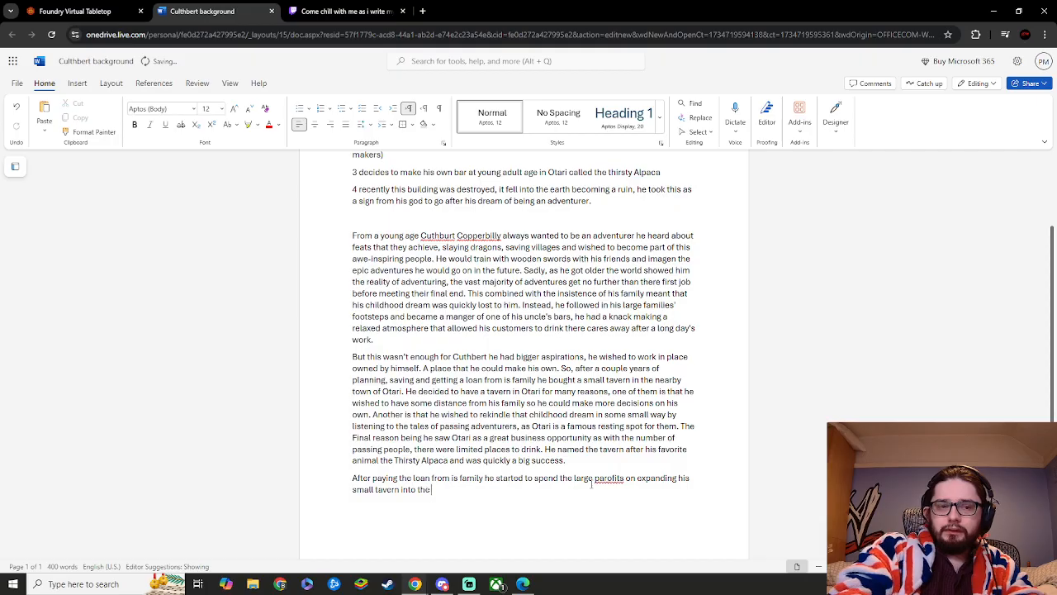
{"action": "type", "text": " largst"}
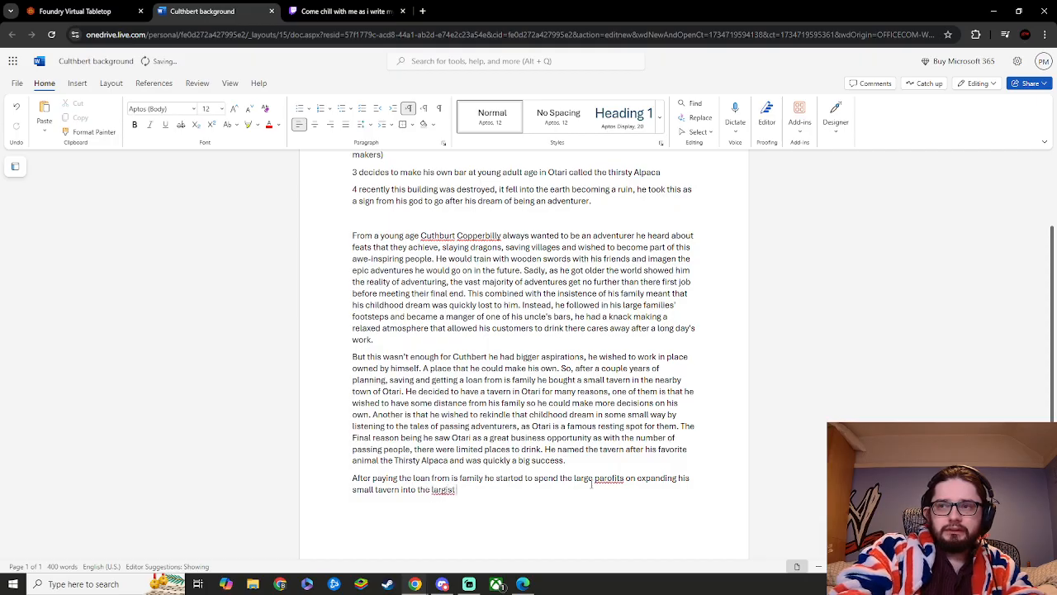
{"action": "type", "text": " one"}
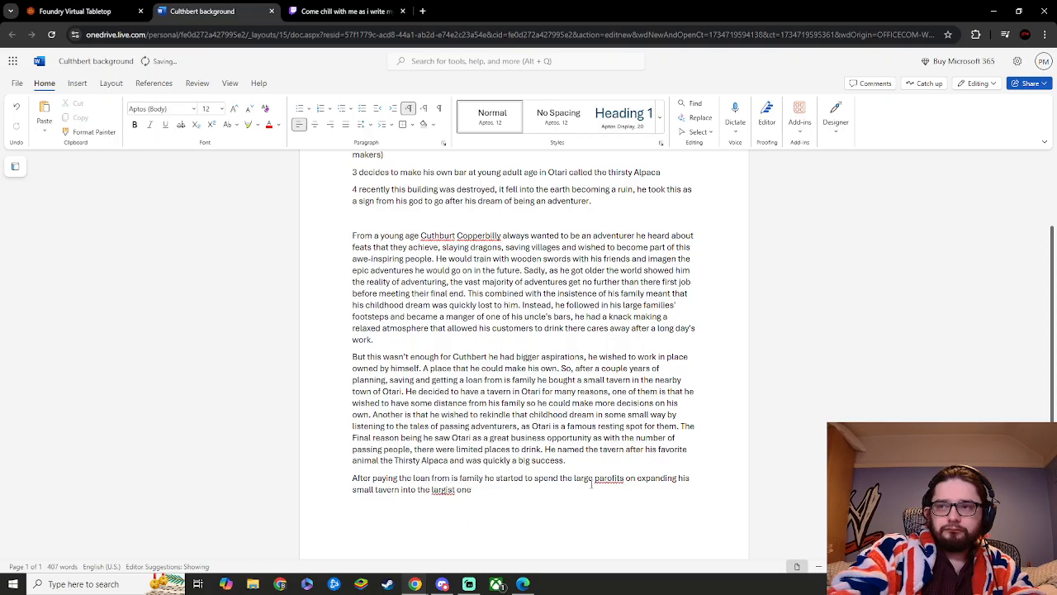
- Correct the two misspelled words in the last paragraph to "profits" and "largest" using the spelling suggestions
{"action": "left_click", "coordinate": [607, 479]}
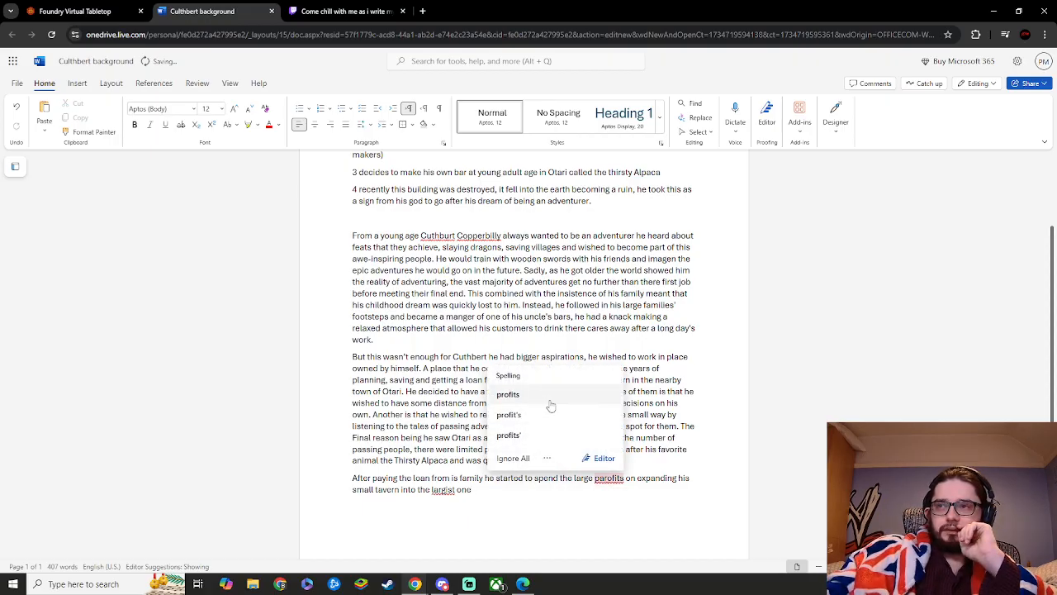
{"action": "left_click", "coordinate": [550, 403]}
{"action": "left_click", "coordinate": [444, 491]}
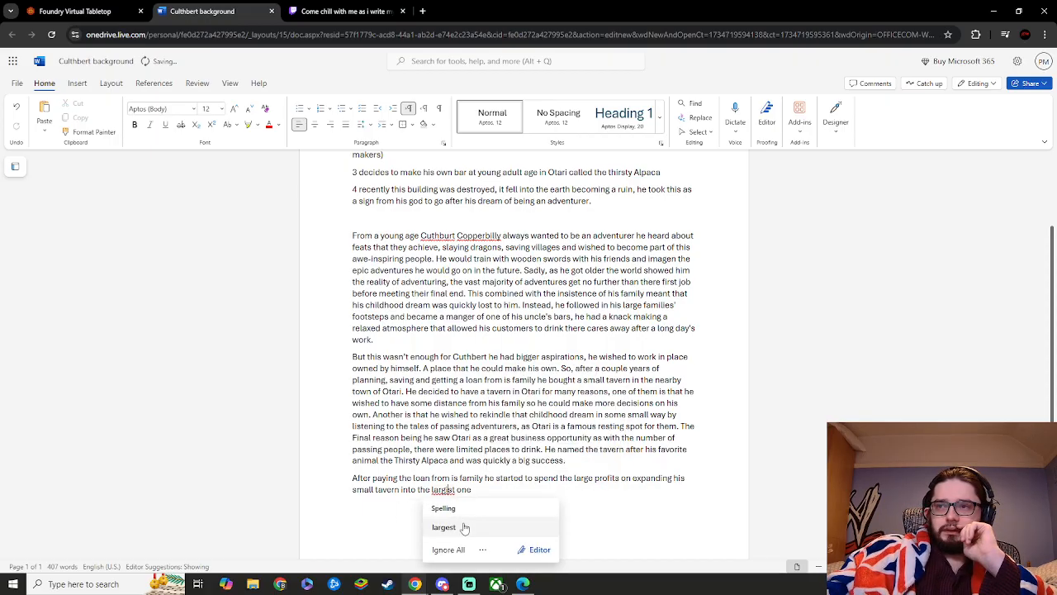
{"action": "left_click", "coordinate": [465, 529]}
- End the sentence after "largest one" with "in the town." and insert "off" after "After paying"
{"action": "left_click", "coordinate": [474, 492]}
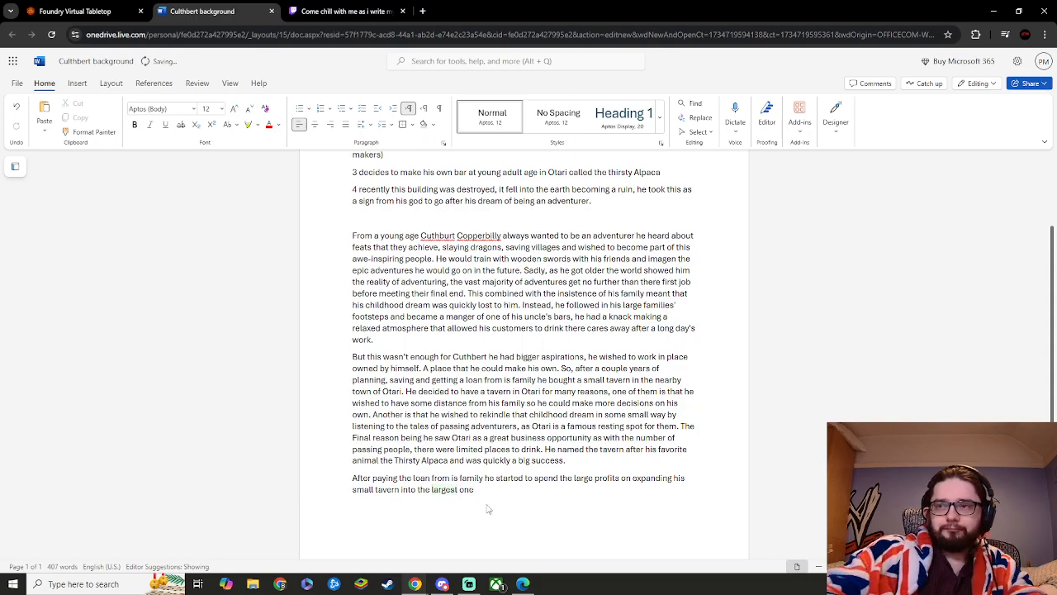
{"action": "type", "text": "in te"}
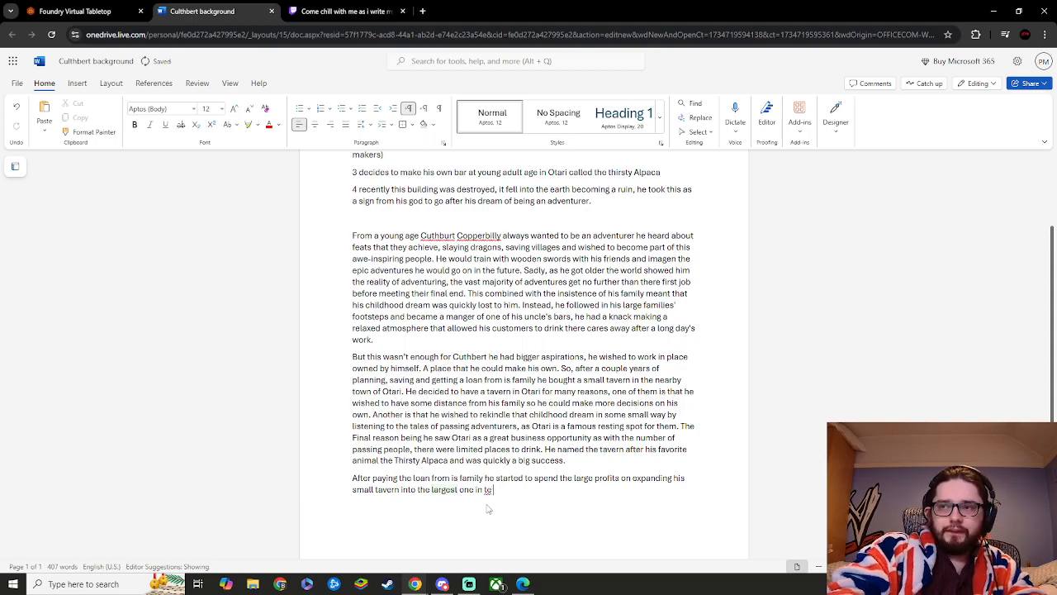
{"action": "key", "text": "BackSpace"}
{"action": "type", "text": "he to"}
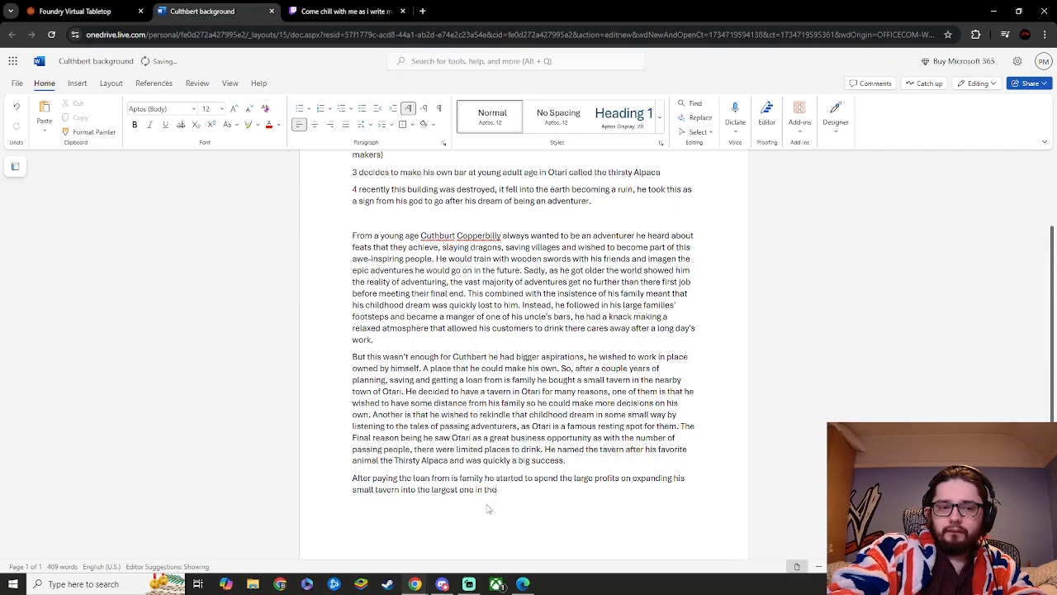
{"action": "type", "text": "wn"}
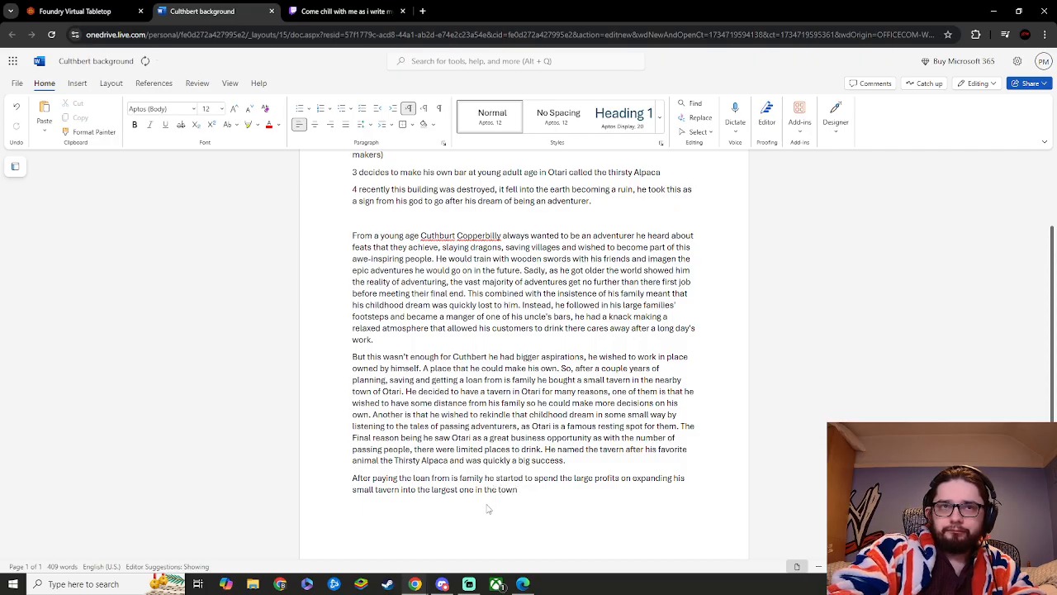
{"action": "type", "text": "."}
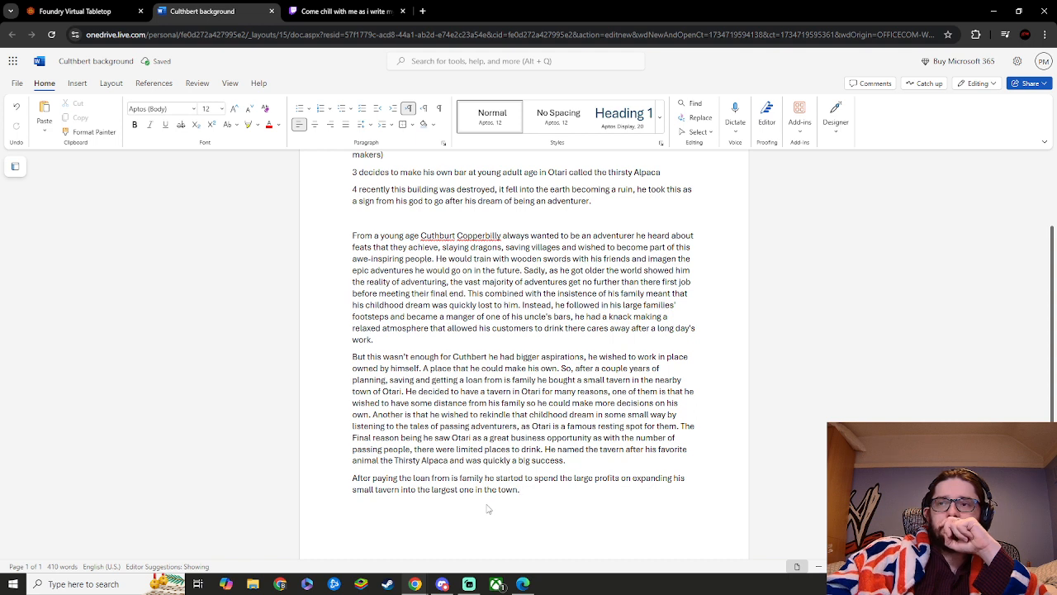
{"action": "left_click", "coordinate": [401, 480]}
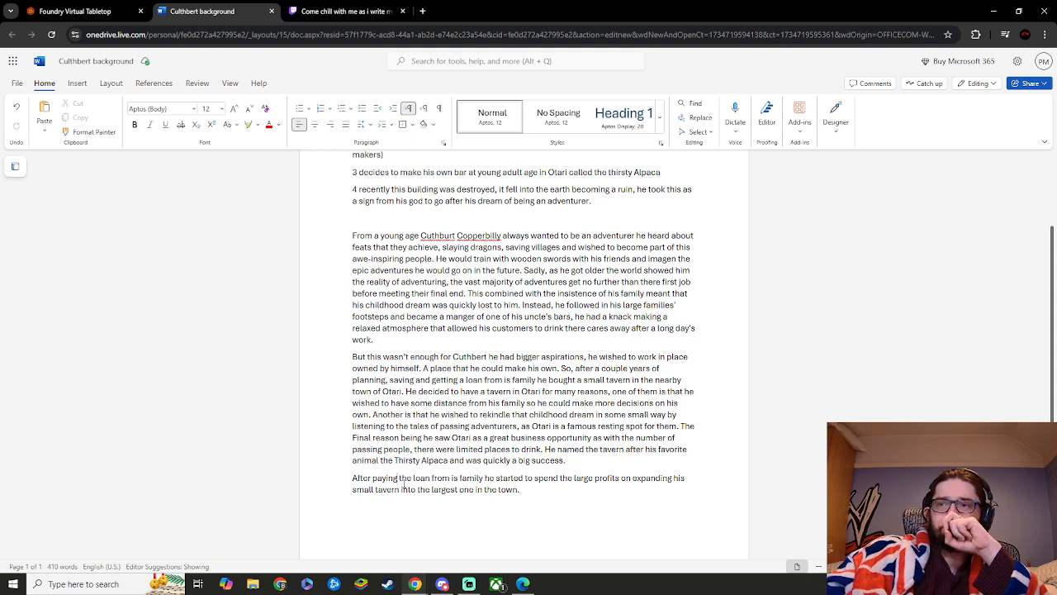
{"action": "type", "text": "off"}
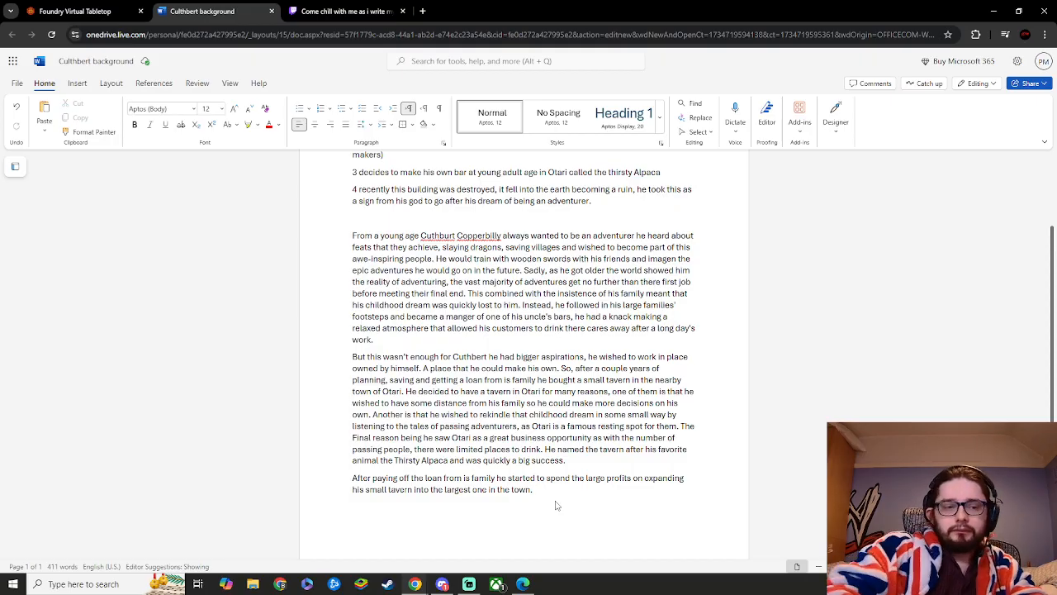
- Start a new sentence at the end of the last paragraph with "With hundreads of people paying a vist a month"
{"action": "type", "text": "W"}
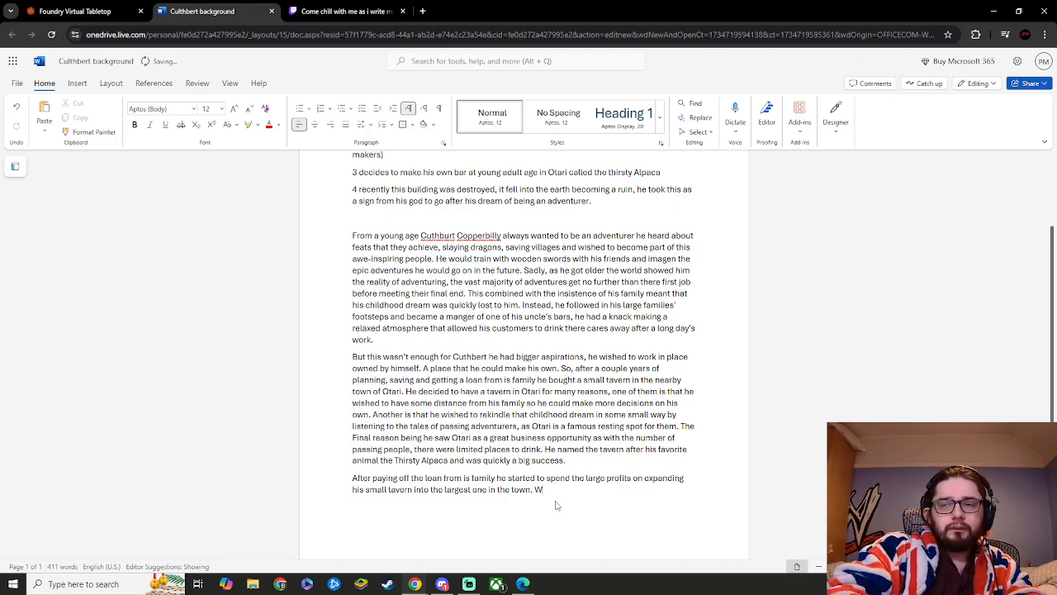
{"action": "type", "text": "ith hu"}
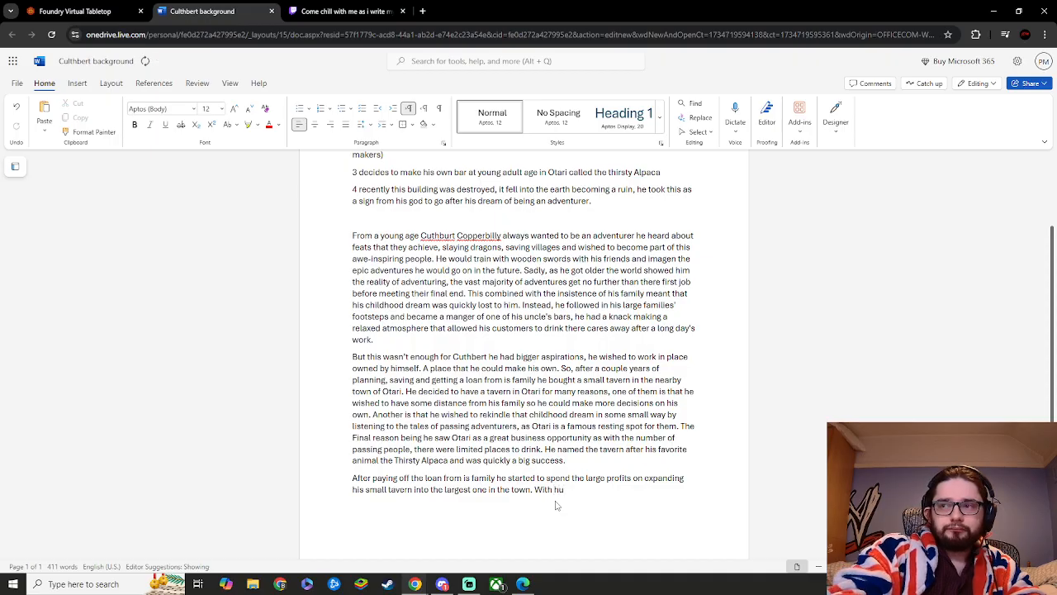
{"action": "type", "text": "undrad"}
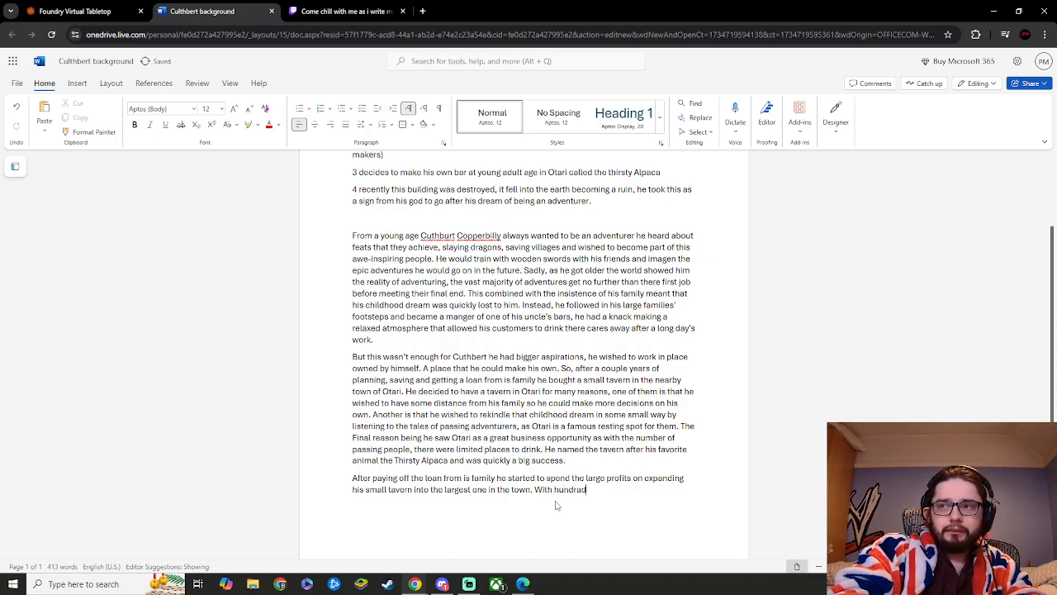
{"action": "key", "text": "BackSpace"}
{"action": "type", "text": "ead"}
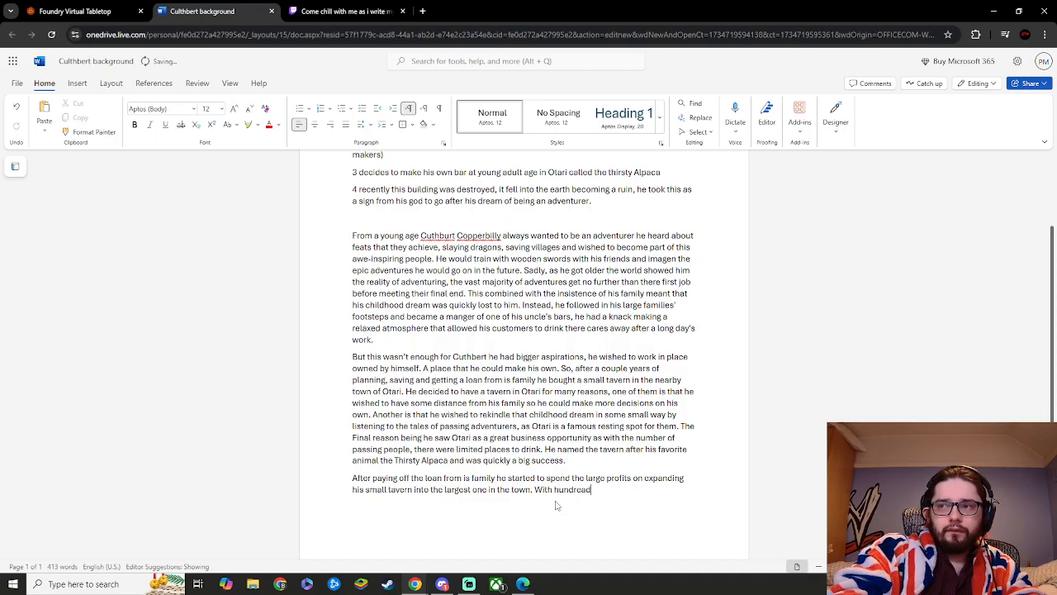
{"action": "type", "text": "s of pe"}
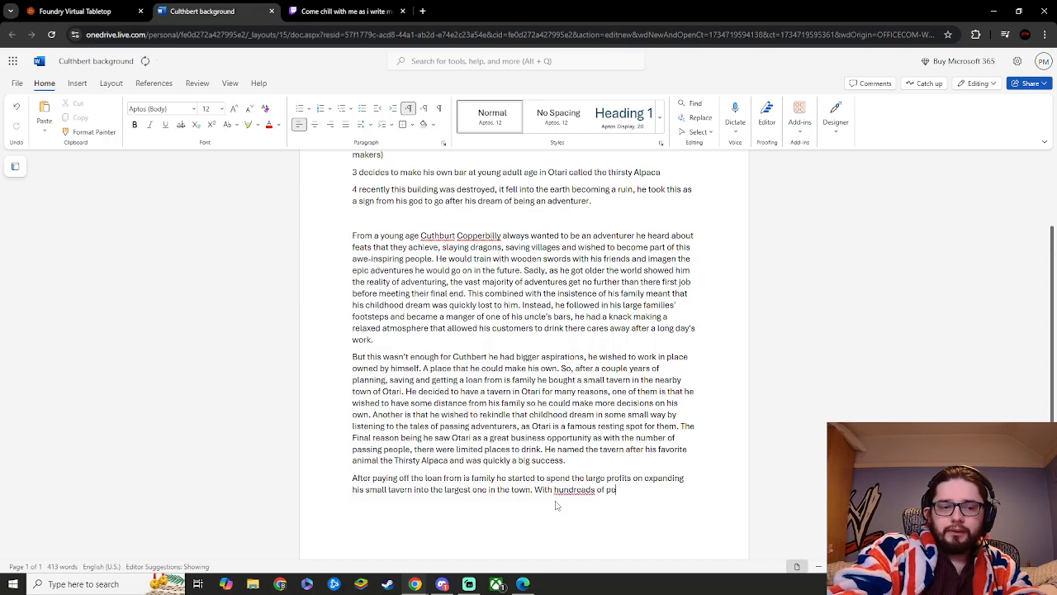
{"action": "type", "text": "ople paying a v"}
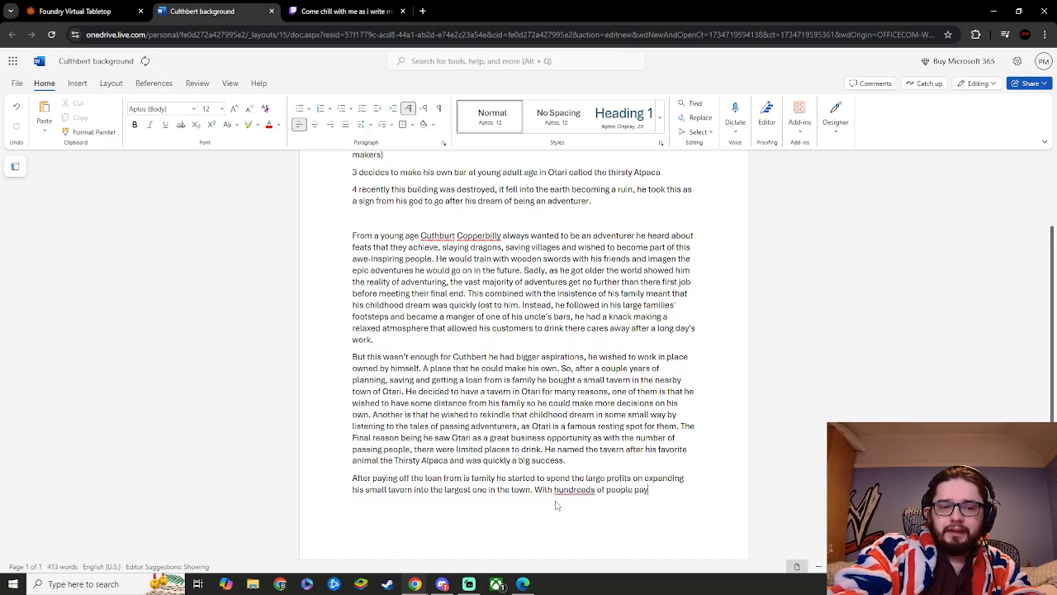
{"action": "type", "text": "t a mont"}
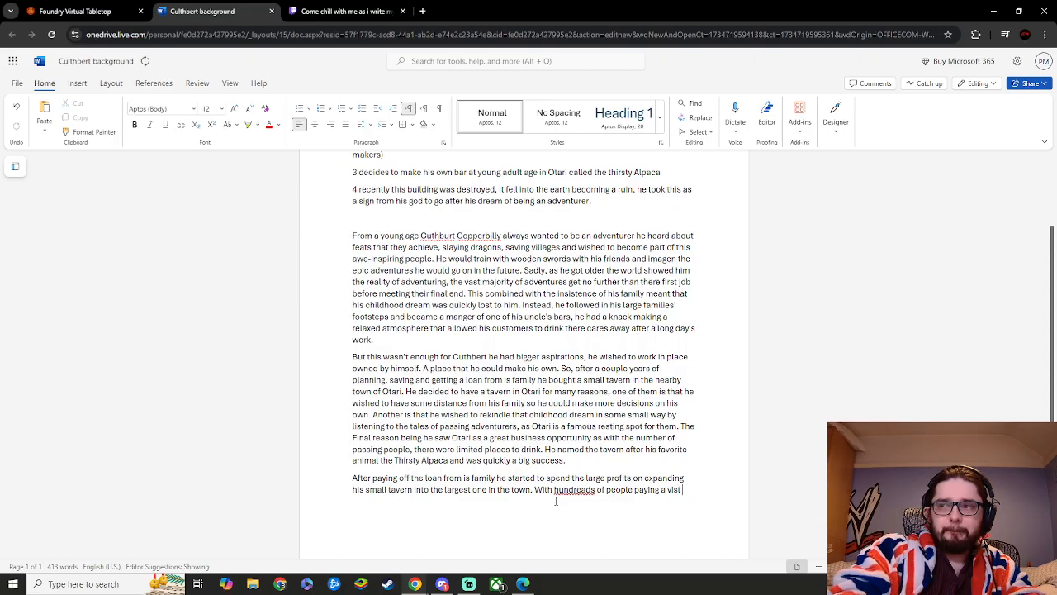
{"action": "type", "text": "h"}
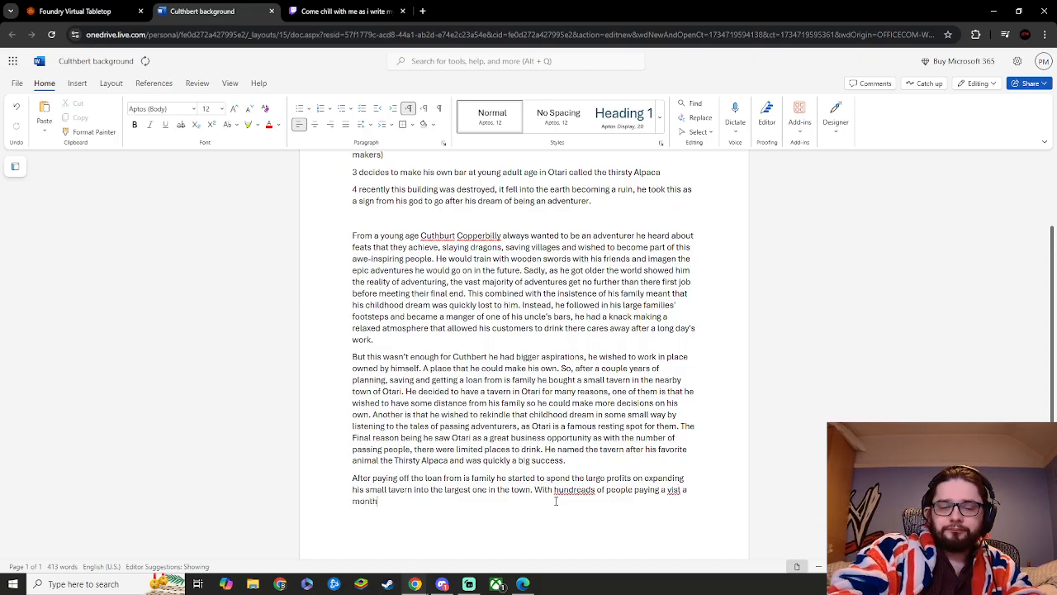
- Continue the sentence after "a month" with ", he got to learn about many tales"
{"action": "type", "text": ", he g"}
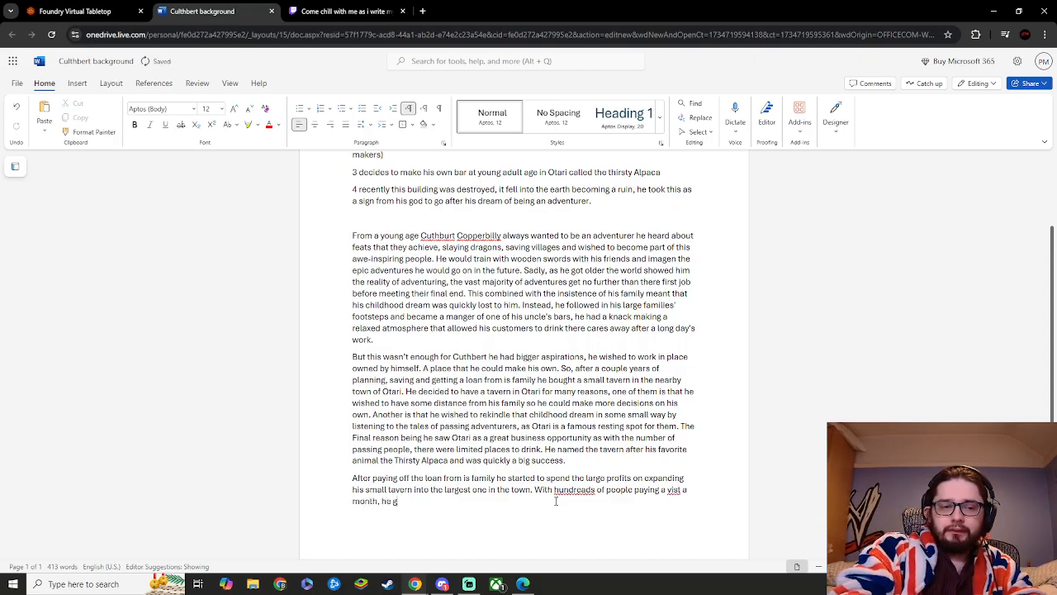
{"action": "type", "text": "ot to lear"}
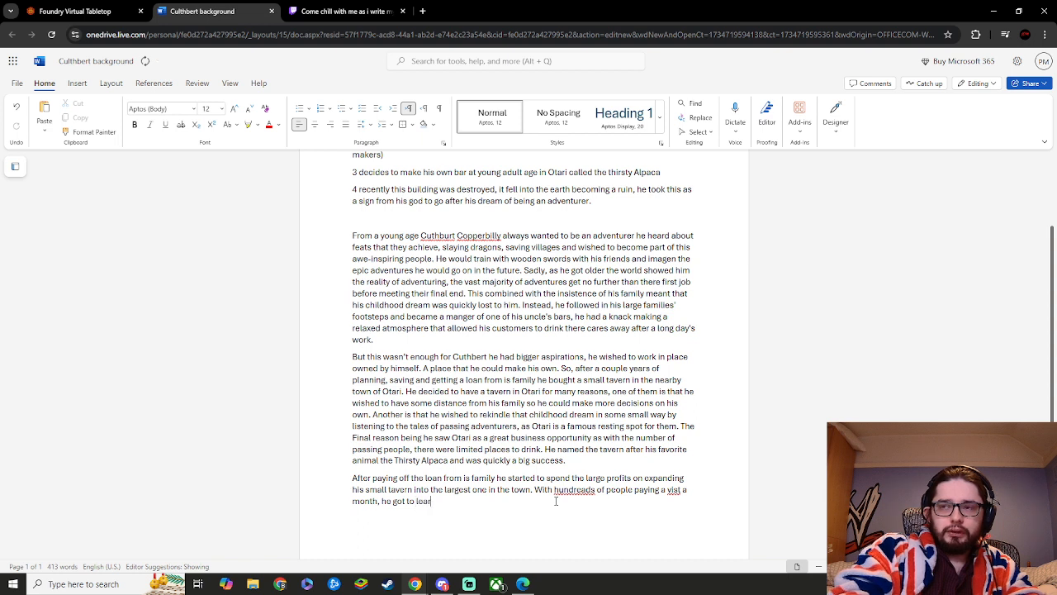
{"action": "type", "text": "n about "}
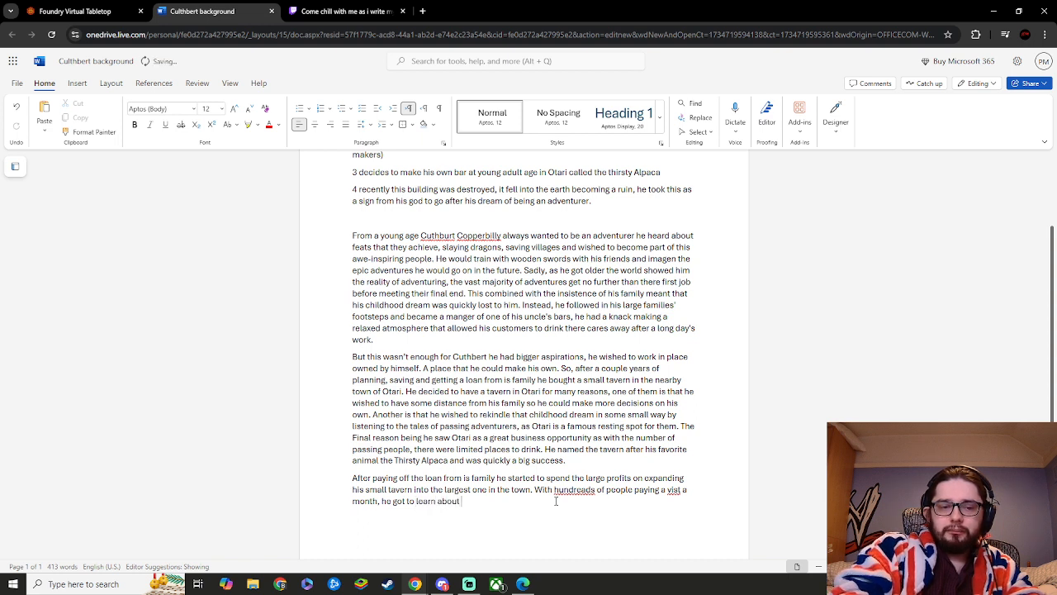
{"action": "type", "text": "many "}
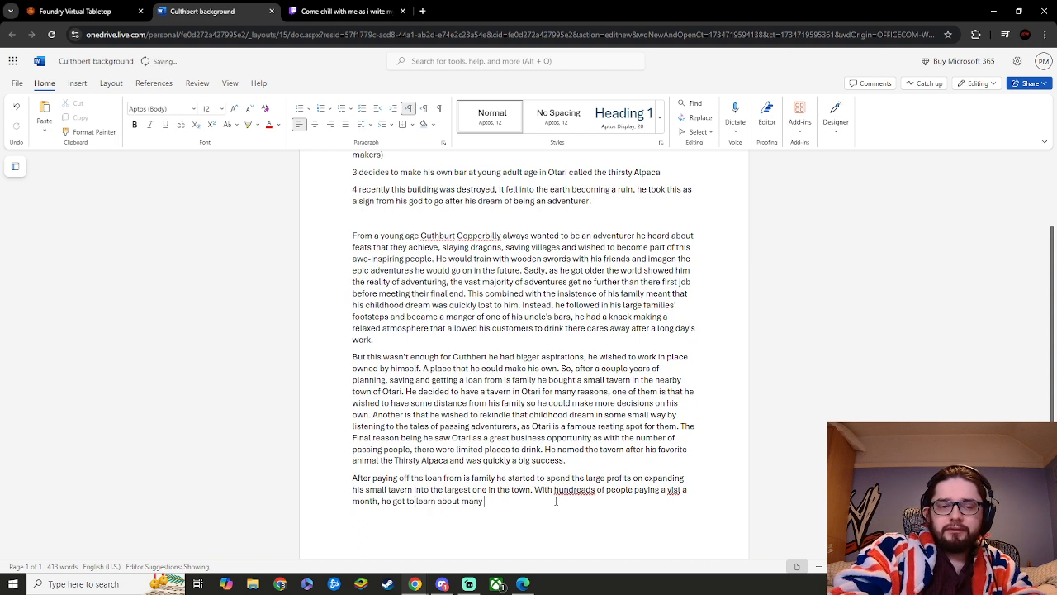
{"action": "type", "text": "tales"}
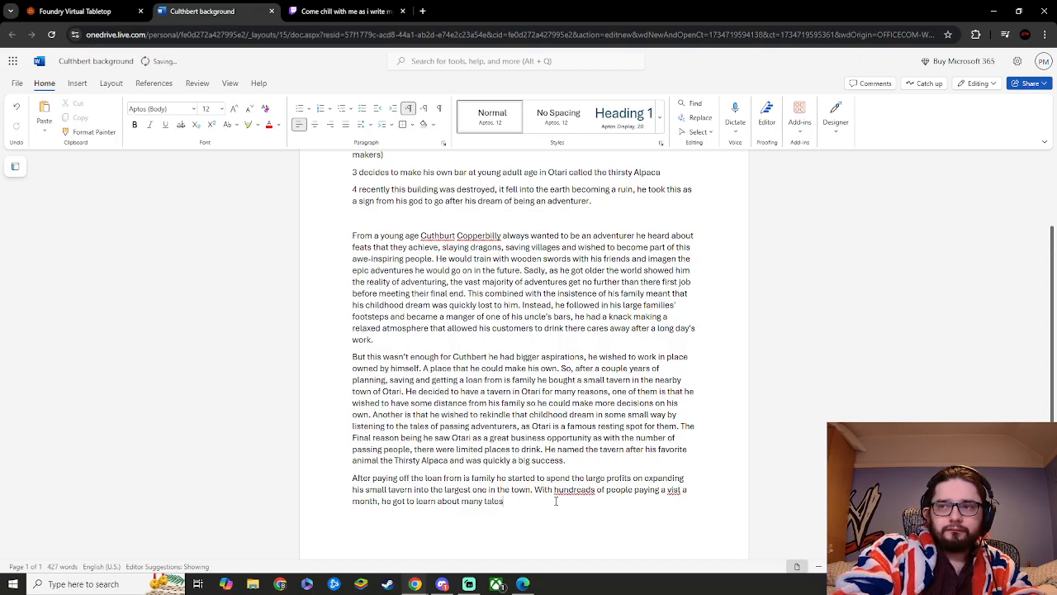
- Replace the word "tales" at the end of the sentence with "deat of heroism"
{"action": "key", "text": "BackSpace"}
{"action": "key", "text": "BackSpace"}
{"action": "key", "text": "BackSpace"}
{"action": "key", "text": "BackSpace"}
{"action": "key", "text": "BackSpace"}
{"action": "type", "text": "ceal of"}
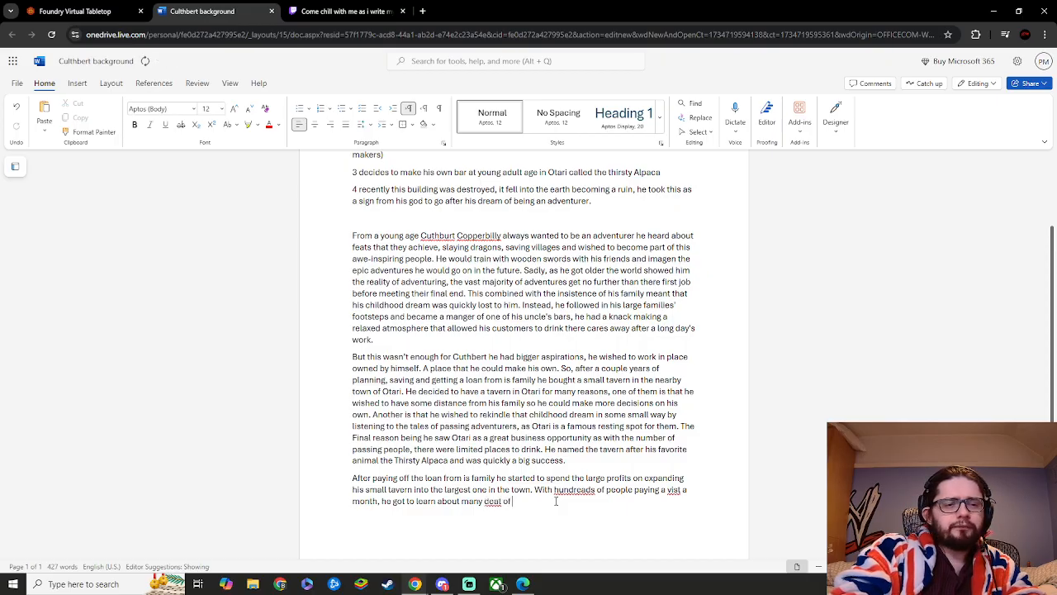
{"action": "type", "text": " her"}
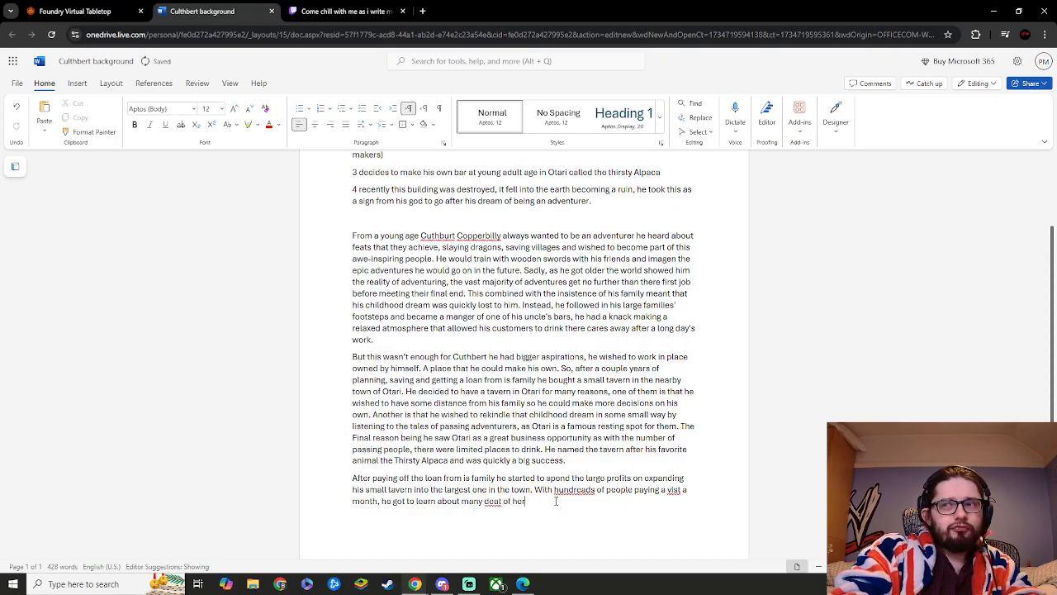
{"action": "type", "text": "oism"}
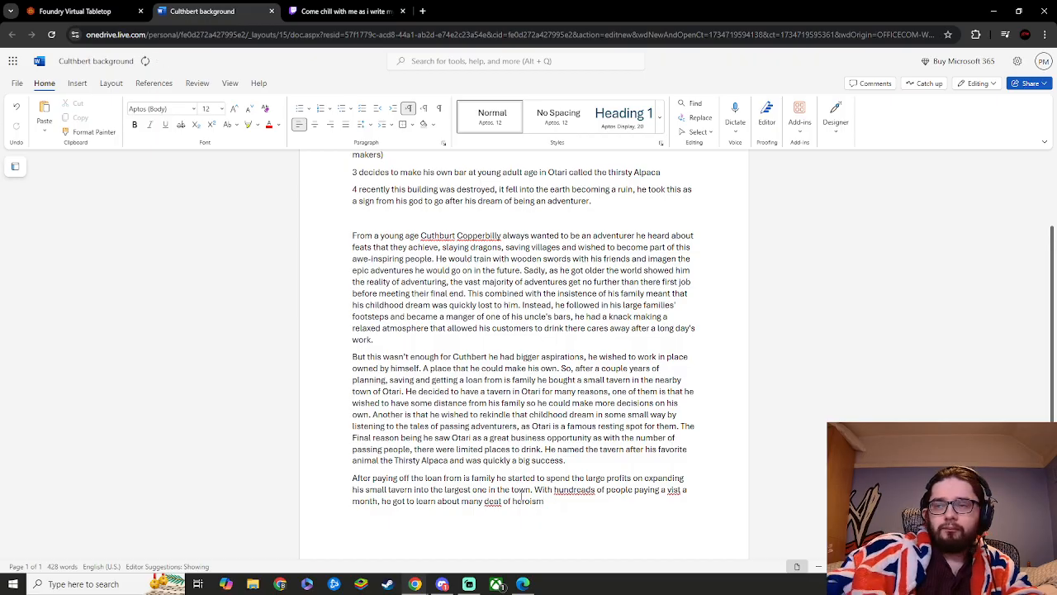
- Replace the misspelled "deat" before "of heroism" with "feats"
{"action": "left_click", "coordinate": [491, 501]}
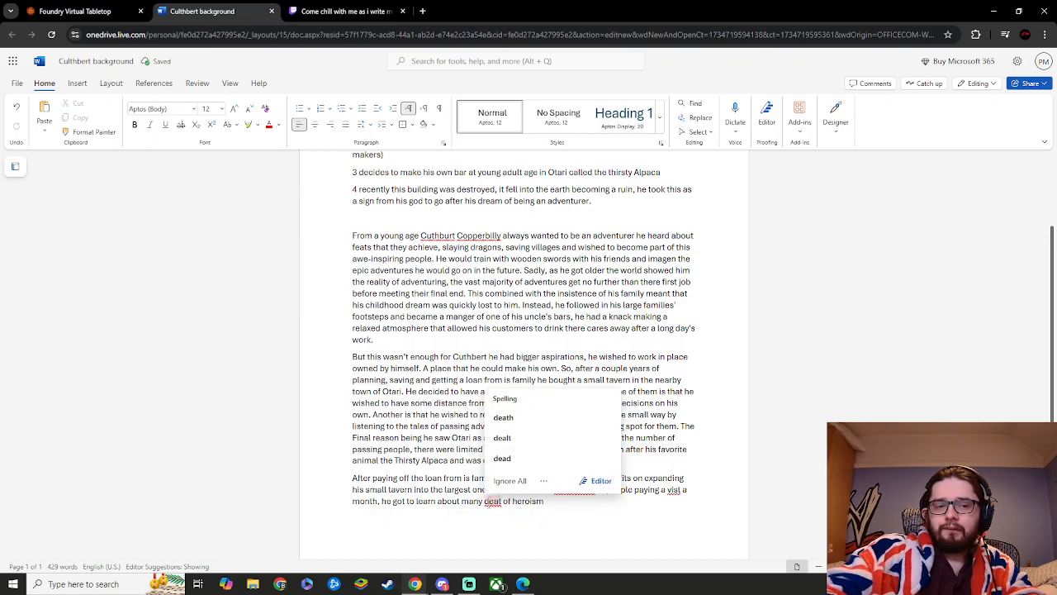
{"action": "key", "text": "BackSpace"}
{"action": "type", "text": "fit"}
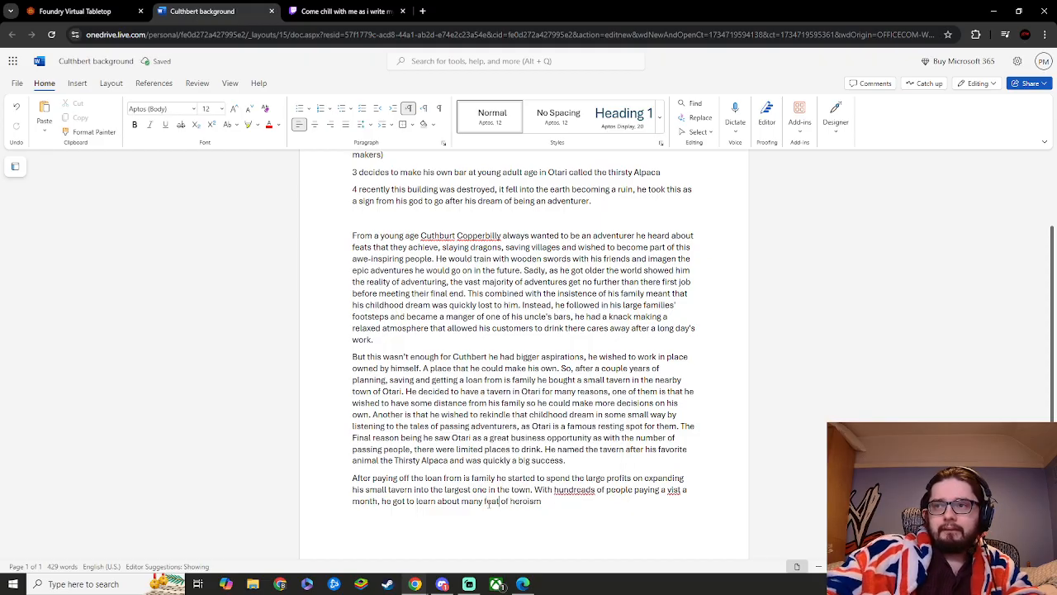
{"action": "type", "text": "s"}
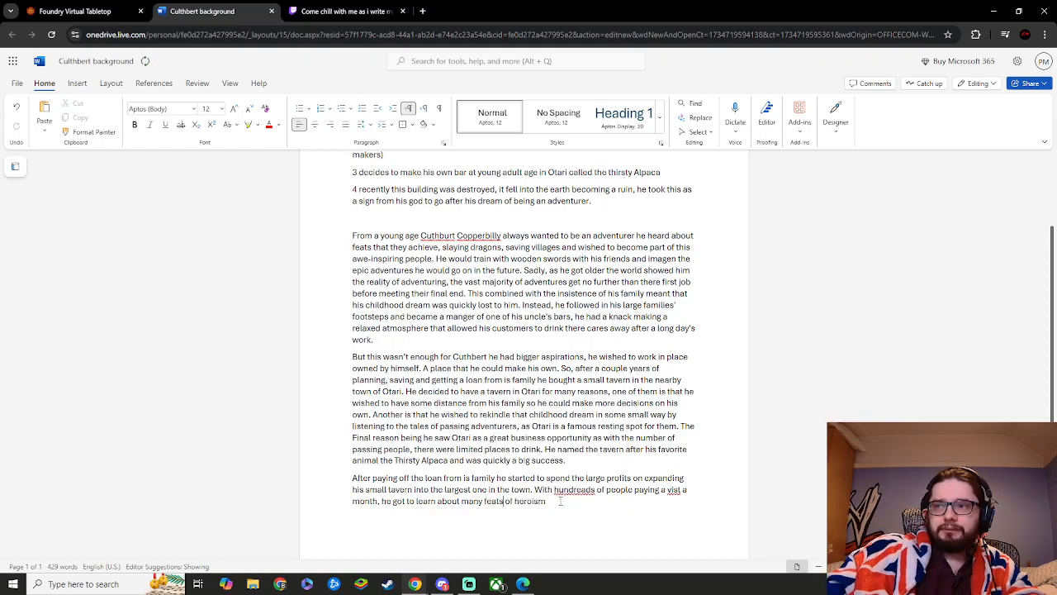
- Correct the two misspelled words in the last paragraph to "hundreds" and "visit" using the spelling suggestions
{"action": "left_click", "coordinate": [574, 490]}
{"action": "left_click", "coordinate": [502, 408]}
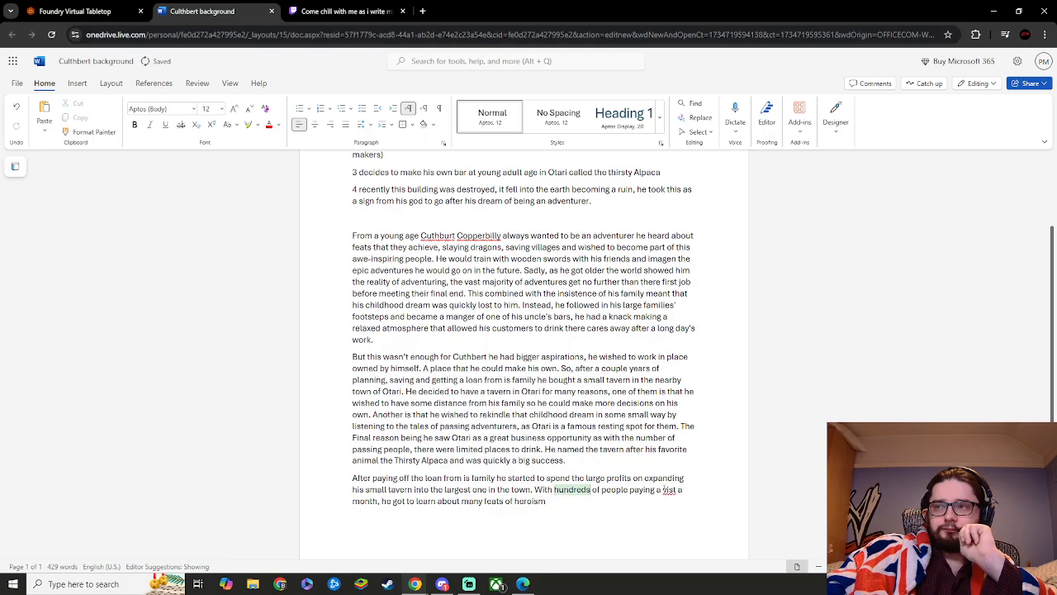
{"action": "left_click", "coordinate": [663, 490]}
{"action": "left_click", "coordinate": [586, 447]}
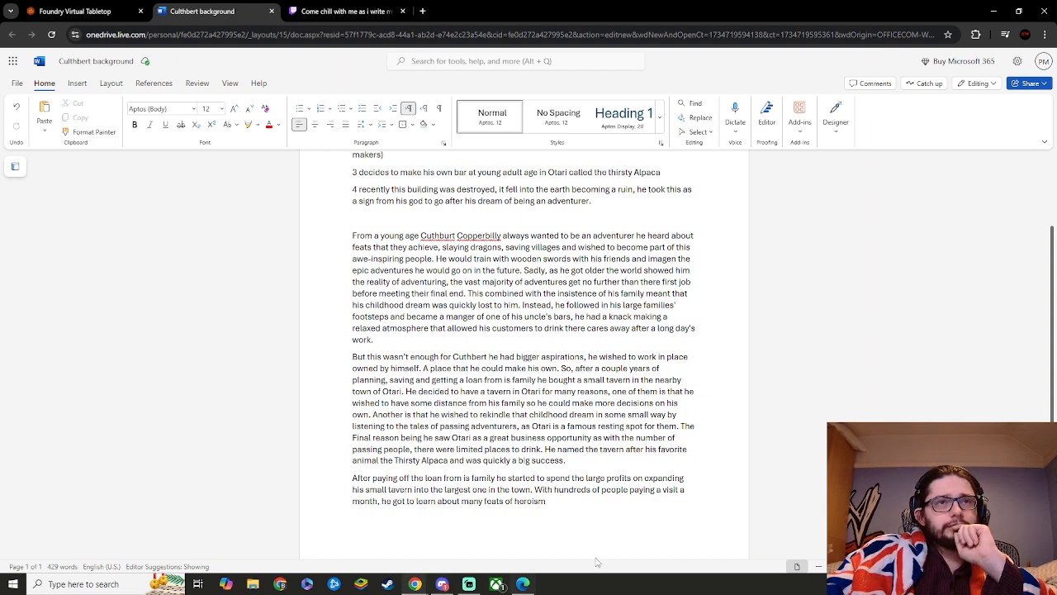
- Add "wether" after "feats of heroism" and correct it to "whether" with the spelling suggestion
{"action": "left_click", "coordinate": [566, 508]}
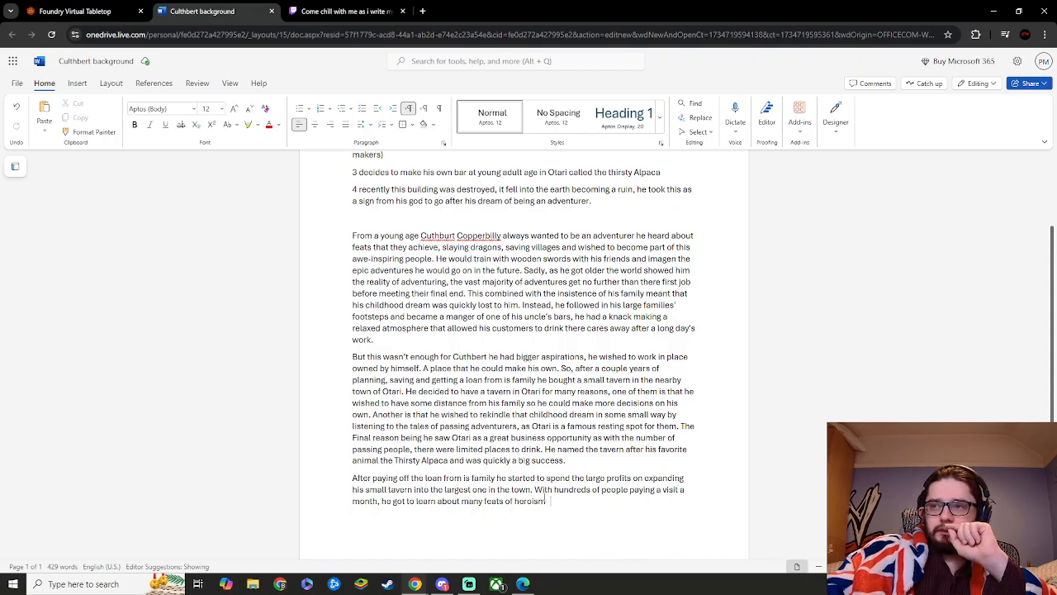
{"action": "type", "text": "w"}
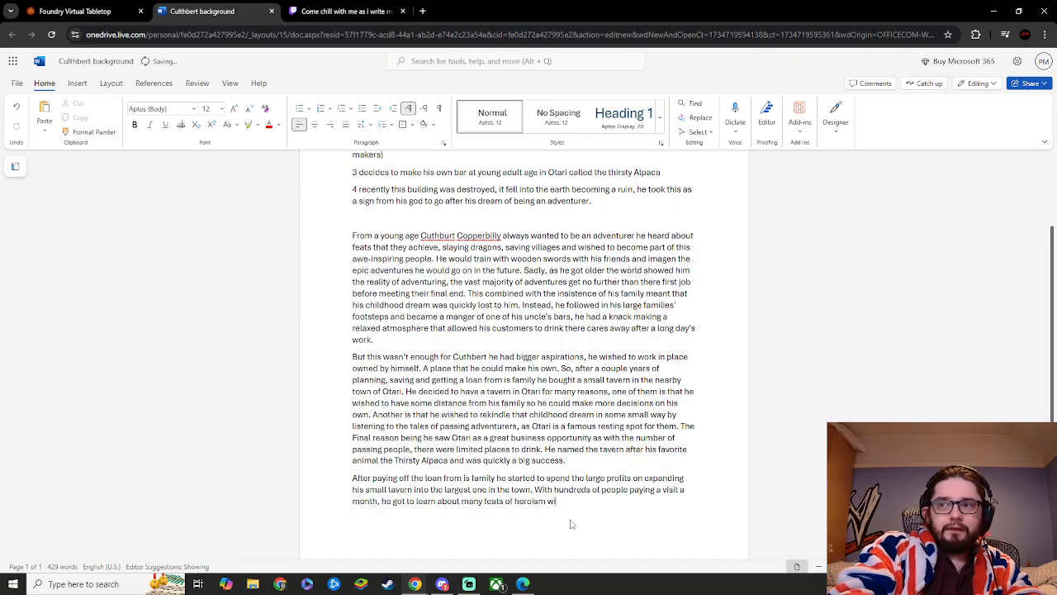
{"action": "type", "text": "ether"}
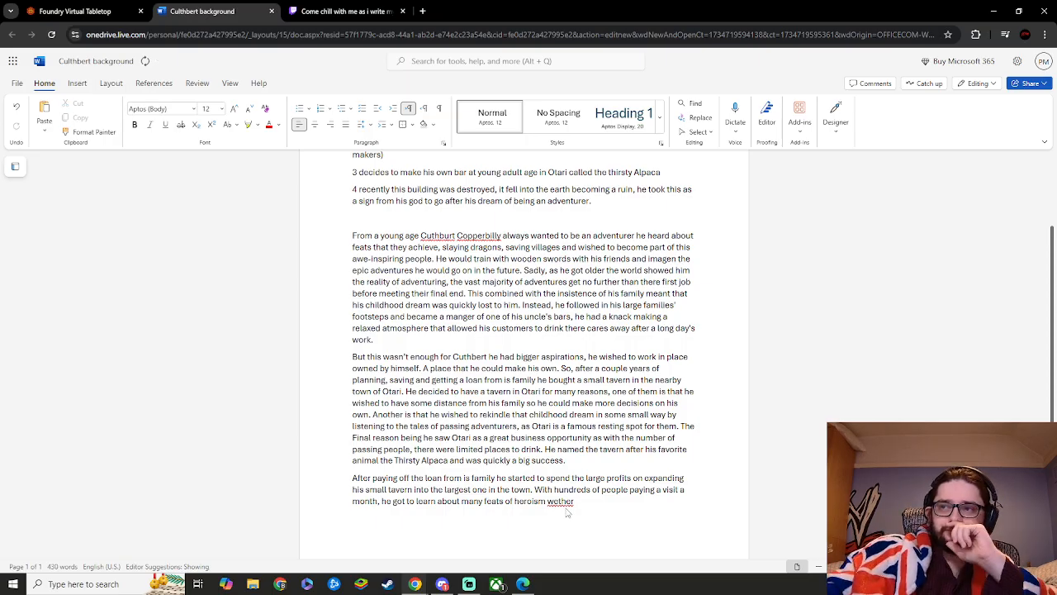
{"action": "left_click", "coordinate": [561, 502]}
{"action": "left_click", "coordinate": [511, 438]}
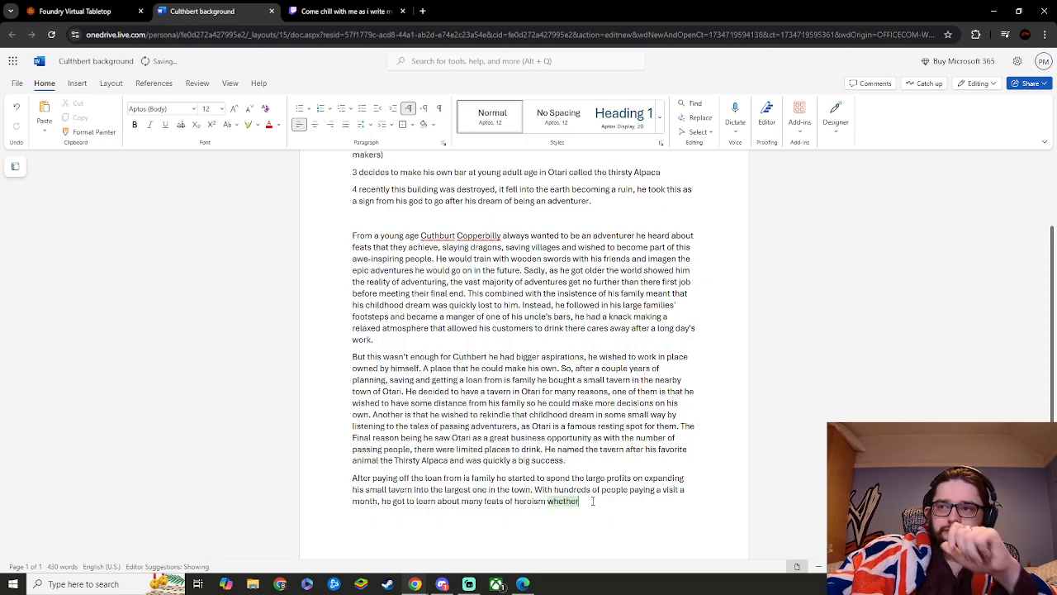
- Continue the sentence after "whether" with "anyone of them was true"
{"action": "type", "text": "an"}
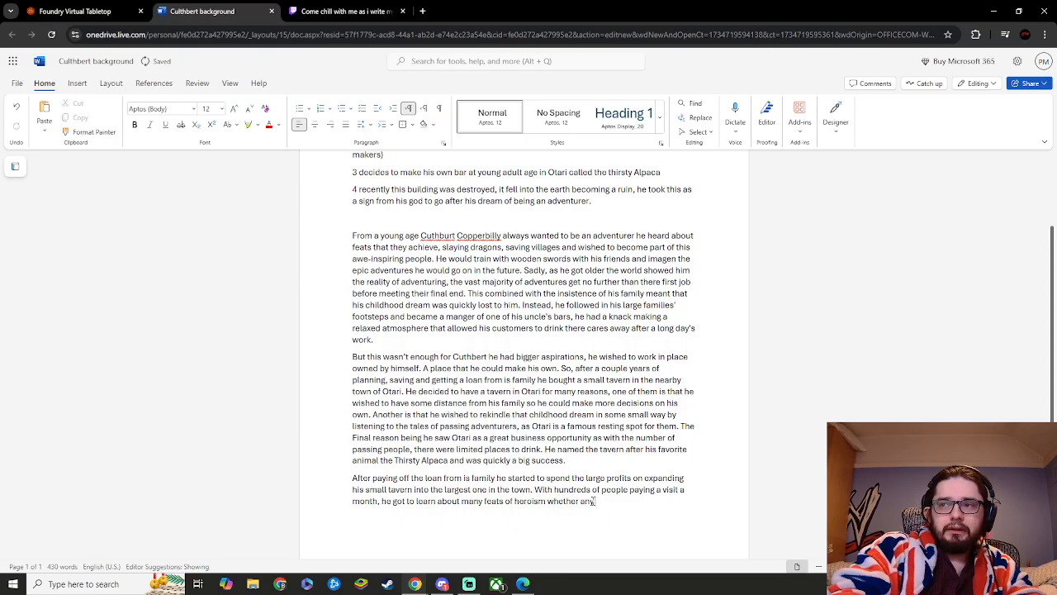
{"action": "type", "text": "yone of th"}
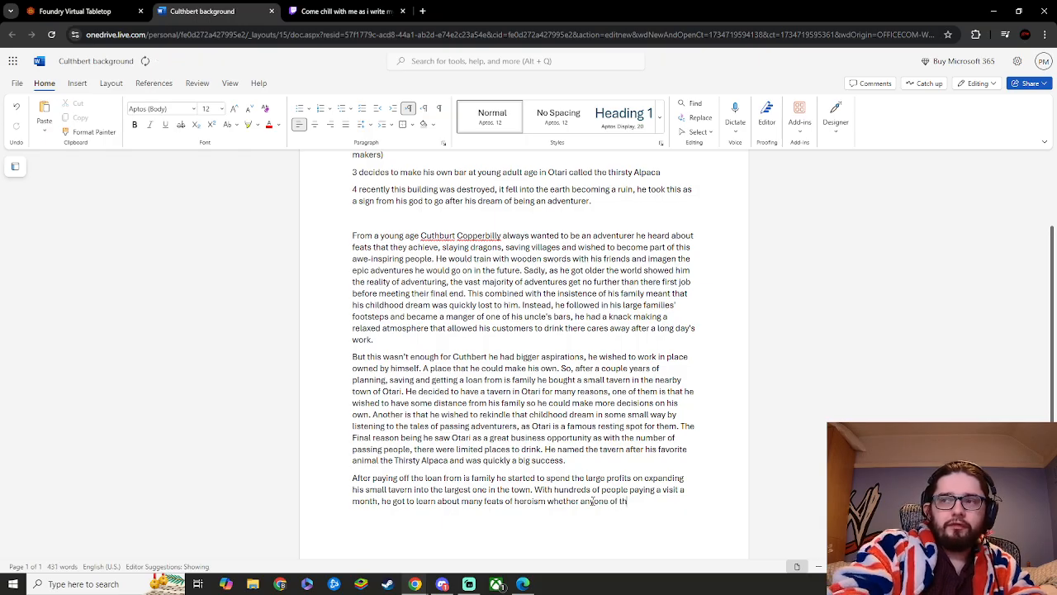
{"action": "type", "text": "em was truth"}
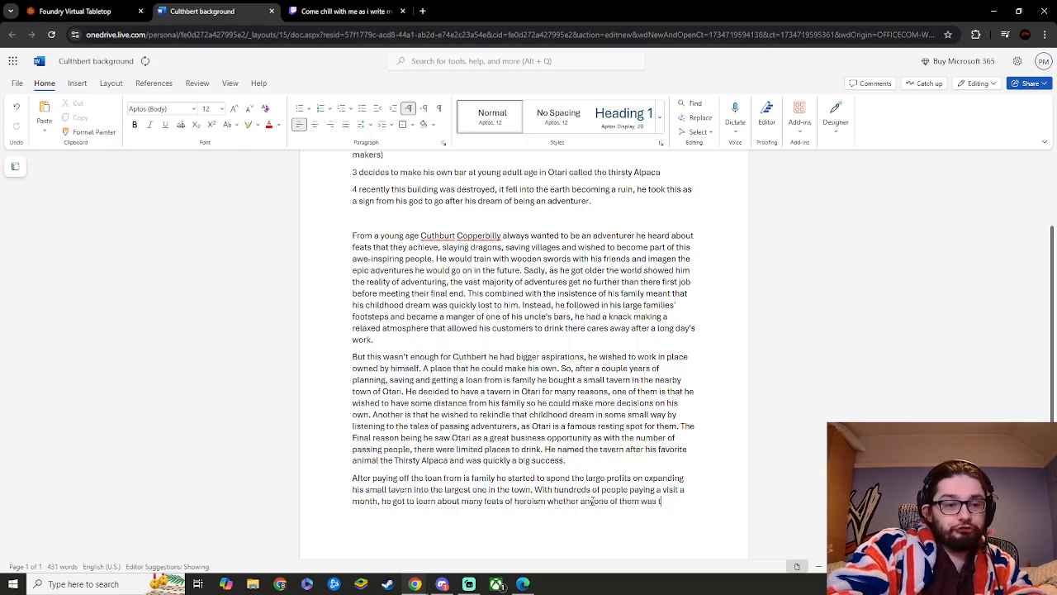
{"action": "key", "text": "BackSpace"}
{"action": "key", "text": "BackSpace"}
{"action": "key", "text": "BackSpace"}
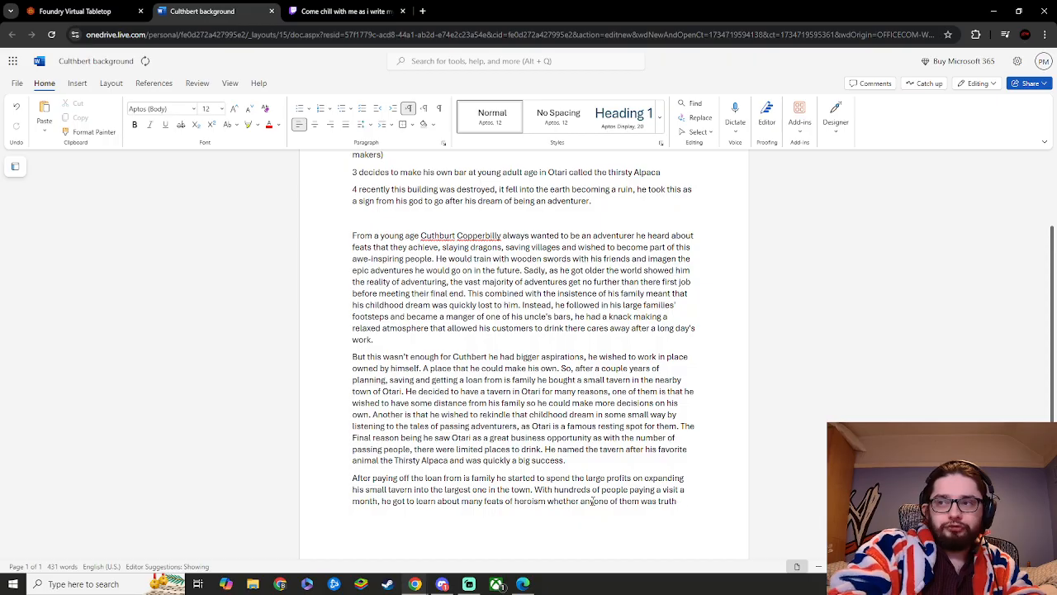
{"action": "type", "text": "u"}
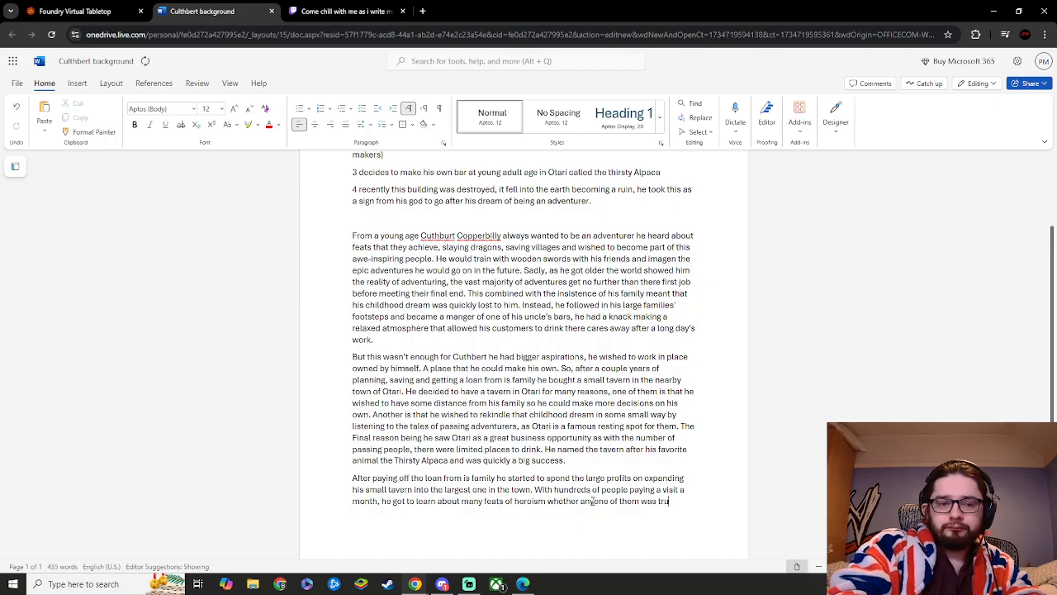
{"action": "type", "text": "e"}
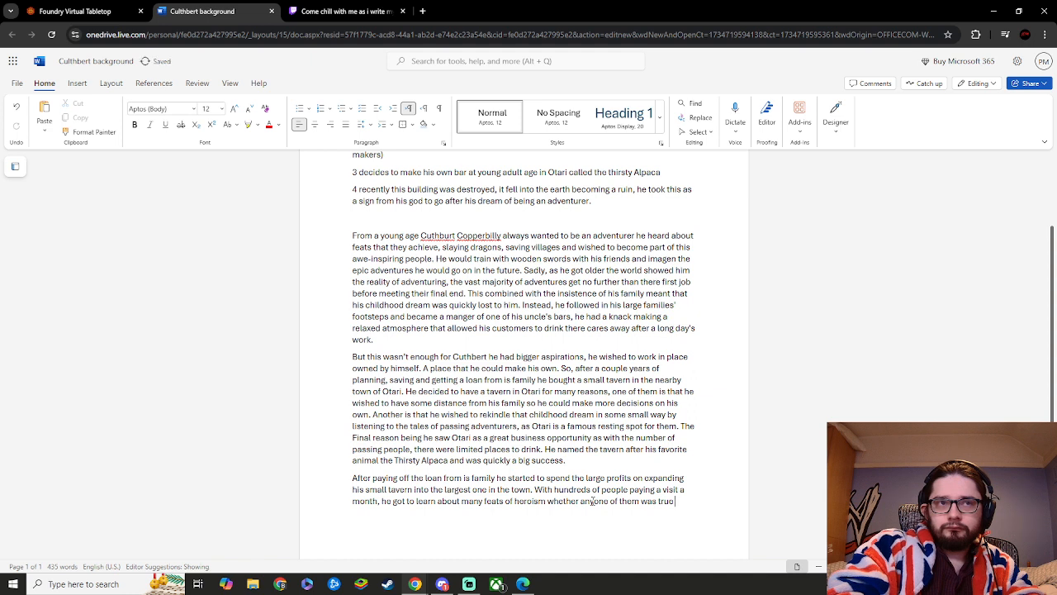
- End the sentence after "was true" with "only the storyteller knows."
{"action": "type", "text": " only the"}
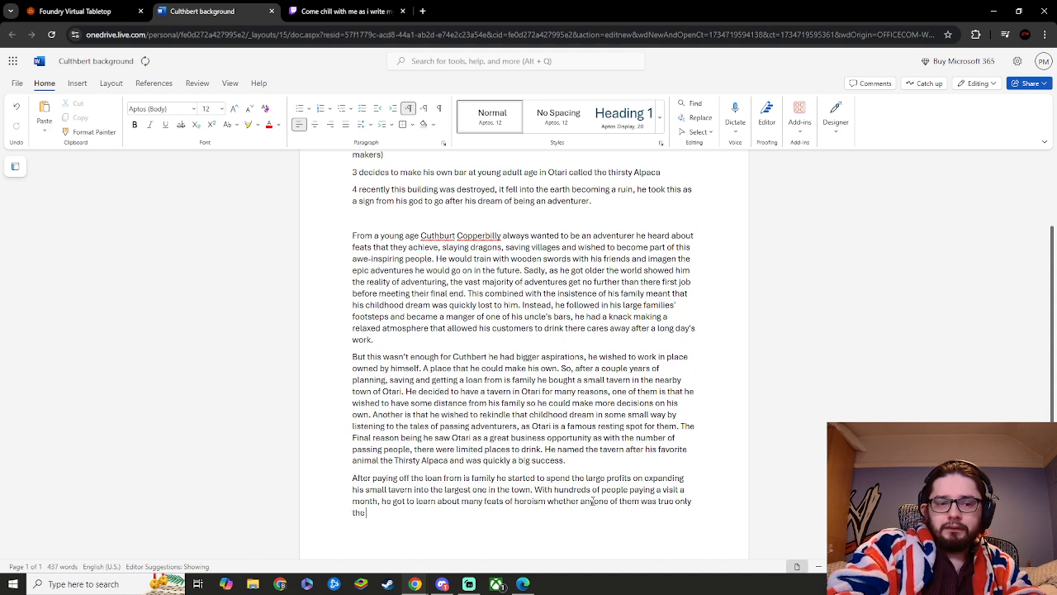
{"action": "type", "text": " storyte"}
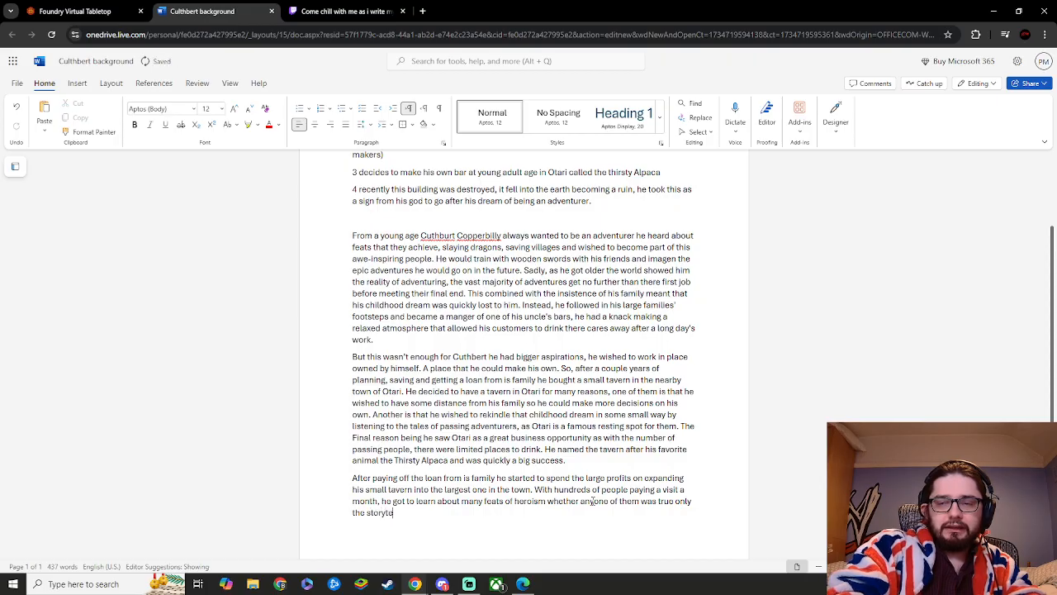
{"action": "type", "text": "ller k"}
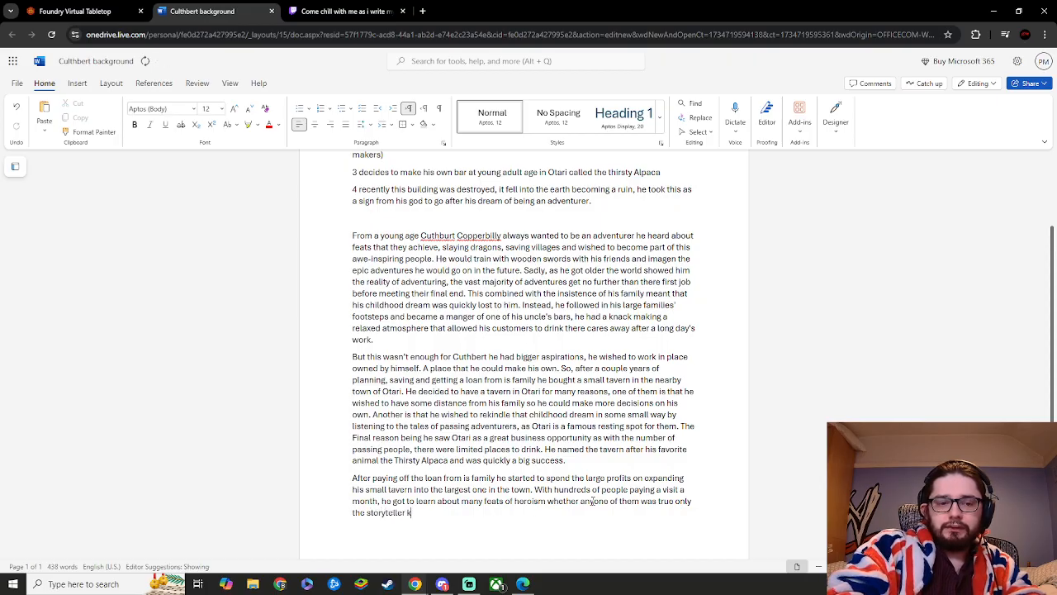
{"action": "type", "text": "nows."}
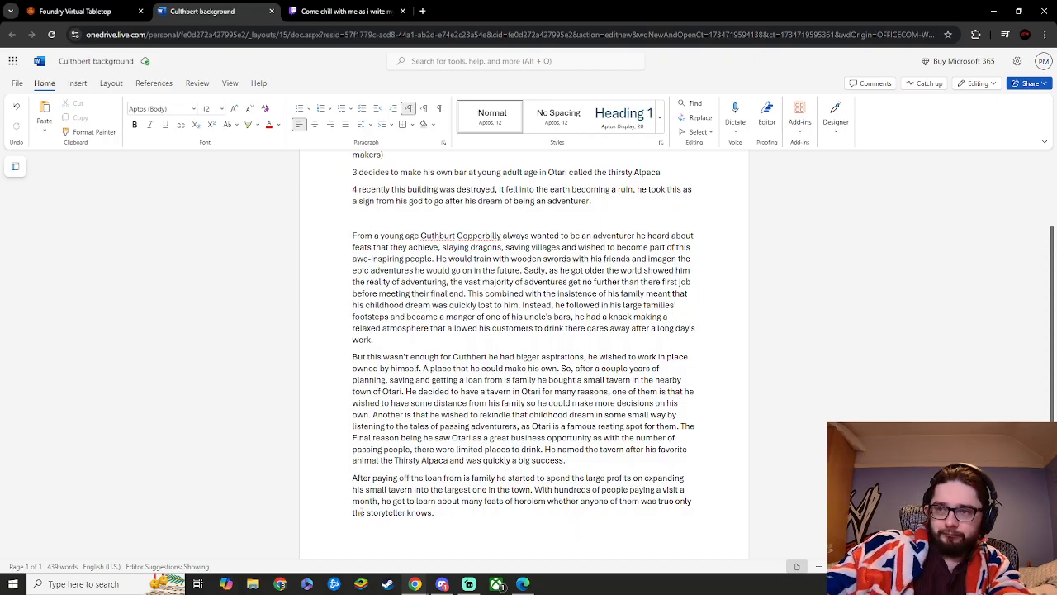
- Remove the comma after "month" in the last paragraph and add a comma after "feats of heroism"
{"action": "left_click", "coordinate": [380, 502]}
{"action": "key", "text": "BackSpace"}
{"action": "key", "text": "BackSpace"}
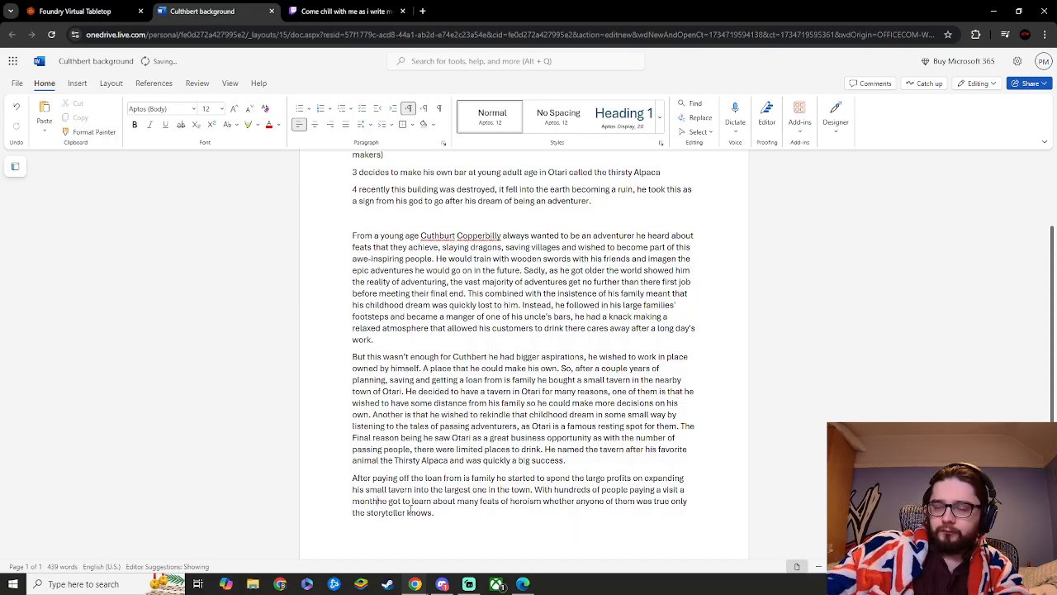
{"action": "left_click", "coordinate": [543, 501]}
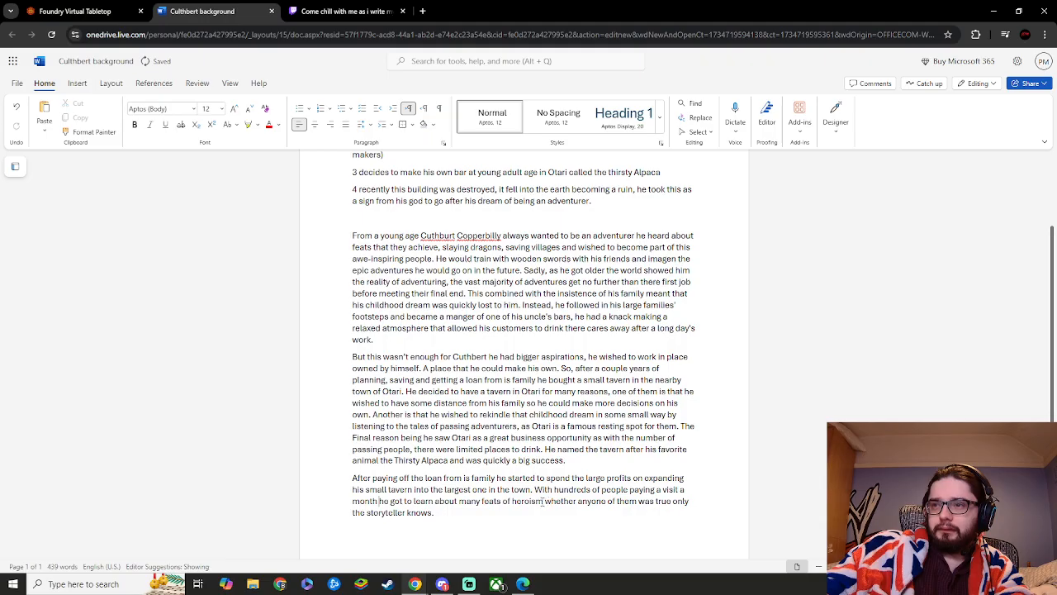
{"action": "type", "text": ","}
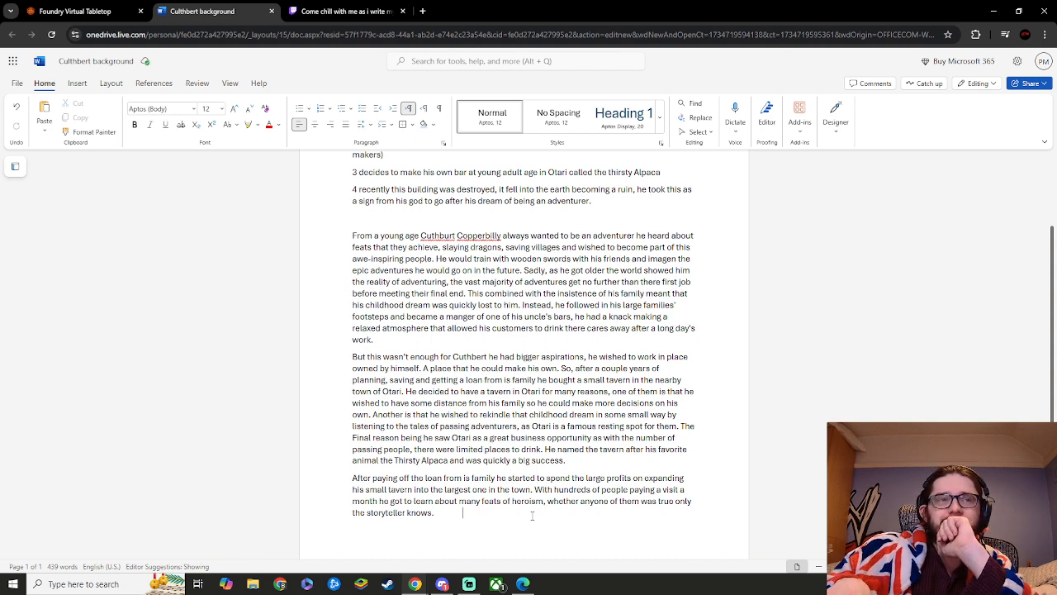
- Review the character outline and the written backstory, check the character sheet in Foundry Virtual Tabletop, and return to the Word document
{"action": "scroll", "coordinate": [532, 516], "scroll_direction": "down", "scroll_amount": 1}
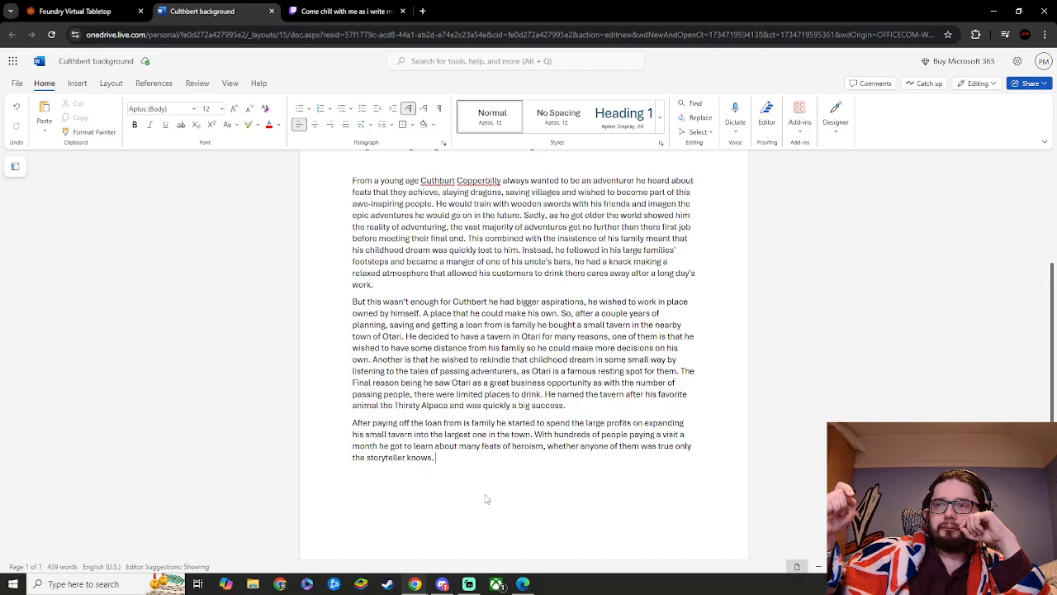
{"action": "scroll", "coordinate": [486, 499], "scroll_direction": "up", "scroll_amount": 1}
{"action": "scroll", "coordinate": [487, 499], "scroll_direction": "up", "scroll_amount": 3}
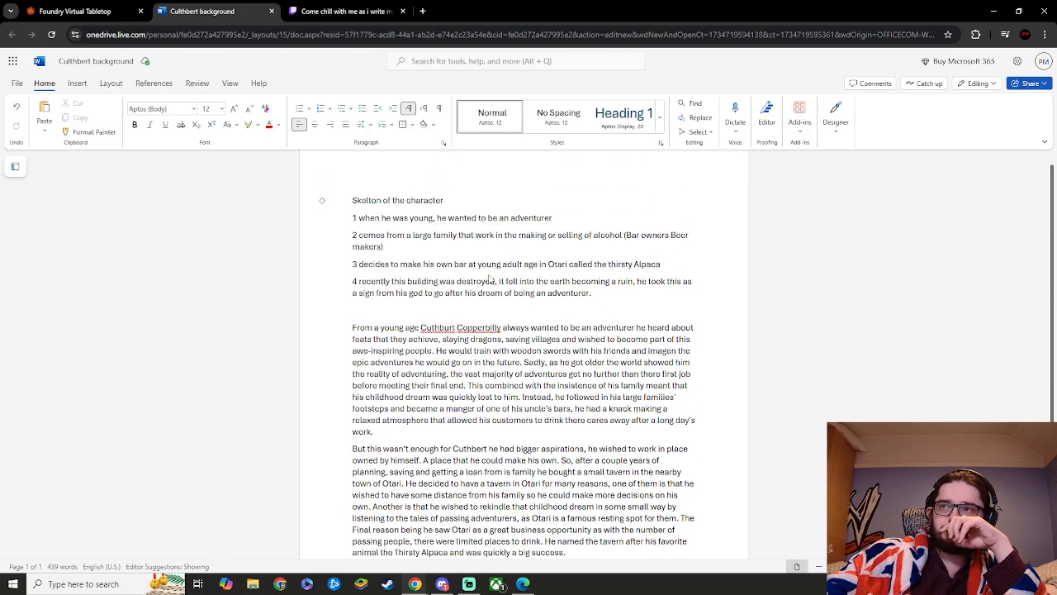
{"action": "scroll", "coordinate": [479, 465], "scroll_direction": "down", "scroll_amount": 4}
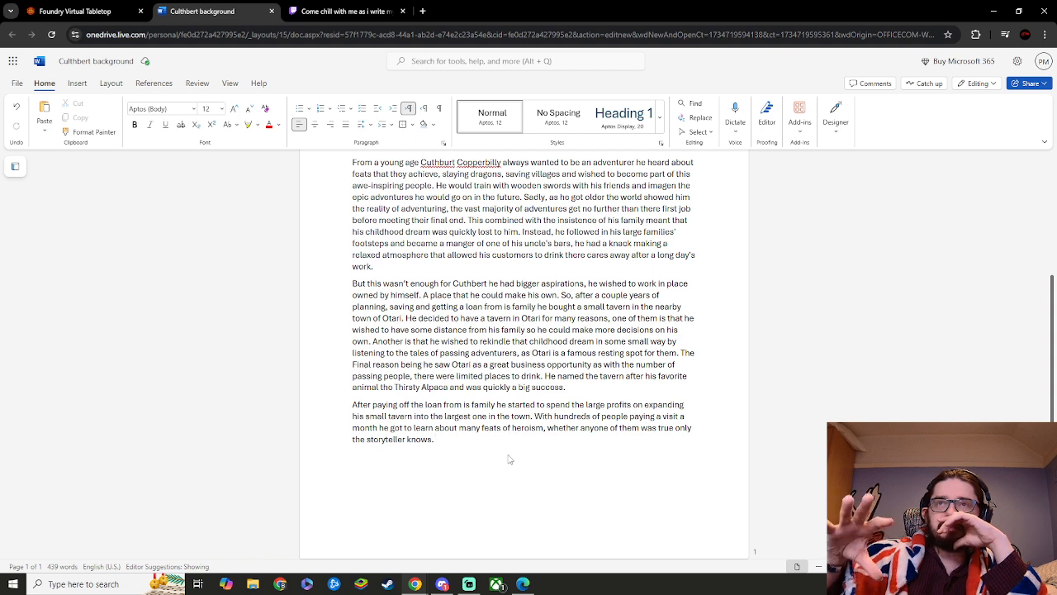
{"action": "left_click", "coordinate": [96, 10]}
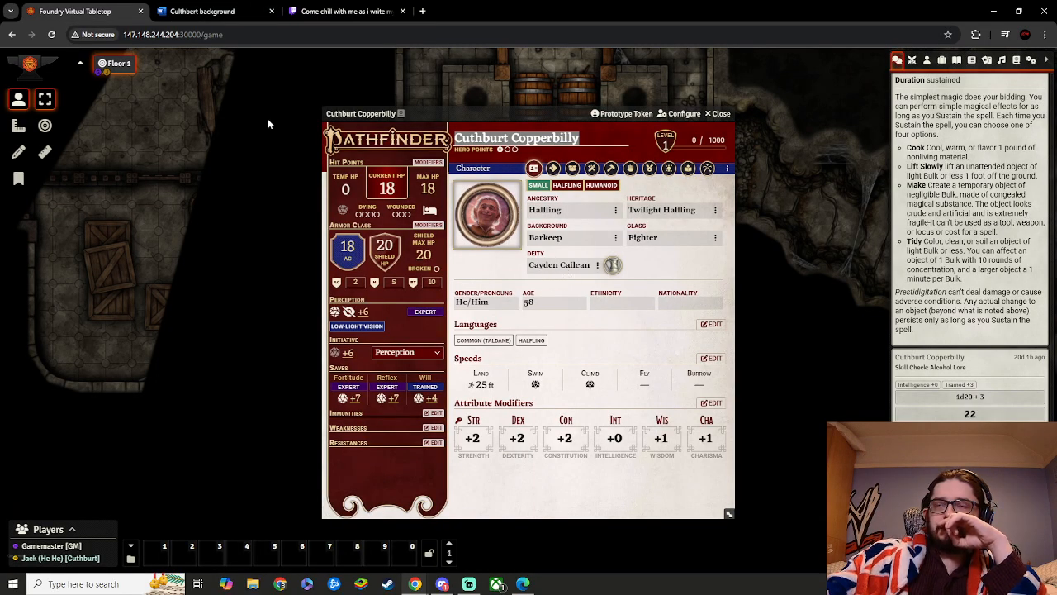
{"action": "left_click", "coordinate": [347, 11]}
{"action": "left_click", "coordinate": [203, 11]}
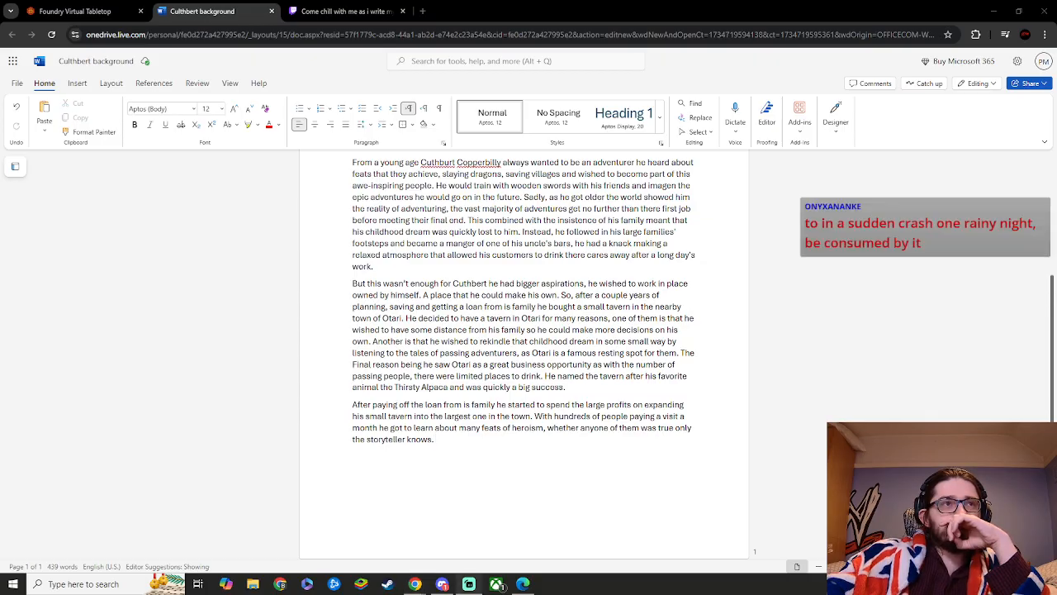
- Continue the last paragraph after "the storyteller knows." with "Until one Fateful night as he was taking a much deserved rest,"
{"action": "left_click", "coordinate": [453, 440]}
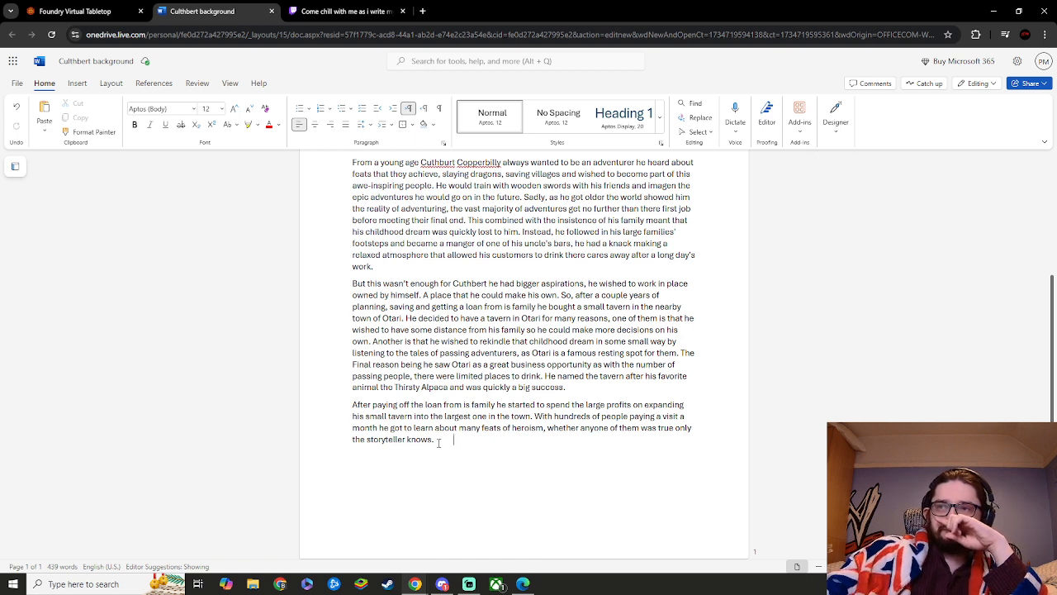
{"action": "type", "text": "Un"}
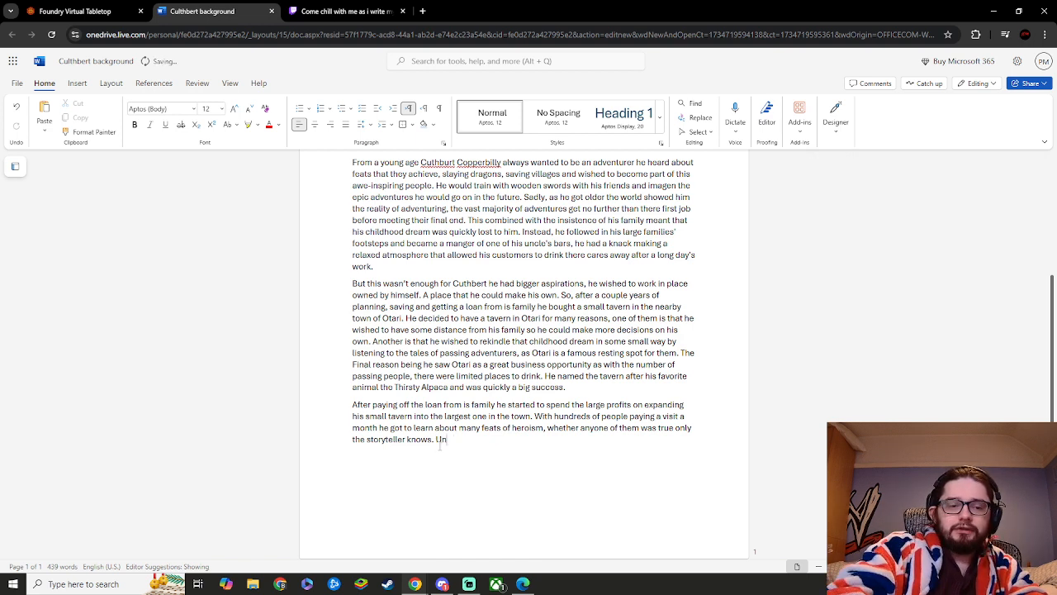
{"action": "type", "text": "til one Fat"}
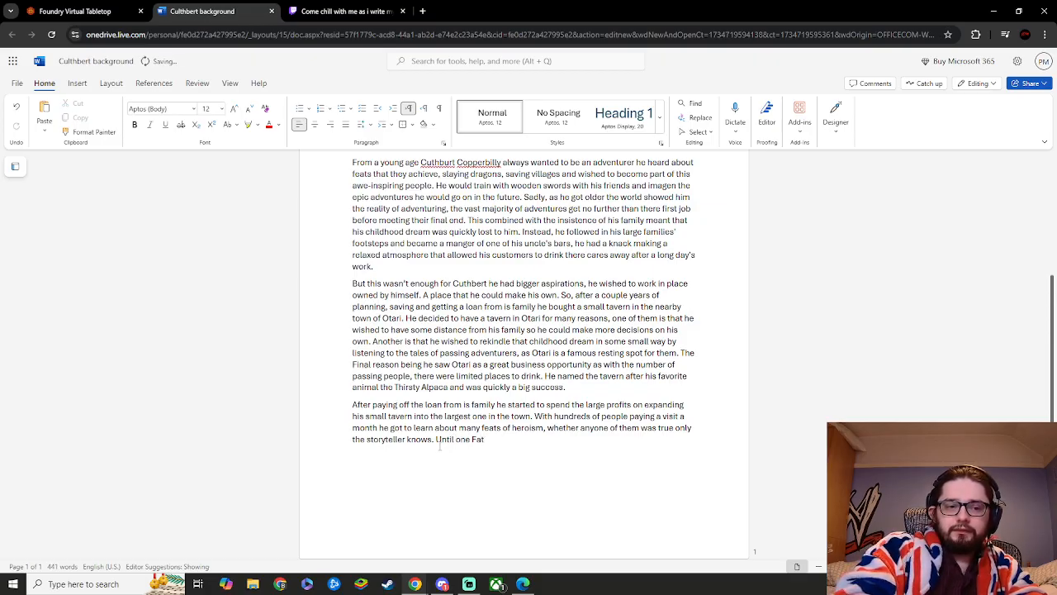
{"action": "type", "text": "eful"}
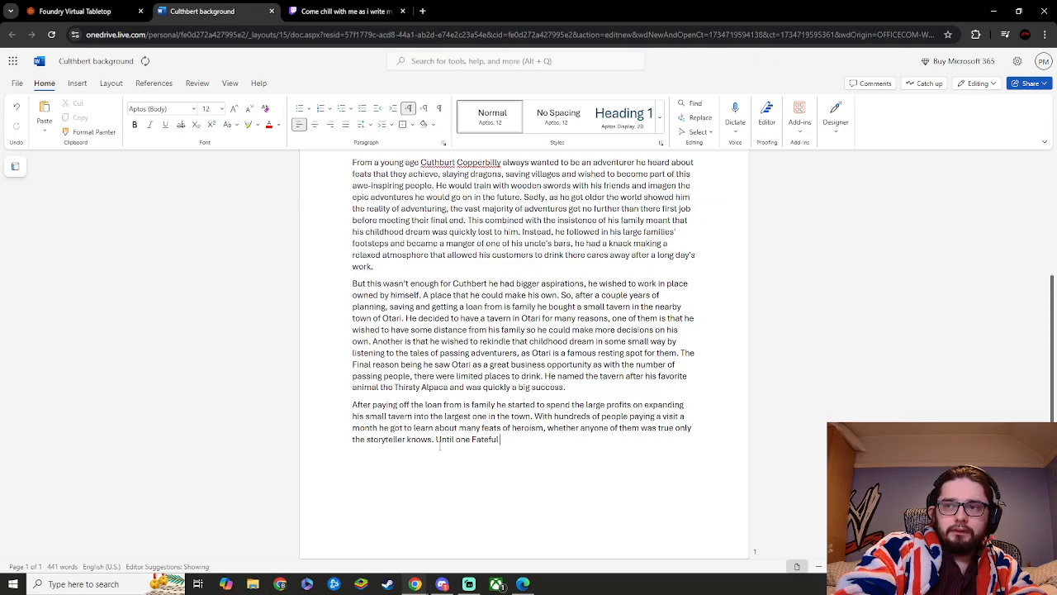
{"action": "type", "text": " night"}
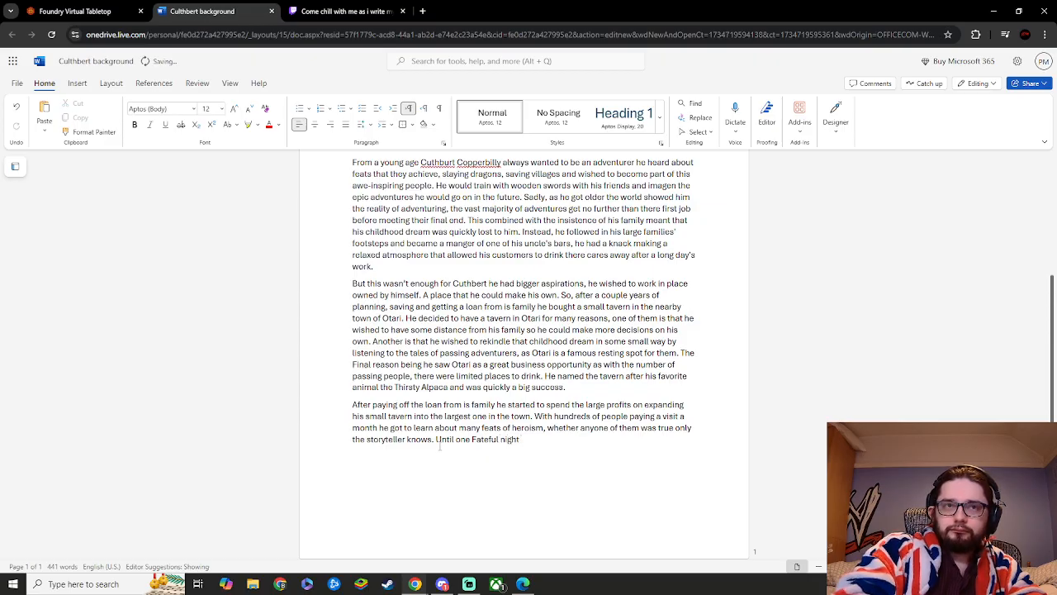
{"action": "type", "text": " as he was "}
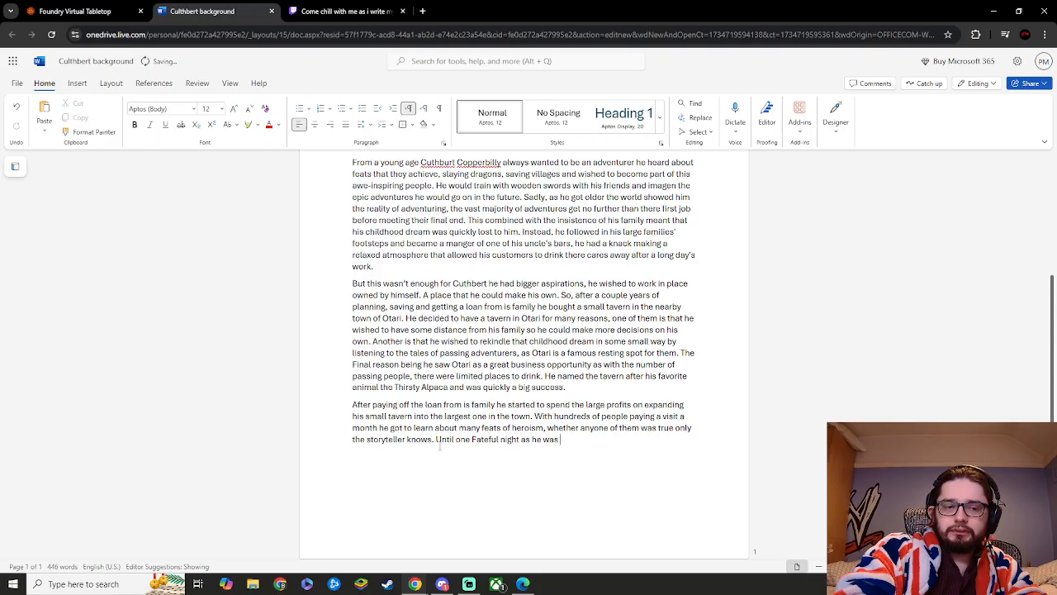
{"action": "type", "text": "taking a "}
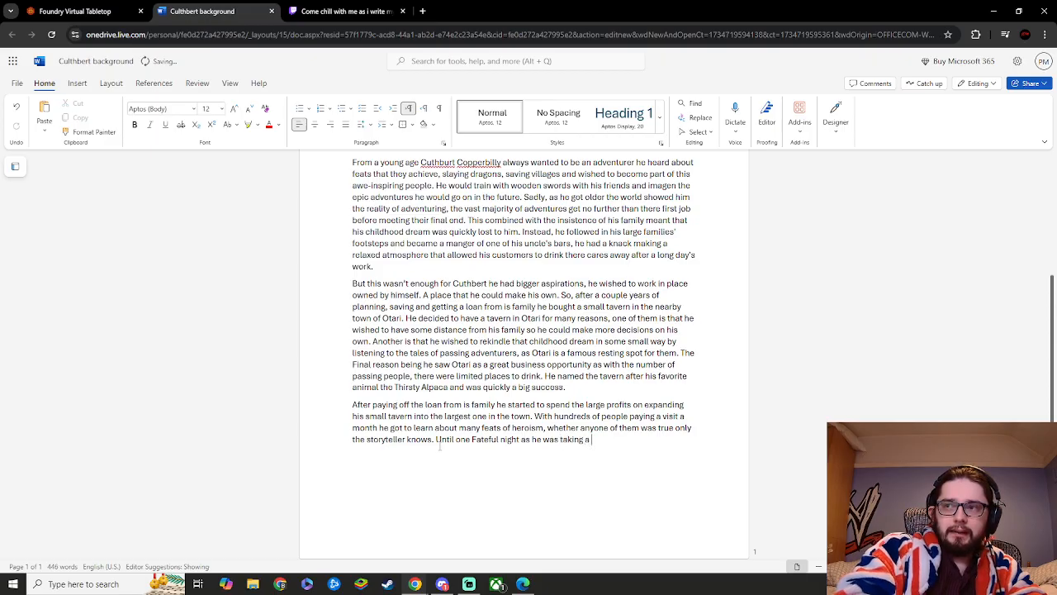
{"action": "type", "text": "much d"}
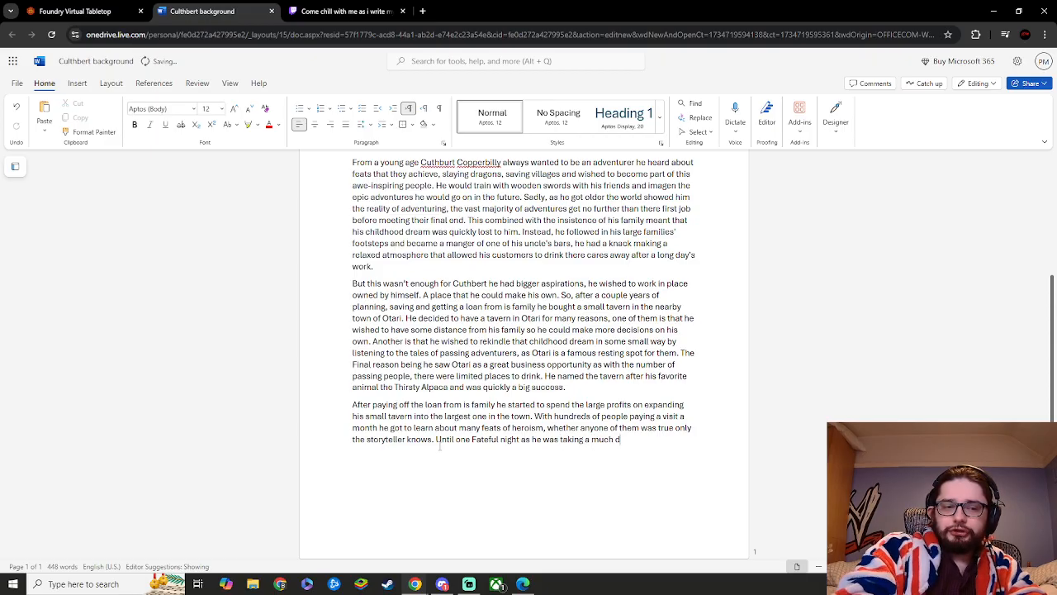
{"action": "type", "text": "eser"}
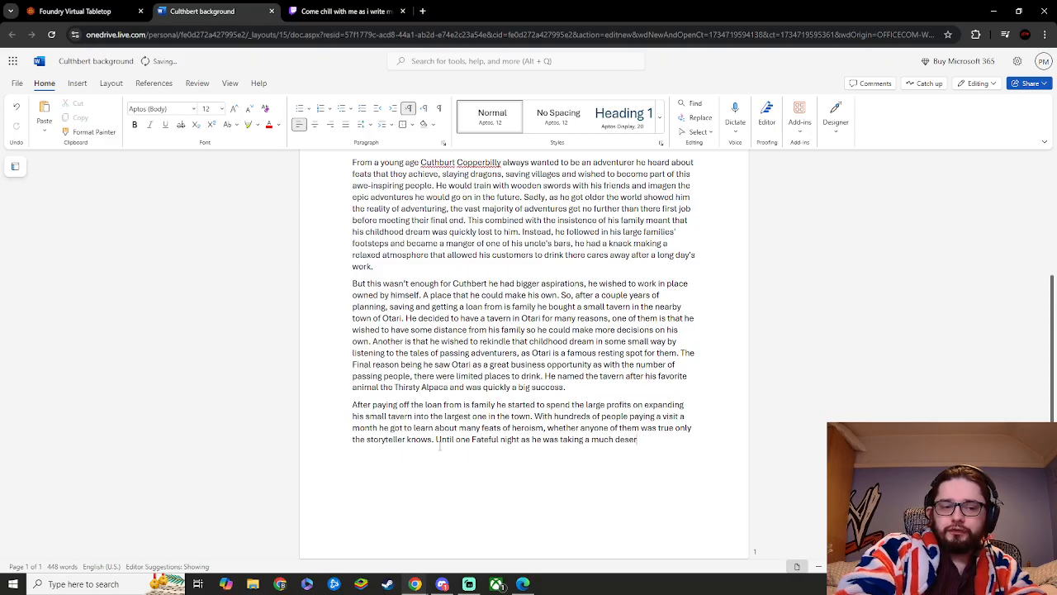
{"action": "type", "text": "ved rest, hw"}
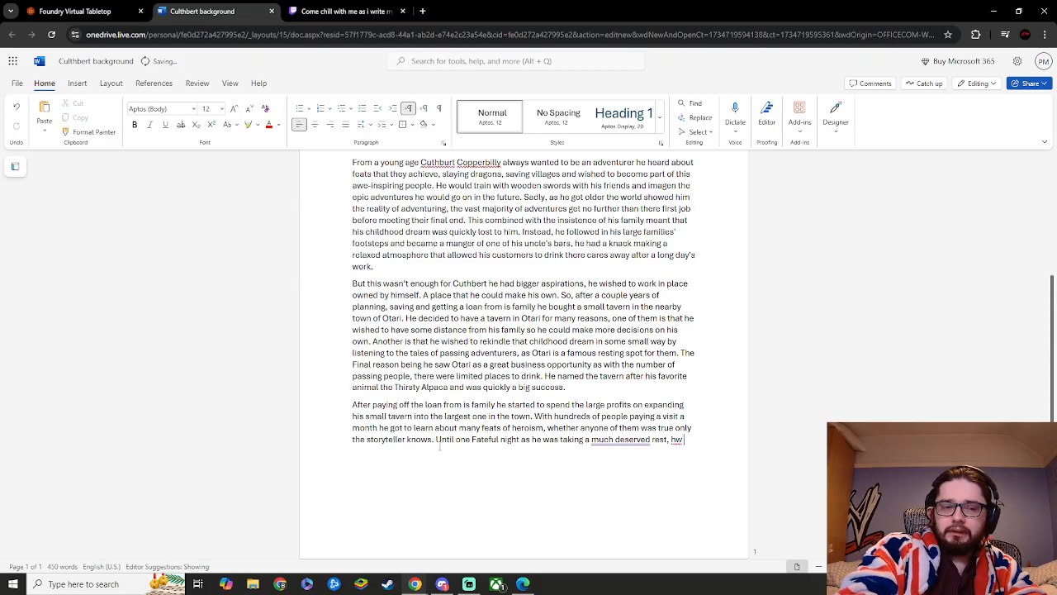
- Extend the sentence after "much deserved rest," with "he heard a rumbling from beneath"
{"action": "key", "text": "BackSpace"}
{"action": "type", "text": "e heard a "}
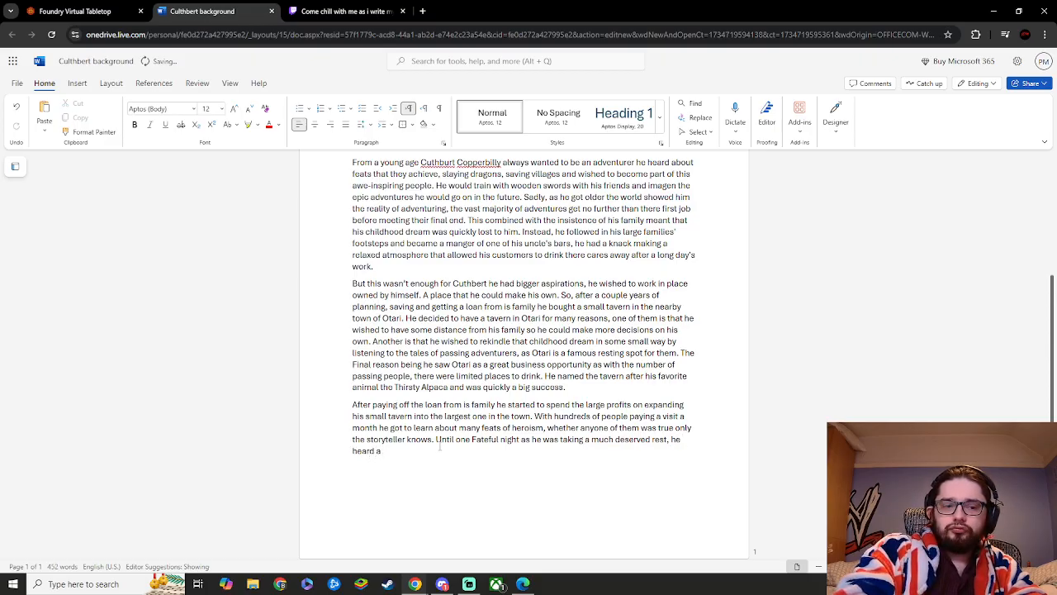
{"action": "type", "text": "r"}
{"action": "type", "text": "um"}
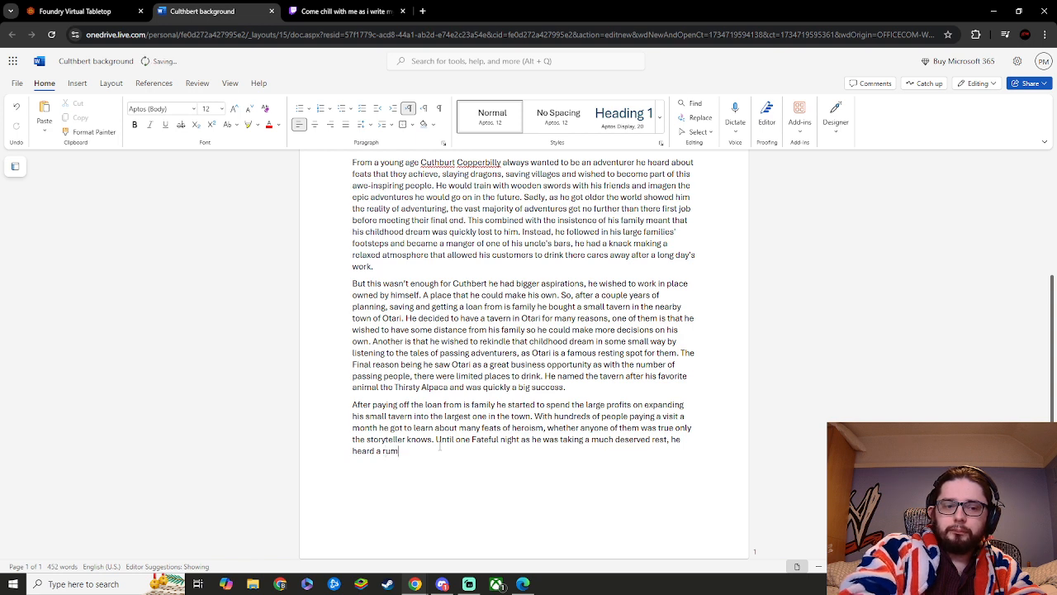
{"action": "type", "text": "bling f"}
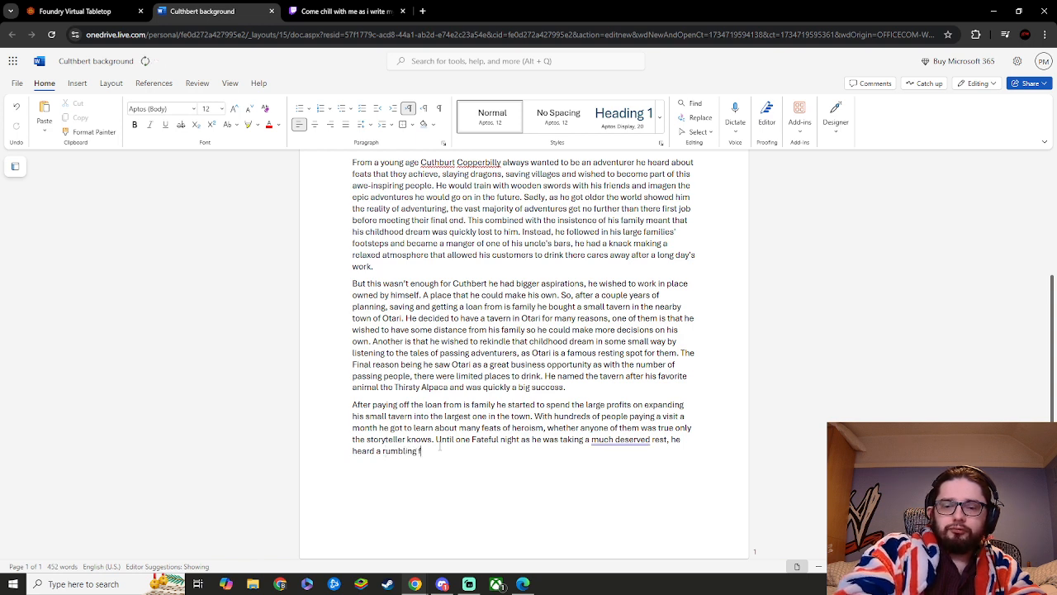
{"action": "type", "text": "rom ben"}
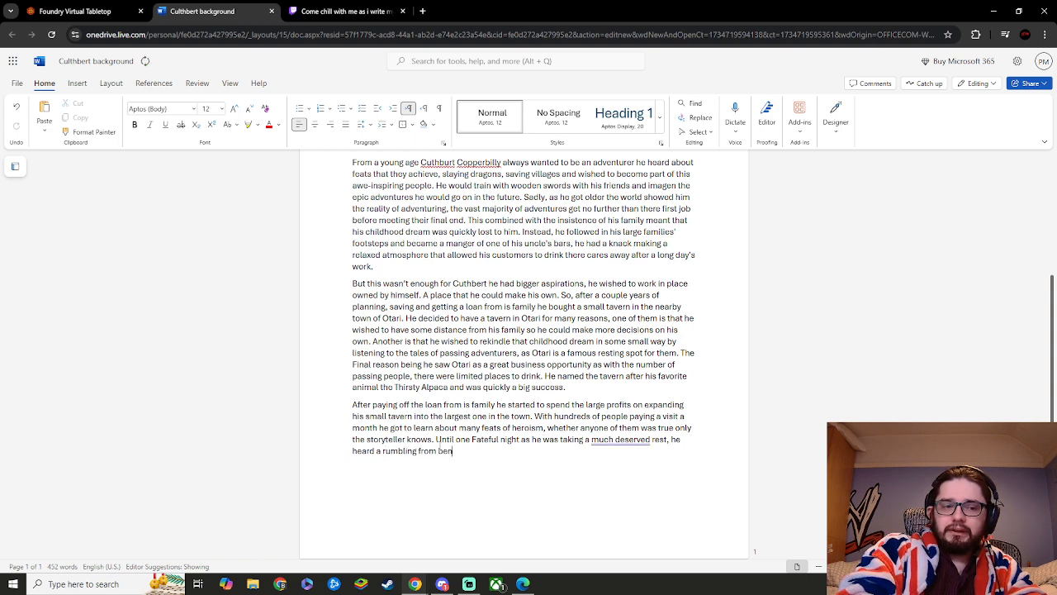
{"action": "type", "text": "eath"}
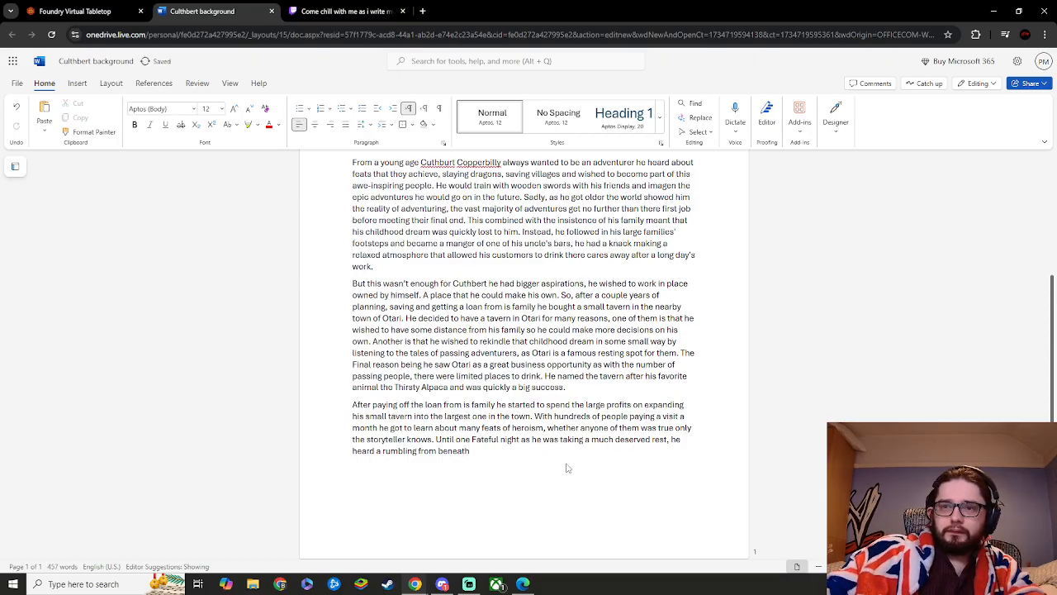
- Replace the word "beneath" at the end of the last paragraph with "below"
{"action": "key", "text": "BackSpace"}
{"action": "key", "text": "BackSpace"}
{"action": "key", "text": "BackSpace"}
{"action": "key", "text": "BackSpace"}
{"action": "key", "text": "BackSpace"}
{"action": "key", "text": "BackSpace"}
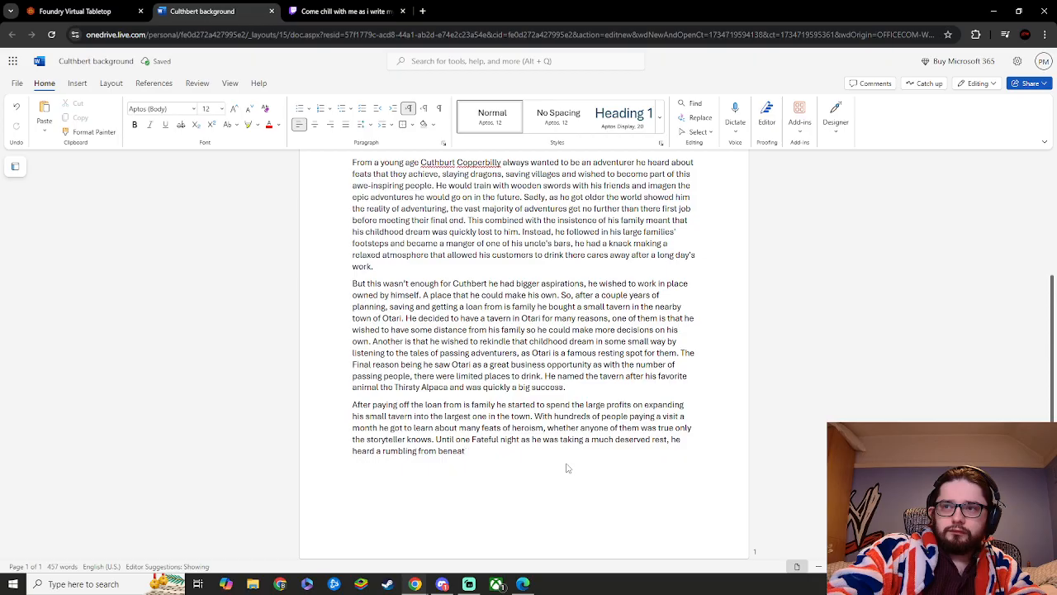
{"action": "type", "text": "elow"}
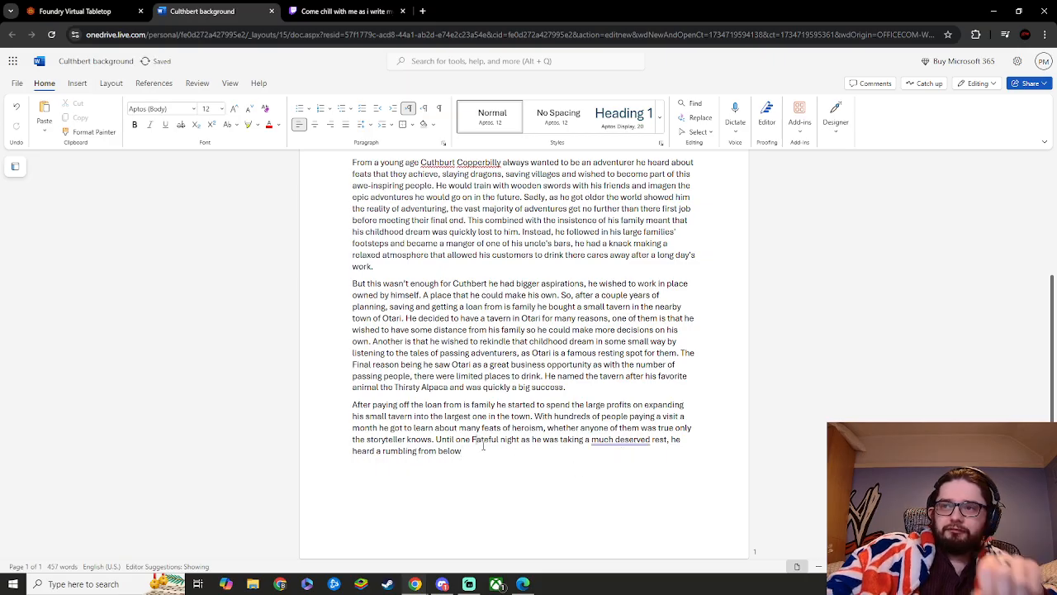
- Change "Fateful" to lowercase "fateful" and hyphenate "much-deserved" with the grammar suggestion
{"action": "key", "text": "BackSpace"}
{"action": "type", "text": "f"}
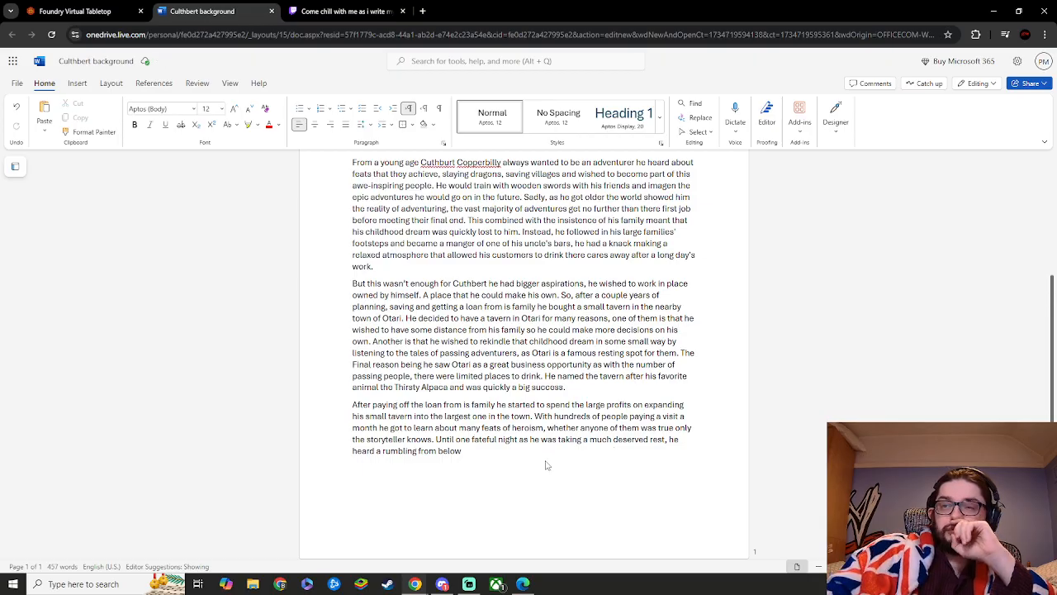
{"action": "left_click", "coordinate": [616, 440]}
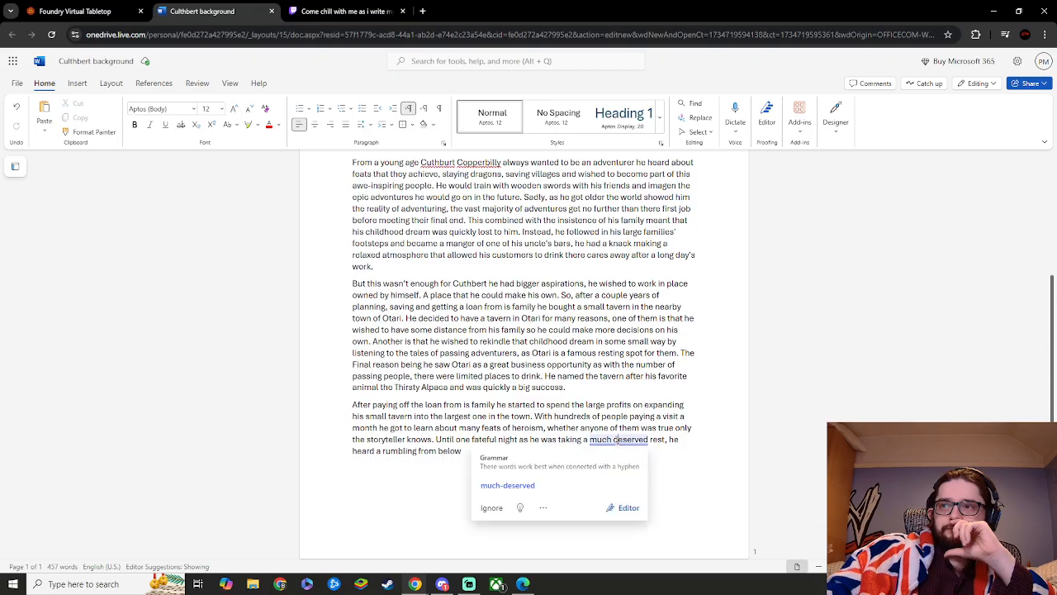
{"action": "left_click", "coordinate": [507, 485]}
- Continue the last paragraph with "he thought nothing of it assuming" and insert a comma after "below"
{"action": "left_click", "coordinate": [465, 451]}
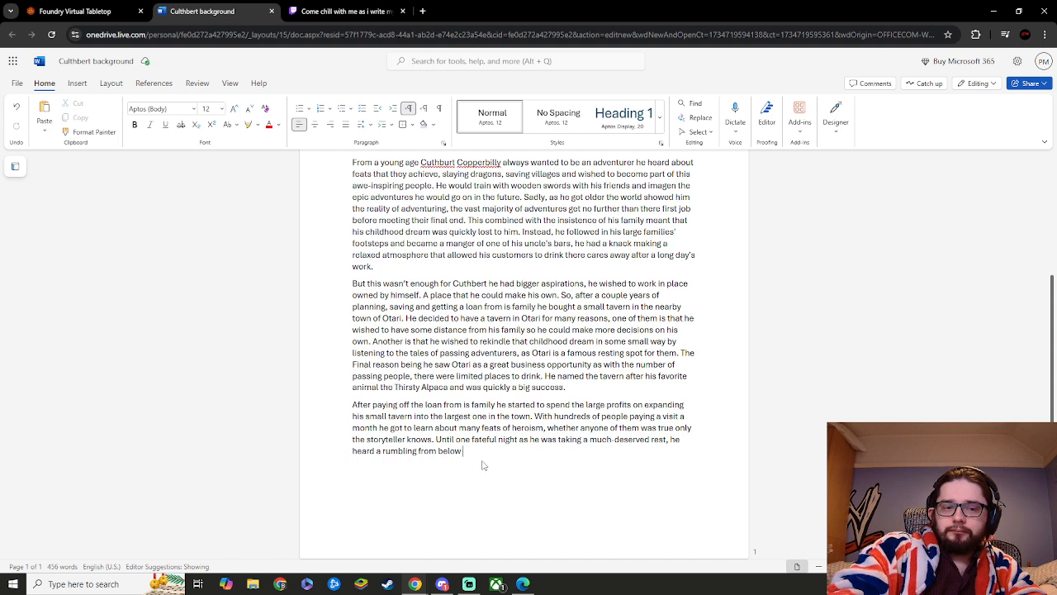
{"action": "type", "text": "he thoug"}
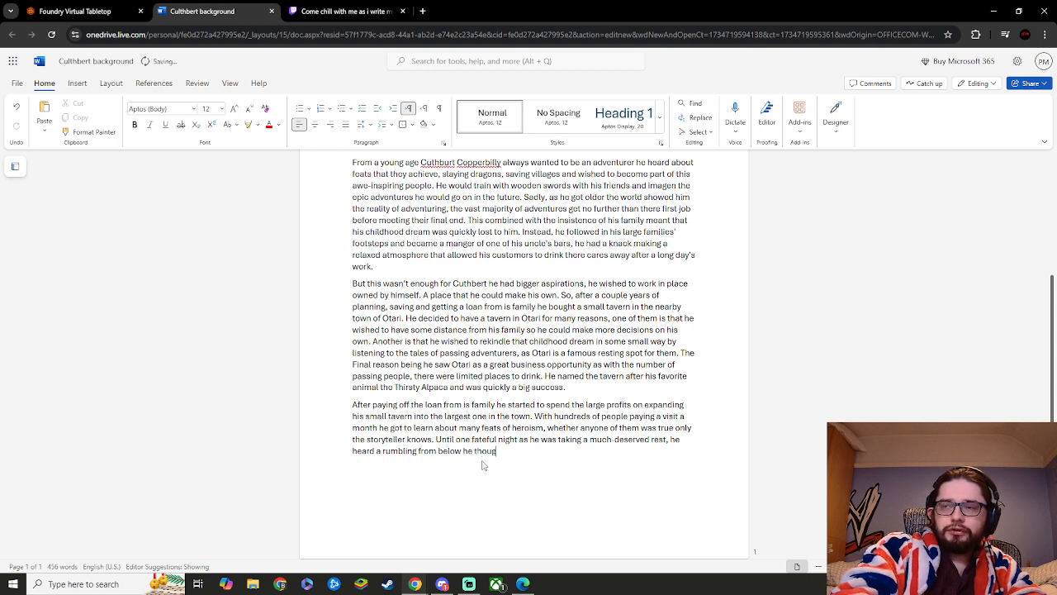
{"action": "type", "text": "ht nothing"}
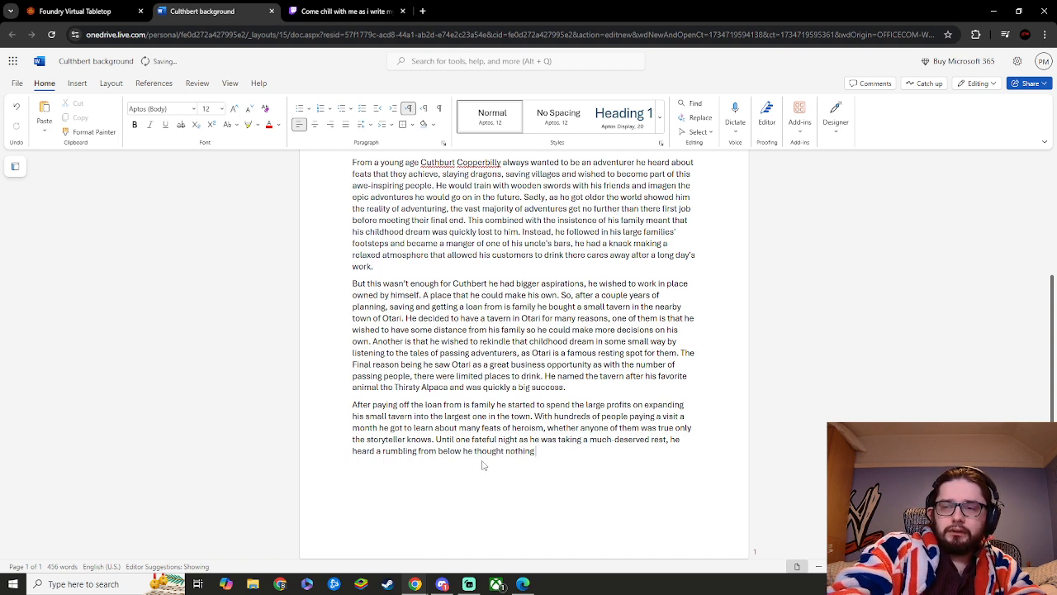
{"action": "type", "text": " of it "}
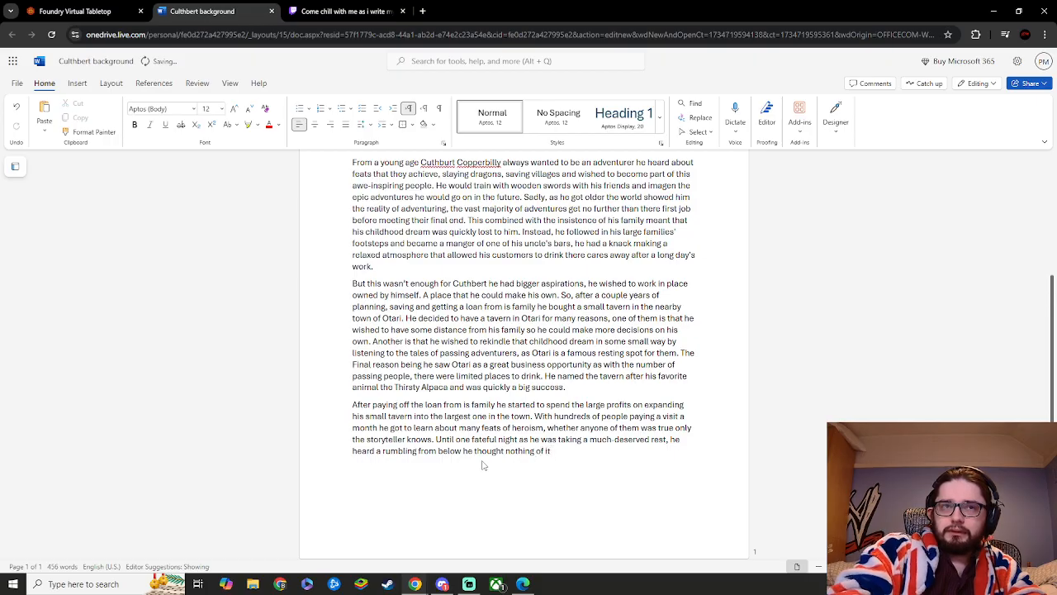
{"action": "type", "text": "assu"}
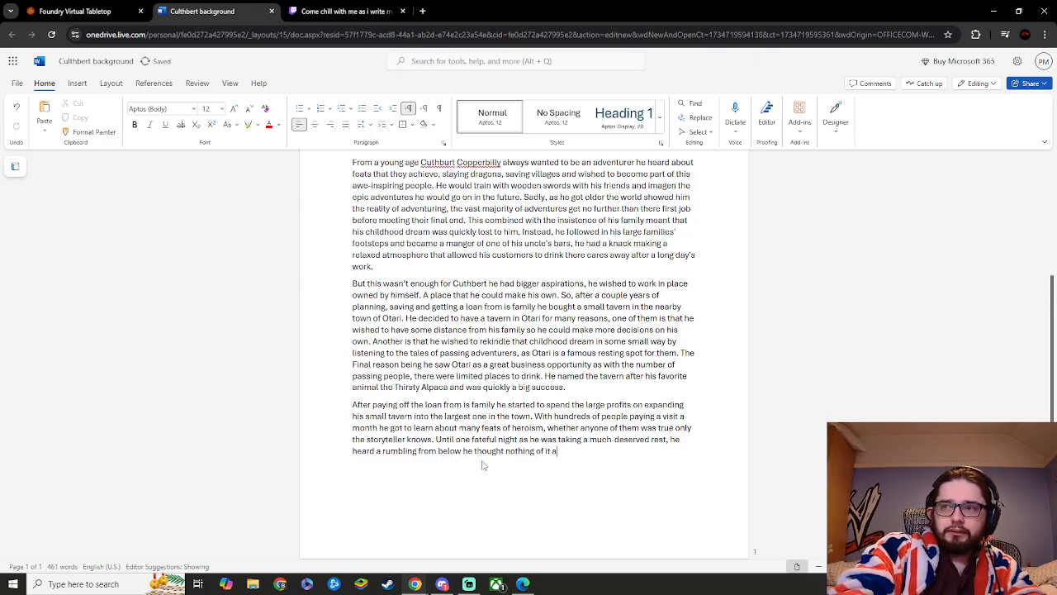
{"action": "type", "text": "umbling from below"}
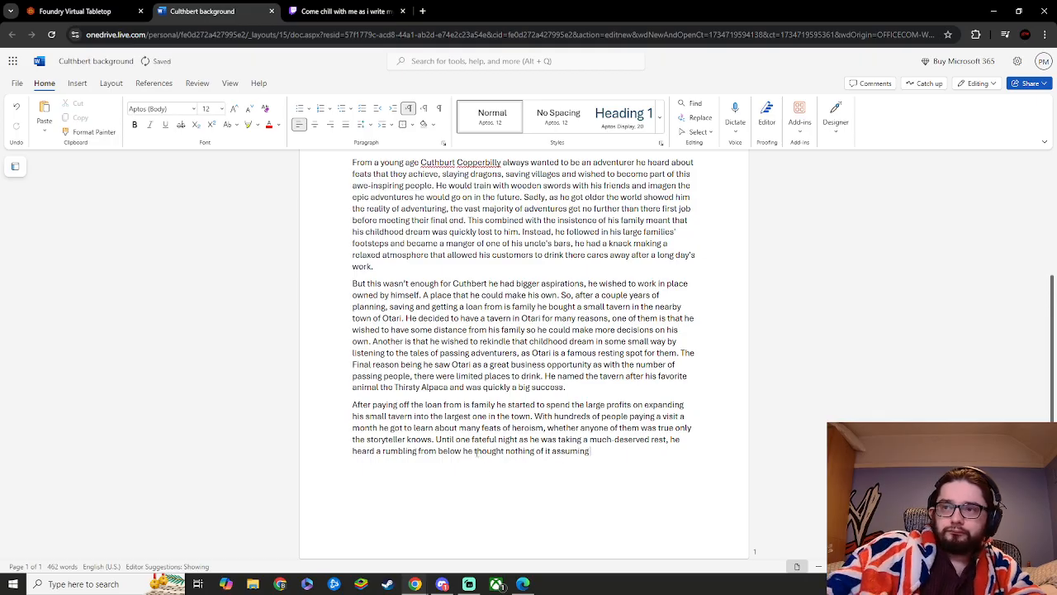
{"action": "type", "text": ","}
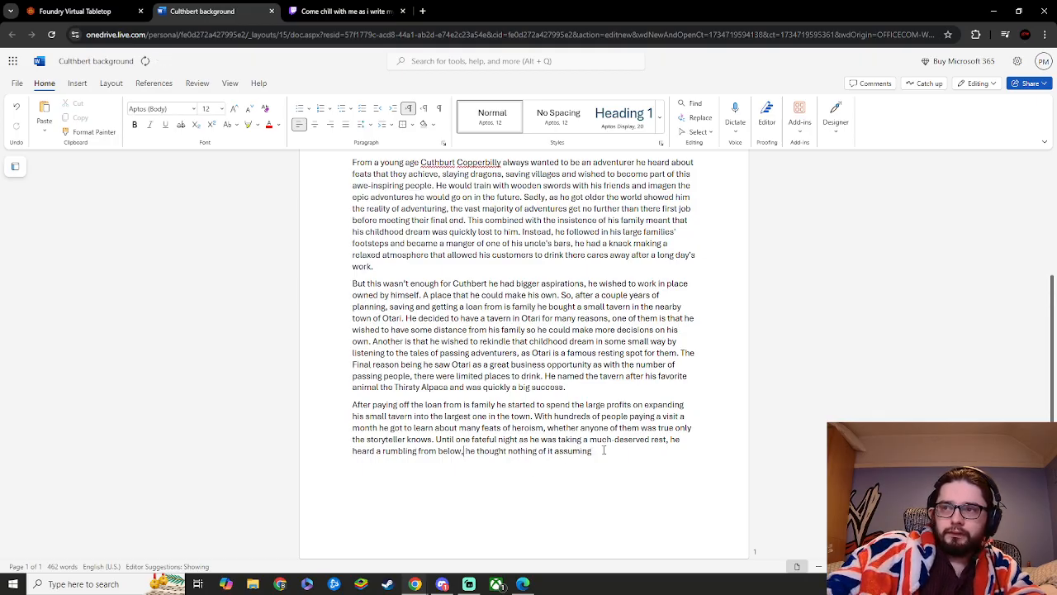
- Extend the last sentence after "assuming" with "it to be a mild earthquake"
{"action": "type", "text": " he thought nothing of it assuming it"}
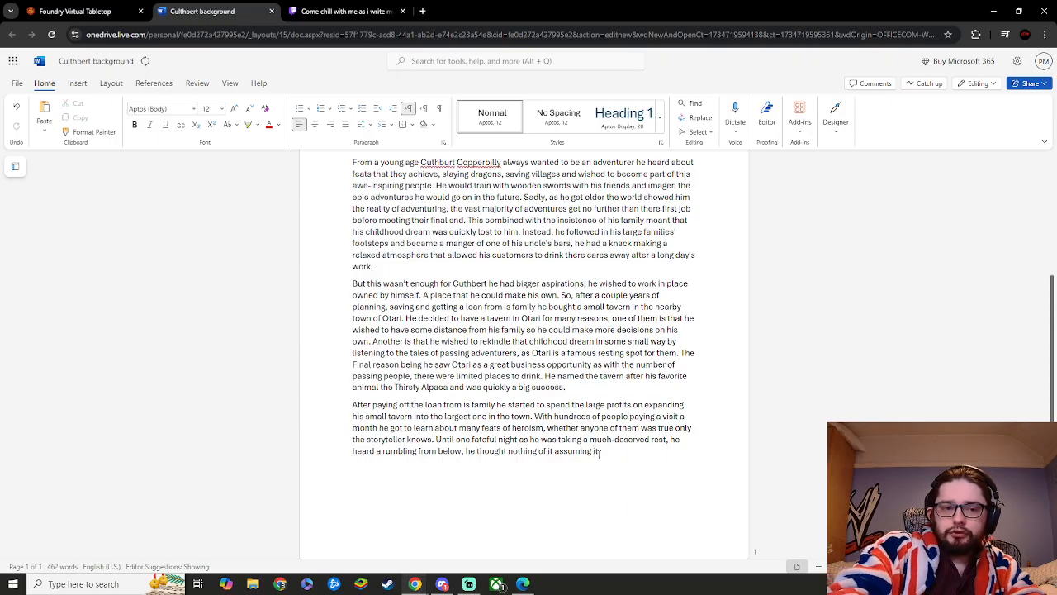
{"action": "type", "text": " to be a mi"}
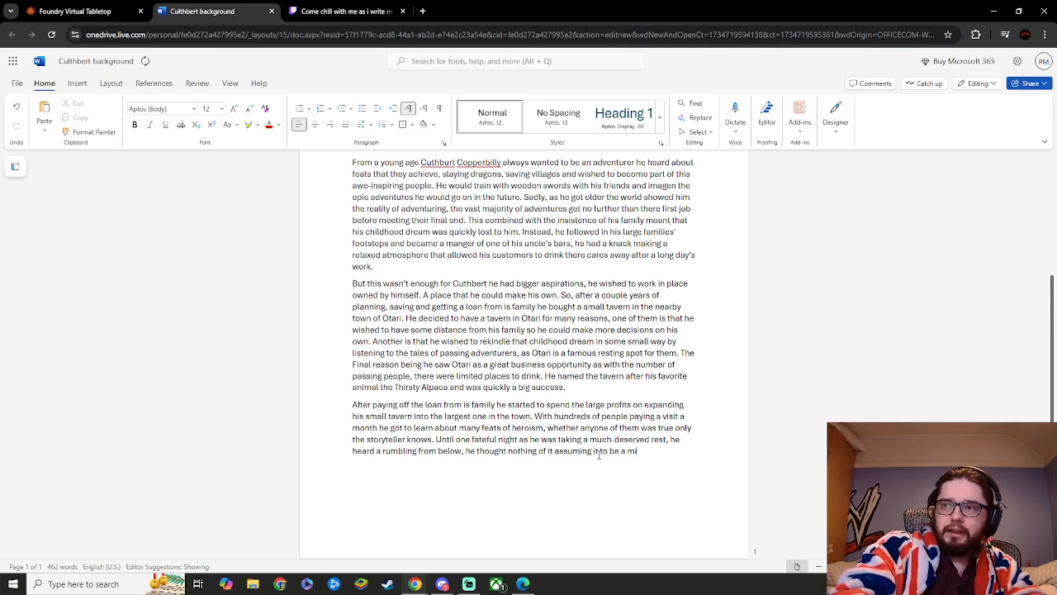
{"action": "type", "text": "ld earth"}
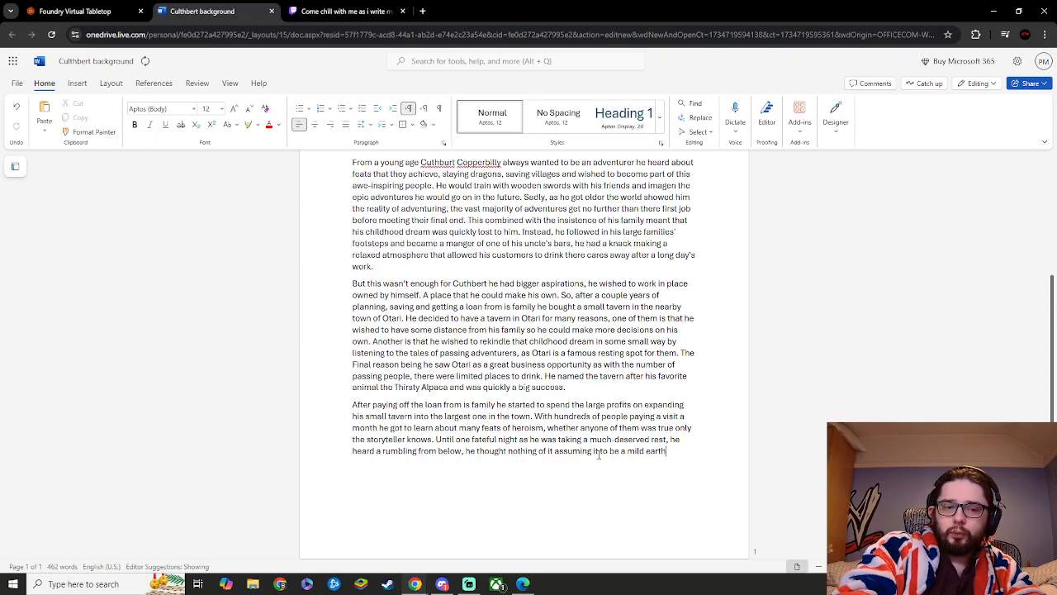
{"action": "type", "text": "quake"}
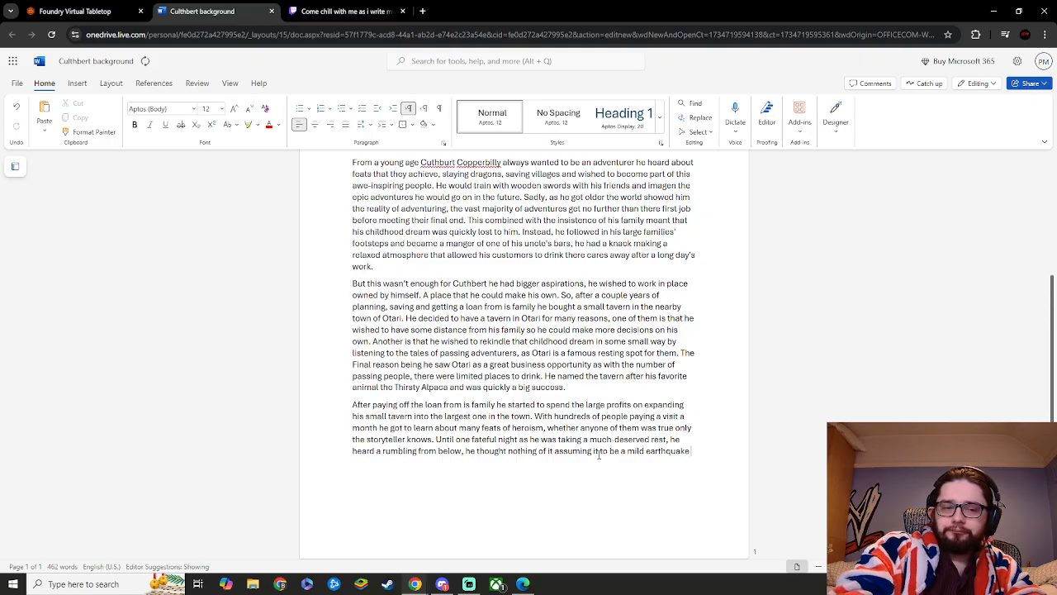
- Continue the sentence after "mild earthquake" with "until his building started to sag into the eart"
{"action": "type", "text": " until"}
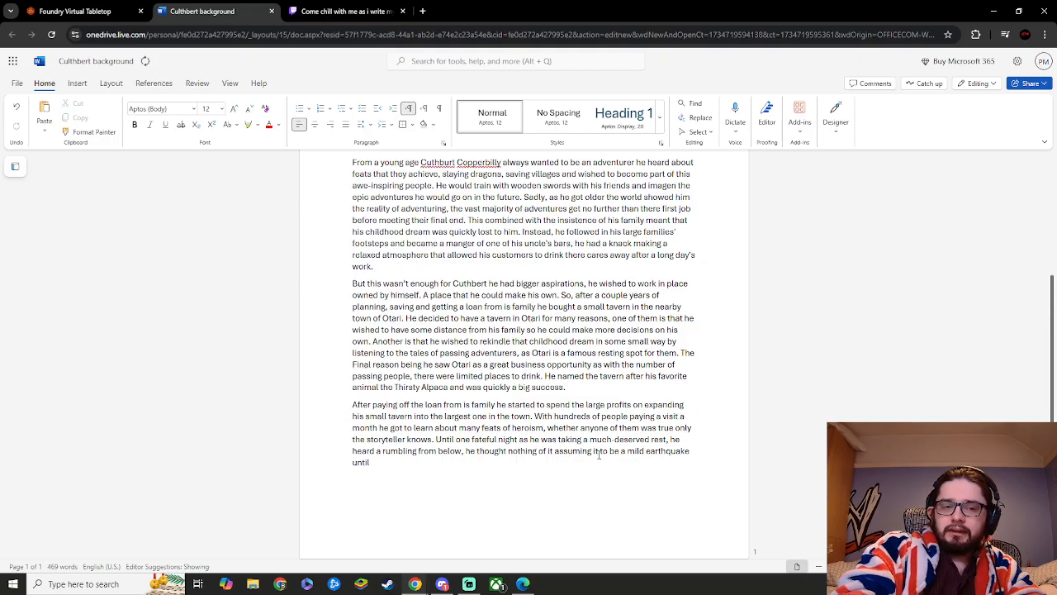
{"action": "type", "text": " his bui"}
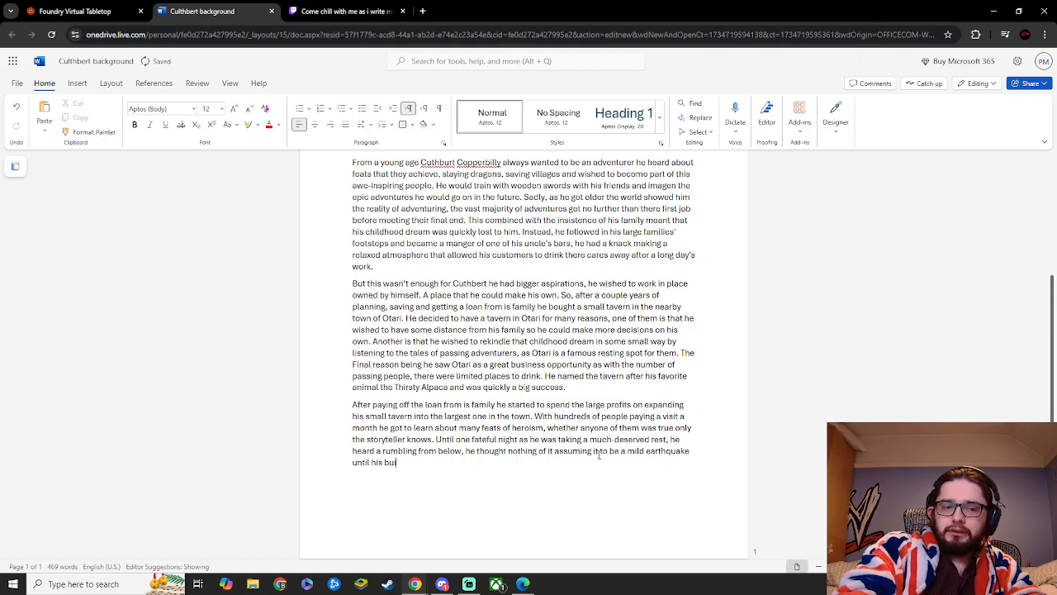
{"action": "type", "text": "lding star"}
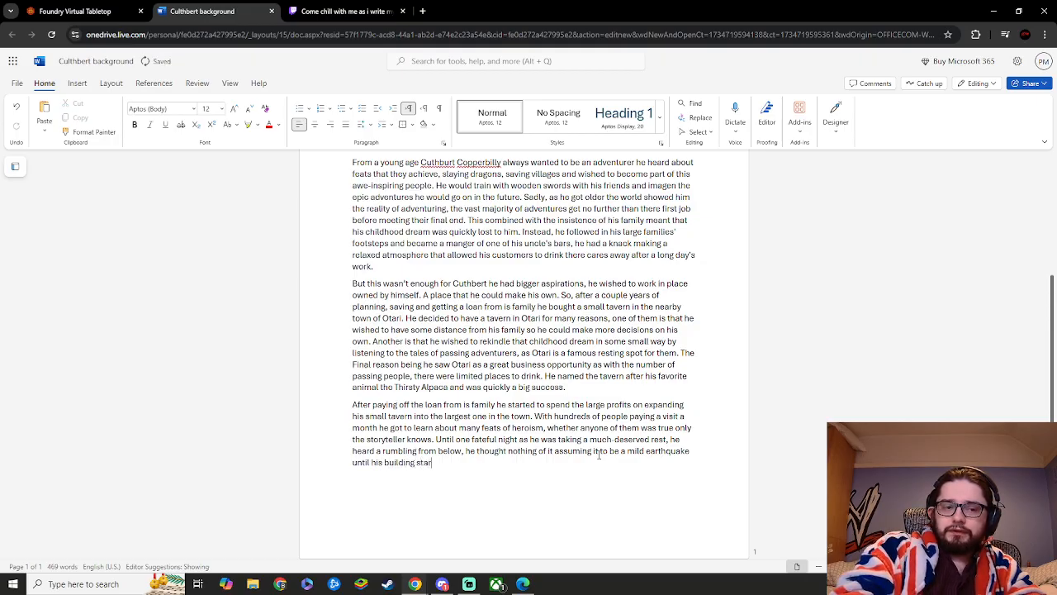
{"action": "type", "text": "ted to s"}
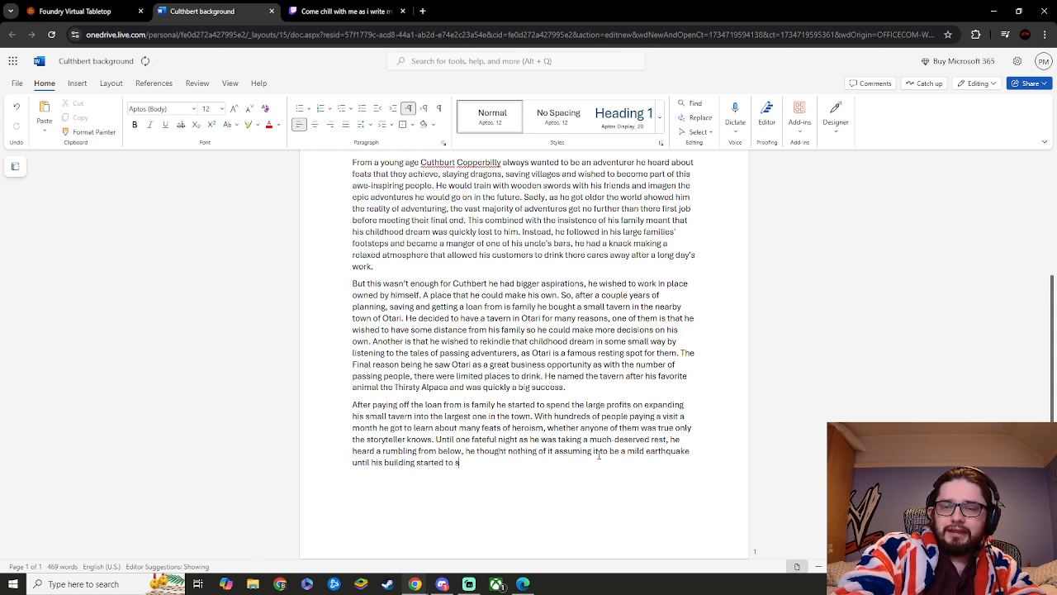
{"action": "type", "text": "ag into "}
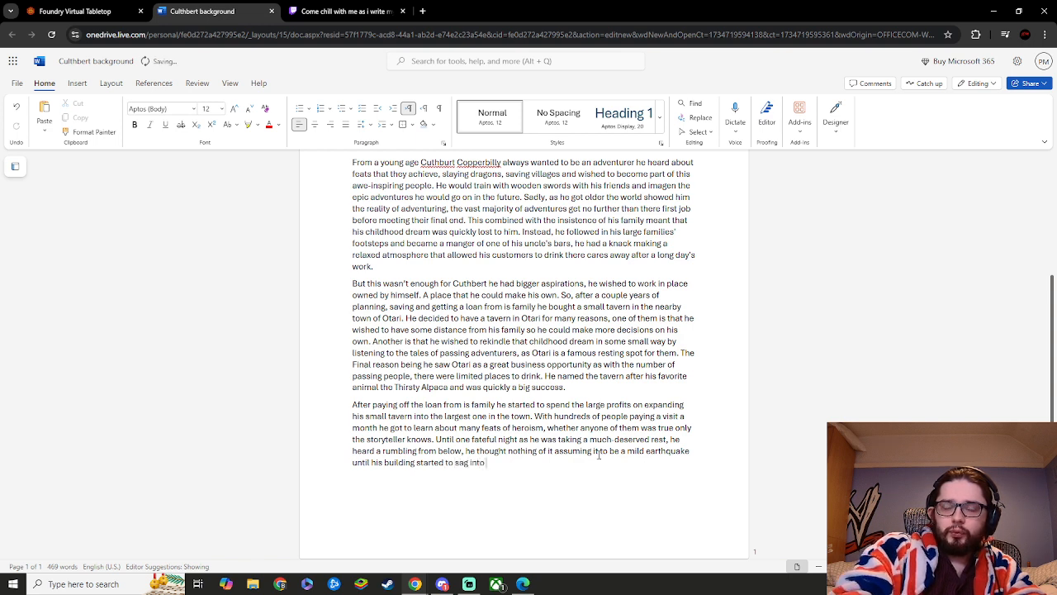
{"action": "type", "text": "the eart"}
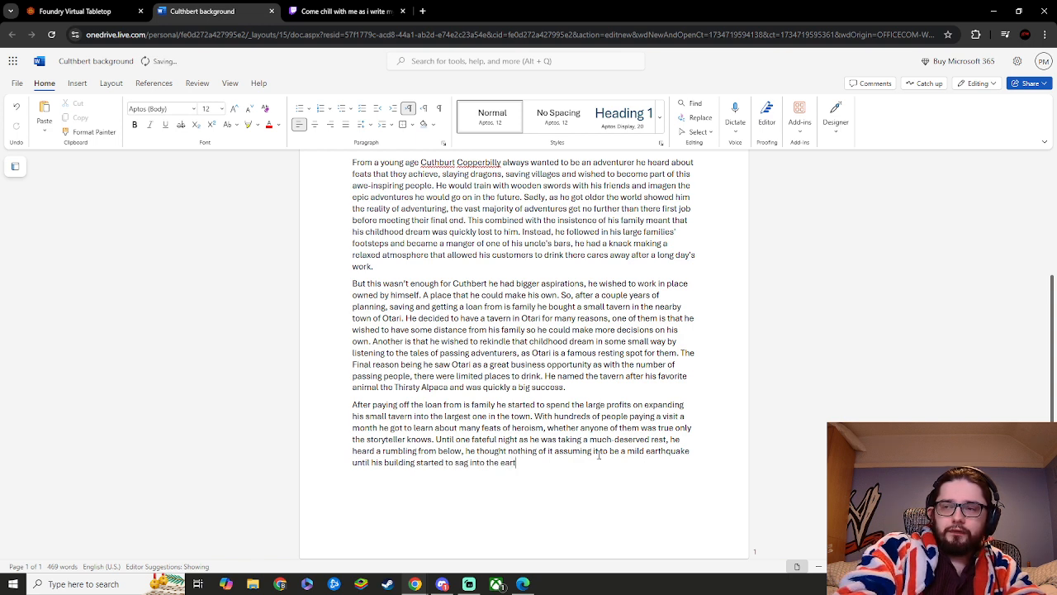
- Finish the last sentence with "earth." and start the next one with "Quickly he ran about of the tavern"
{"action": "type", "text": "h."}
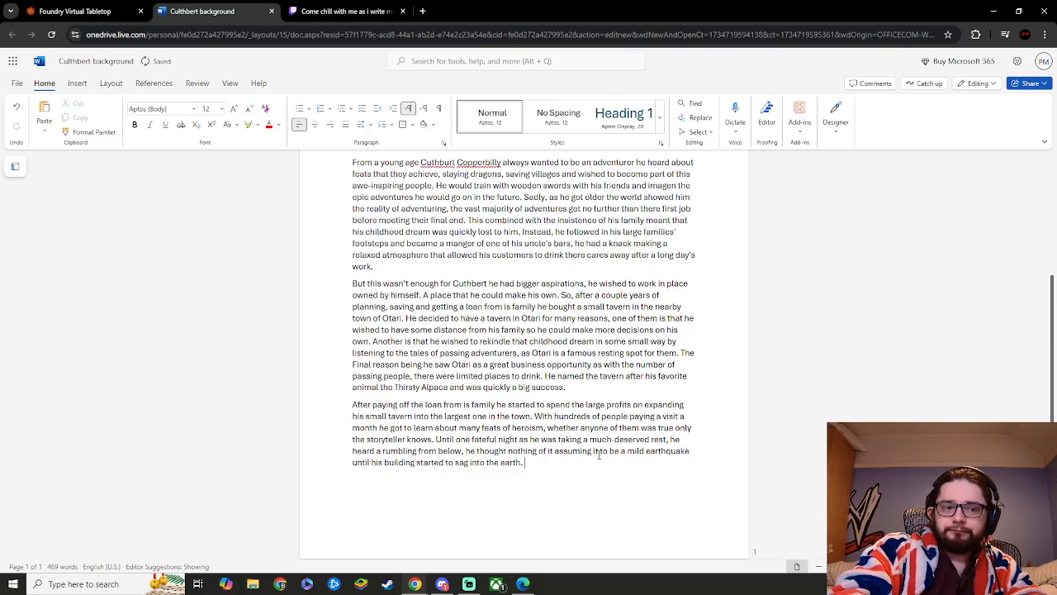
{"action": "type", "text": " Q"}
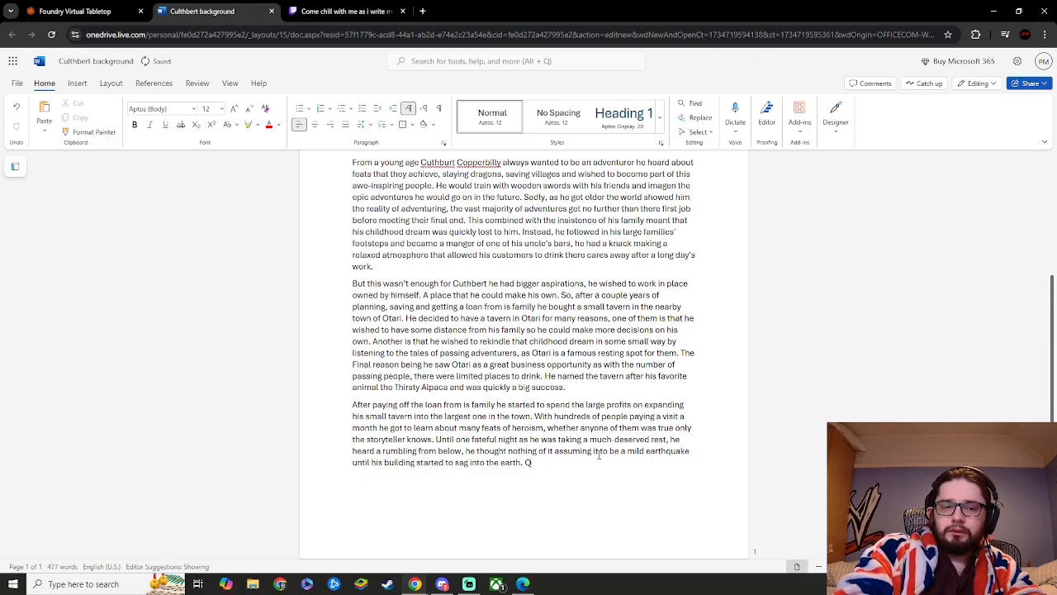
{"action": "type", "text": "uickly he ran"}
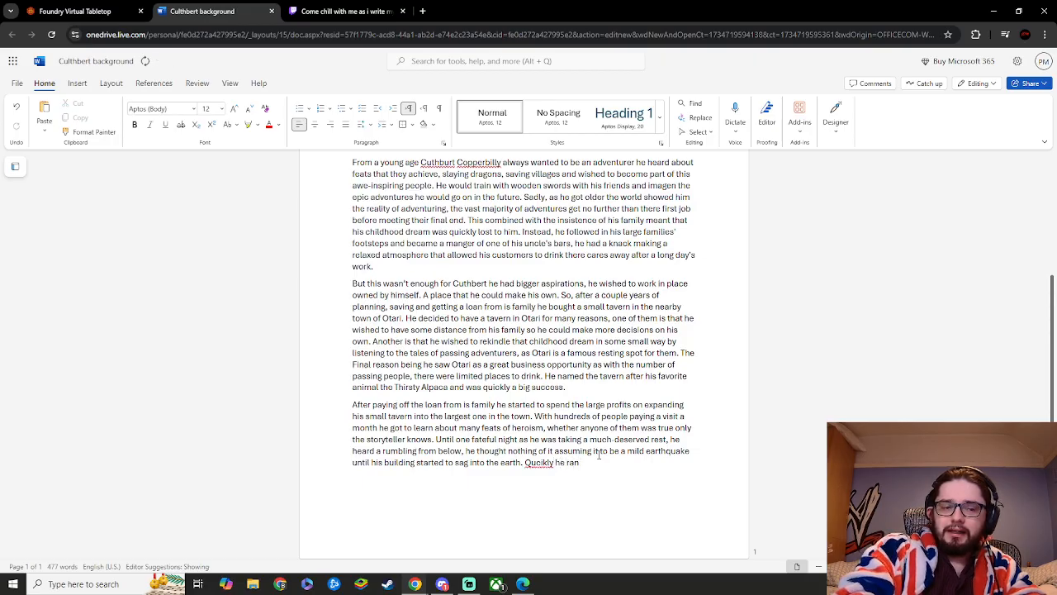
{"action": "type", "text": " about of"}
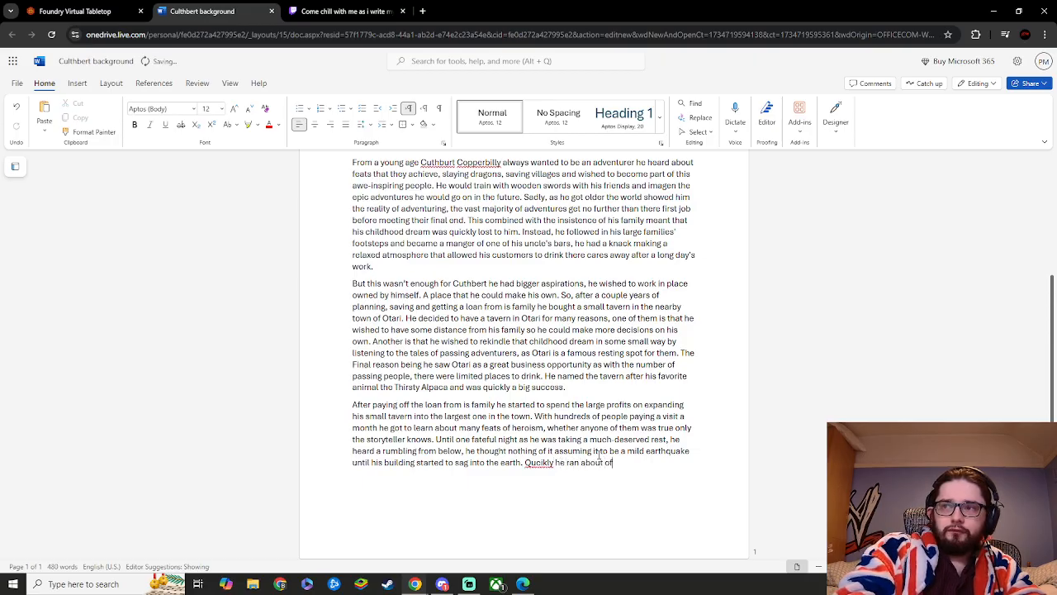
{"action": "type", "text": " the tavern"}
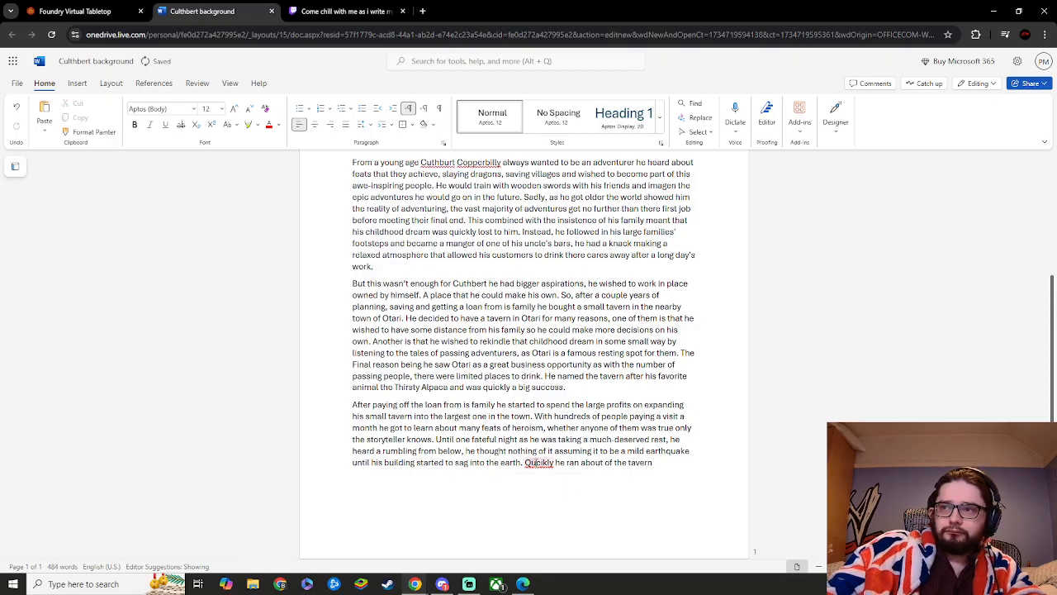
- Correct the misspelled first word of the new sentence to "Quickly" and return to the end of the text
{"action": "right_click", "coordinate": [539, 463]}
{"action": "left_click", "coordinate": [491, 501]}
{"action": "left_click", "coordinate": [654, 463]}
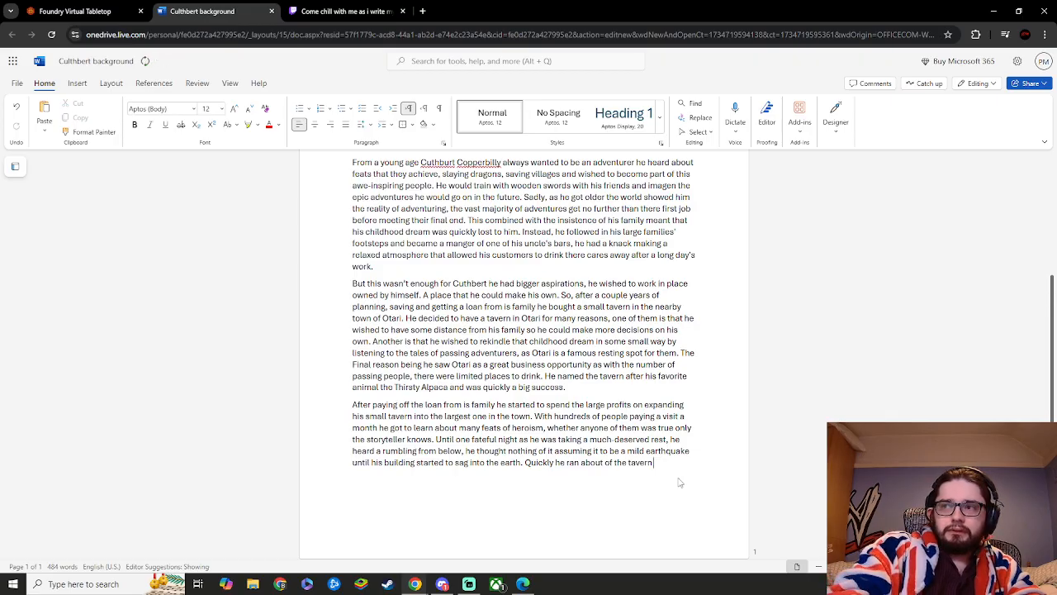
- Continue the sentence after "the tavern" with "to see his precious building"
{"action": "type", "text": "to see"}
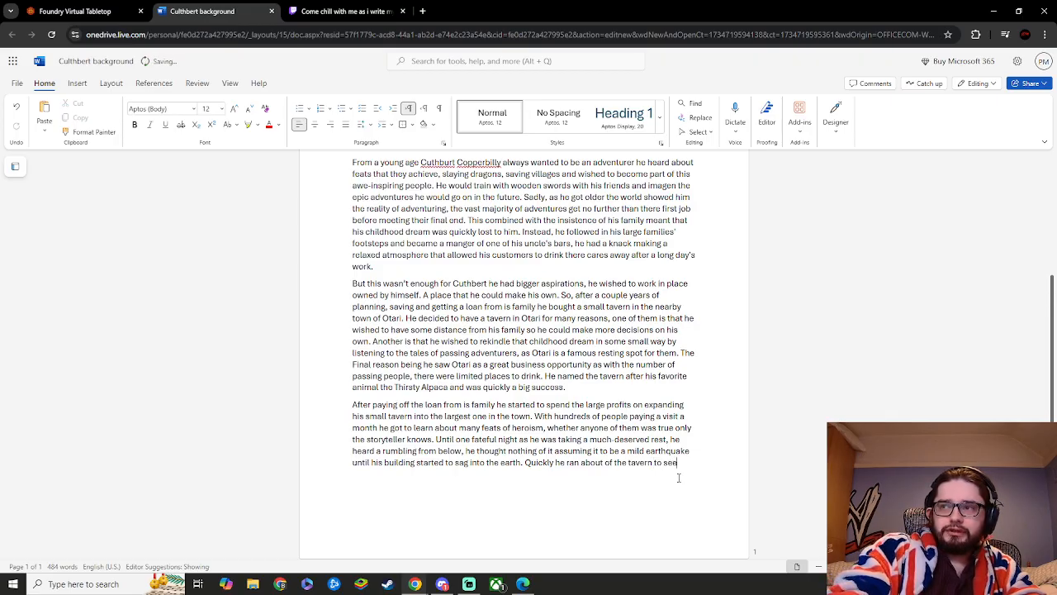
{"action": "type", "text": " h"}
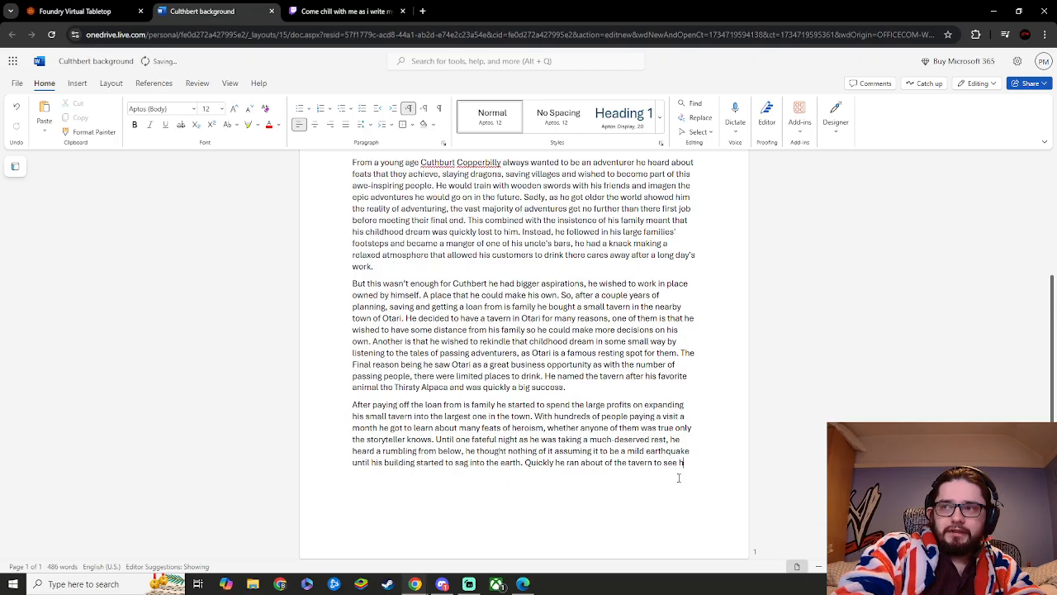
{"action": "type", "text": "is prec"}
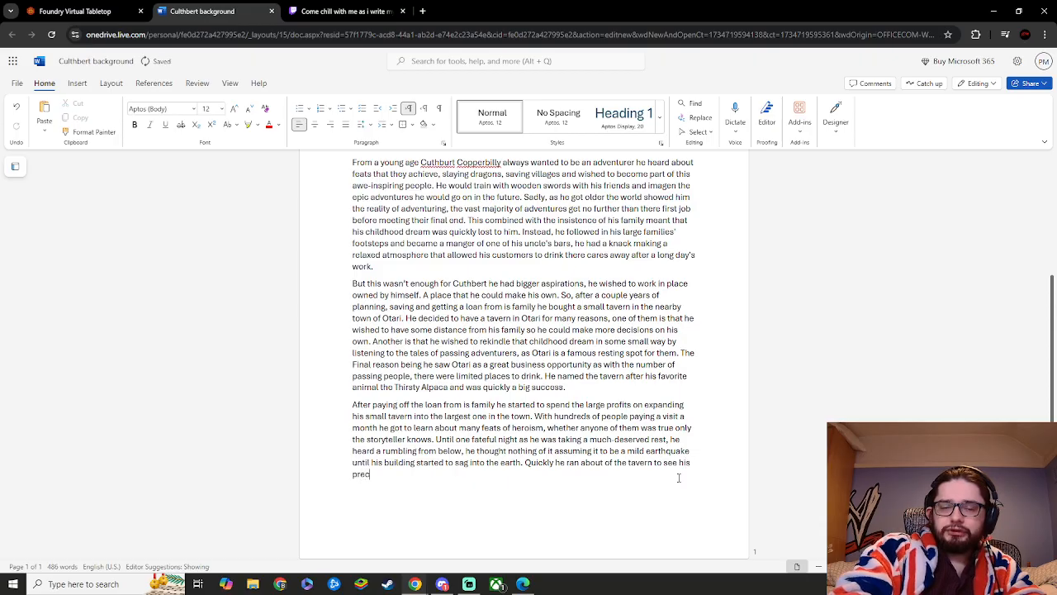
{"action": "type", "text": "es"}
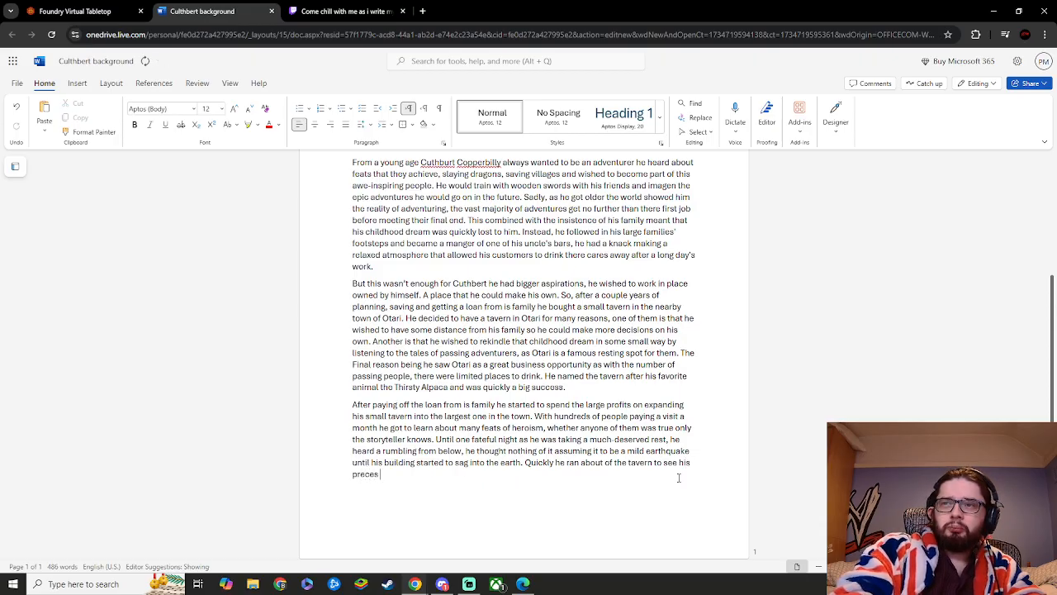
{"action": "key", "text": "BackSpace"}
{"action": "key", "text": "BackSpace"}
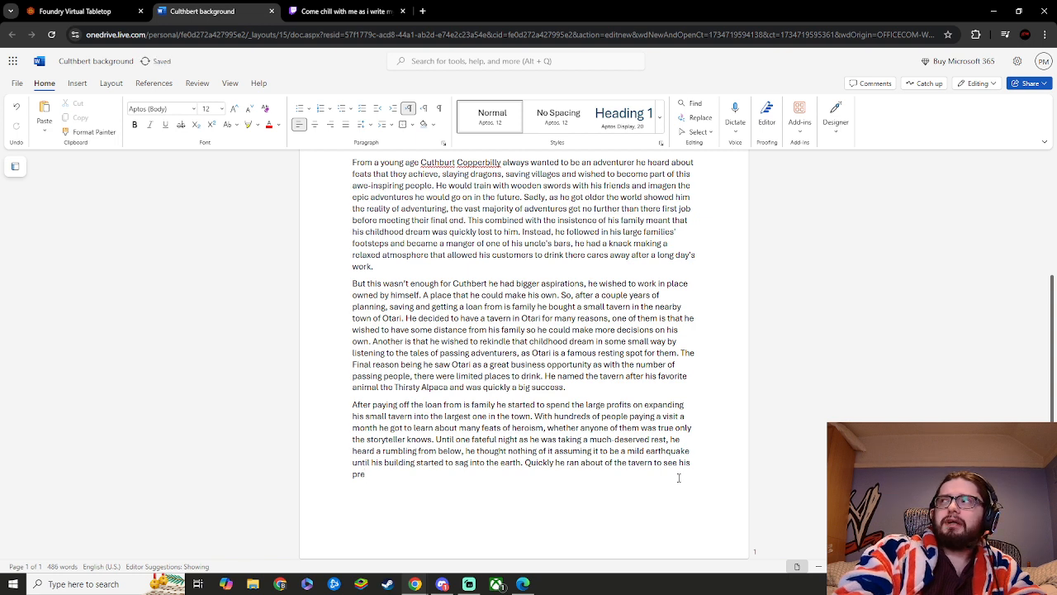
{"action": "type", "text": "cious"}
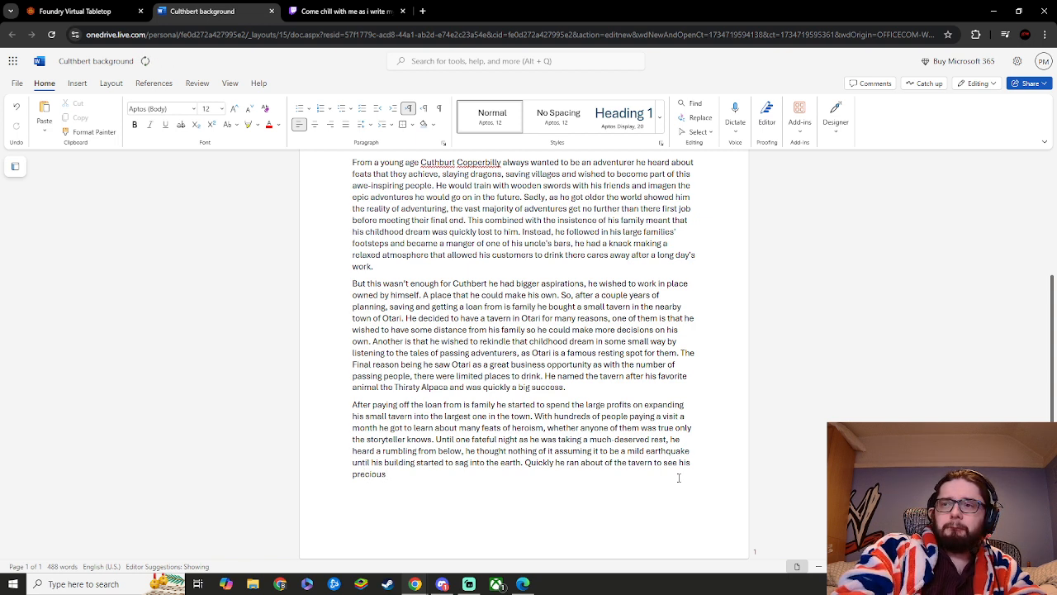
{"action": "type", "text": " bui"}
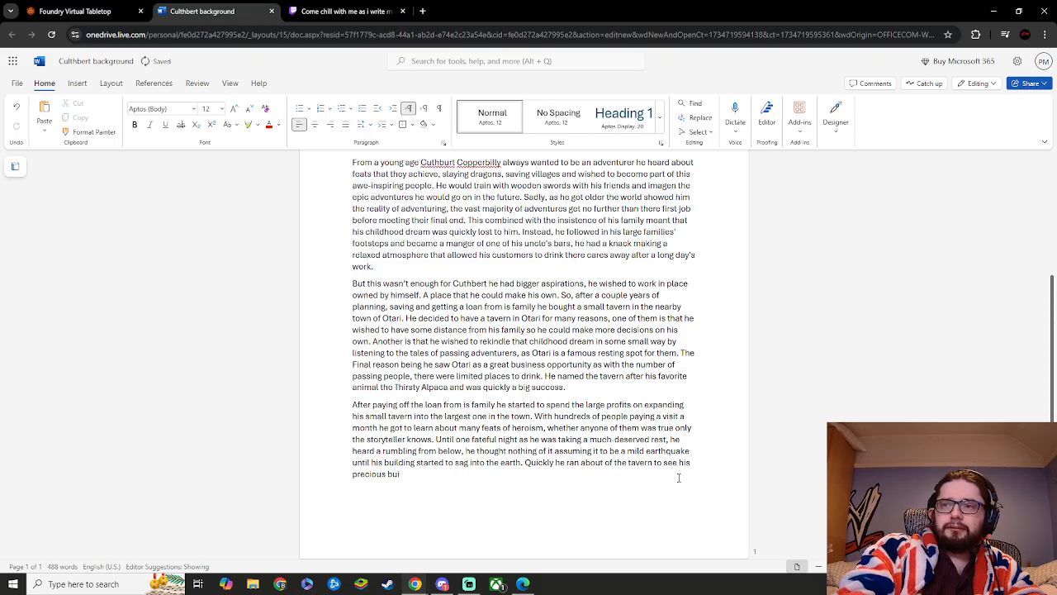
{"action": "type", "text": "lding"}
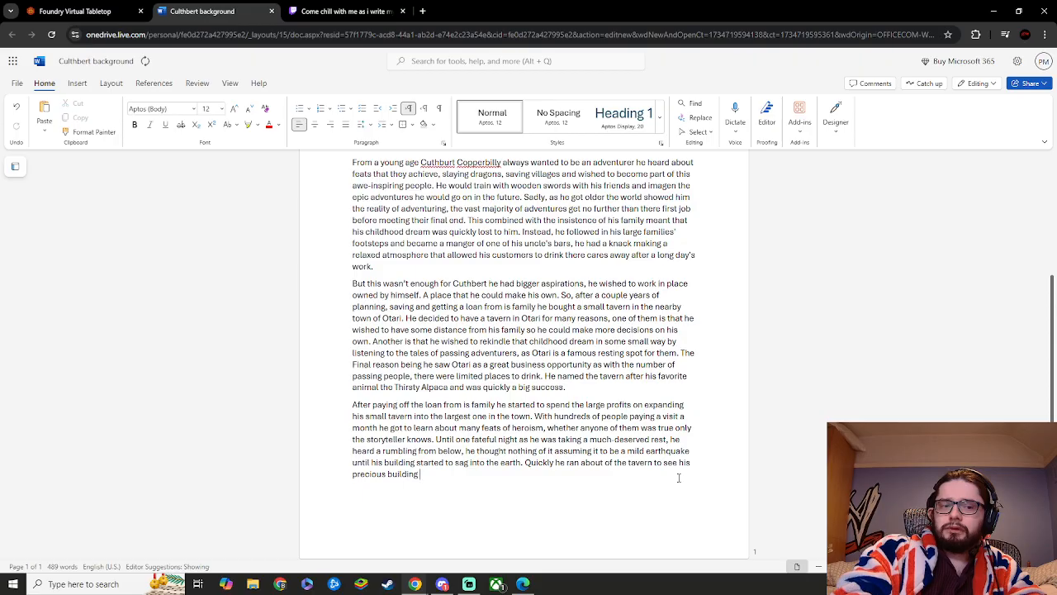
- Complete the sentence with "crumble into the canyon that appeared below it."
{"action": "type", "text": " crumbl"}
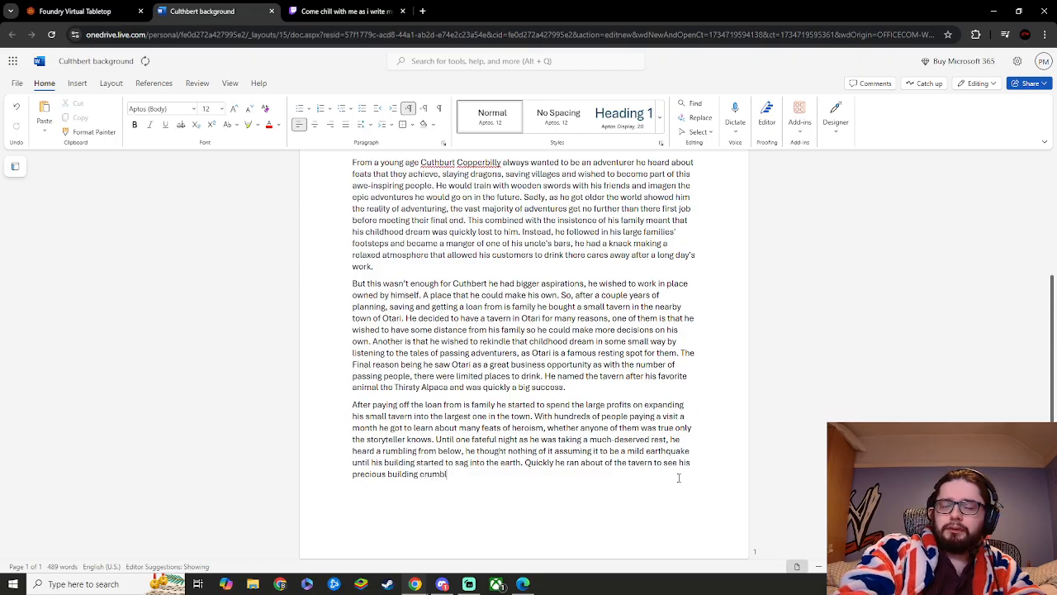
{"action": "type", "text": "e into"}
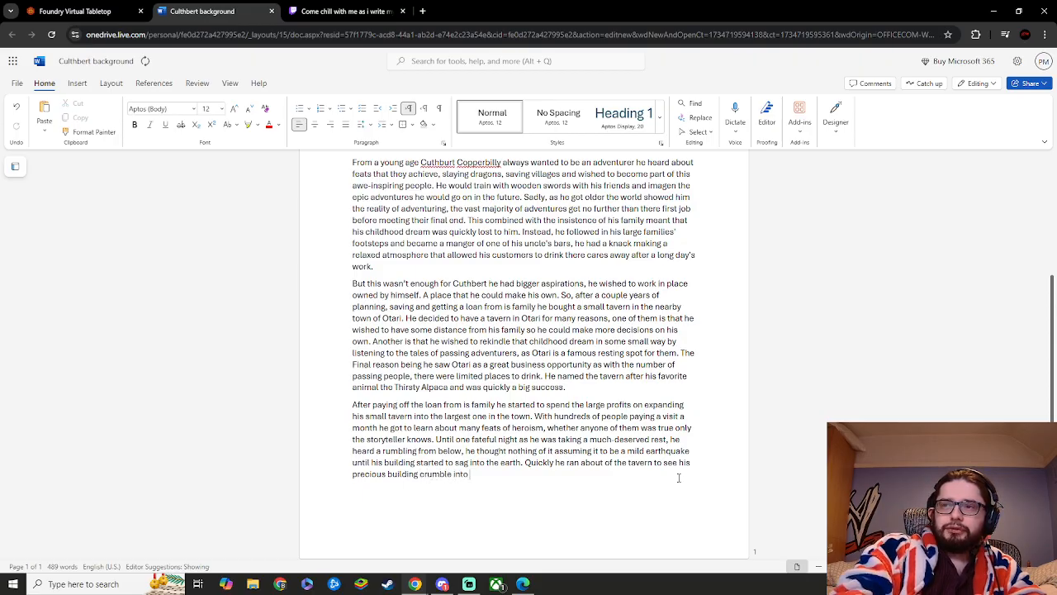
{"action": "type", "text": " the can"}
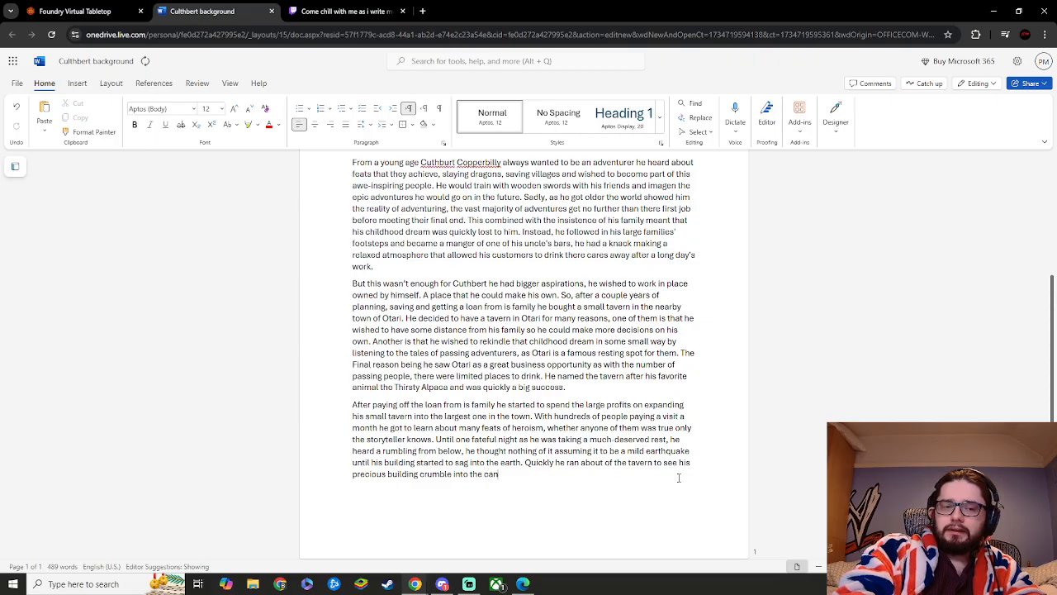
{"action": "type", "text": "yon that"}
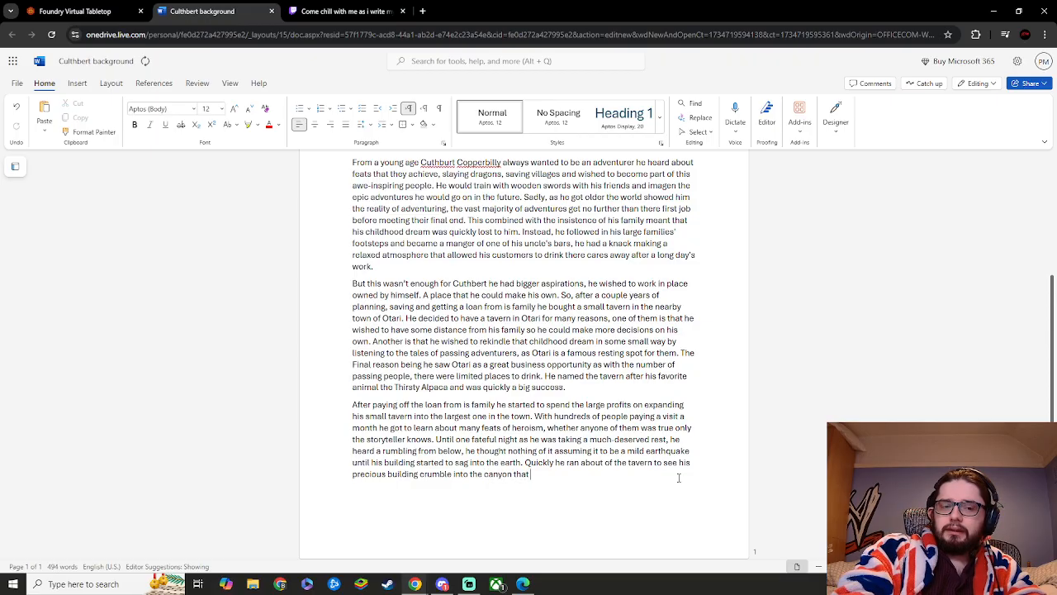
{"action": "type", "text": " appear"}
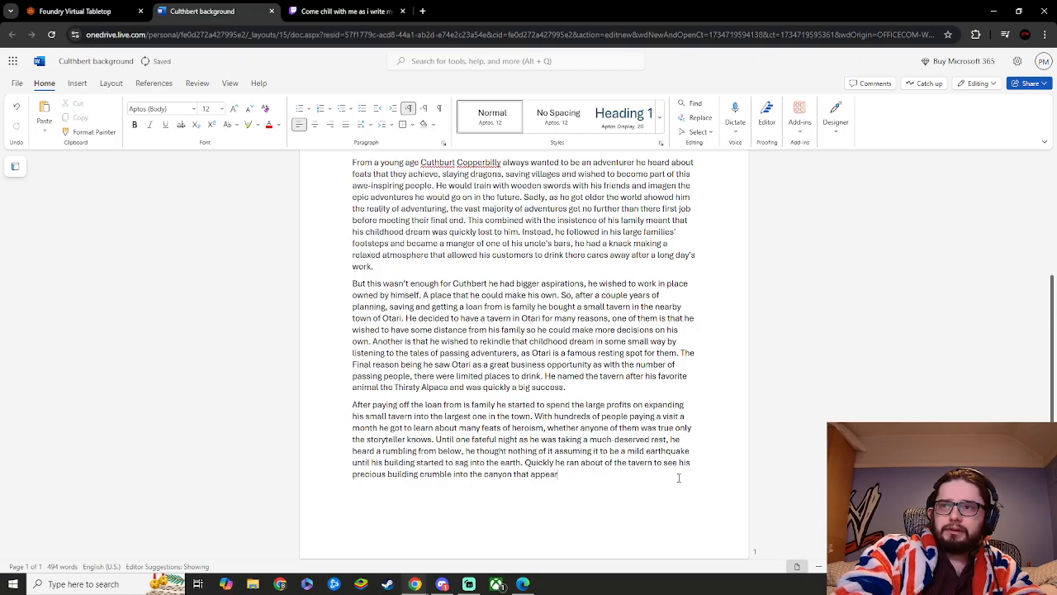
{"action": "type", "text": "ed below"}
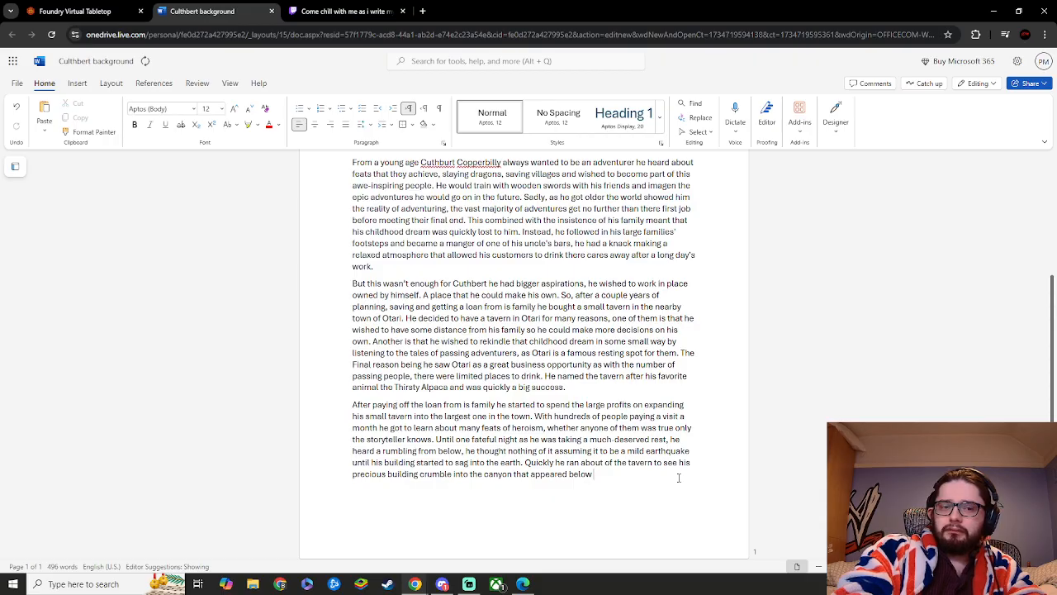
{"action": "type", "text": " it."}
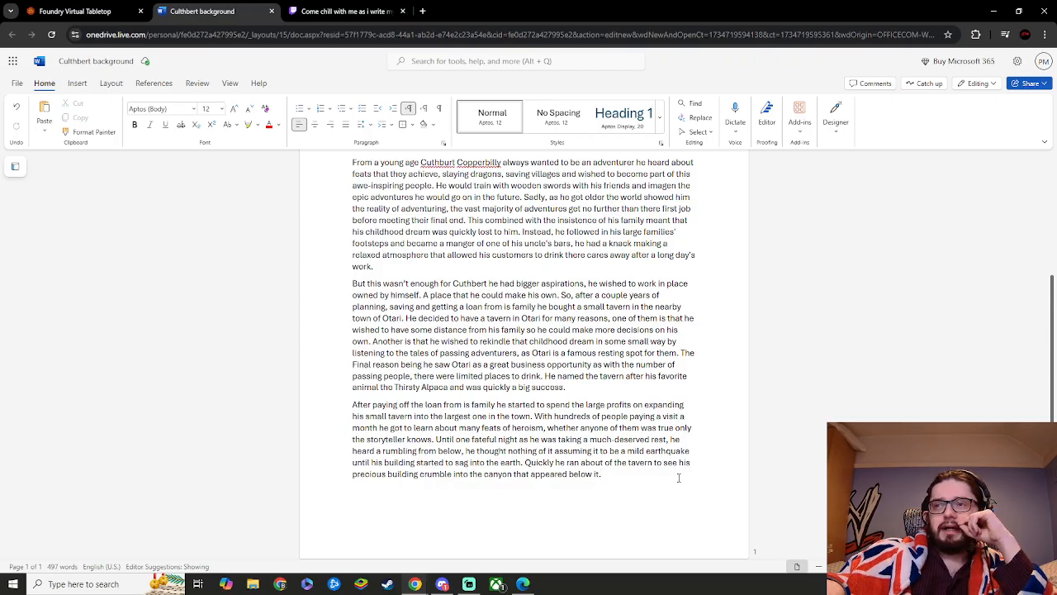
- Replace "about" with "out" so the phrase reads "he ran out of the tavern"
{"action": "left_click", "coordinate": [603, 462]}
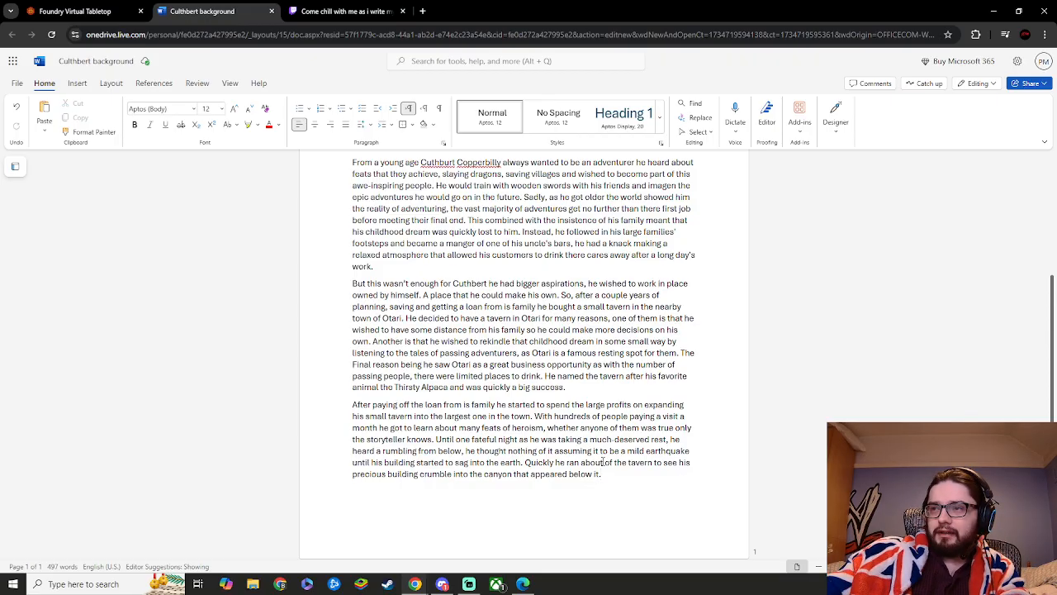
{"action": "key", "text": "BackSpace"}
{"action": "key", "text": "BackSpace"}
{"action": "key", "text": "BackSpace"}
{"action": "key", "text": "BackSpace"}
{"action": "key", "text": "BackSpace"}
{"action": "key", "text": "BackSpace"}
{"action": "type", "text": "out"}
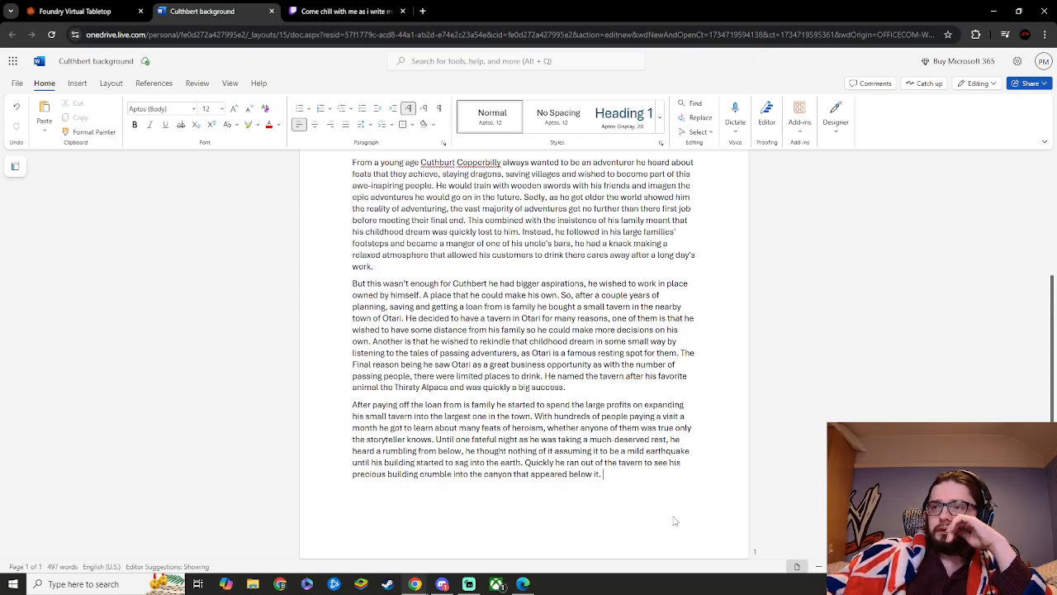
- Add a new sentence at the end of the paragraph beginning "At first the reality of the situation weighed on him"
{"action": "type", "text": "At "}
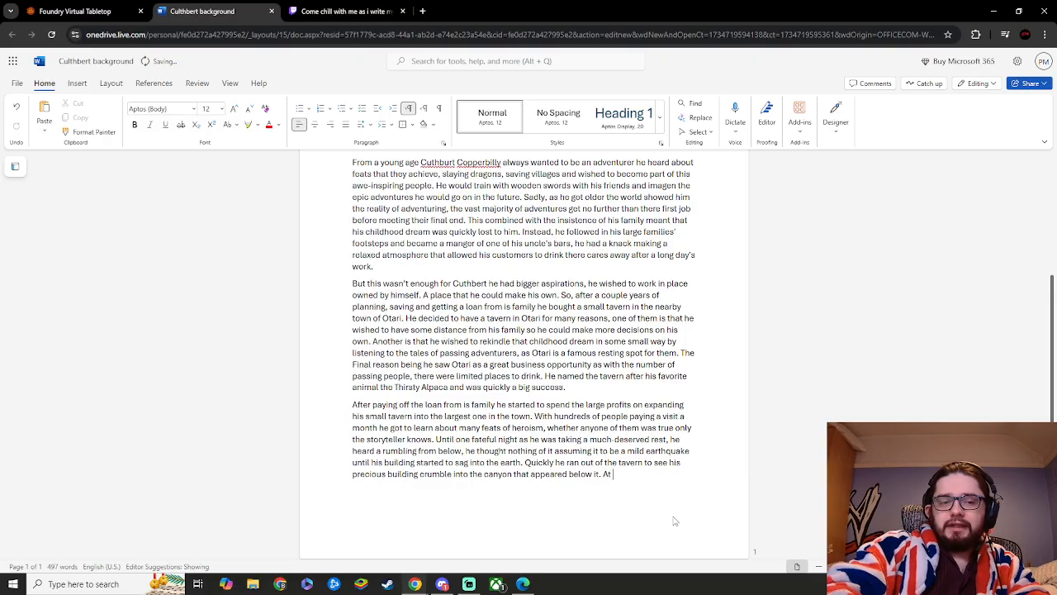
{"action": "type", "text": "first"}
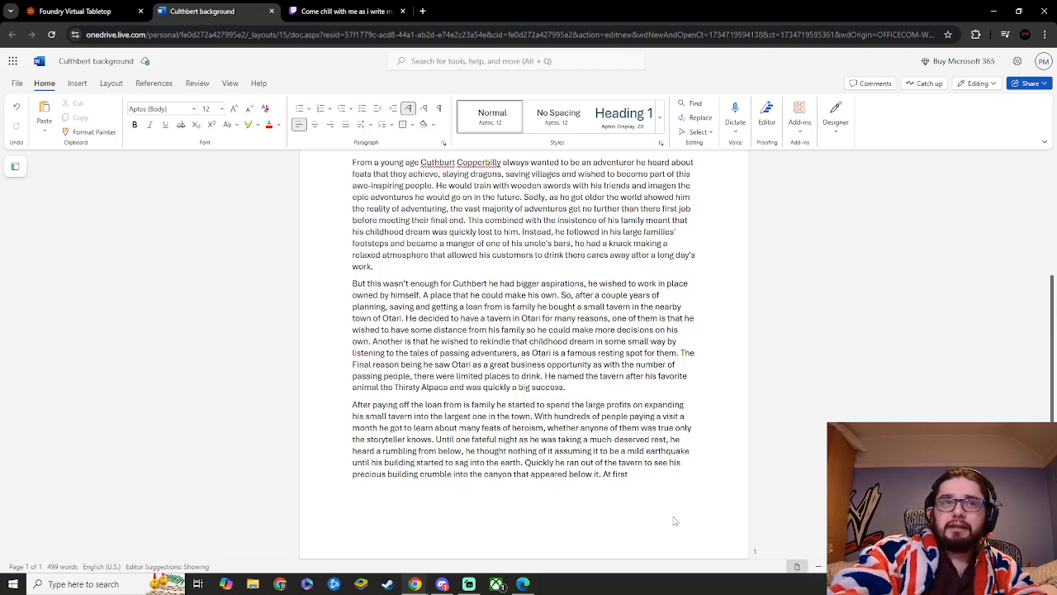
{"action": "type", "text": "the real"}
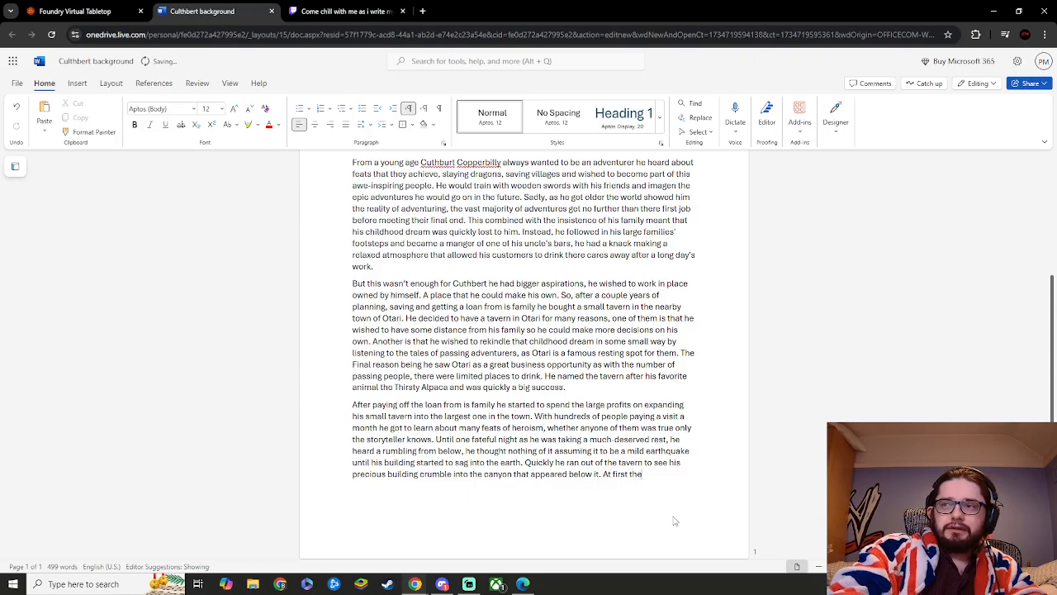
{"action": "type", "text": "y"}
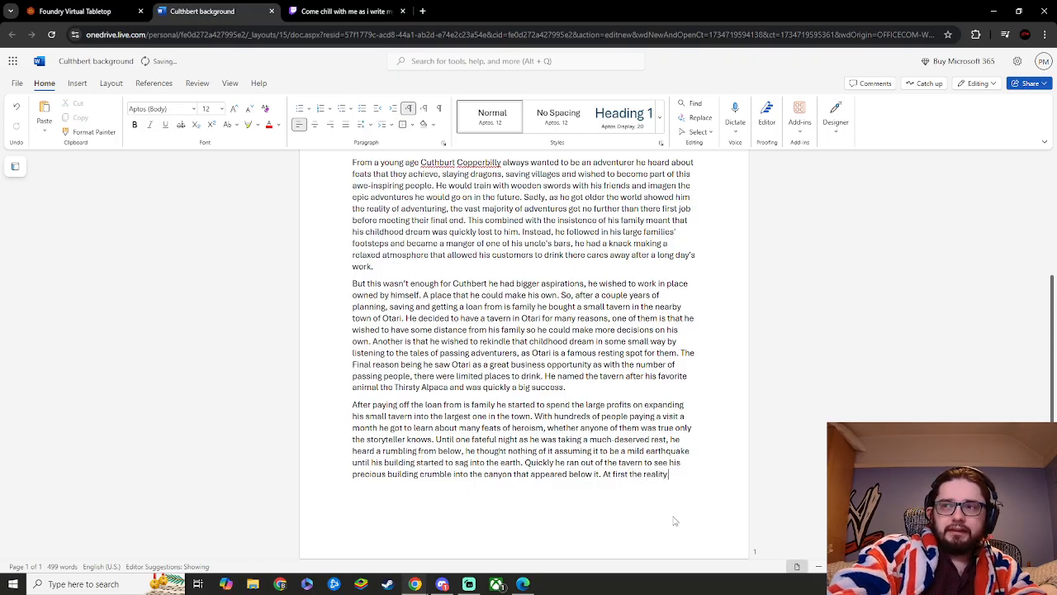
{"action": "type", "text": " of the stt"}
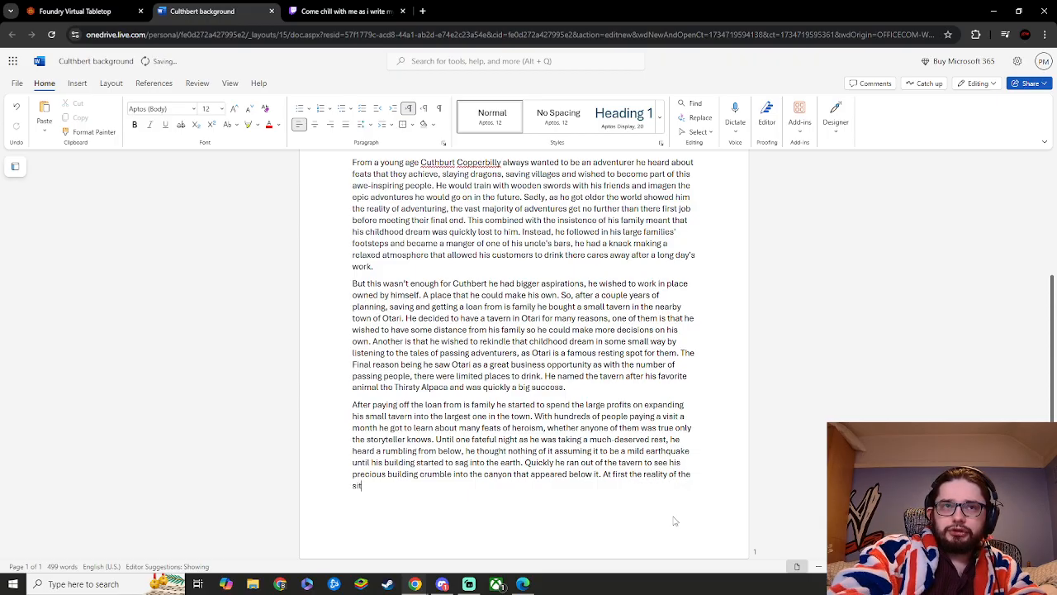
{"action": "type", "text": "uation"}
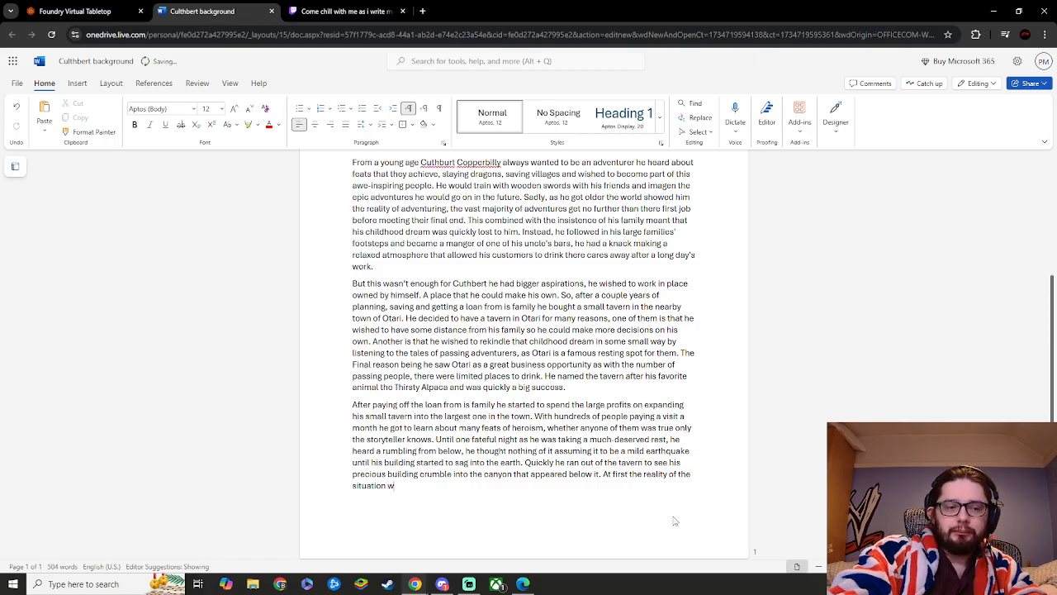
{"action": "type", "text": "weighed "}
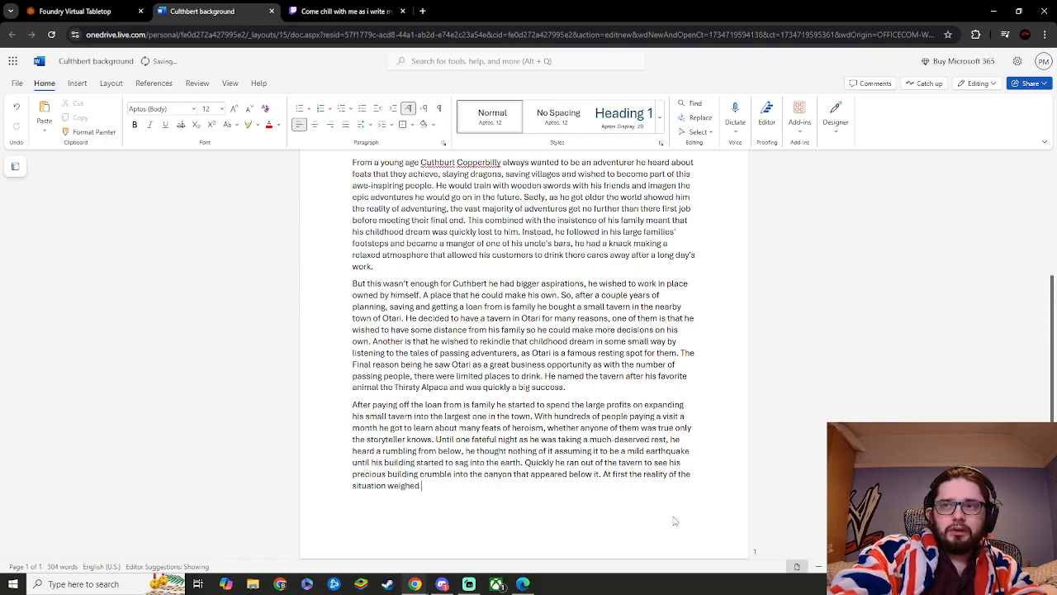
{"action": "type", "text": "on gim"}
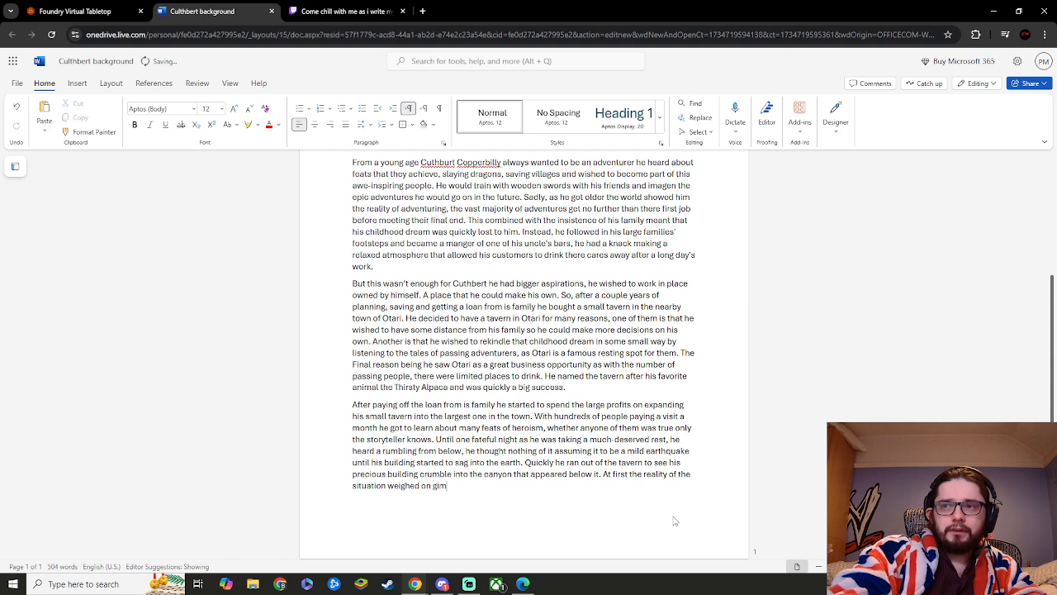
{"action": "key", "text": "BackSpace"}
{"action": "key", "text": "BackSpace"}
{"action": "key", "text": "BackSpace"}
{"action": "type", "text": "him"}
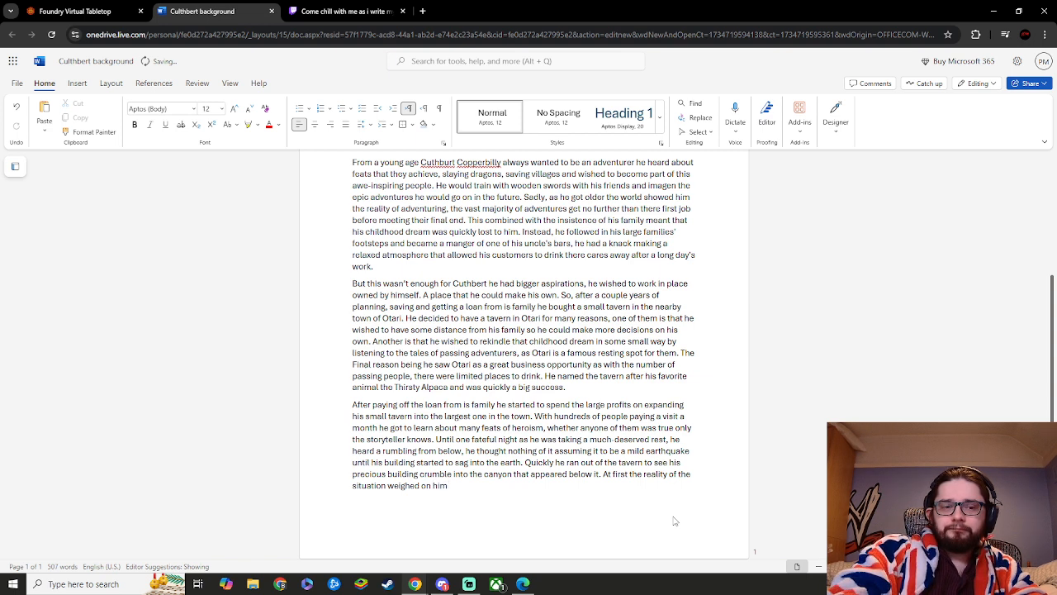
- Finish the sentence after "weighed on him" with "as had as the building he had built."
{"action": "type", "text": " as he"}
{"action": "type", "text": "d as the"}
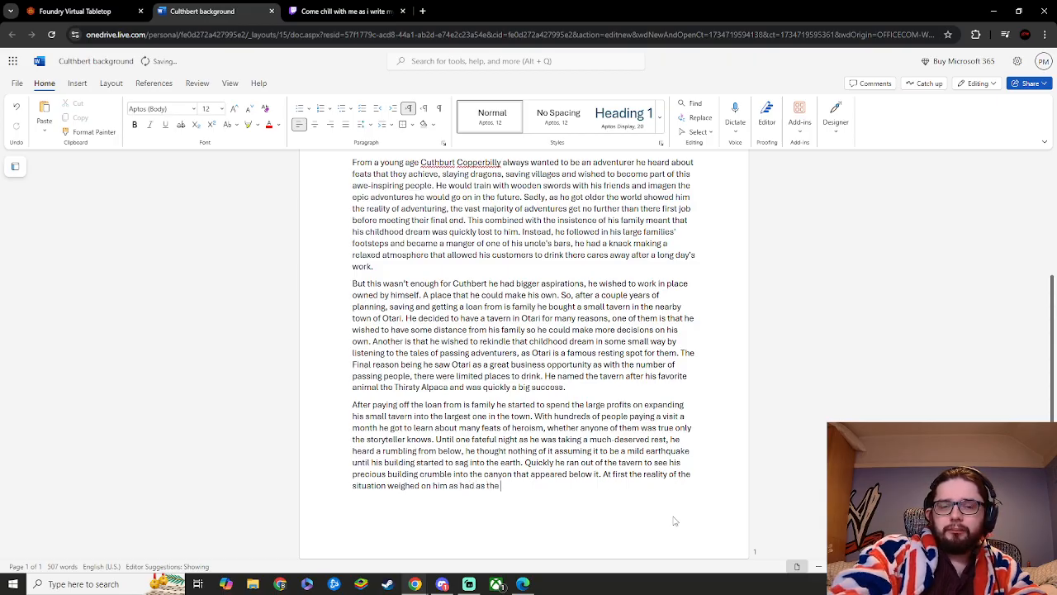
{"action": "type", "text": " building he"}
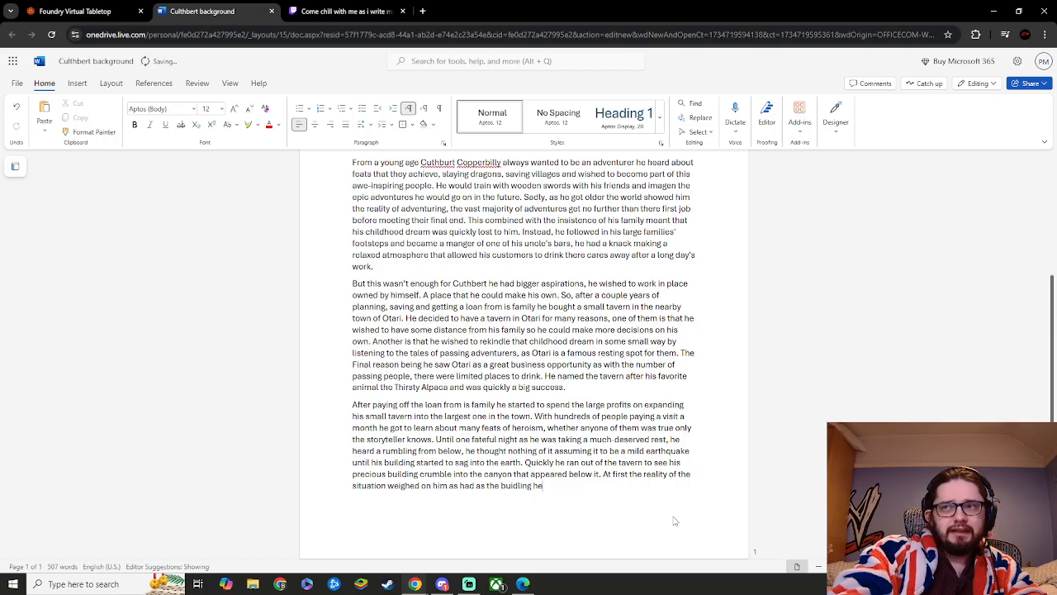
{"action": "type", "text": " had bui"}
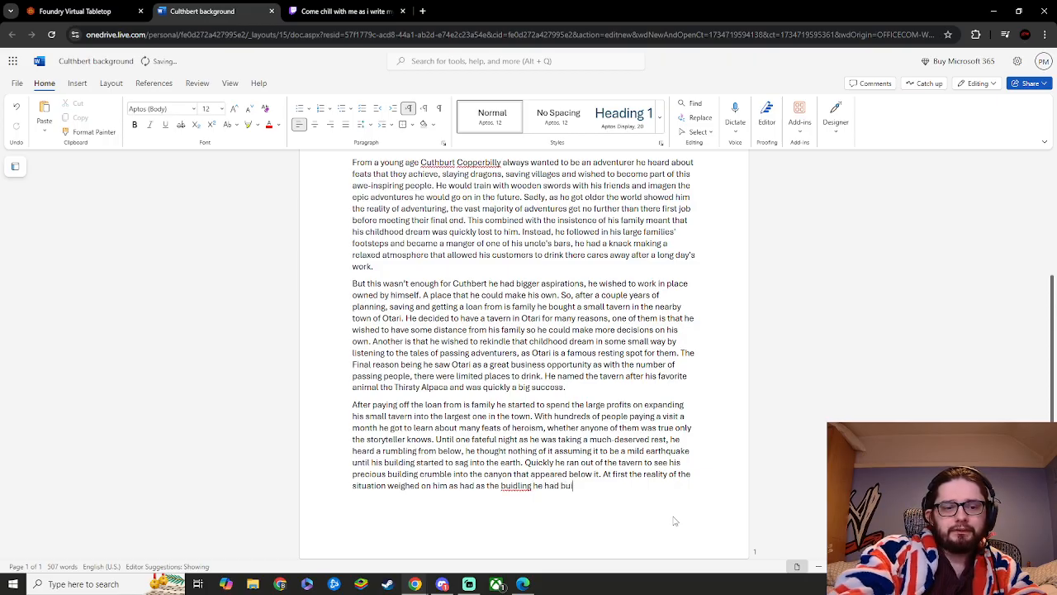
{"action": "type", "text": "lt"}
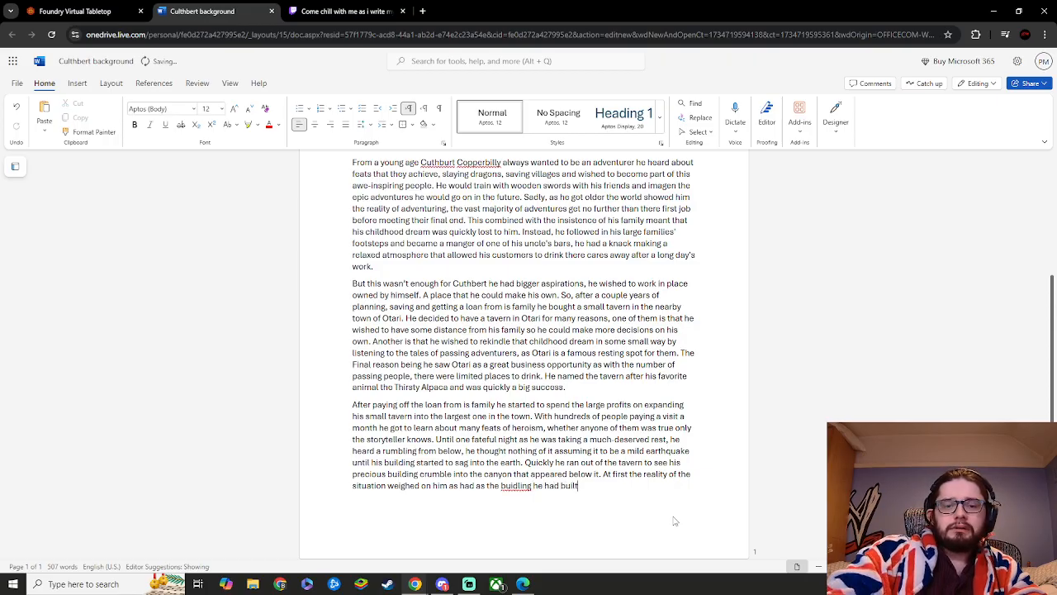
{"action": "type", "text": "."}
- Correct the flagged misspelling in the last line to "building" using the suggested spelling
{"action": "left_click", "coordinate": [516, 486]}
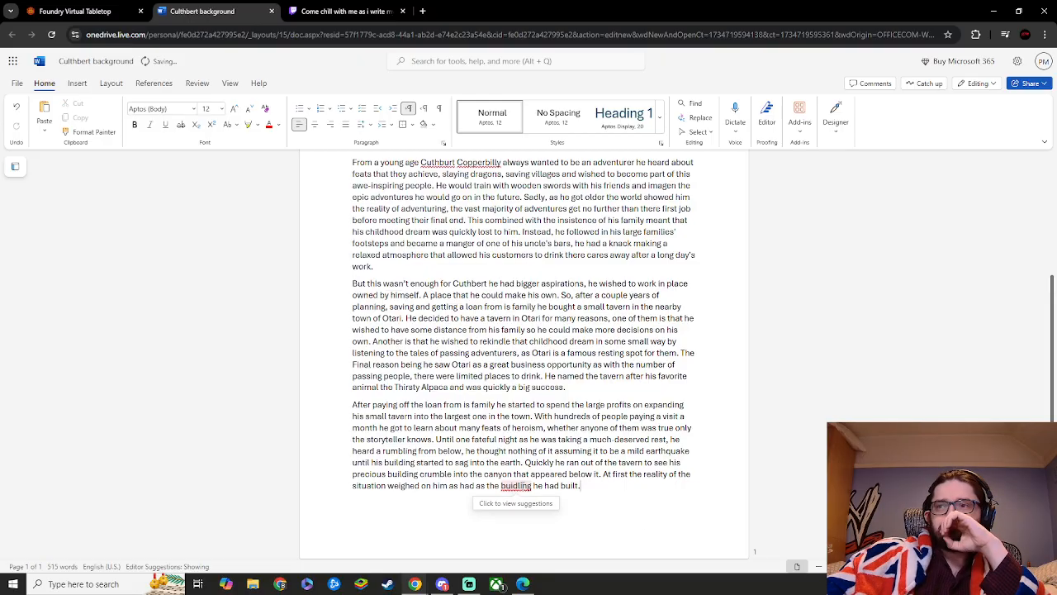
{"action": "left_click", "coordinate": [565, 518]}
{"action": "left_click", "coordinate": [609, 487]}
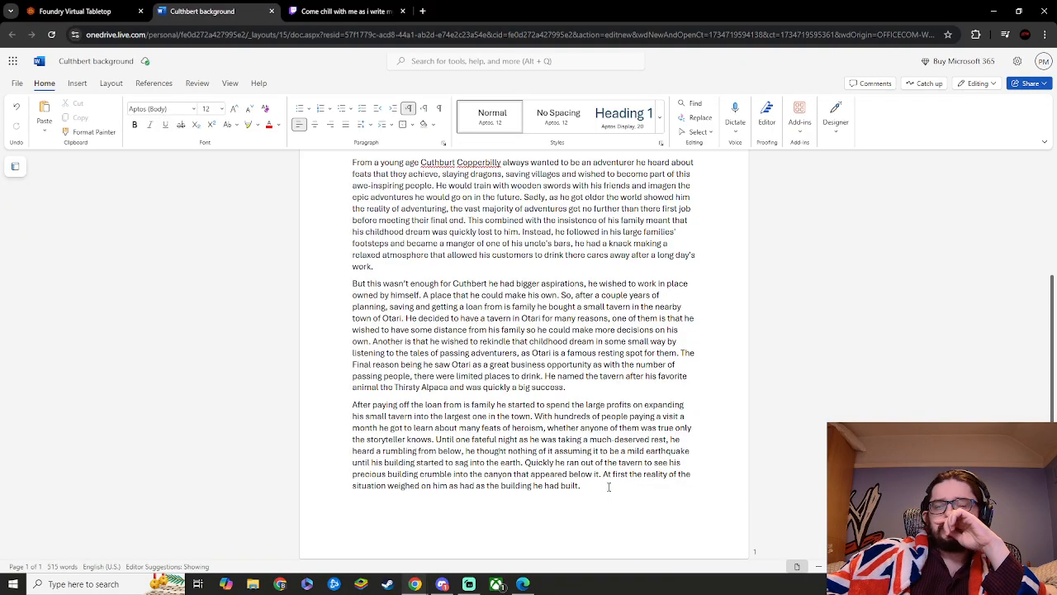
- Reword the comparison after "weighed on him" so it reads "as heavy as the building he had built"
{"action": "left_click", "coordinate": [471, 486]}
{"action": "type", "text": "r"}
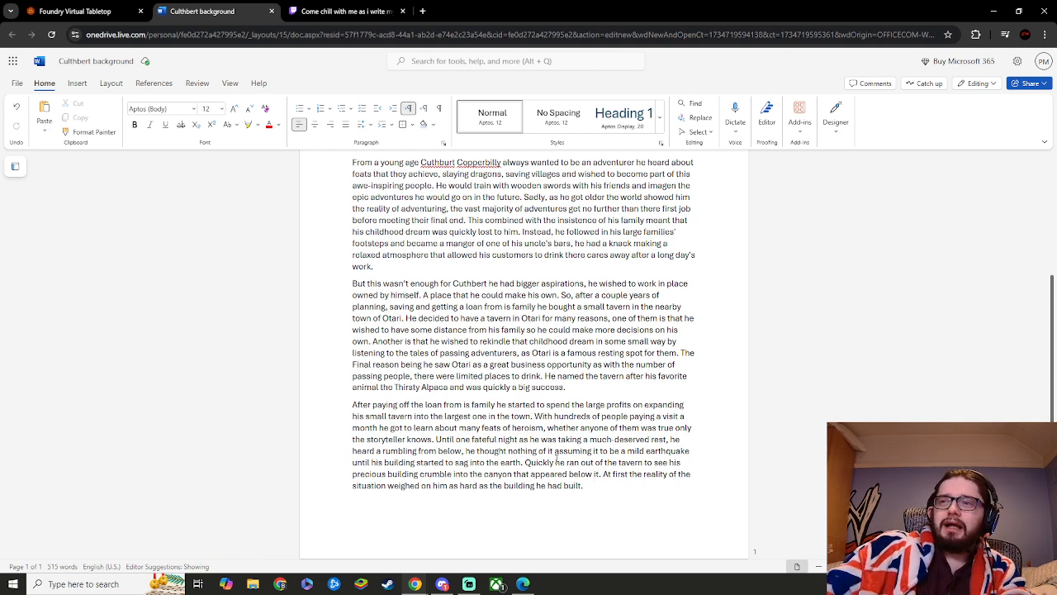
{"action": "double_click", "coordinate": [469, 486]}
{"action": "type", "text": "heavy"}
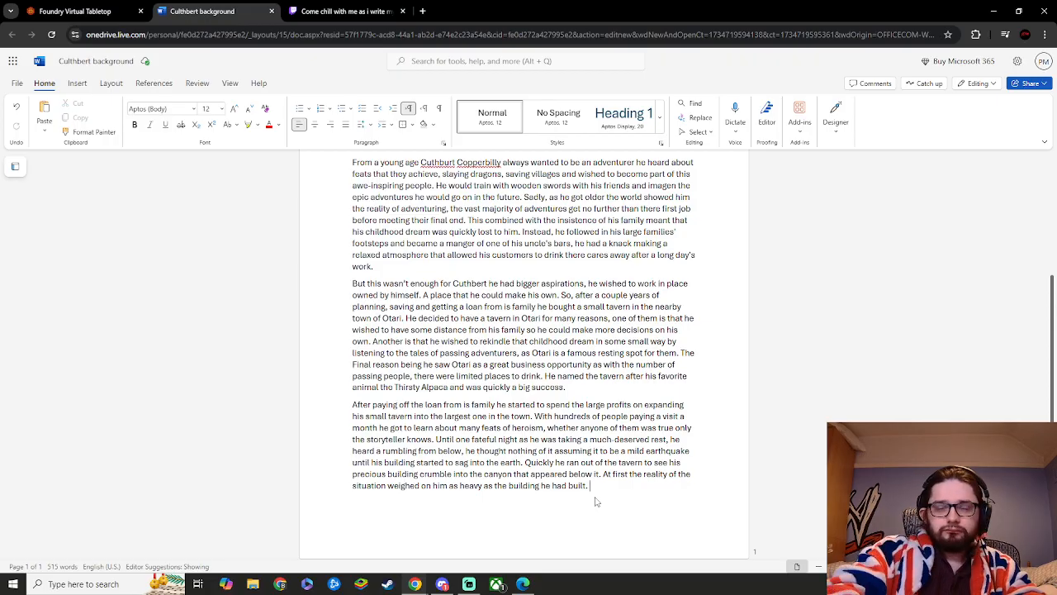
- Begin a new sentence at the end of the last paragraph with "To see all that he had worked for"
{"action": "type", "text": "To se"}
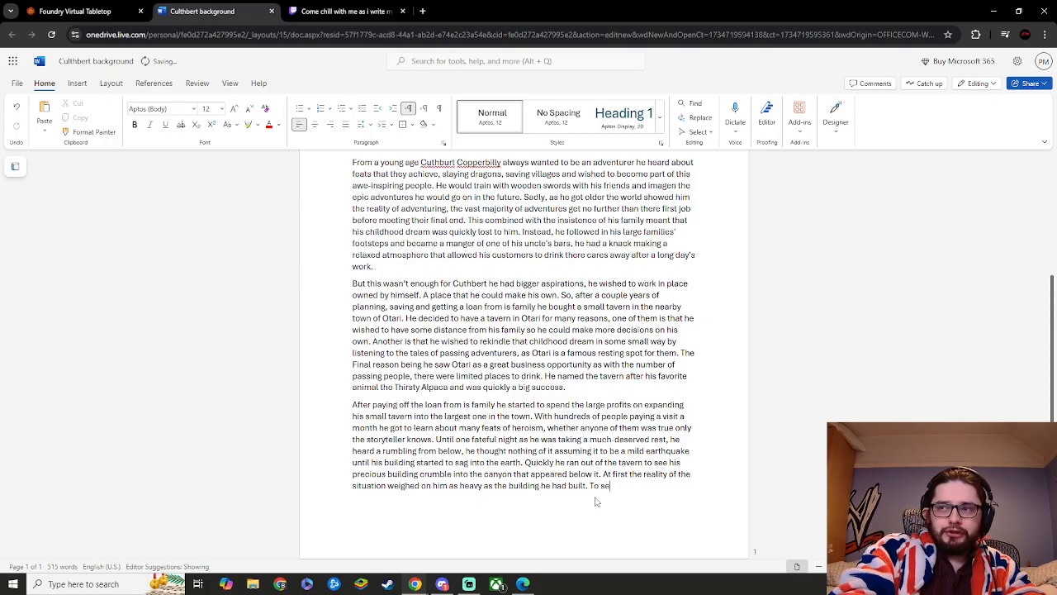
{"action": "type", "text": "e all that"}
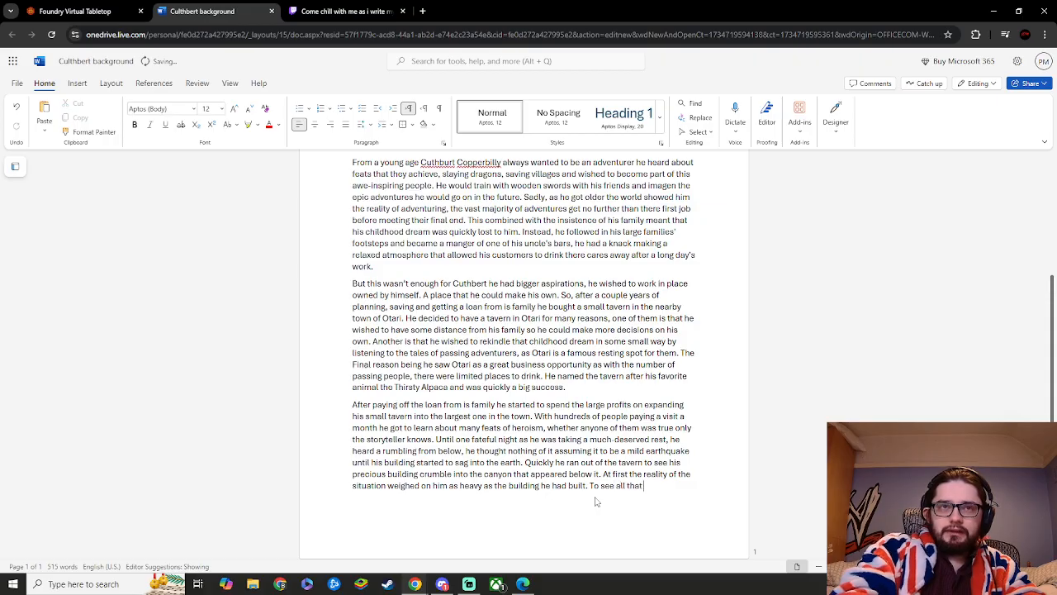
{"action": "type", "text": " he w"}
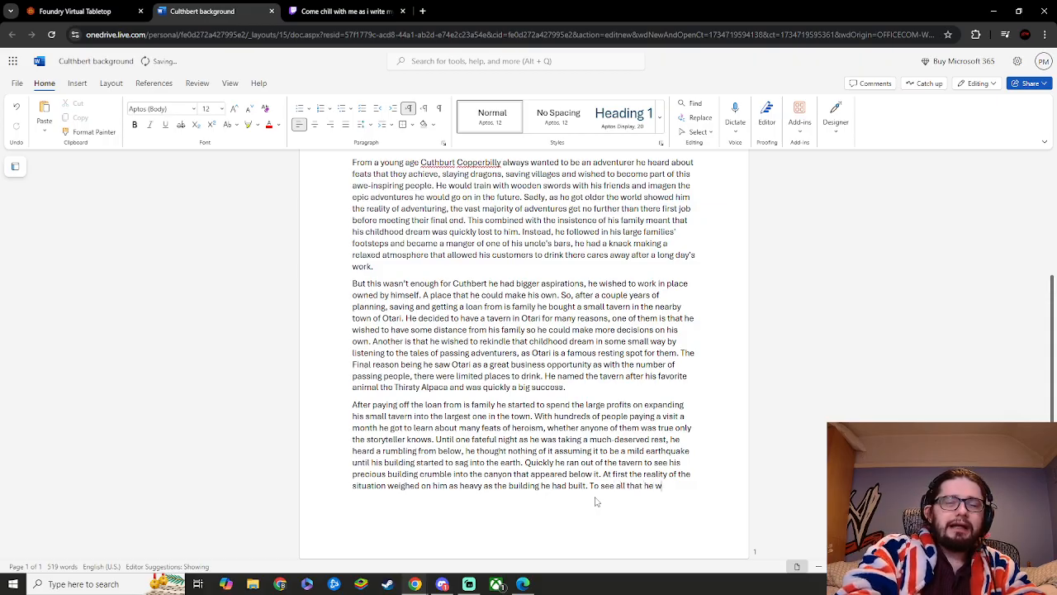
{"action": "key", "text": "BackSpace"}
{"action": "type", "text": "had"}
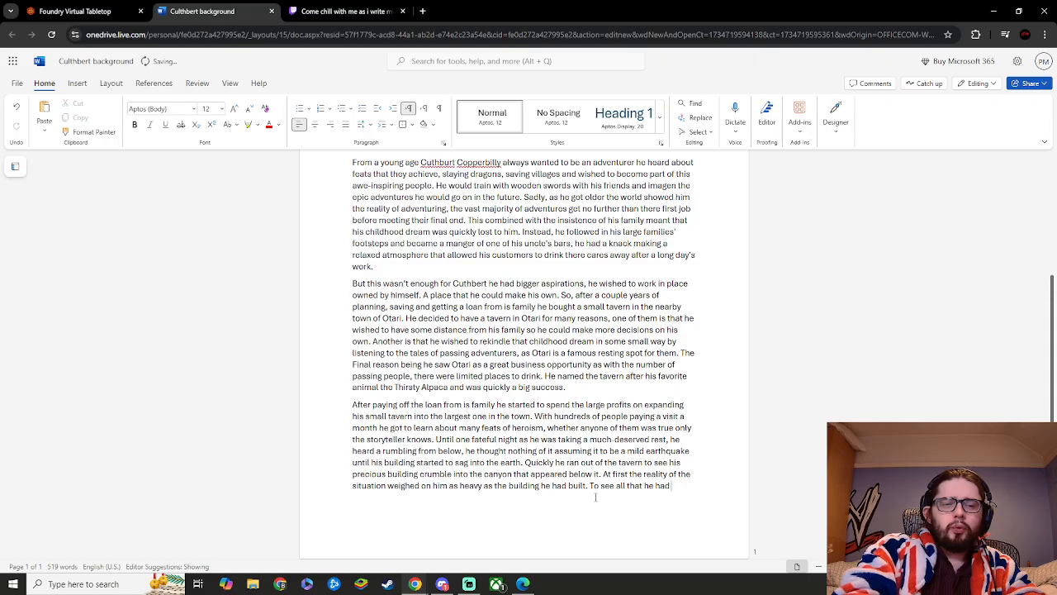
{"action": "type", "text": " worked"}
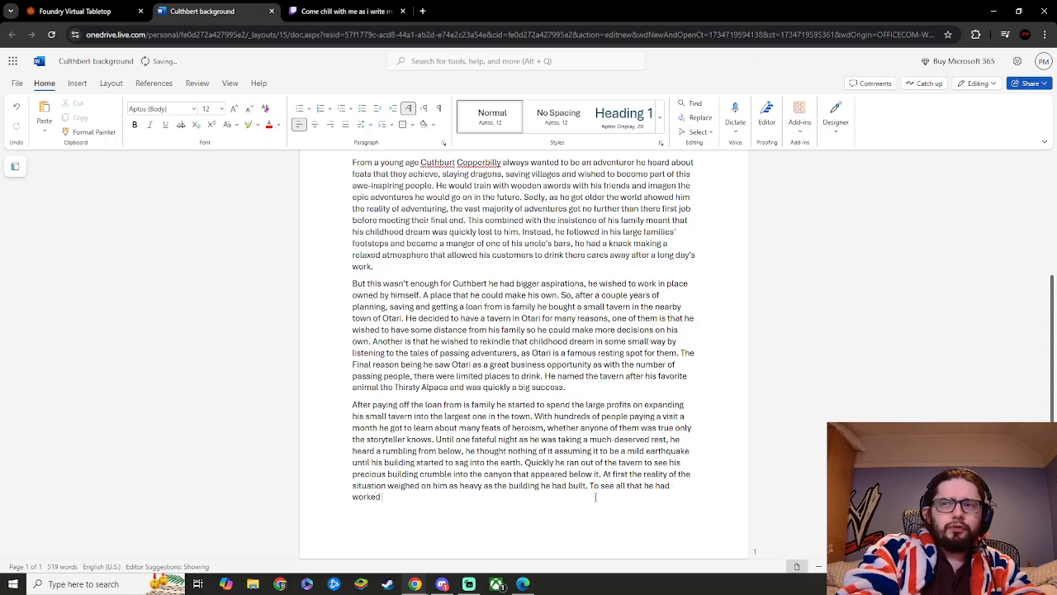
{"action": "type", "text": " for"}
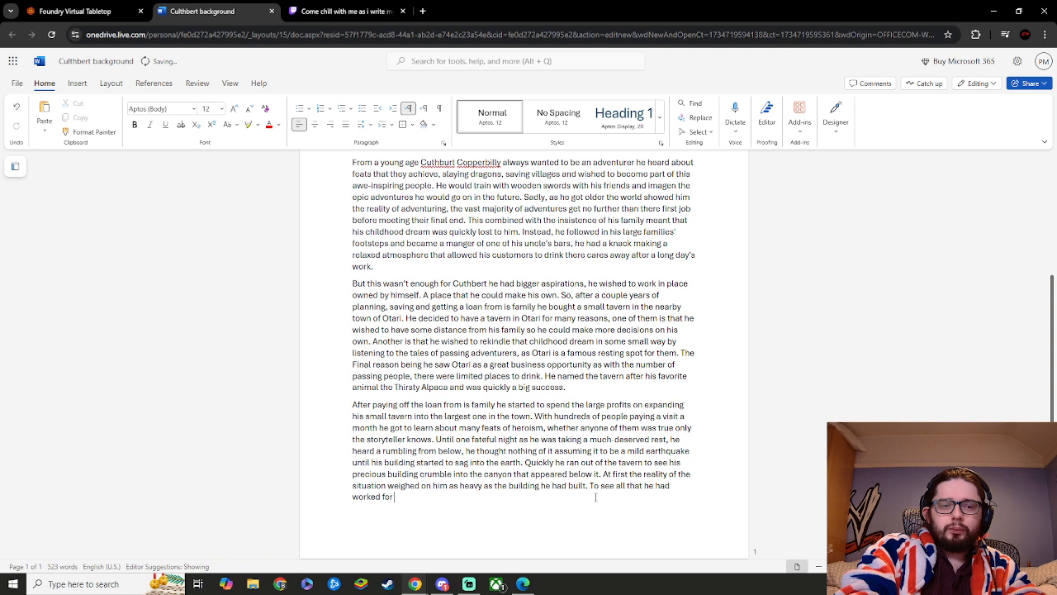
- Complete the sentence after "worked for" with "broken in front of him almost broke him."
{"action": "type", "text": " broken"}
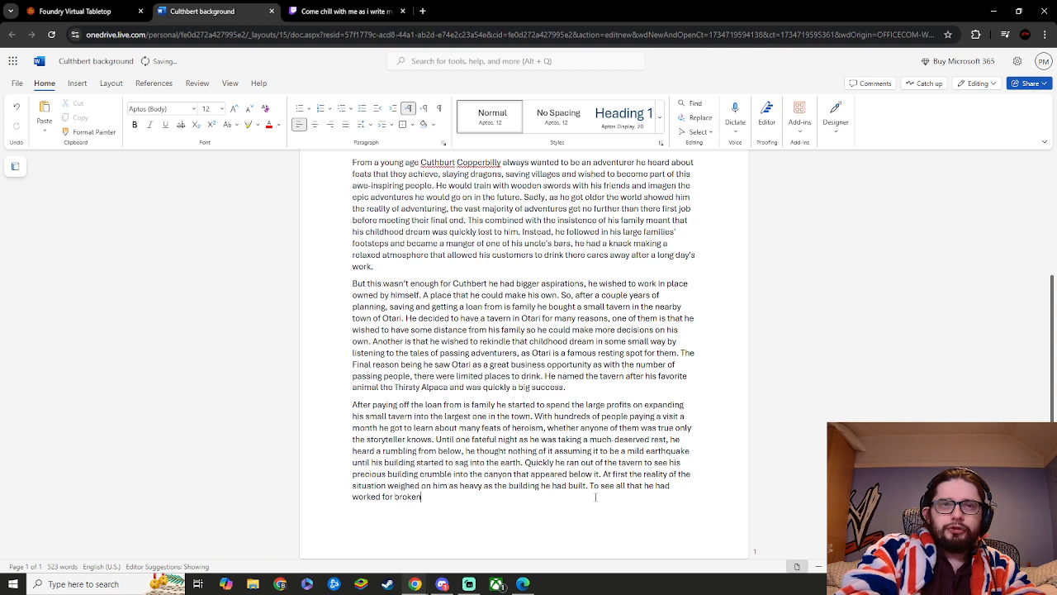
{"action": "type", "text": " in form"}
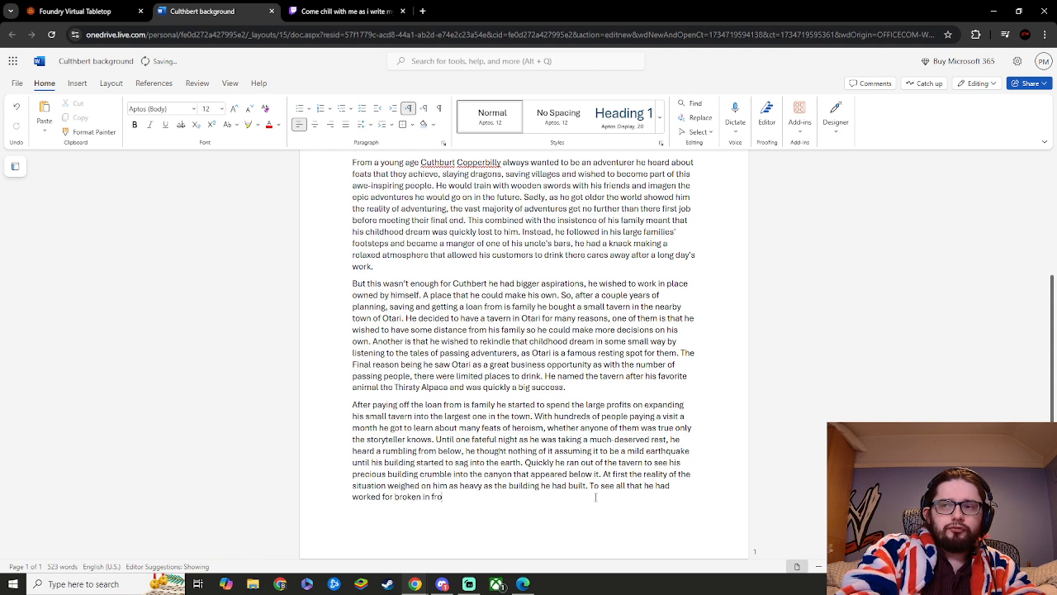
{"action": "key", "text": "BackSpace"}
{"action": "key", "text": "BackSpace"}
{"action": "key", "text": "BackSpace"}
{"action": "type", "text": "ront o"}
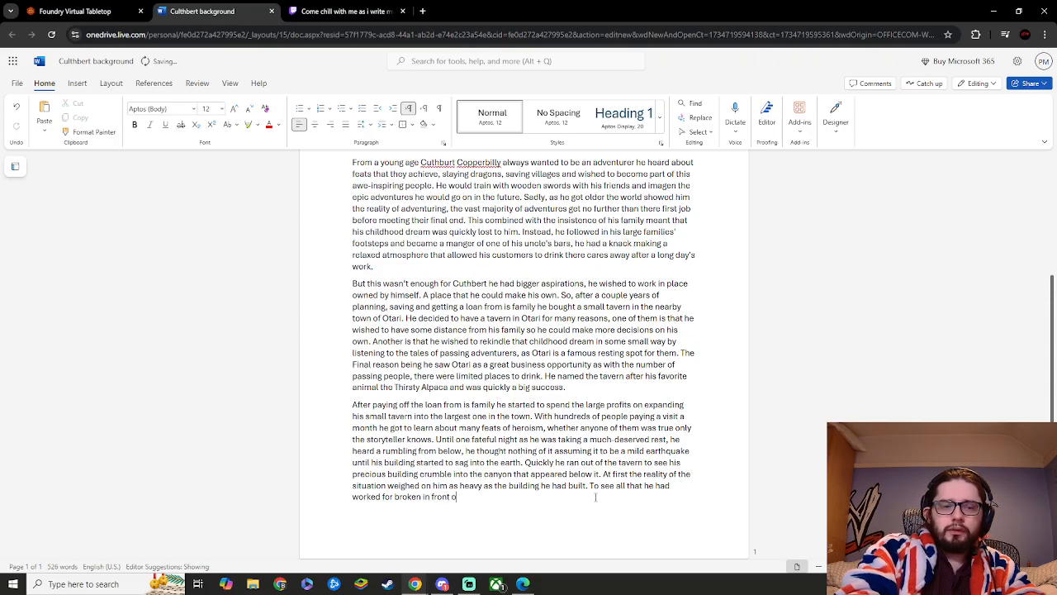
{"action": "type", "text": "f him al"}
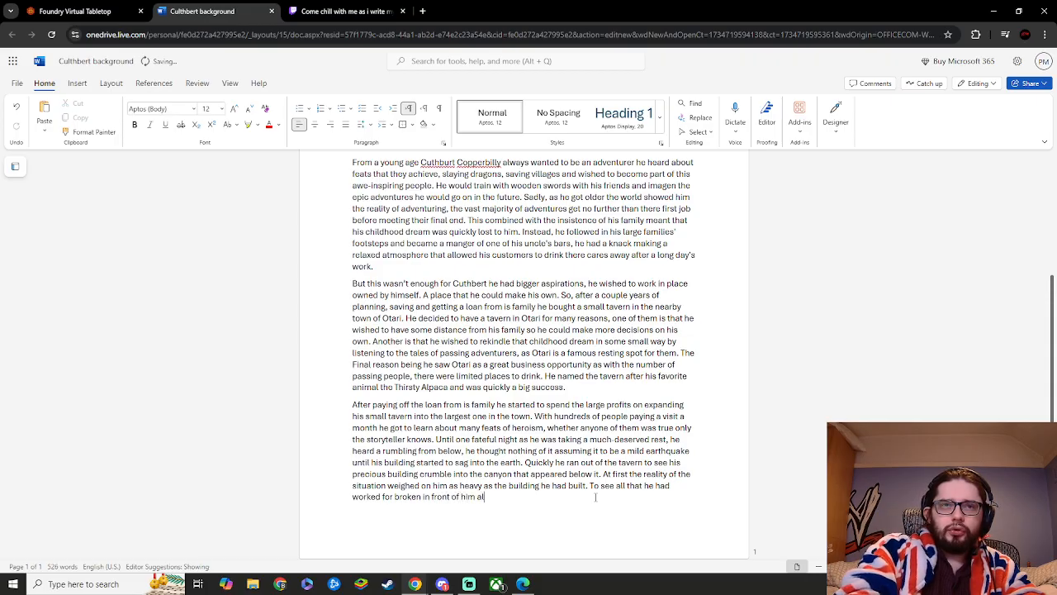
{"action": "type", "text": "most cr"}
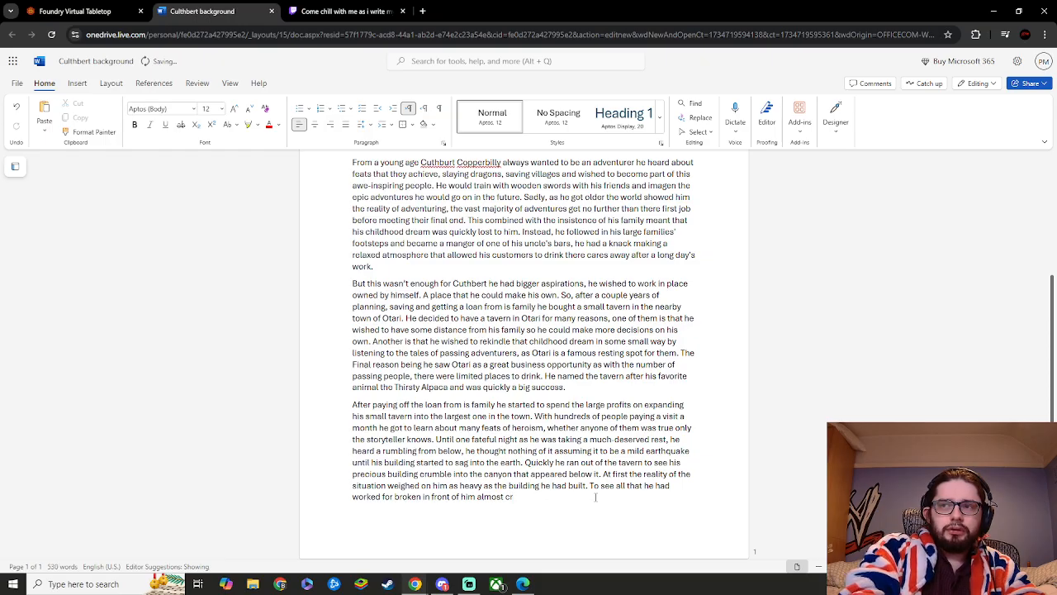
{"action": "key", "text": "BackSpace"}
{"action": "key", "text": "BackSpace"}
{"action": "type", "text": "broke"}
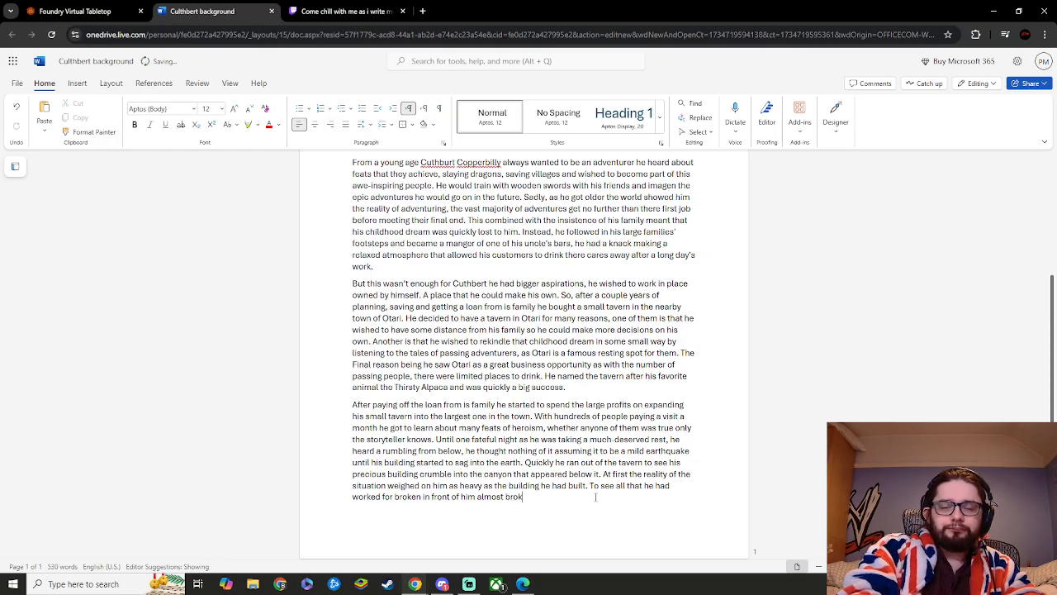
{"action": "type", "text": " him"}
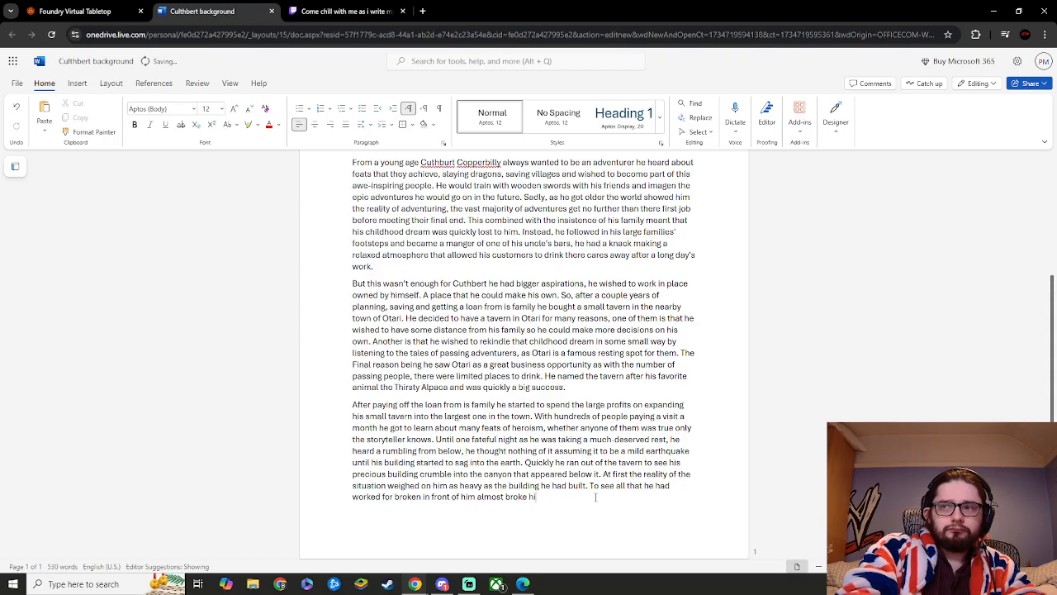
{"action": "type", "text": "."}
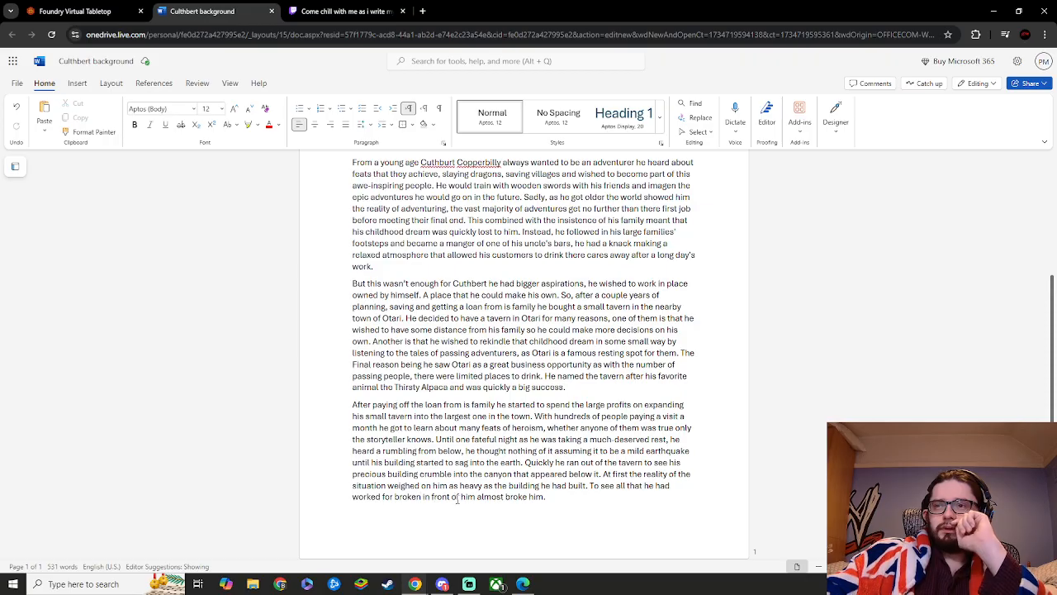
- Delete the phrase "in front of him" from the last sentence
{"action": "left_click", "coordinate": [473, 499]}
{"action": "key", "text": "BackSpace"}
{"action": "key", "text": "BackSpace"}
{"action": "key", "text": "BackSpace"}
{"action": "key", "text": "BackSpace"}
{"action": "key", "text": "BackSpace"}
{"action": "key", "text": "BackSpace"}
{"action": "key", "text": "BackSpace"}
{"action": "key", "text": "BackSpace"}
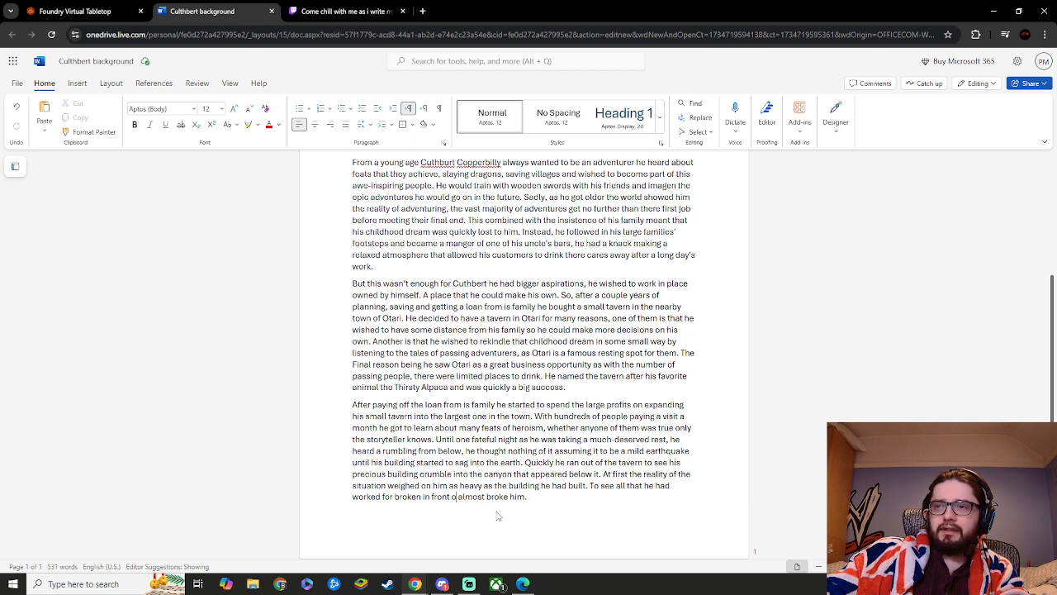
{"action": "key", "text": "BackSpace"}
{"action": "key", "text": "BackSpace"}
{"action": "key", "text": "BackSpace"}
{"action": "key", "text": "BackSpace"}
{"action": "key", "text": "BackSpace"}
{"action": "key", "text": "BackSpace"}
{"action": "key", "text": "BackSpace"}
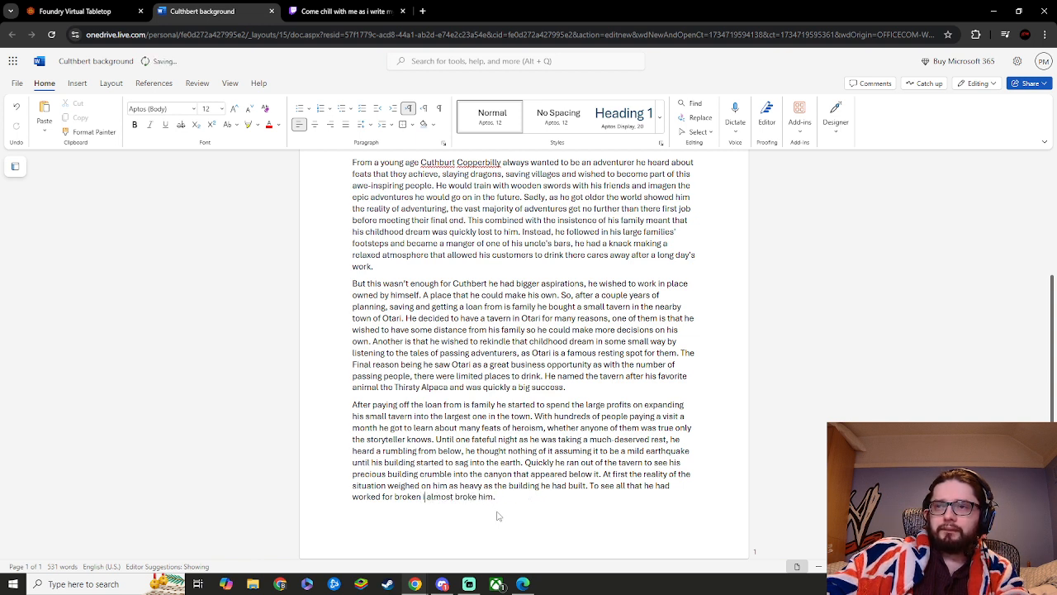
{"action": "key", "text": "BackSpace"}
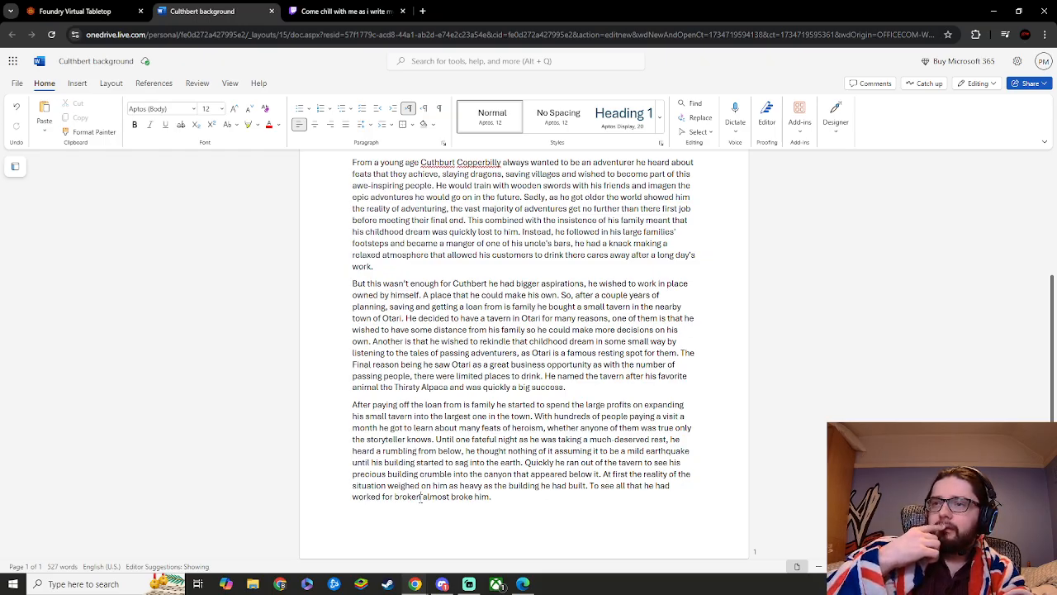
- Replace "broken" with "destroyed" in the last sentence, before "almost broke him"
{"action": "key", "text": "BackSpace"}
{"action": "key", "text": "BackSpace"}
{"action": "key", "text": "BackSpace"}
{"action": "key", "text": "BackSpace"}
{"action": "key", "text": "BackSpace"}
{"action": "key", "text": "BackSpace"}
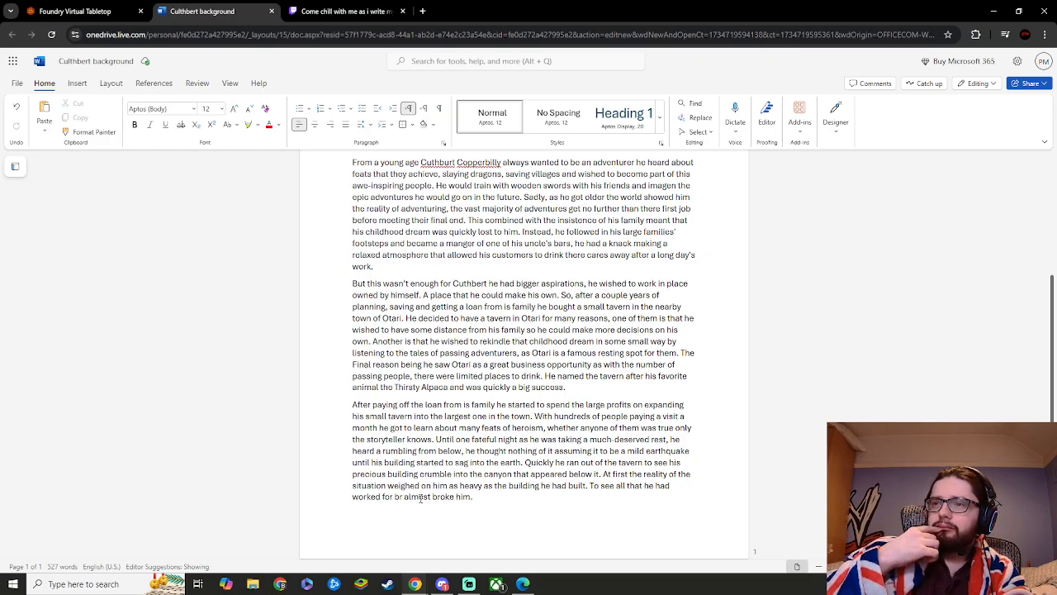
{"action": "type", "text": "destro"}
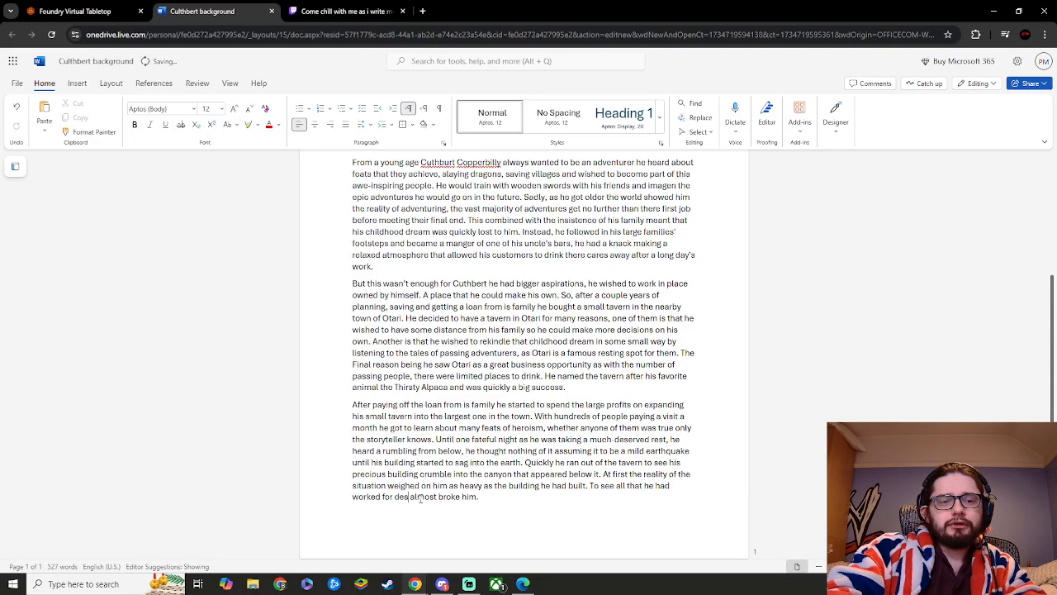
{"action": "type", "text": "yed"}
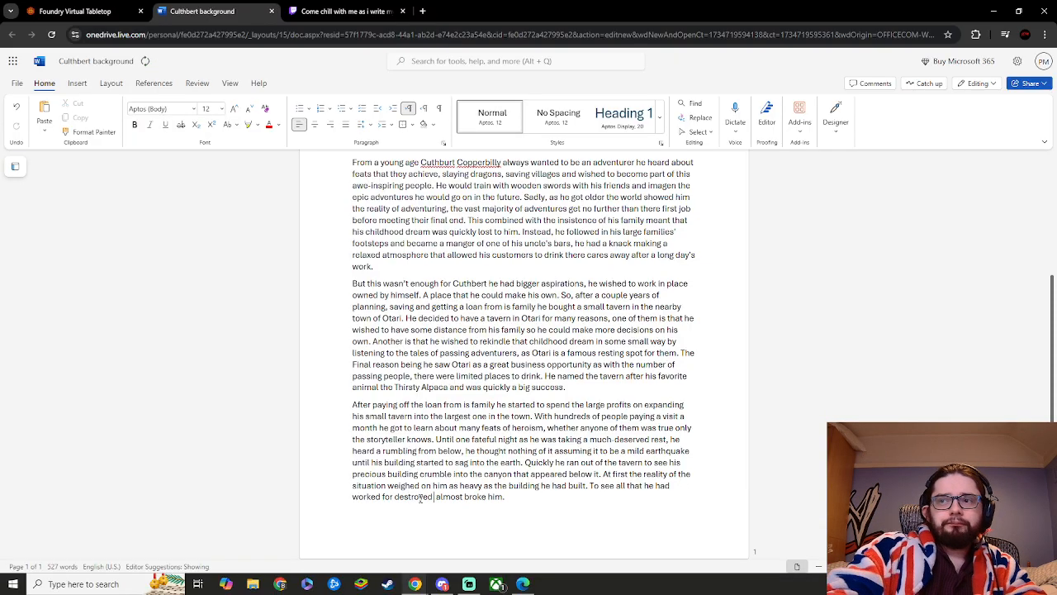
{"action": "key", "text": "BackSpace"}
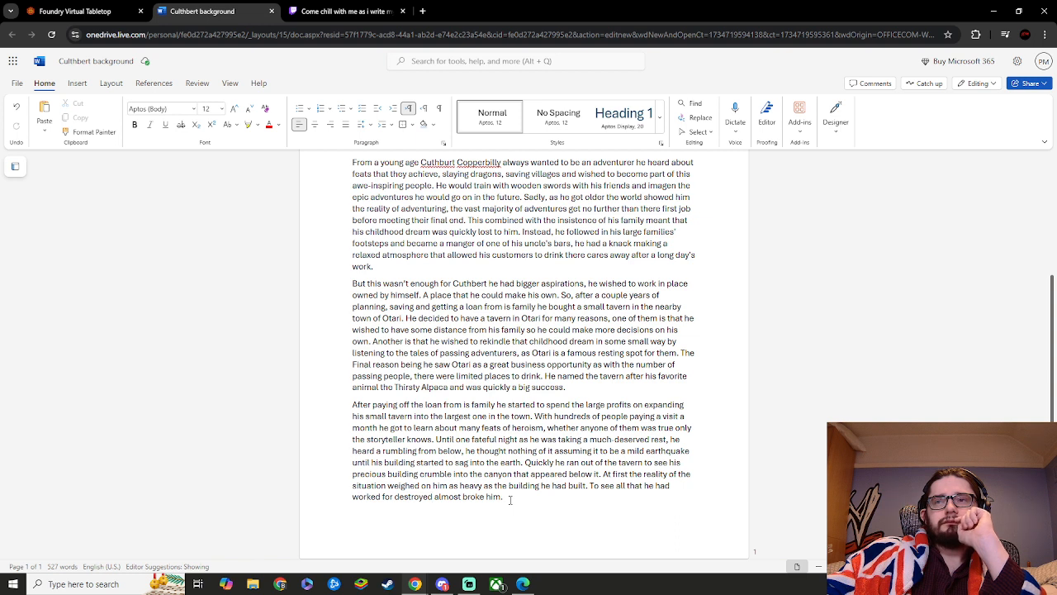
- Insert "in a sick act of mother nature" after "destroyed" in the last sentence
{"action": "type", "text": "in a s"}
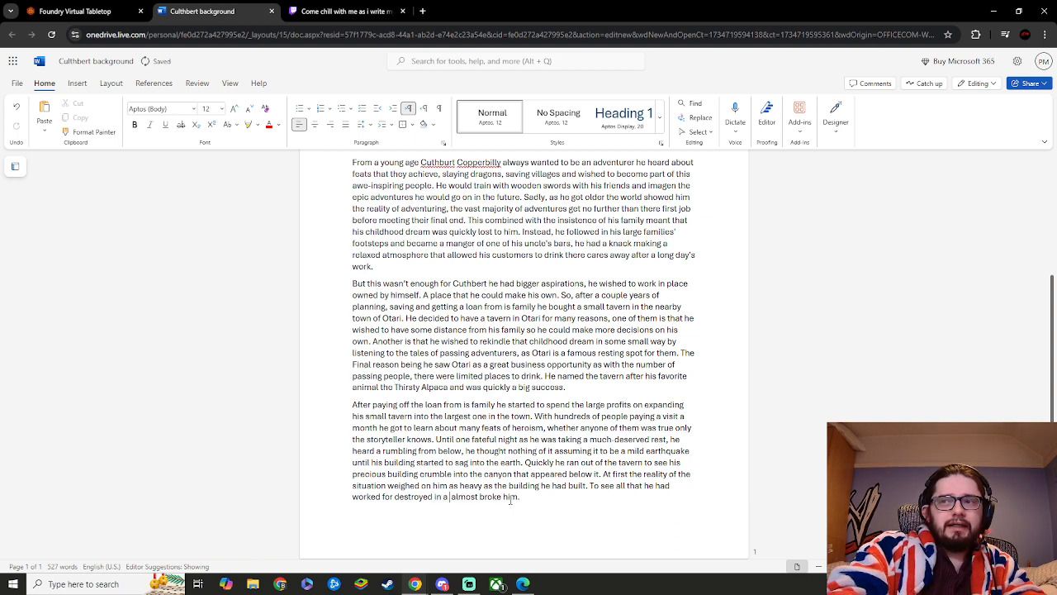
{"action": "type", "text": "ick a "}
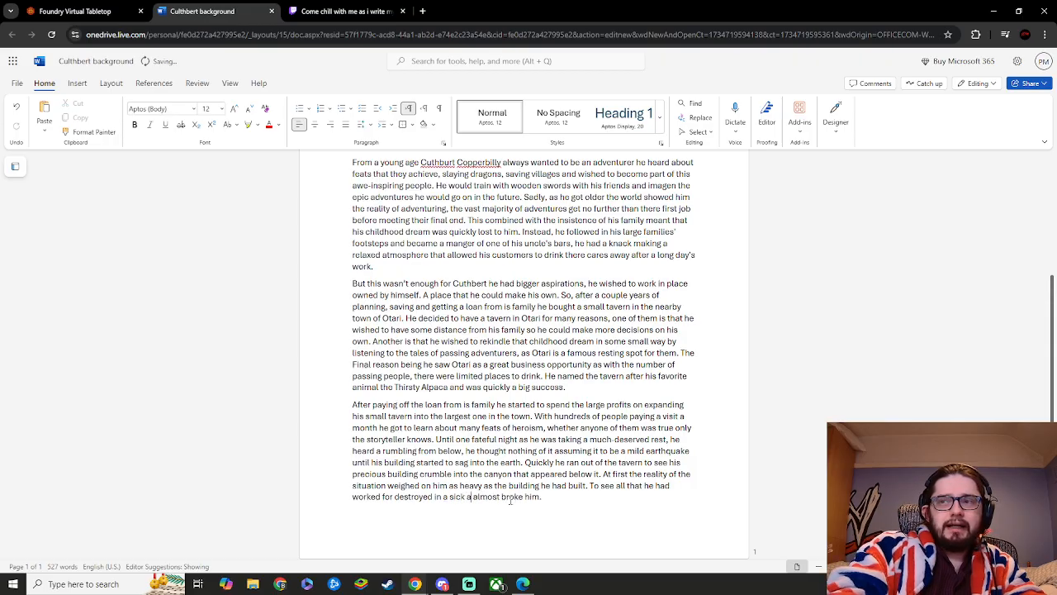
{"action": "type", "text": "ct of mother"}
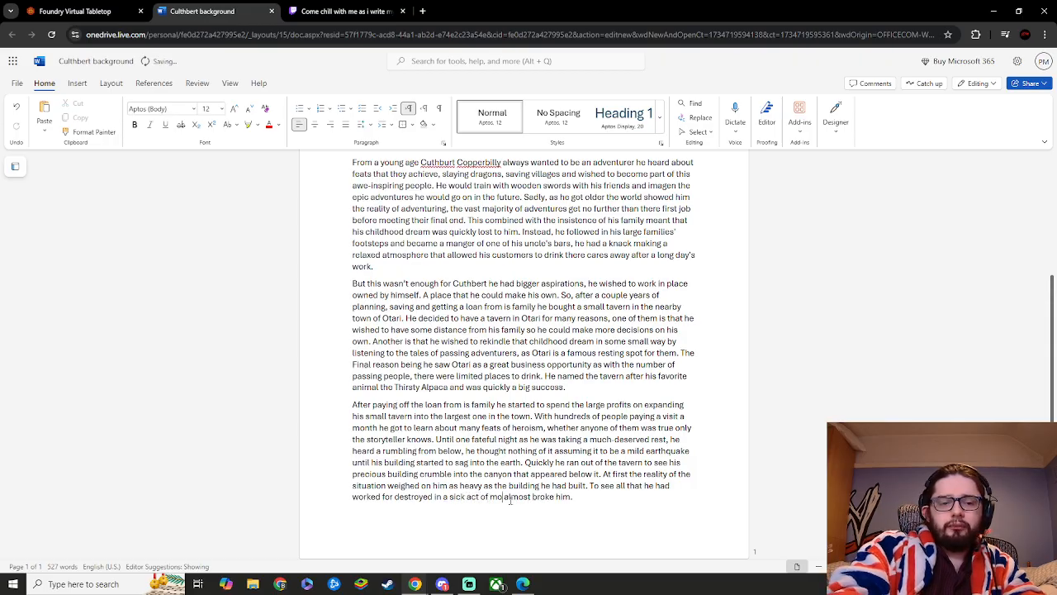
{"action": "type", "text": " natu"}
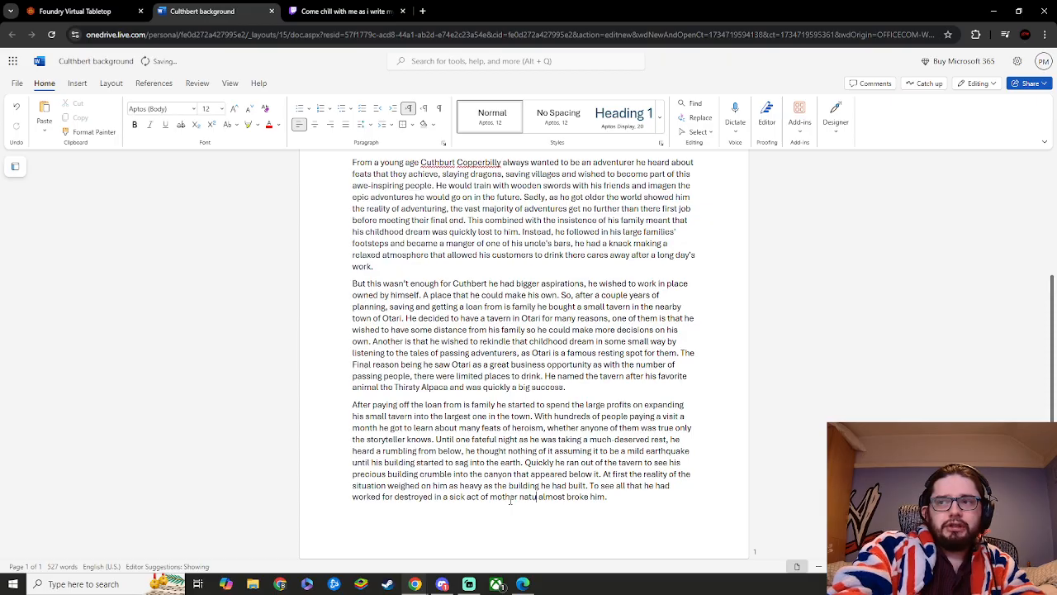
{"action": "type", "text": "re"}
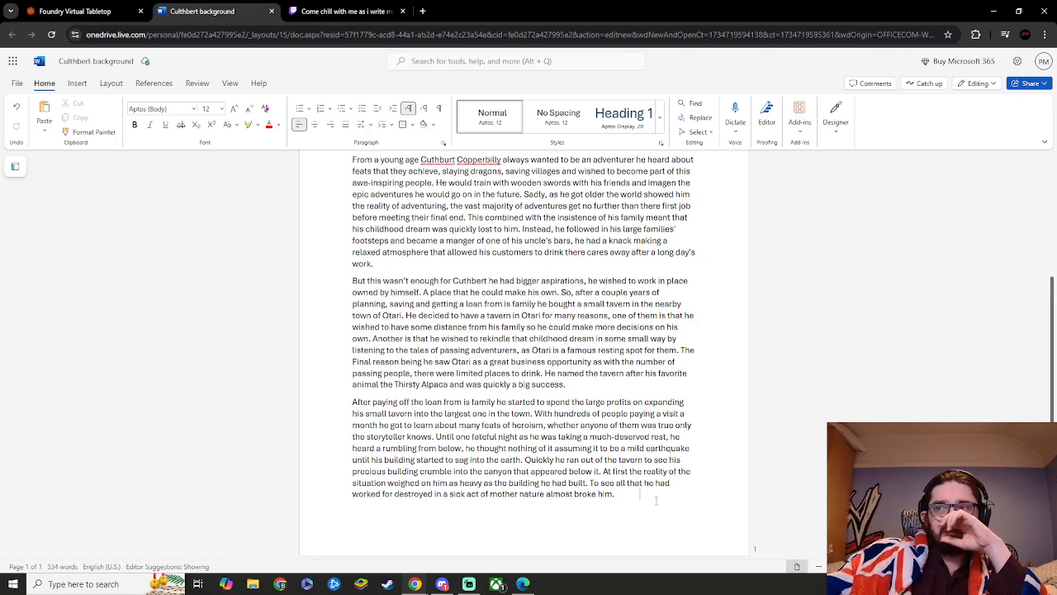
{"action": "scroll", "coordinate": [627, 487], "scroll_direction": "down", "scroll_amount": 1}
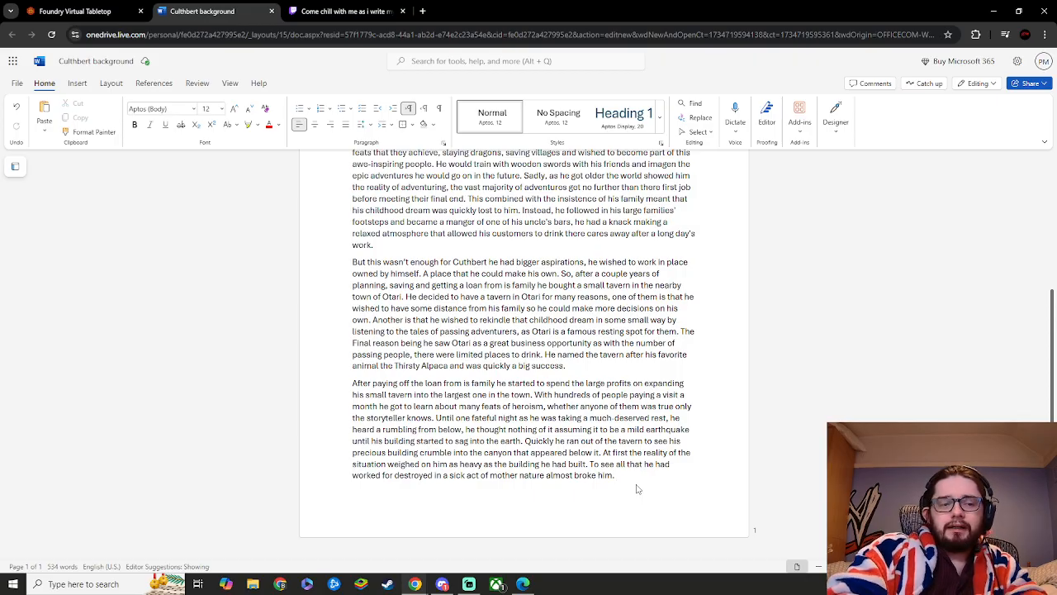
- Start a new sentence after "almost broke him." with the words "After a while though he saw a"
{"action": "type", "text": "After a"}
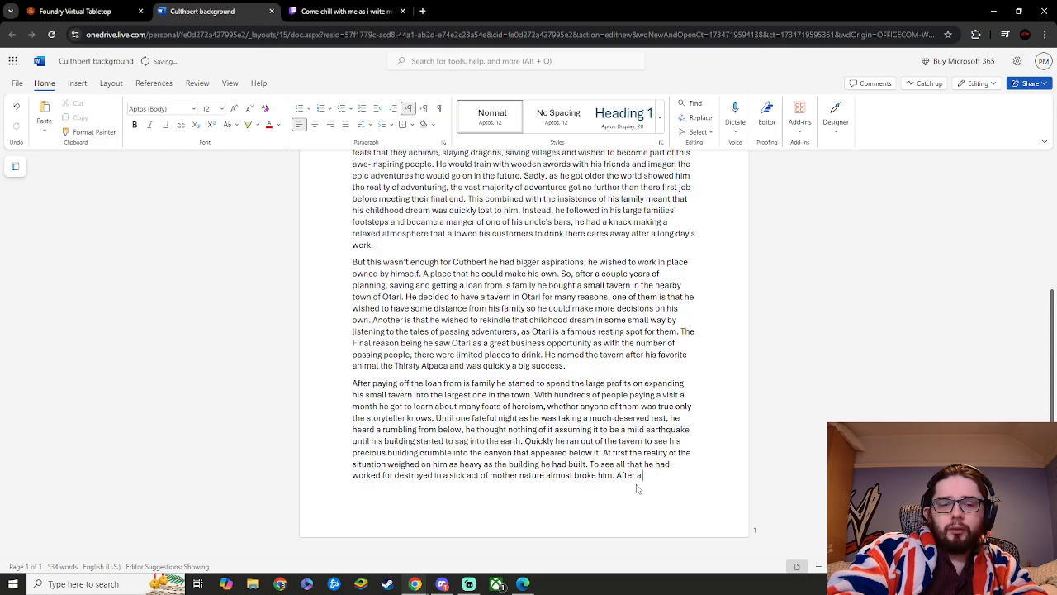
{"action": "type", "text": " whil"}
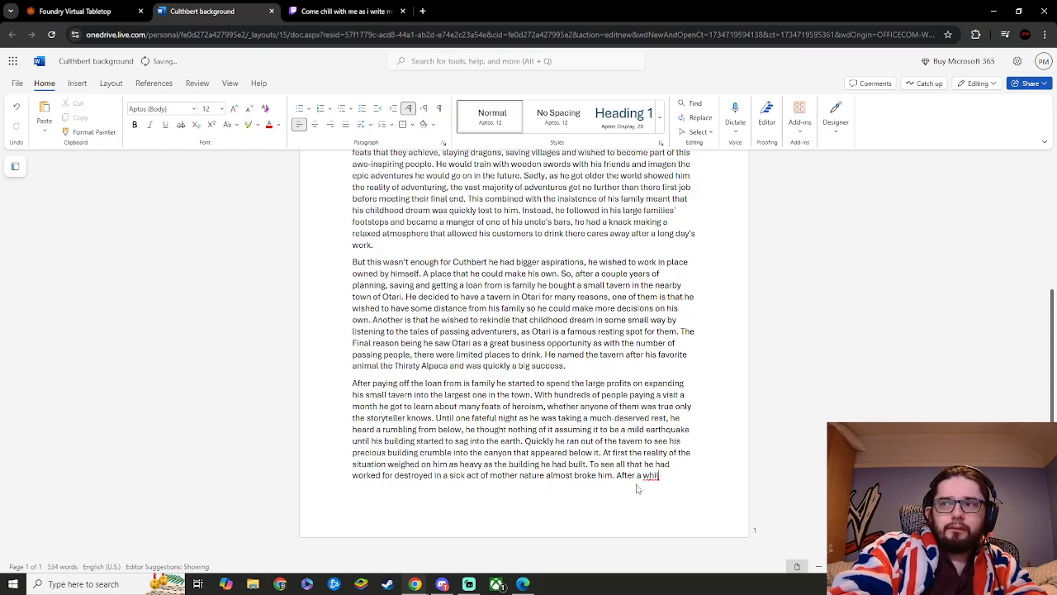
{"action": "key", "text": "BackSpace"}
{"action": "key", "text": "BackSpace"}
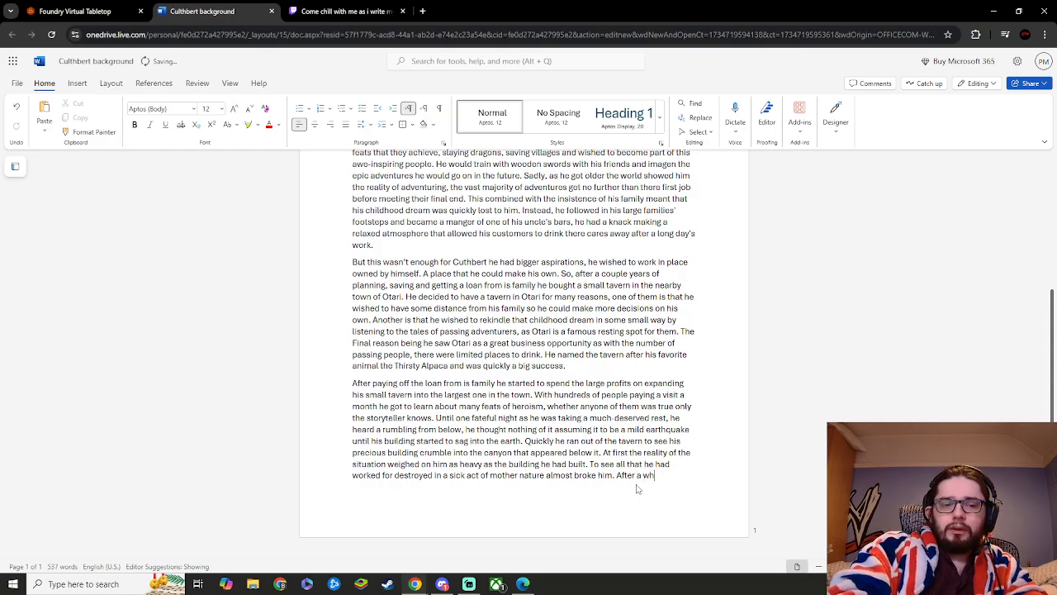
{"action": "type", "text": "ile th"}
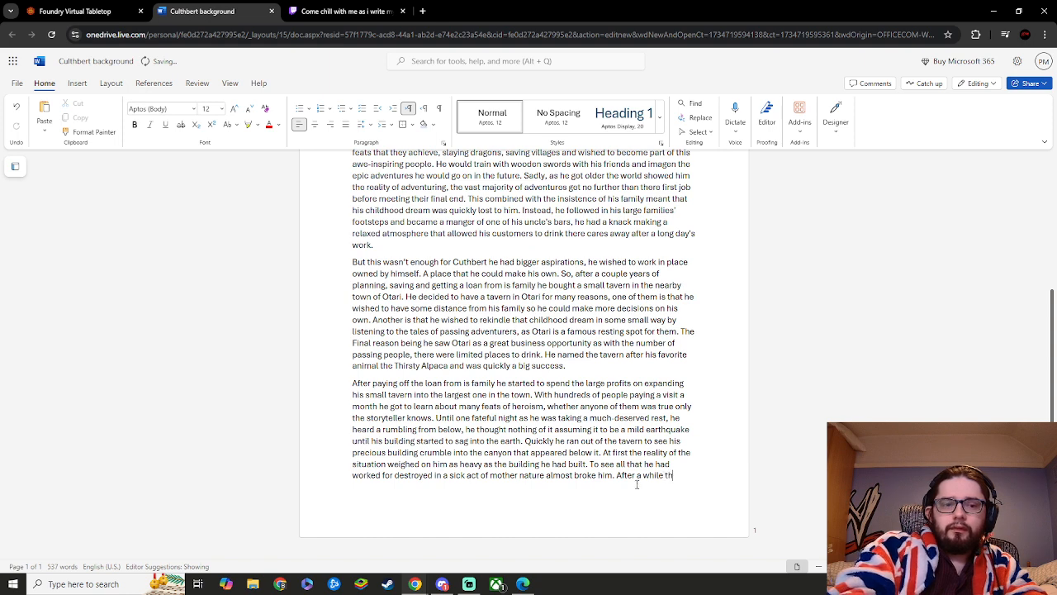
{"action": "type", "text": "ough hw"}
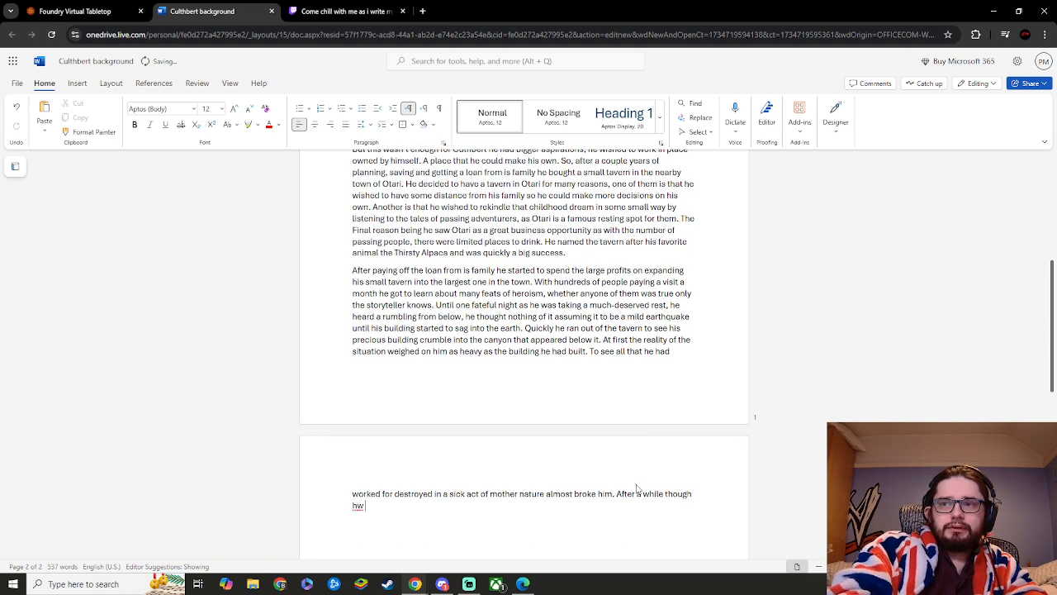
{"action": "key", "text": "BackSpace"}
{"action": "type", "text": "e saw a "}
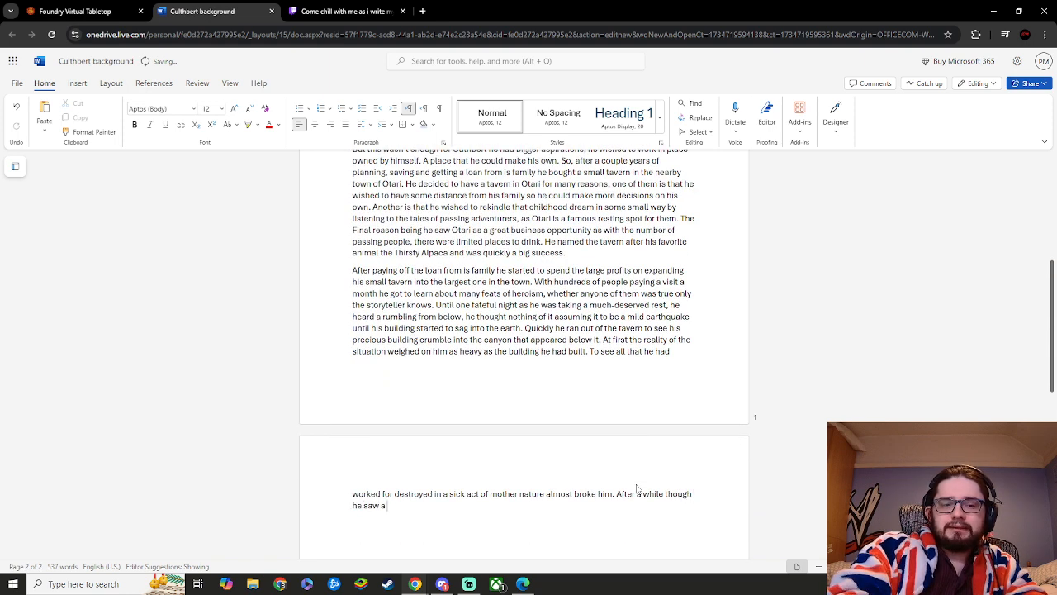
- Continue the last sentence with "silver lining to this horresous experence"
{"action": "type", "text": "silver l"}
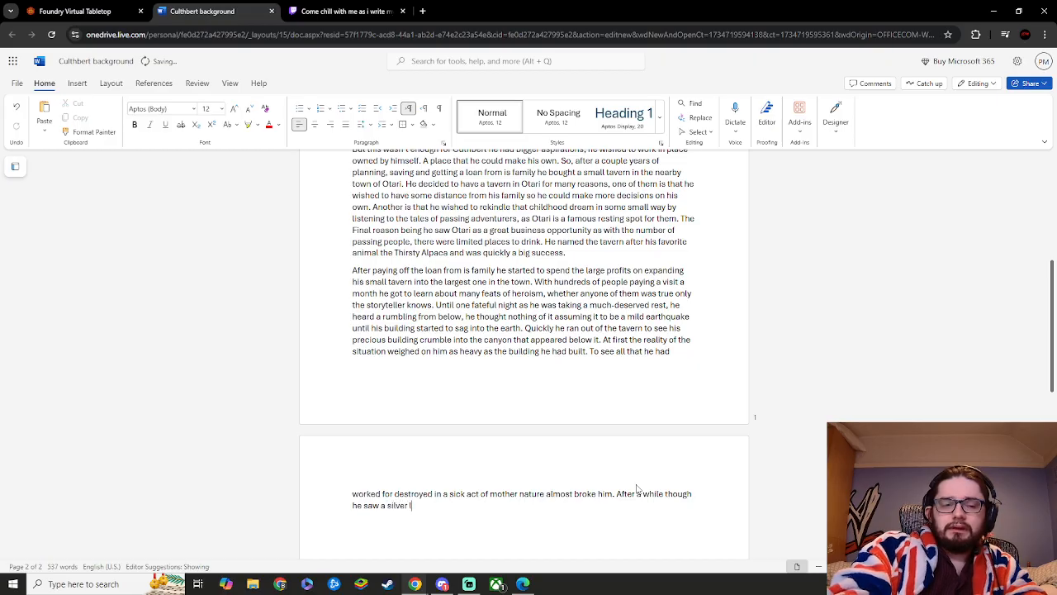
{"action": "type", "text": "ining to the"}
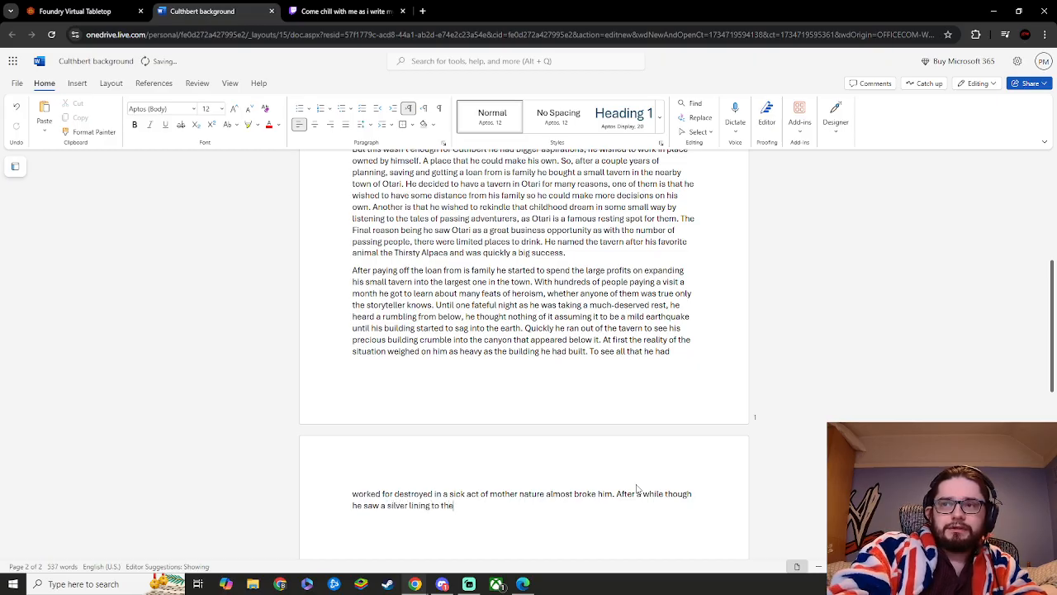
{"action": "key", "text": "BackSpace"}
{"action": "type", "text": "is h"}
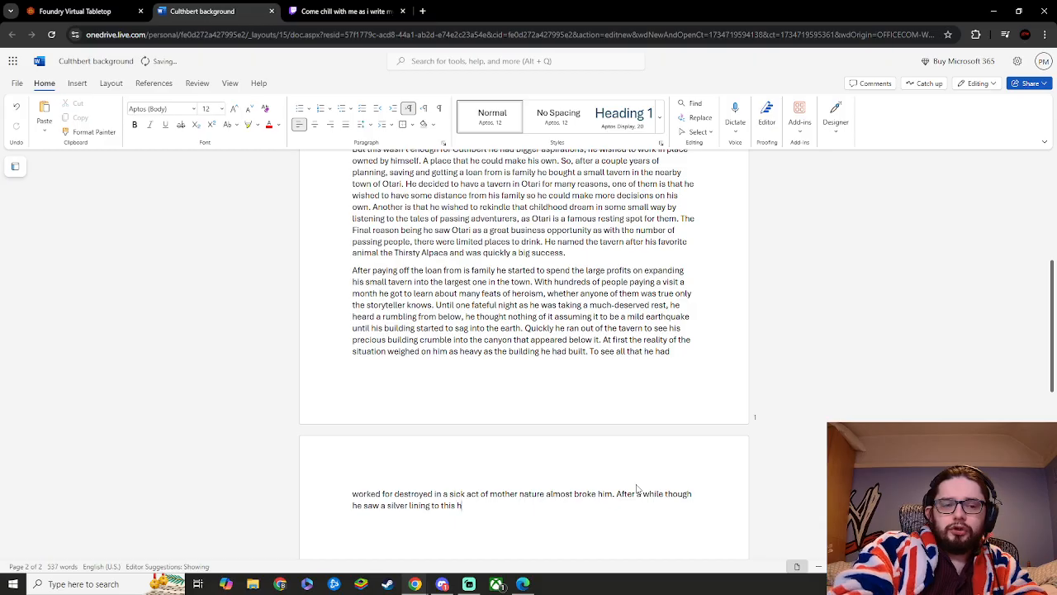
{"action": "type", "text": "orrosous "}
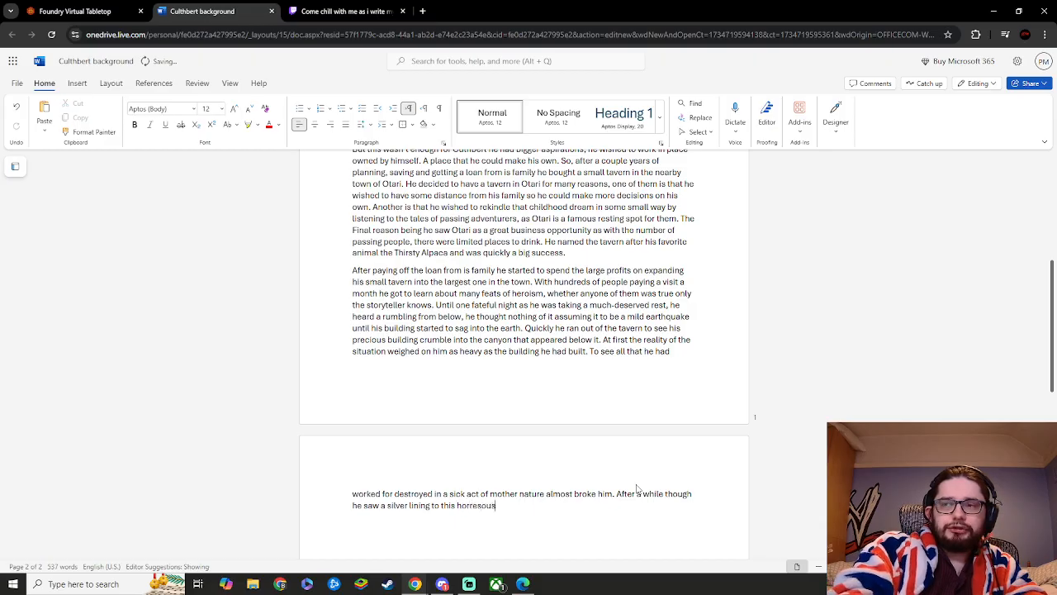
{"action": "type", "text": "e"}
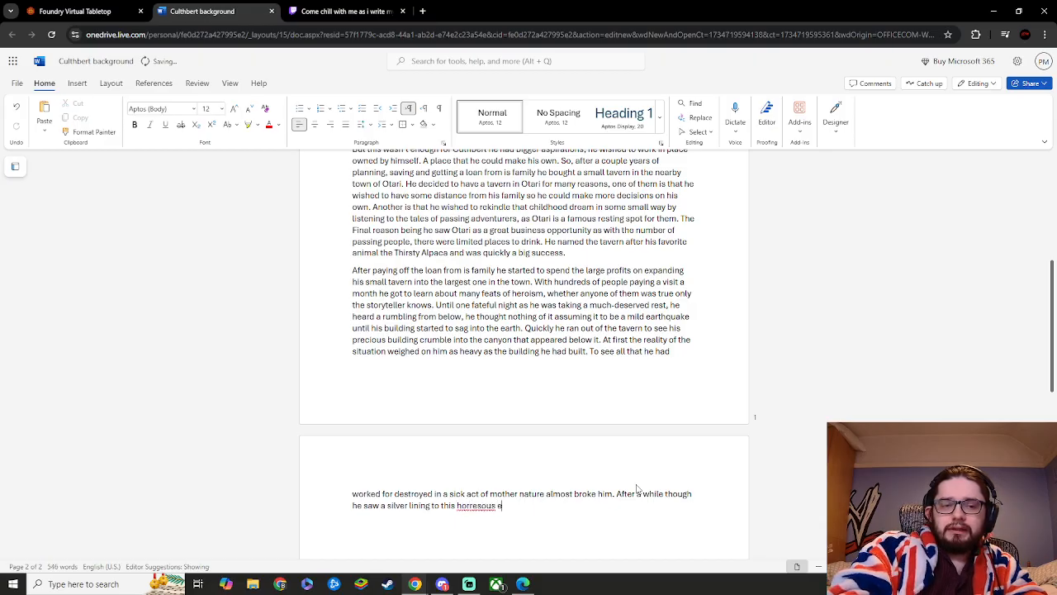
{"action": "type", "text": "xperence"}
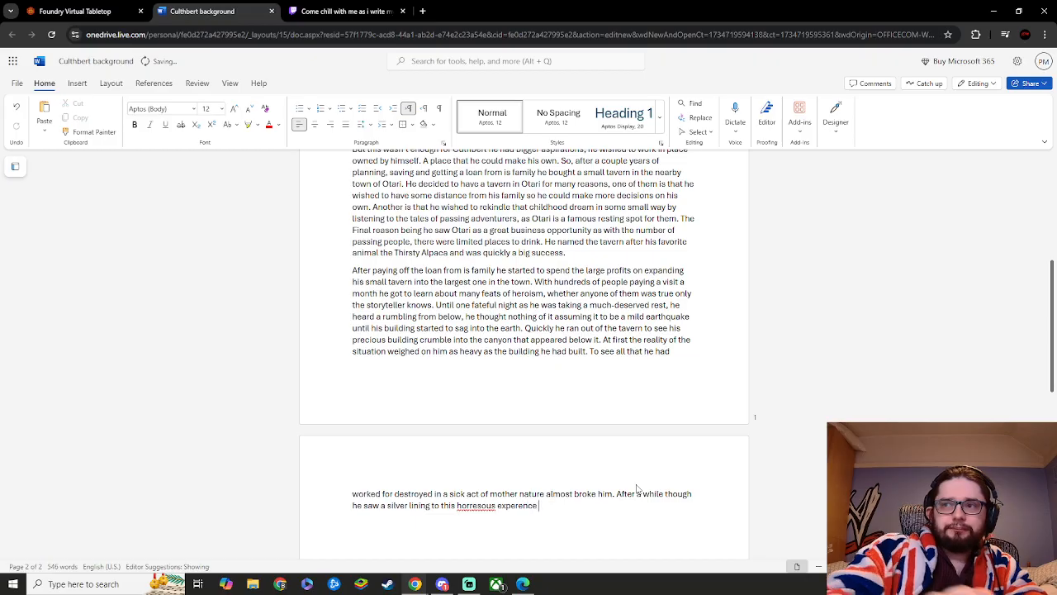
- Correct the misspelled words at the end of the last sentence to "experience" and "horrendous"
{"action": "left_click", "coordinate": [475, 506]}
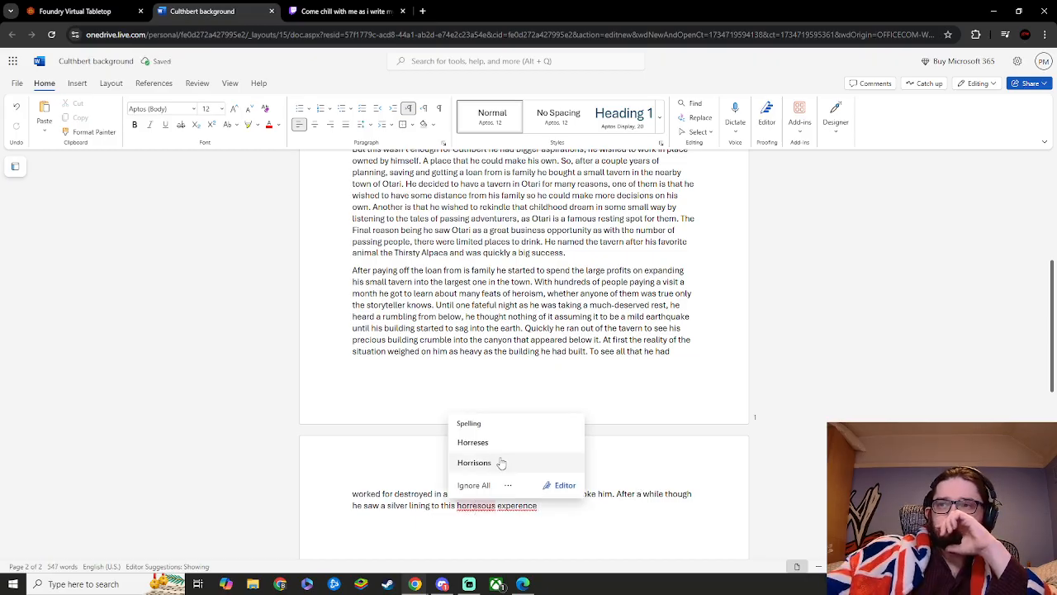
{"action": "left_click", "coordinate": [525, 506]}
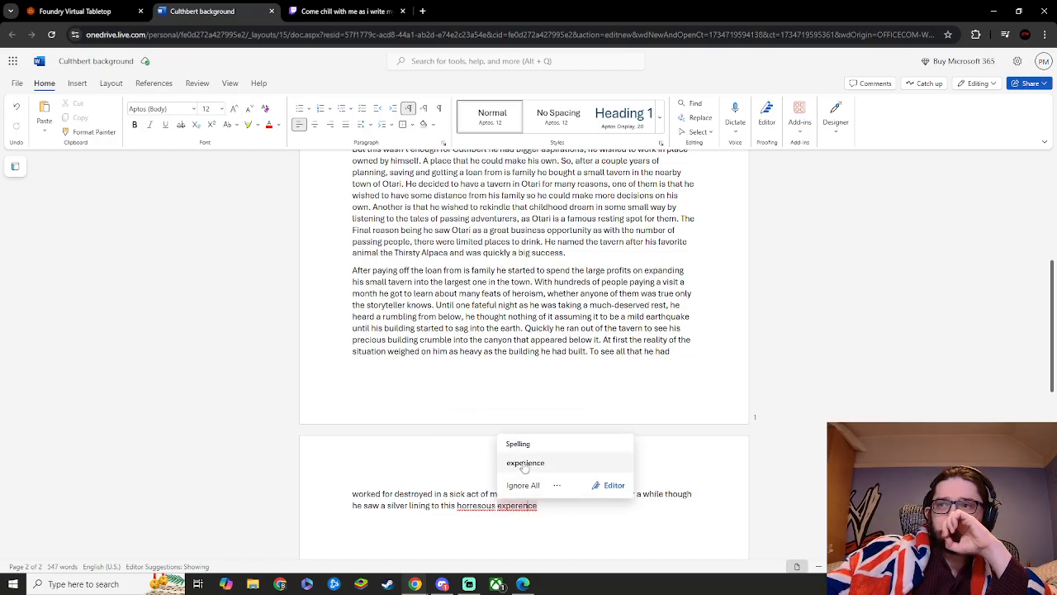
{"action": "left_click", "coordinate": [516, 464]}
{"action": "left_click", "coordinate": [477, 506]}
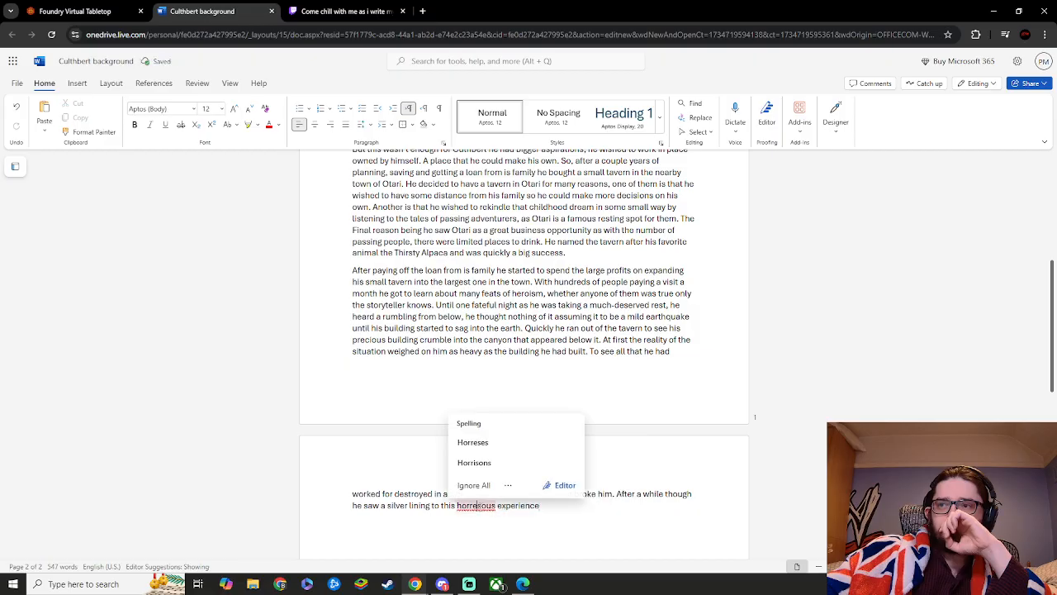
{"action": "type", "text": "n"}
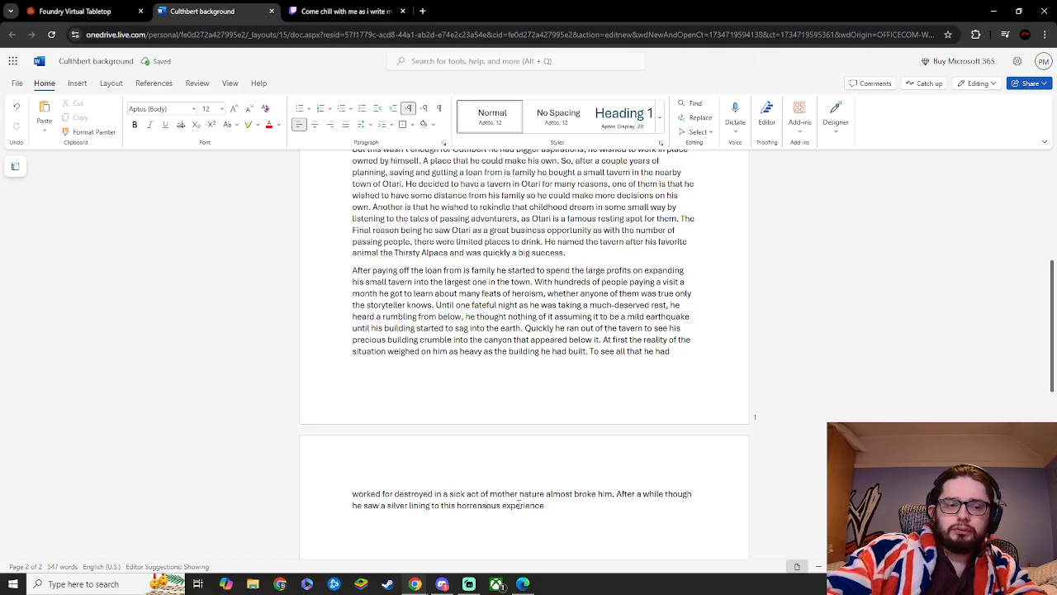
{"action": "key", "text": "Delete"}
{"action": "type", "text": "d"}
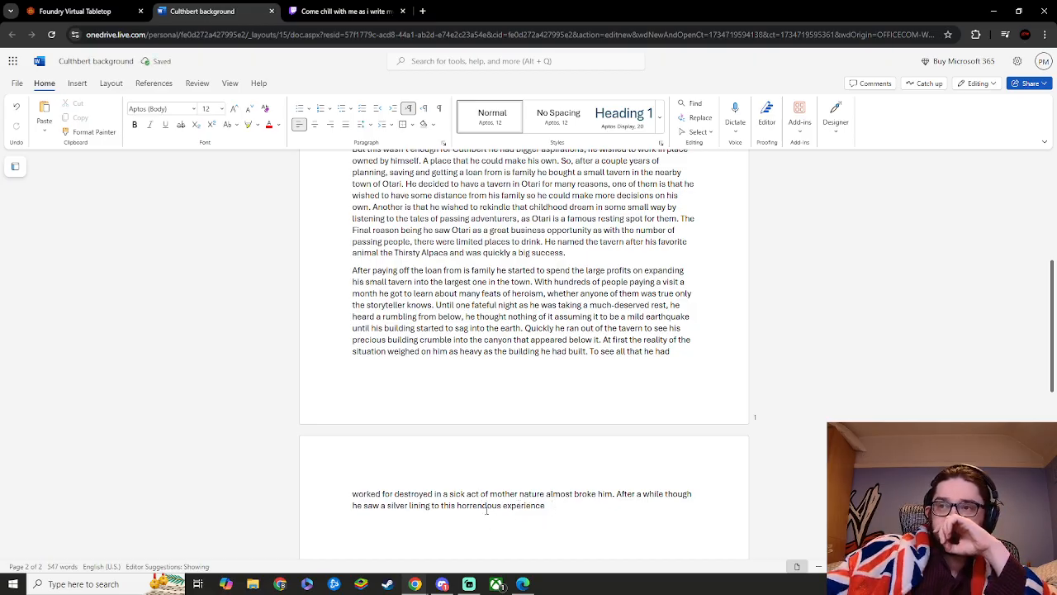
- End the last sentence with a full stop after "horrendous experience"
{"action": "left_click", "coordinate": [546, 506]}
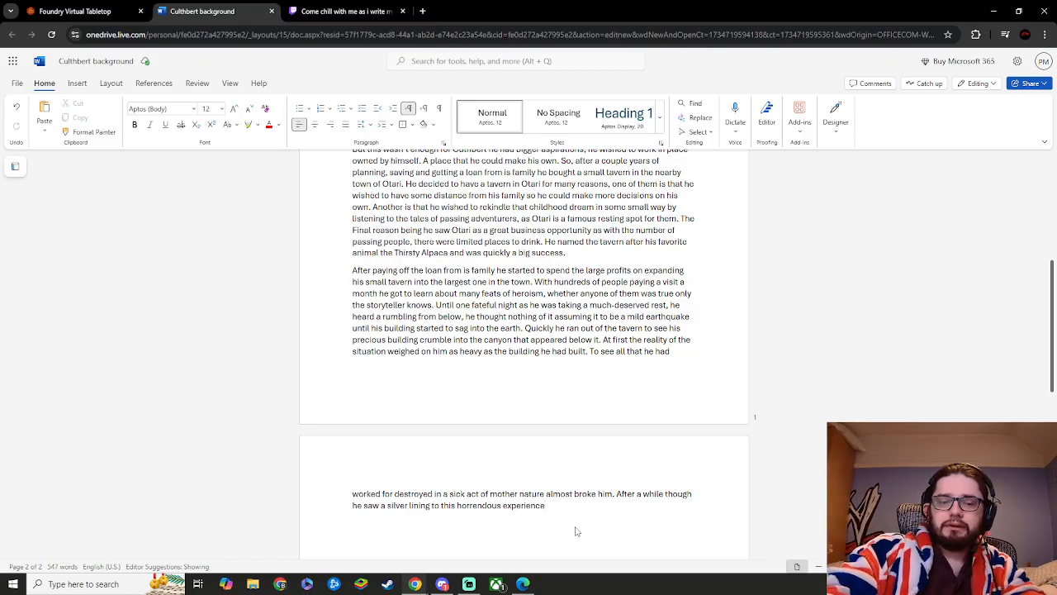
{"action": "type", "text": ","}
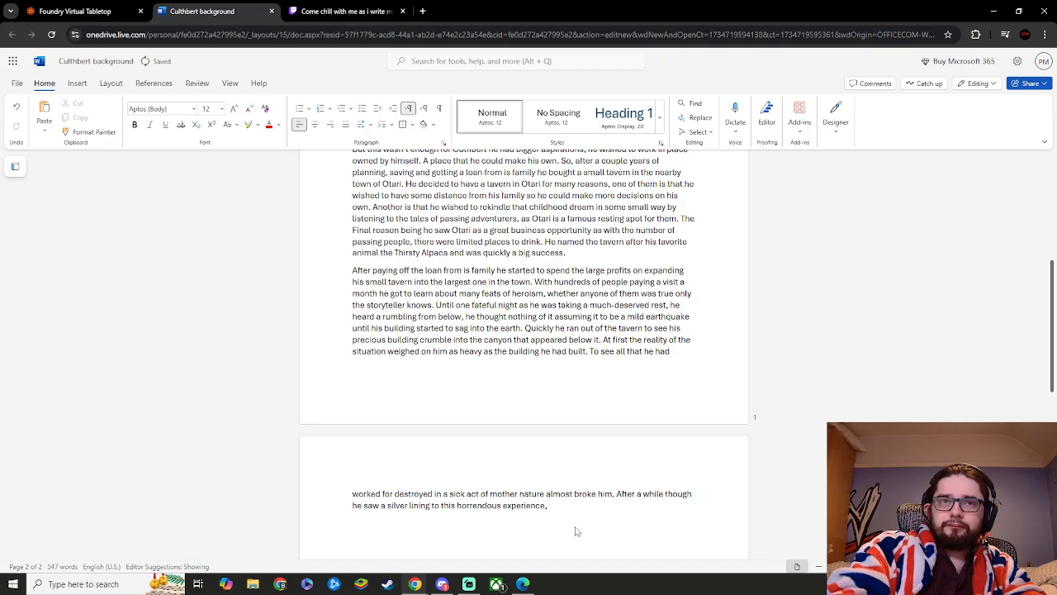
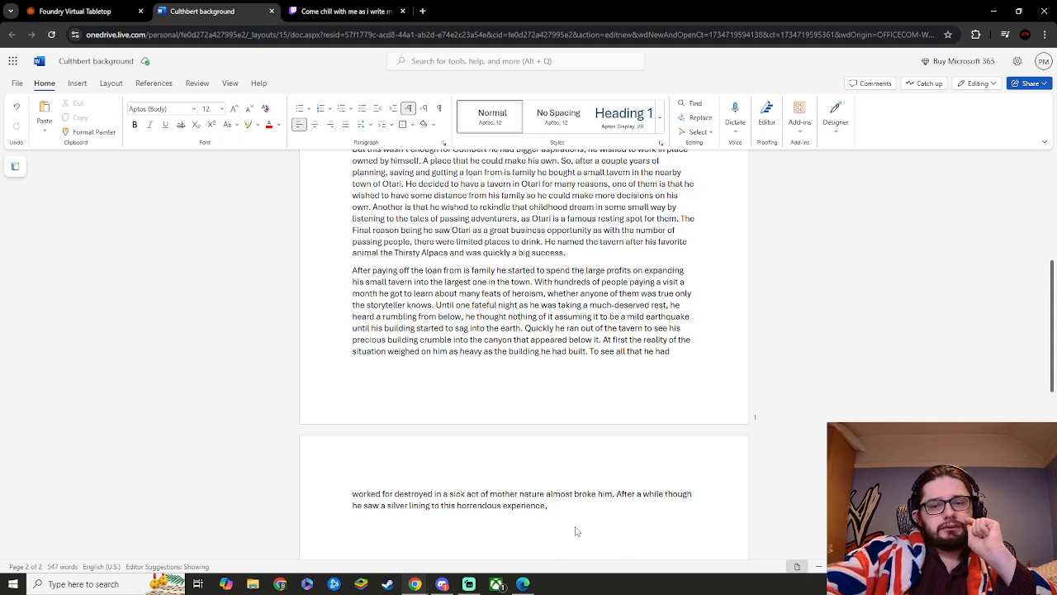
{"action": "key", "text": "BackSpace"}
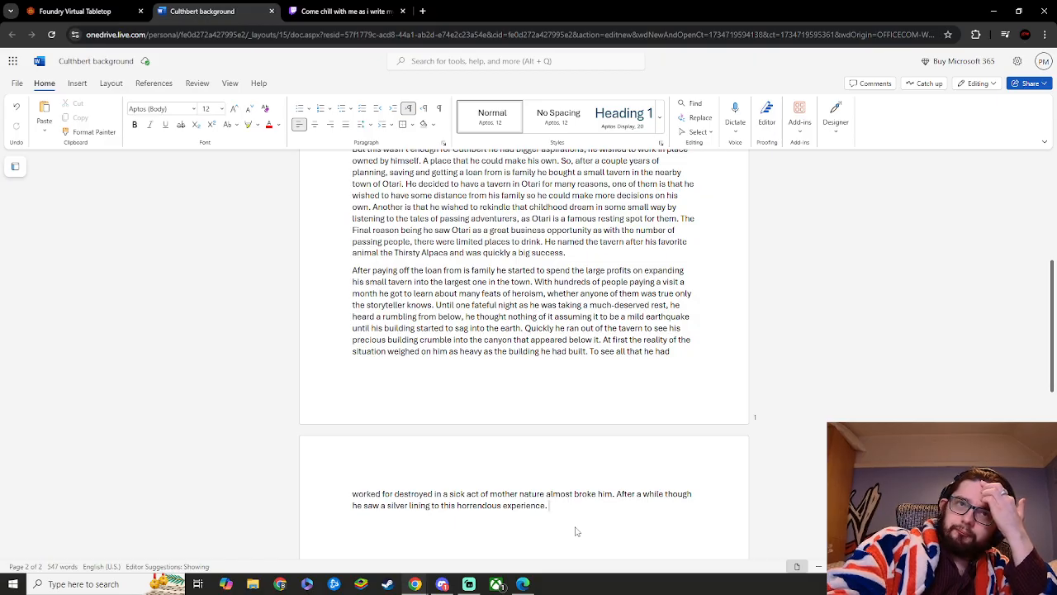
- Switch to the Twitch recording of the stream, reload it and jump ahead to the part past one hour
{"action": "left_click", "coordinate": [343, 10]}
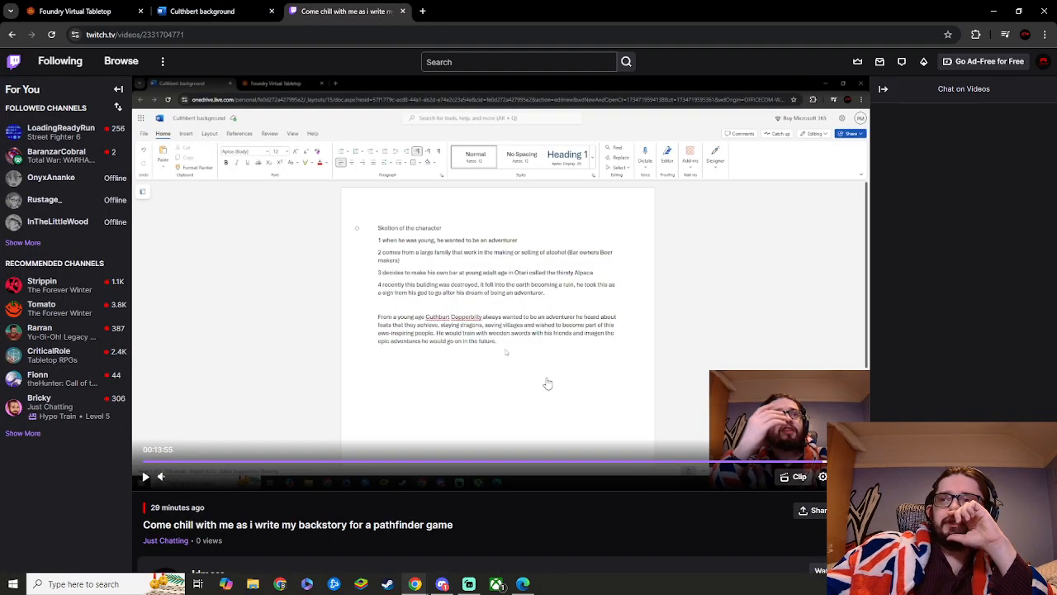
{"action": "left_click", "coordinate": [51, 34]}
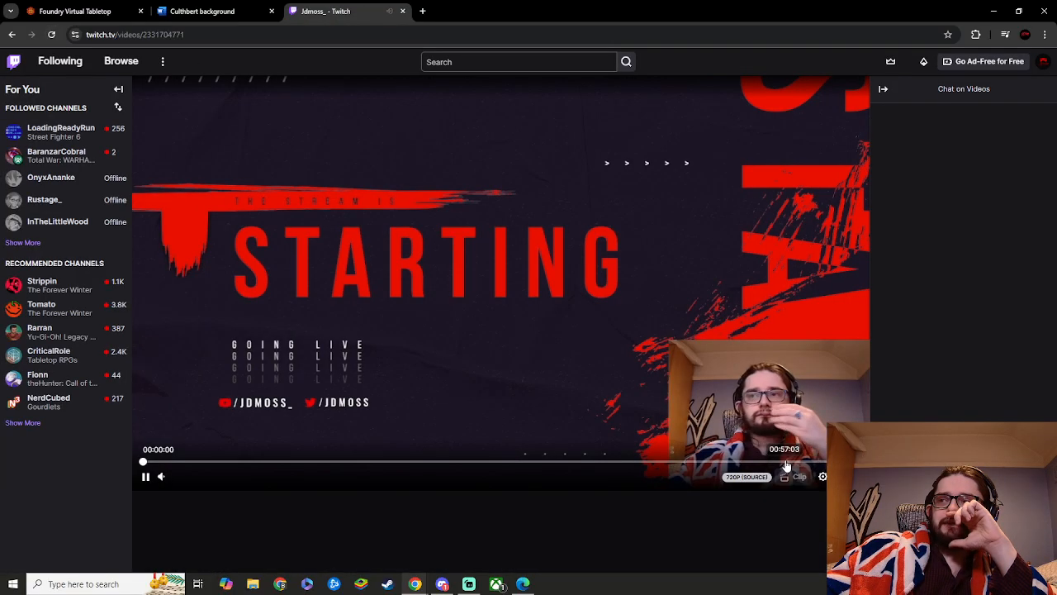
{"action": "left_click", "coordinate": [787, 463]}
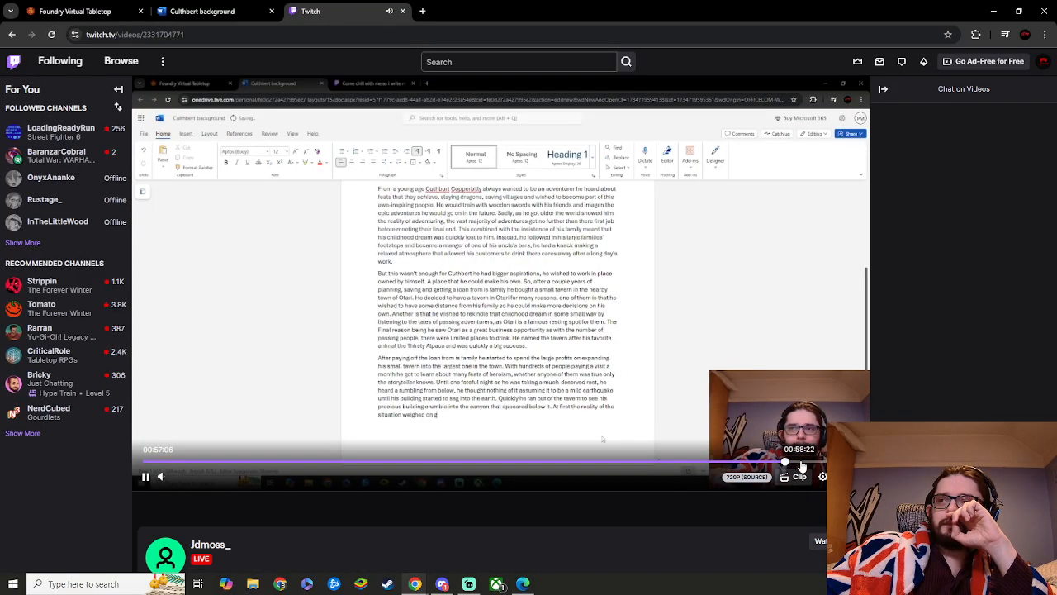
{"action": "left_click", "coordinate": [814, 463]}
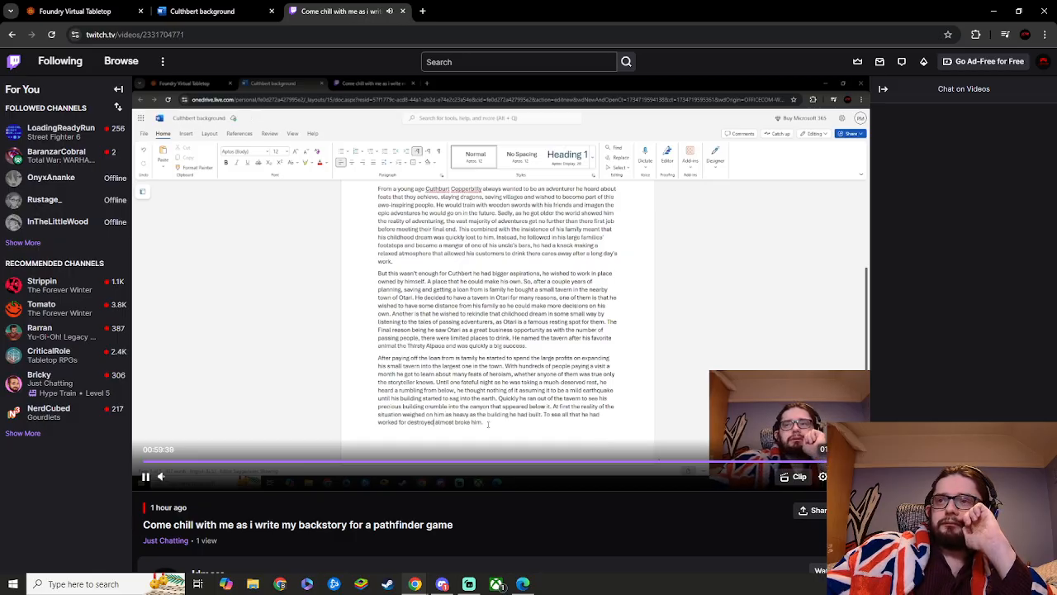
{"action": "left_click", "coordinate": [816, 462]}
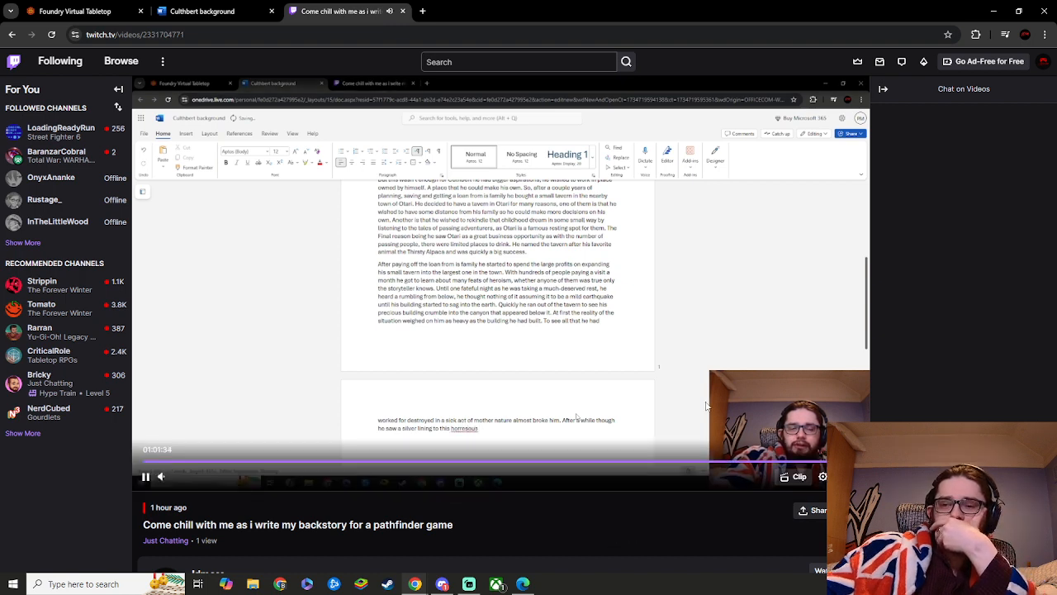
- Skip forward to the most recent minutes of the Twitch recording, review them and pause the playback
{"action": "key", "text": "Right"}
{"action": "key", "text": "Right"}
{"action": "key", "text": "Right"}
{"action": "key", "text": "Right"}
{"action": "key", "text": "Right"}
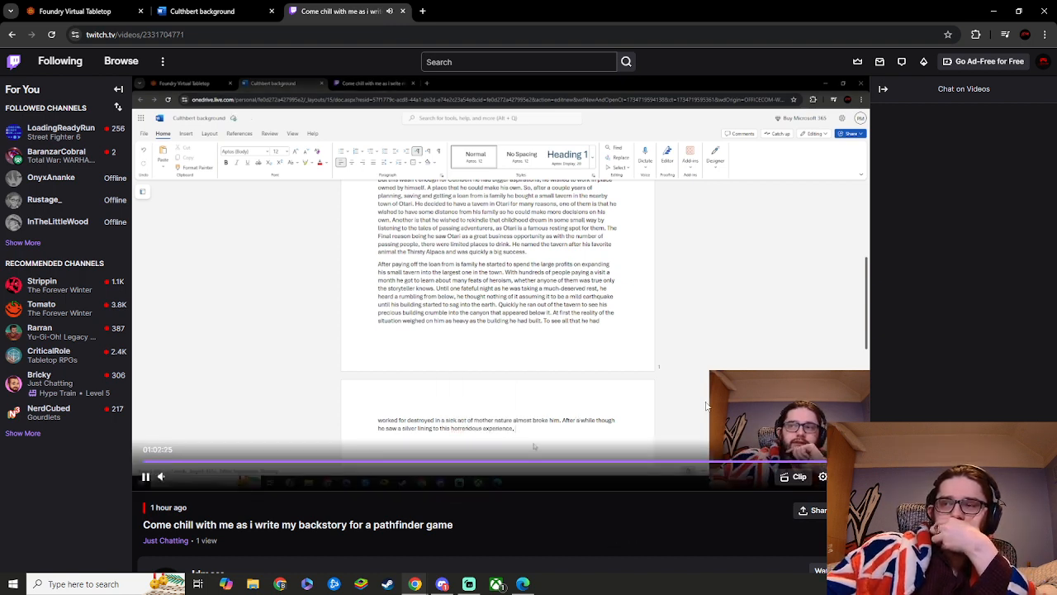
{"action": "key", "text": "Right"}
{"action": "key", "text": "Right"}
{"action": "key", "text": "Right"}
{"action": "key", "text": "Right"}
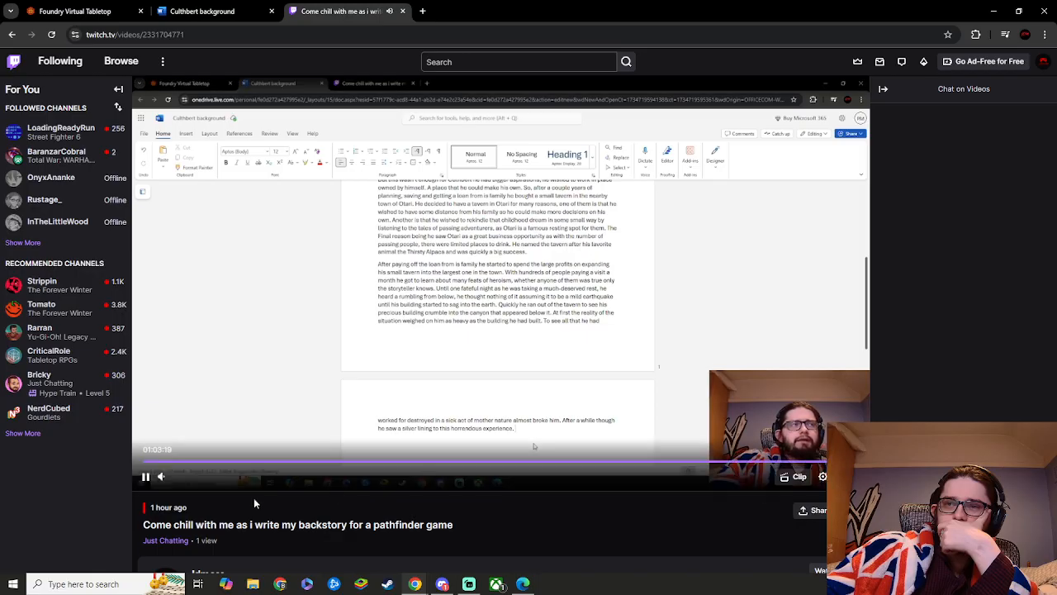
{"action": "left_click", "coordinate": [144, 488]}
- Switch back to the "Culthbert background" document in Word and start a new sentence with "This could be a new start for him"
{"action": "left_click", "coordinate": [203, 11]}
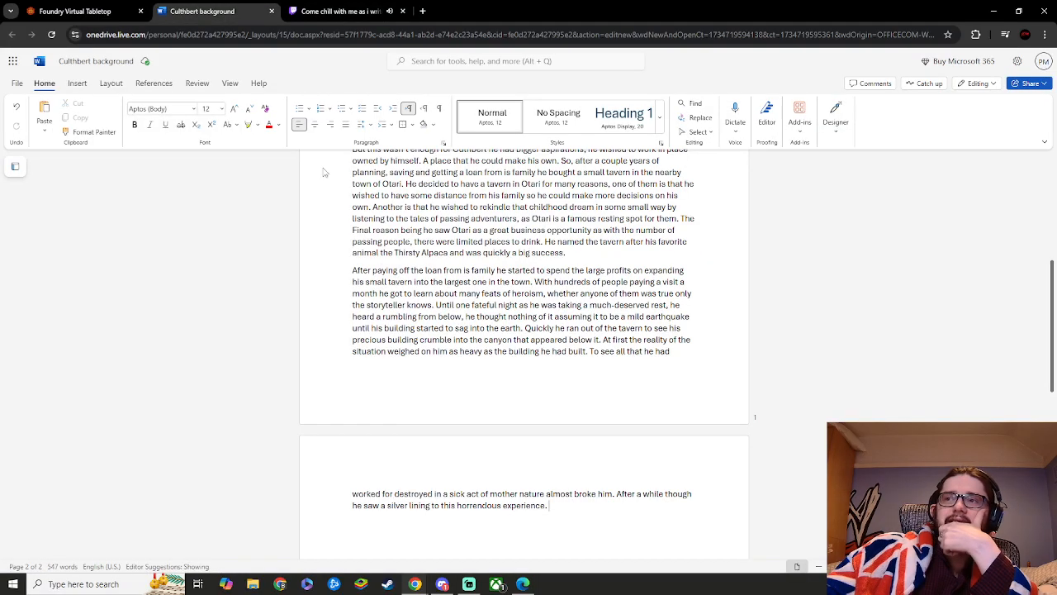
{"action": "type", "text": "This"}
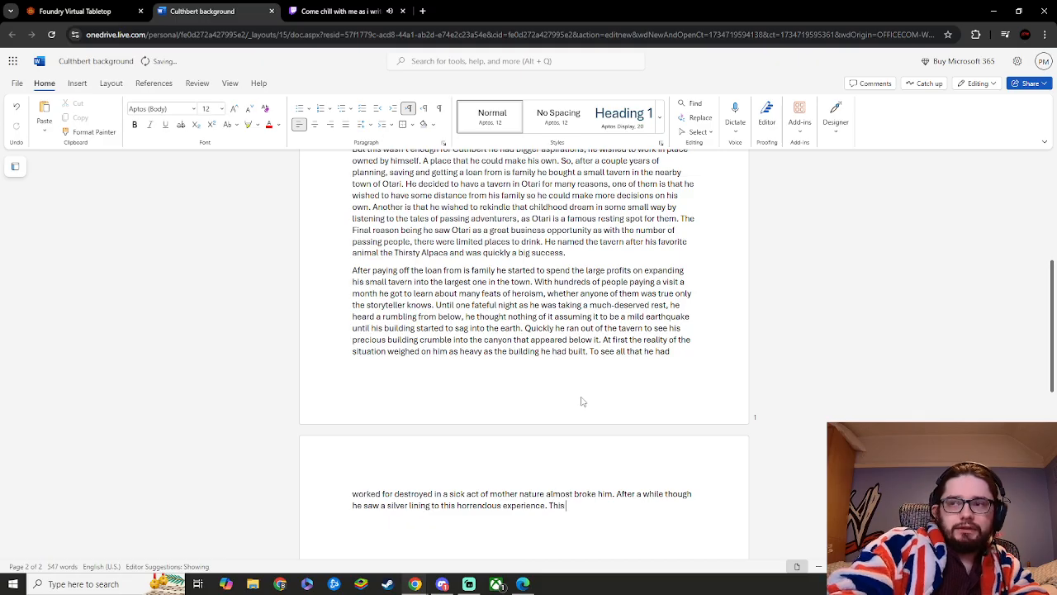
{"action": "type", "text": " could"}
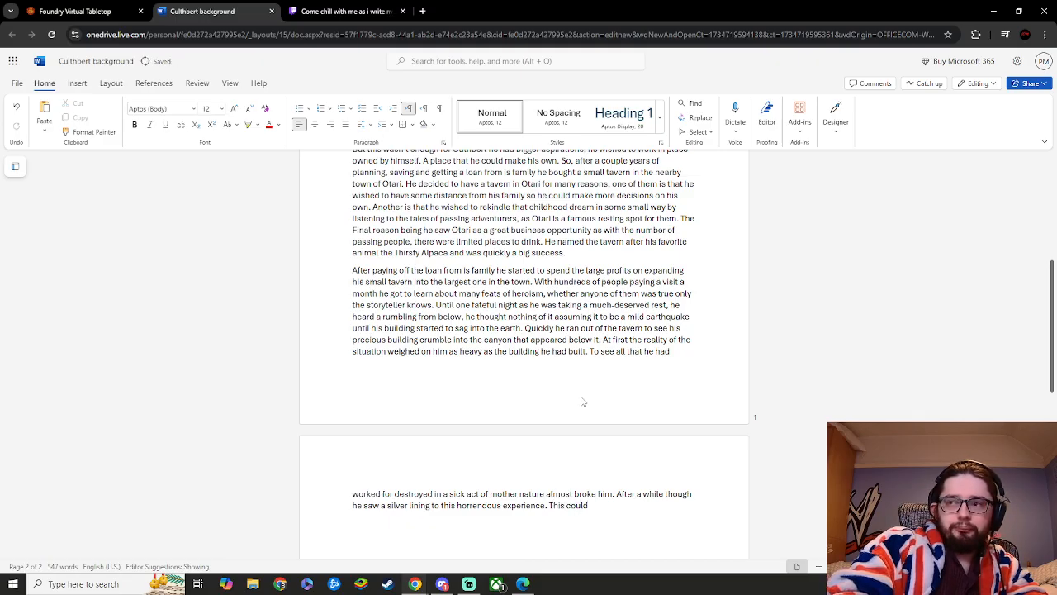
{"action": "type", "text": " be a"}
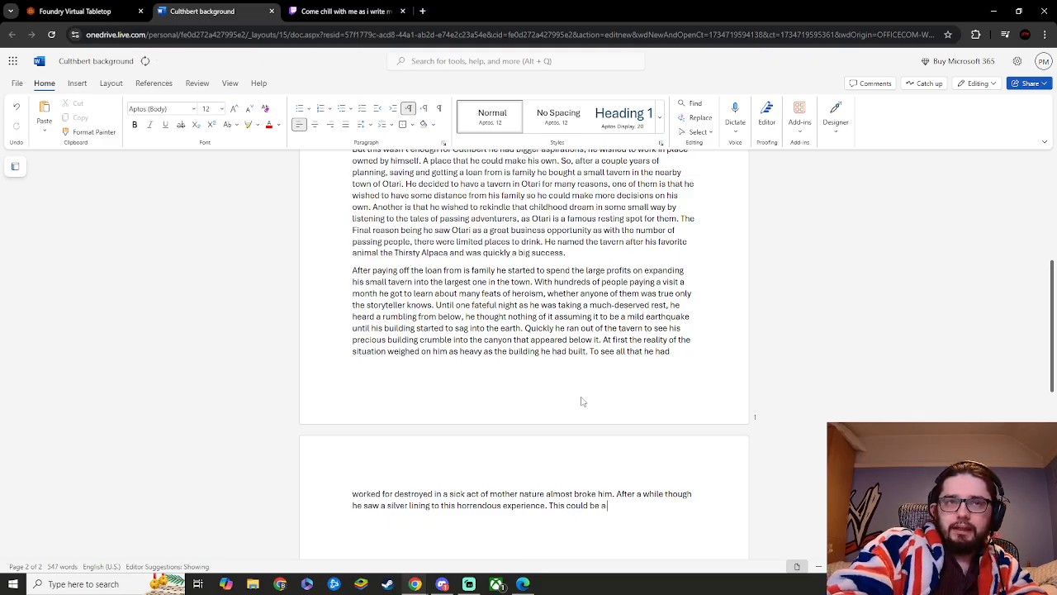
{"action": "type", "text": " new start"}
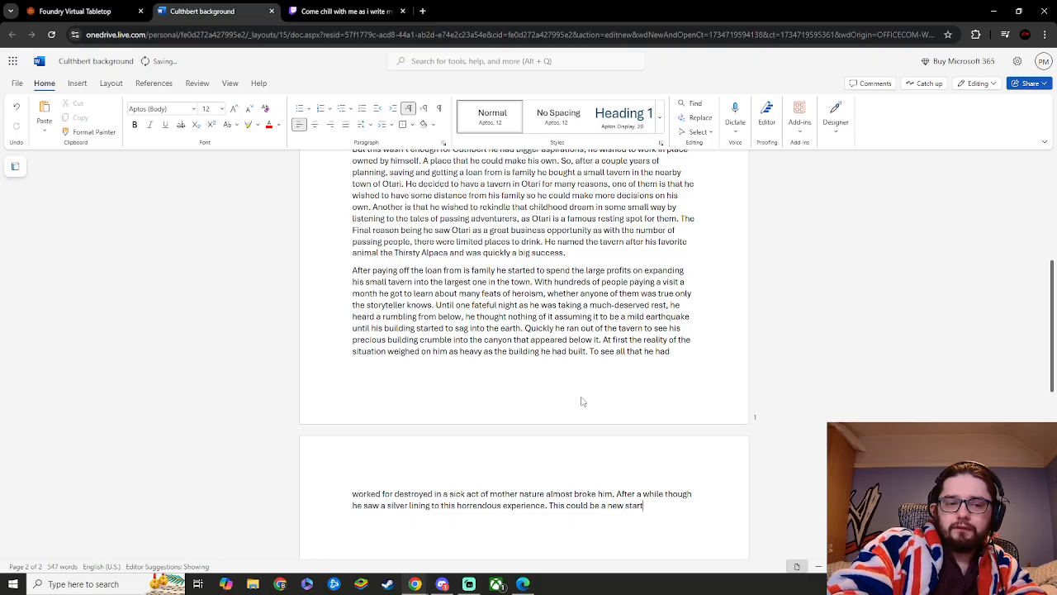
{"action": "type", "text": " for him"}
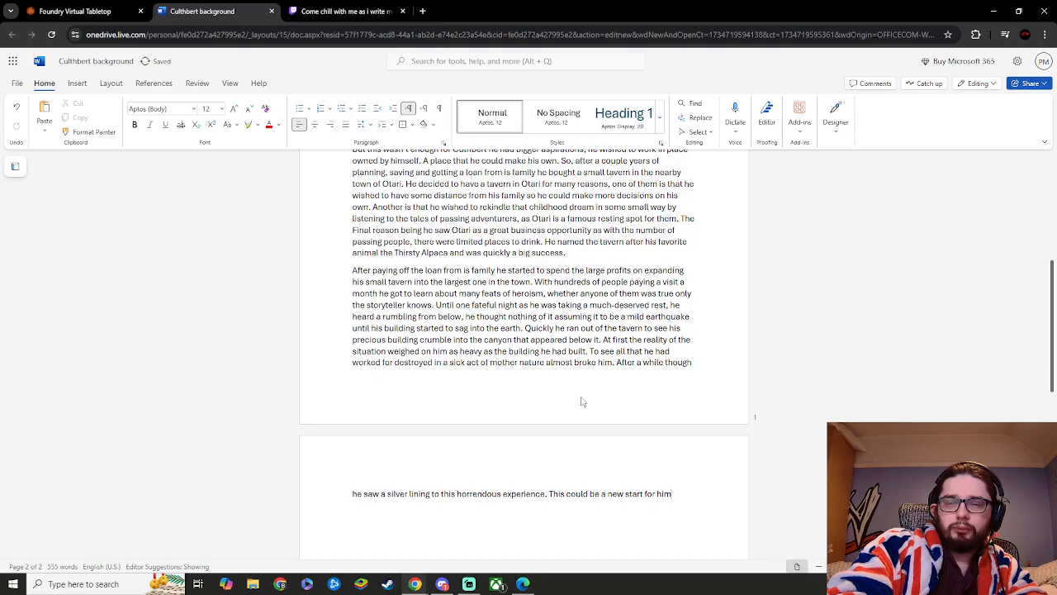
{"action": "key", "text": "BackSpace"}
{"action": "key", "text": "BackSpace"}
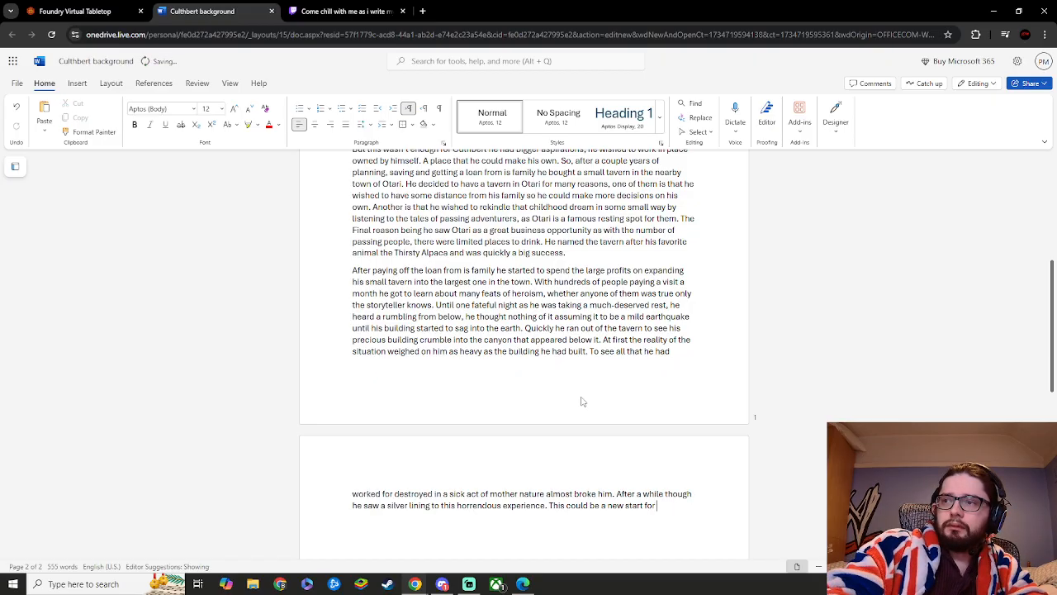
{"action": "type", "text": "im"}
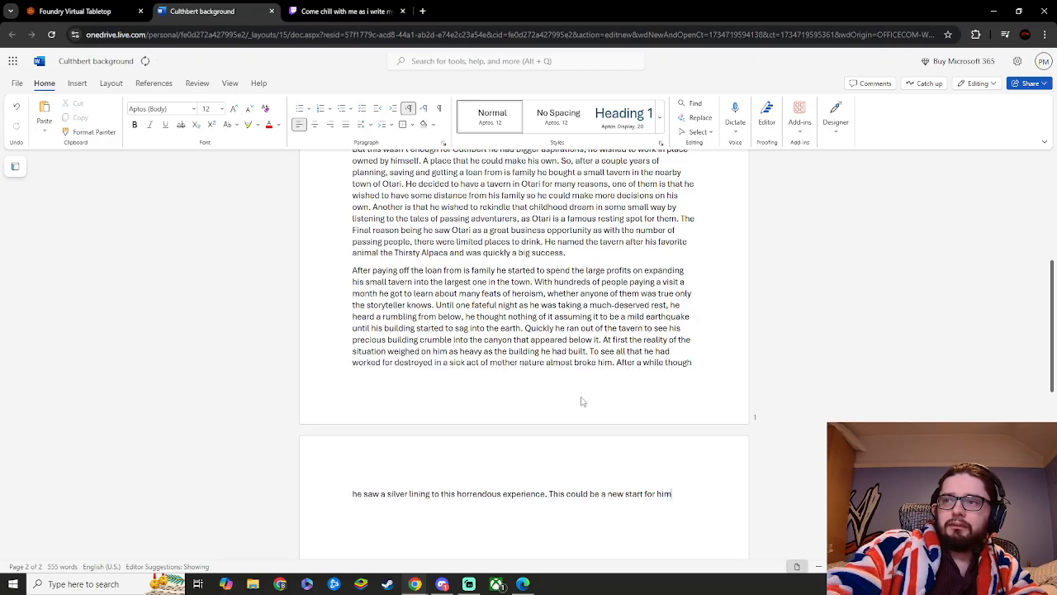
{"action": "key", "text": "BackSpace"}
{"action": "key", "text": "BackSpace"}
{"action": "key", "text": "BackSpace"}
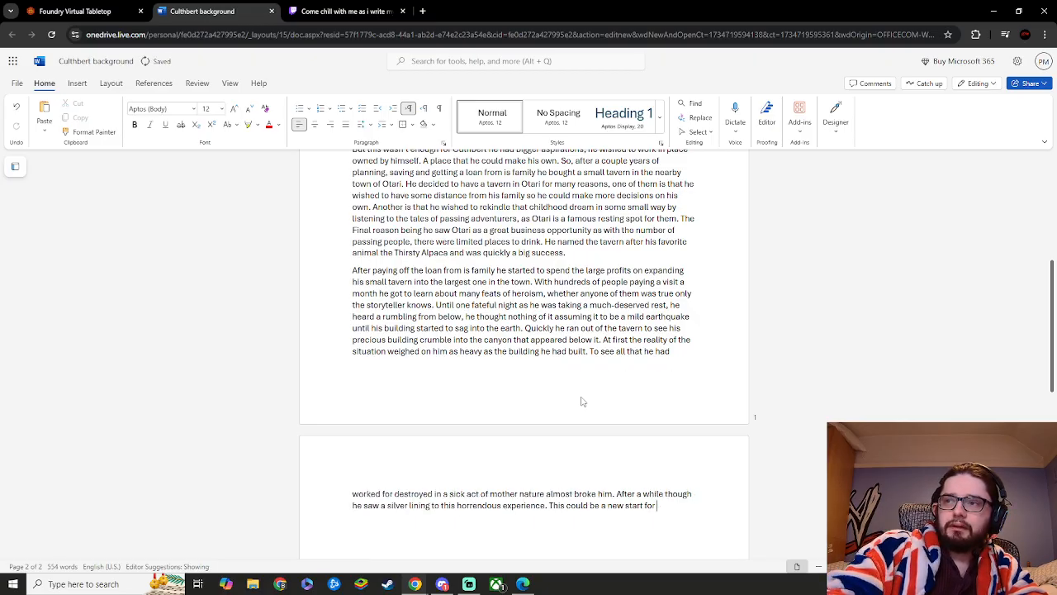
{"action": "type", "text": "him"}
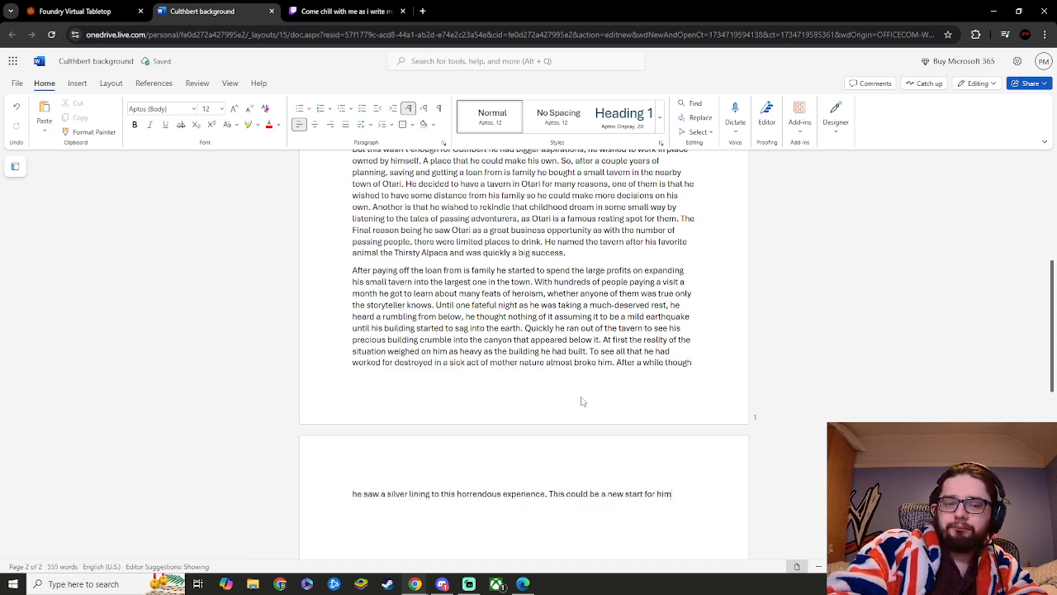
- Continue the sentence after "for him" with ", in the town for of adventureres"
{"action": "type", "text": ", in the"}
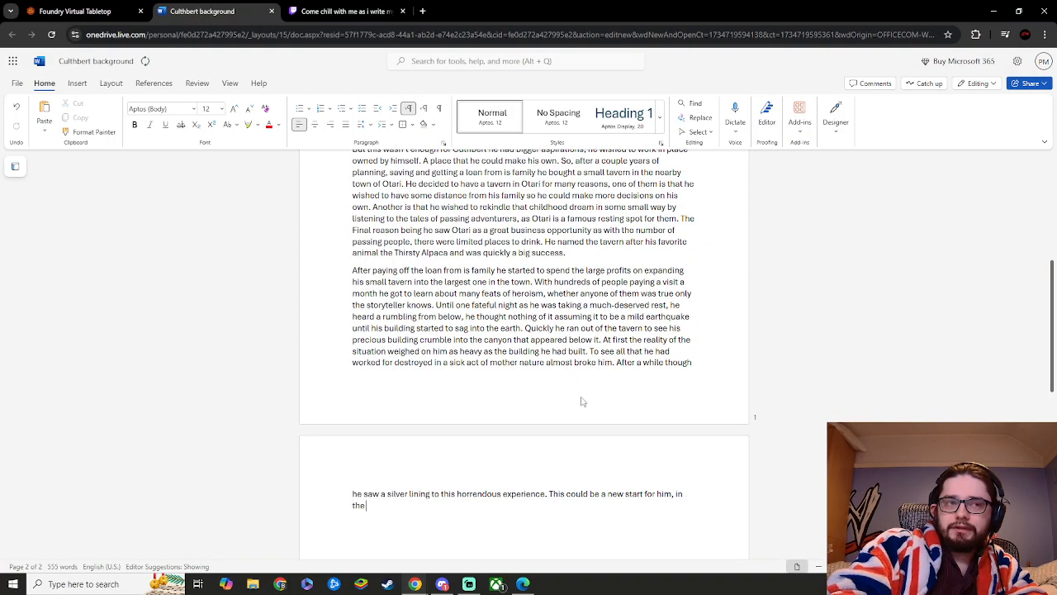
{"action": "type", "text": " town"}
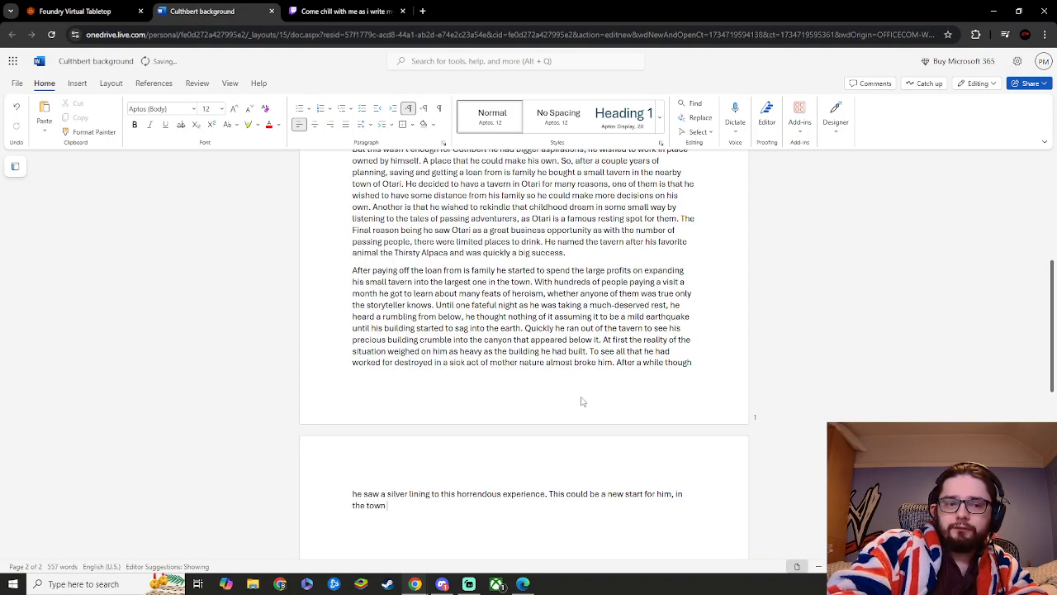
{"action": "type", "text": " for of"}
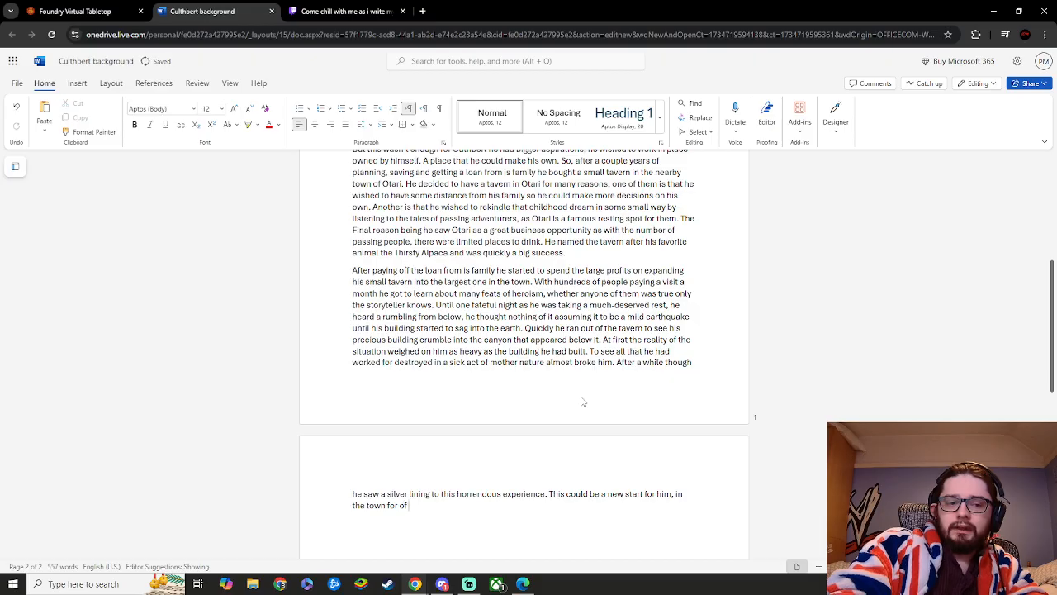
{"action": "type", "text": " adventur"}
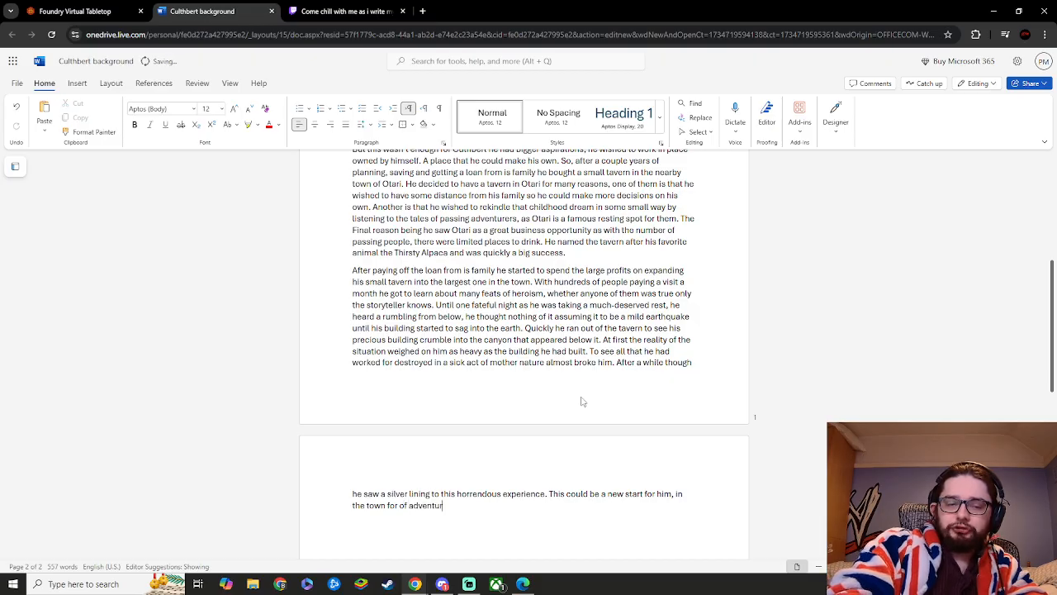
{"action": "type", "text": "eres "}
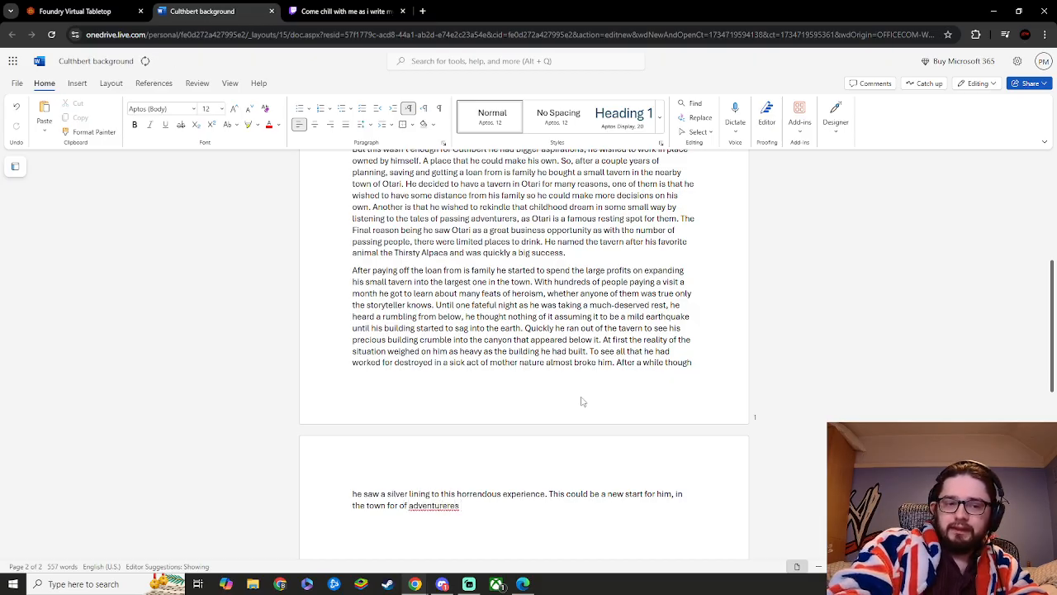
- Finish the sentence with "he could follow that childhood dream of becoming one himslef."
{"action": "type", "text": "he cou"}
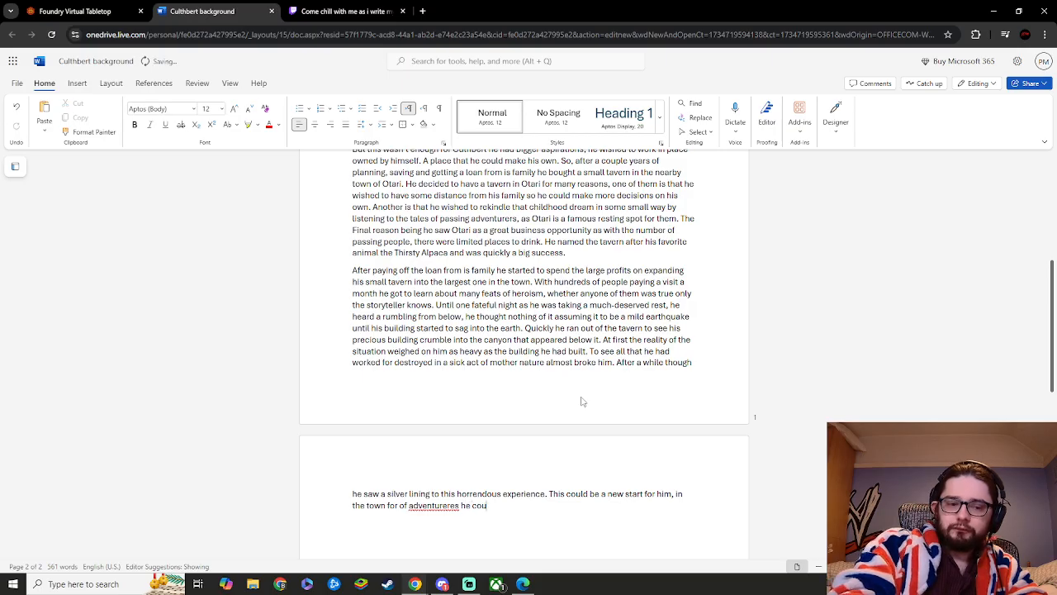
{"action": "type", "text": "ld follow t"}
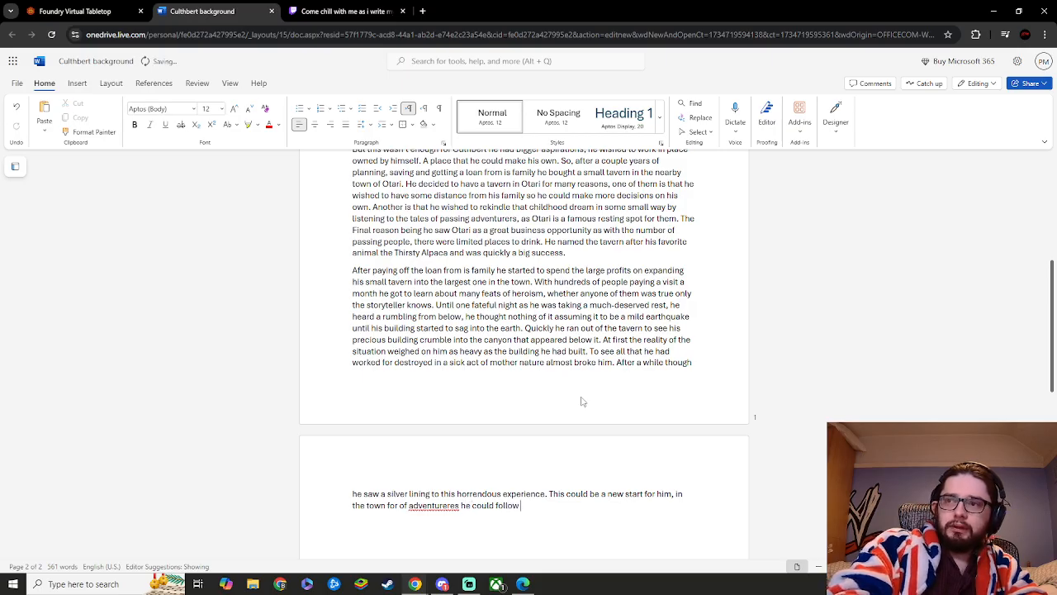
{"action": "type", "text": "hat chil"}
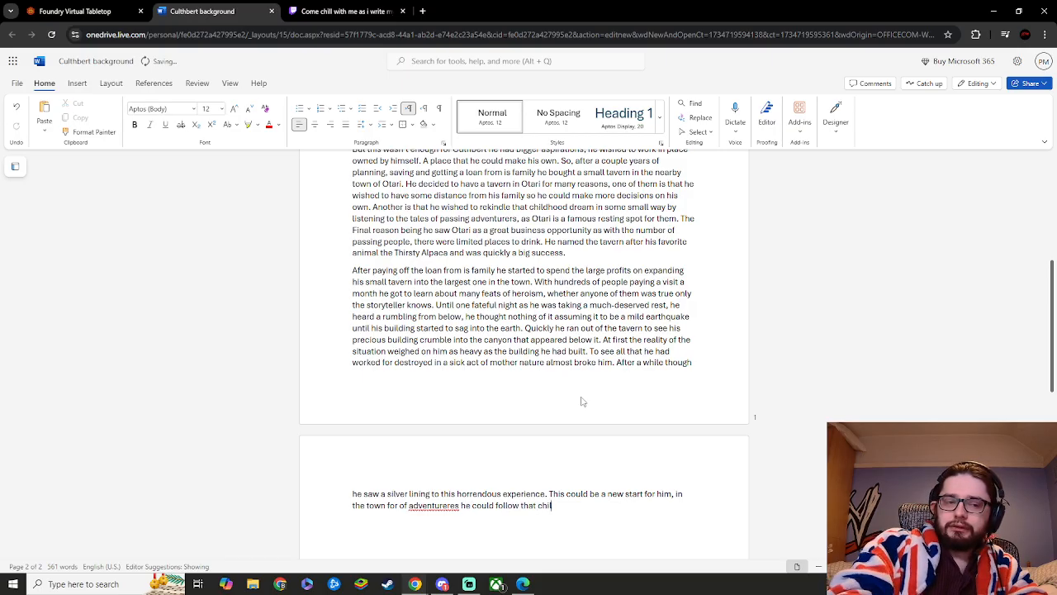
{"action": "type", "text": "dho"}
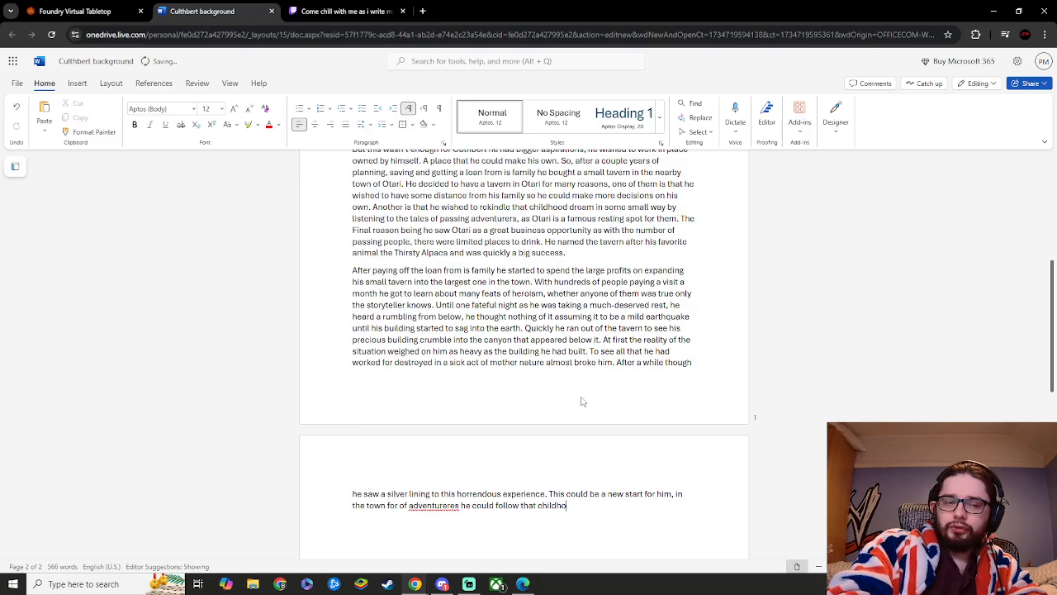
{"action": "type", "text": "od dream"}
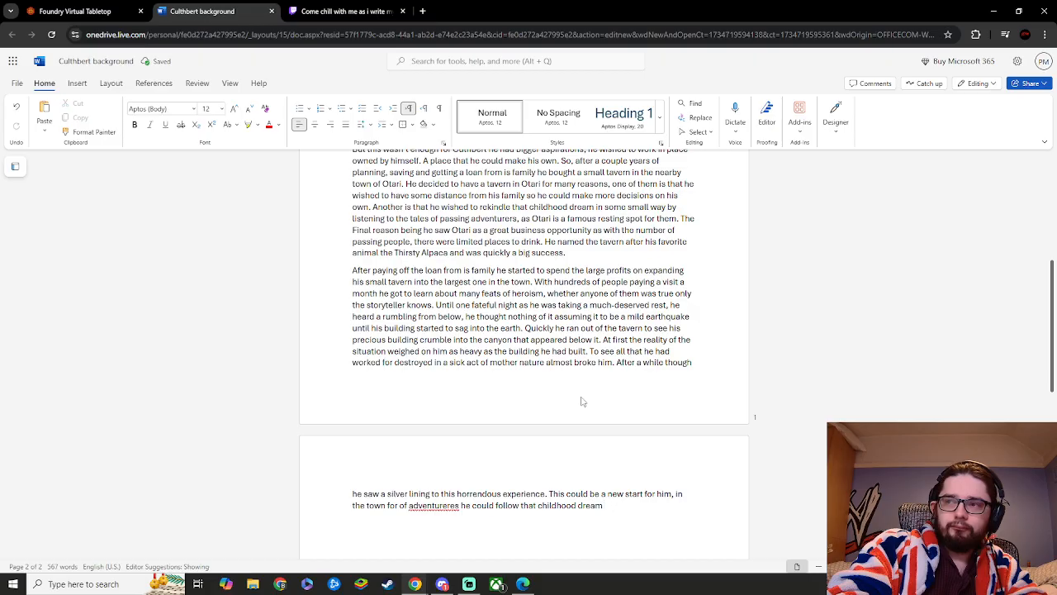
{"action": "type", "text": " of becoming"}
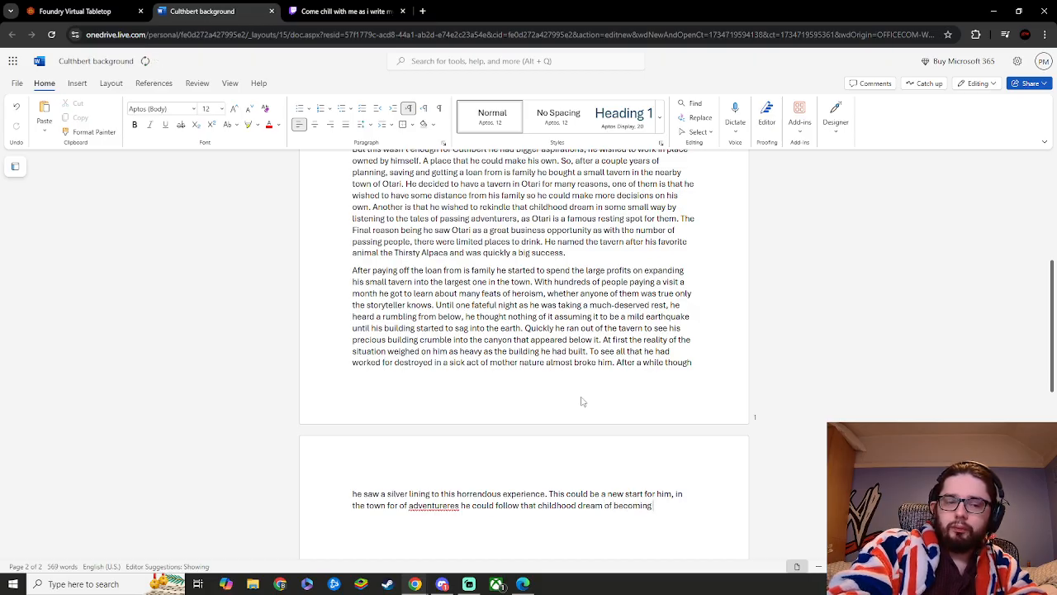
{"action": "type", "text": " one hims"}
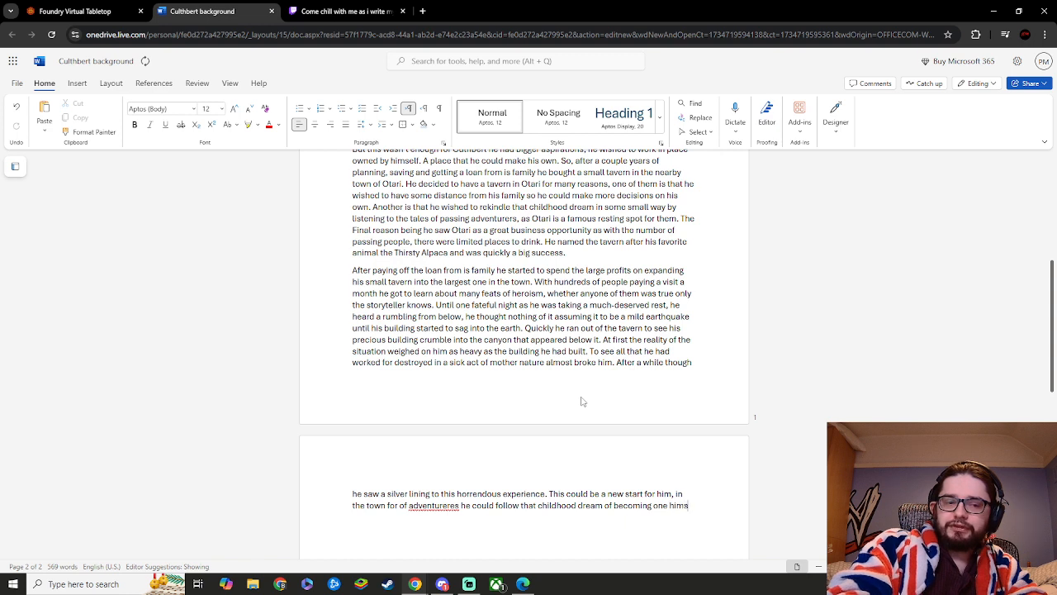
{"action": "type", "text": "lef."}
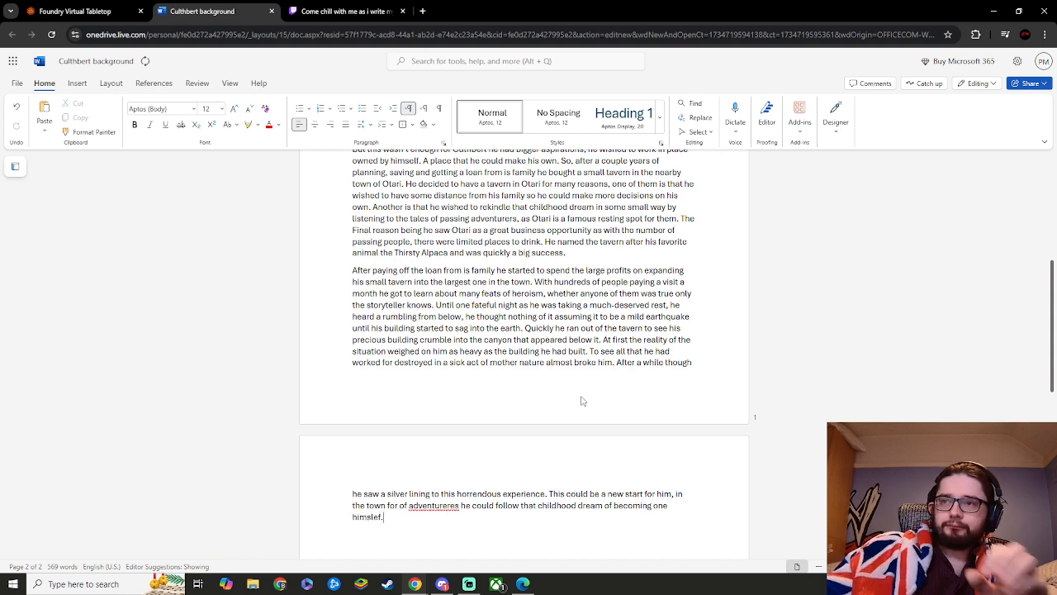
- Correct the two misspelled words in the last sentence to "adventurers" and "himself" using the spelling suggestions
{"action": "right_click", "coordinate": [434, 506]}
{"action": "left_click", "coordinate": [442, 464]}
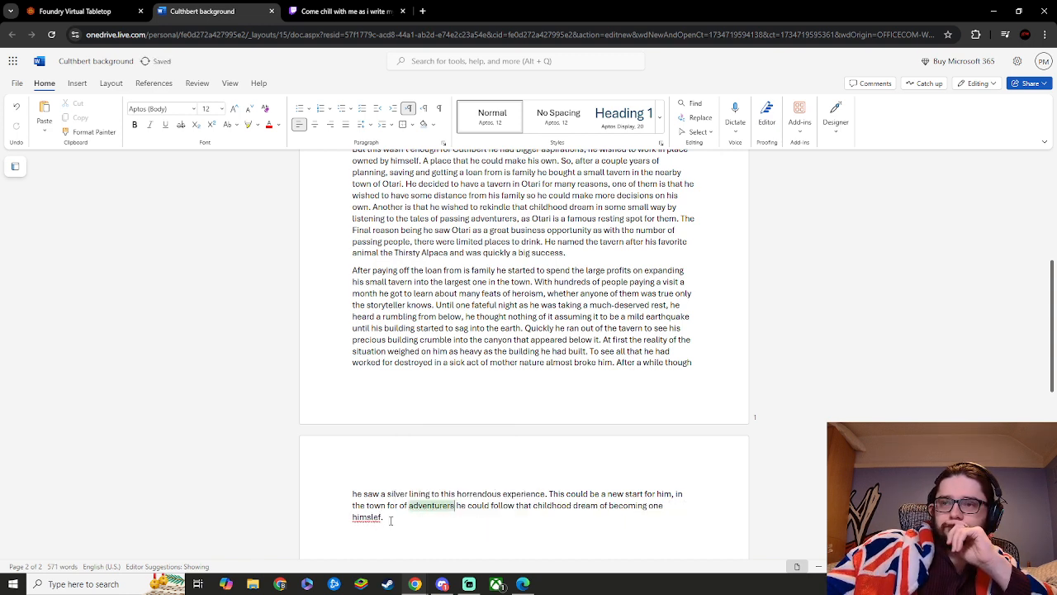
{"action": "right_click", "coordinate": [367, 517]}
{"action": "left_click", "coordinate": [398, 481]}
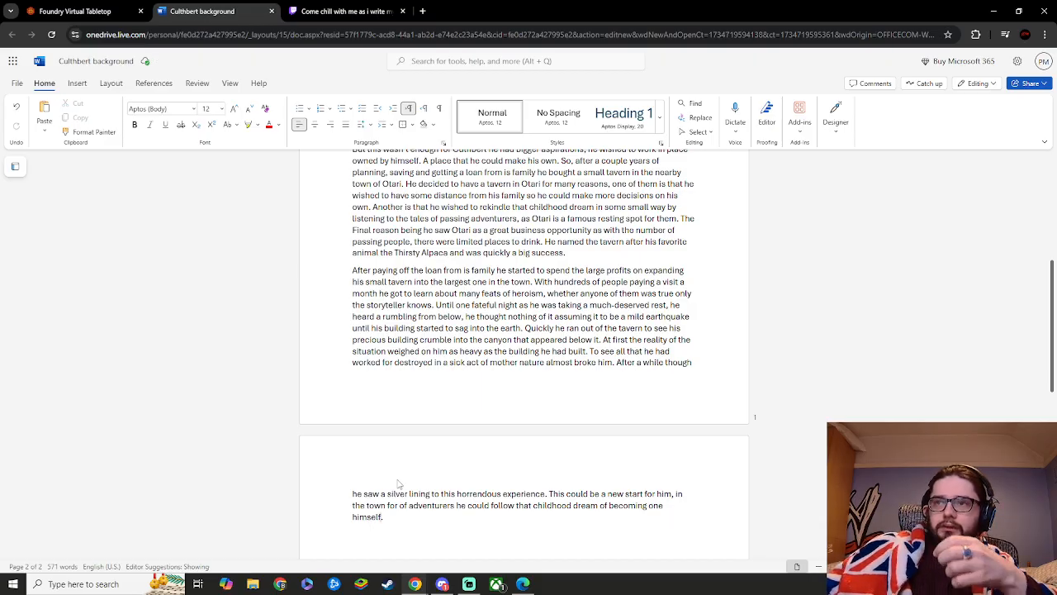
- Reword "the town for of adventurers" in the last sentence to "this town full of adventurers"
{"action": "scroll", "coordinate": [398, 483], "scroll_direction": "down", "scroll_amount": 4}
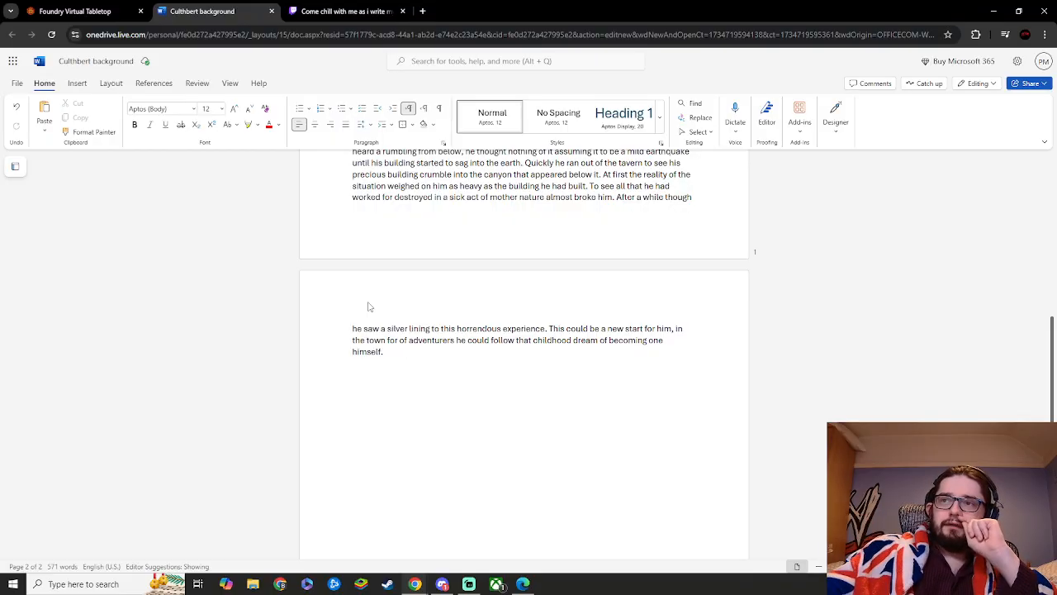
{"action": "left_click", "coordinate": [363, 342]}
{"action": "key", "text": "BackSpace"}
{"action": "key", "text": "BackSpace"}
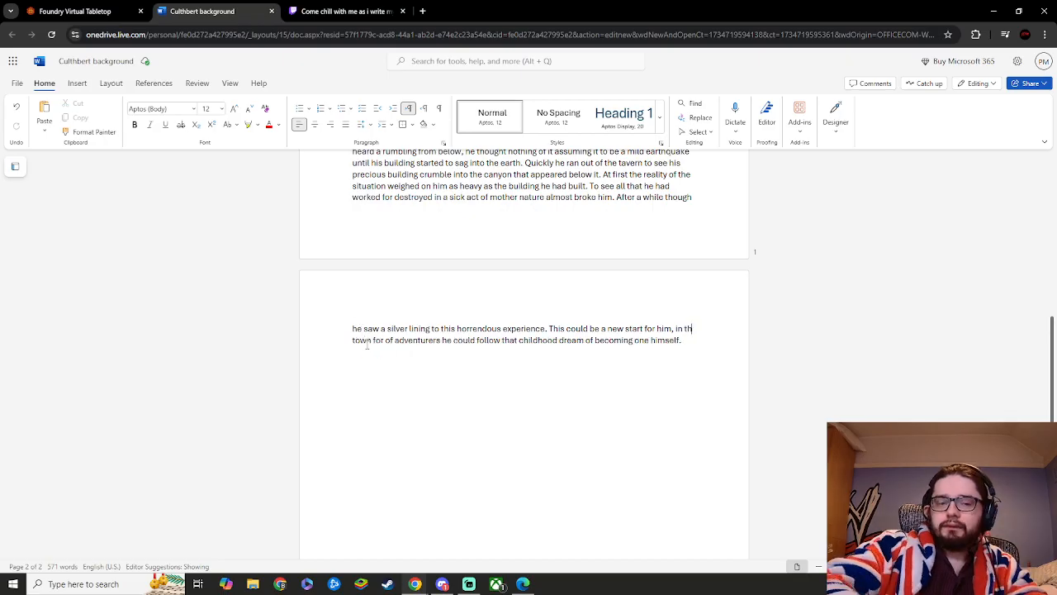
{"action": "key", "text": "BackSpace"}
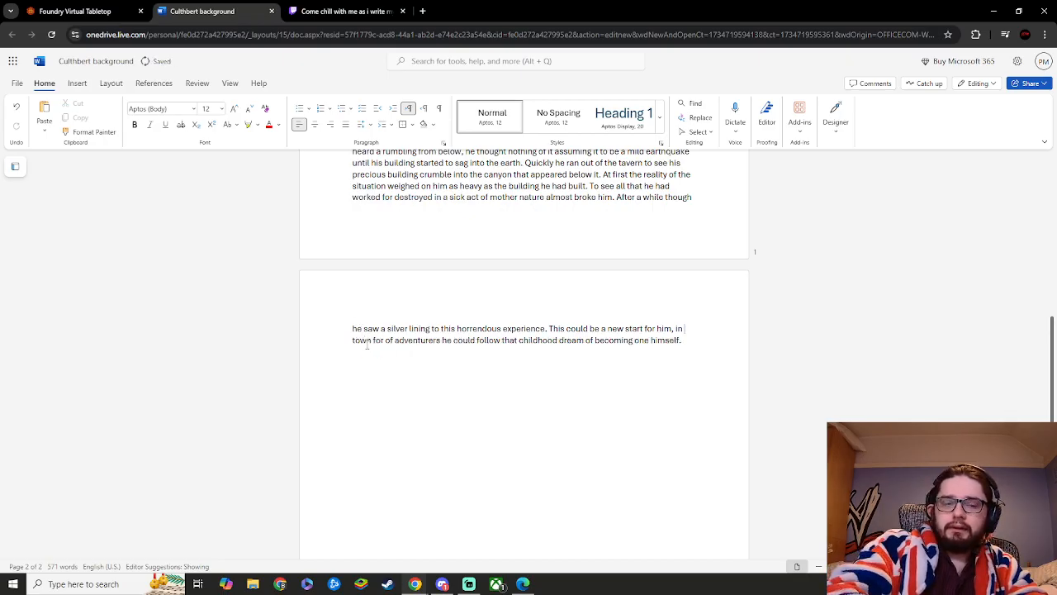
{"action": "type", "text": "this"}
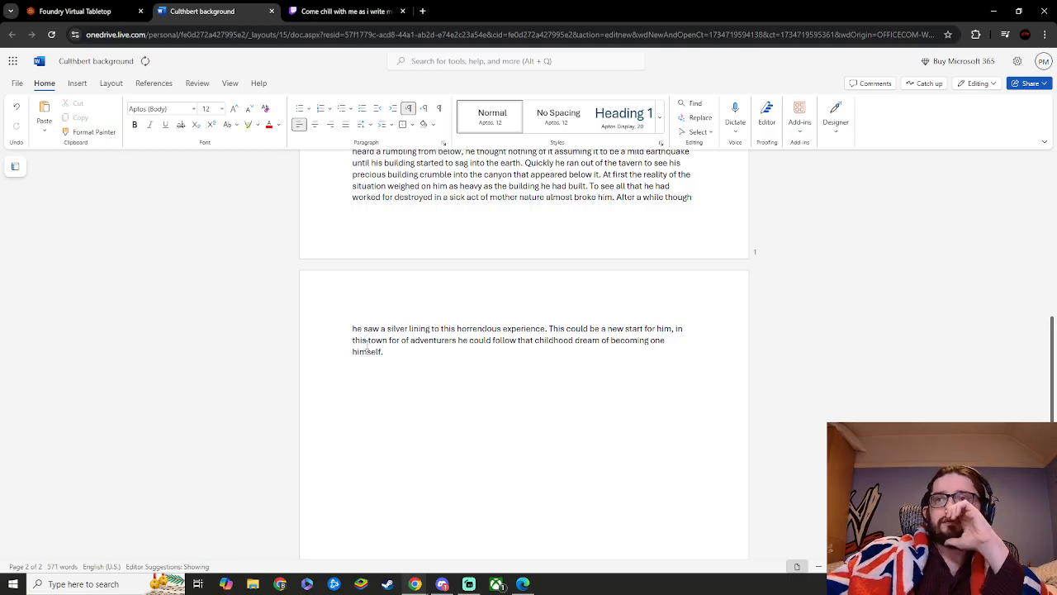
{"action": "left_click", "coordinate": [400, 339]}
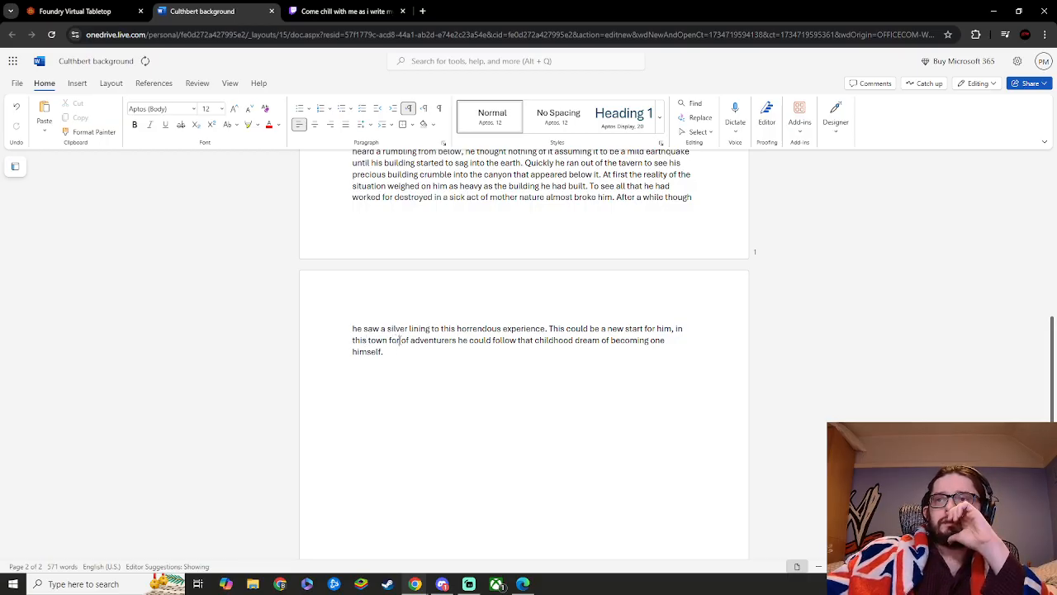
{"action": "key", "text": "BackSpace"}
{"action": "key", "text": "BackSpace"}
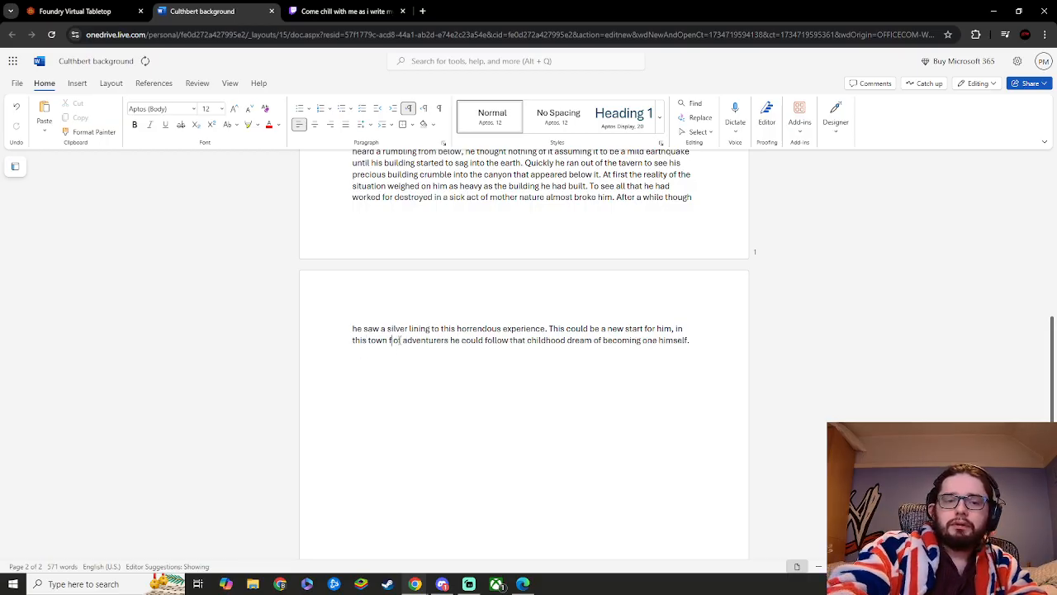
{"action": "type", "text": "ull"}
- Start a new sentence after "himself." at the end of the story with "And so after making sure his staff members"
{"action": "left_click", "coordinate": [416, 356]}
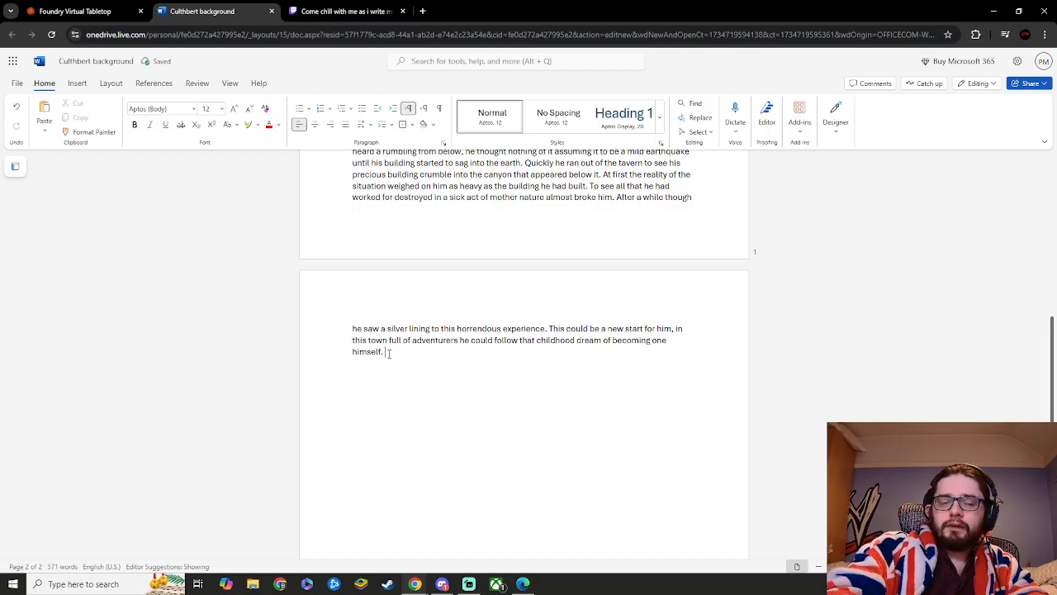
{"action": "type", "text": "A"}
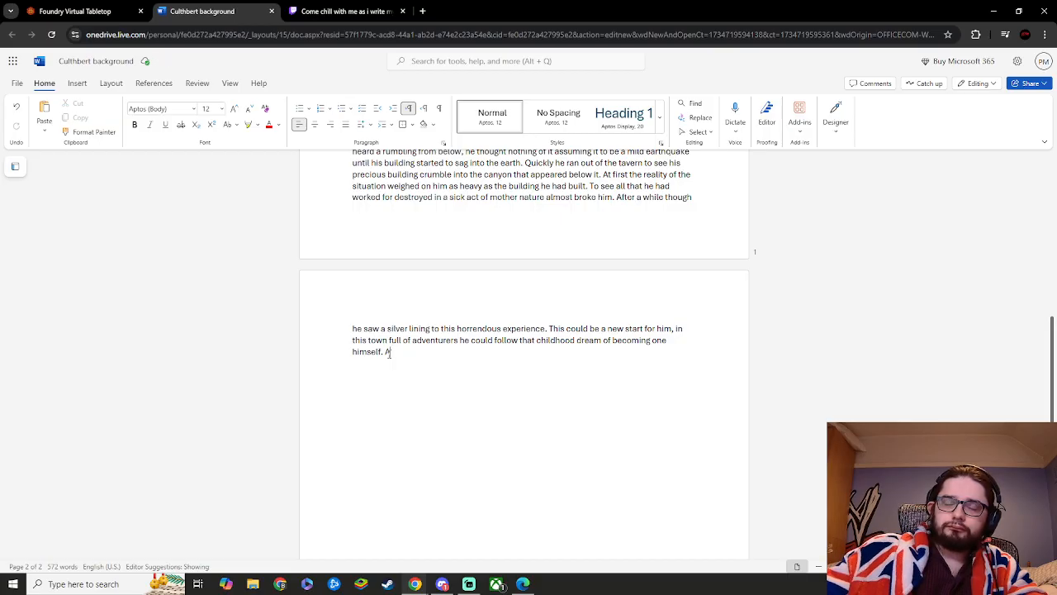
{"action": "key", "text": "BackSpace"}
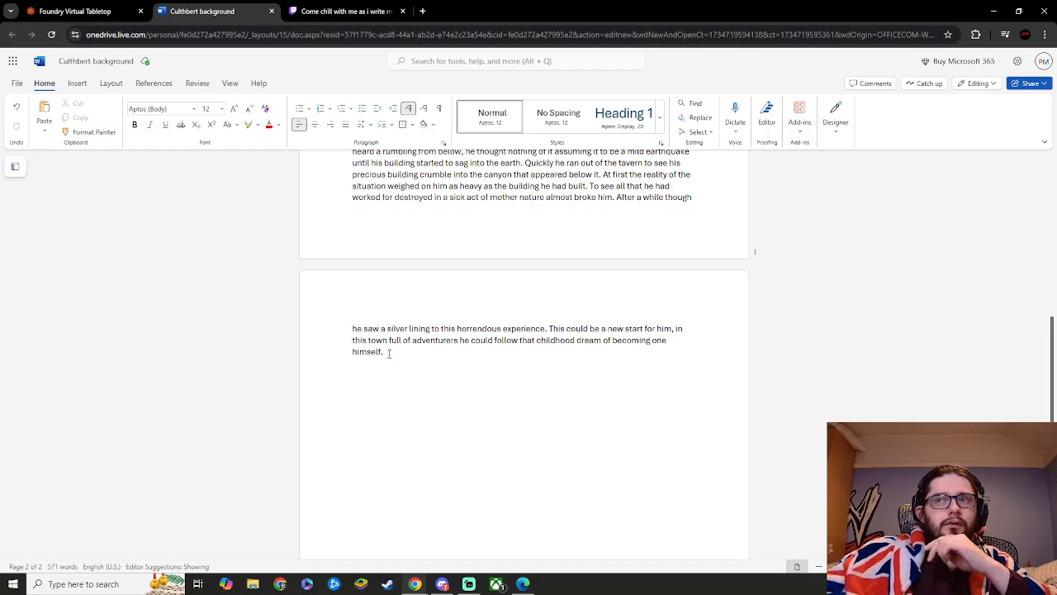
{"action": "type", "text": "And"}
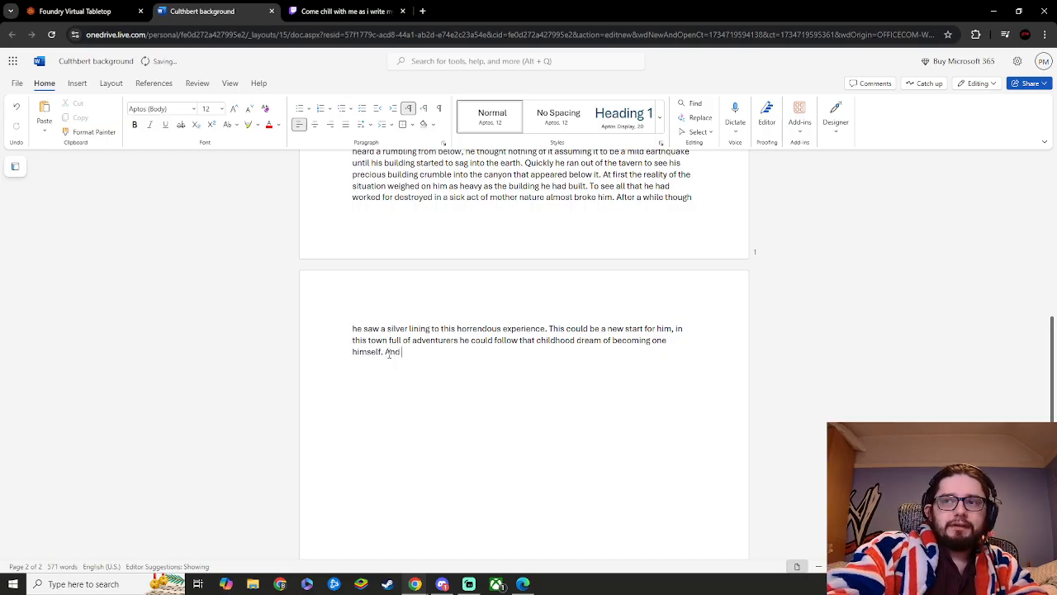
{"action": "type", "text": " so afte"}
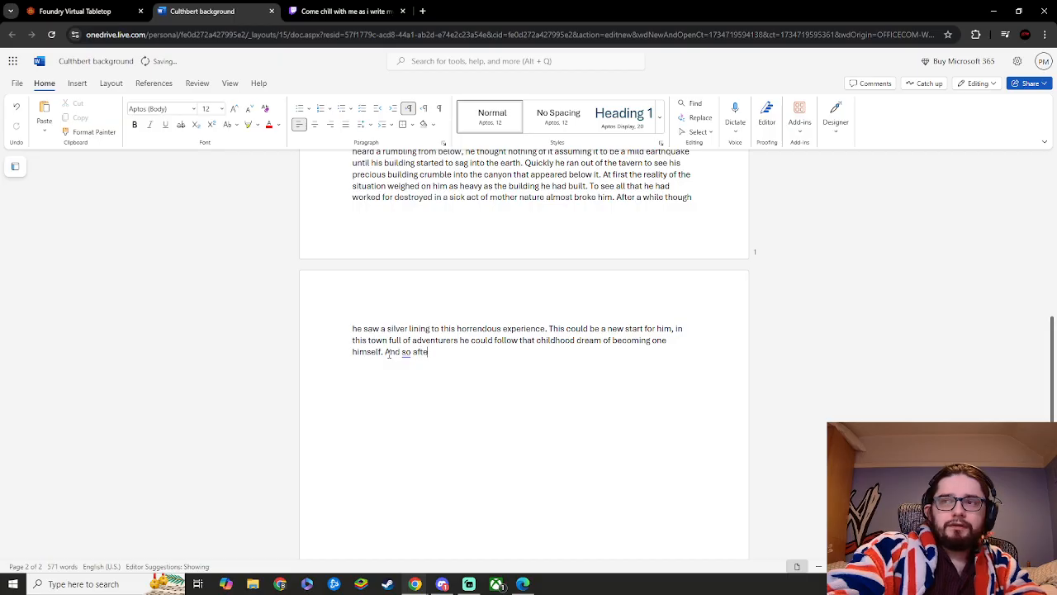
{"action": "type", "text": "r making"}
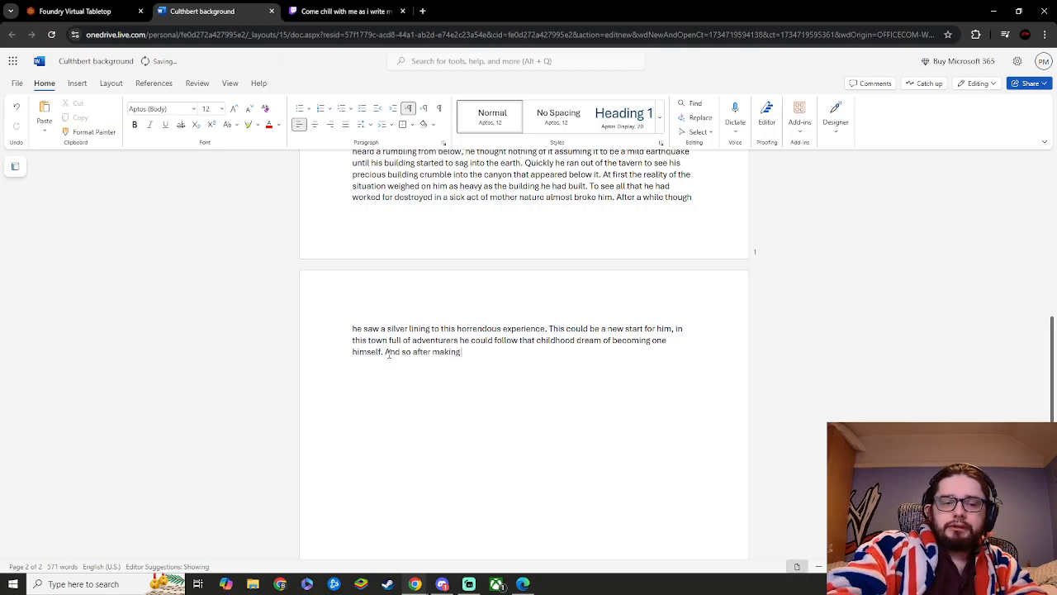
{"action": "type", "text": " sure his"}
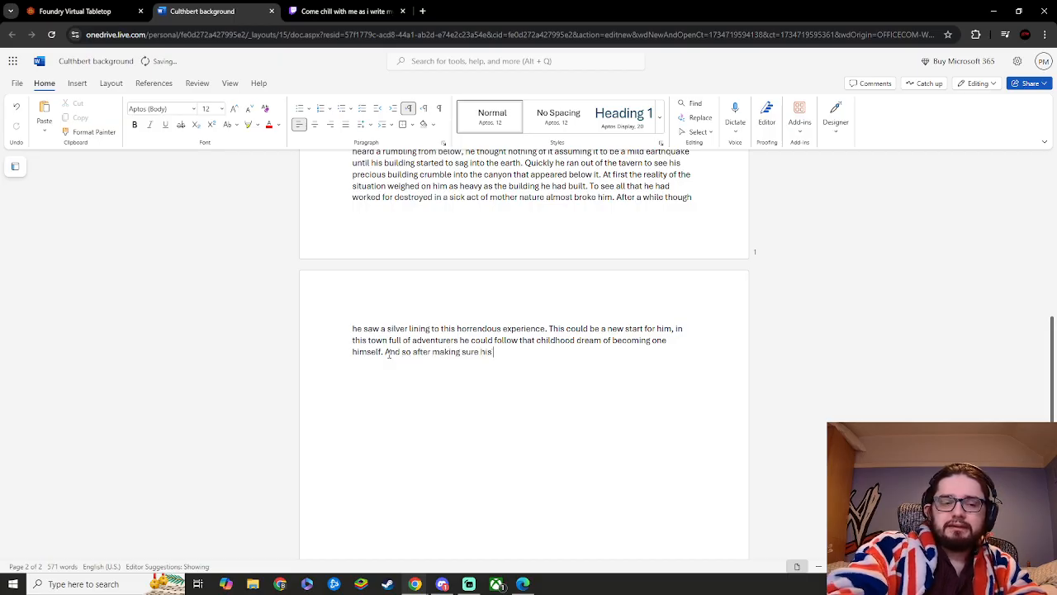
{"action": "type", "text": " staff m"}
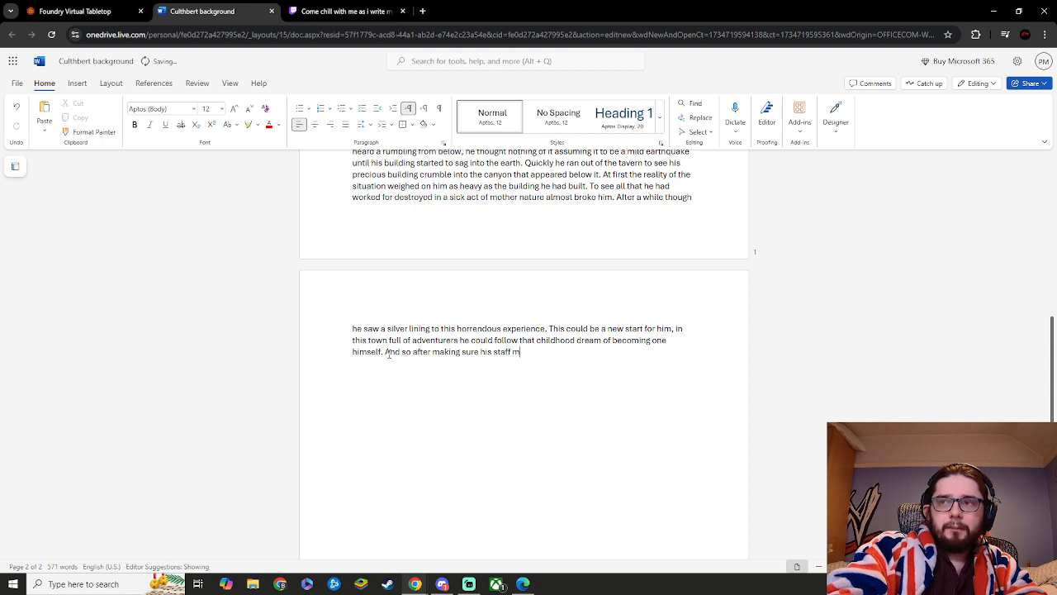
{"action": "type", "text": "embers"}
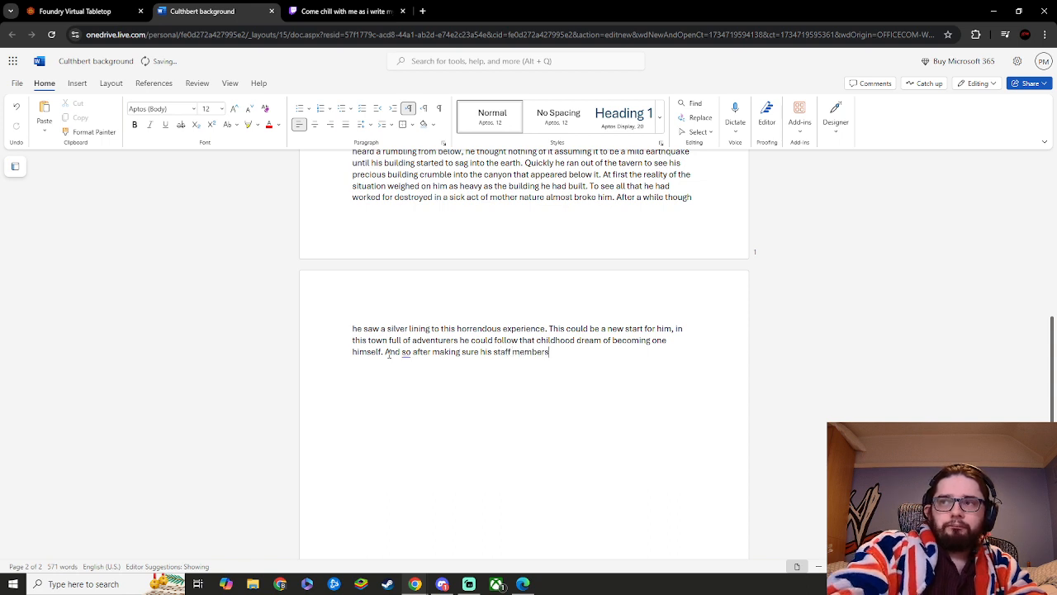
- Continue the sentence after "staff members" with "were payed handsomly"
{"action": "type", "text": " were ma"}
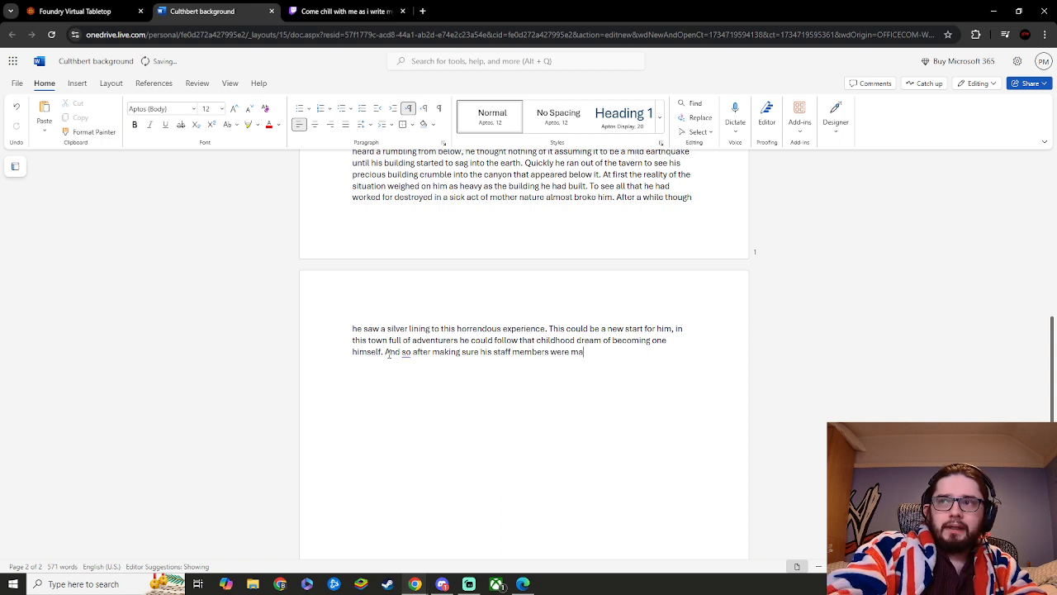
{"action": "key", "text": "BackSpace"}
{"action": "key", "text": "BackSpace"}
{"action": "type", "text": "pay"}
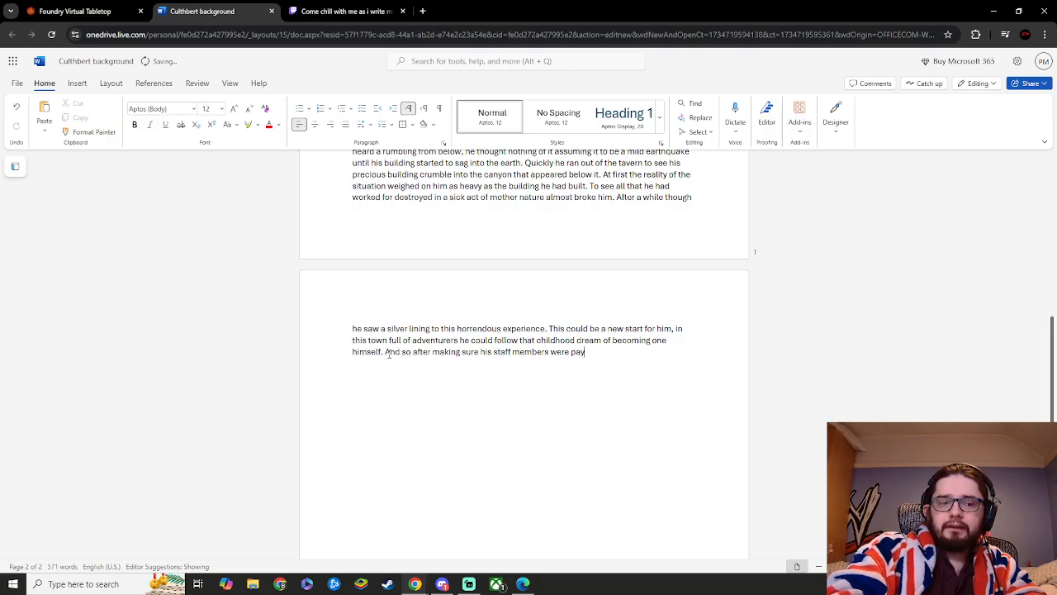
{"action": "type", "text": "ed ha"}
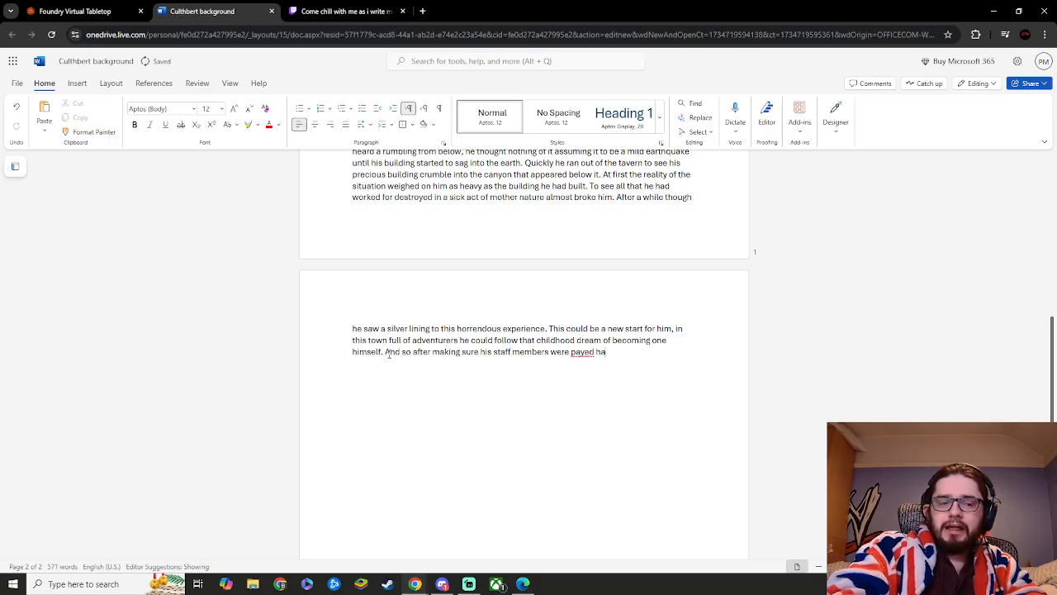
{"action": "type", "text": "ndsomly"}
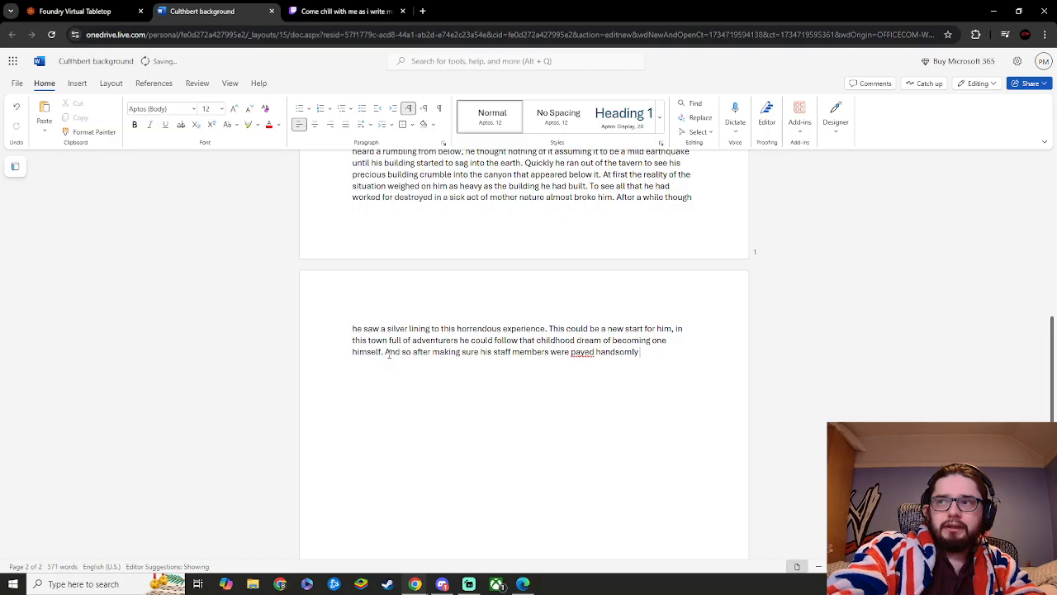
- Continue the sentence about the staff's pay with "for the loyal service and"
{"action": "type", "text": " for the "}
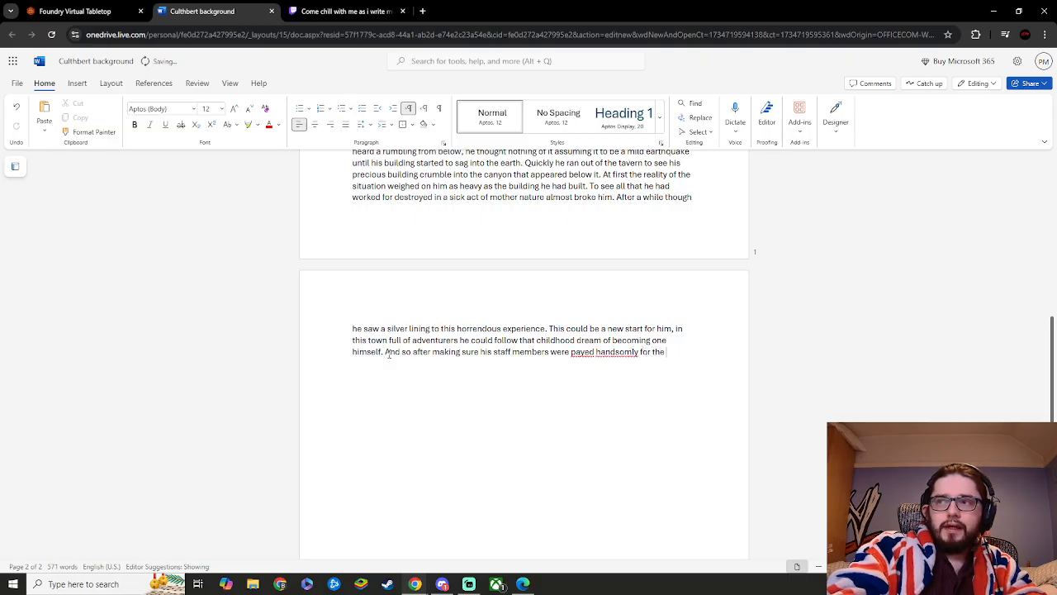
{"action": "type", "text": "layal"}
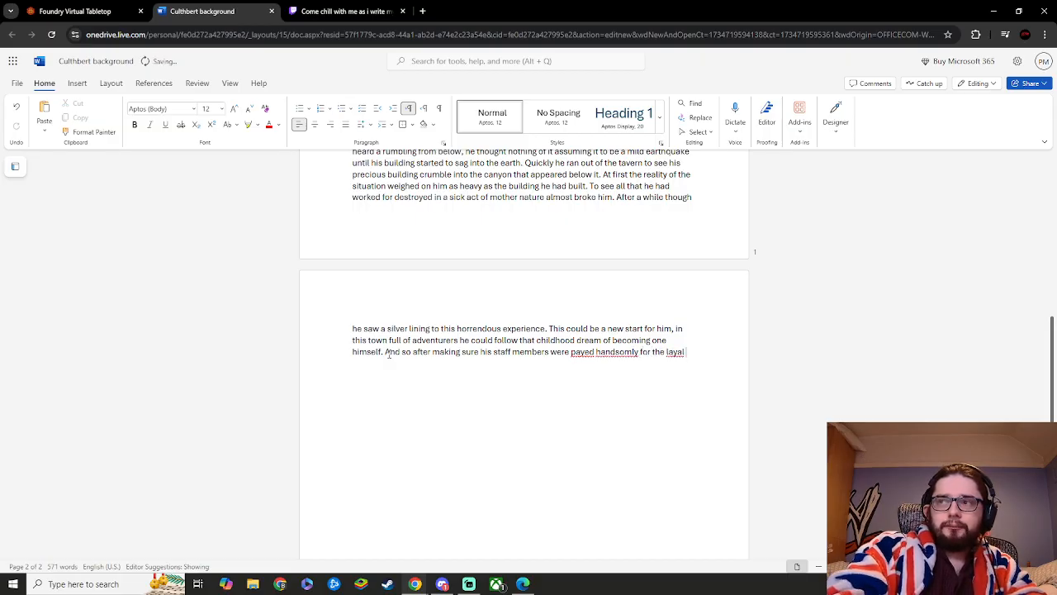
{"action": "key", "text": "BackSpace"}
{"action": "key", "text": "BackSpace"}
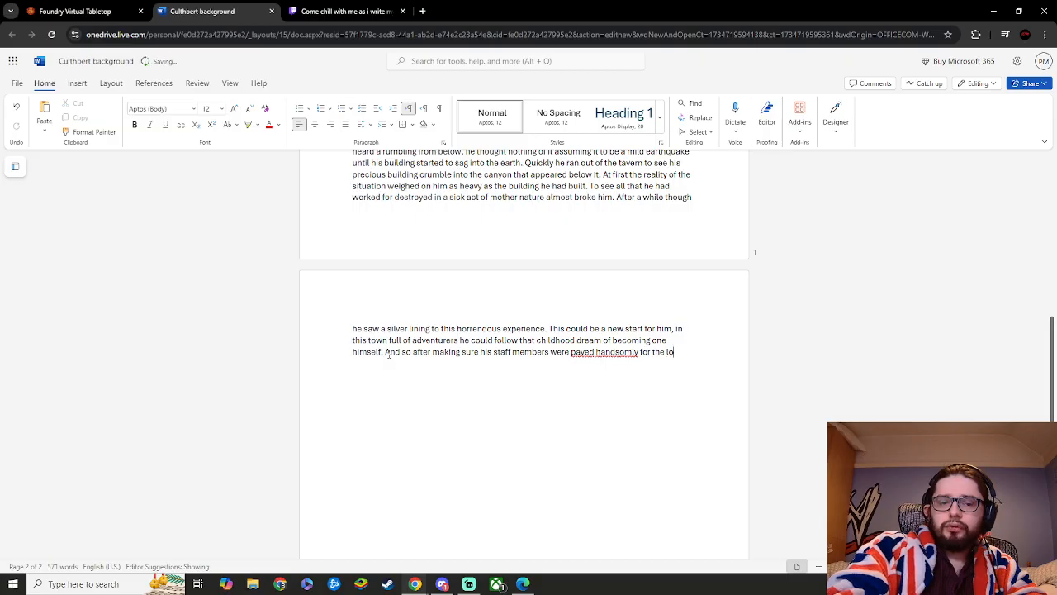
{"action": "type", "text": "yal se"}
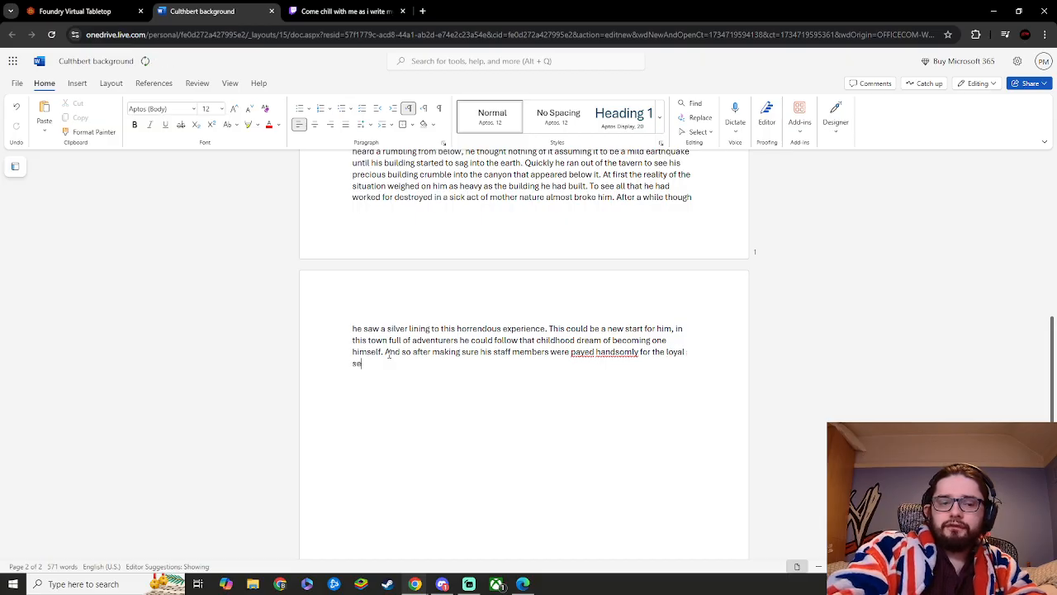
{"action": "type", "text": "rvice and"}
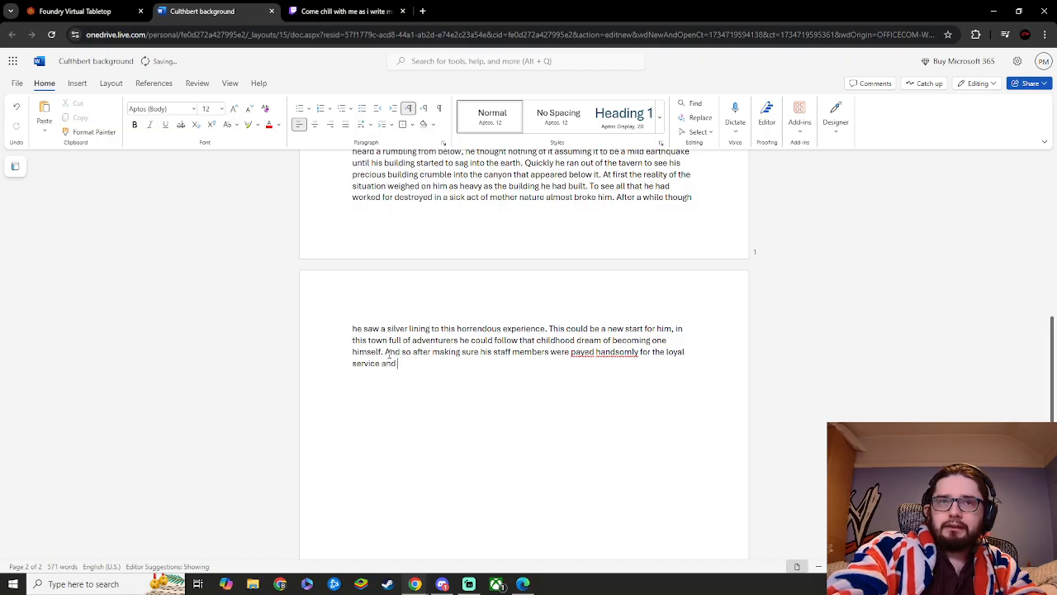
- Extend the sentence after "loyal service and" with "giving the rest of his money to"
{"action": "type", "text": " g"}
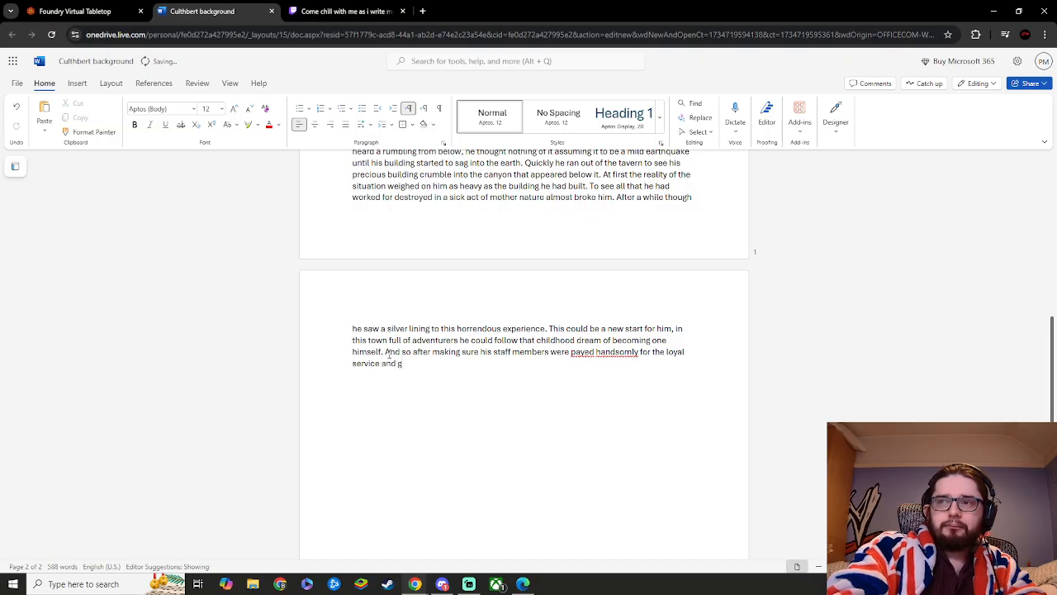
{"action": "type", "text": "ivin"}
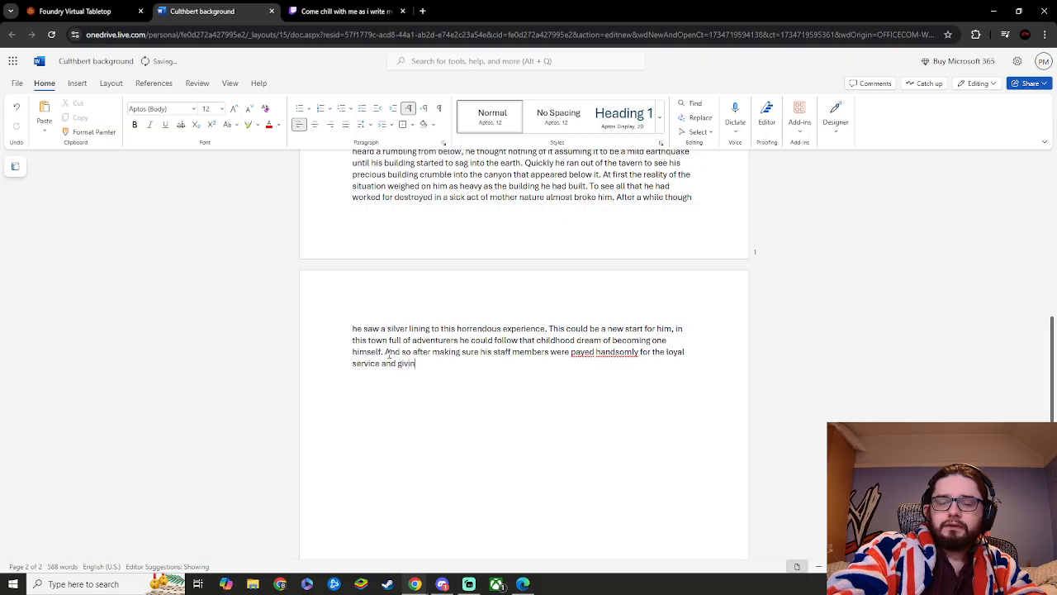
{"action": "type", "text": "g the re"}
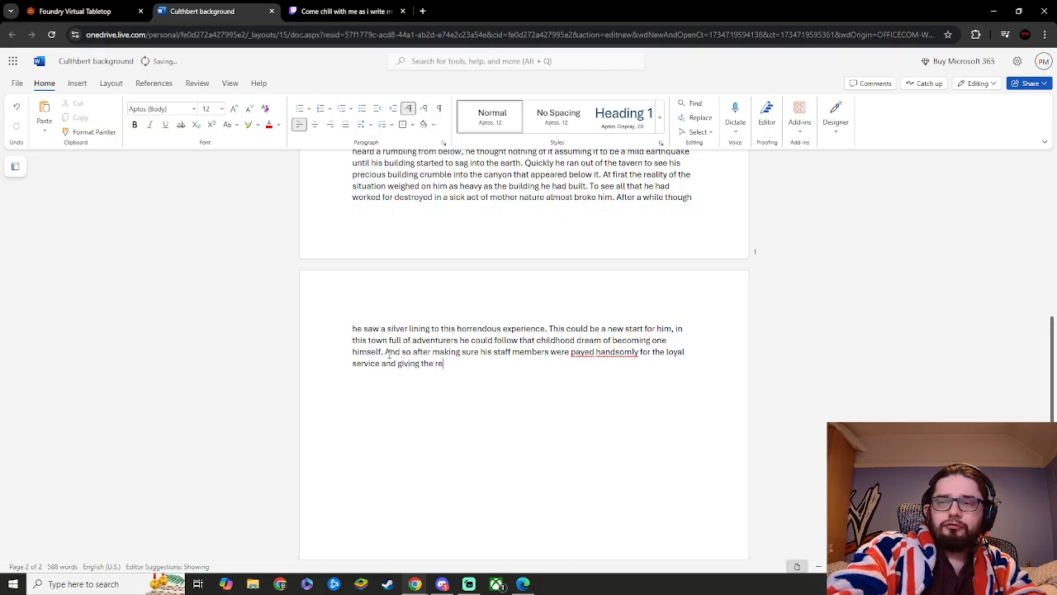
{"action": "type", "text": "st ec"}
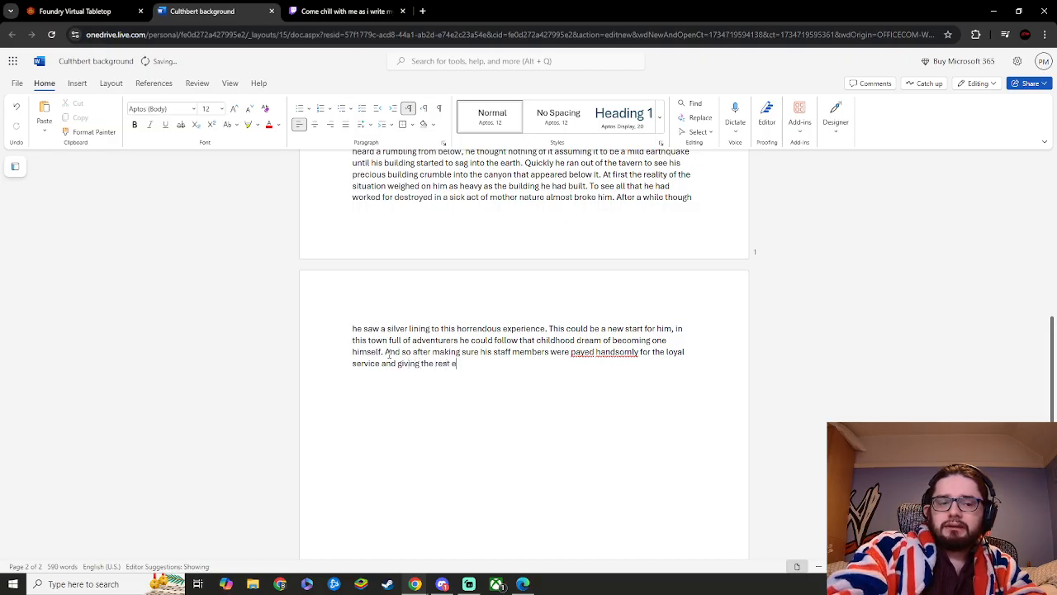
{"action": "key", "text": "BackSpace"}
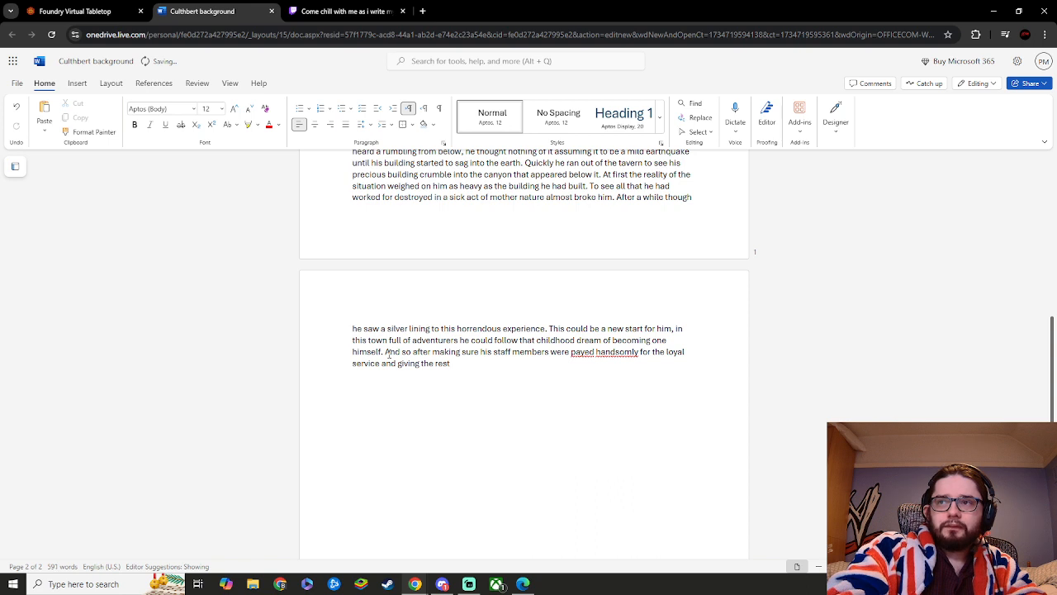
{"action": "type", "text": "of hi"}
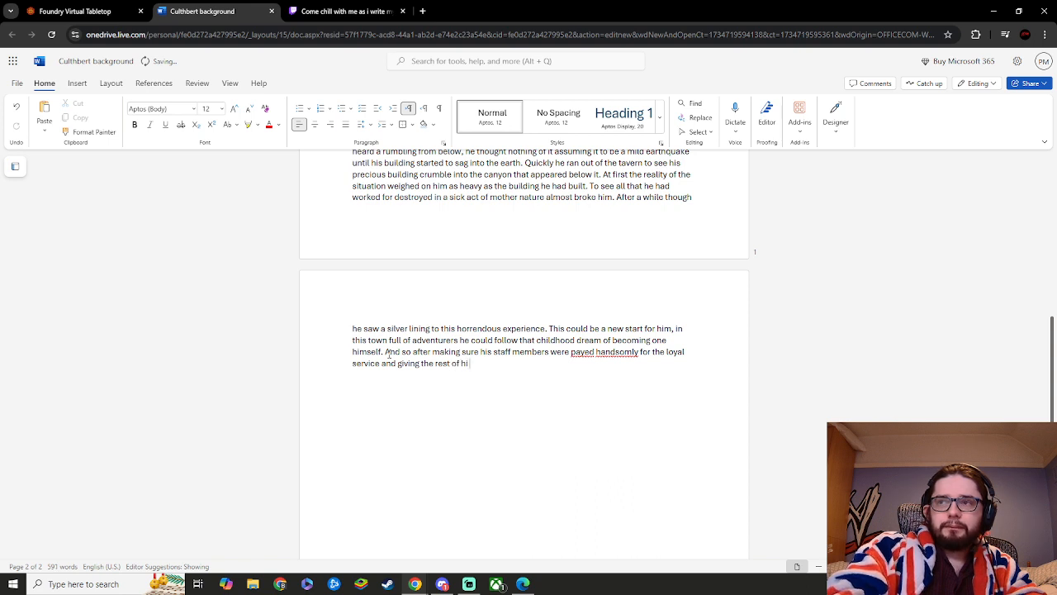
{"action": "type", "text": "s money"}
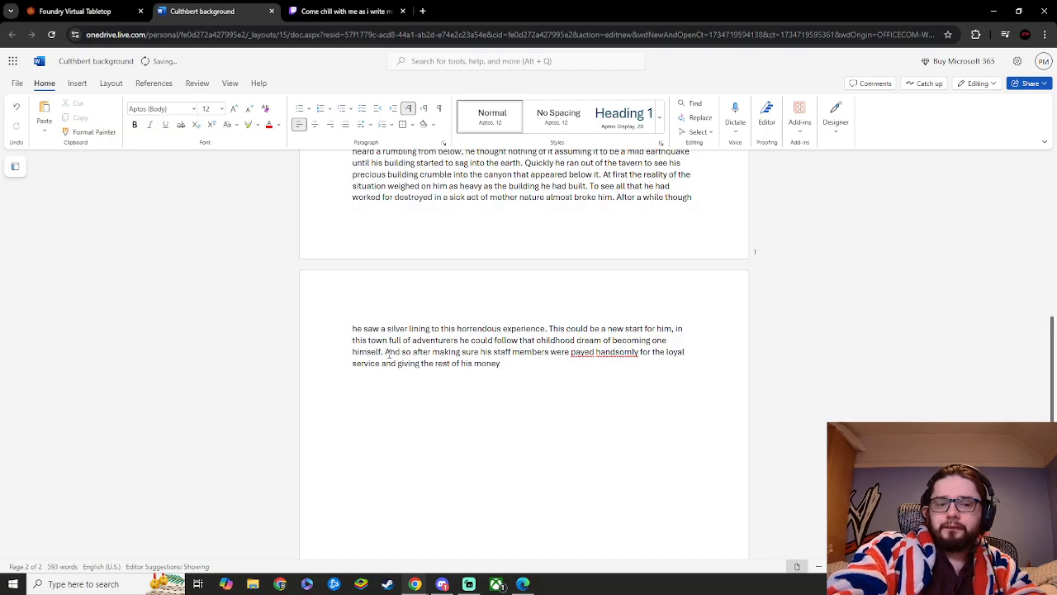
{"action": "type", "text": " to"}
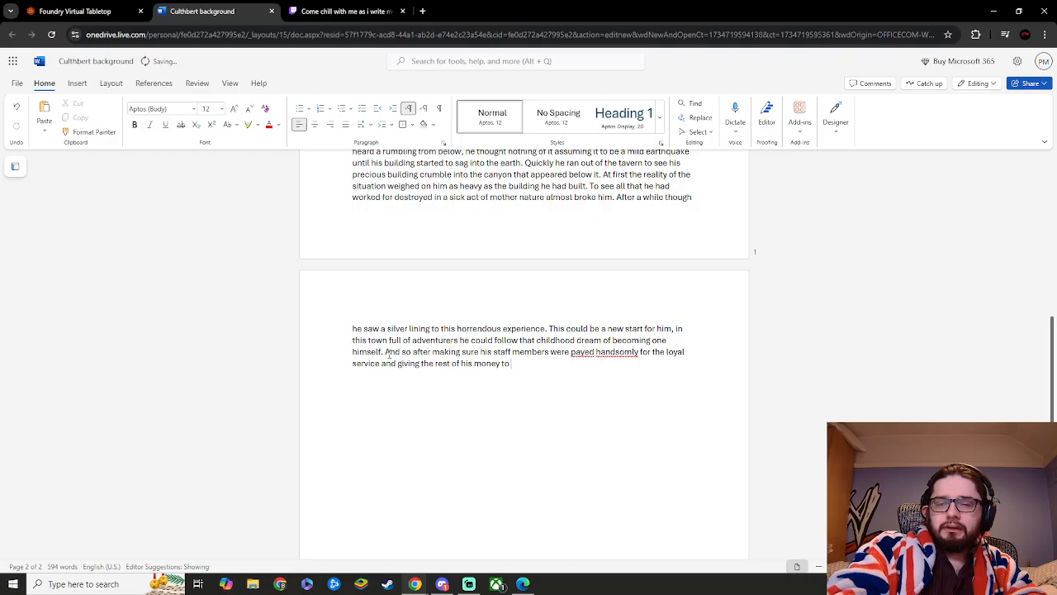
- Continue the sentence after "his money to" with "his extended family so that"
{"action": "type", "text": " hos"}
{"action": "key", "text": "BackSpace"}
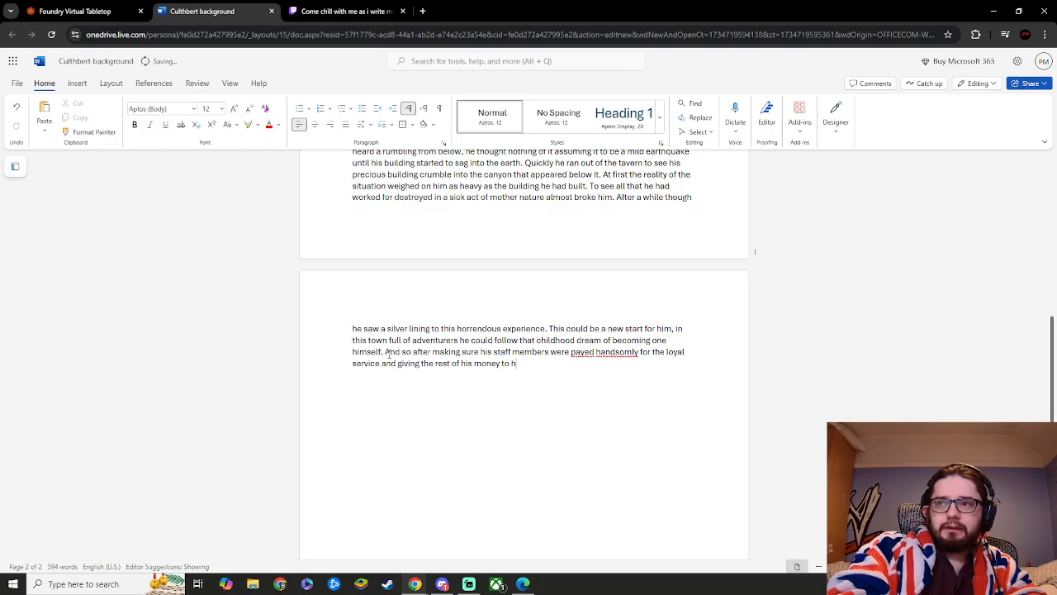
{"action": "type", "text": "is "}
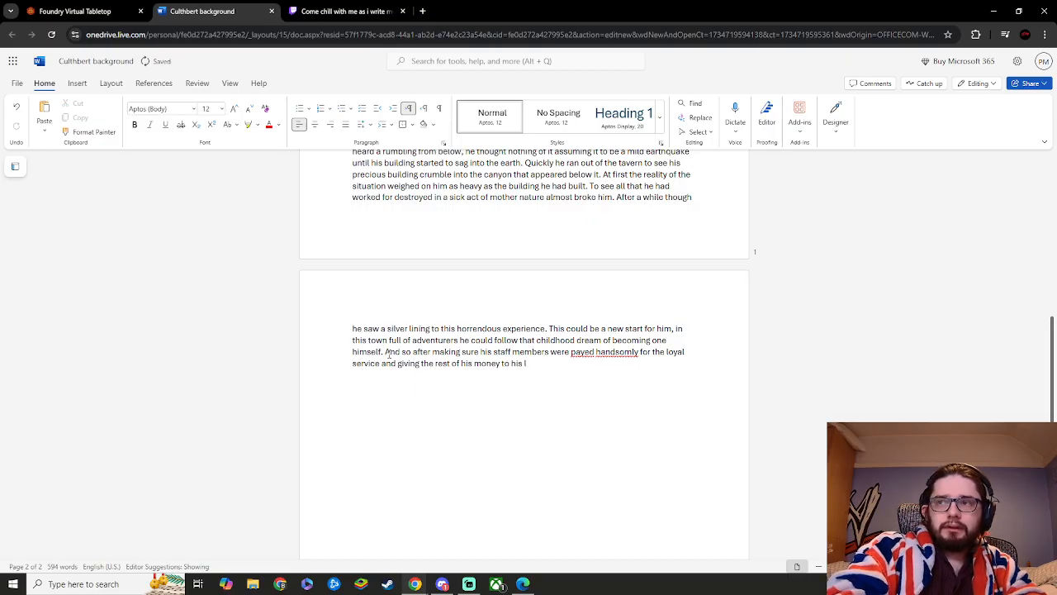
{"action": "type", "text": "ed"}
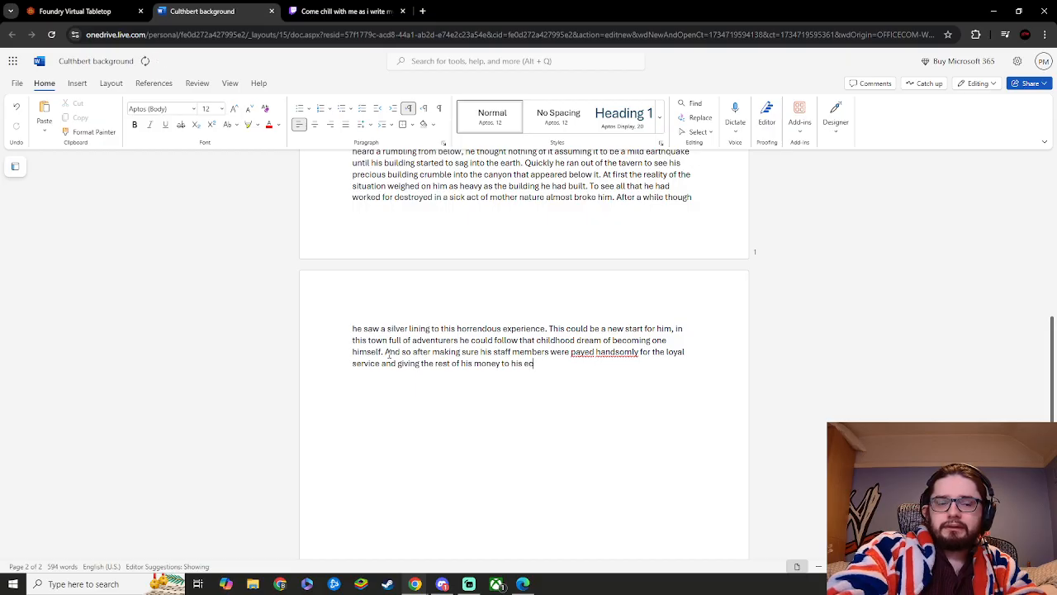
{"action": "key", "text": "BackSpace"}
{"action": "type", "text": "xta"}
{"action": "key", "text": "BackSpace"}
{"action": "key", "text": "BackSpace"}
{"action": "type", "text": "ten"}
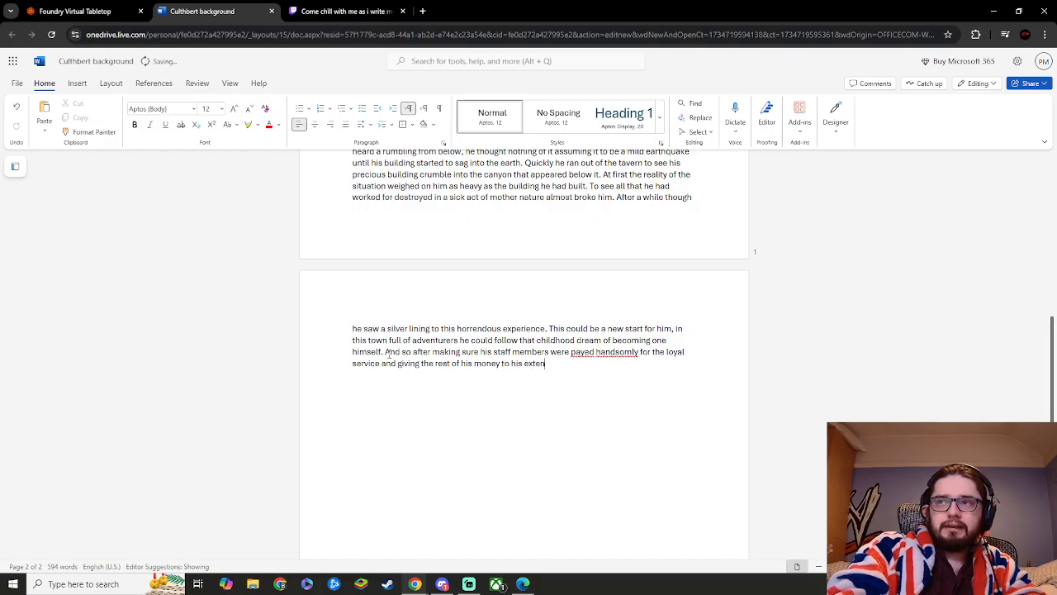
{"action": "type", "text": "ded fami"}
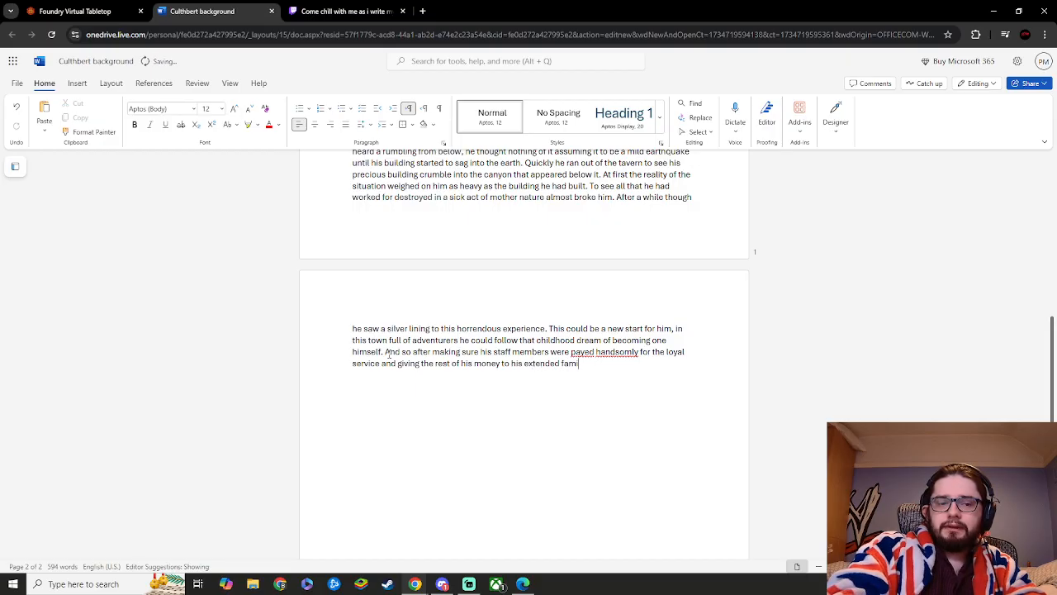
{"action": "type", "text": "ly so that"}
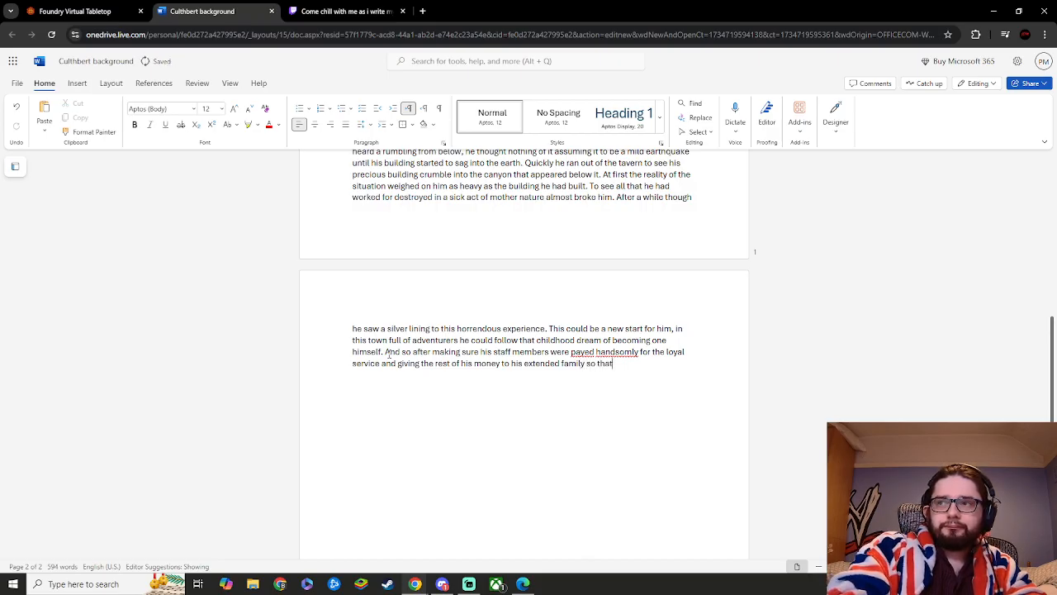
- Delete the trailing words "so that" after "his extended family"
{"action": "key", "text": "BackSpace"}
{"action": "key", "text": "BackSpace"}
{"action": "key", "text": "BackSpace"}
{"action": "key", "text": "BackSpace"}
{"action": "key", "text": "BackSpace"}
{"action": "key", "text": "BackSpace"}
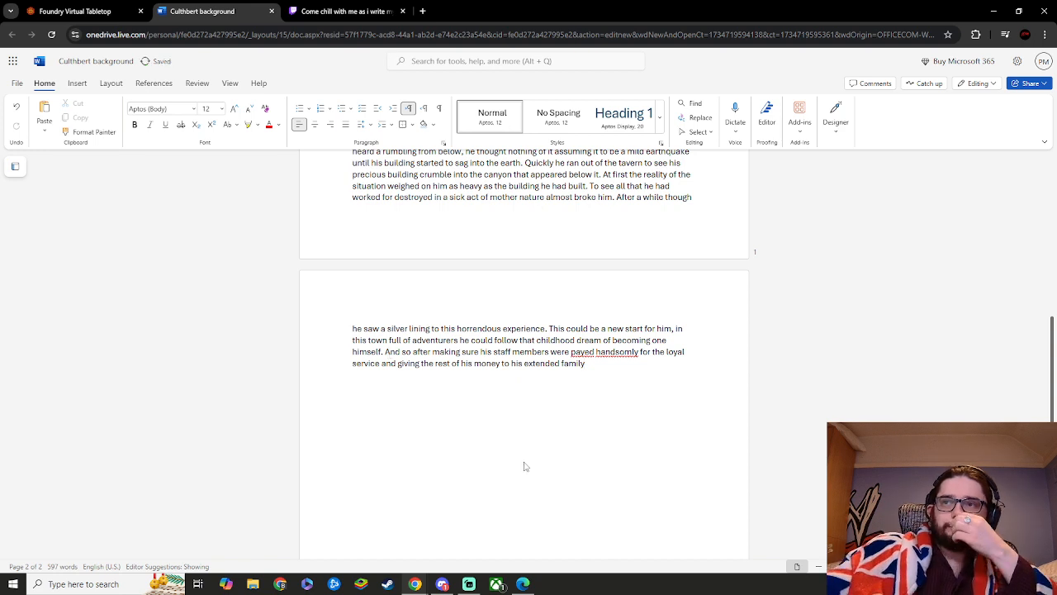
- Check the spelling suggestions for "payed" and correct "handsomly" to "handsomely" in the last sentence
{"action": "left_click", "coordinate": [583, 352]}
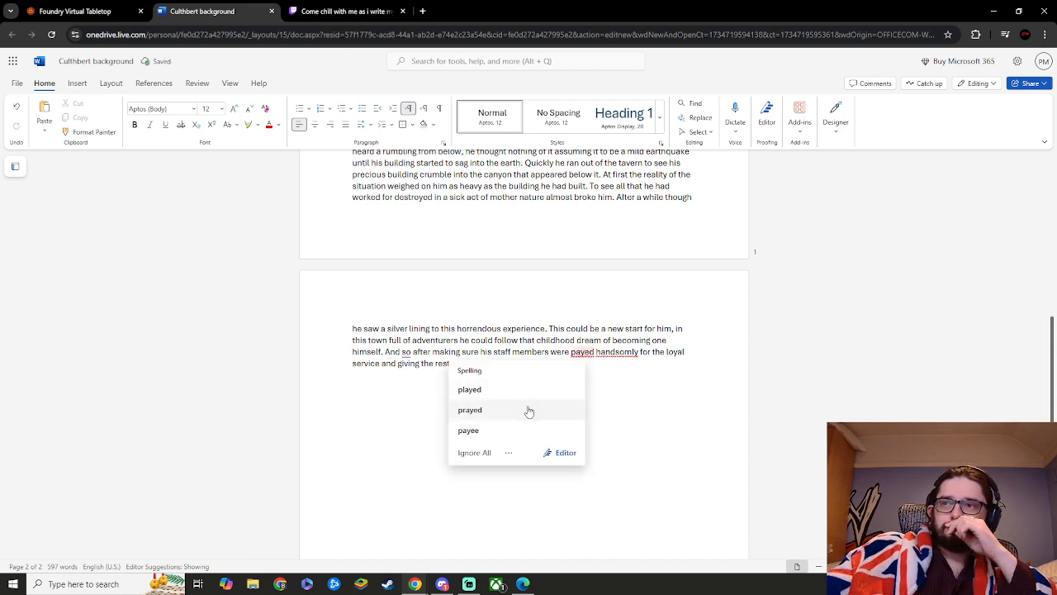
{"action": "left_click", "coordinate": [615, 353]}
{"action": "left_click", "coordinate": [580, 391]}
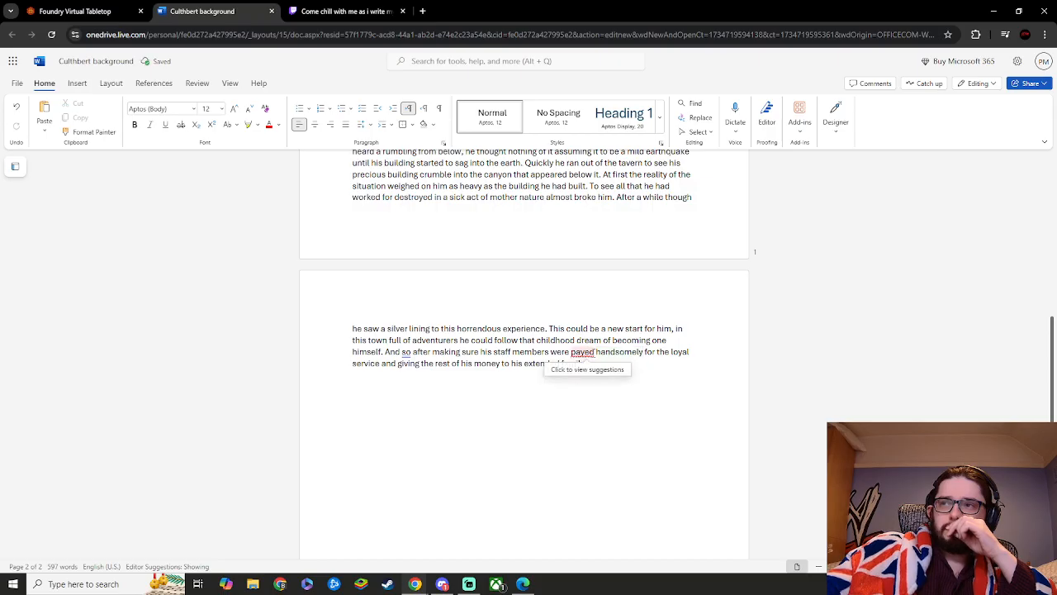
- Check the spelling suggestions for "payed" and accept the suggested comma after "so" in "And so after making sure"
{"action": "left_click", "coordinate": [583, 353]}
{"action": "left_click", "coordinate": [595, 352]}
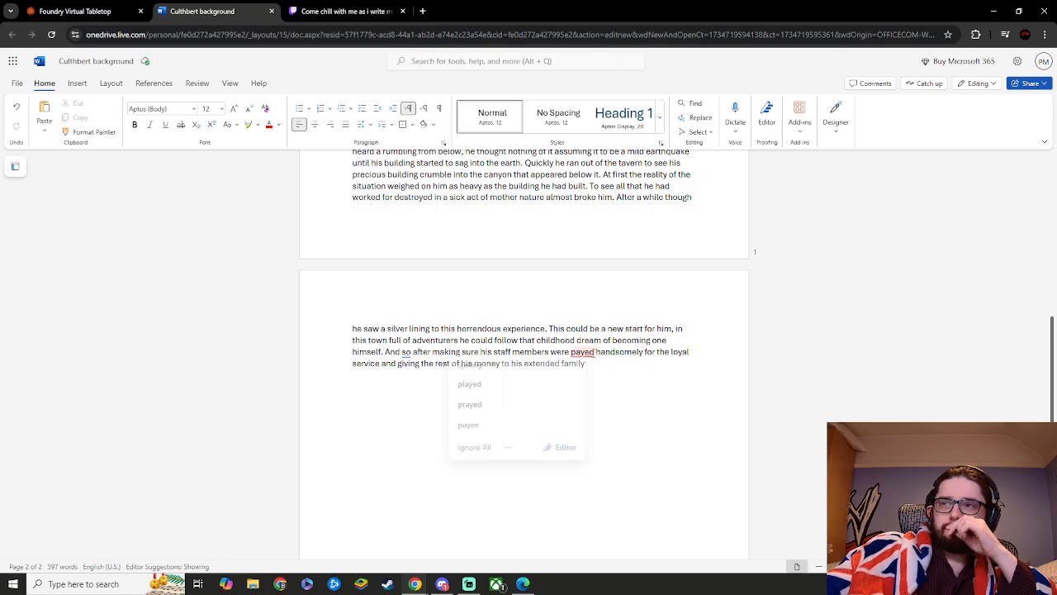
{"action": "left_click", "coordinate": [613, 378]}
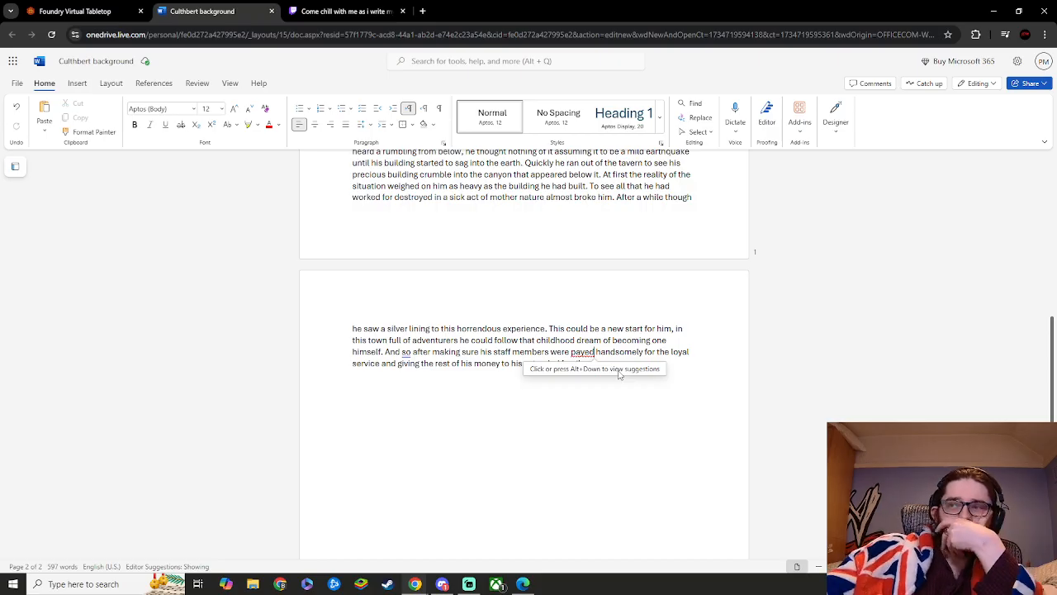
{"action": "left_click", "coordinate": [405, 353]}
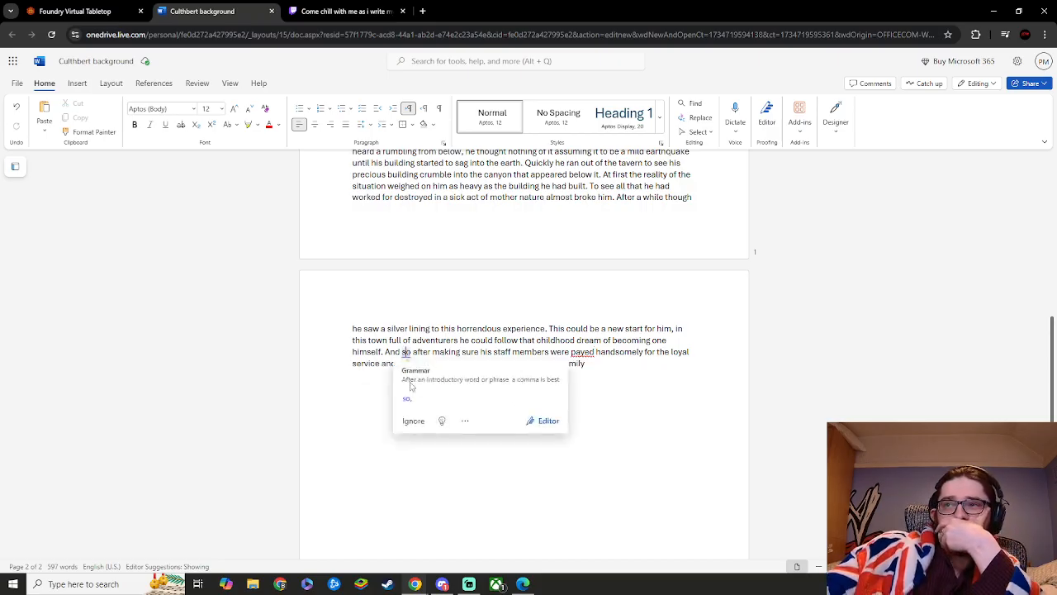
{"action": "left_click", "coordinate": [408, 398]}
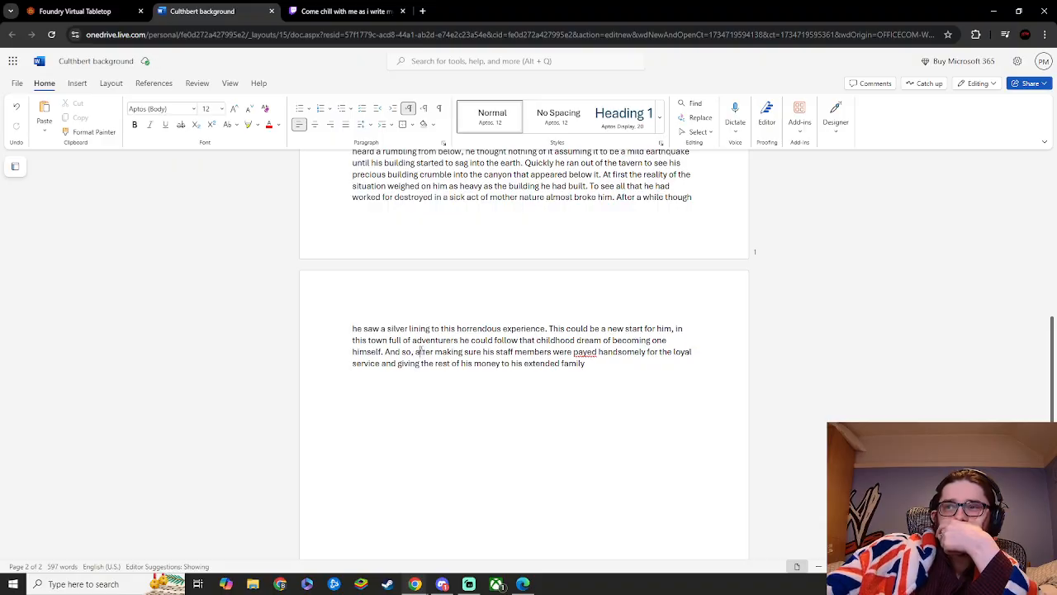
- Replace "And so, after" with "After" at the start of the last sentence
{"action": "left_click", "coordinate": [421, 351]}
{"action": "key", "text": "BackSpace"}
{"action": "key", "text": "BackSpace"}
{"action": "key", "text": "BackSpace"}
{"action": "key", "text": "BackSpace"}
{"action": "key", "text": "BackSpace"}
{"action": "key", "text": "BackSpace"}
{"action": "key", "text": "BackSpace"}
{"action": "key", "text": "BackSpace"}
{"action": "key", "text": "BackSpace"}
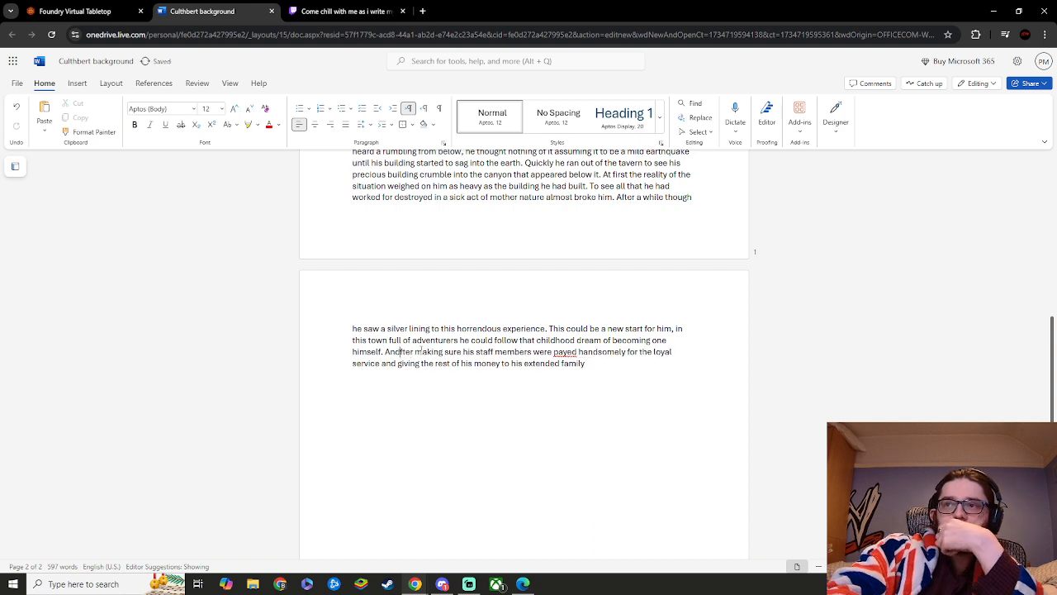
{"action": "type", "text": "A"}
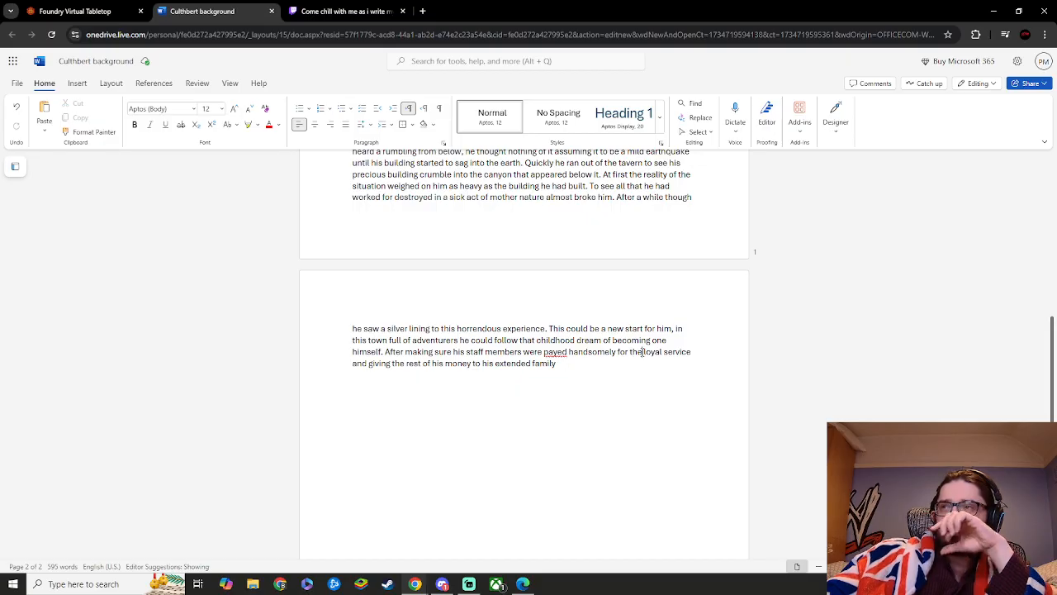
- Change "the" before "loyal service" to "their" in the last sentence
{"action": "type", "text": "re"}
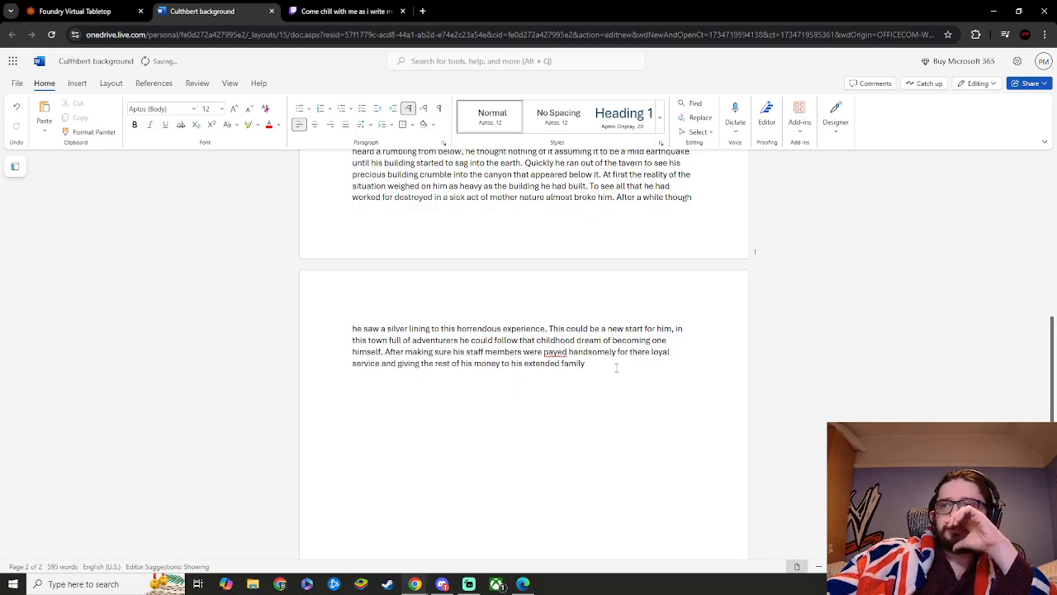
{"action": "left_click", "coordinate": [640, 353]}
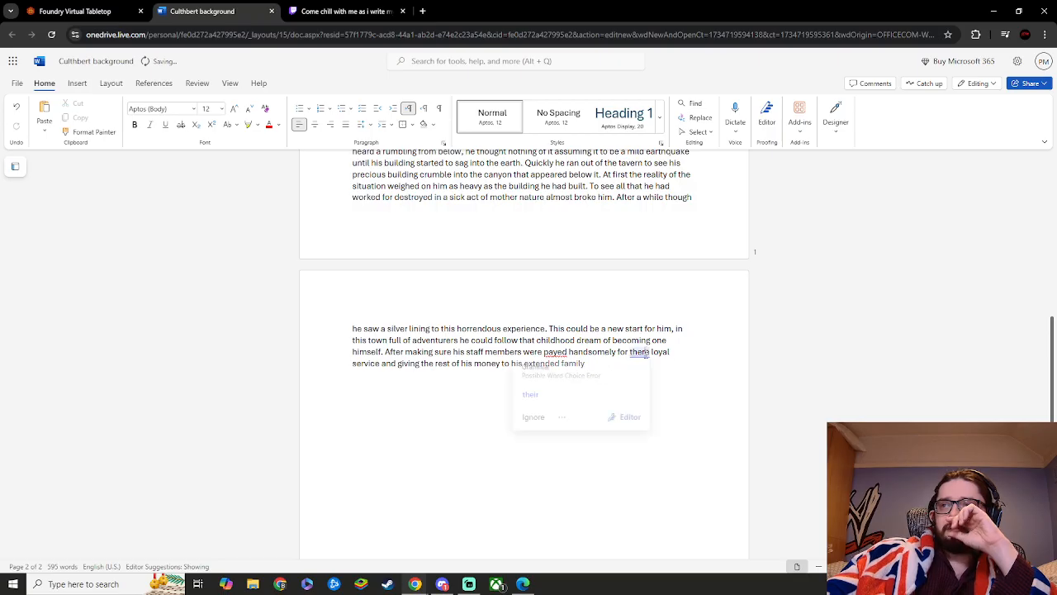
{"action": "left_click", "coordinate": [602, 397]}
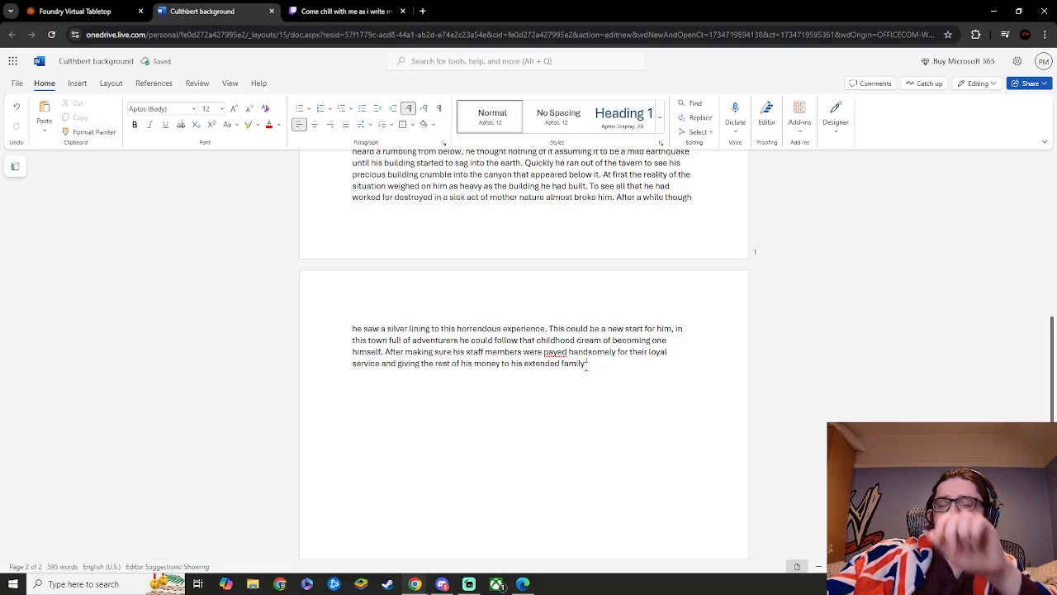
- Finish the sentence after "his extended family" with "so they may follow thier sreams aswell."
{"action": "type", "text": ", so they"}
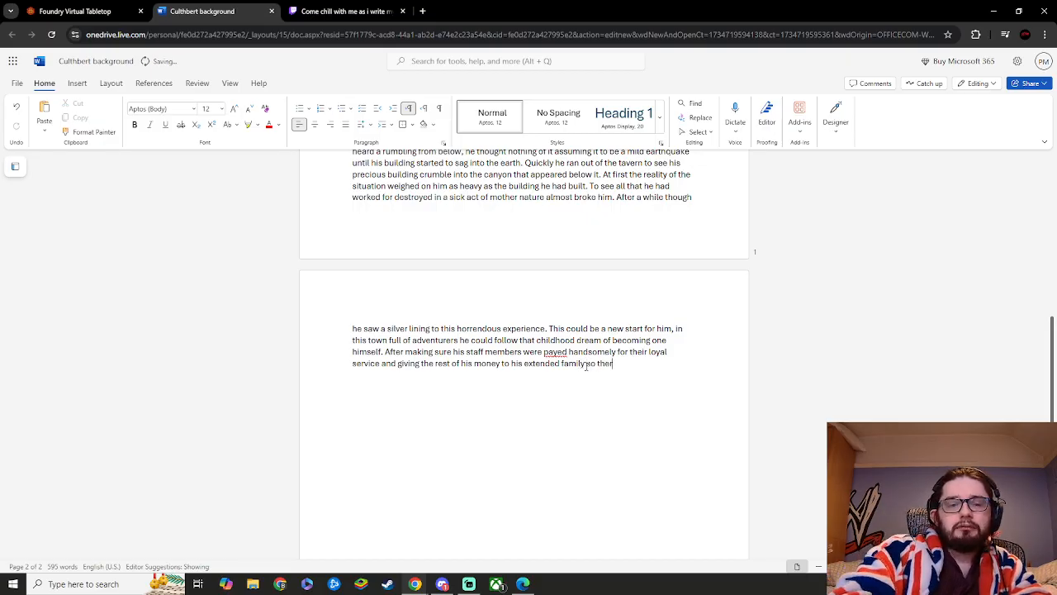
{"action": "type", "text": " may follow"}
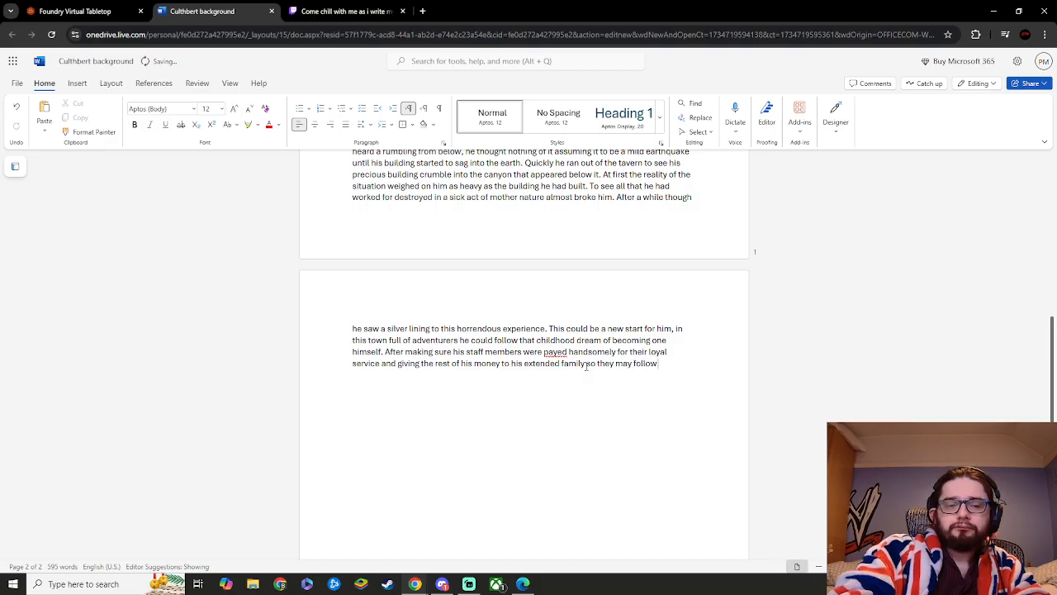
{"action": "type", "text": " thier s"}
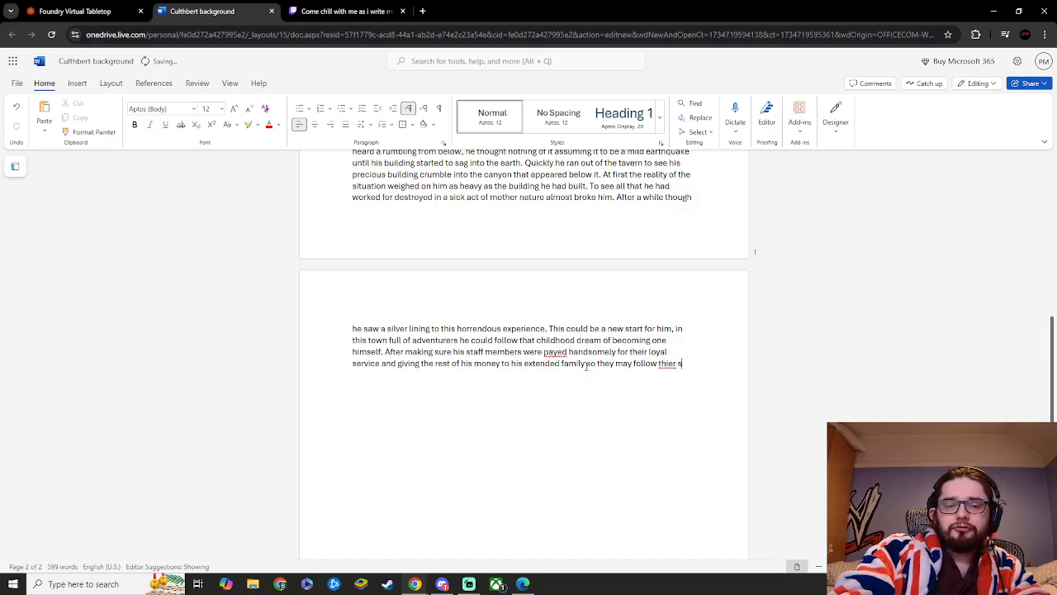
{"action": "type", "text": "reams as"}
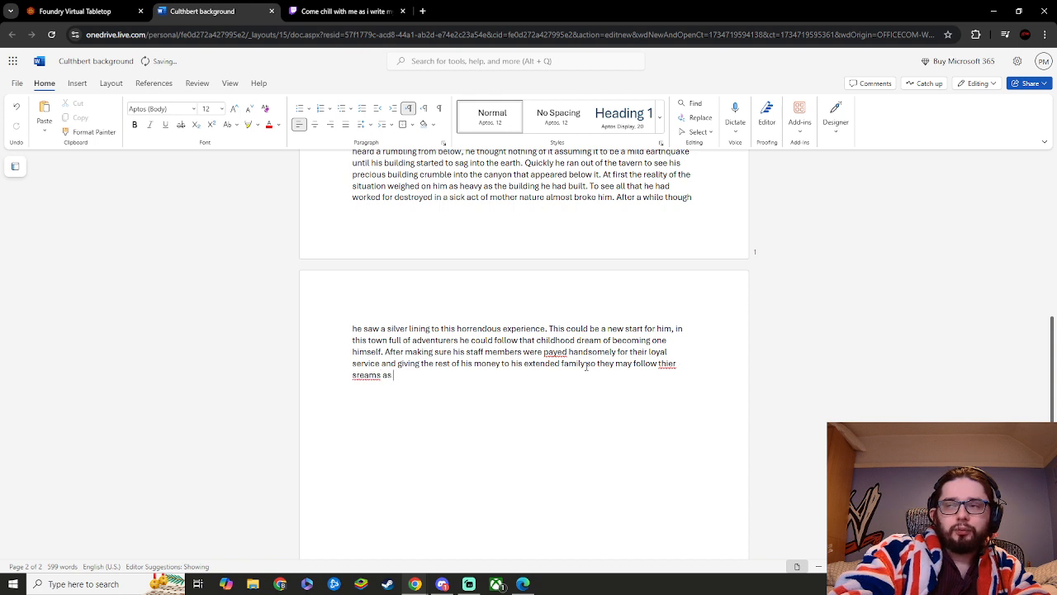
{"action": "type", "text": "well."}
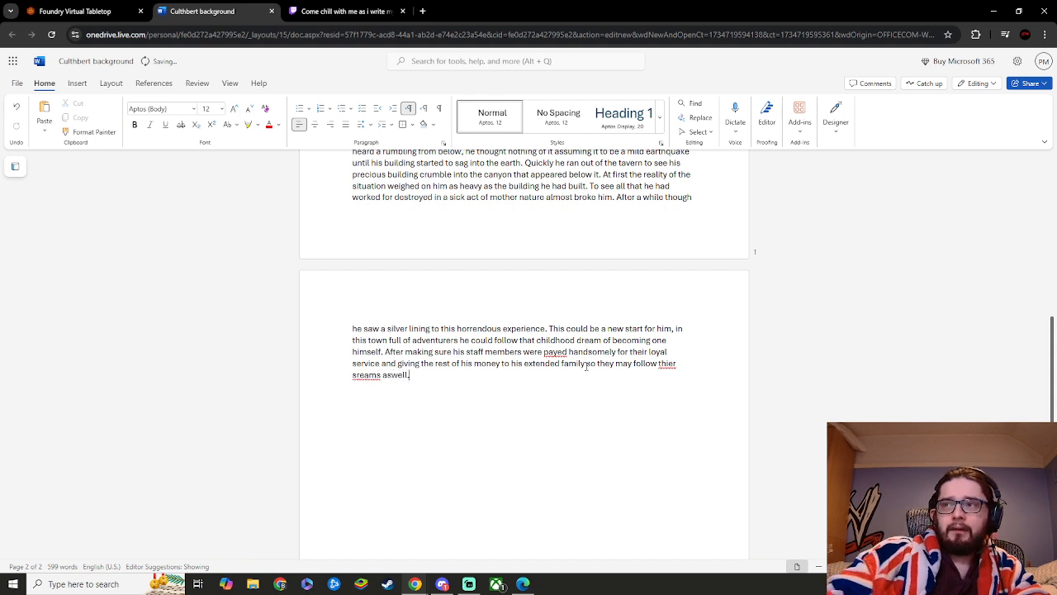
- Correct "thier" to "their", "sreams" to "dreams" and "aswell" to "as well" in the last sentence
{"action": "left_click", "coordinate": [666, 364]}
{"action": "left_click", "coordinate": [637, 400]}
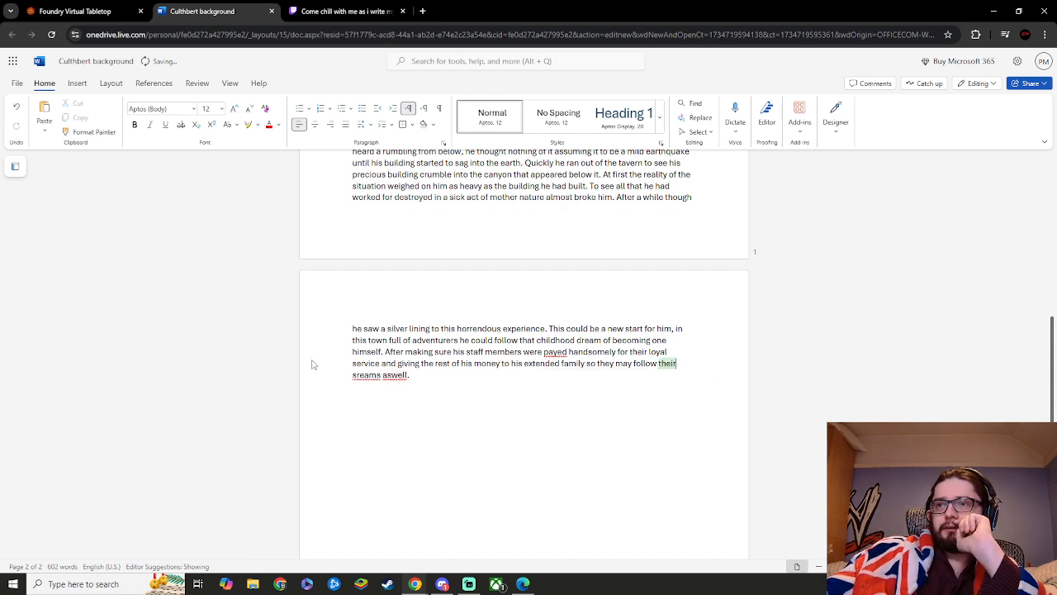
{"action": "left_click", "coordinate": [365, 373]}
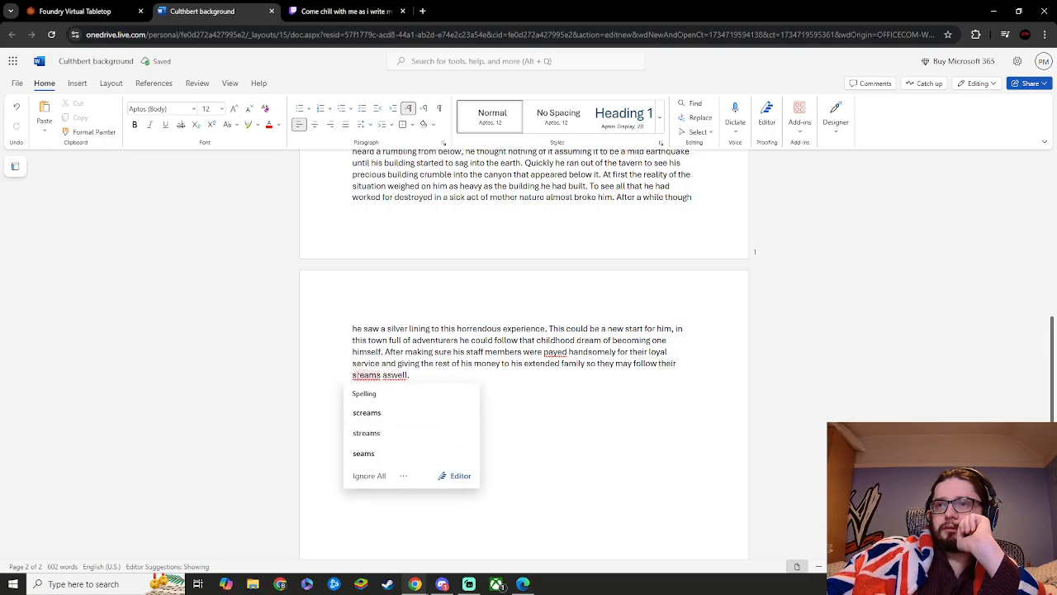
{"action": "key", "text": "BackSpace"}
{"action": "type", "text": "d"}
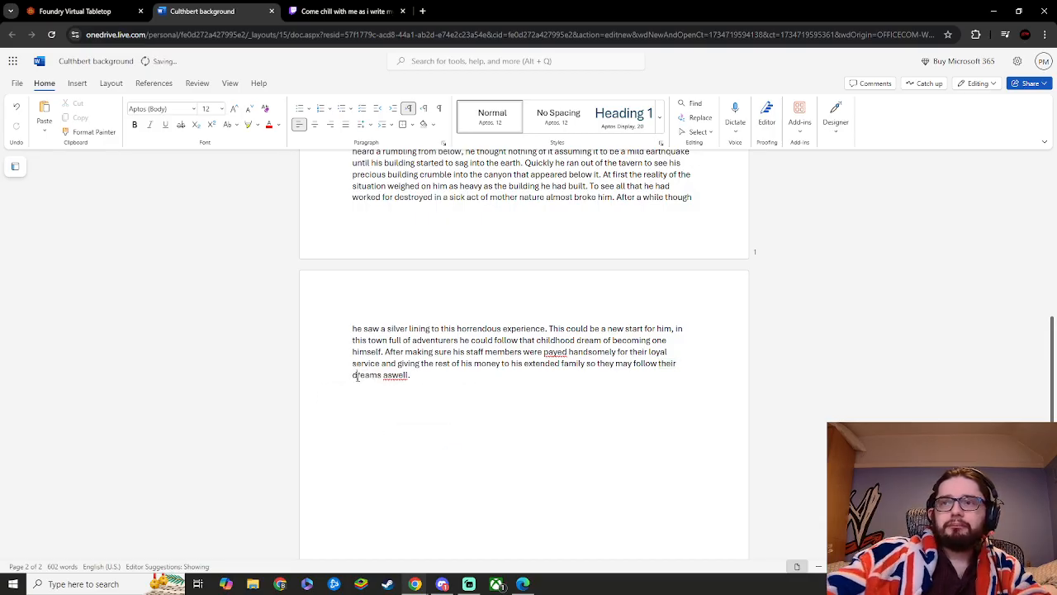
{"action": "left_click", "coordinate": [401, 376]}
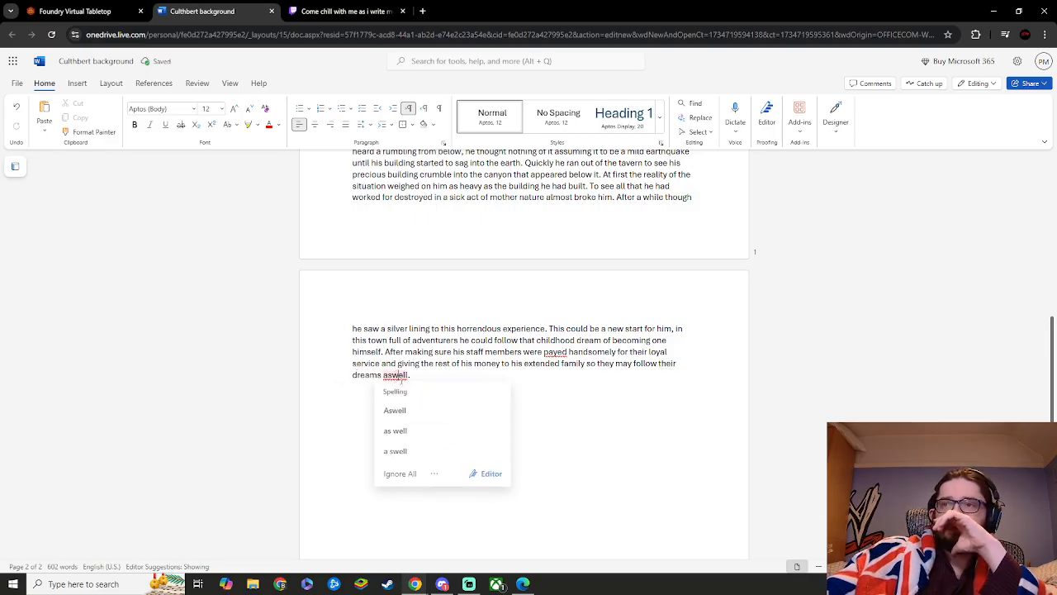
{"action": "left_click", "coordinate": [417, 433]}
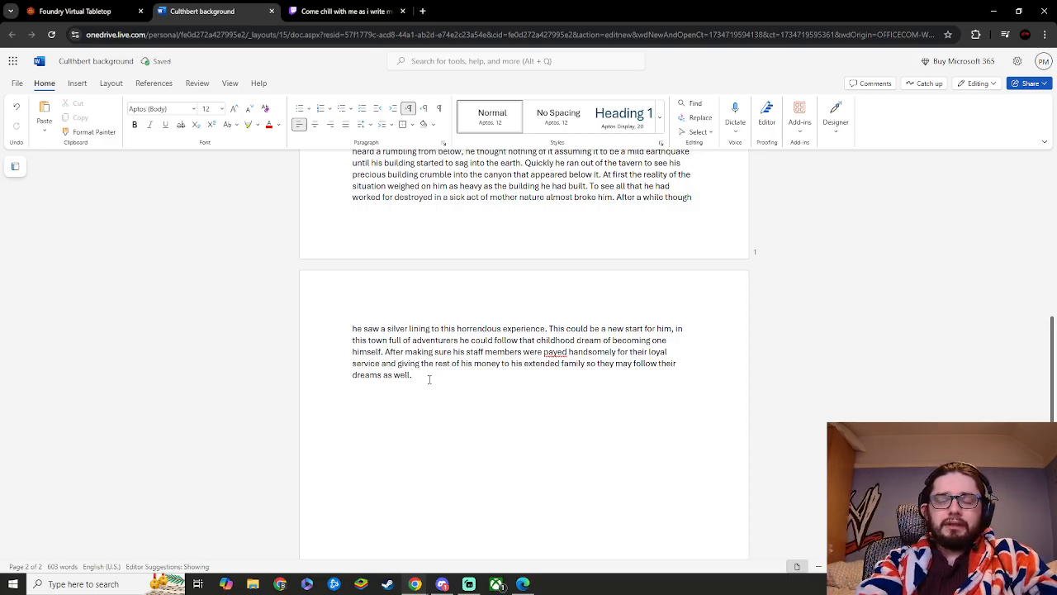
- Start a new sentence after "dreams as well." with "He got the essentials needed for his"
{"action": "type", "text": "He"}
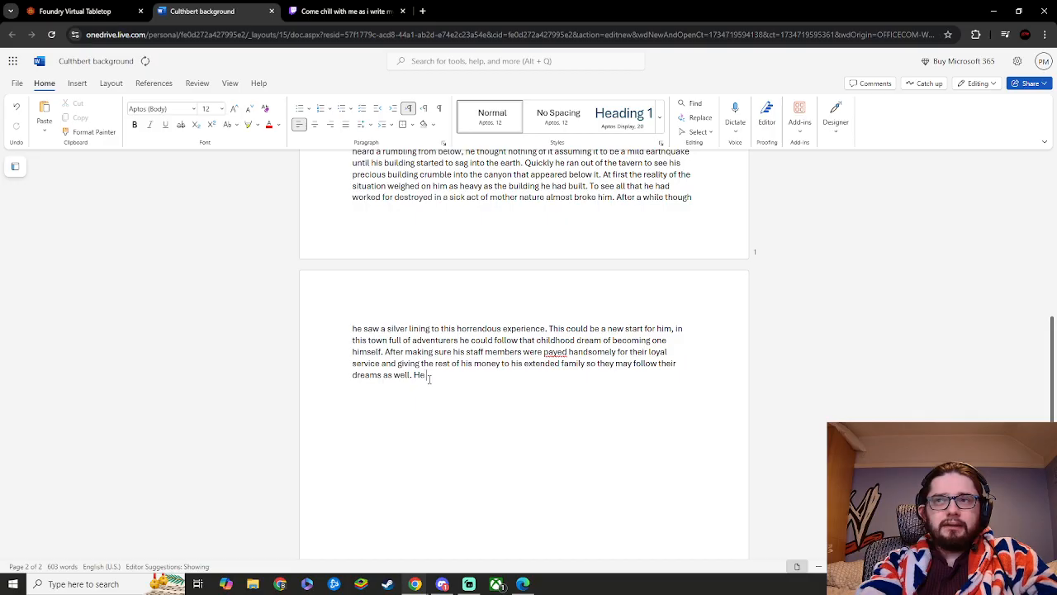
{"action": "type", "text": " go"}
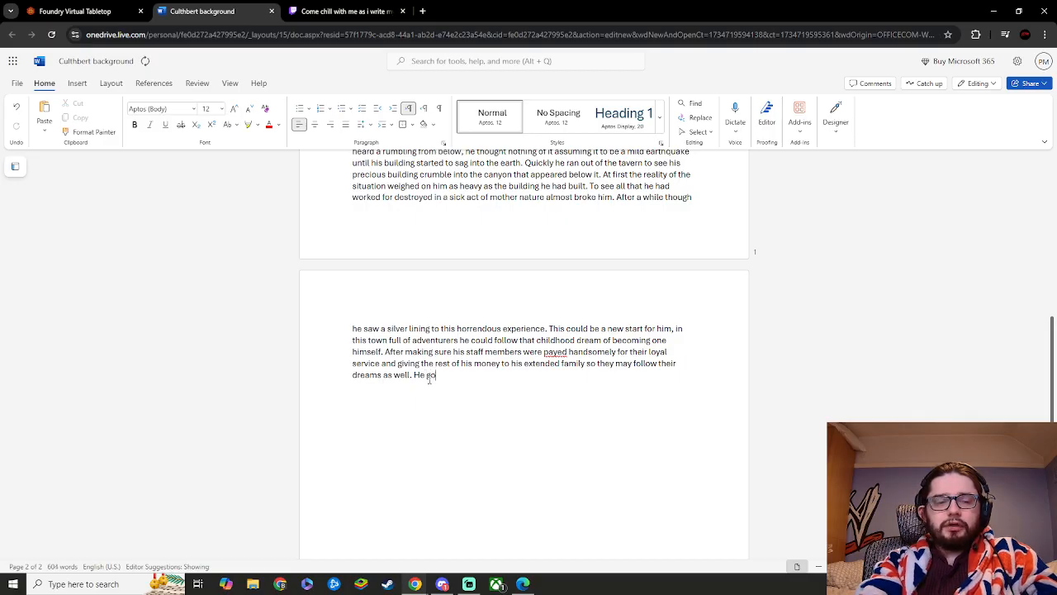
{"action": "type", "text": "t the ess"}
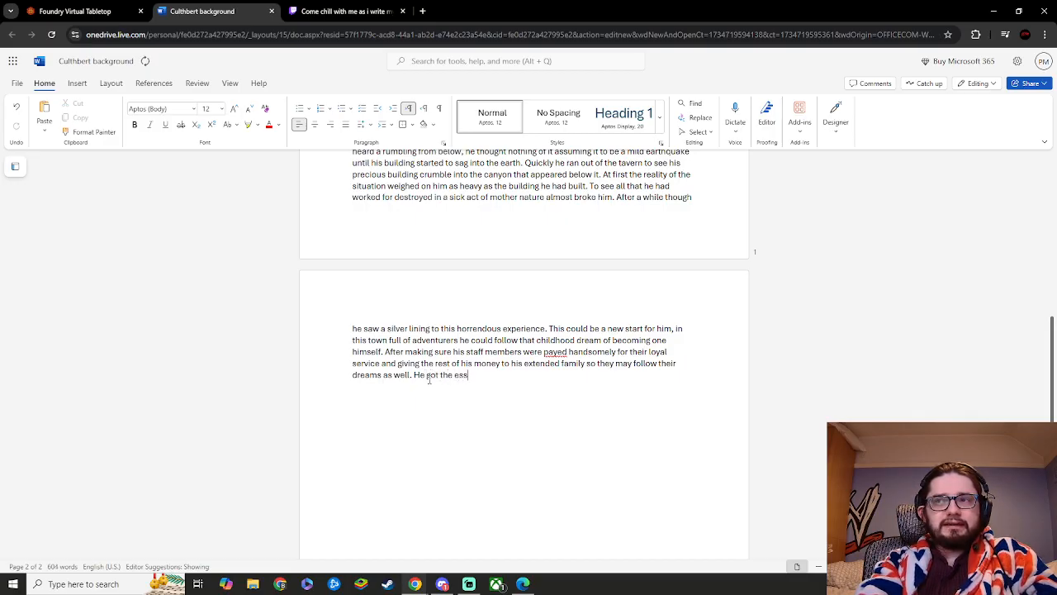
{"action": "type", "text": "entials "}
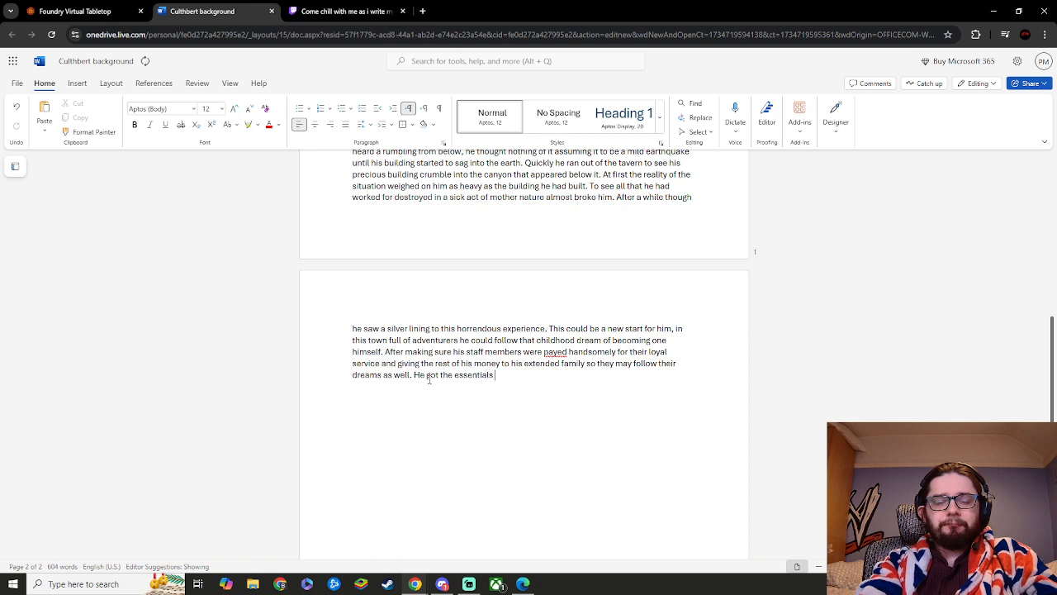
{"action": "type", "text": "needed f"}
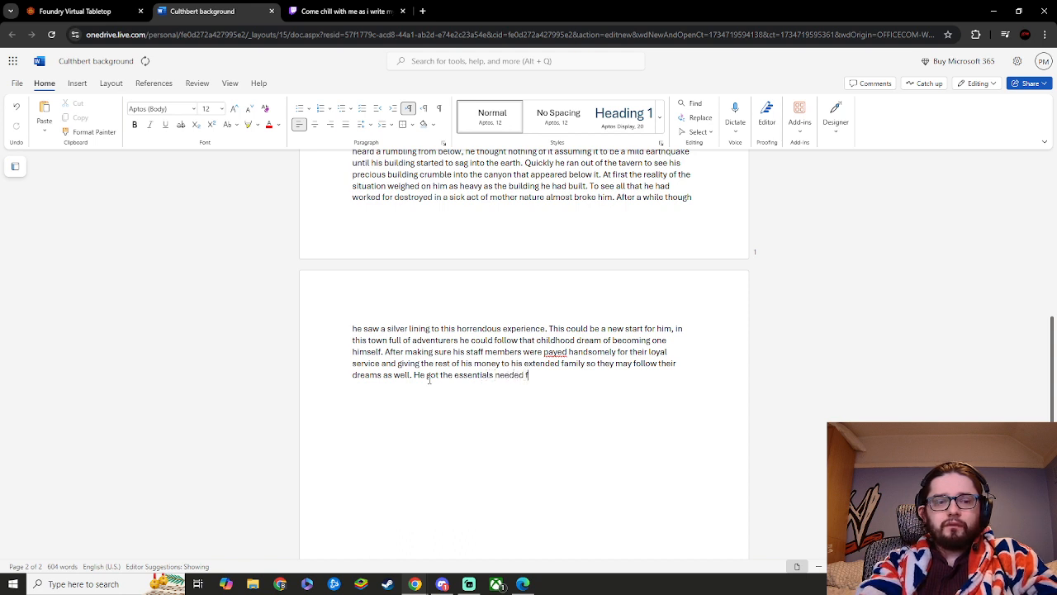
{"action": "type", "text": "or his"}
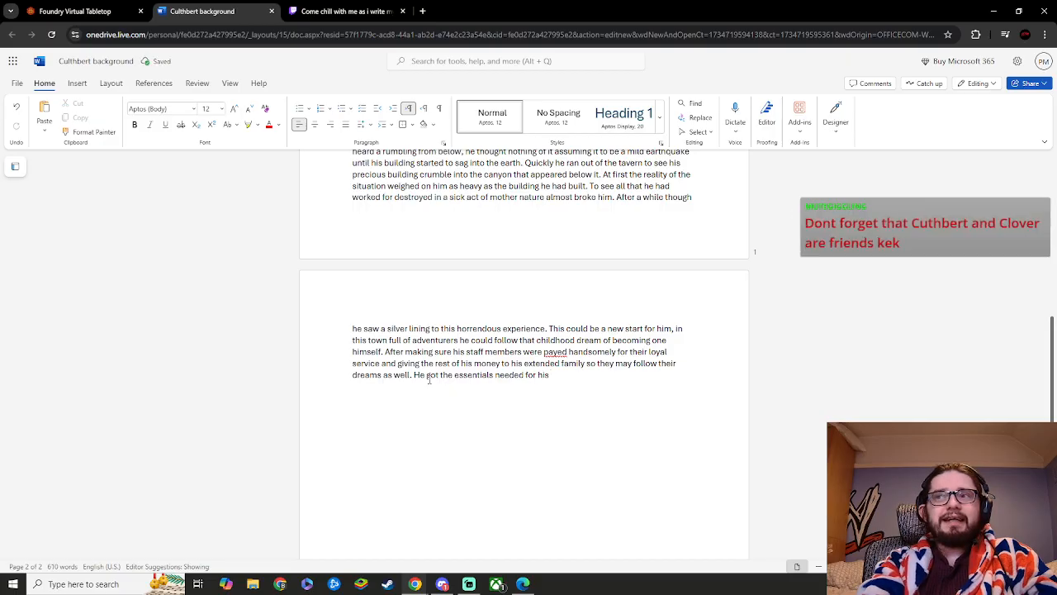
- Replace the trailing "his" with "adventureing and set of to" after "the essentials needed for"
{"action": "key", "text": "BackSpace"}
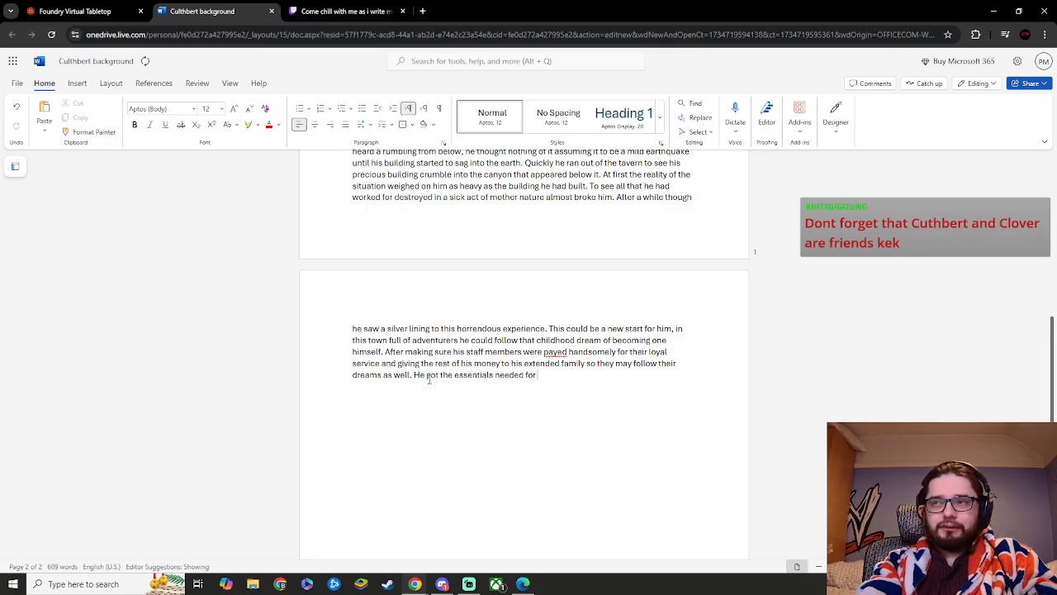
{"action": "type", "text": "adv"}
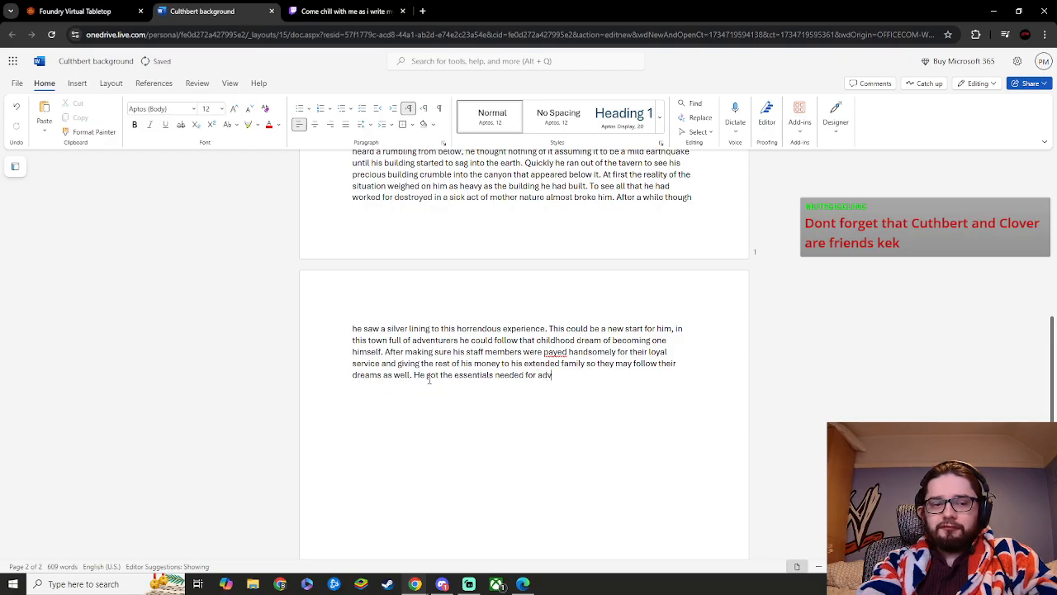
{"action": "type", "text": "entureing"}
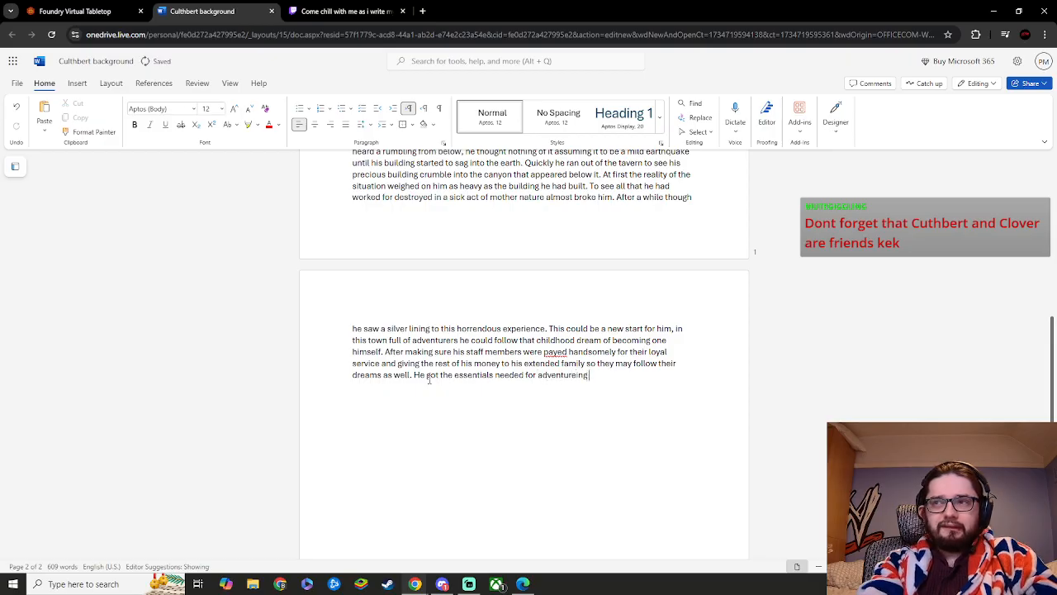
{"action": "type", "text": " and s"}
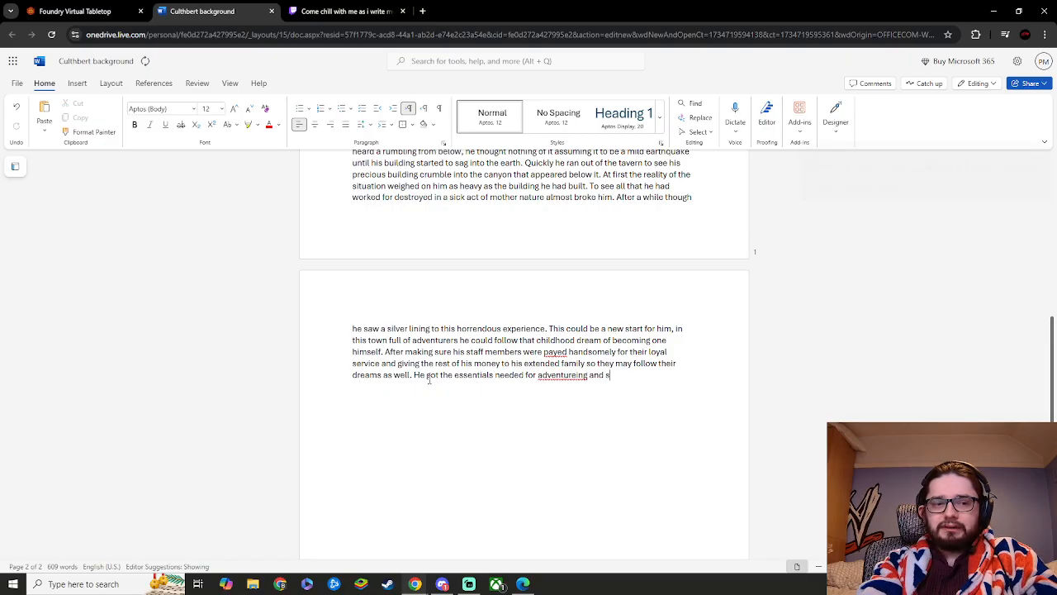
{"action": "type", "text": "et of ti"}
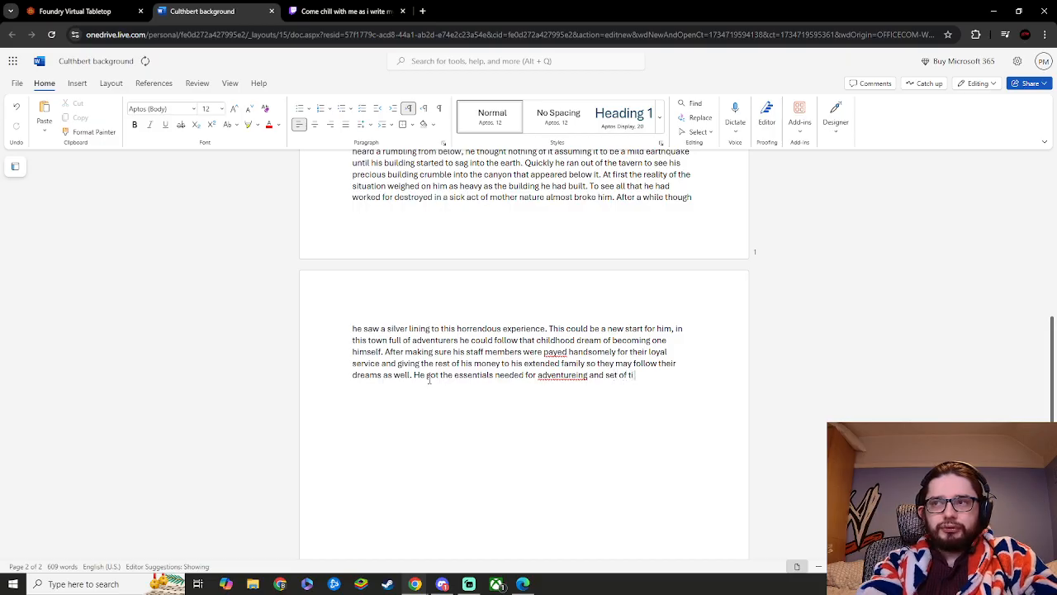
{"action": "key", "text": "BackSpace"}
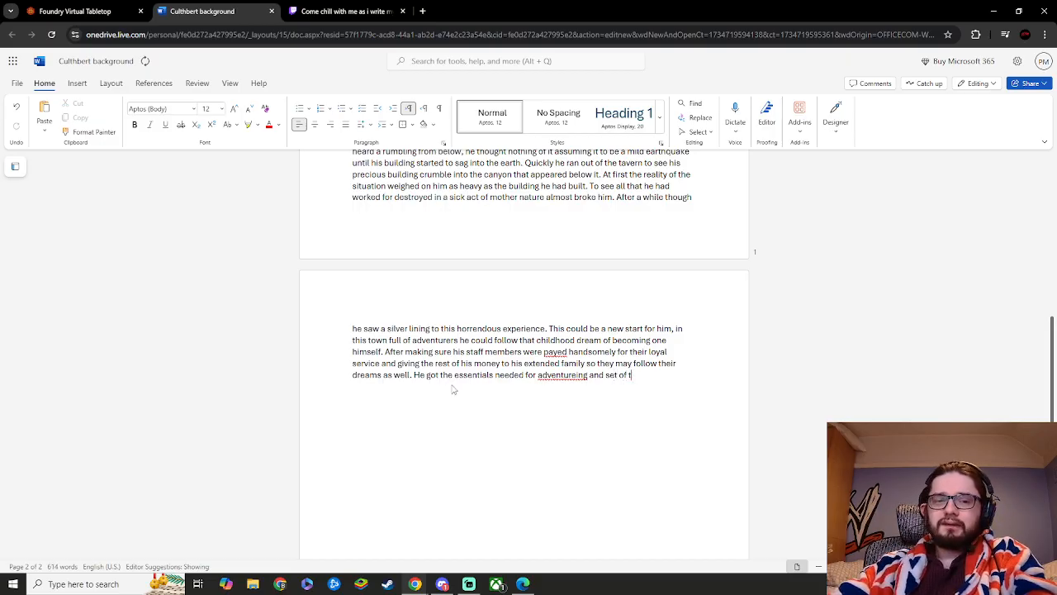
{"action": "type", "text": "o"}
- Correct "adventureing" to "adventuring" and "set of to" to "set off to" in the new sentence
{"action": "left_click", "coordinate": [548, 375]}
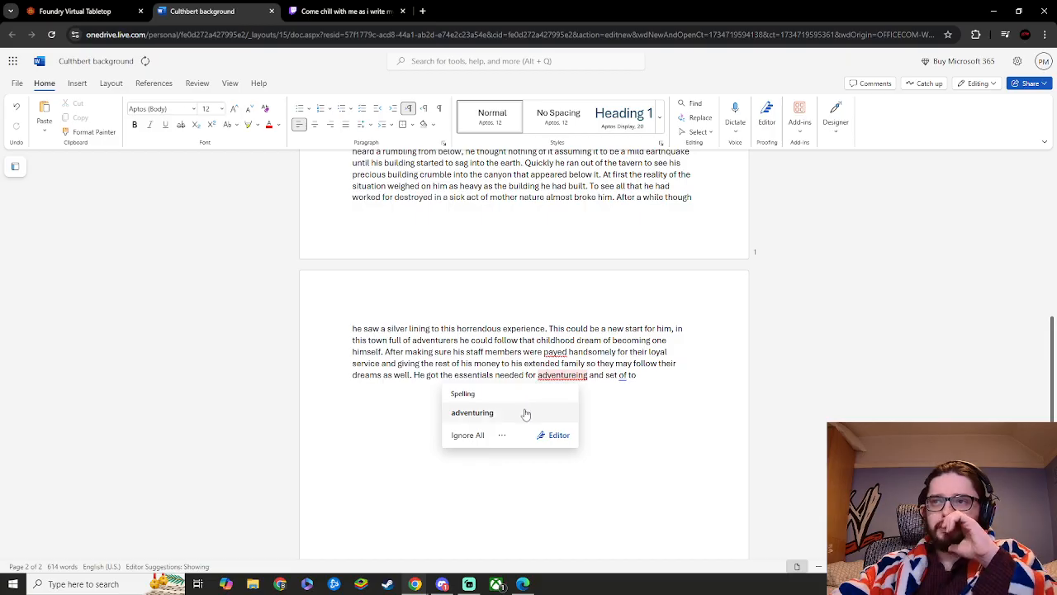
{"action": "left_click", "coordinate": [525, 413]}
{"action": "left_click", "coordinate": [648, 376]}
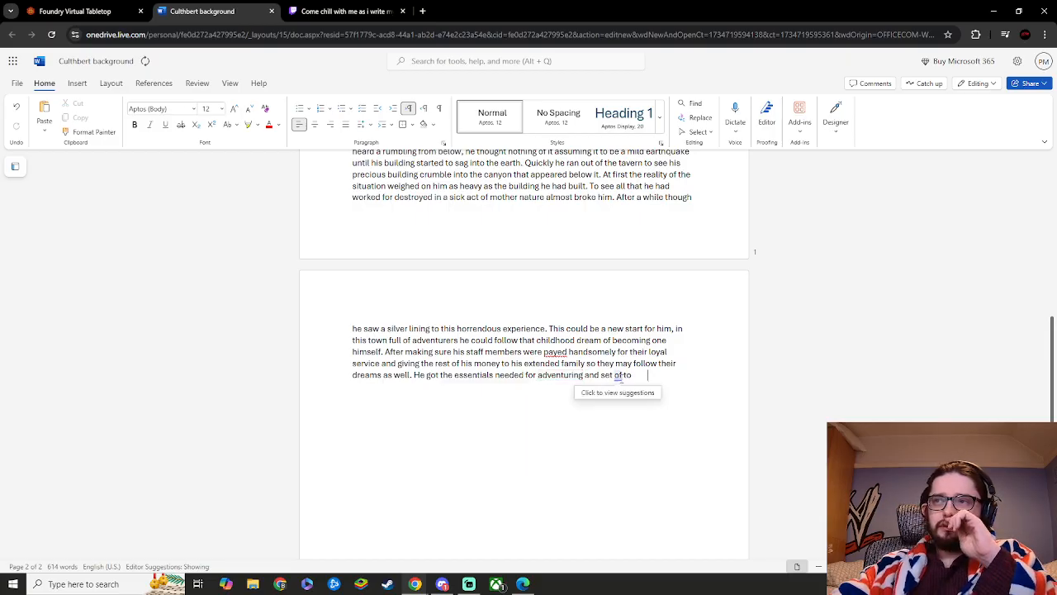
{"action": "left_click", "coordinate": [618, 375]}
{"action": "left_click", "coordinate": [504, 417]}
{"action": "left_click", "coordinate": [636, 377]}
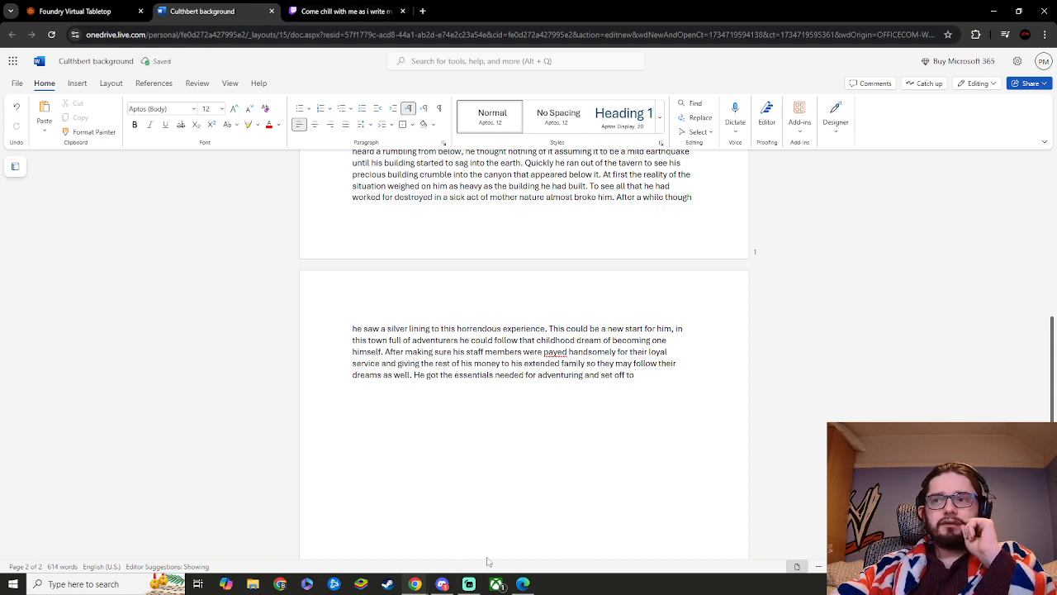
- Consult the Otari map and its location list in the Abomination Vaults Player's Guide PDF, and return to the backstory document
{"action": "left_click", "coordinate": [523, 584]}
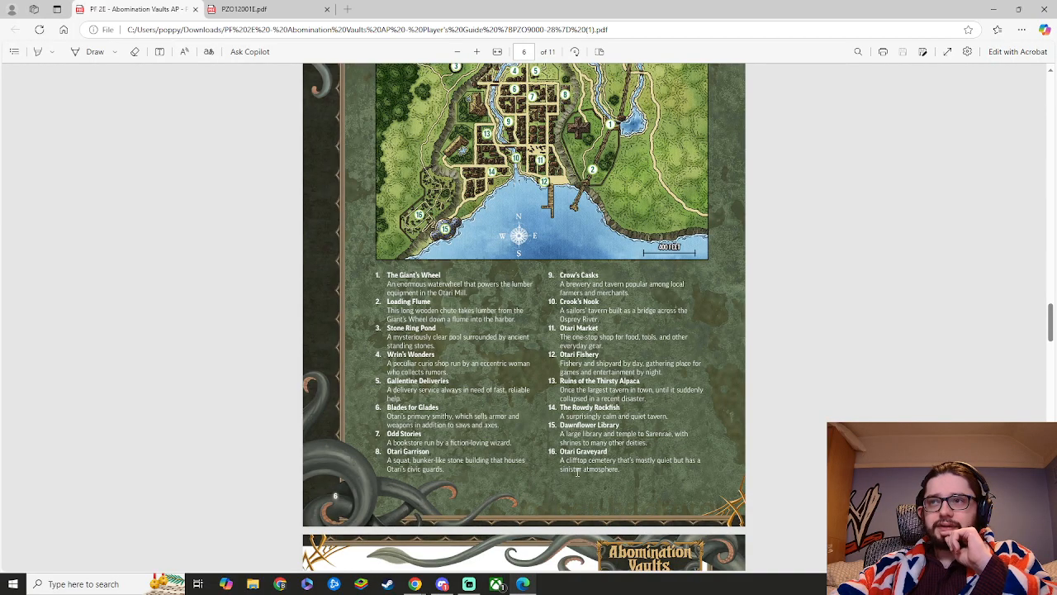
{"action": "left_click_drag", "start_coordinate": [562, 354], "coordinate": [648, 364]}
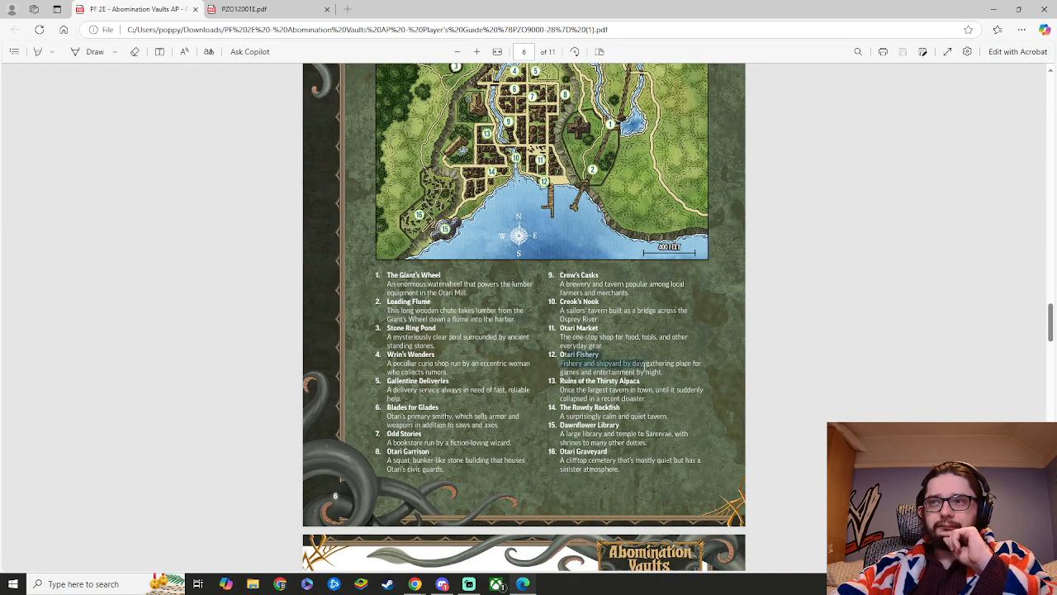
{"action": "left_click", "coordinate": [609, 422]}
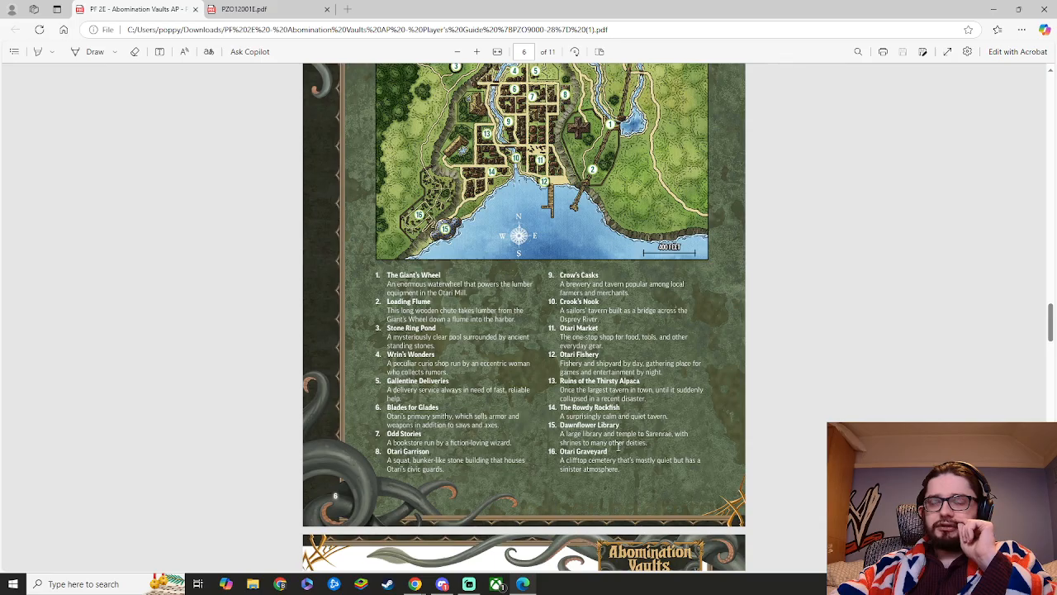
{"action": "scroll", "coordinate": [618, 446], "scroll_direction": "up", "scroll_amount": 1}
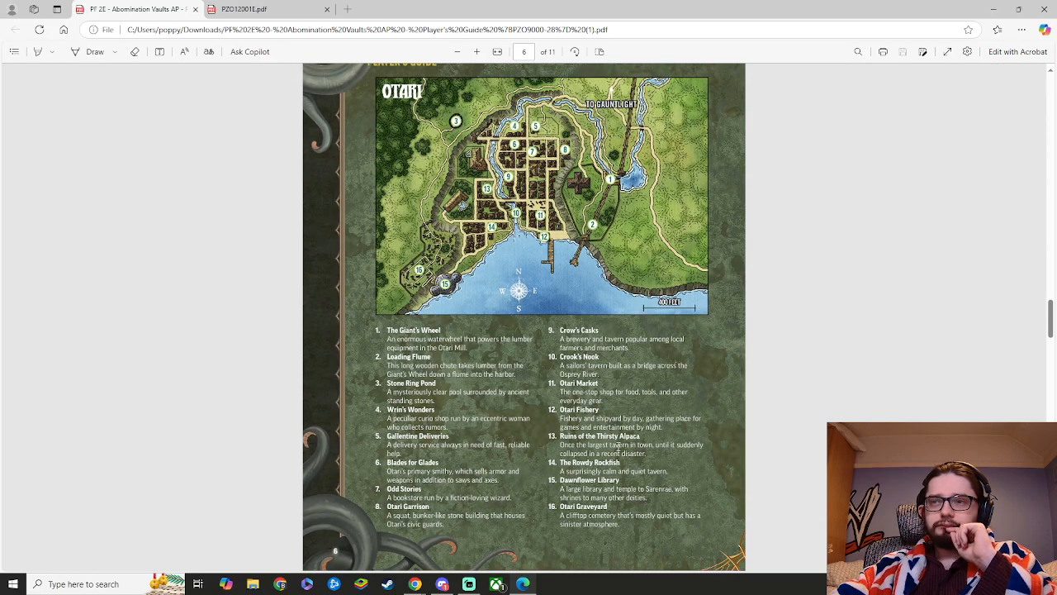
{"action": "mouse_move", "coordinate": [414, 584]}
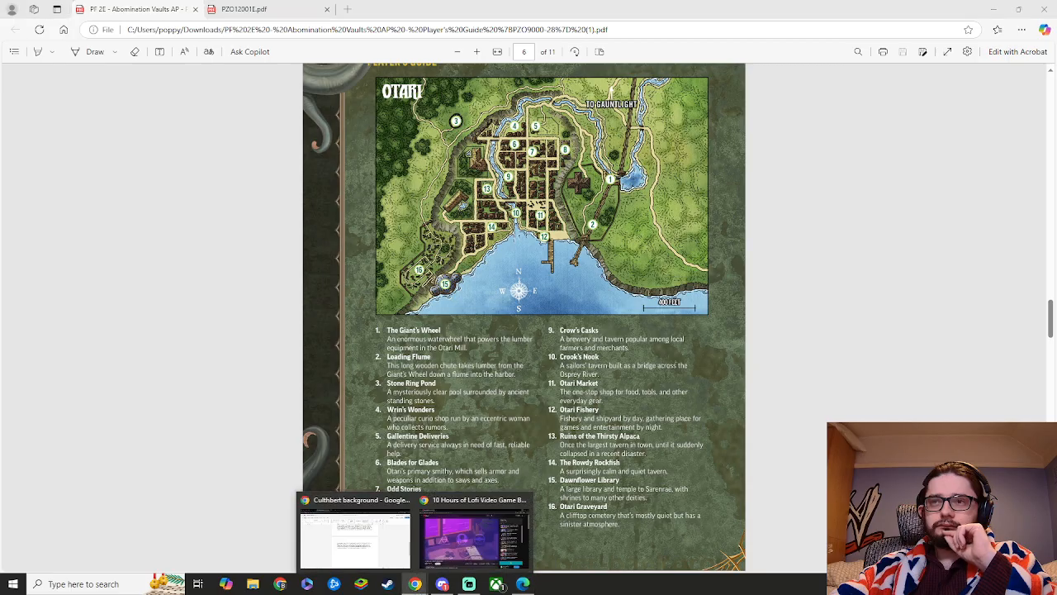
{"action": "left_click", "coordinate": [356, 533]}
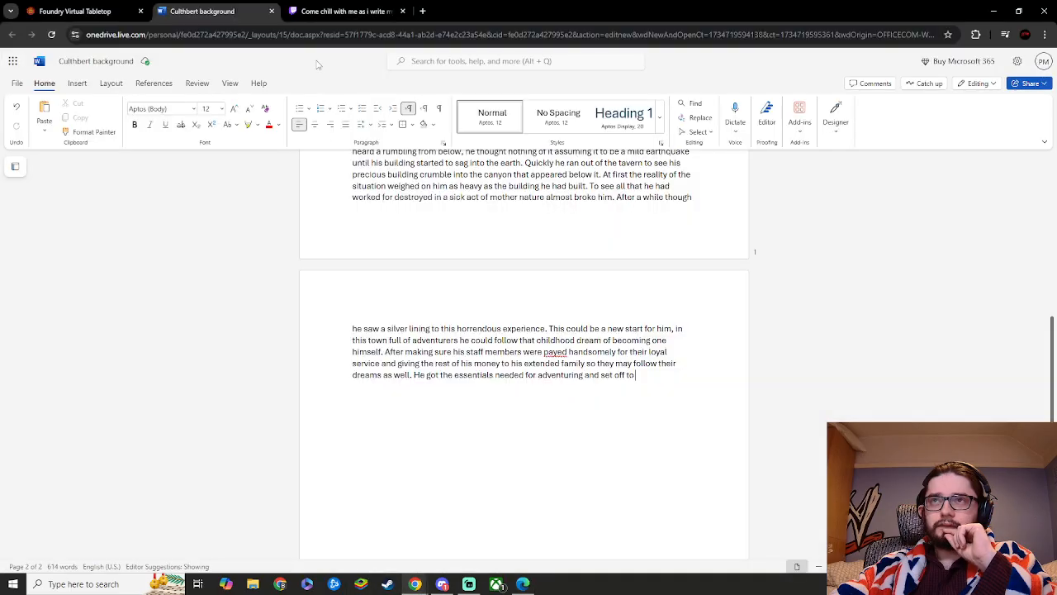
- Search Google for "pathfinder beginner box mission" in a new browser tab
{"action": "left_click", "coordinate": [423, 11]}
{"action": "type", "text": "path"}
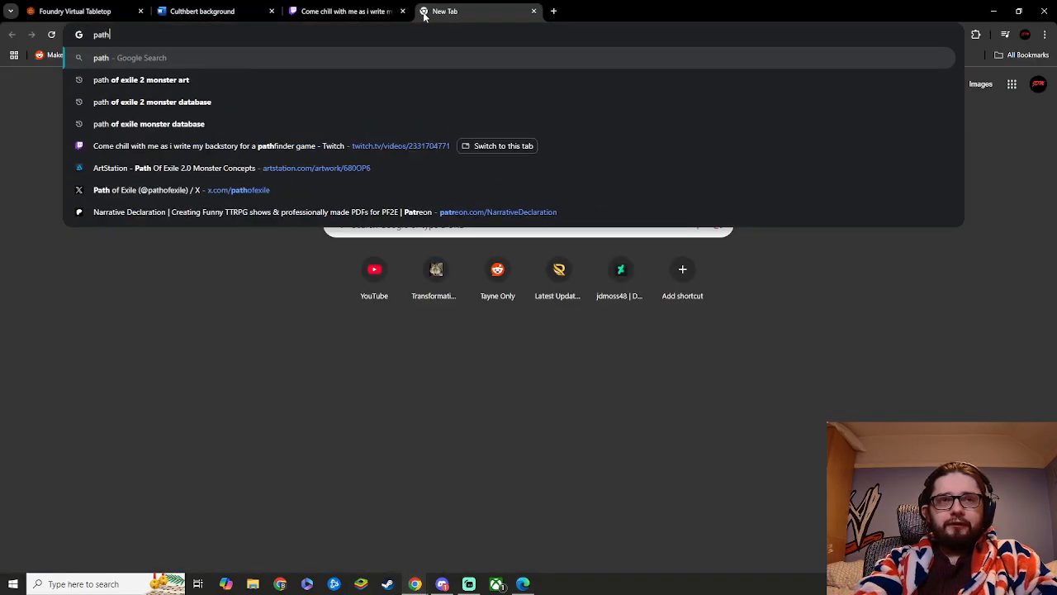
{"action": "type", "text": "dind"}
{"action": "key", "text": "BackSpace"}
{"action": "key", "text": "BackSpace"}
{"action": "key", "text": "BackSpace"}
{"action": "key", "text": "BackSpace"}
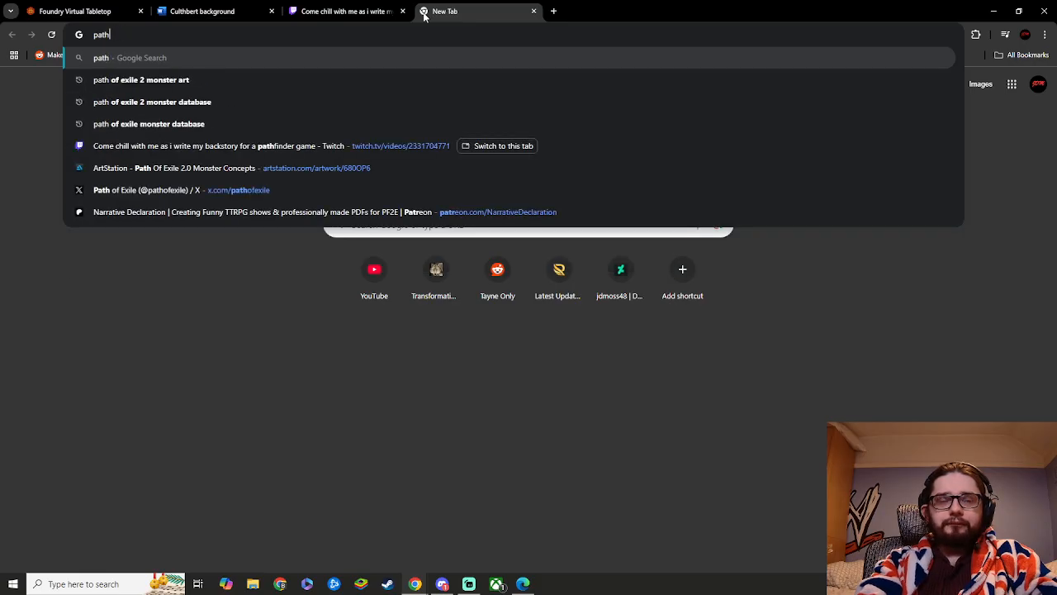
{"action": "type", "text": "finder "}
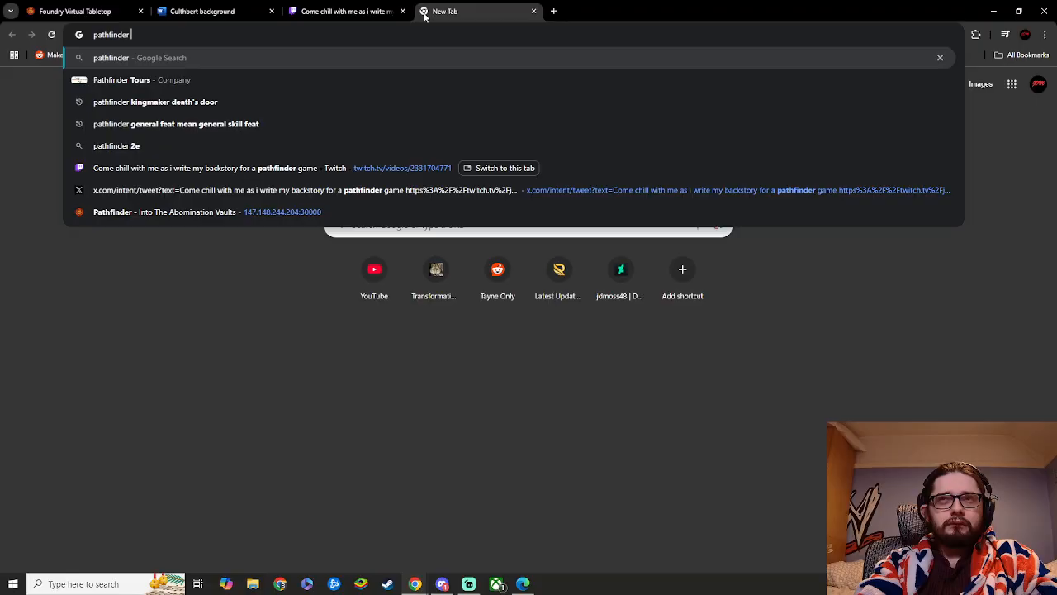
{"action": "type", "text": "begen"}
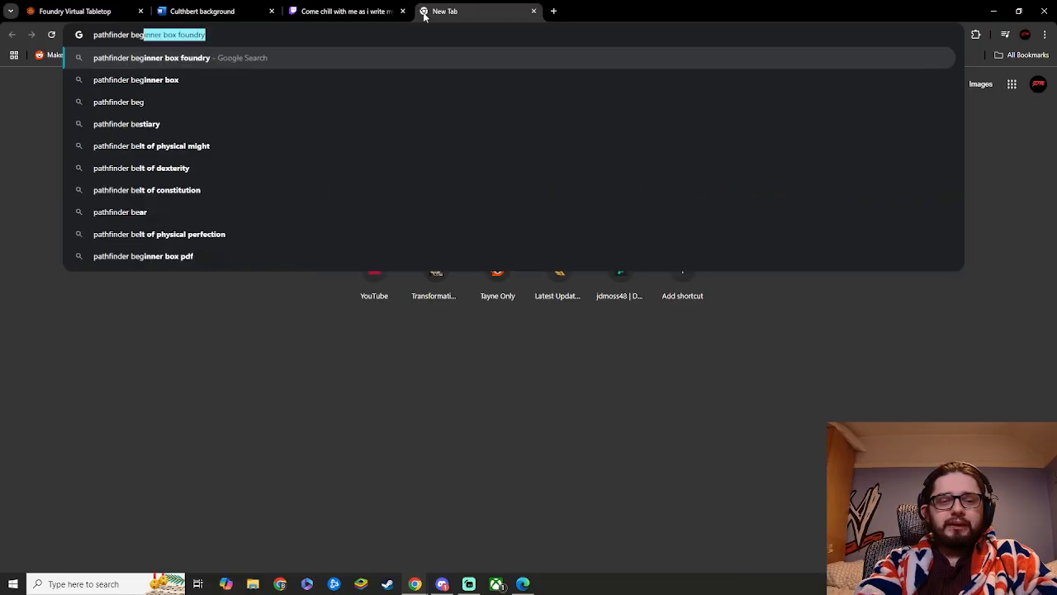
{"action": "key", "text": "BackSpace"}
{"action": "key", "text": "BackSpace"}
{"action": "key", "text": "BackSpace"}
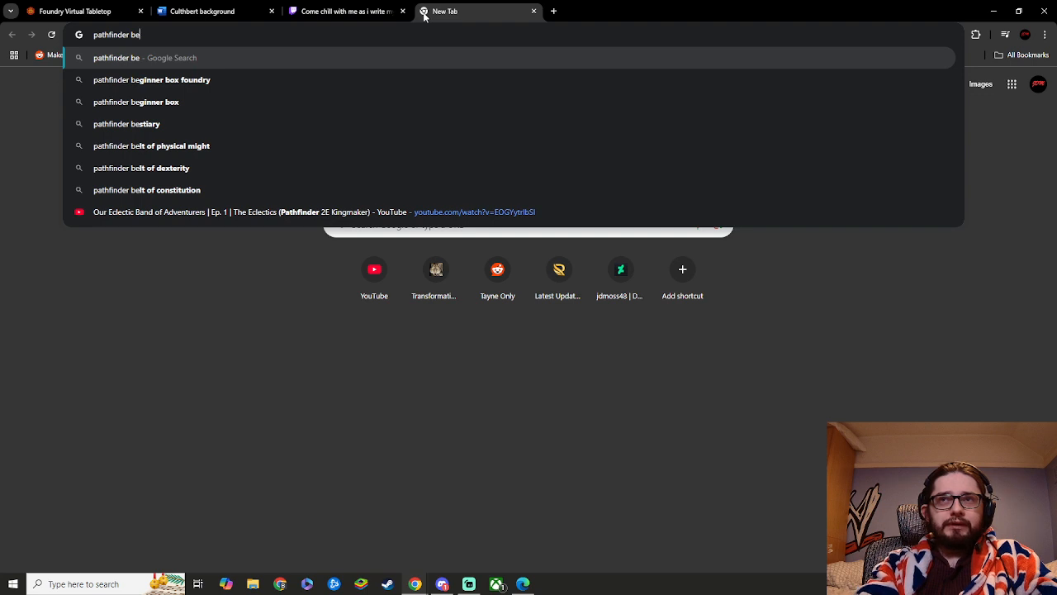
{"action": "key", "text": "Down"}
{"action": "key", "text": "Down"}
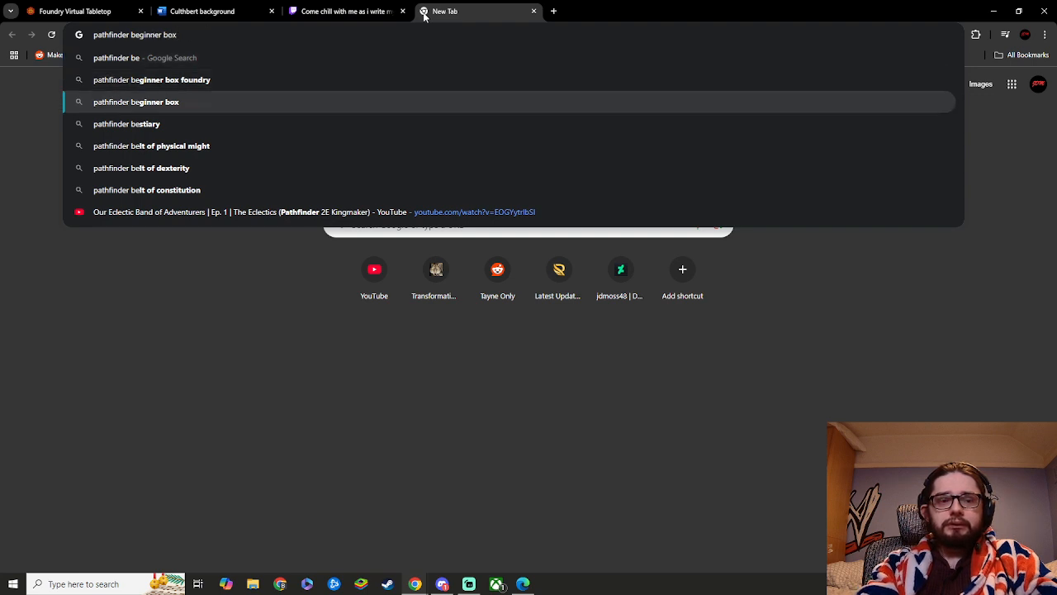
{"action": "type", "text": "mission"}
{"action": "key", "text": "Return"}
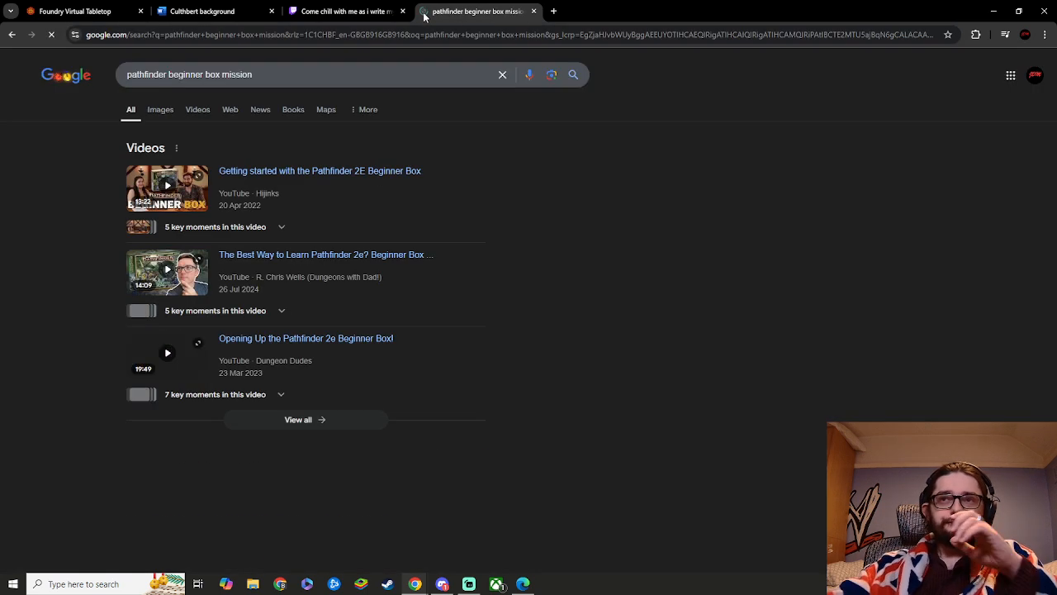
- Open Paizo's Pathfinder Beginner Box page from the search results and read through it down to the "What's Next?" section
{"action": "scroll", "coordinate": [534, 283], "scroll_direction": "down", "scroll_amount": 3}
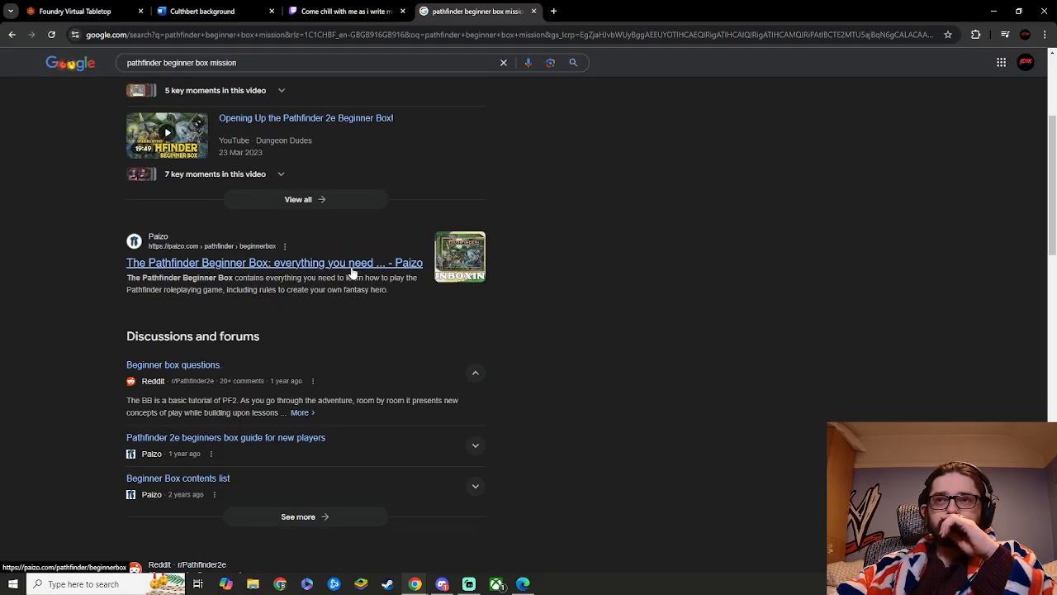
{"action": "scroll", "coordinate": [504, 288], "scroll_direction": "down", "scroll_amount": 3}
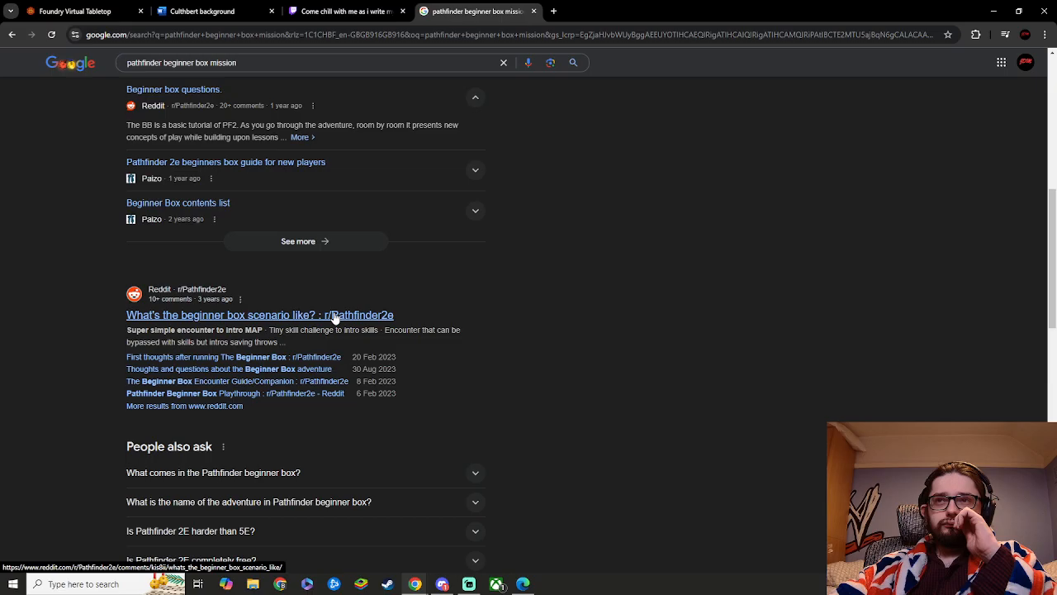
{"action": "scroll", "coordinate": [338, 320], "scroll_direction": "up", "scroll_amount": 4}
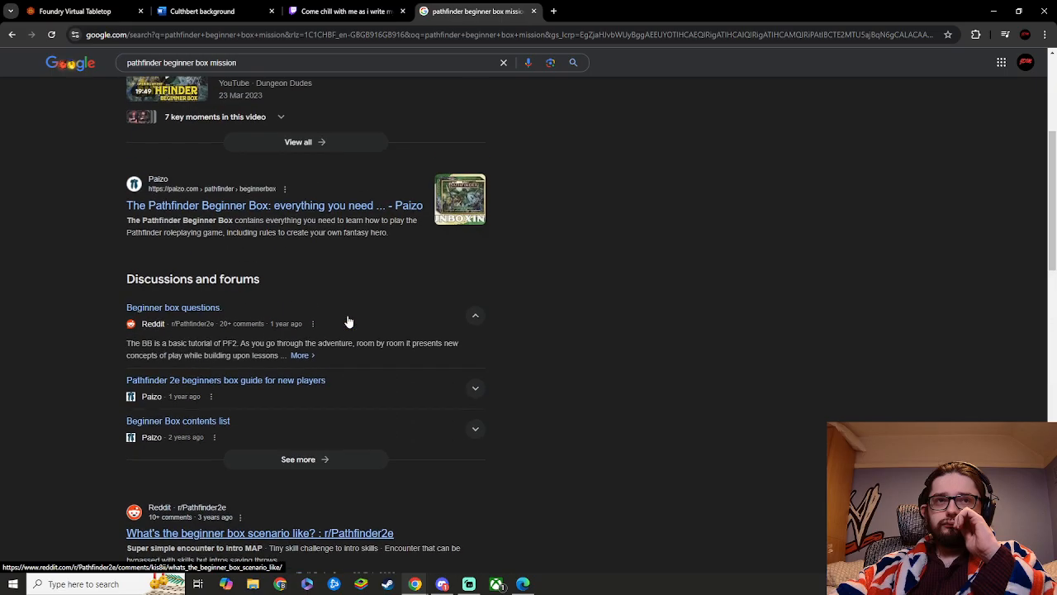
{"action": "left_click", "coordinate": [336, 216]}
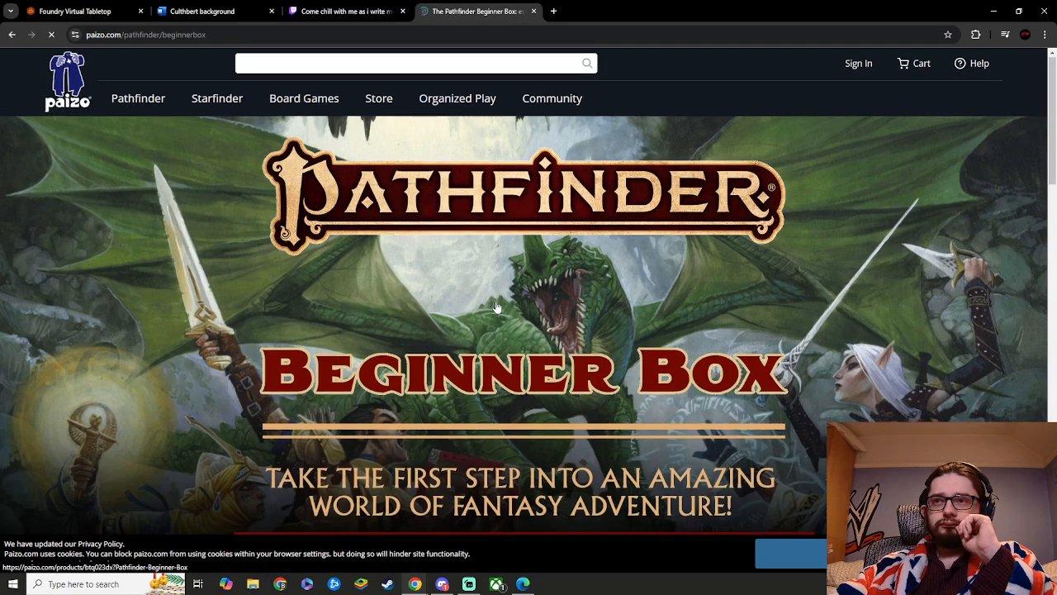
{"action": "scroll", "coordinate": [498, 307], "scroll_direction": "down", "scroll_amount": 10}
{"action": "scroll", "coordinate": [497, 308], "scroll_direction": "down", "scroll_amount": 3}
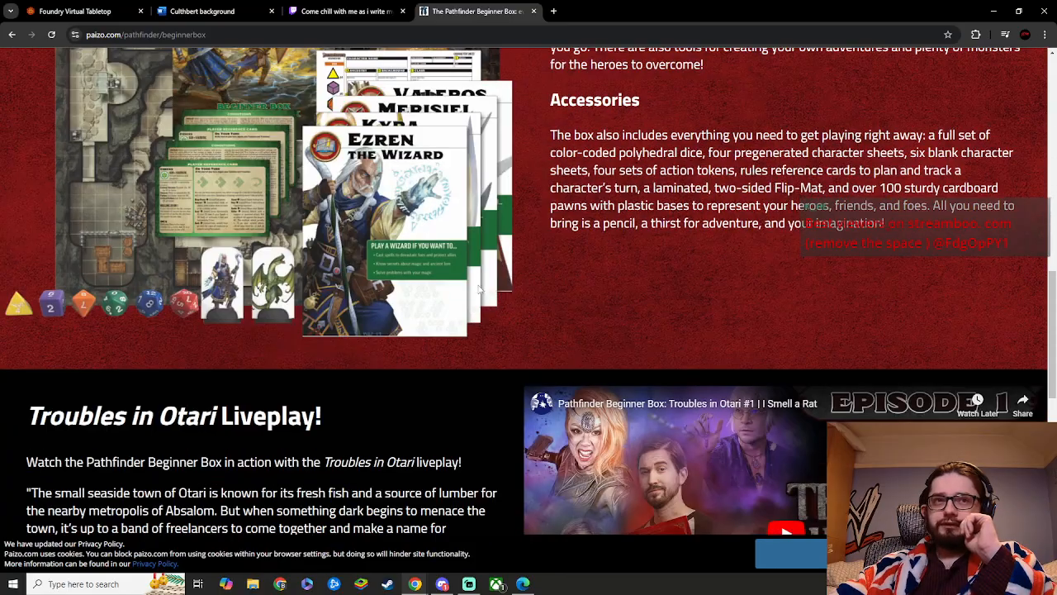
{"action": "scroll", "coordinate": [479, 290], "scroll_direction": "down", "scroll_amount": 3}
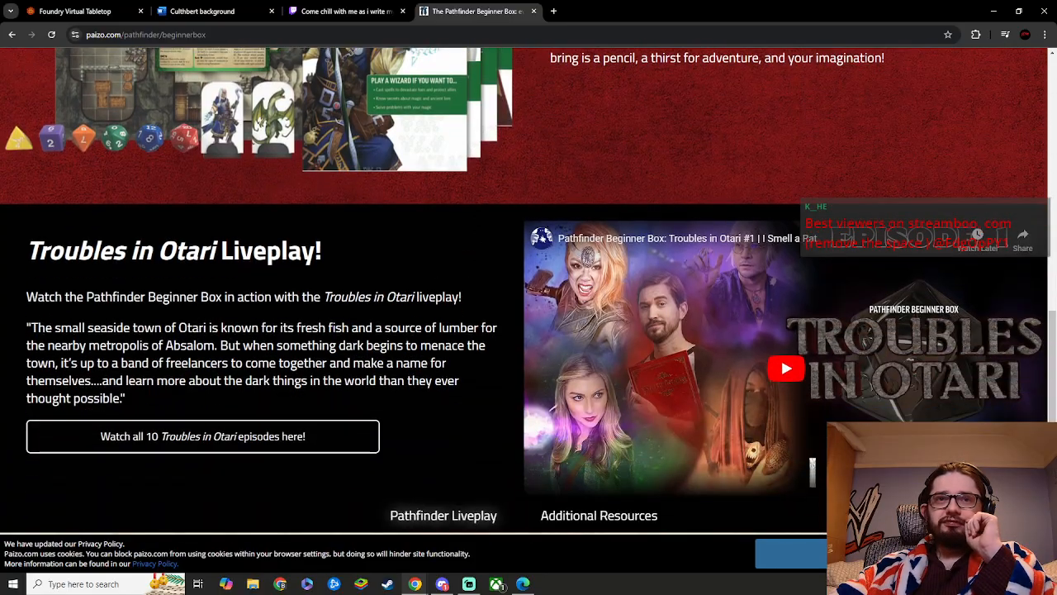
{"action": "scroll", "coordinate": [479, 305], "scroll_direction": "down", "scroll_amount": 4}
{"action": "scroll", "coordinate": [484, 327], "scroll_direction": "down", "scroll_amount": 3}
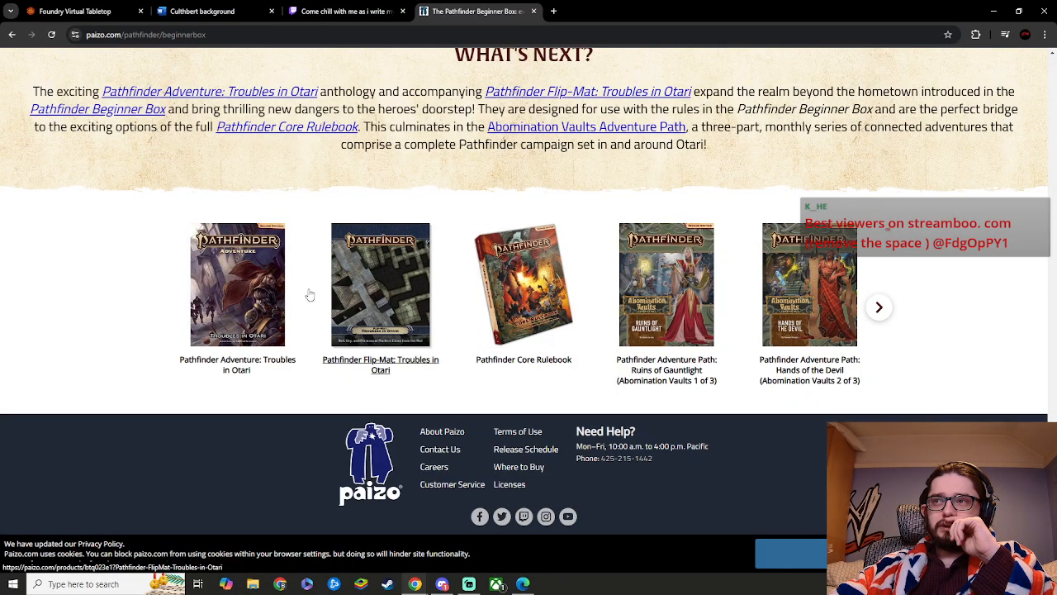
- Return to the search results, open the Reddit thread "What's the beginner box scenario like?" separately and read its comments
{"action": "left_click", "coordinate": [11, 34]}
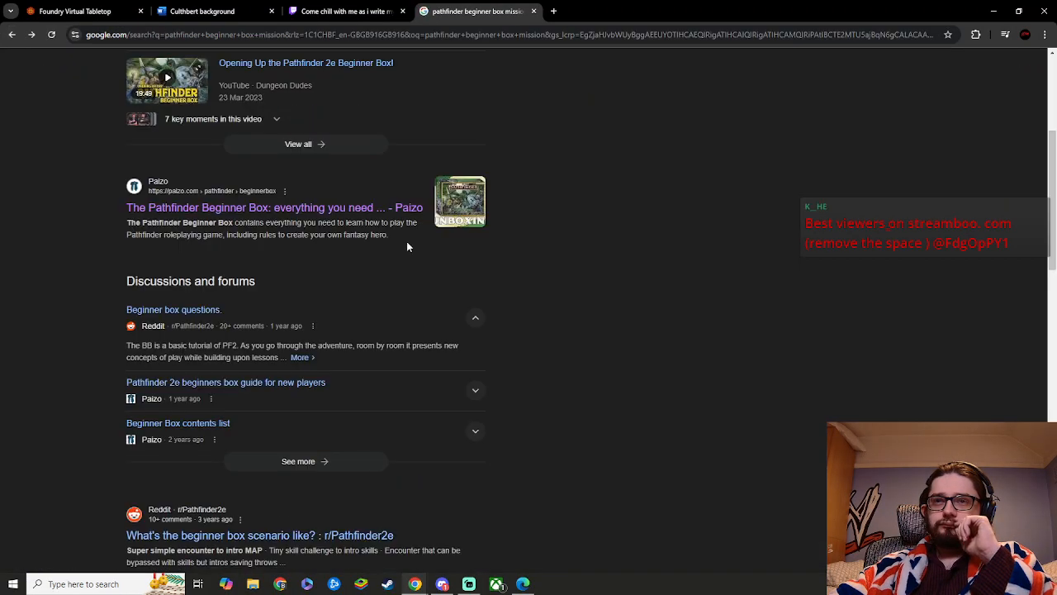
{"action": "scroll", "coordinate": [421, 258], "scroll_direction": "down", "scroll_amount": 3}
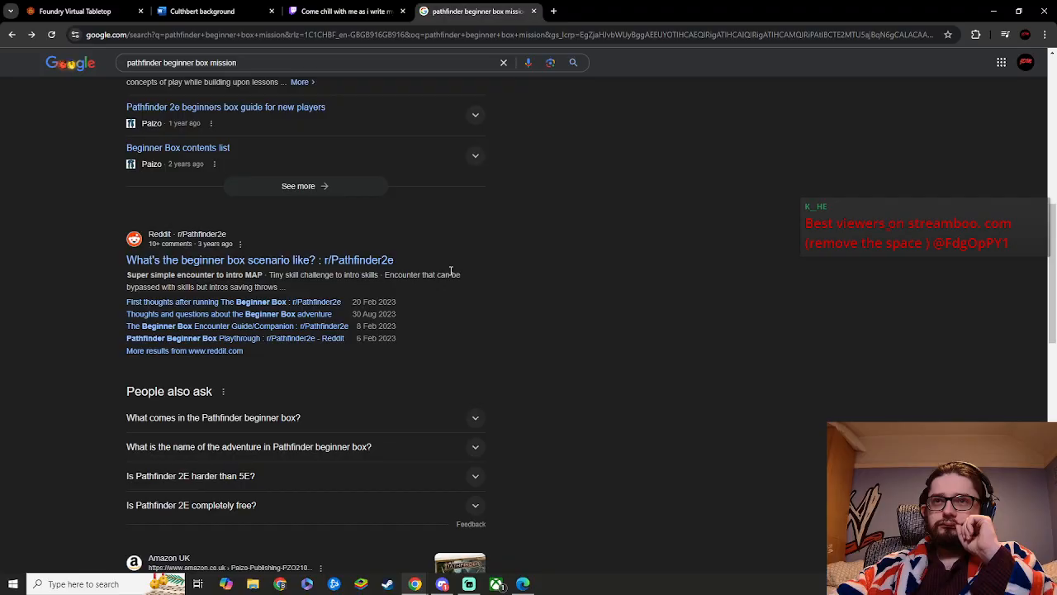
{"action": "scroll", "coordinate": [451, 273], "scroll_direction": "down", "scroll_amount": 2}
{"action": "scroll", "coordinate": [490, 254], "scroll_direction": "up", "scroll_amount": 3}
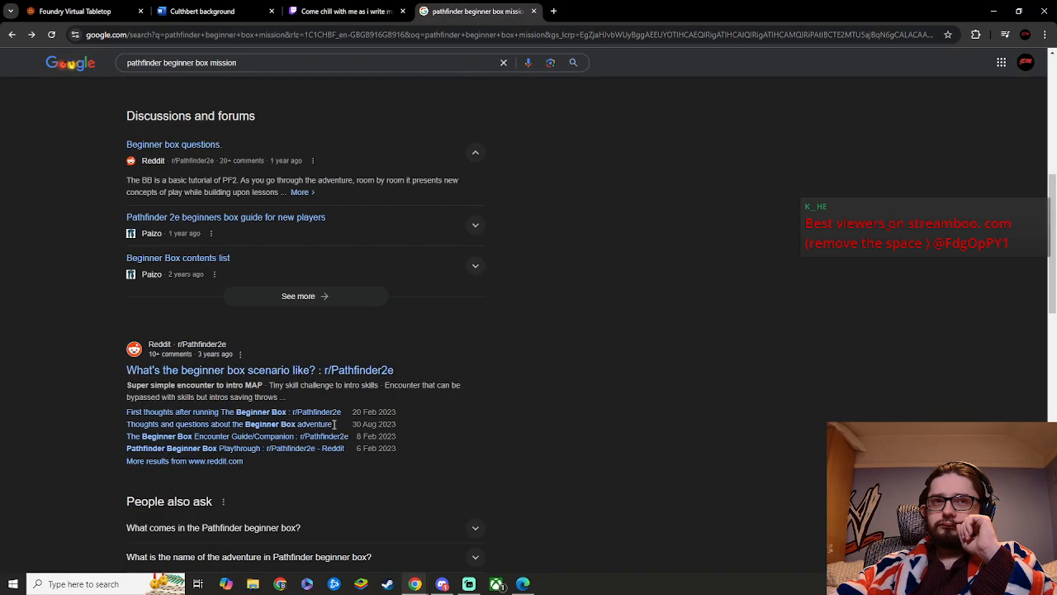
{"action": "middle_click", "coordinate": [322, 373]}
{"action": "left_click", "coordinate": [606, 9]}
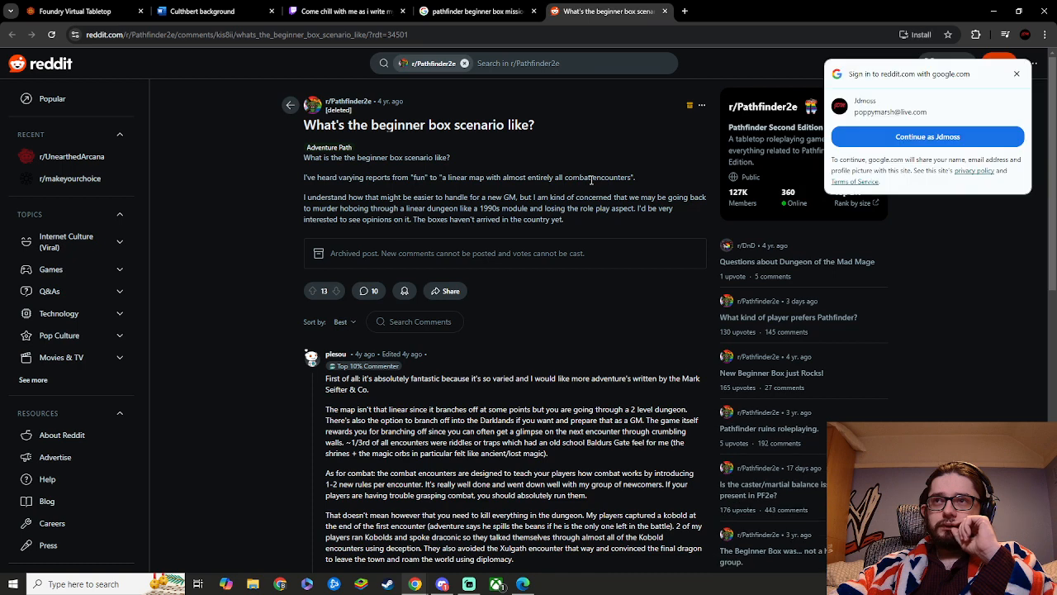
{"action": "scroll", "coordinate": [592, 179], "scroll_direction": "down", "scroll_amount": 1}
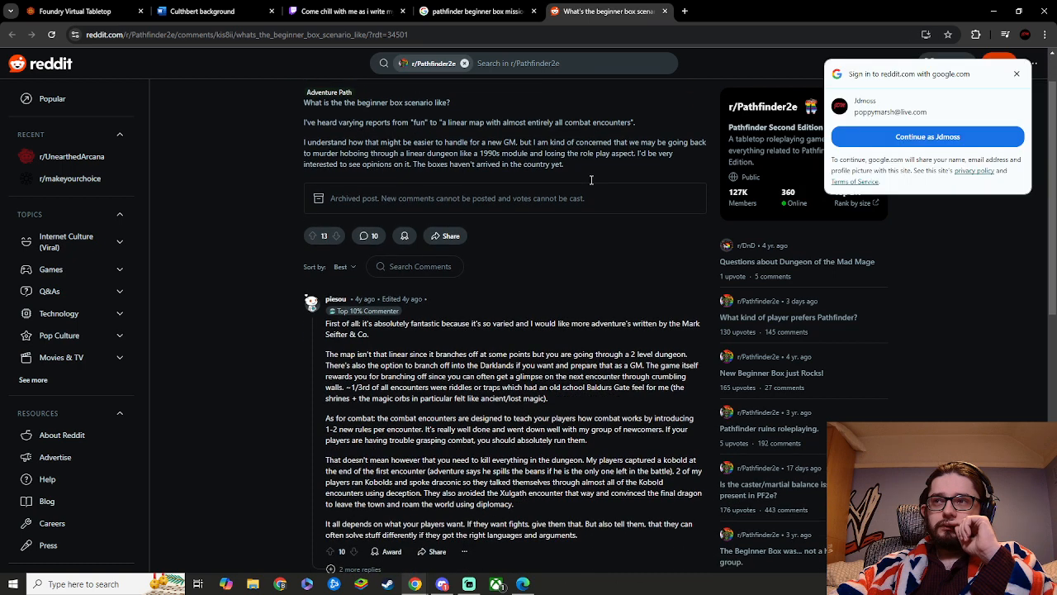
{"action": "scroll", "coordinate": [591, 179], "scroll_direction": "down", "scroll_amount": 1}
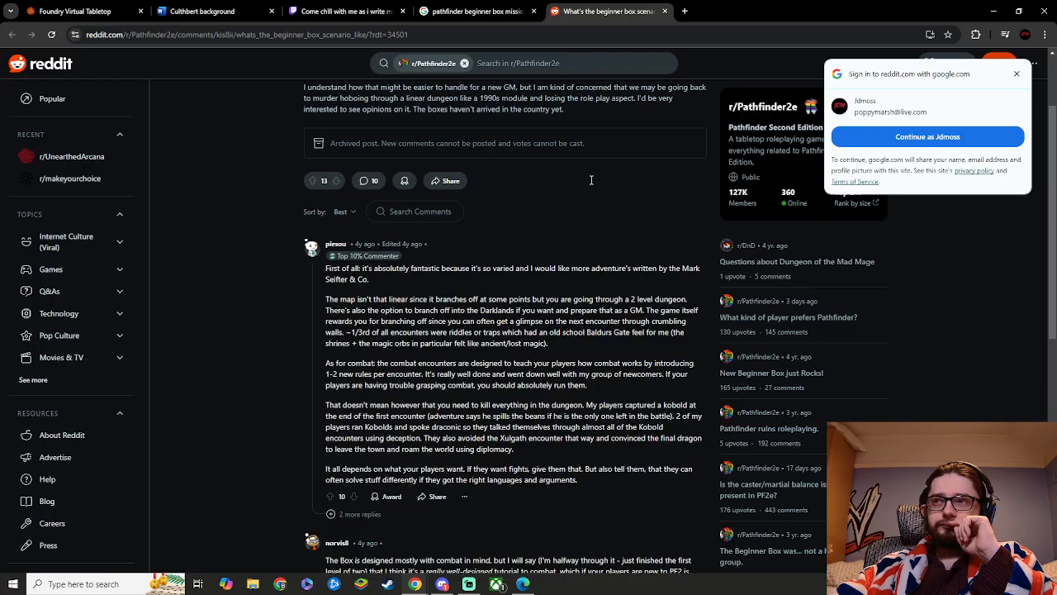
{"action": "scroll", "coordinate": [591, 179], "scroll_direction": "down", "scroll_amount": 2}
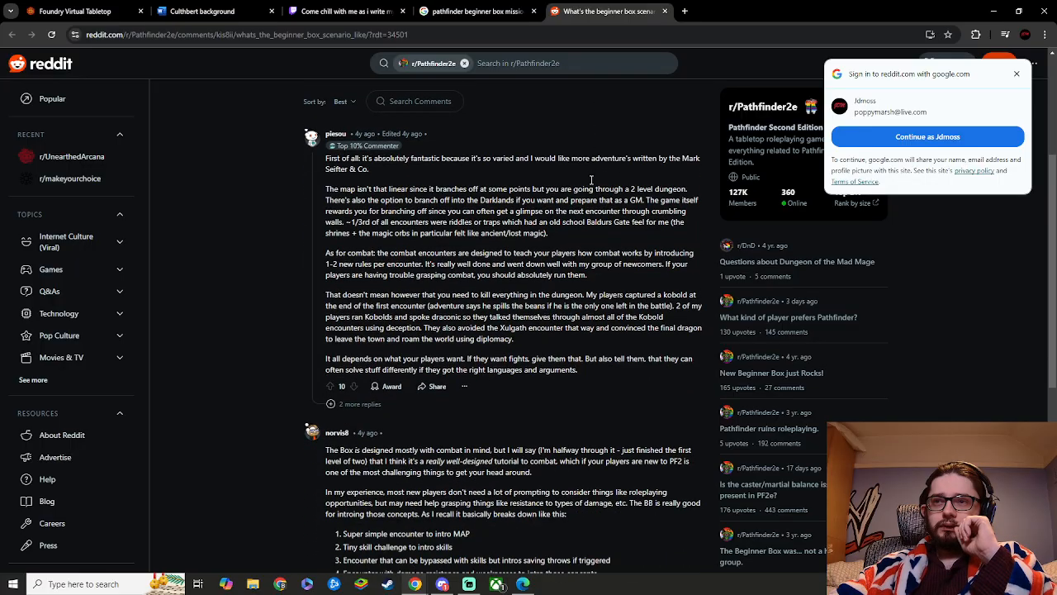
{"action": "scroll", "coordinate": [591, 179], "scroll_direction": "down", "scroll_amount": 2}
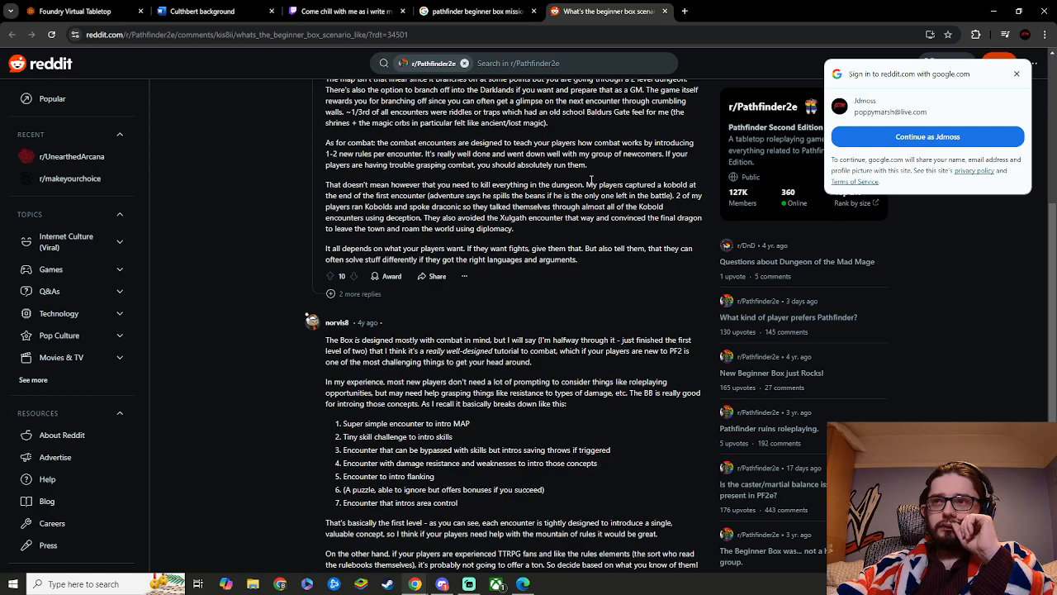
{"action": "scroll", "coordinate": [591, 179], "scroll_direction": "down", "scroll_amount": 2}
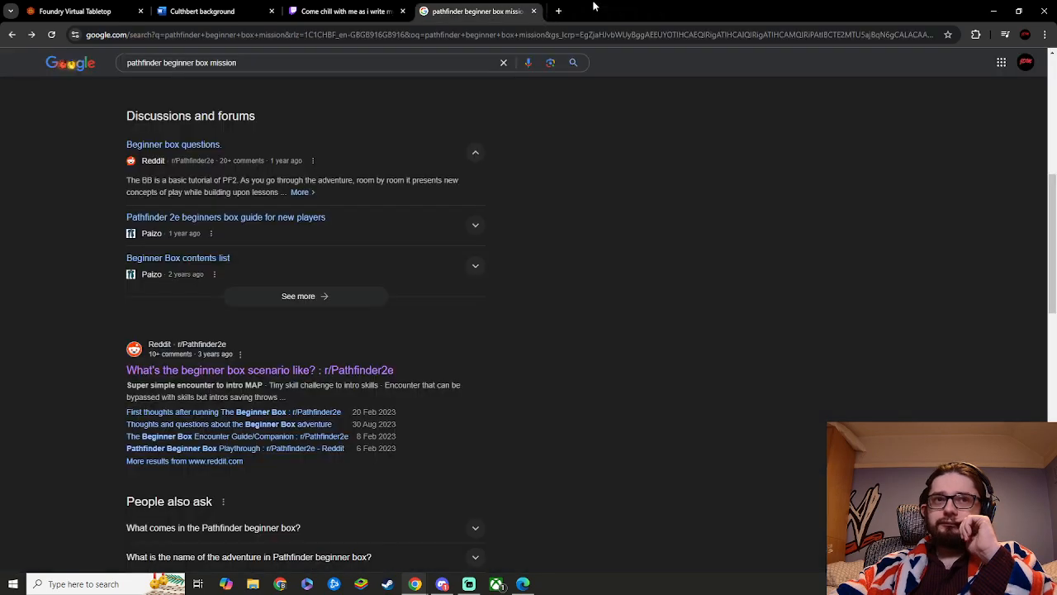
- Close the Reddit thread and the search results, and return to the "Culthbert background" document
{"action": "middle_click", "coordinate": [597, 7]}
{"action": "scroll", "coordinate": [563, 157], "scroll_direction": "up", "scroll_amount": 8}
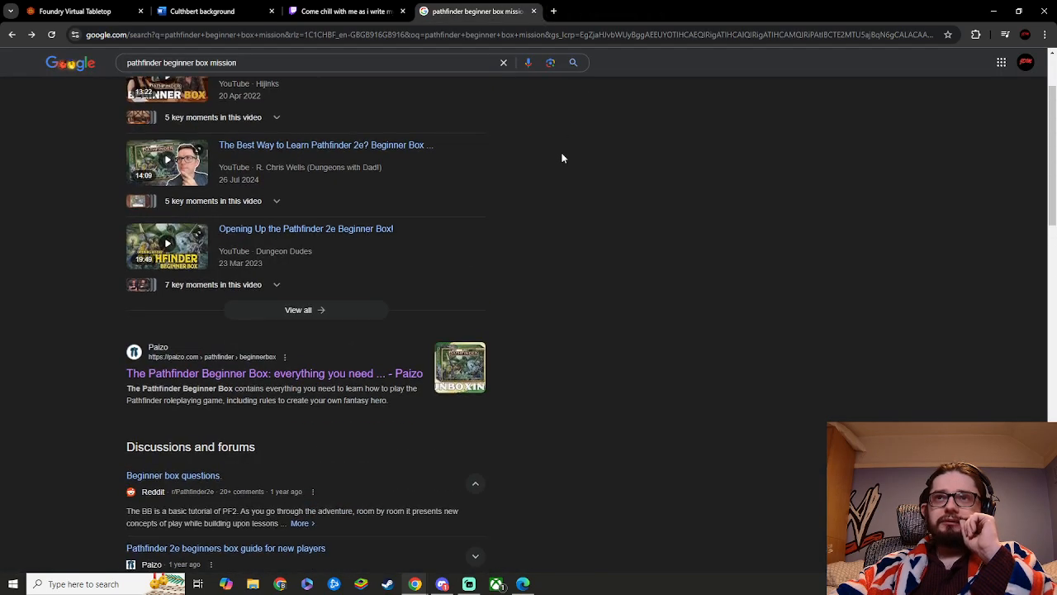
{"action": "middle_click", "coordinate": [497, 6]}
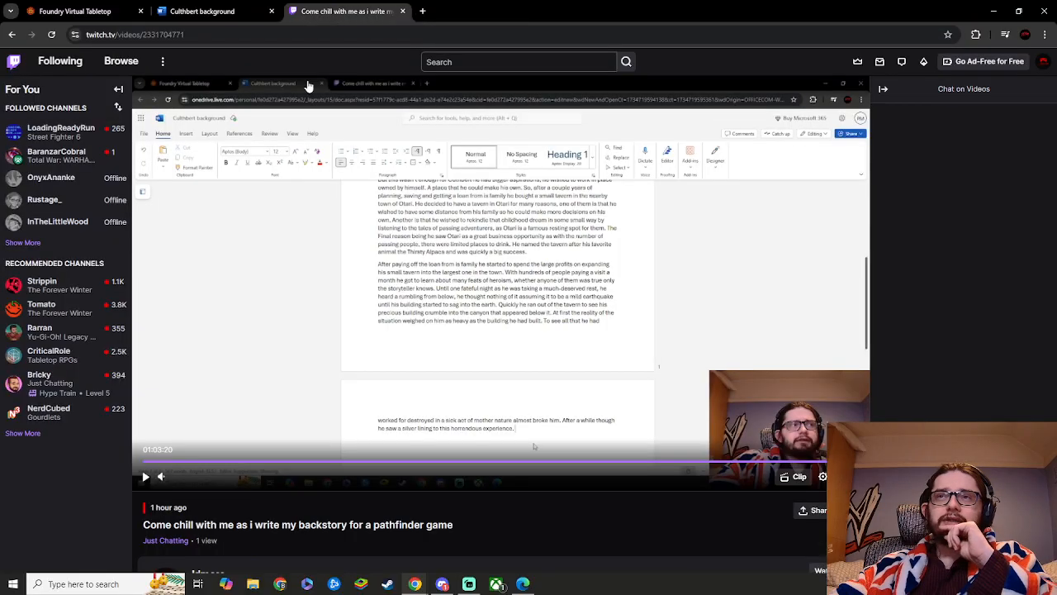
{"action": "left_click", "coordinate": [207, 10]}
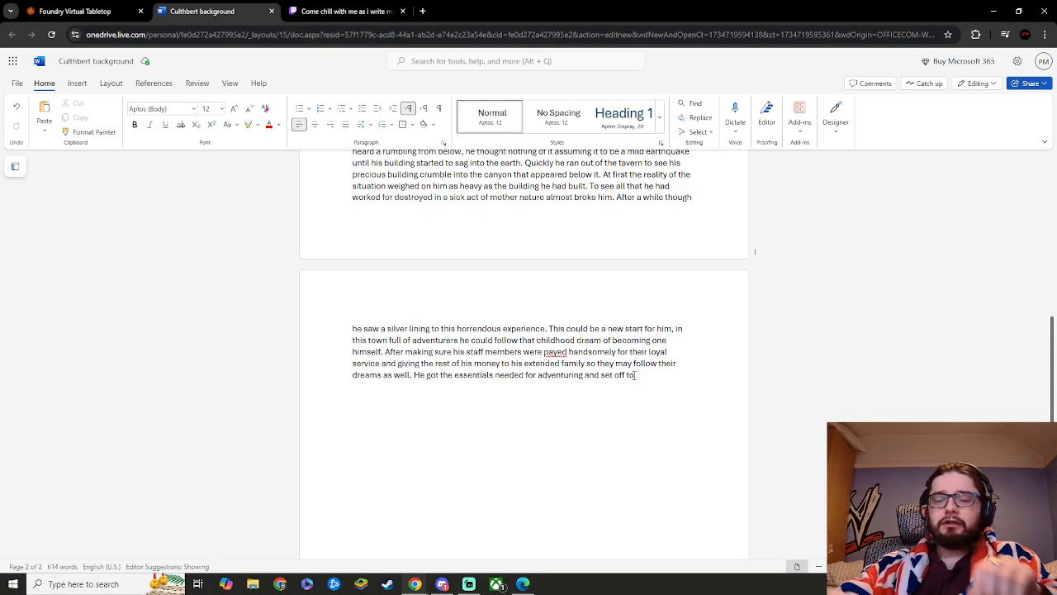
- Replace the trailing "to" with "for his" after "set off" in the last sentence, and review the earlier paragraphs
{"action": "key", "text": "BackSpace"}
{"action": "key", "text": "BackSpace"}
{"action": "key", "text": "BackSpace"}
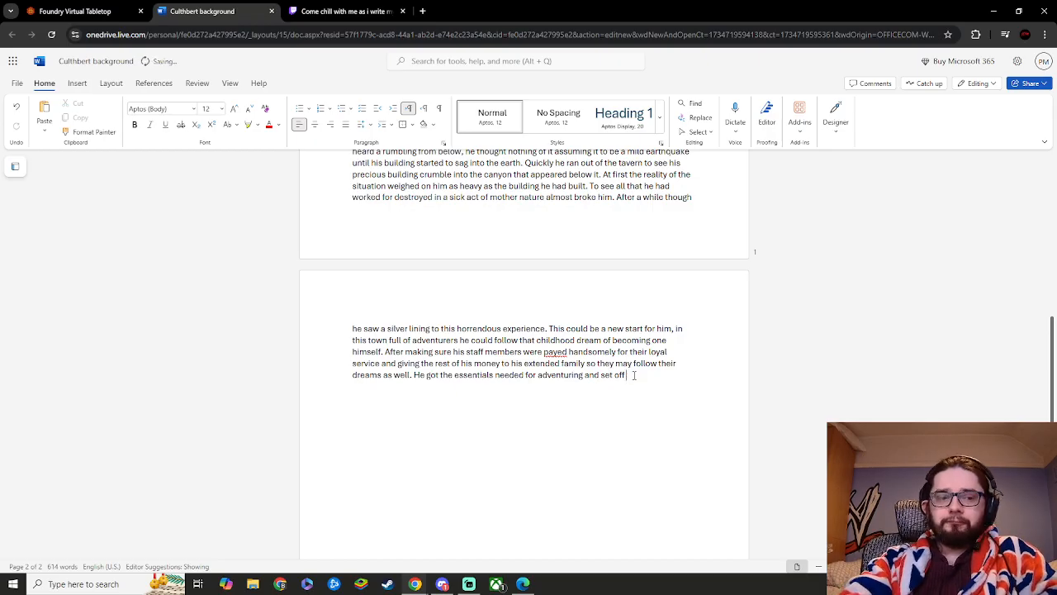
{"action": "type", "text": "for his"}
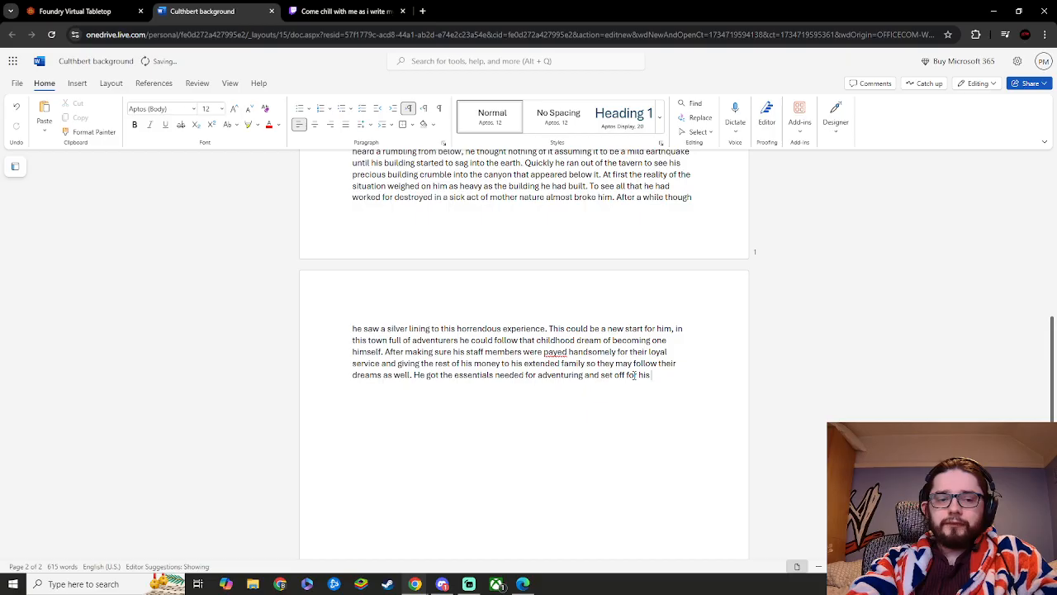
{"action": "scroll", "coordinate": [652, 370], "scroll_direction": "up", "scroll_amount": 4}
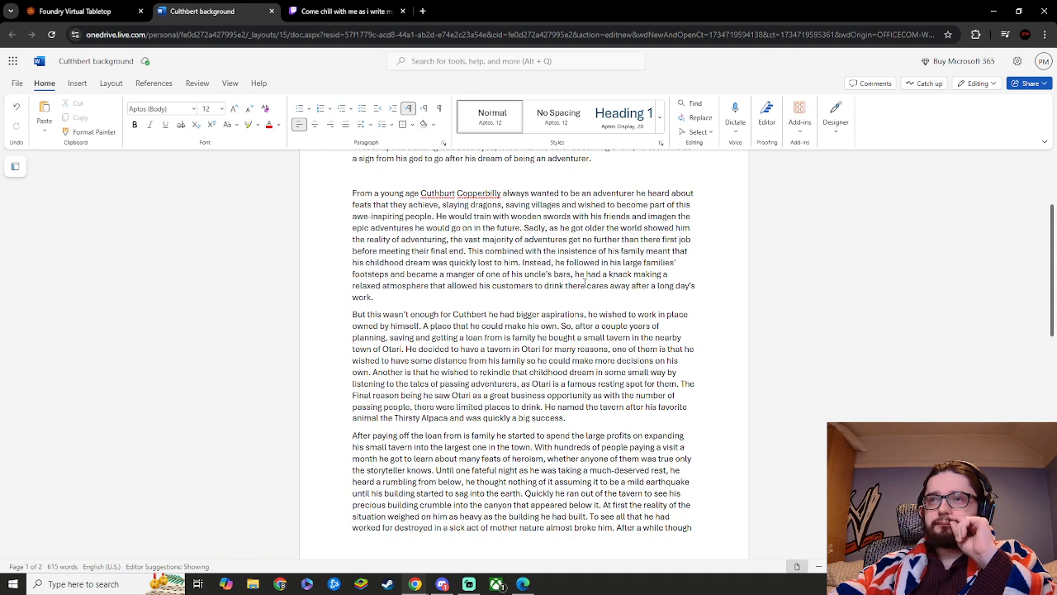
- Continue the last sentence after "set off for his" with "job hopfully he dosen't end like"
{"action": "scroll", "coordinate": [588, 298], "scroll_direction": "down", "scroll_amount": 4}
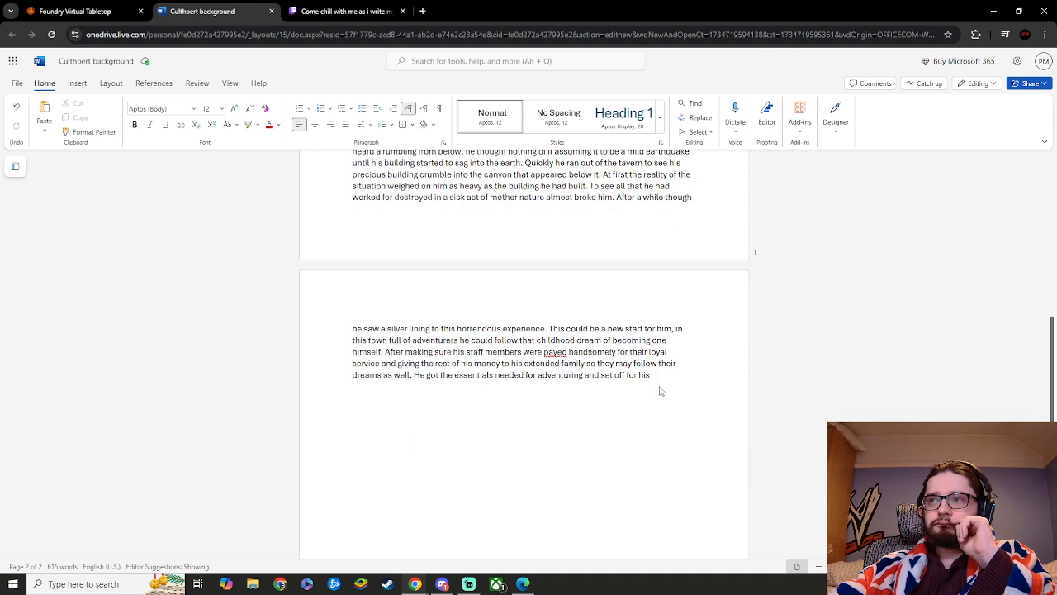
{"action": "type", "text": "job"}
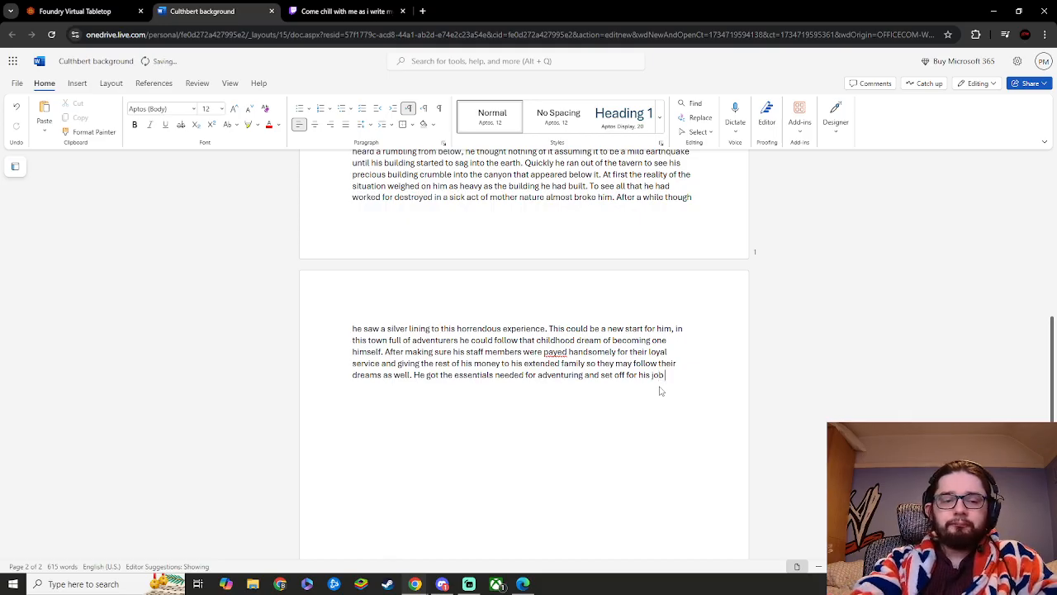
{"action": "type", "text": " hopfully "}
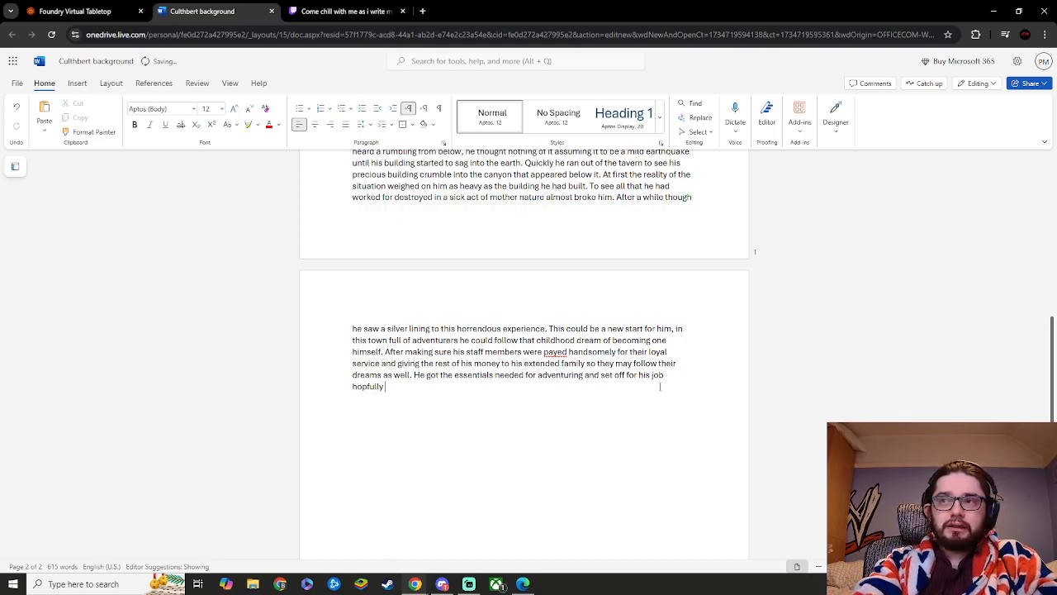
{"action": "type", "text": "he dos"}
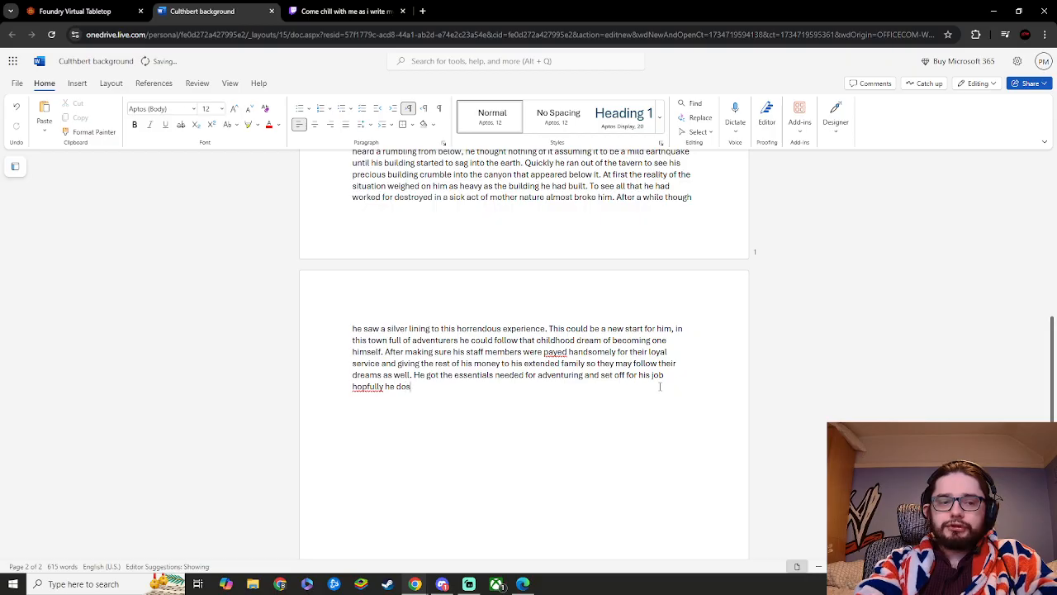
{"action": "type", "text": "en't en"}
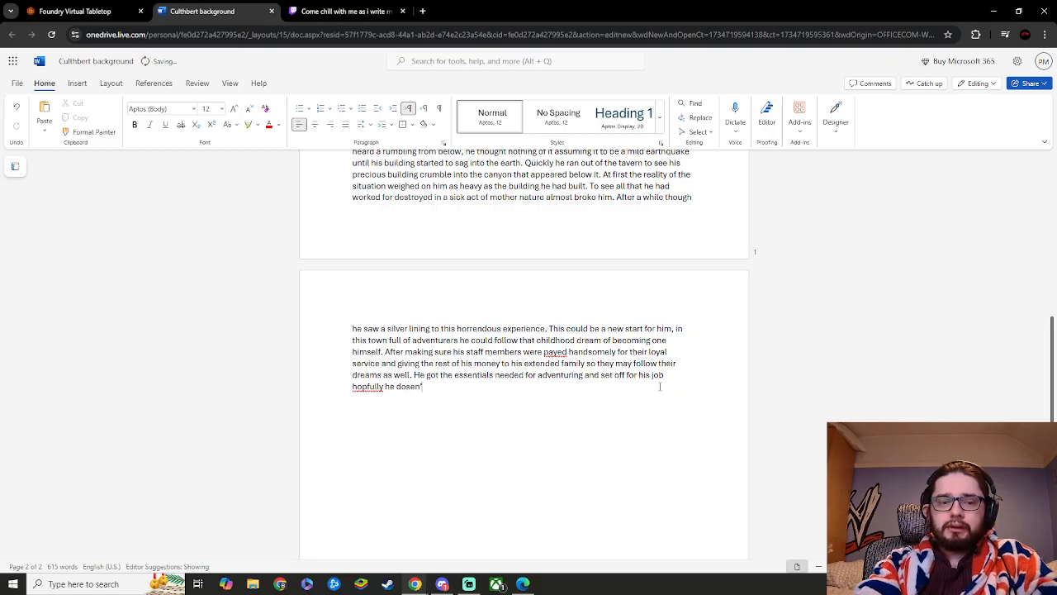
{"action": "type", "text": "d like"}
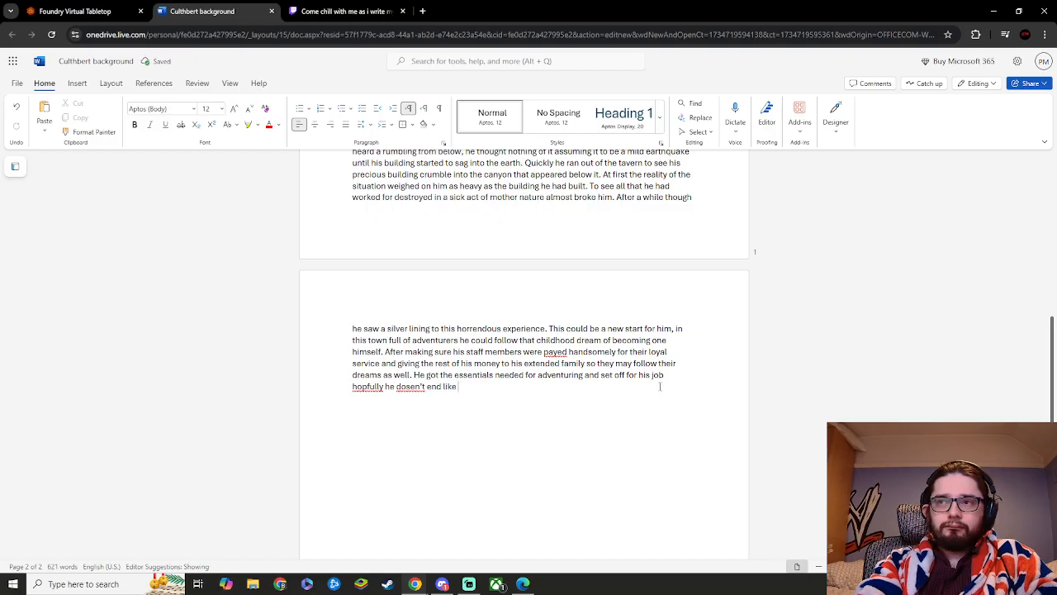
- Correct the misspelled words in the last line to "hopefully" and "doesn't" using the suggested spellings
{"action": "left_click", "coordinate": [368, 386]}
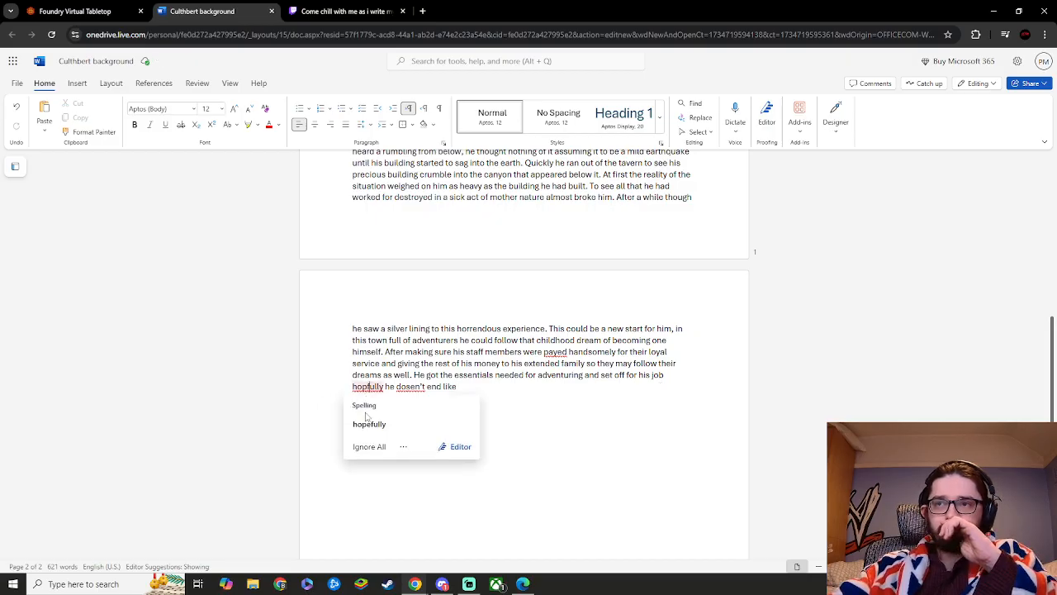
{"action": "left_click", "coordinate": [369, 422]}
{"action": "left_click", "coordinate": [422, 387]}
{"action": "left_click", "coordinate": [430, 422]}
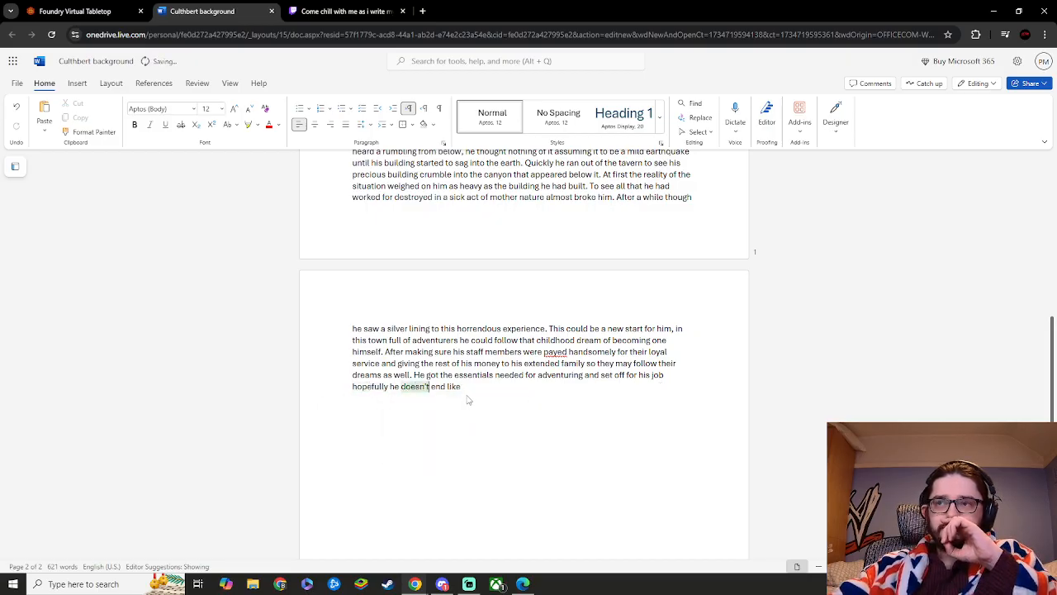
- Replace the trailing "end like" with "meet his final end." and insert "first" before "job" in the last sentence
{"action": "scroll", "coordinate": [483, 409], "scroll_direction": "up", "scroll_amount": 3}
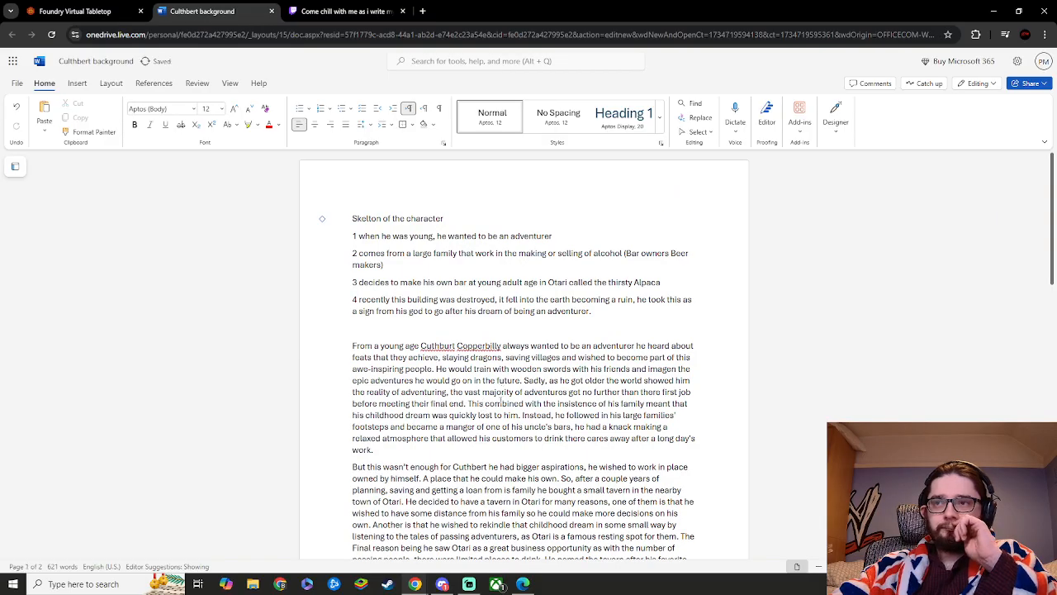
{"action": "scroll", "coordinate": [503, 388], "scroll_direction": "down", "scroll_amount": 6}
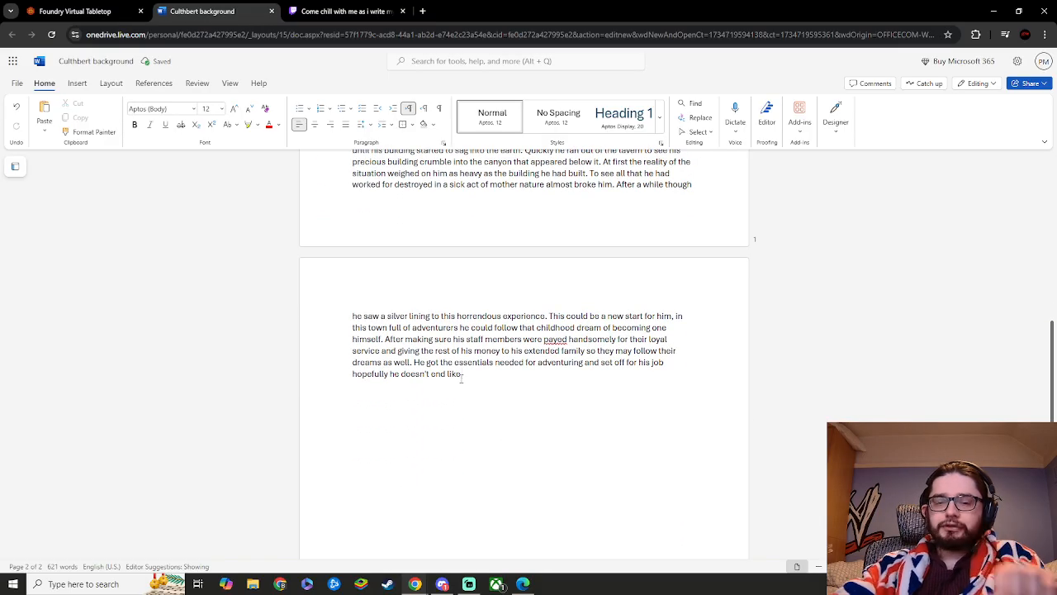
{"action": "key", "text": "BackSpace"}
{"action": "key", "text": "BackSpace"}
{"action": "key", "text": "BackSpace"}
{"action": "key", "text": "BackSpace"}
{"action": "key", "text": "BackSpace"}
{"action": "key", "text": "BackSpace"}
{"action": "key", "text": "BackSpace"}
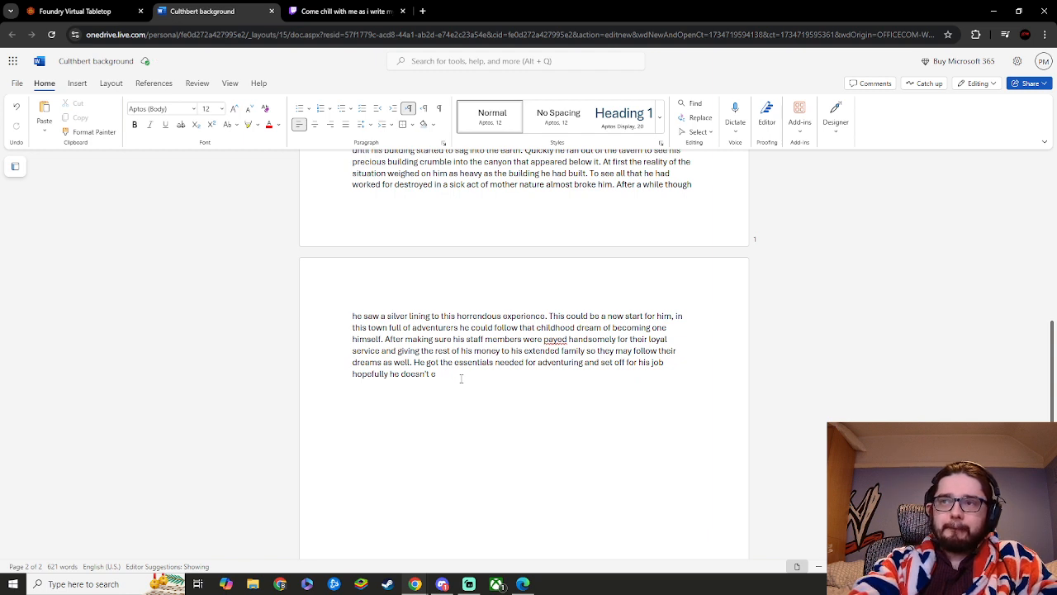
{"action": "key", "text": "BackSpace"}
{"action": "type", "text": "meet hi"}
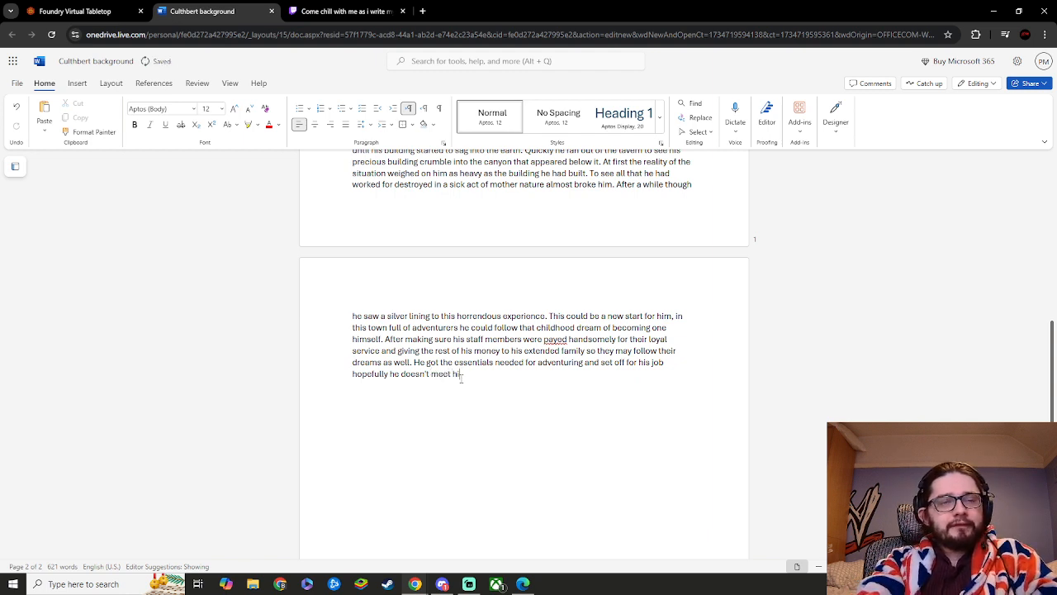
{"action": "type", "text": "s final"}
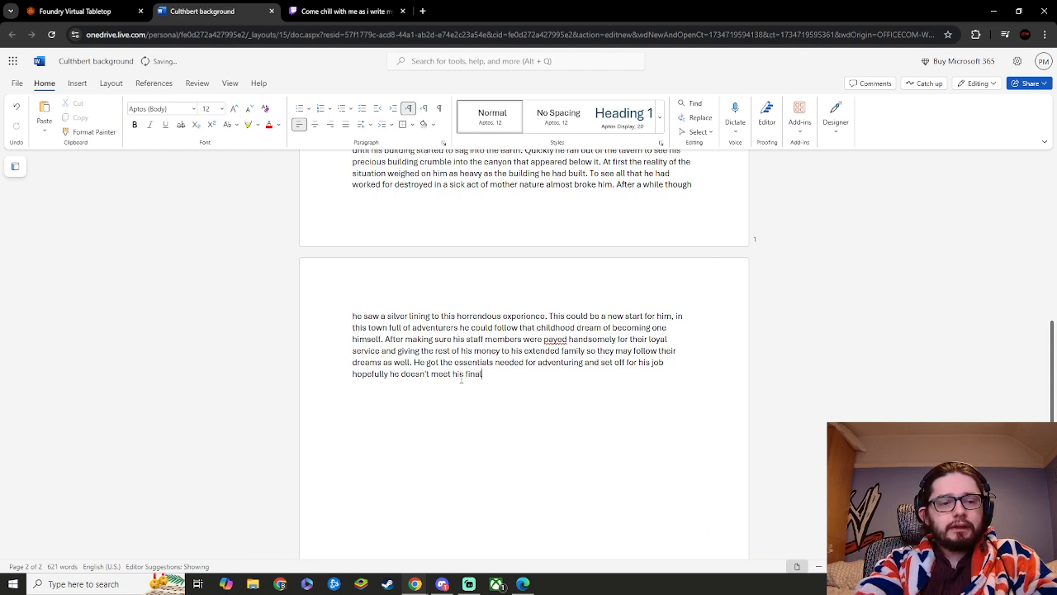
{"action": "type", "text": " ond."}
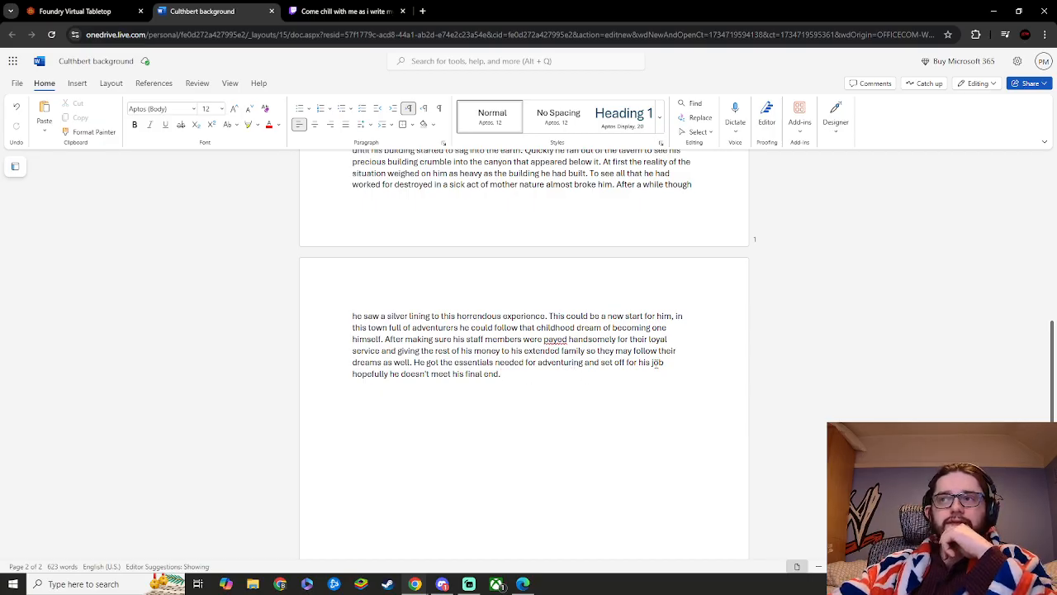
{"action": "left_click", "coordinate": [654, 368]}
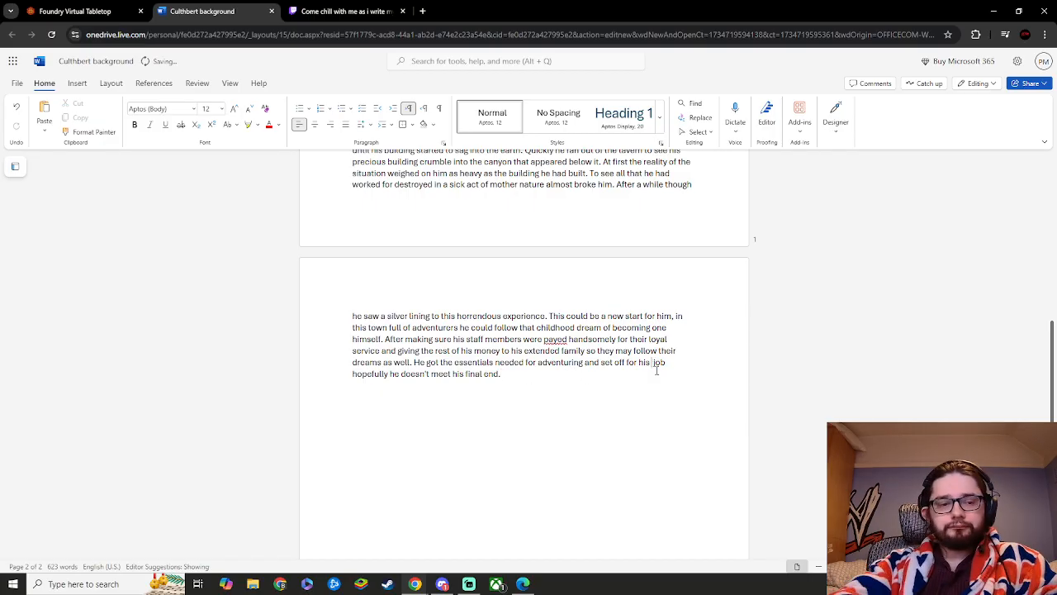
{"action": "type", "text": "first"}
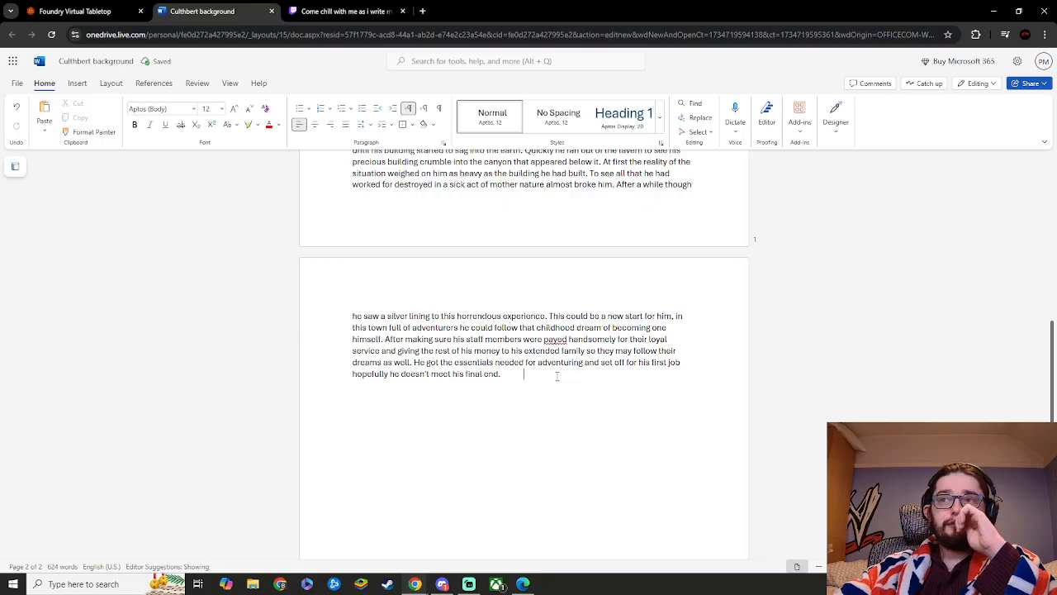
- Reread the backstory and change "was" to "were" in "whether anyone of them was true" in the third paragraph
{"action": "scroll", "coordinate": [556, 376], "scroll_direction": "up", "scroll_amount": 5}
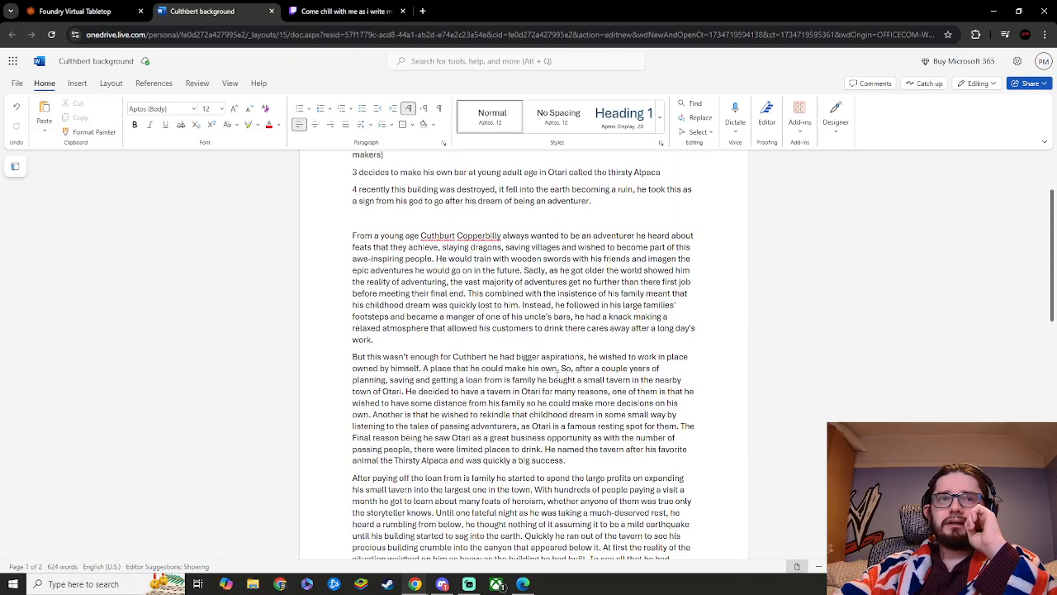
{"action": "scroll", "coordinate": [560, 372], "scroll_direction": "up", "scroll_amount": 2}
{"action": "scroll", "coordinate": [559, 371], "scroll_direction": "down", "scroll_amount": 2}
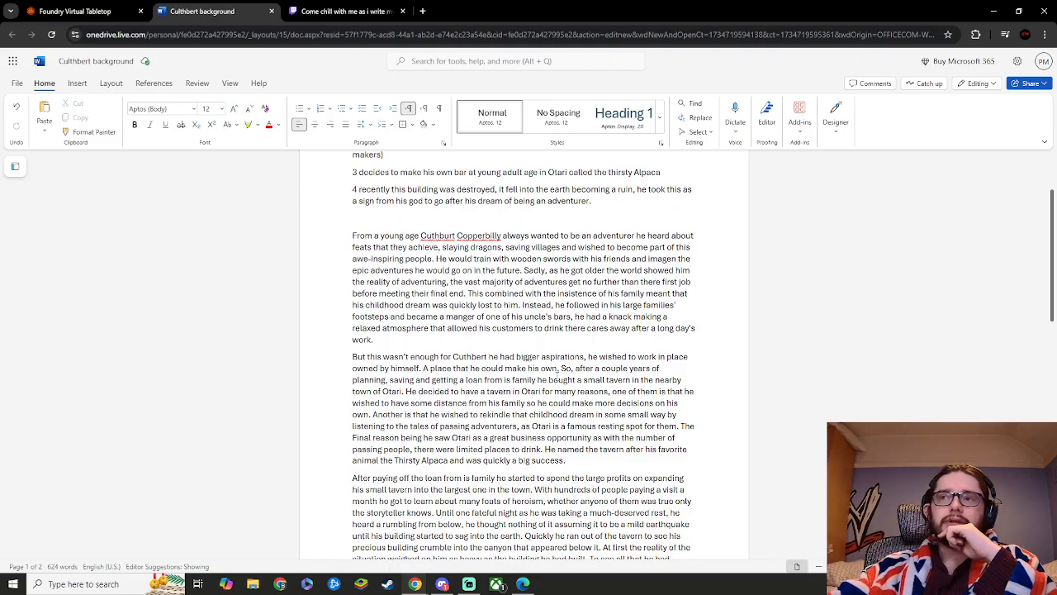
{"action": "scroll", "coordinate": [556, 373], "scroll_direction": "down", "scroll_amount": 3}
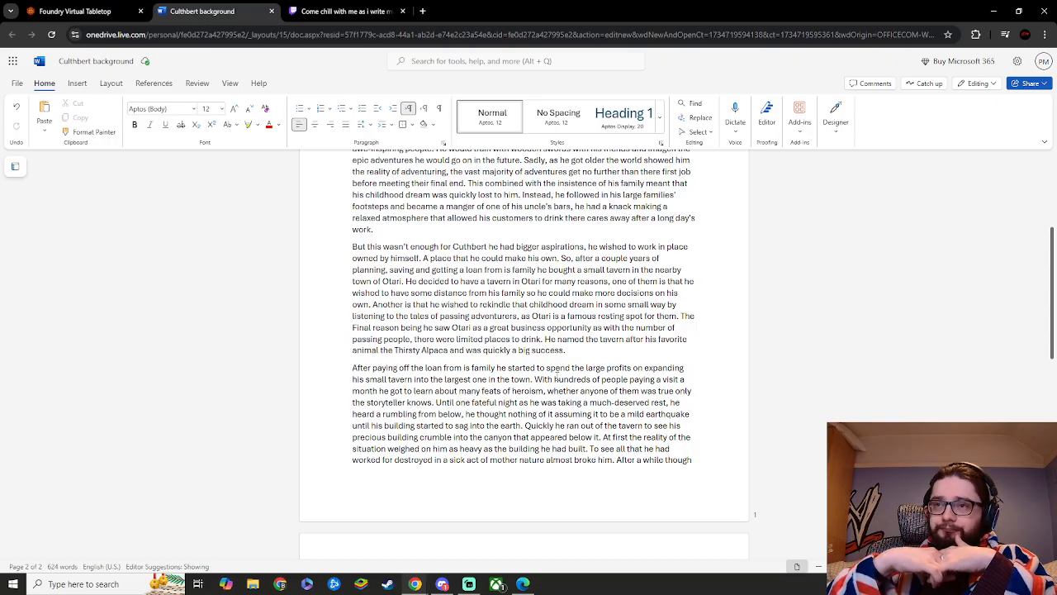
{"action": "scroll", "coordinate": [557, 373], "scroll_direction": "down", "scroll_amount": 3}
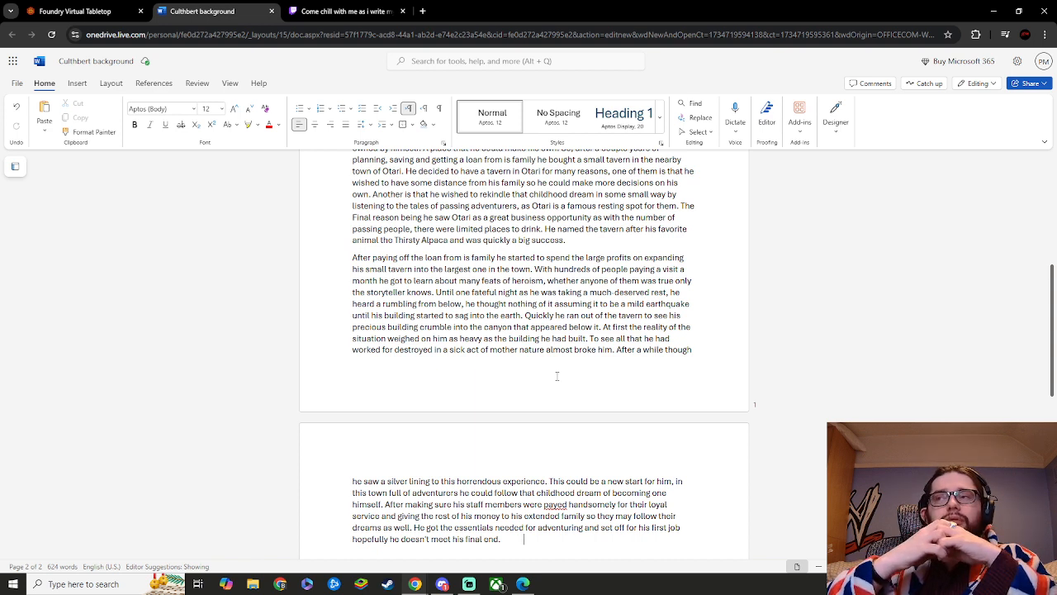
{"action": "left_click", "coordinate": [656, 280]}
{"action": "key", "text": "BackSpace"}
{"action": "key", "text": "BackSpace"}
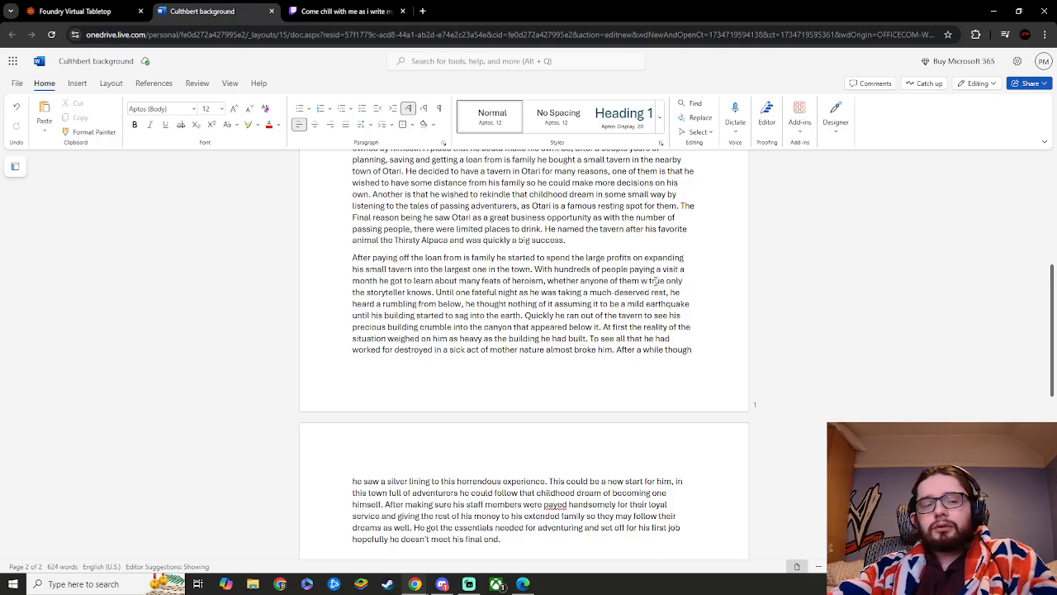
{"action": "type", "text": "ere"}
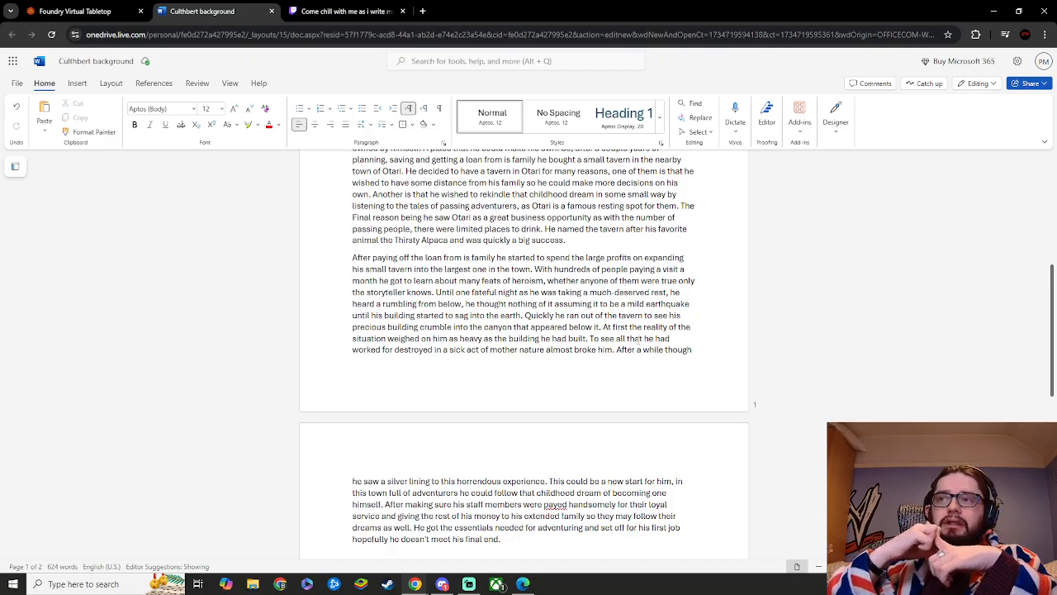
- Add a comma after "first job" in the last sentence of the backstory
{"action": "scroll", "coordinate": [628, 355], "scroll_direction": "down", "scroll_amount": 3}
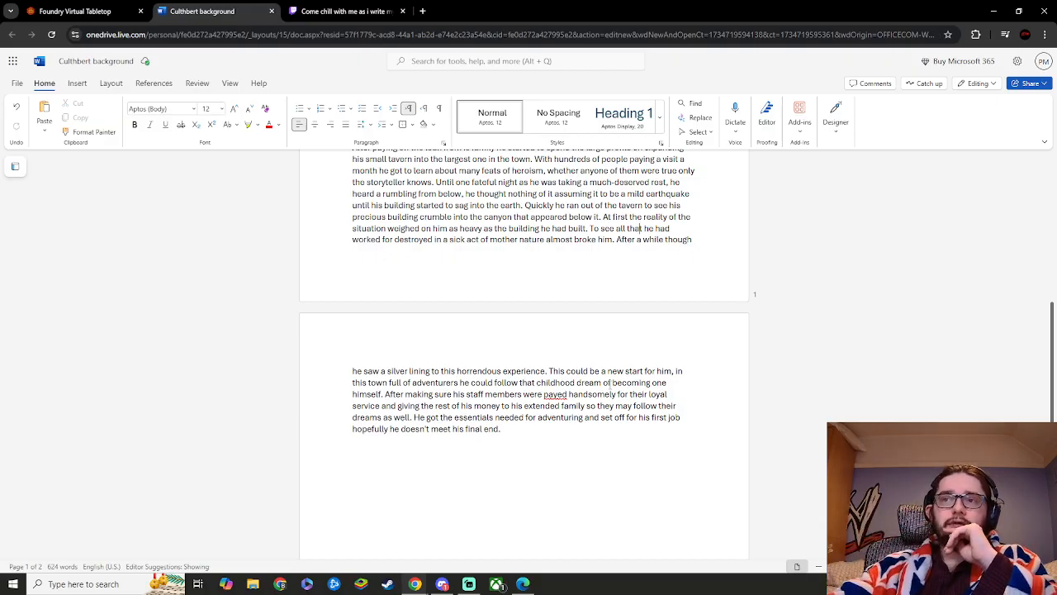
{"action": "scroll", "coordinate": [610, 384], "scroll_direction": "down", "scroll_amount": 1}
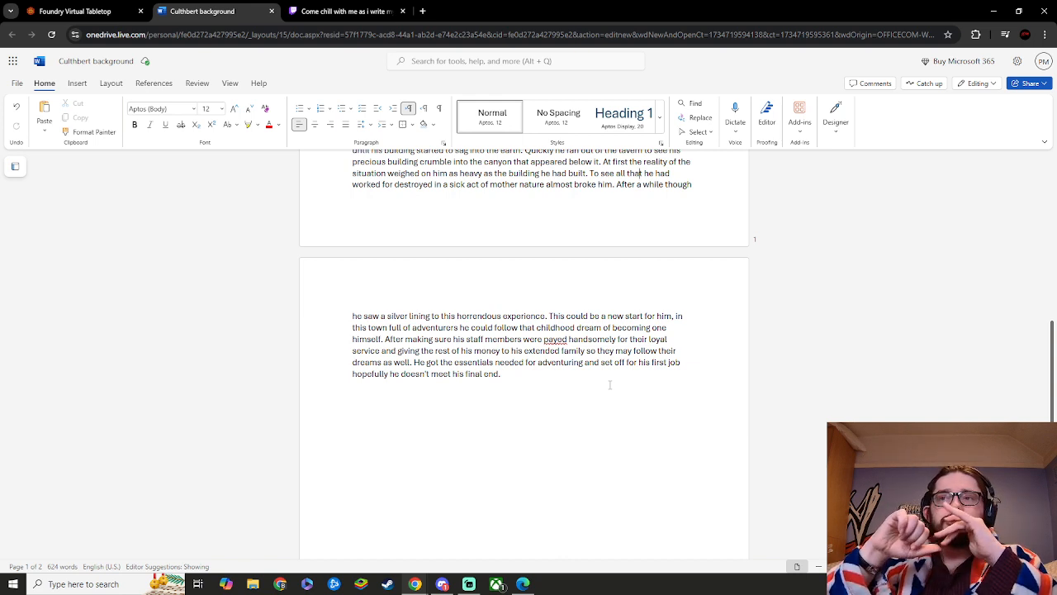
{"action": "left_click", "coordinate": [699, 364]}
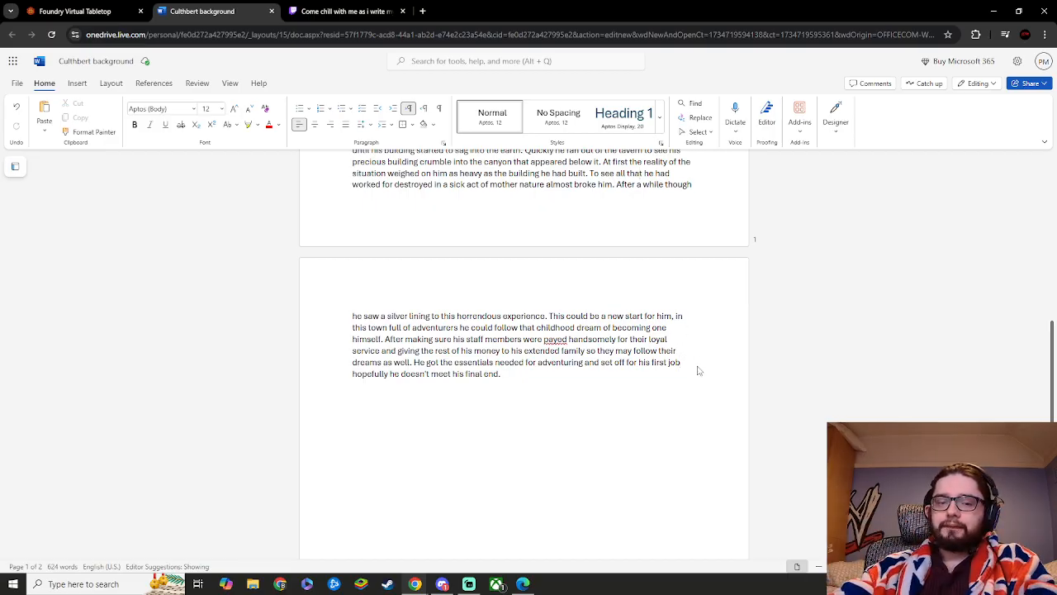
{"action": "type", "text": "."}
{"action": "left_click", "coordinate": [604, 378]}
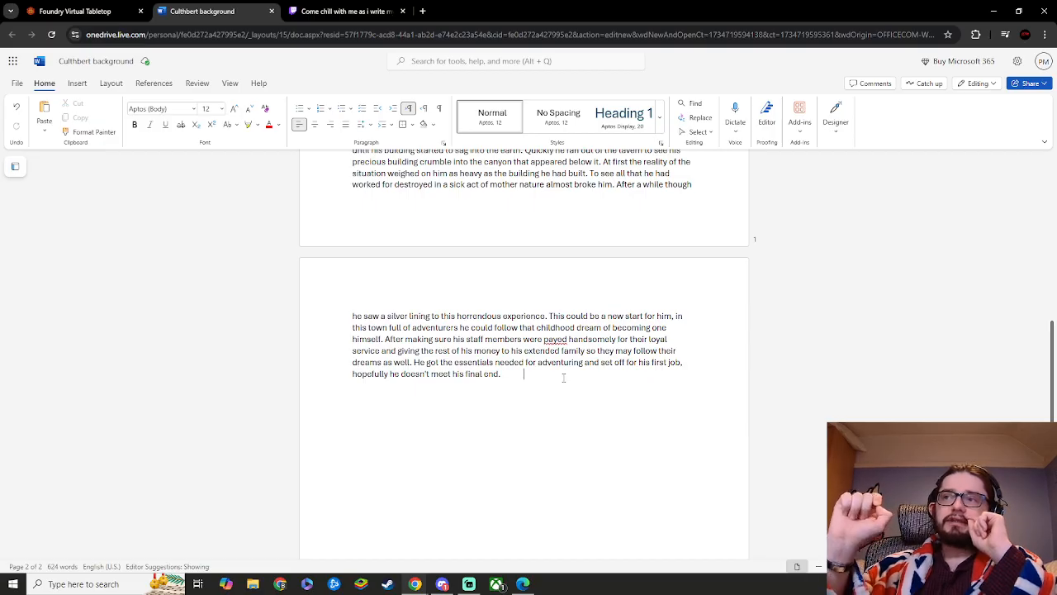
- Replace "job" with "journey" in the last sentence, keeping the comma after it
{"action": "left_click", "coordinate": [681, 363]}
{"action": "key", "text": "BackSpace"}
{"action": "key", "text": "BackSpace"}
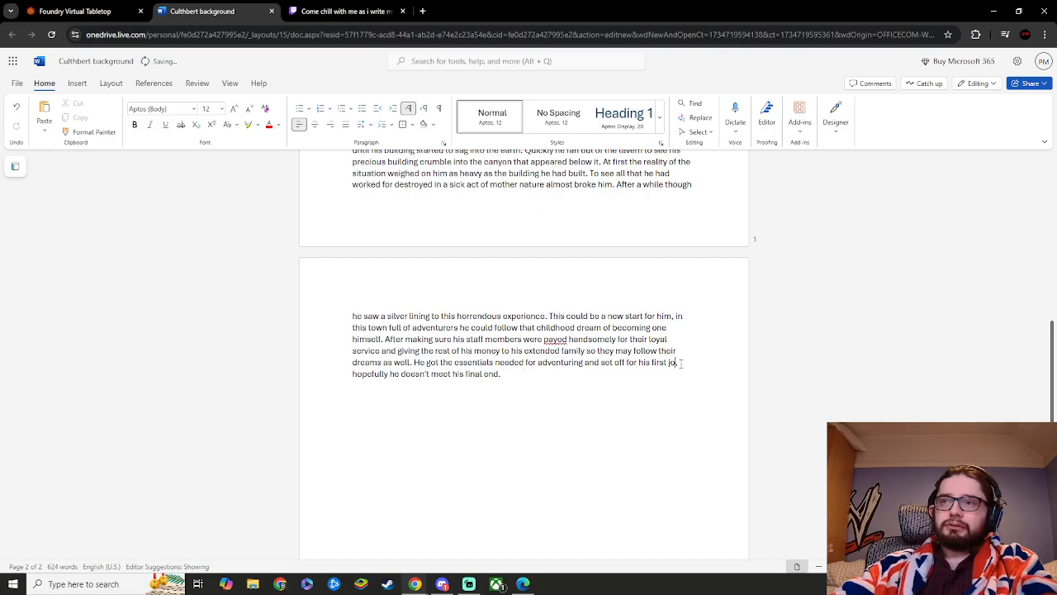
{"action": "type", "text": "urn"}
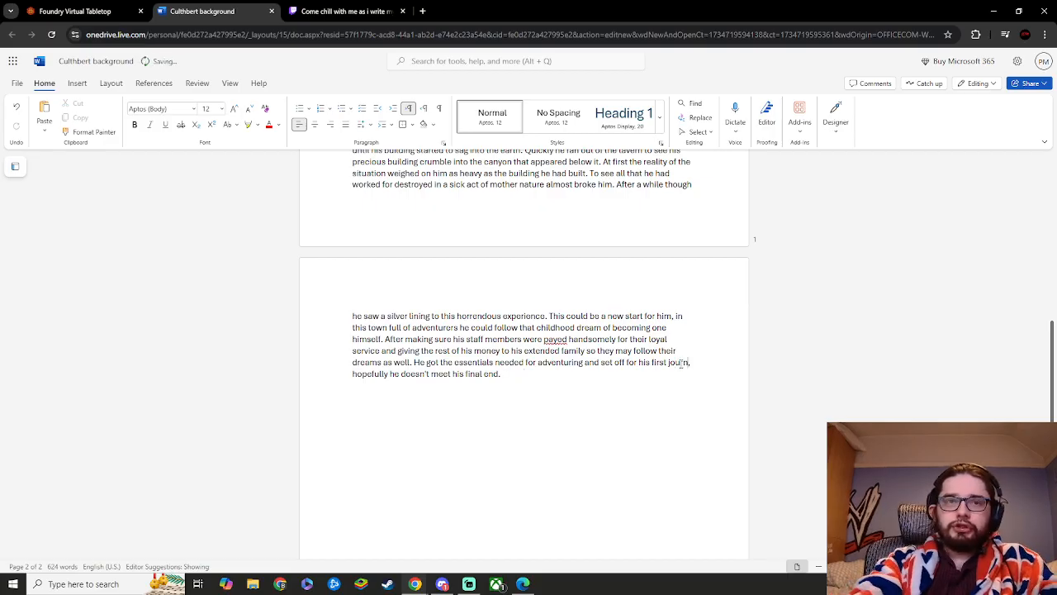
{"action": "type", "text": "ey"}
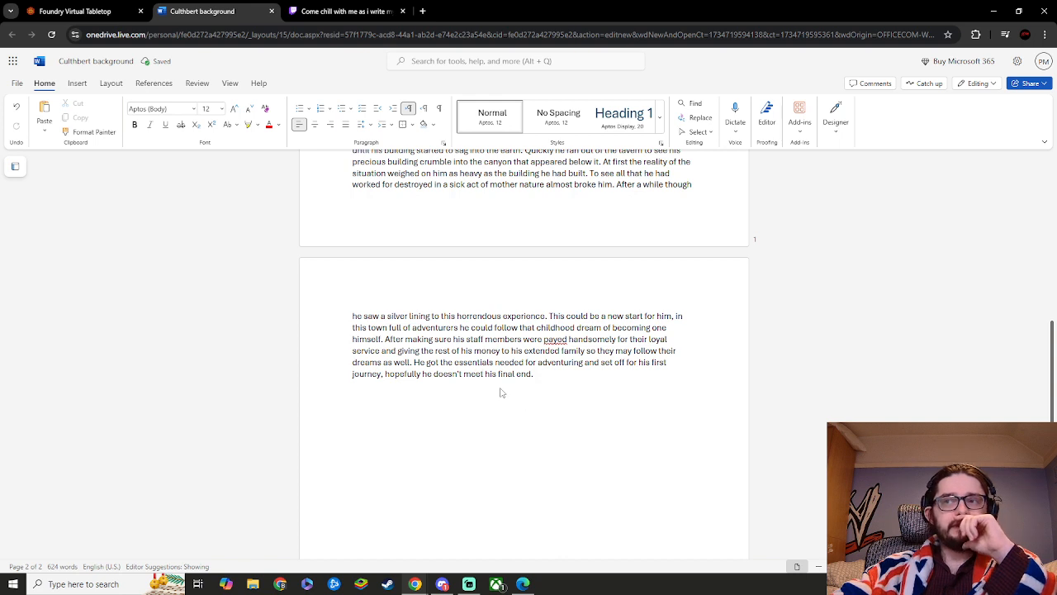
{"action": "left_click", "coordinate": [534, 373]}
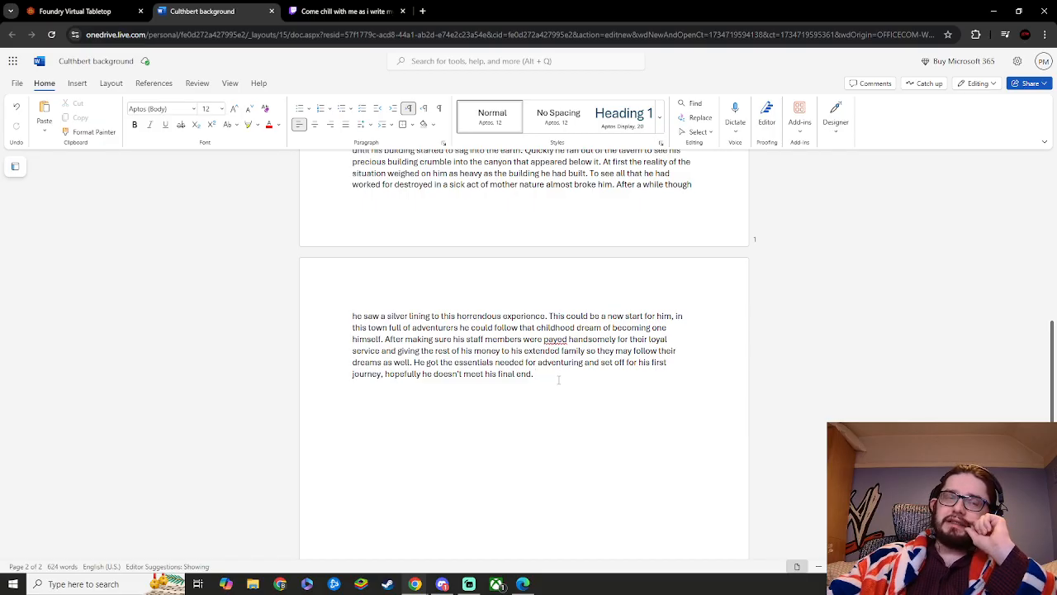
- Reread the backstory from the opening notes through to the closing sentence
{"action": "scroll", "coordinate": [558, 380], "scroll_direction": "up", "scroll_amount": 1}
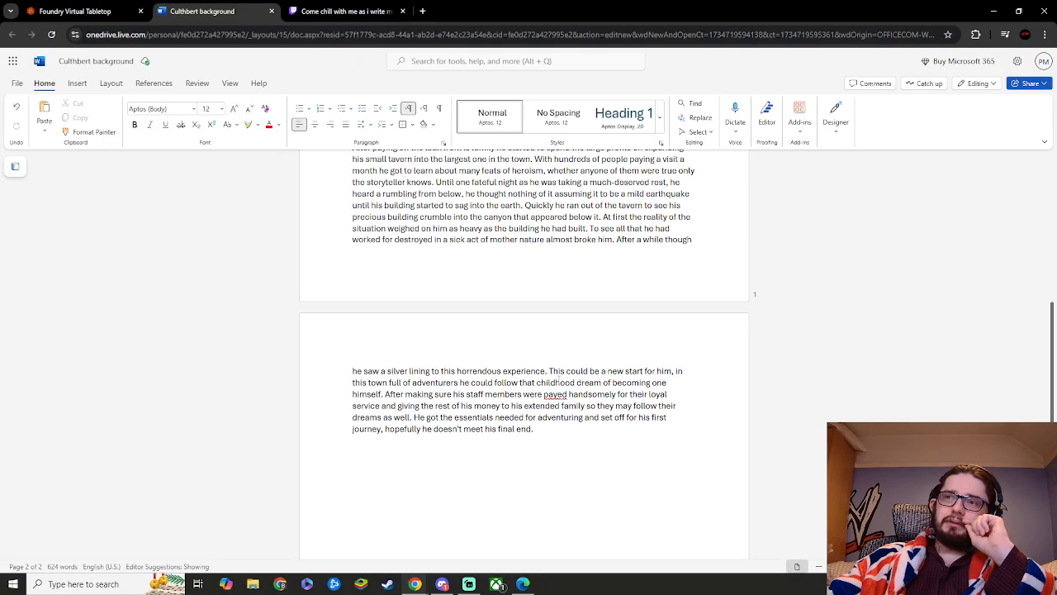
{"action": "scroll", "coordinate": [559, 380], "scroll_direction": "up", "scroll_amount": 10}
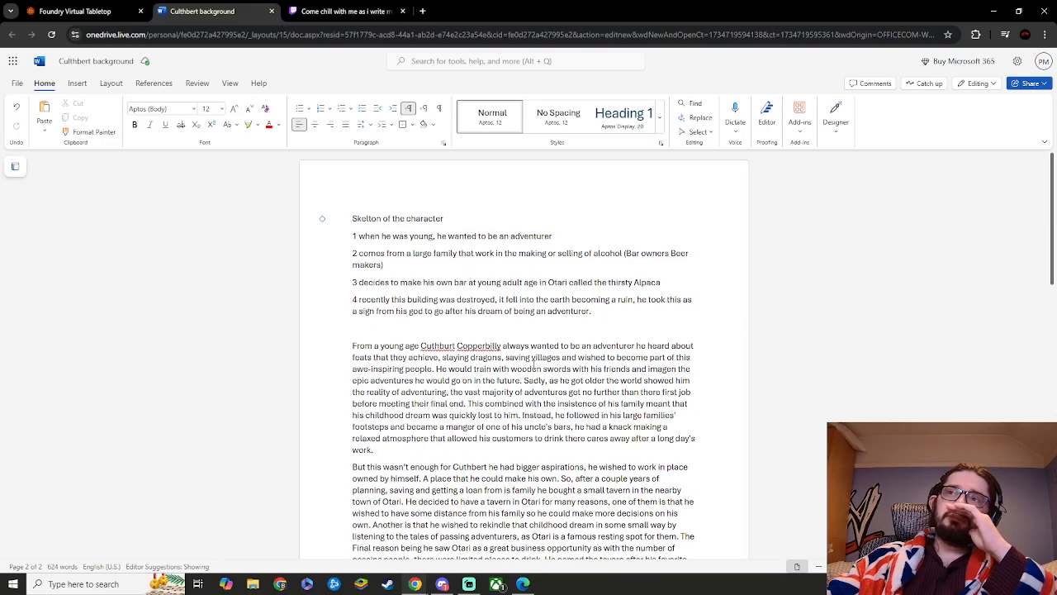
{"action": "scroll", "coordinate": [509, 464], "scroll_direction": "down", "scroll_amount": 7}
{"action": "scroll", "coordinate": [509, 464], "scroll_direction": "up", "scroll_amount": 3}
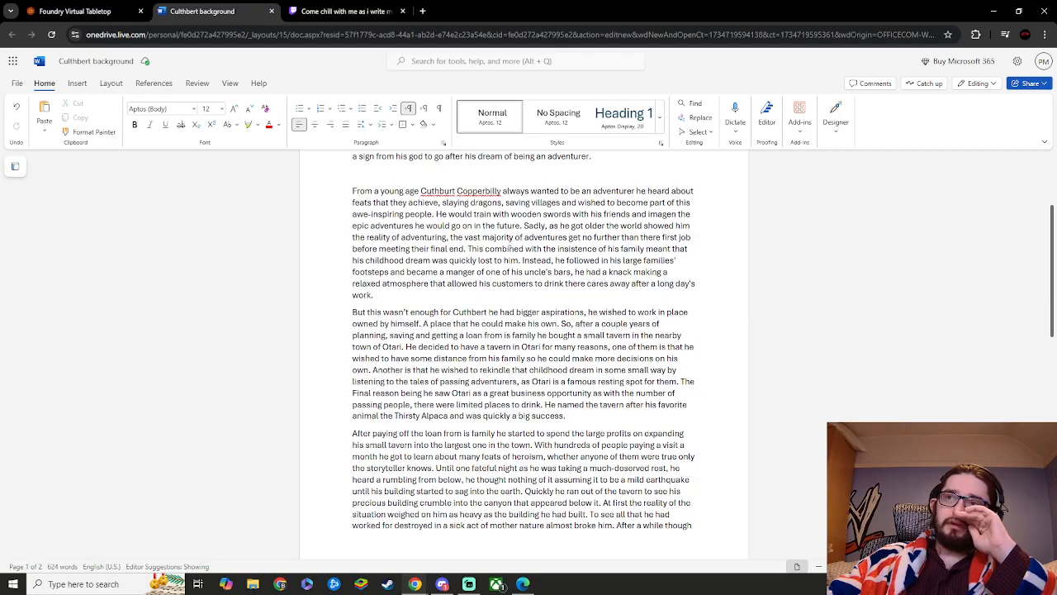
{"action": "scroll", "coordinate": [496, 262], "scroll_direction": "down", "scroll_amount": 2}
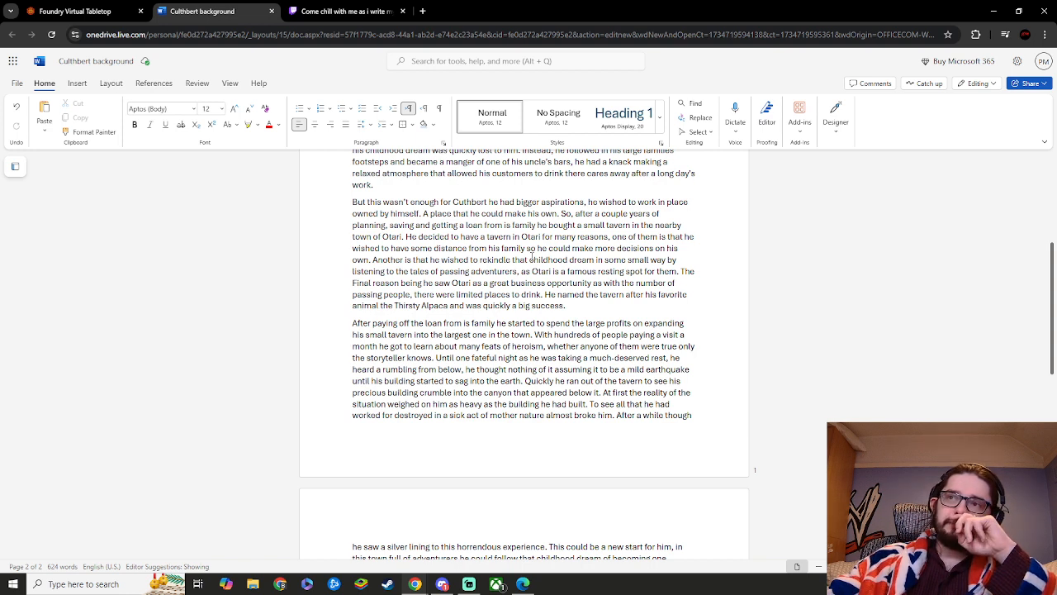
{"action": "scroll", "coordinate": [532, 255], "scroll_direction": "down", "scroll_amount": 3}
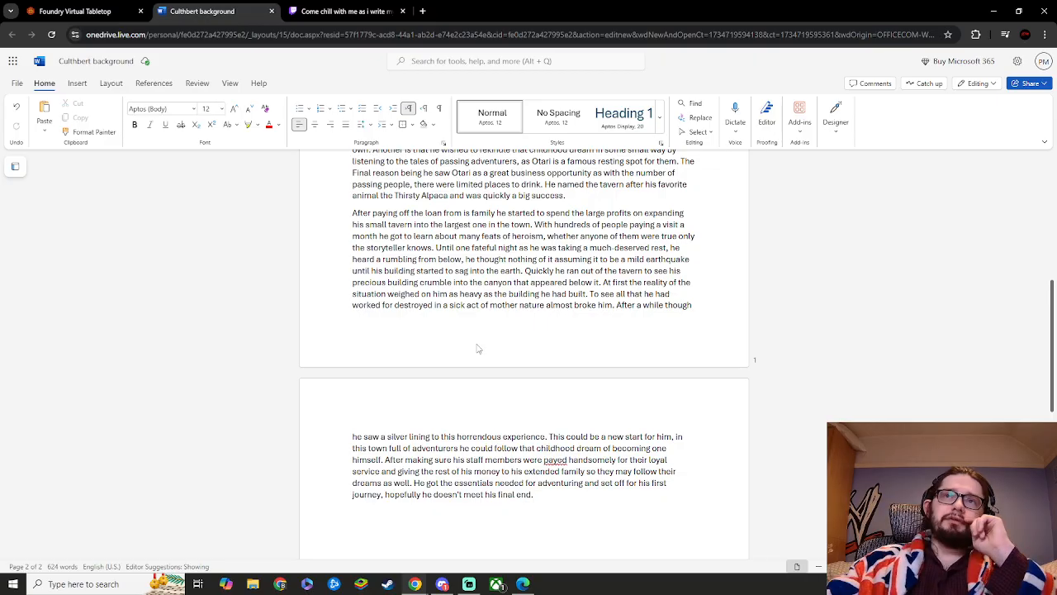
- Switch to Foundry Virtual Tabletop and enter Clover as an ally in the Campaign section of the character's biography
{"action": "left_click", "coordinate": [83, 11]}
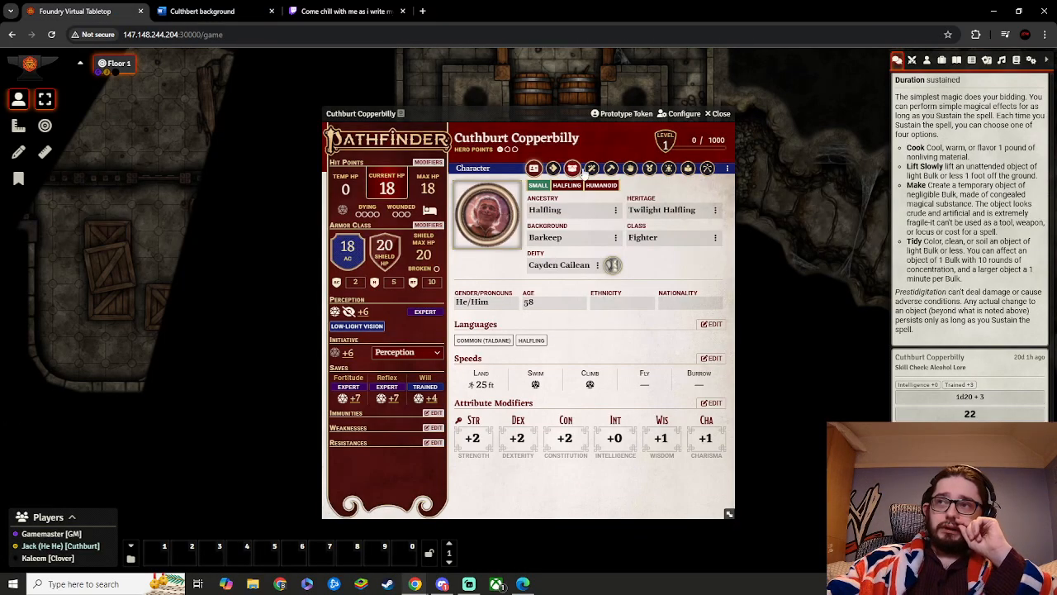
{"action": "left_click", "coordinate": [572, 168]}
{"action": "left_click", "coordinate": [688, 167]}
{"action": "scroll", "coordinate": [660, 273], "scroll_direction": "down", "scroll_amount": 3}
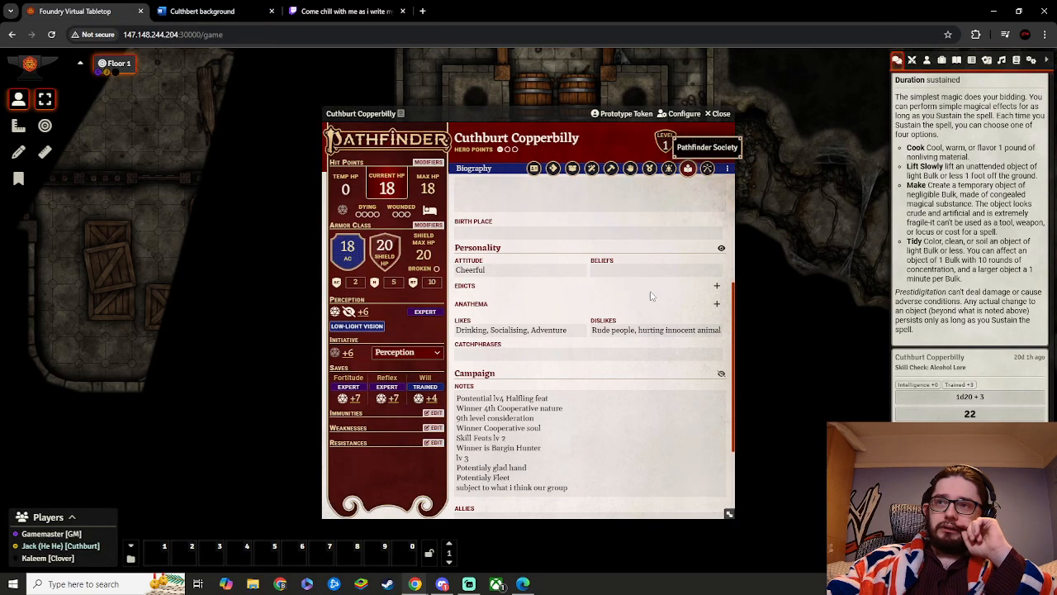
{"action": "scroll", "coordinate": [637, 355], "scroll_direction": "down", "scroll_amount": 2}
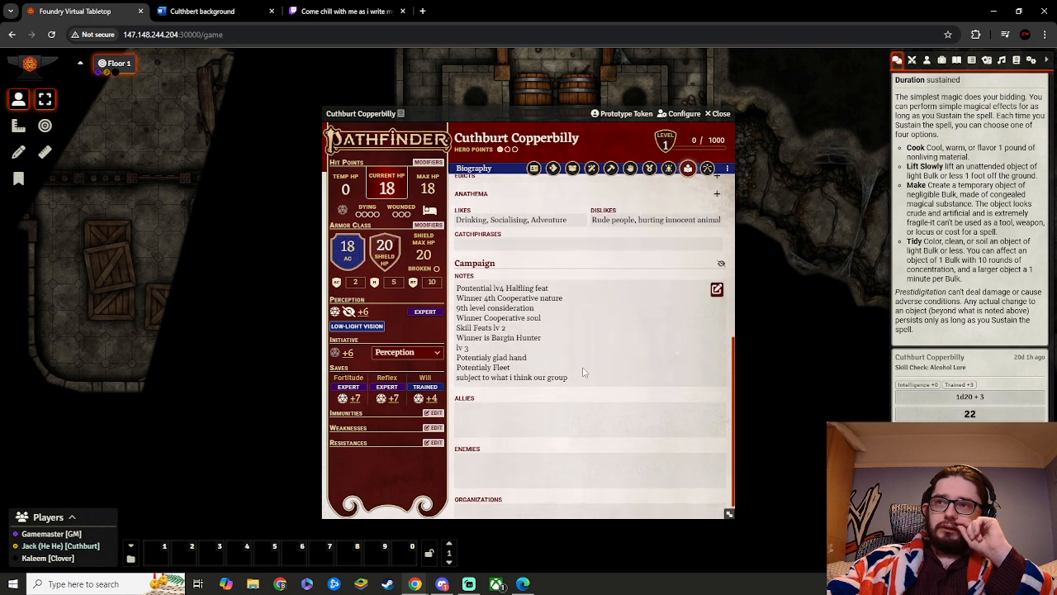
{"action": "scroll", "coordinate": [582, 380], "scroll_direction": "down", "scroll_amount": 1}
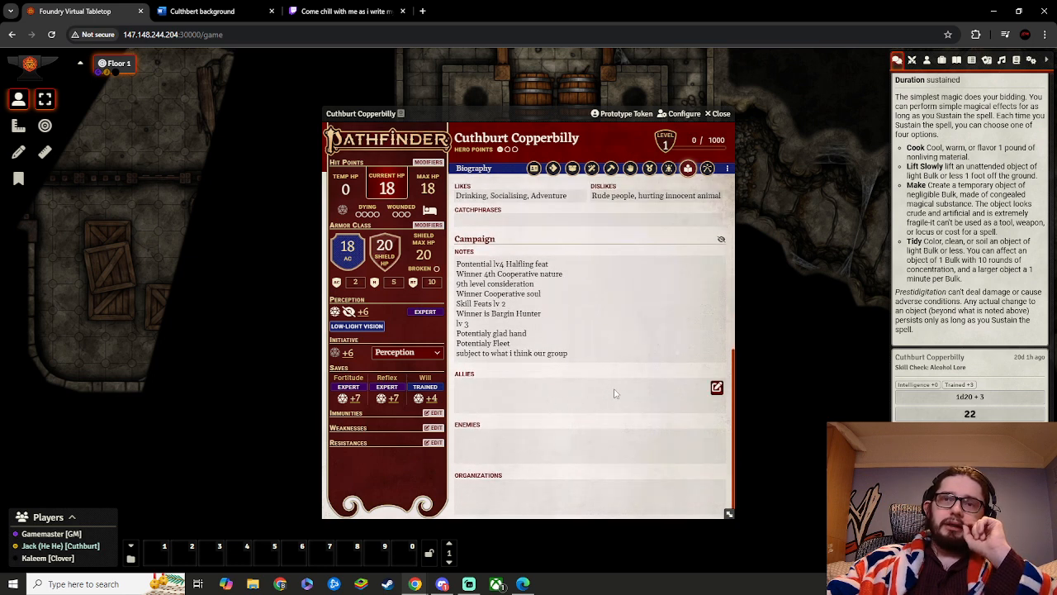
{"action": "left_click", "coordinate": [592, 389]}
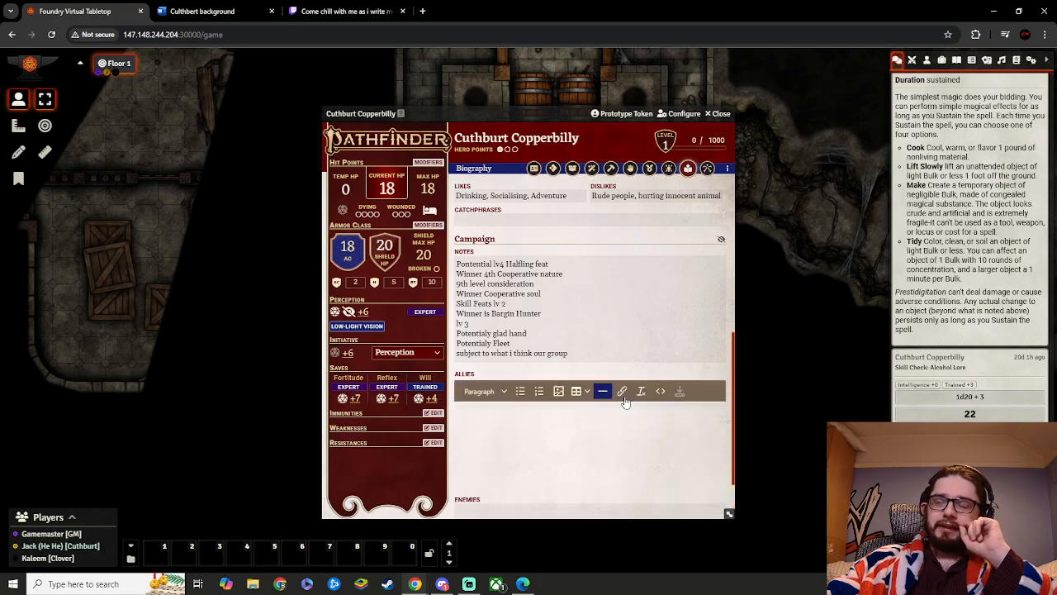
{"action": "type", "text": "Clover"}
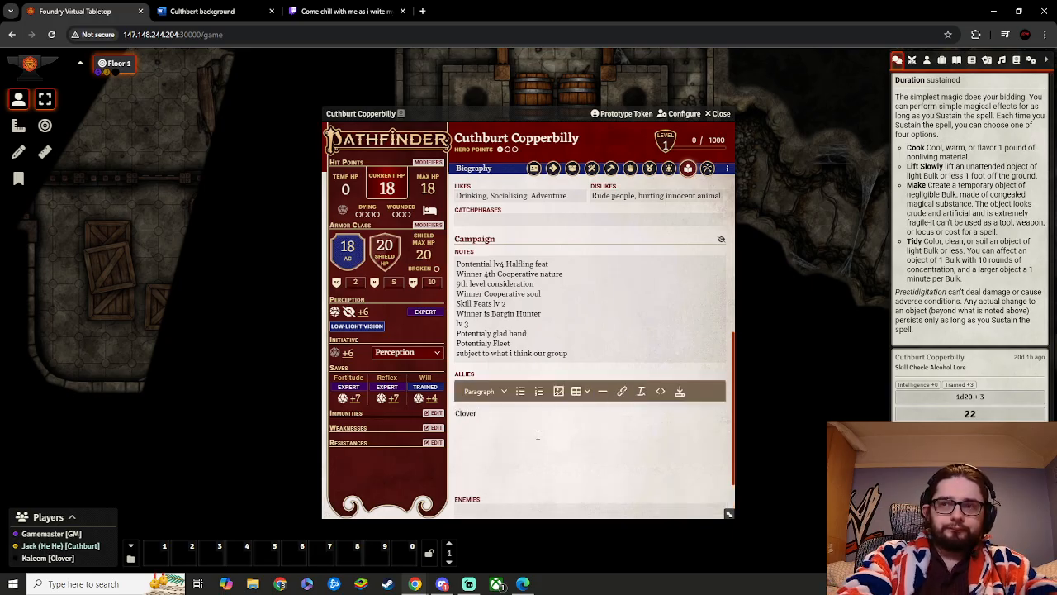
{"action": "key", "text": "Return"}
- Look through the character's biography, checking the backstory, personality and campaign fields and opening the campaign notes
{"action": "scroll", "coordinate": [538, 435], "scroll_direction": "down", "scroll_amount": 2}
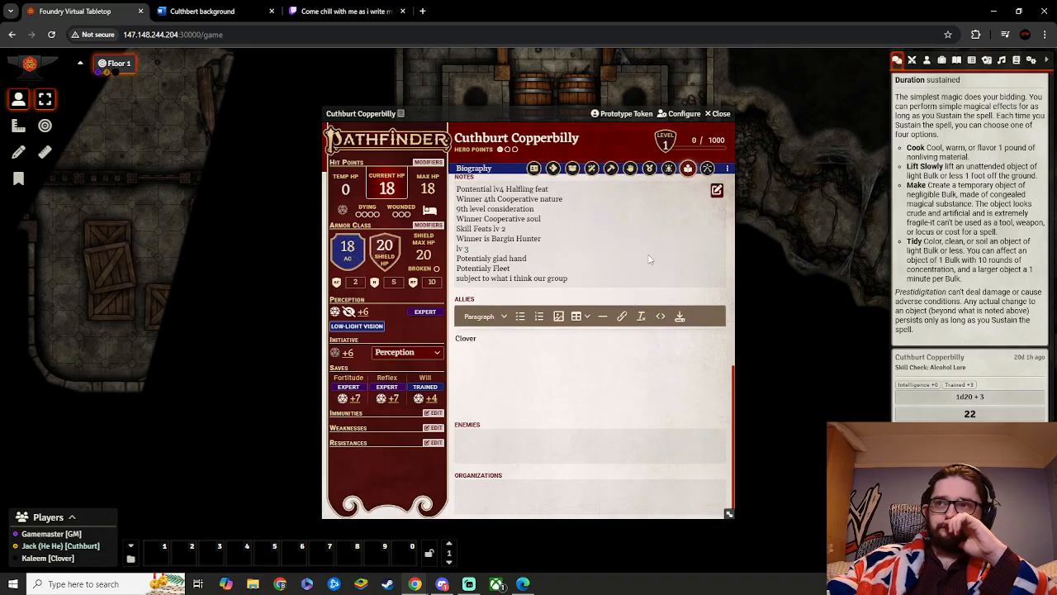
{"action": "scroll", "coordinate": [661, 272], "scroll_direction": "up", "scroll_amount": 5}
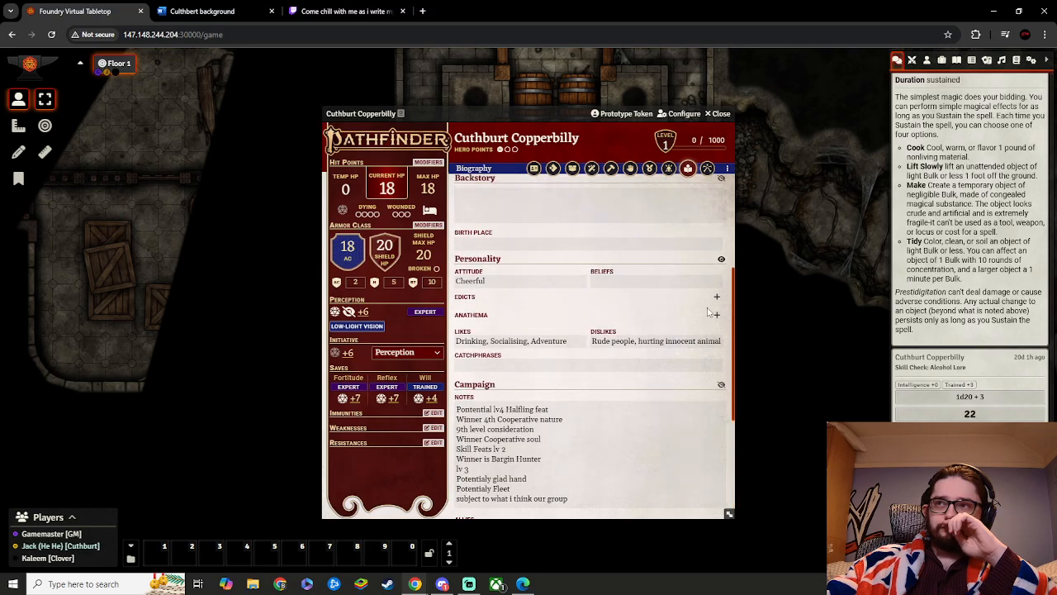
{"action": "scroll", "coordinate": [698, 305], "scroll_direction": "down", "scroll_amount": 5}
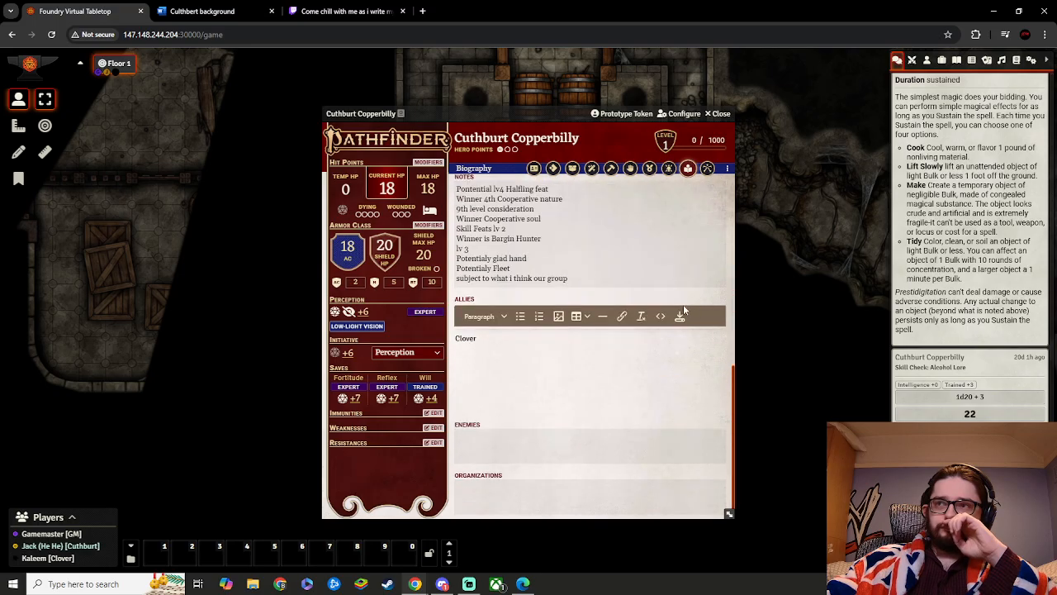
{"action": "scroll", "coordinate": [683, 304], "scroll_direction": "up", "scroll_amount": 3}
{"action": "left_click", "coordinate": [717, 300]}
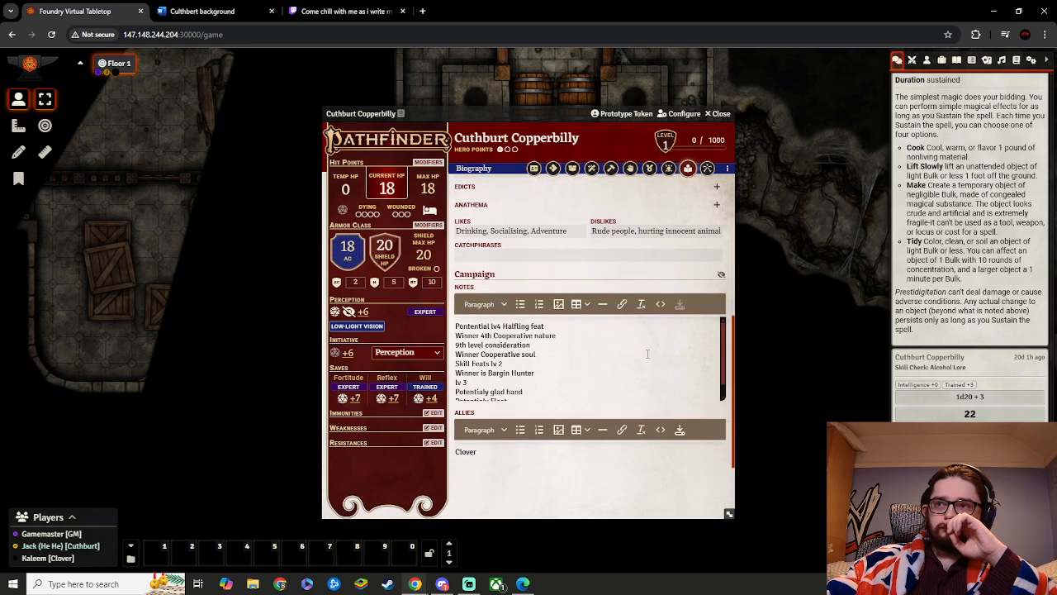
{"action": "scroll", "coordinate": [646, 355], "scroll_direction": "down", "scroll_amount": 1}
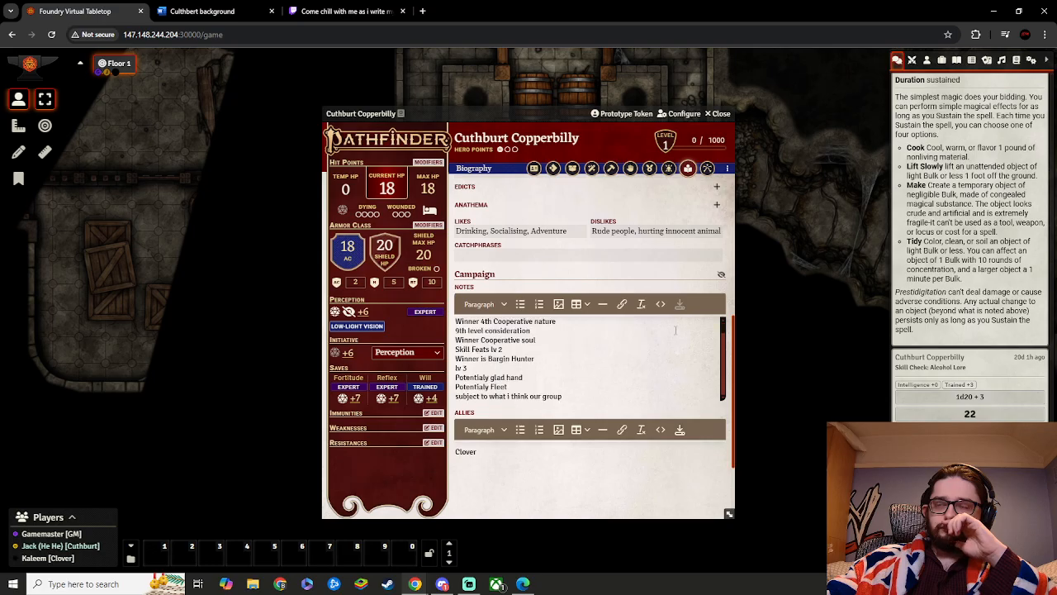
{"action": "scroll", "coordinate": [641, 447], "scroll_direction": "down", "scroll_amount": 3}
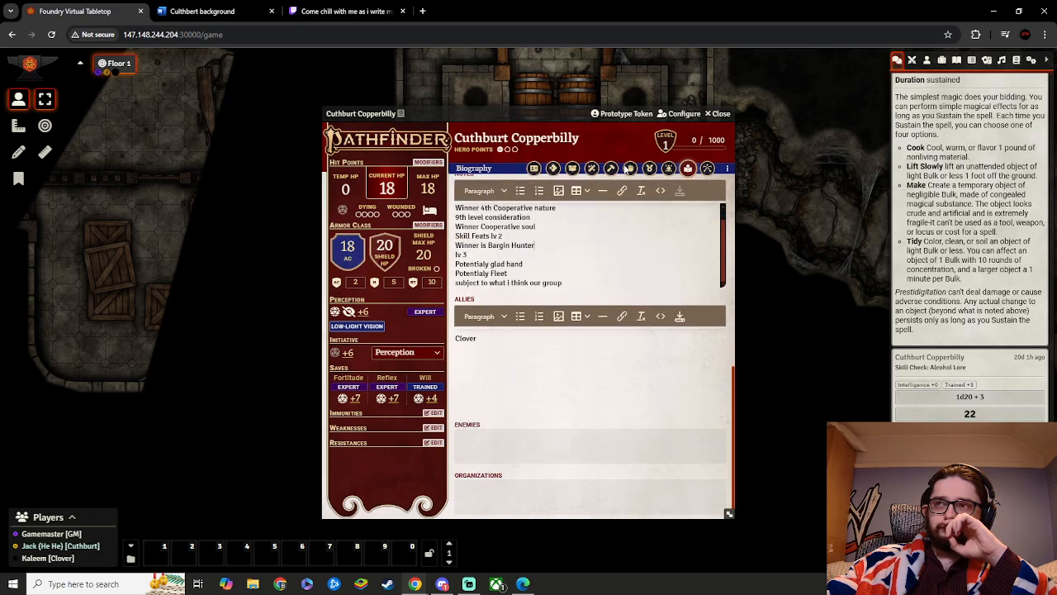
{"action": "left_click", "coordinate": [669, 169]}
{"action": "left_click", "coordinate": [688, 169]}
{"action": "scroll", "coordinate": [644, 324], "scroll_direction": "up", "scroll_amount": 5}
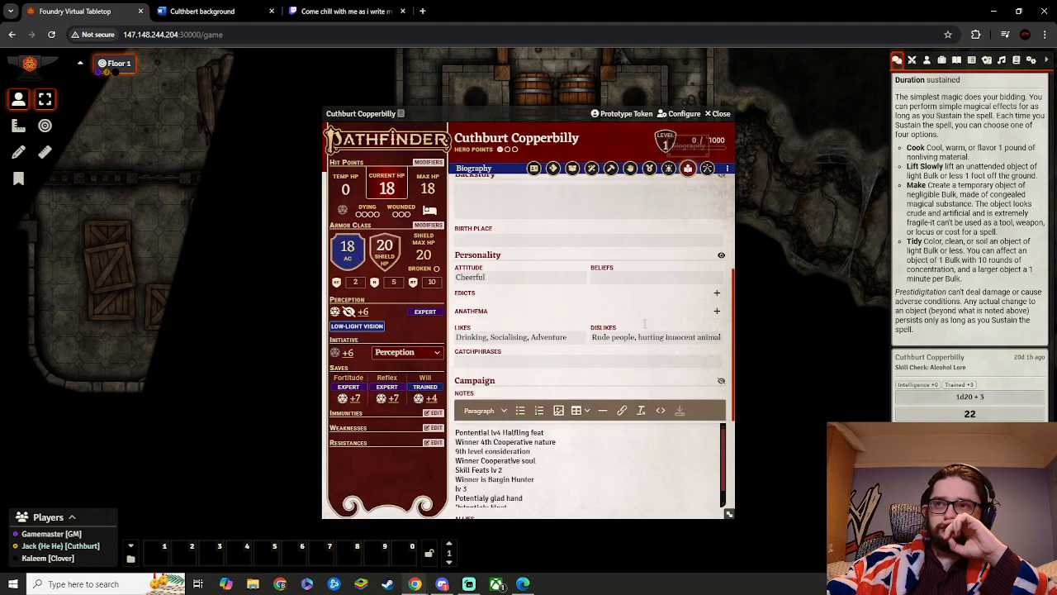
{"action": "scroll", "coordinate": [644, 324], "scroll_direction": "up", "scroll_amount": 2}
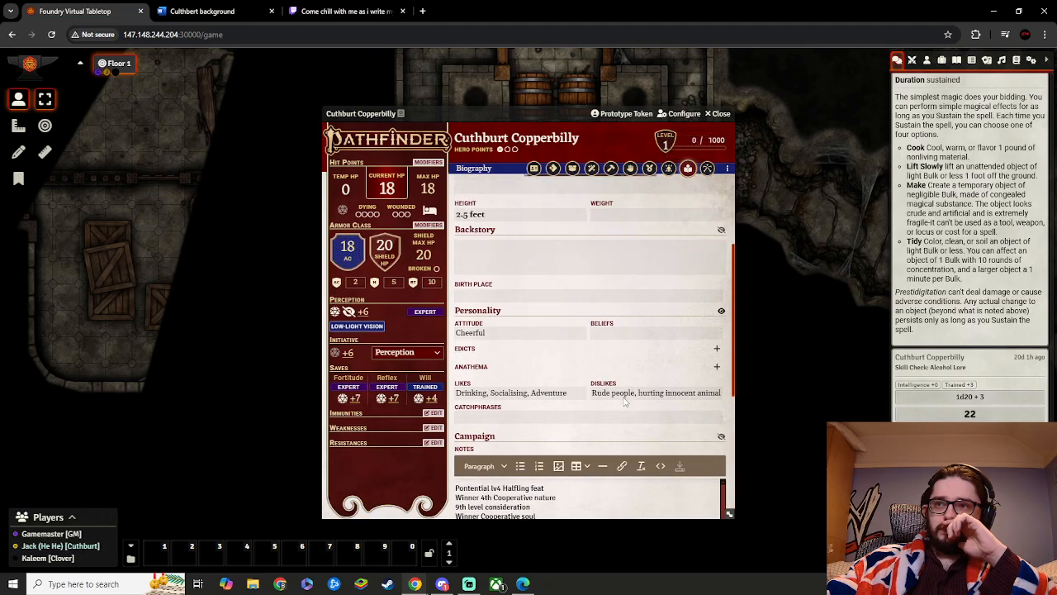
{"action": "scroll", "coordinate": [574, 257], "scroll_direction": "down", "scroll_amount": 8}
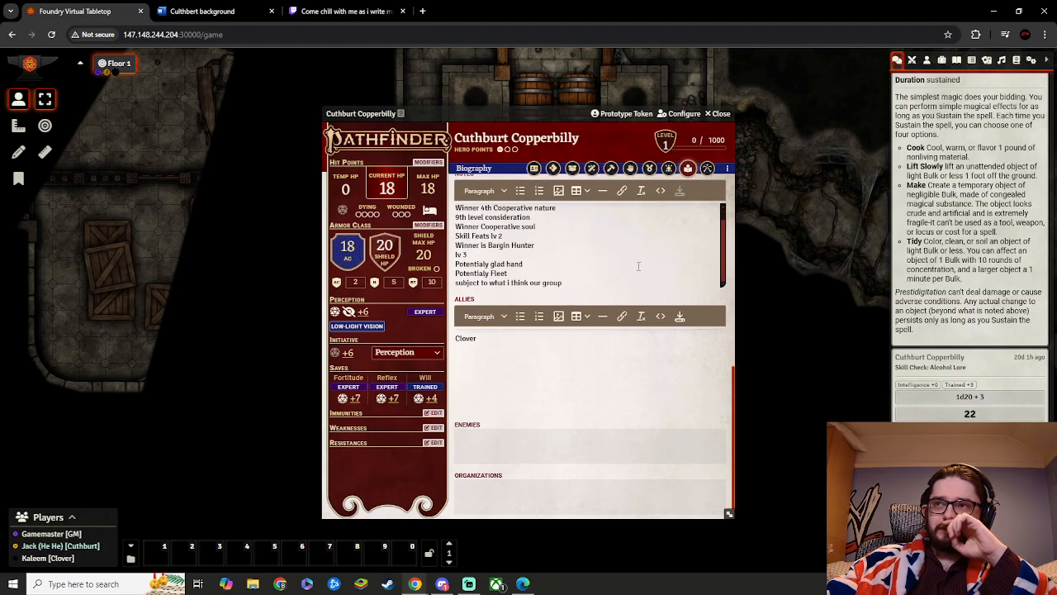
- Switch to the Word backstory, start a new paragraph at "Until one fateful night" and begin a sentence before it about his many friends at the tavern
{"action": "left_click", "coordinate": [229, 10]}
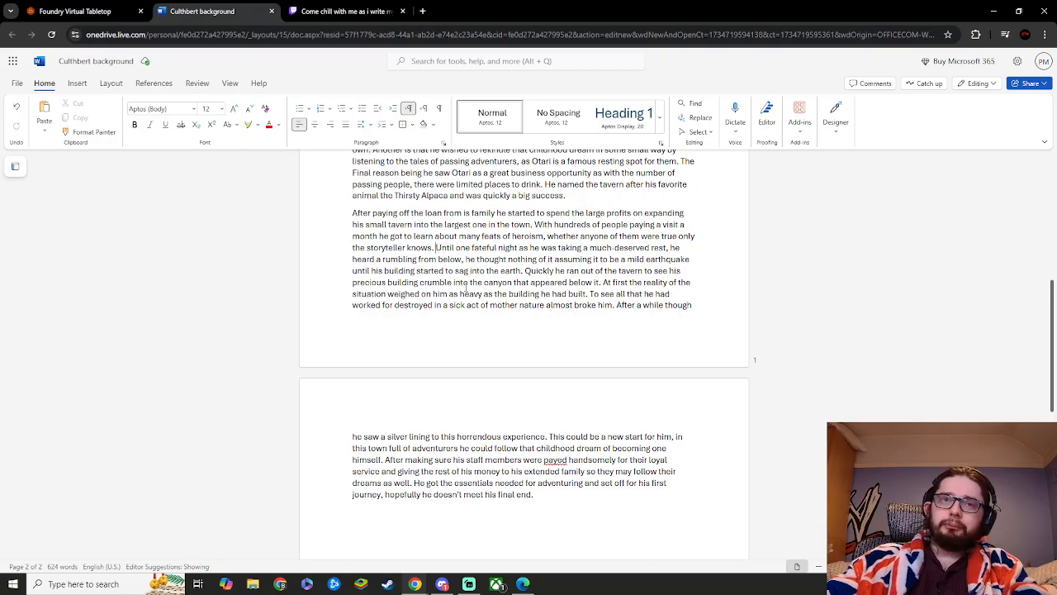
{"action": "key", "text": "Return"}
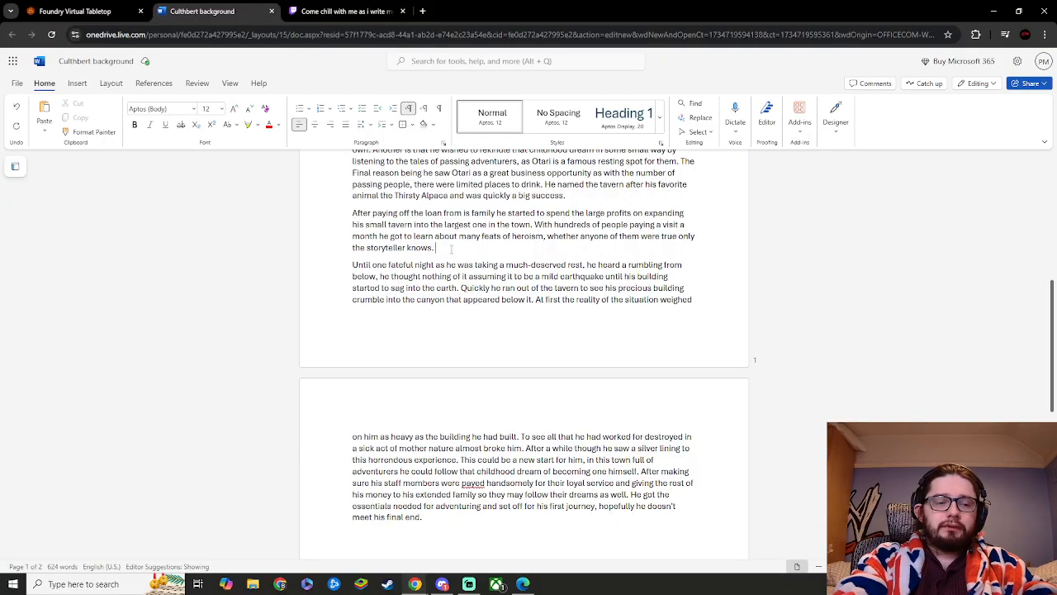
{"action": "type", "text": "Thought"}
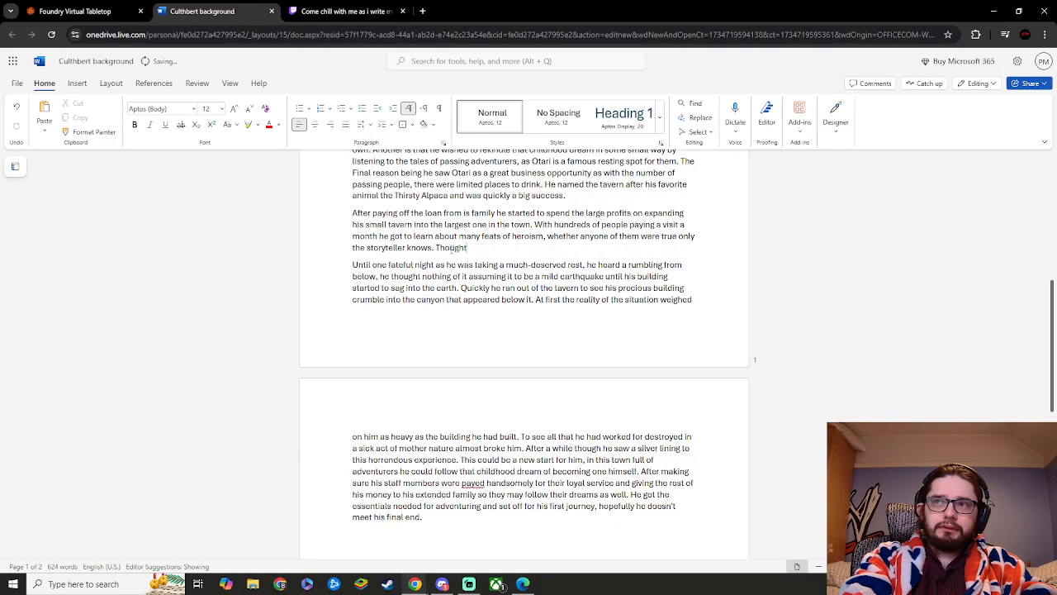
{"action": "key", "text": "BackSpace"}
{"action": "type", "text": "out"}
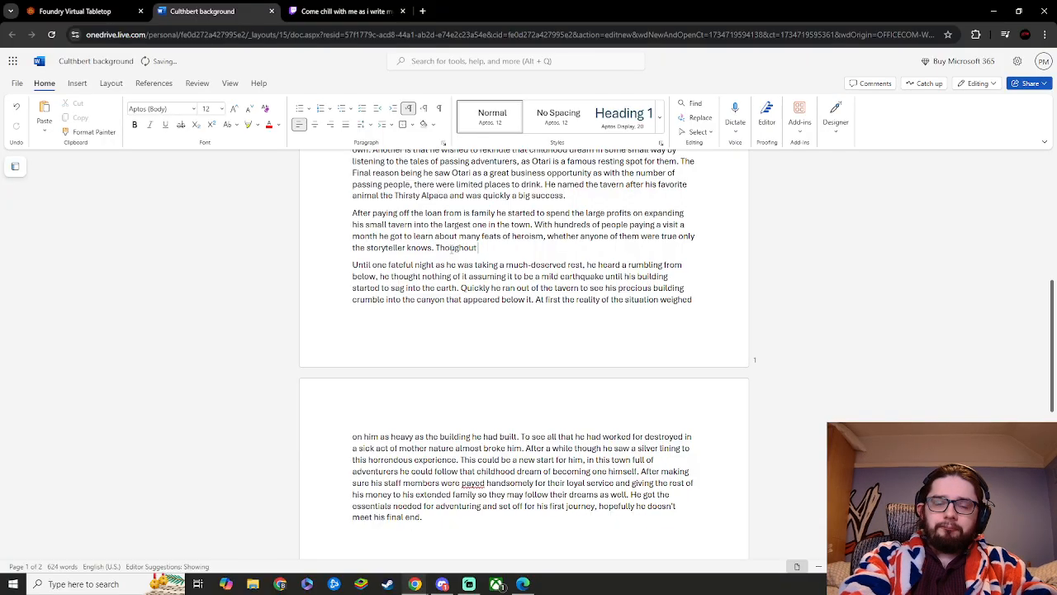
{"action": "type", "text": " his time"}
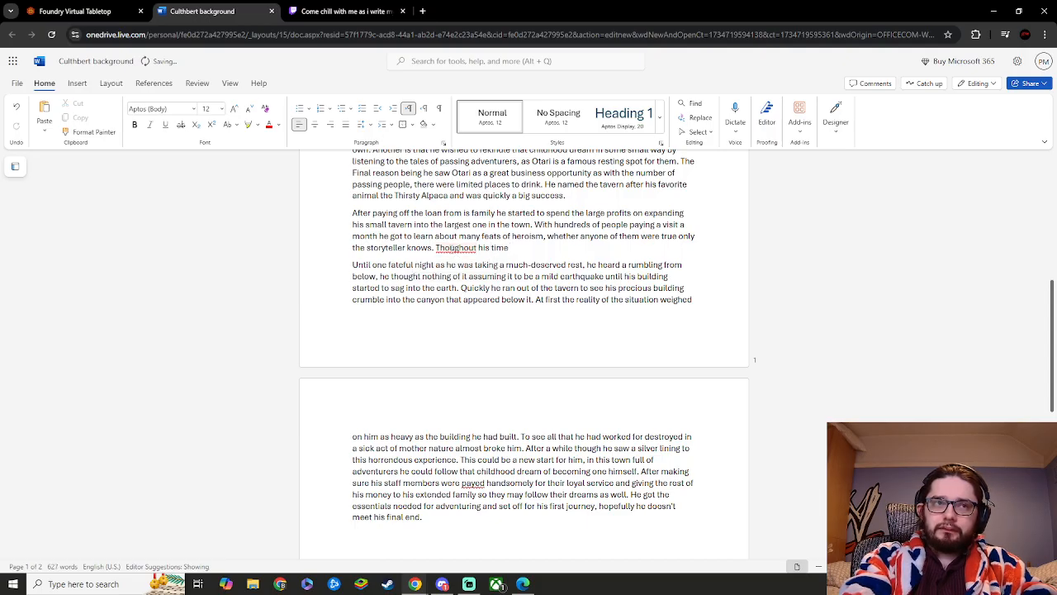
{"action": "type", "text": " at the ta"}
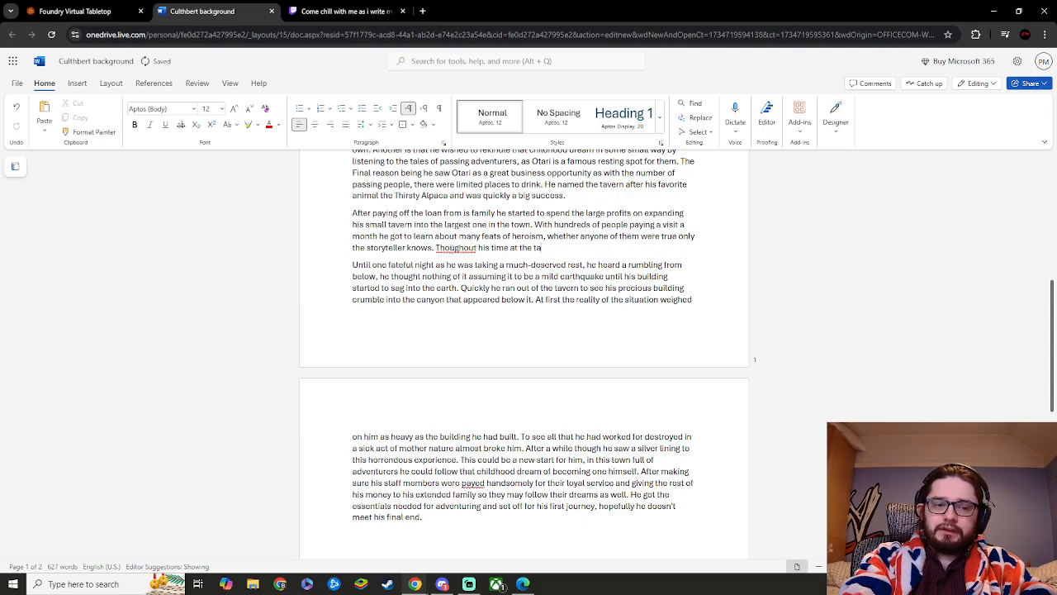
{"action": "type", "text": "vern hw ma"}
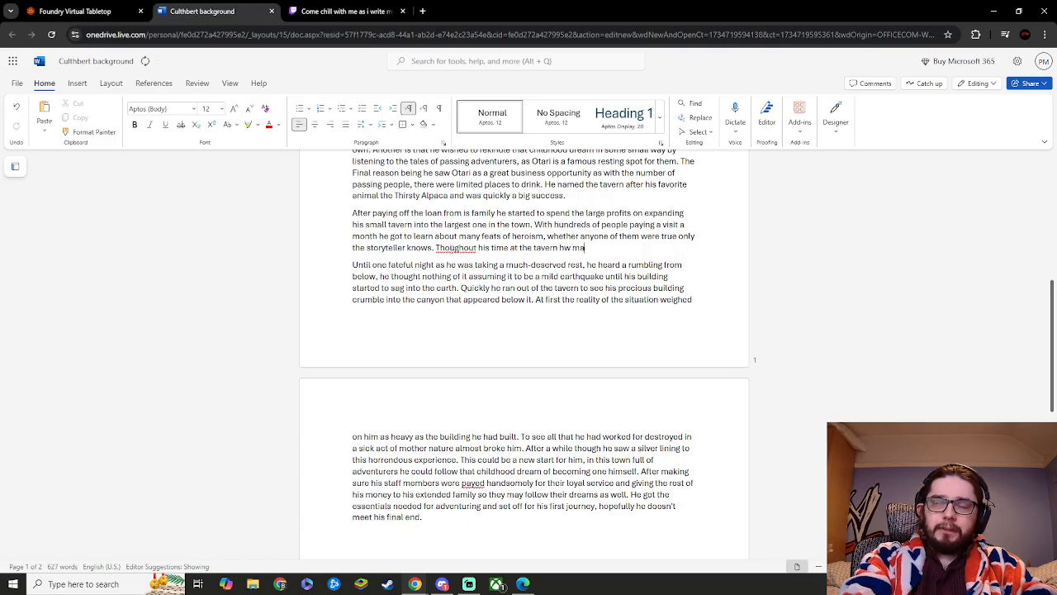
{"action": "key", "text": "BackSpace"}
{"action": "key", "text": "BackSpace"}
{"action": "key", "text": "BackSpace"}
{"action": "key", "text": "BackSpace"}
{"action": "type", "text": "e"}
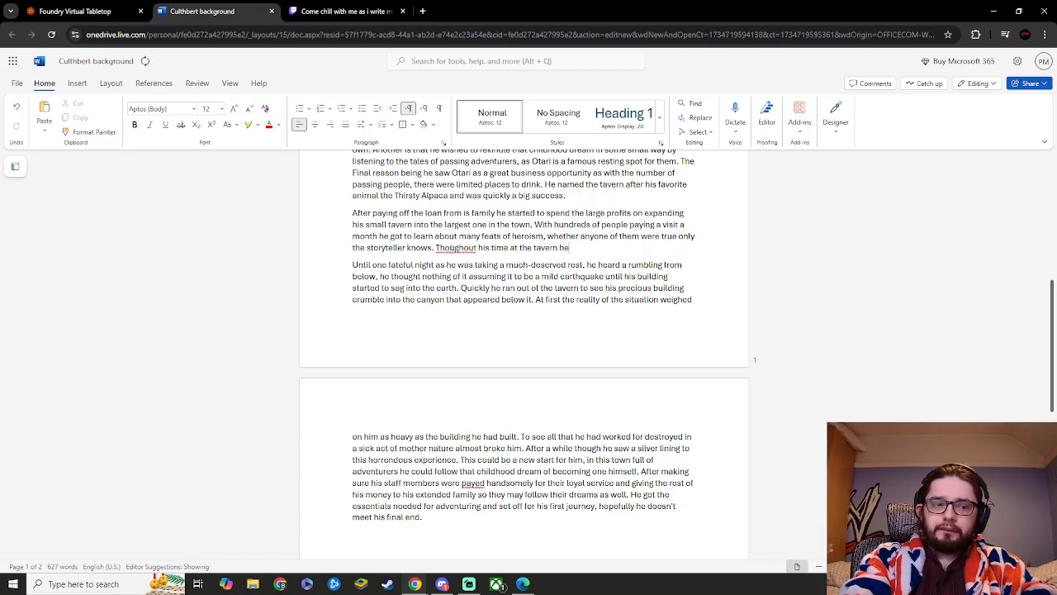
{"action": "type", "text": " man"}
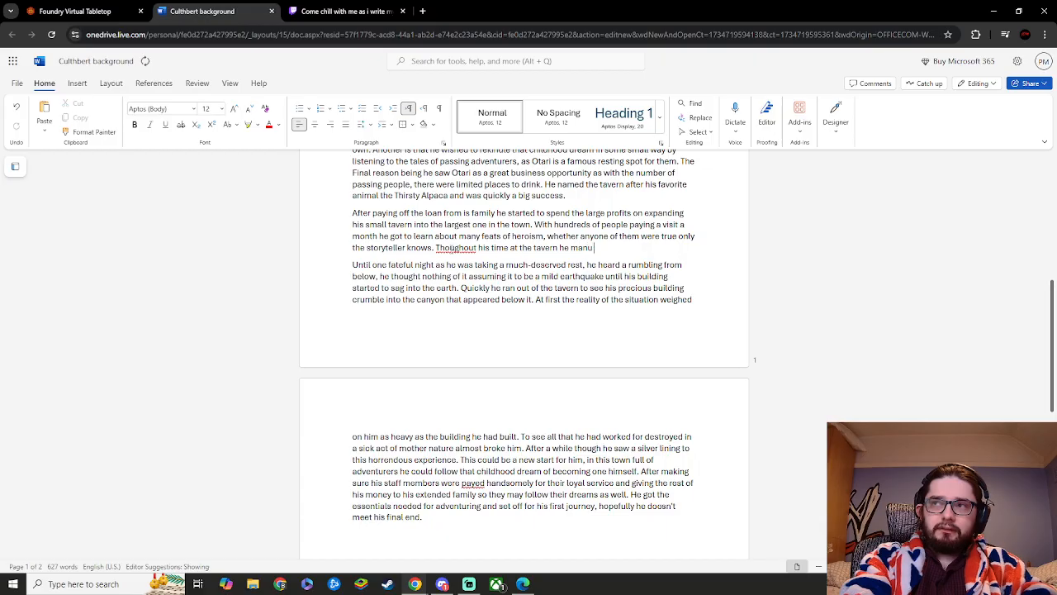
{"action": "type", "text": "y firands"}
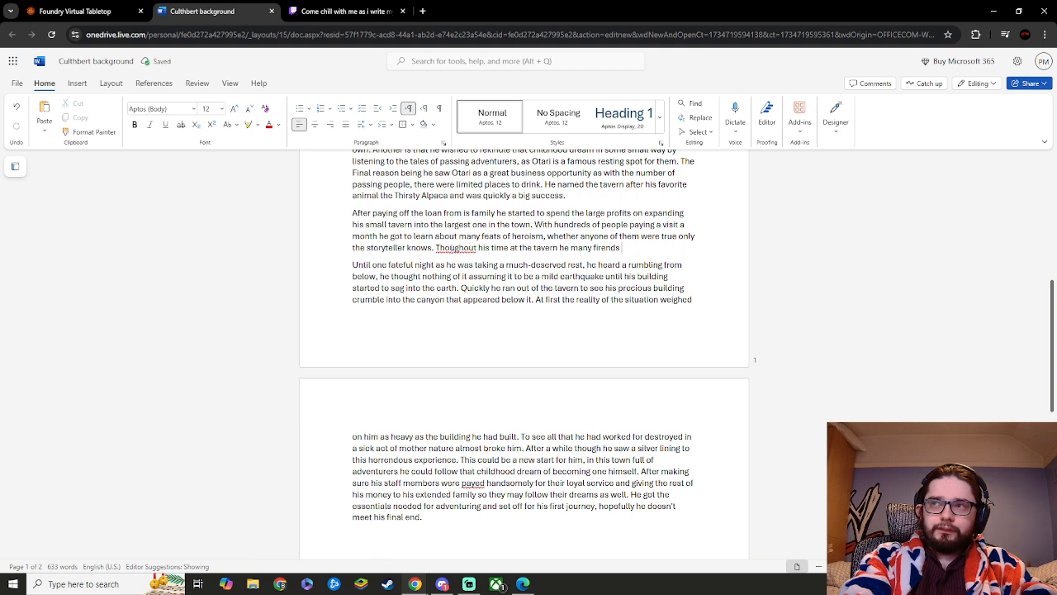
- Correct the new sentence's spelling to "Throughout" and "friends" and add the suggested comma after "tavern"
{"action": "right_click", "coordinate": [456, 248]}
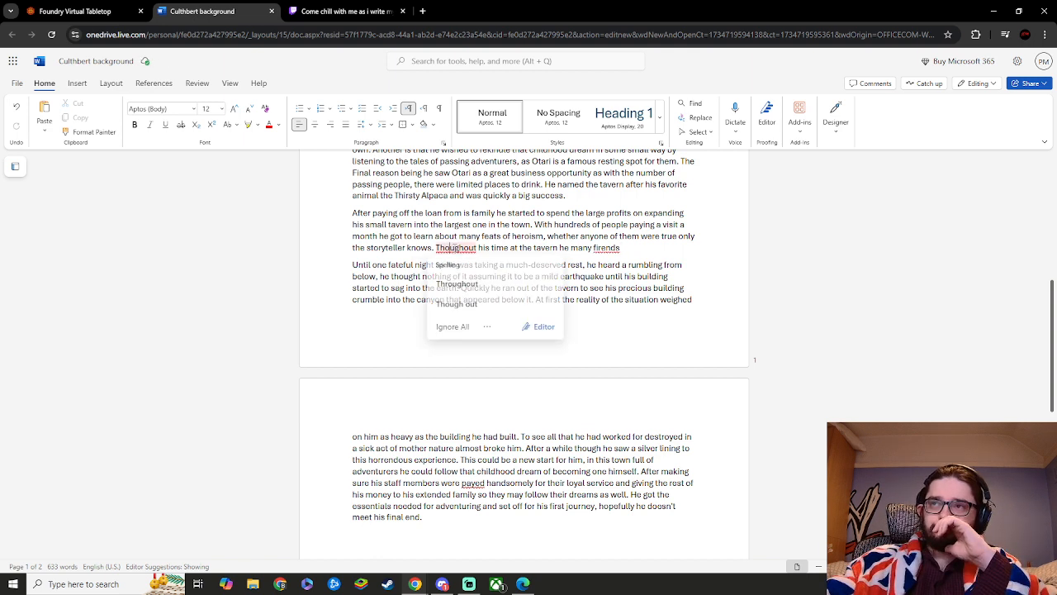
{"action": "left_click", "coordinate": [468, 287]}
{"action": "right_click", "coordinate": [608, 249]}
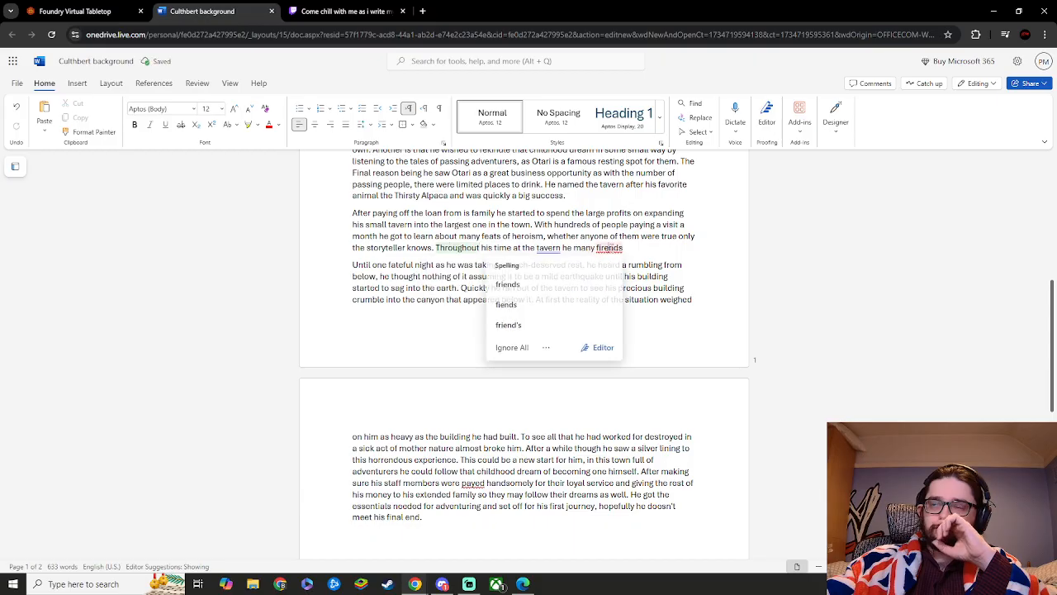
{"action": "left_click", "coordinate": [570, 285]}
{"action": "left_click", "coordinate": [548, 250]}
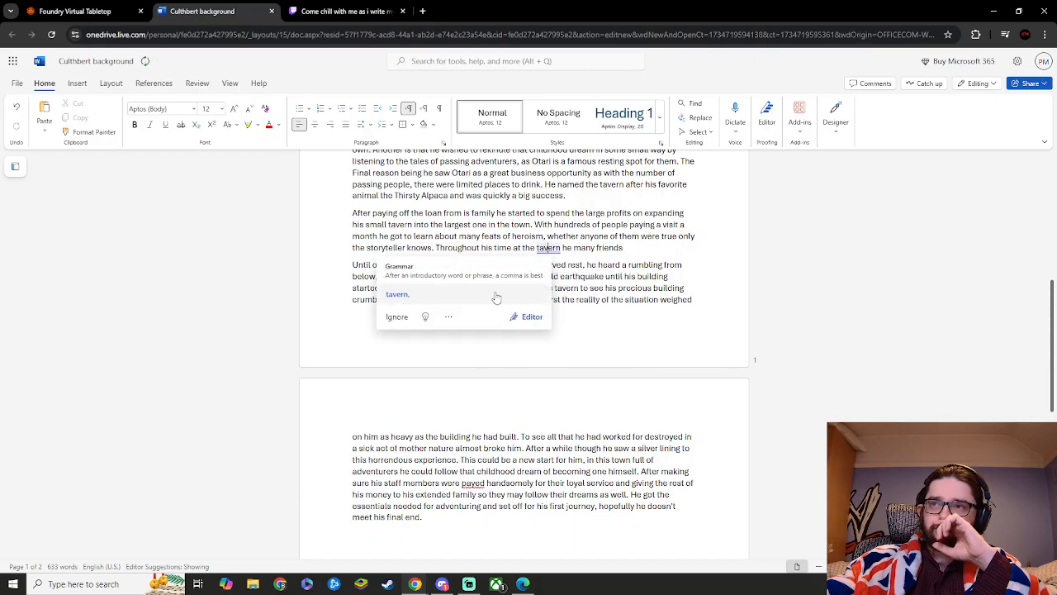
{"action": "left_click", "coordinate": [398, 294]}
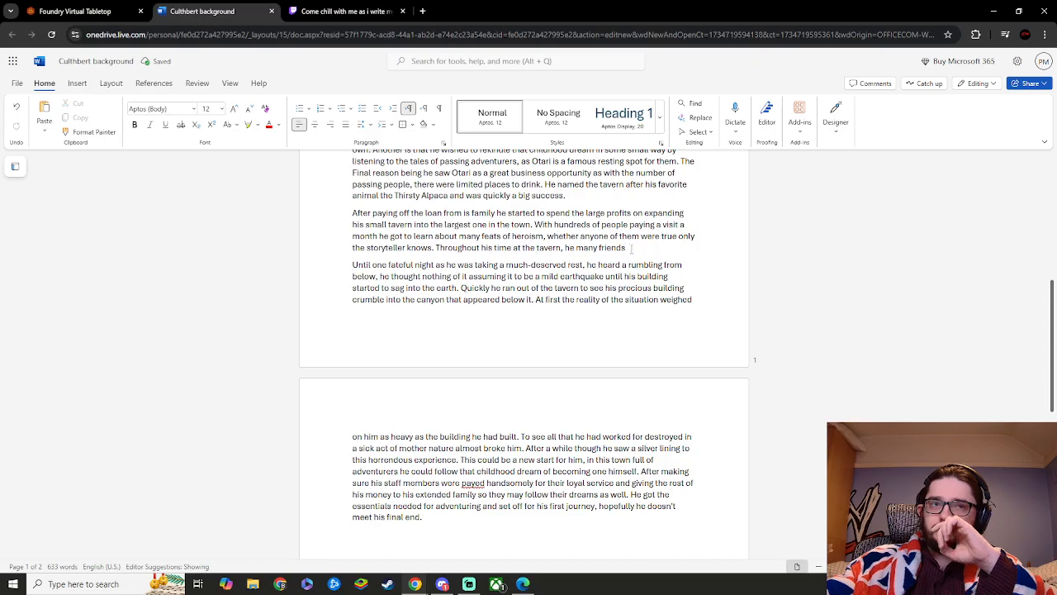
{"action": "left_click", "coordinate": [631, 248]}
{"action": "type", "text": "with"}
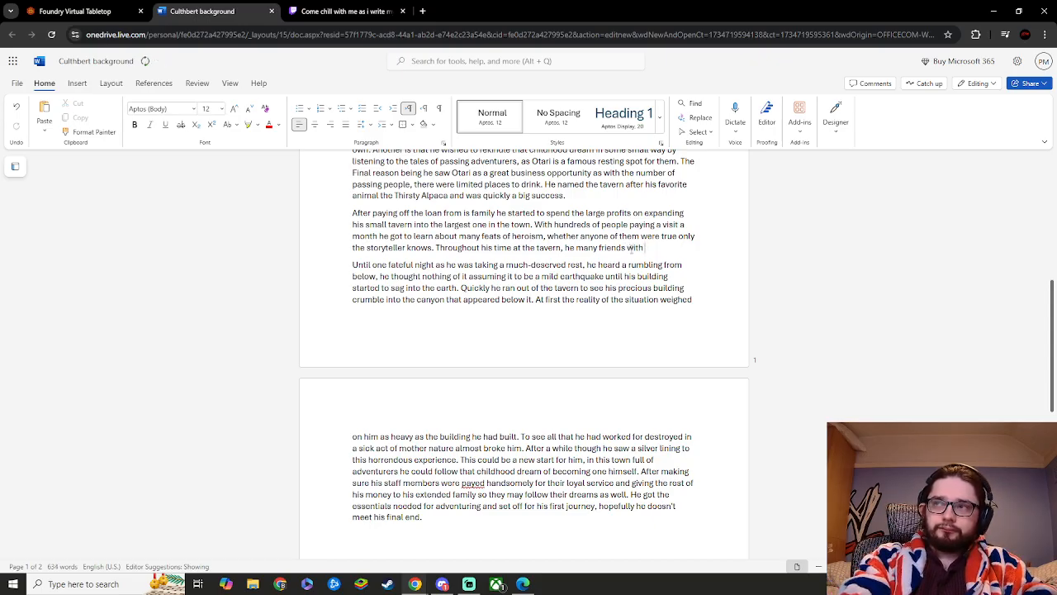
{"action": "key", "text": "BackSpace"}
{"action": "key", "text": "BackSpace"}
{"action": "key", "text": "BackSpace"}
{"action": "key", "text": "BackSpace"}
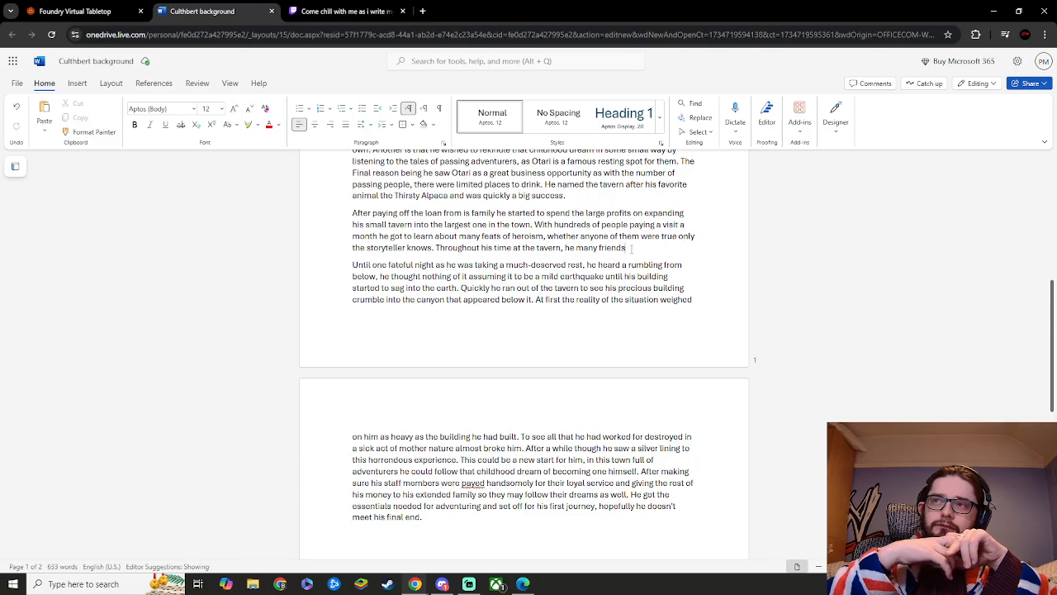
- Delete the unfinished "Throughout his time at the tavern" sentence and rejoin "Until one fateful night" to the paragraph before it
{"action": "left_click_drag", "start_coordinate": [631, 250], "coordinate": [438, 252]}
{"action": "key", "text": "BackSpace"}
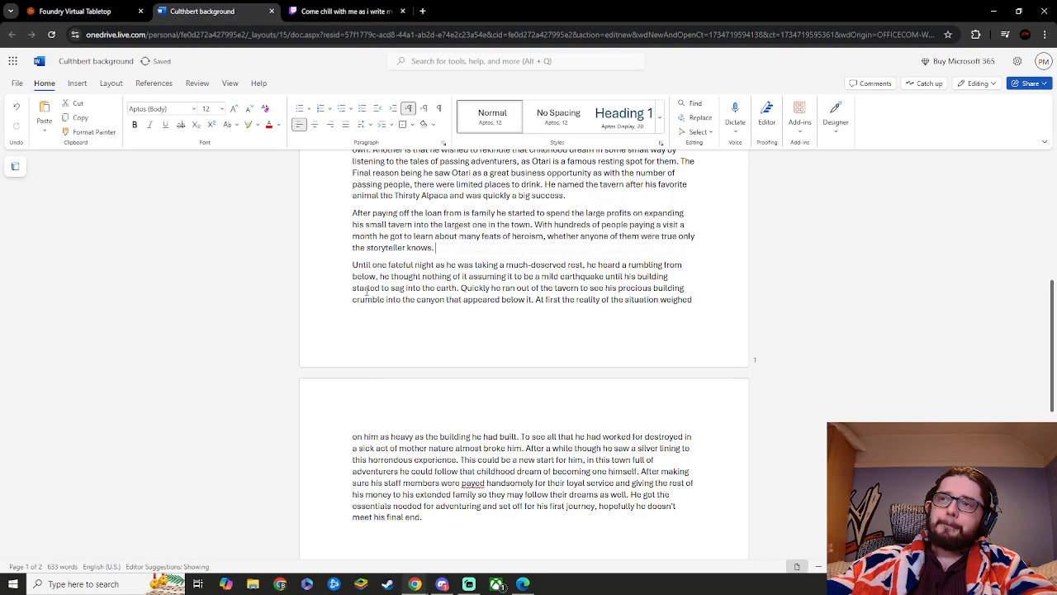
{"action": "key", "text": "Delete"}
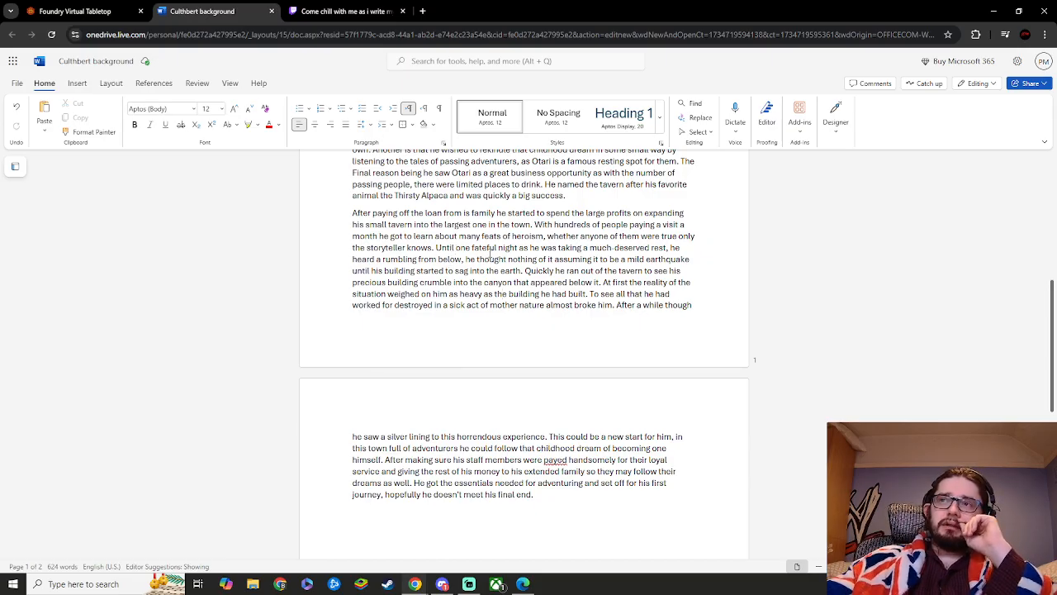
{"action": "scroll", "coordinate": [550, 318], "scroll_direction": "down", "scroll_amount": 3}
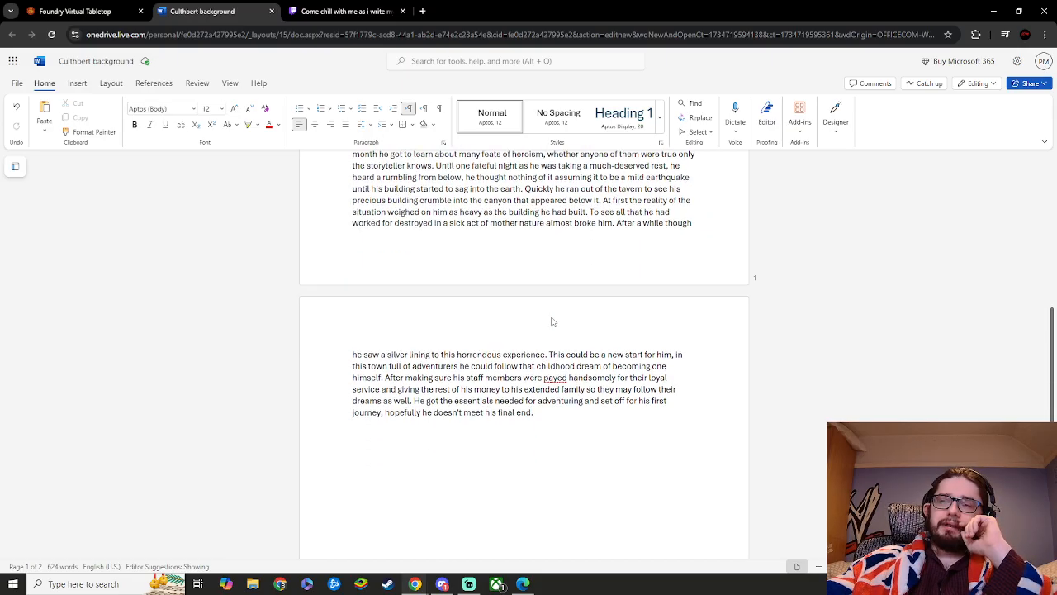
{"action": "scroll", "coordinate": [564, 395], "scroll_direction": "up", "scroll_amount": 8}
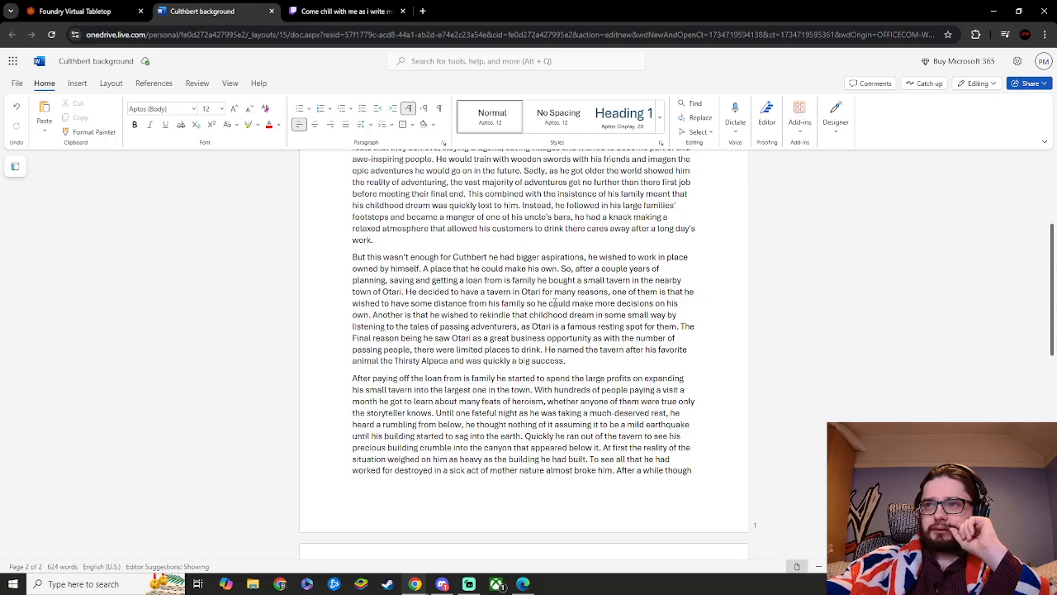
- Start a new paragraph at "Until one fateful night", right after "only the storyteller knows."
{"action": "scroll", "coordinate": [679, 389], "scroll_direction": "down", "scroll_amount": 1}
{"action": "scroll", "coordinate": [545, 372], "scroll_direction": "down", "scroll_amount": 1}
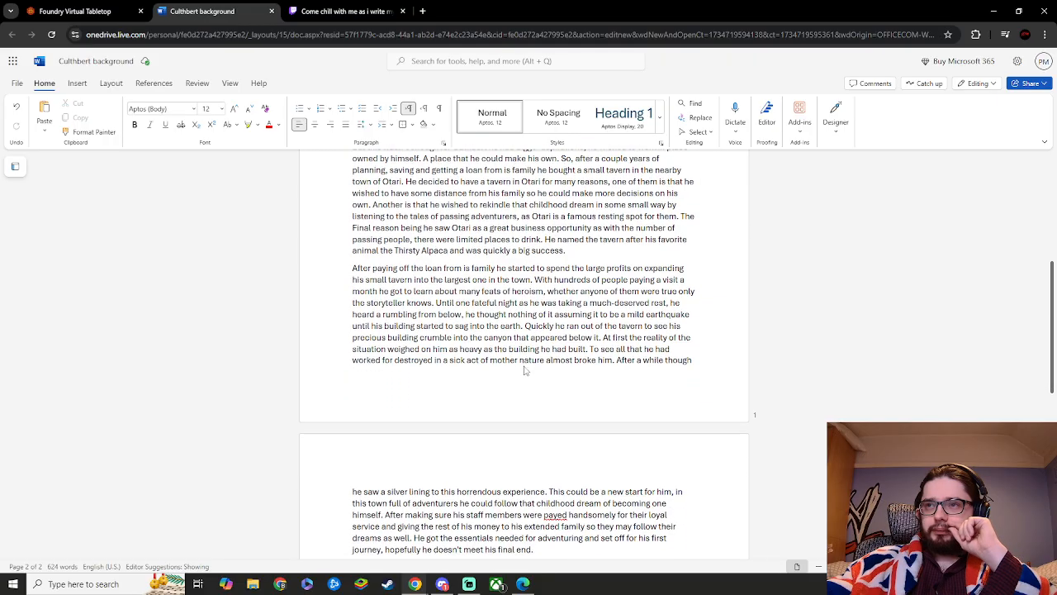
{"action": "left_click", "coordinate": [436, 302]}
{"action": "key", "text": "Return"}
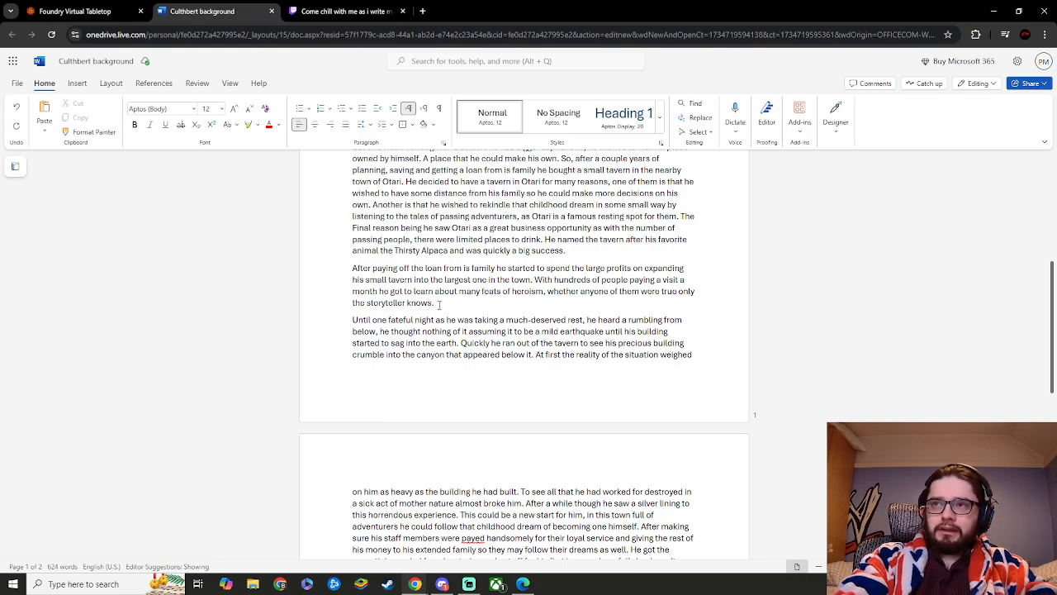
- Add a sentence after "the storyteller knows." saying that as his success grew he became friends with many of the locals
{"action": "type", "text": "As"}
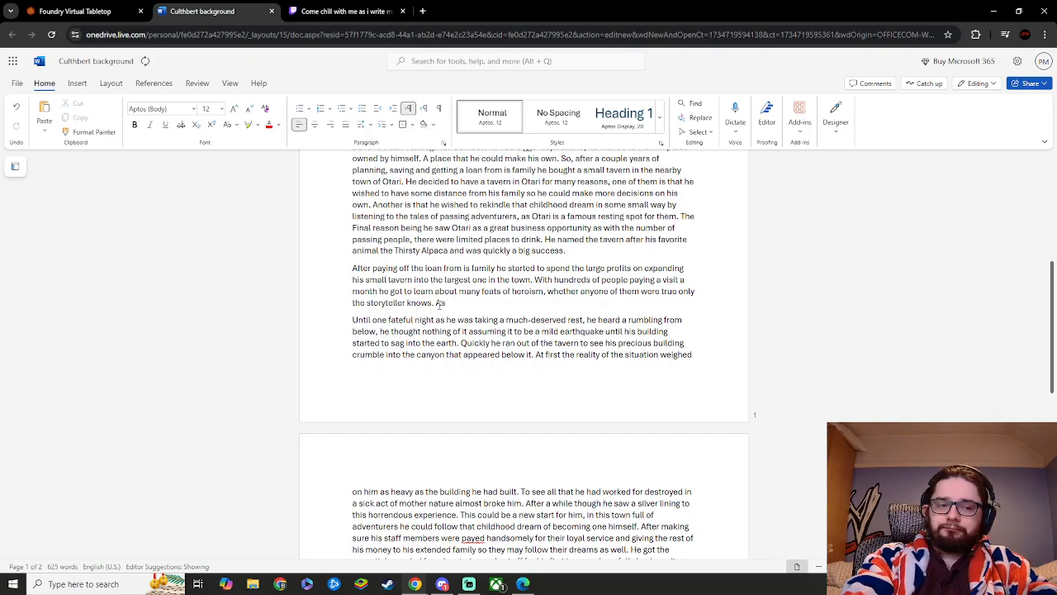
{"action": "type", "text": " his su"}
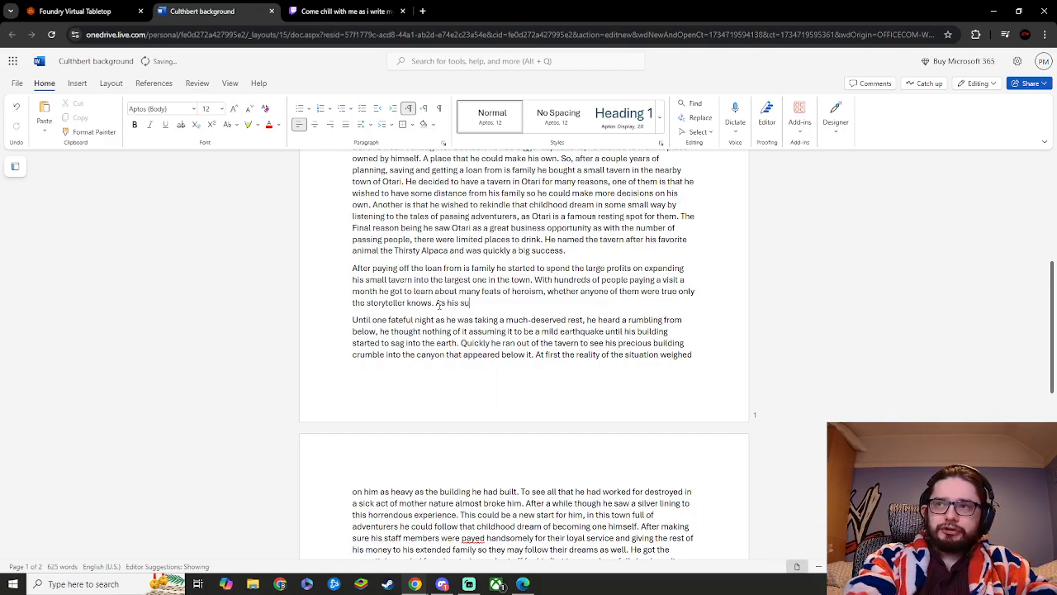
{"action": "type", "text": "ccess g"}
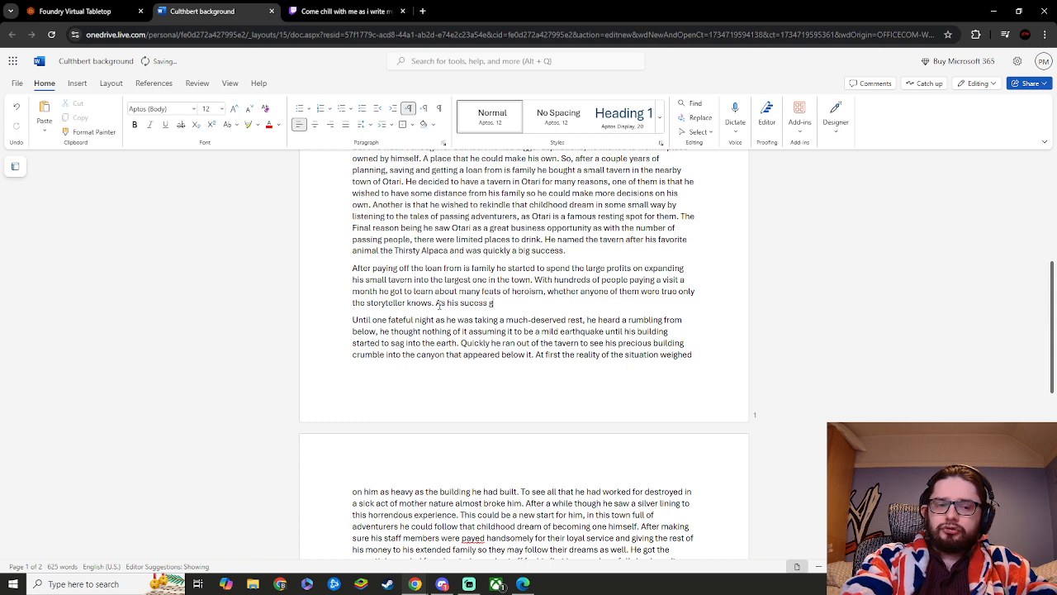
{"action": "type", "text": "rew he"}
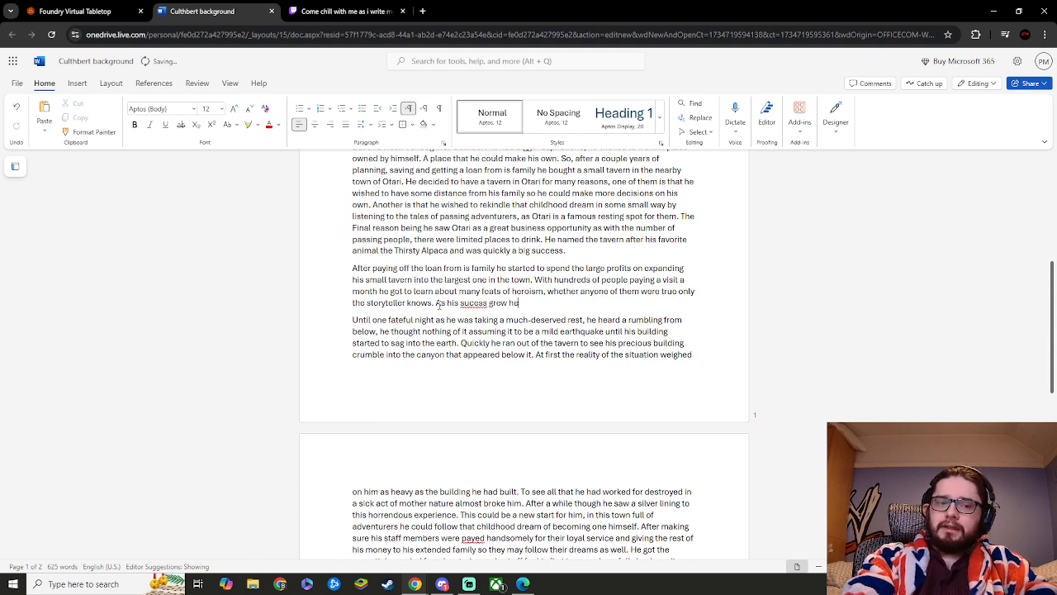
{"action": "type", "text": " becom"}
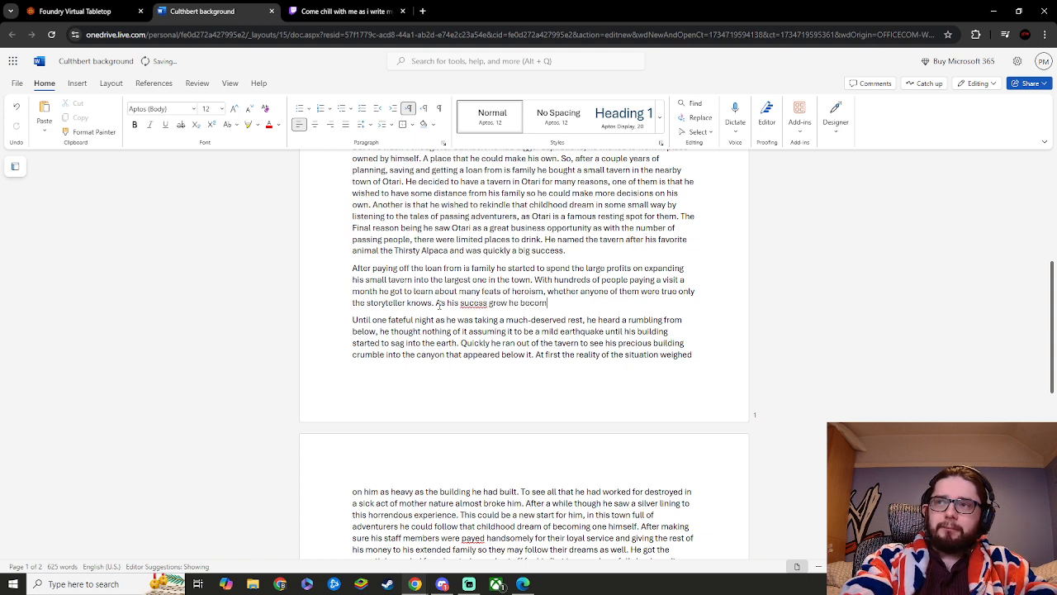
{"action": "key", "text": "BackSpace"}
{"action": "key", "text": "BackSpace"}
{"action": "type", "text": "ame"}
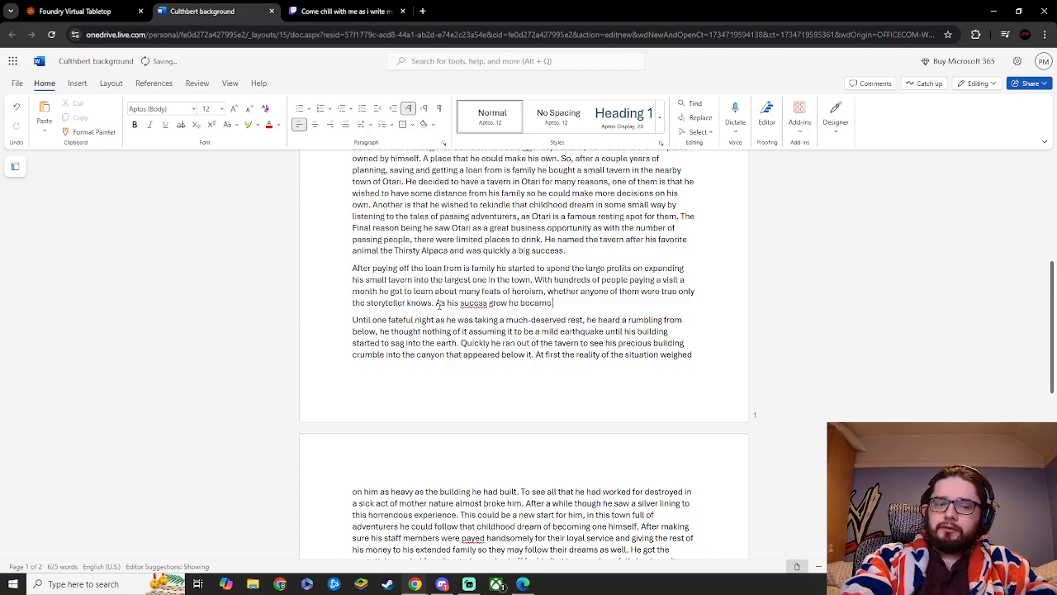
{"action": "type", "text": " fir"}
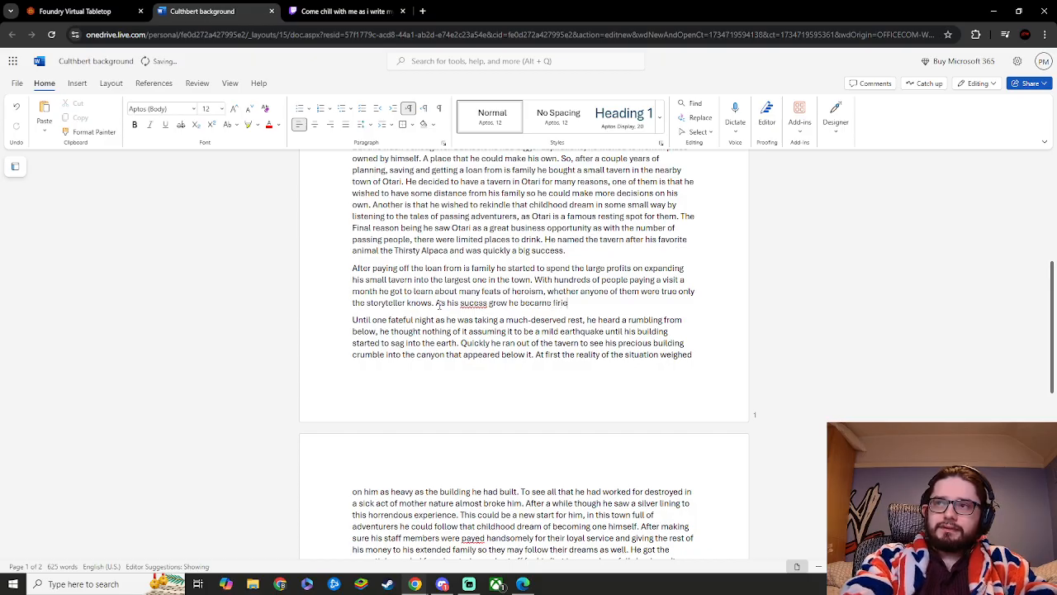
{"action": "type", "text": "ends"}
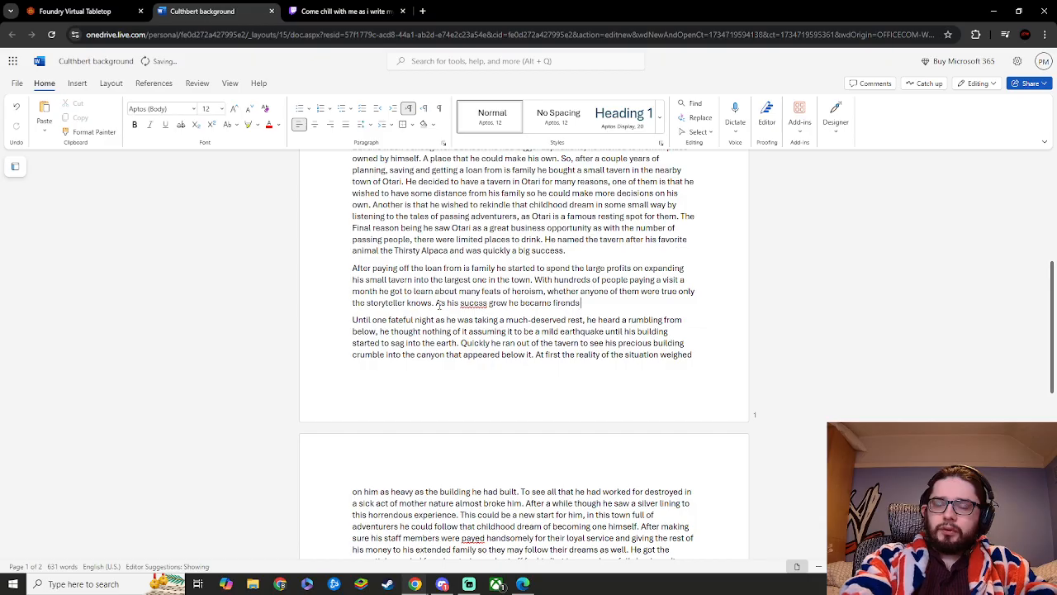
{"action": "type", "text": " with nmany o"}
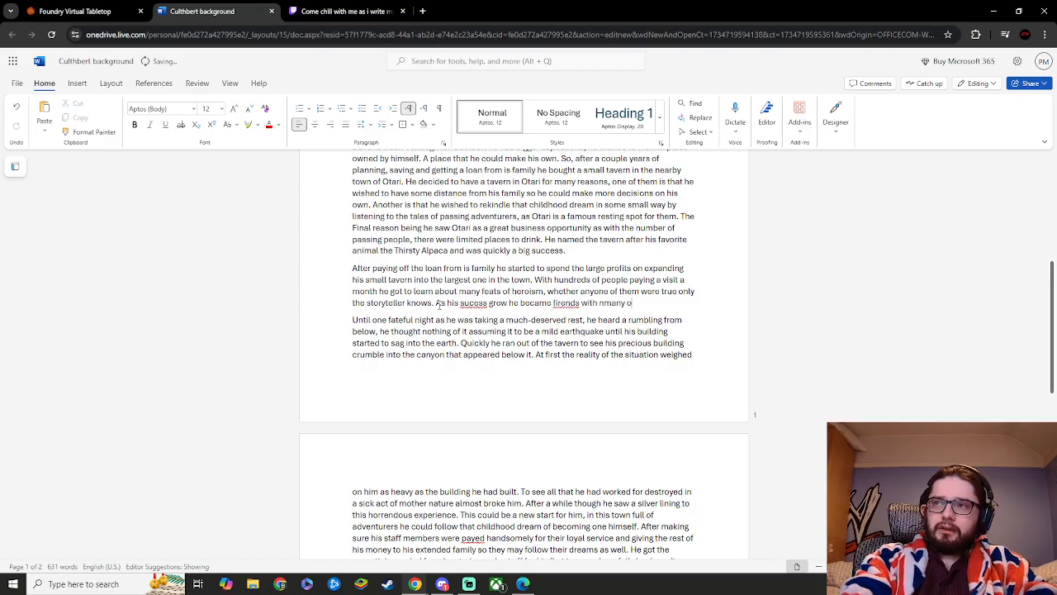
{"action": "type", "text": "f the local"}
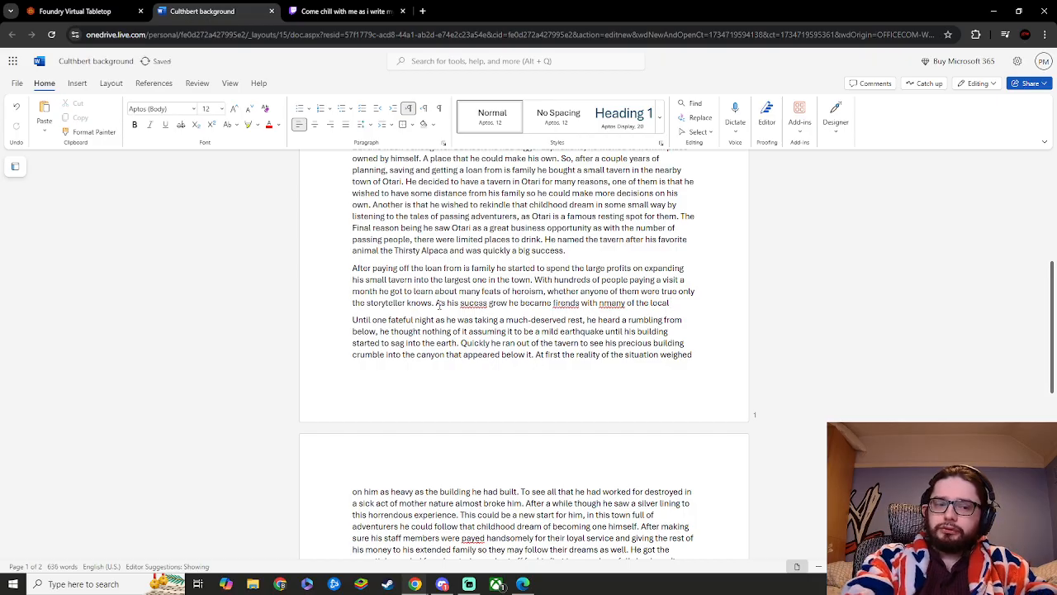
{"action": "type", "text": "s"}
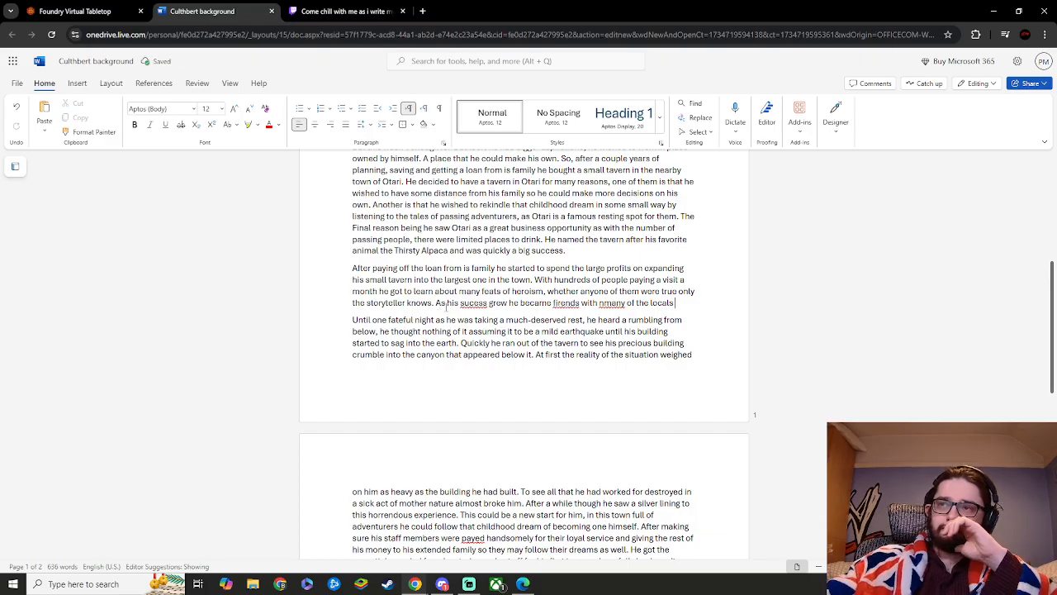
- Correct the new sentence's spelling to "success", "friends" and "many", and continue it with "such as the"
{"action": "left_click", "coordinate": [472, 303]}
{"action": "left_click", "coordinate": [467, 338]}
{"action": "left_click", "coordinate": [570, 303]}
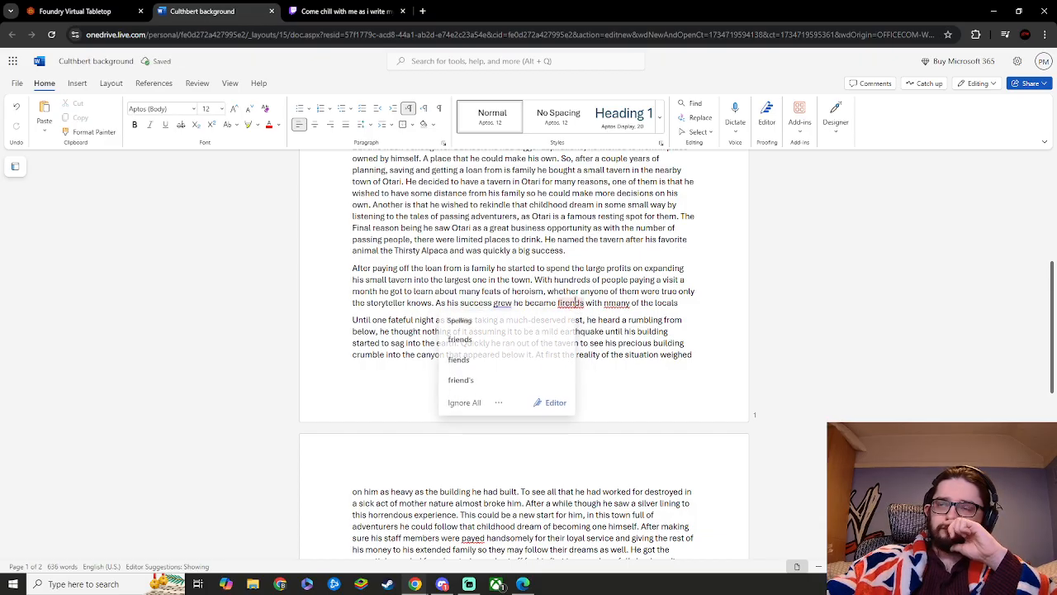
{"action": "left_click", "coordinate": [519, 342]}
{"action": "left_click", "coordinate": [617, 303]}
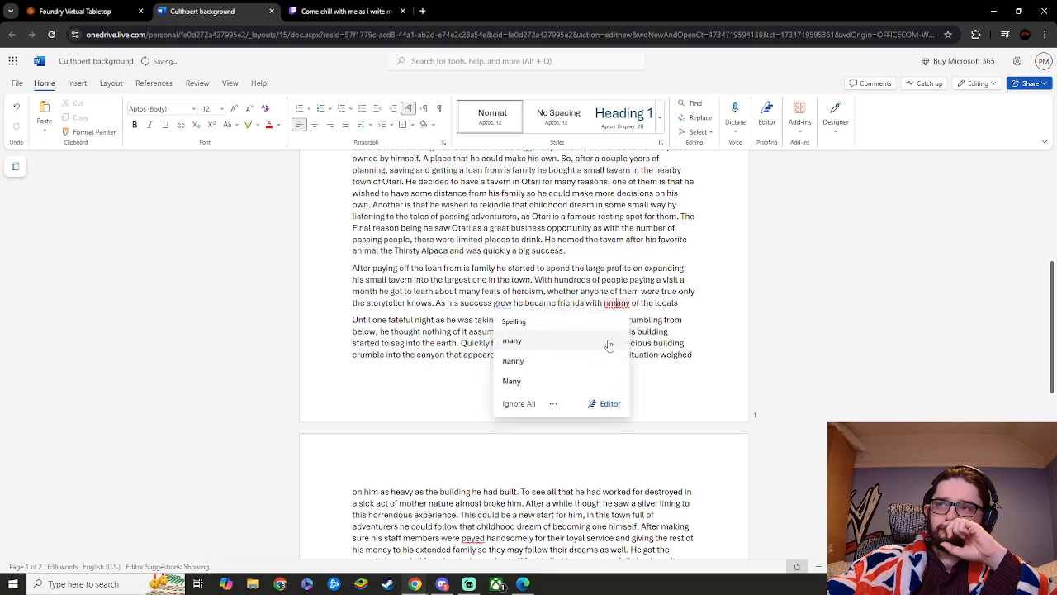
{"action": "left_click", "coordinate": [564, 341]}
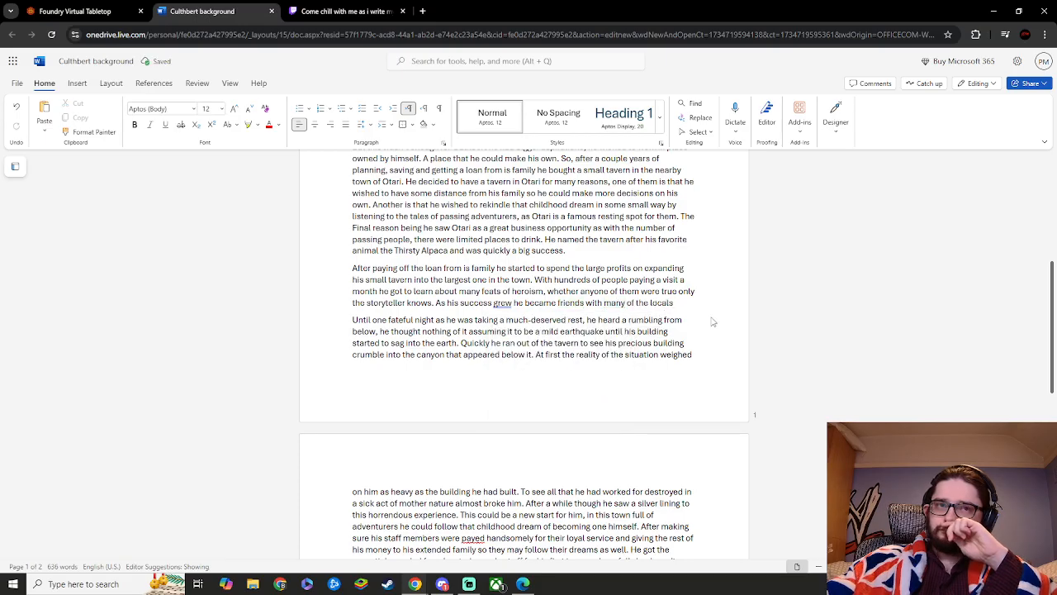
{"action": "type", "text": "such as"}
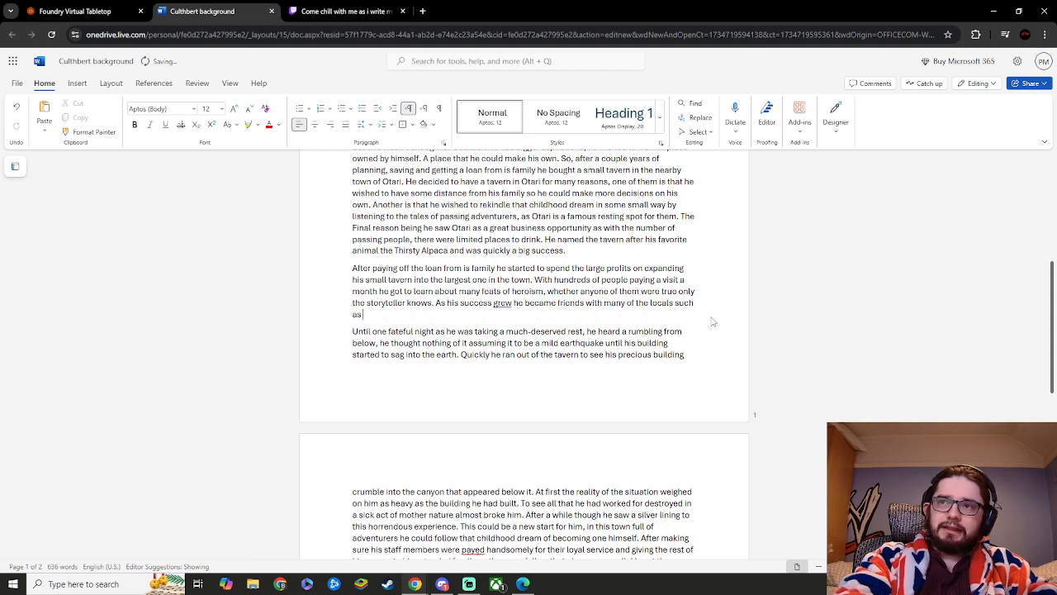
{"action": "type", "text": " the"}
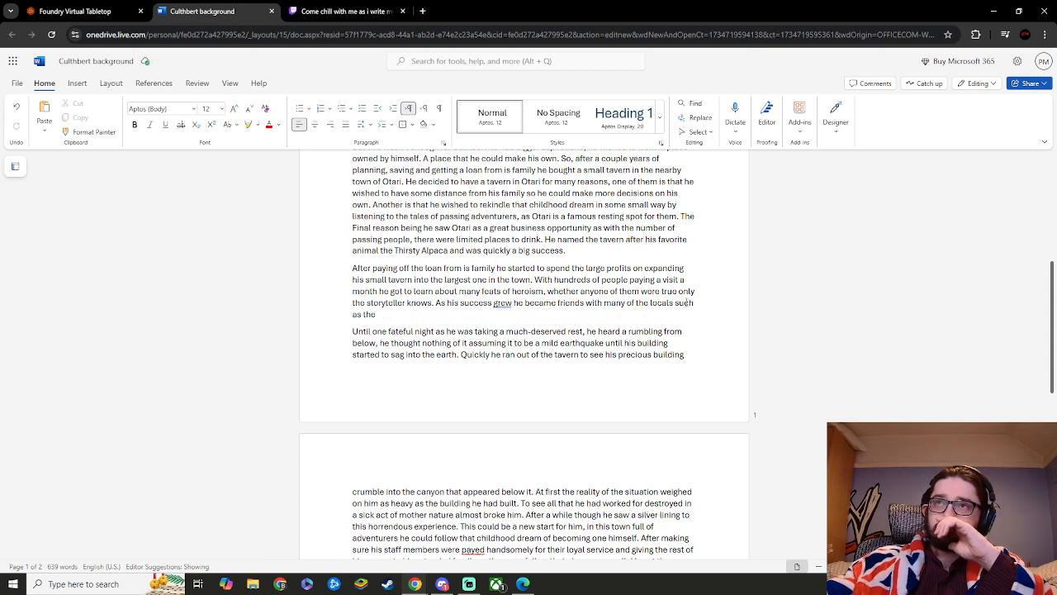
- Switch to the Abomination Vaults Player's Guide PDF in Edge and copy the mayor's name, Oseph Menhemes, from the "Who's Who in Otari" section
{"action": "left_click", "coordinate": [523, 585]}
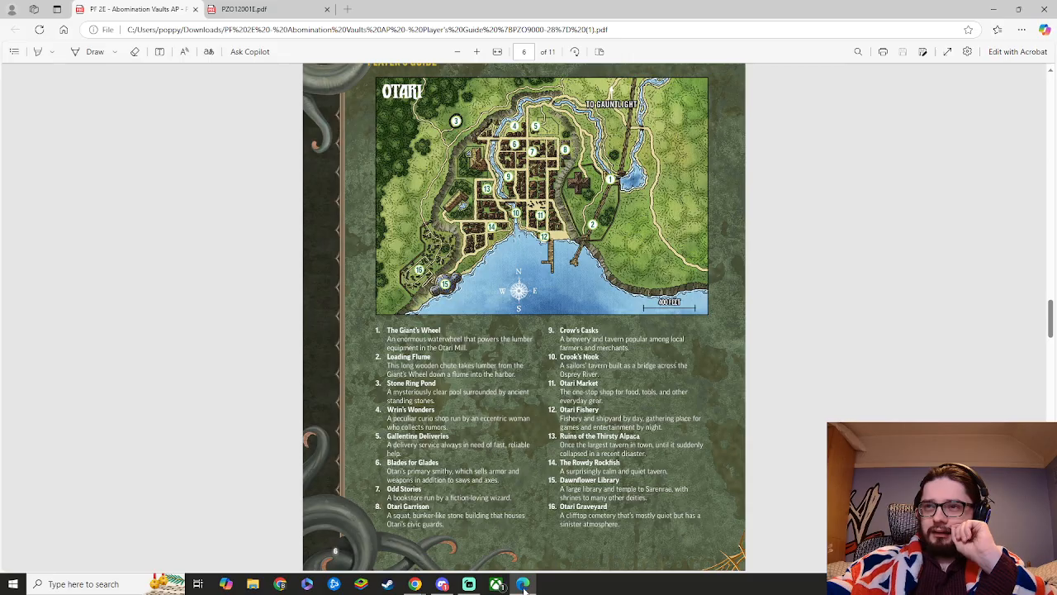
{"action": "scroll", "coordinate": [592, 442], "scroll_direction": "up", "scroll_amount": 10}
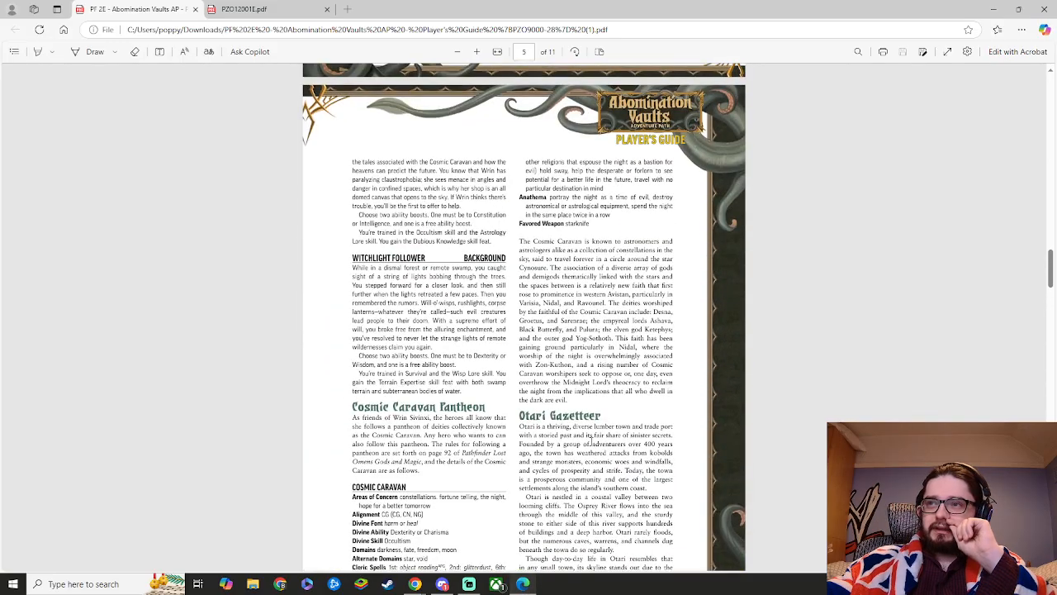
{"action": "scroll", "coordinate": [591, 442], "scroll_direction": "down", "scroll_amount": 1}
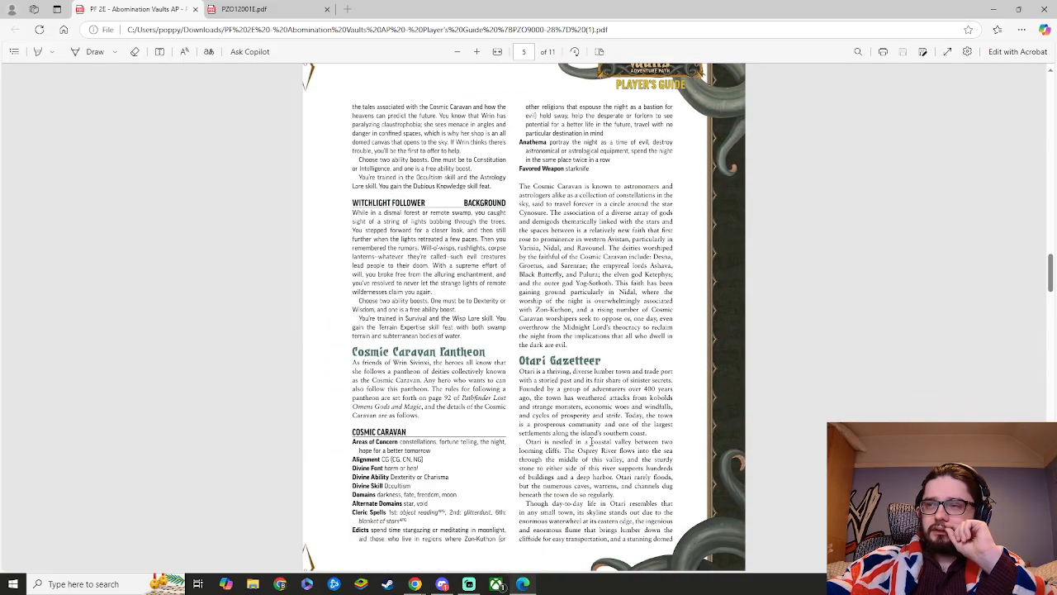
{"action": "scroll", "coordinate": [591, 442], "scroll_direction": "down", "scroll_amount": 1}
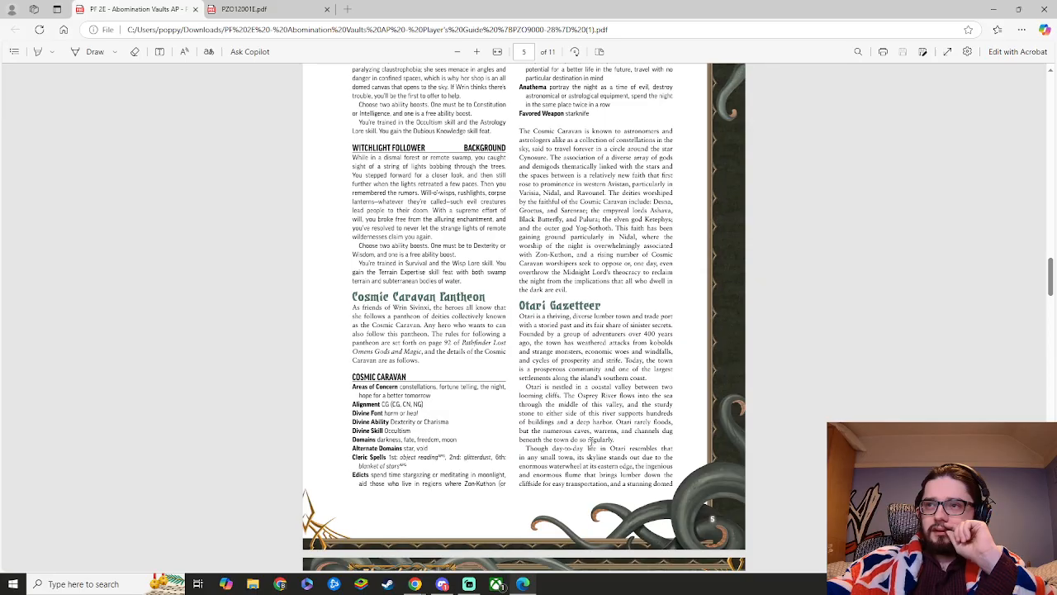
{"action": "scroll", "coordinate": [591, 442], "scroll_direction": "down", "scroll_amount": 15}
{"action": "scroll", "coordinate": [592, 440], "scroll_direction": "down", "scroll_amount": 2}
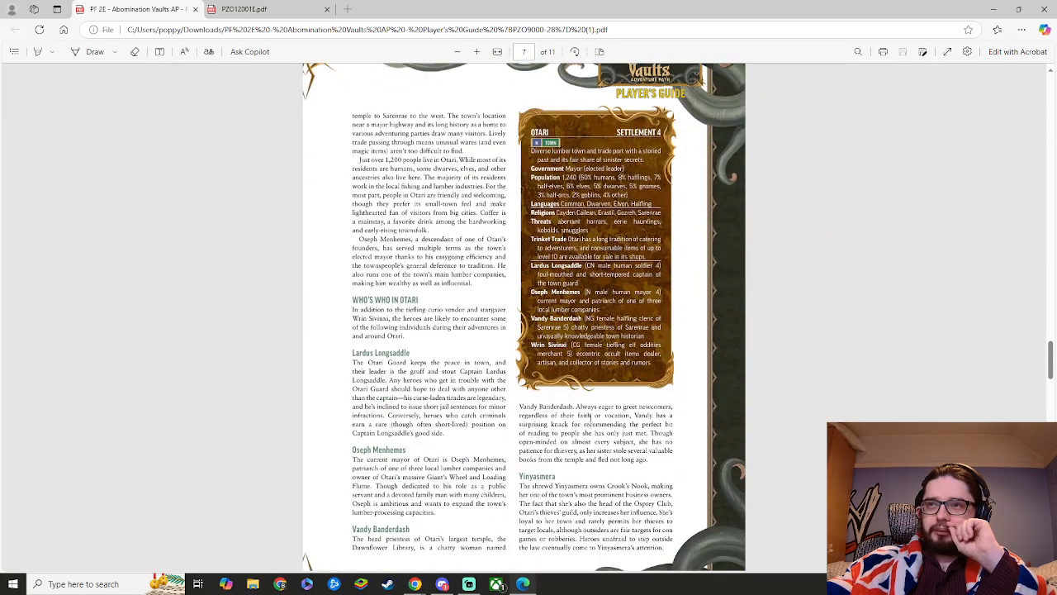
{"action": "scroll", "coordinate": [589, 418], "scroll_direction": "down", "scroll_amount": 1}
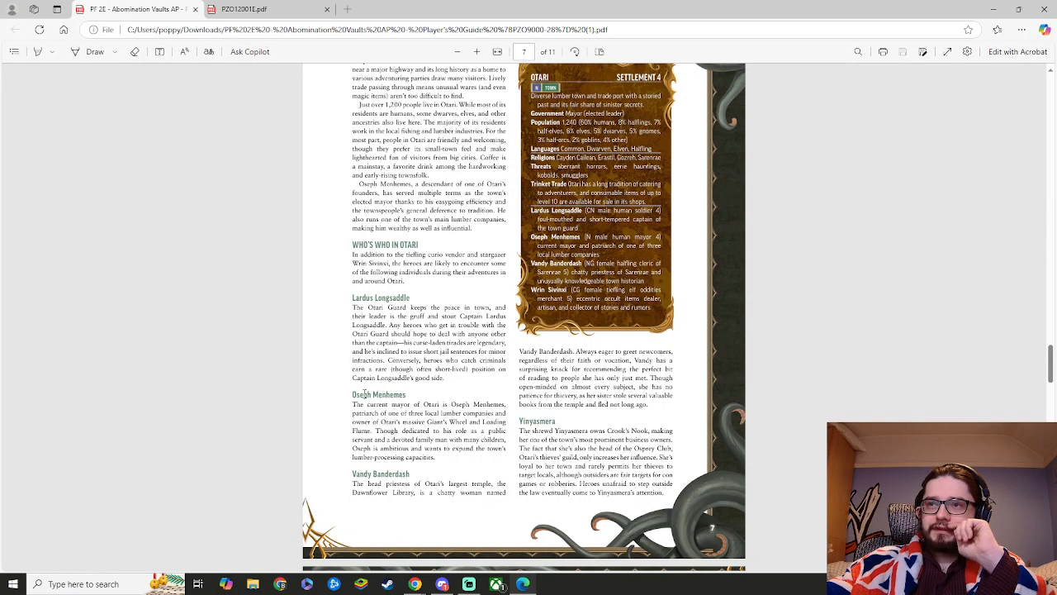
{"action": "left_click_drag", "start_coordinate": [352, 393], "coordinate": [406, 395]}
{"action": "key", "text": "ctrl+c"}
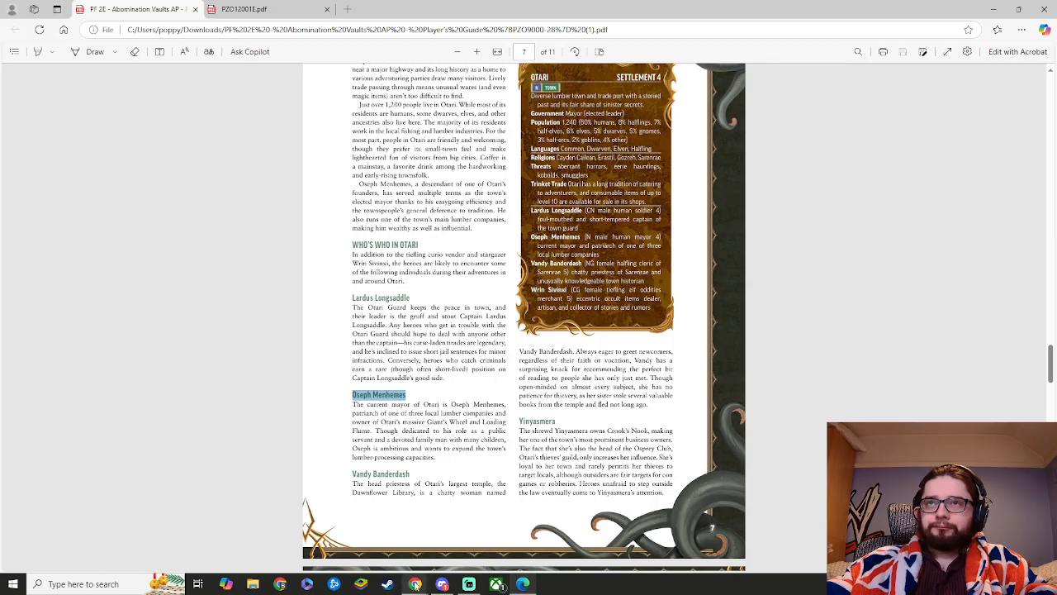
- Switch back to the Word backstory, paste the copied name Oseph Menhemes at the end of the sentence and remove "the" before it
{"action": "mouse_move", "coordinate": [415, 584]}
{"action": "left_click", "coordinate": [391, 555]}
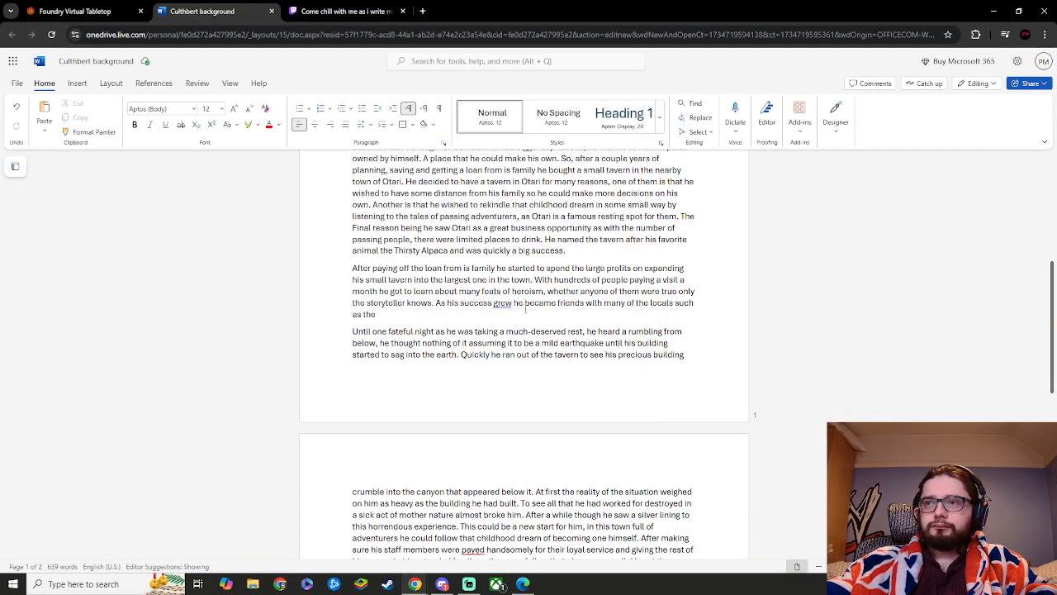
{"action": "key", "text": "ctrl+v"}
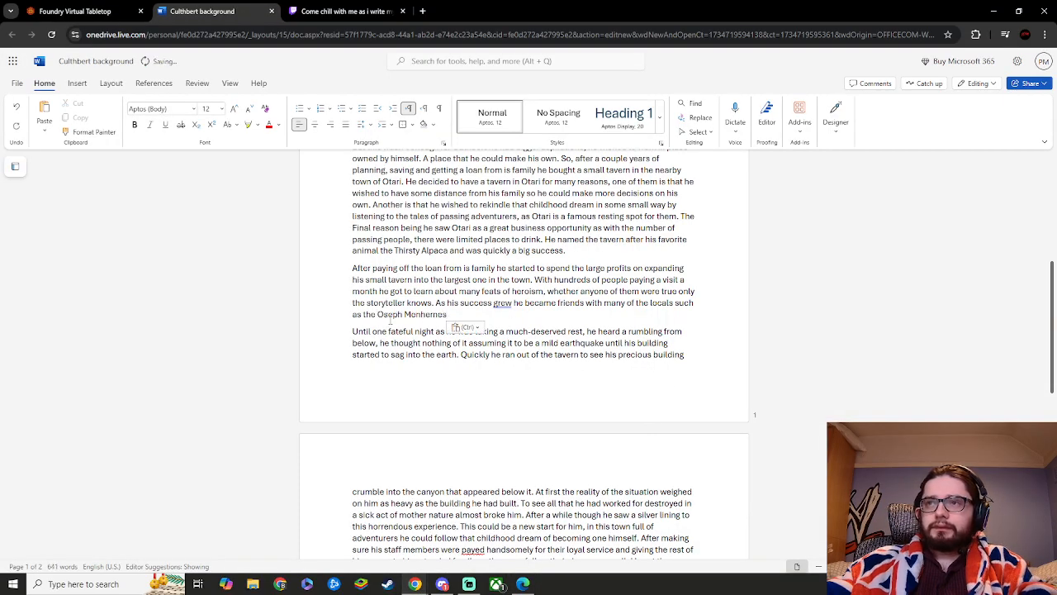
{"action": "left_click", "coordinate": [376, 315]}
{"action": "key", "text": "BackSpace"}
{"action": "key", "text": "BackSpace"}
{"action": "key", "text": "BackSpace"}
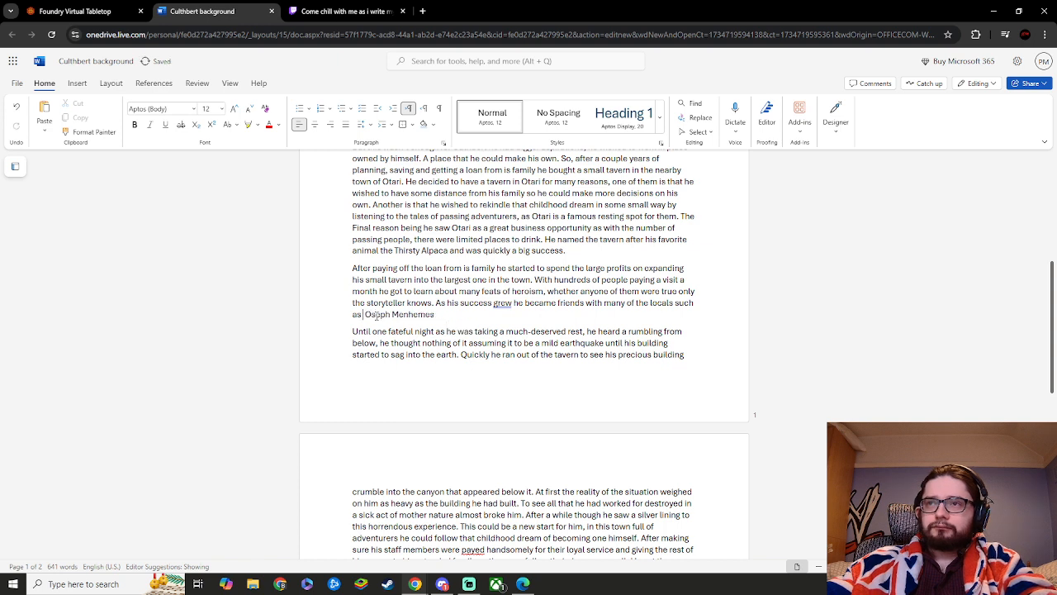
- Add the suggested comma after "grew" and check the spelling suggestions for "Menhemes"
{"action": "left_click", "coordinate": [506, 304]}
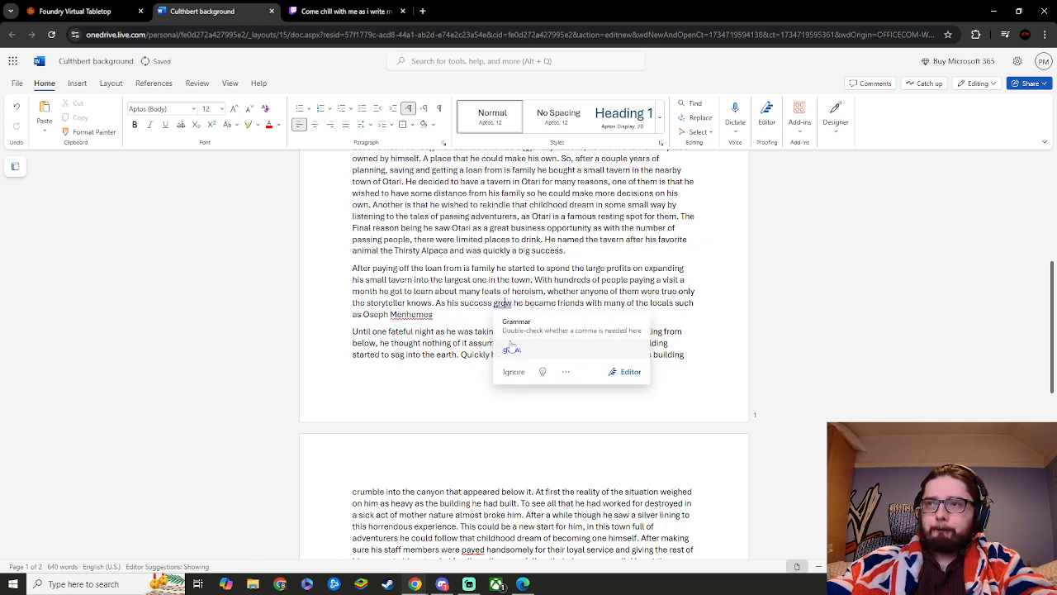
{"action": "left_click", "coordinate": [509, 342]}
{"action": "left_click", "coordinate": [451, 314]}
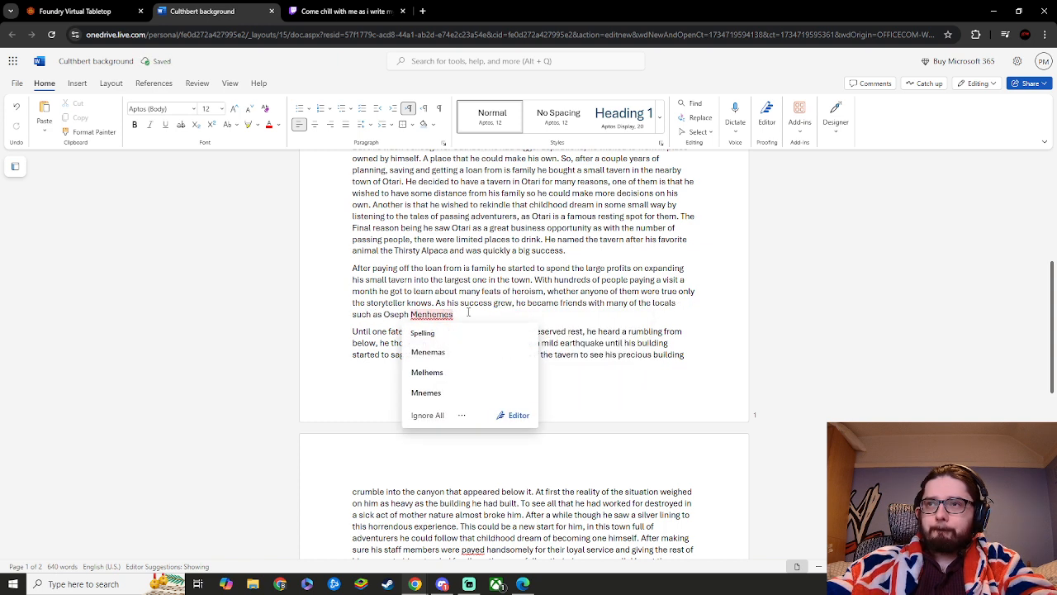
- Continue the sentence after "Oseph Menhemes" with "the local mayor of this town and", correcting the spelling of "mayor"
{"action": "left_click", "coordinate": [466, 311]}
{"action": "type", "text": "th"}
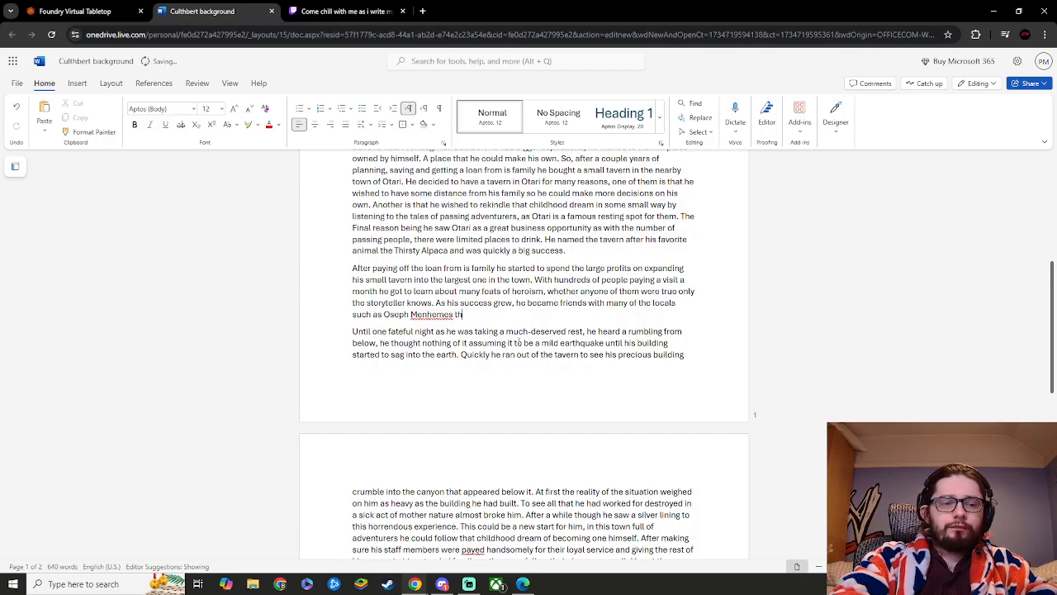
{"action": "type", "text": "e local mayor of"}
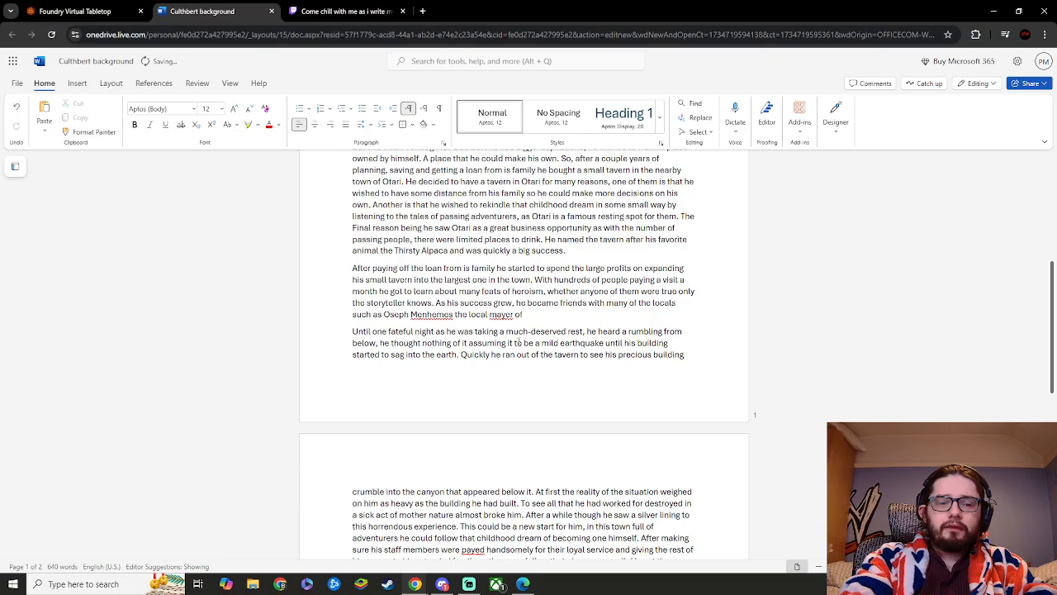
{"action": "type", "text": " this town"}
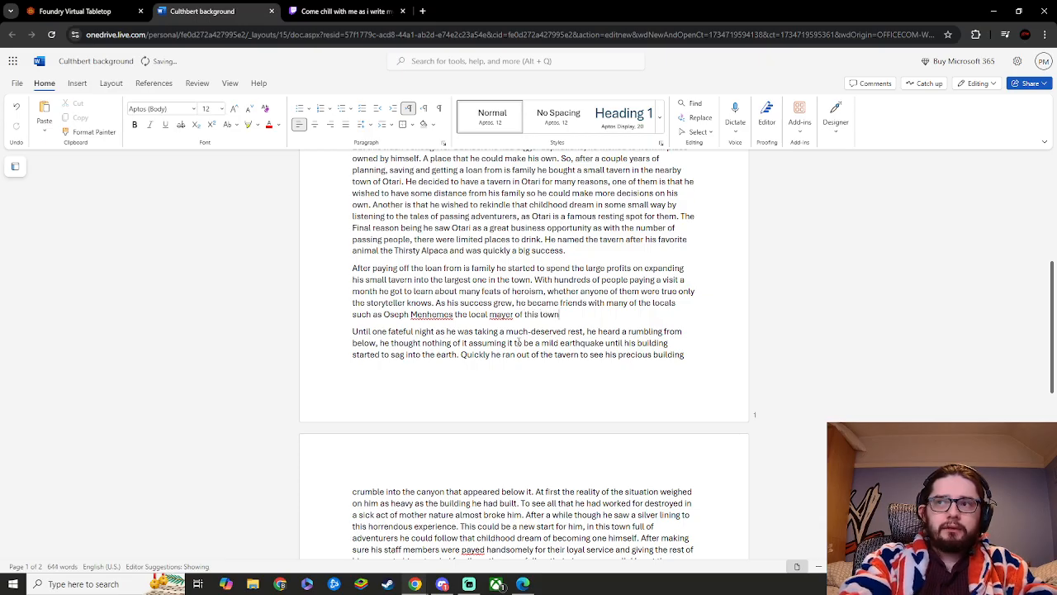
{"action": "type", "text": " and"}
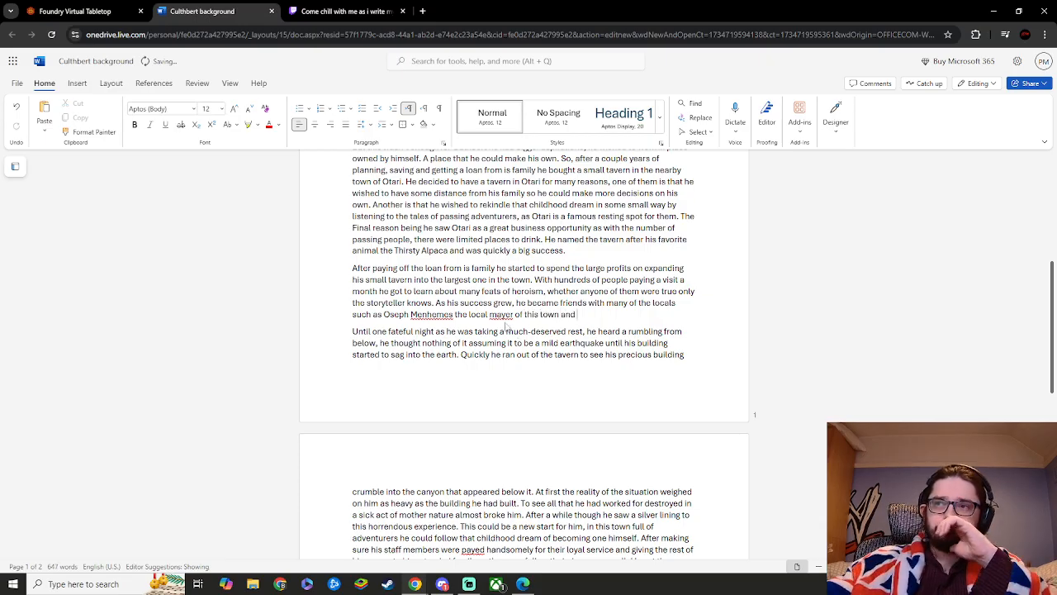
{"action": "right_click", "coordinate": [501, 314]}
{"action": "left_click", "coordinate": [537, 354]}
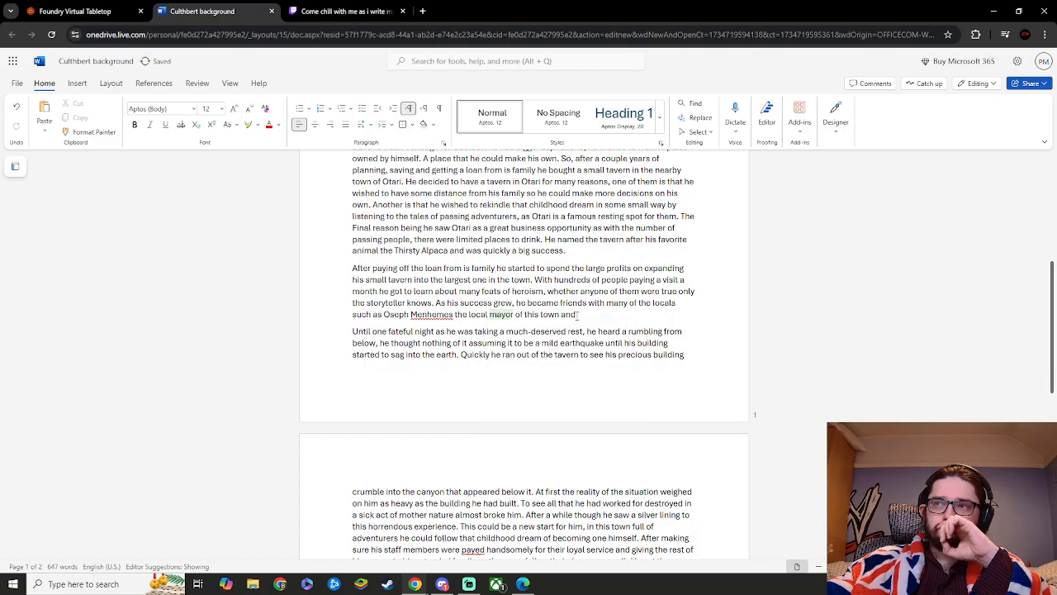
{"action": "left_click", "coordinate": [578, 315]}
{"action": "type", "text": "the"}
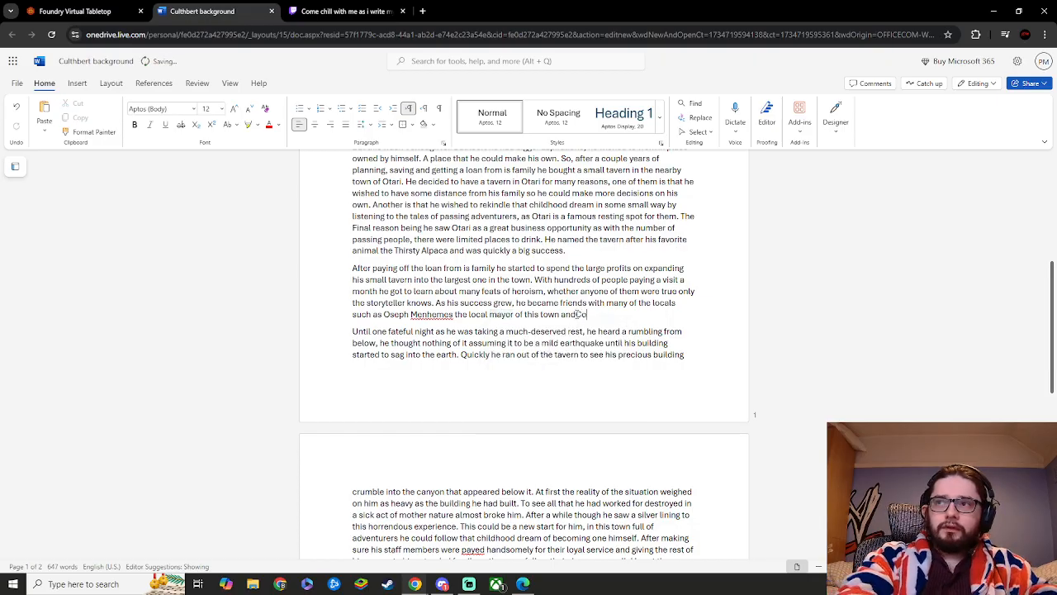
{"action": "key", "text": "BackSpace"}
{"action": "key", "text": "BackSpace"}
{"action": "key", "text": "BackSpace"}
{"action": "key", "text": "BackSpace"}
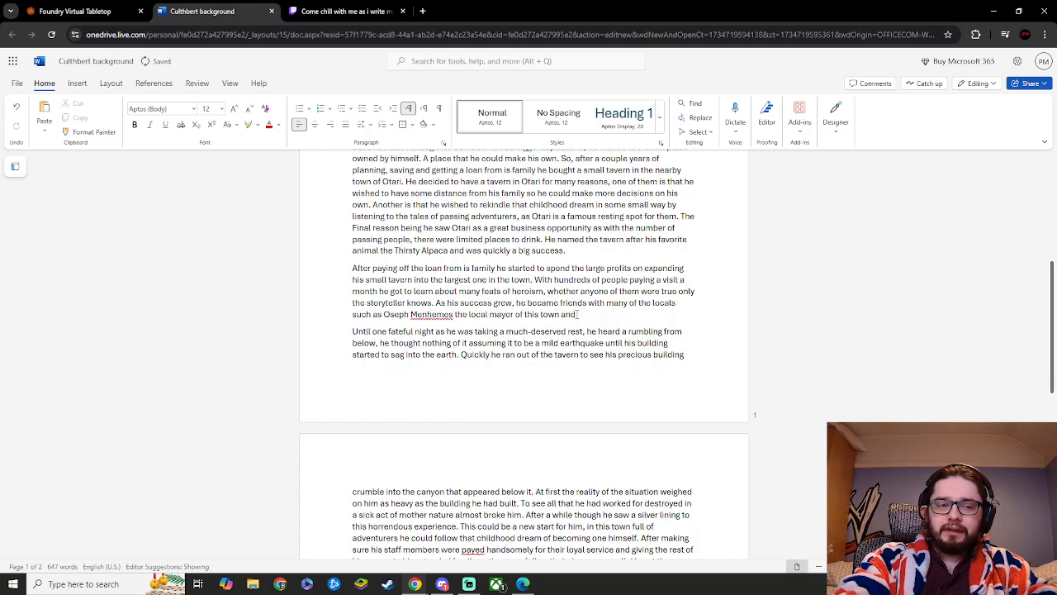
- Complete the sentence after "this town and" with "Clover a frequent customer of him tavern.", spacing "and" and "Clover" apart
{"action": "type", "text": "Clover"}
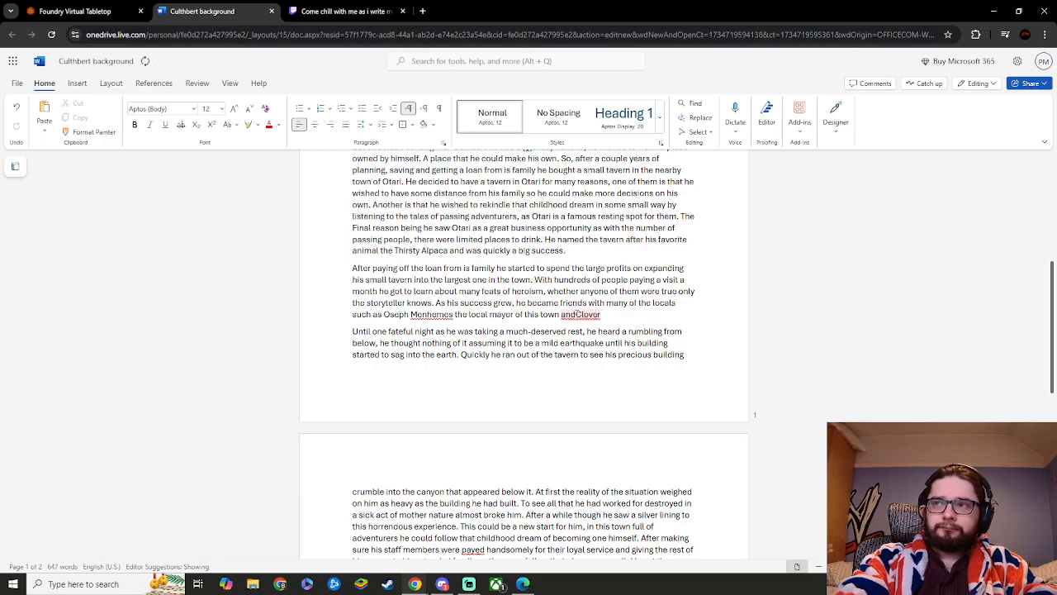
{"action": "left_click", "coordinate": [576, 314]}
{"action": "left_click", "coordinate": [602, 315]}
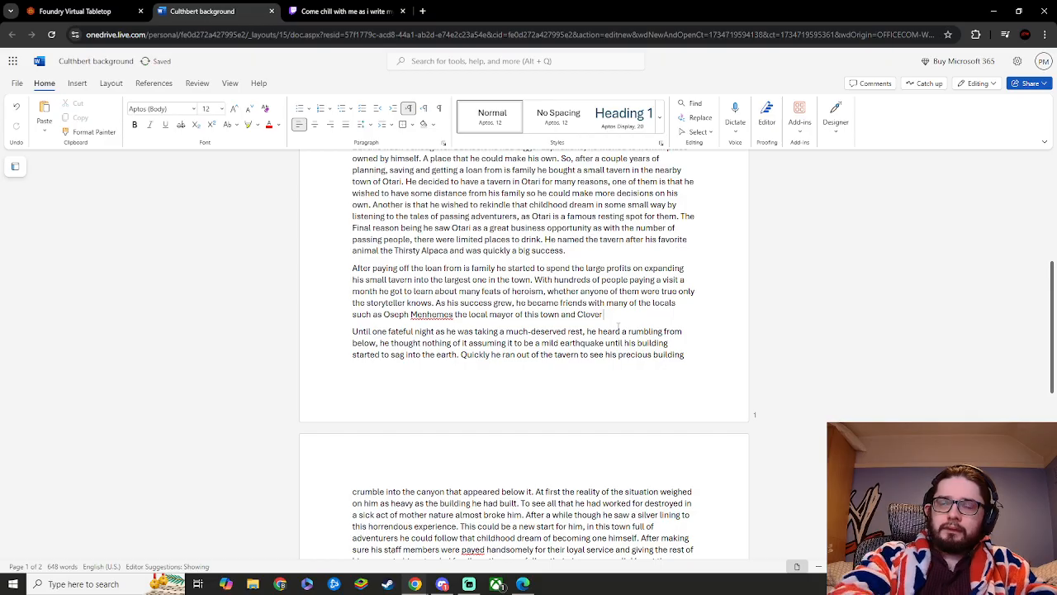
{"action": "type", "text": "a"}
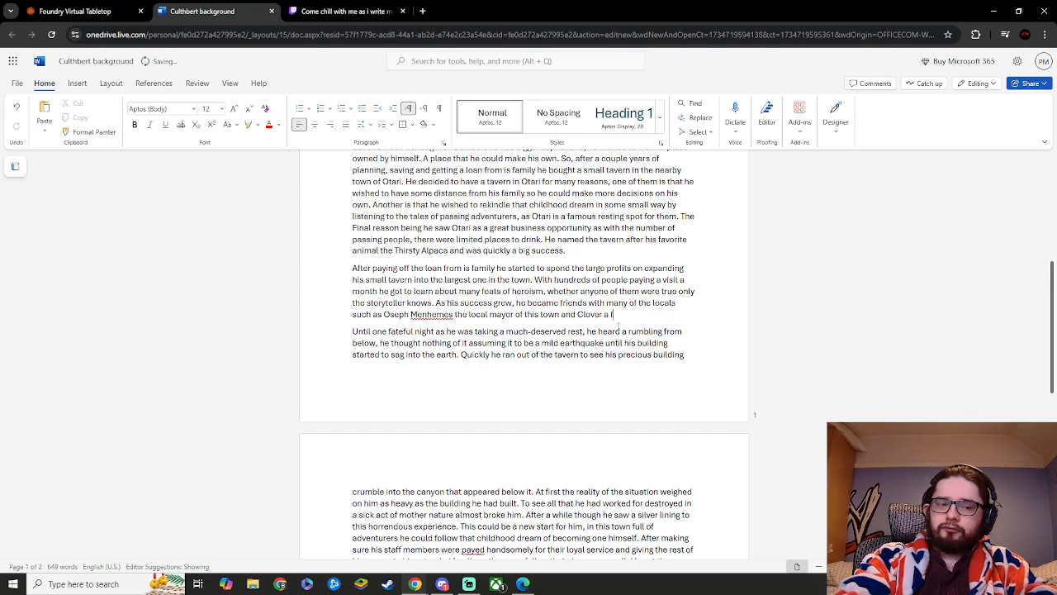
{"action": "type", "text": " frequen"}
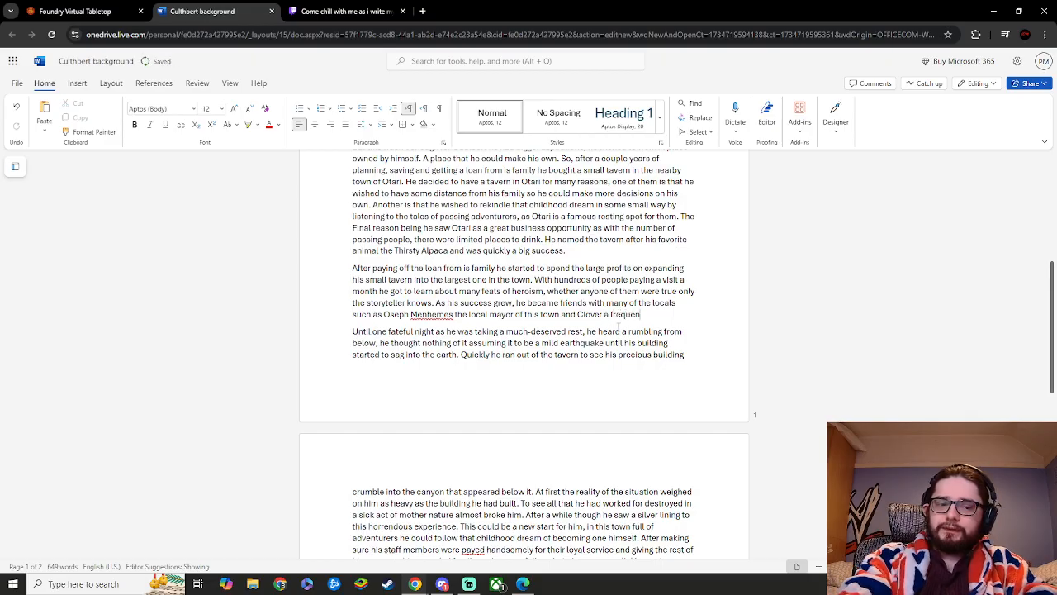
{"action": "type", "text": "t"}
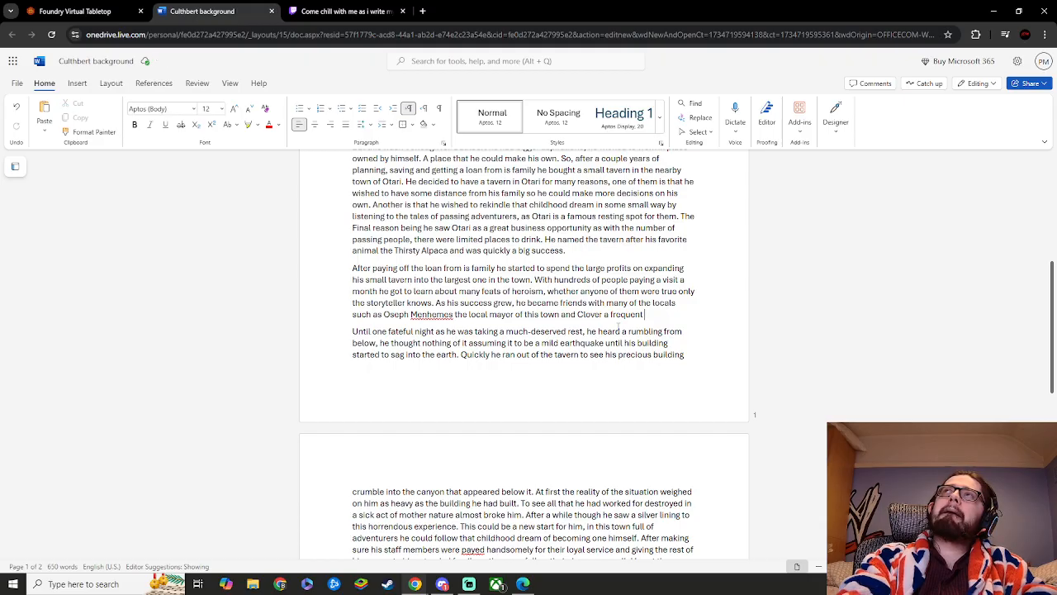
{"action": "type", "text": "custome"}
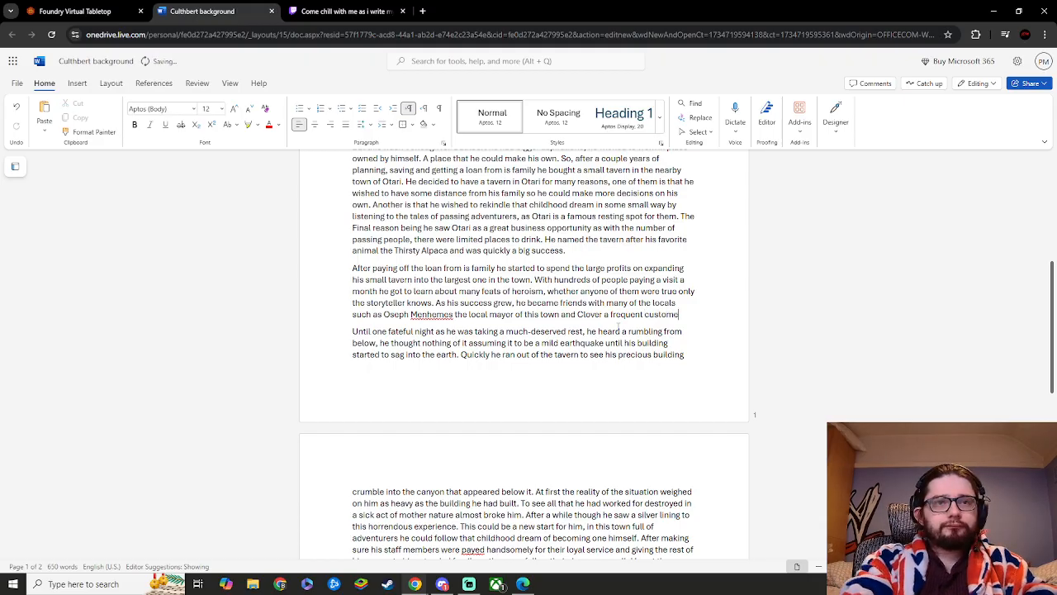
{"action": "type", "text": "r of her"}
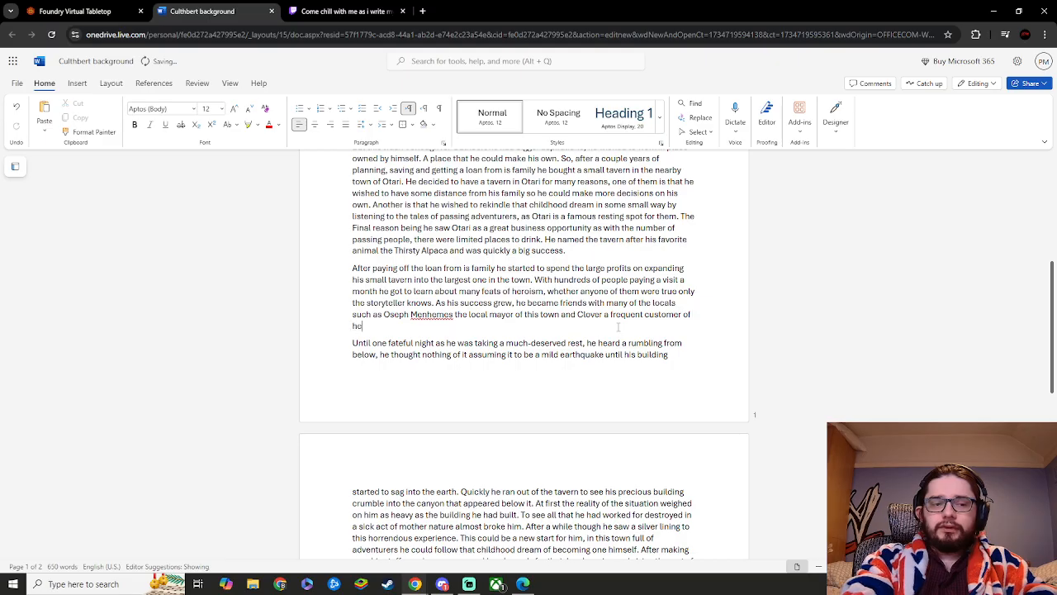
{"action": "key", "text": "BackSpace"}
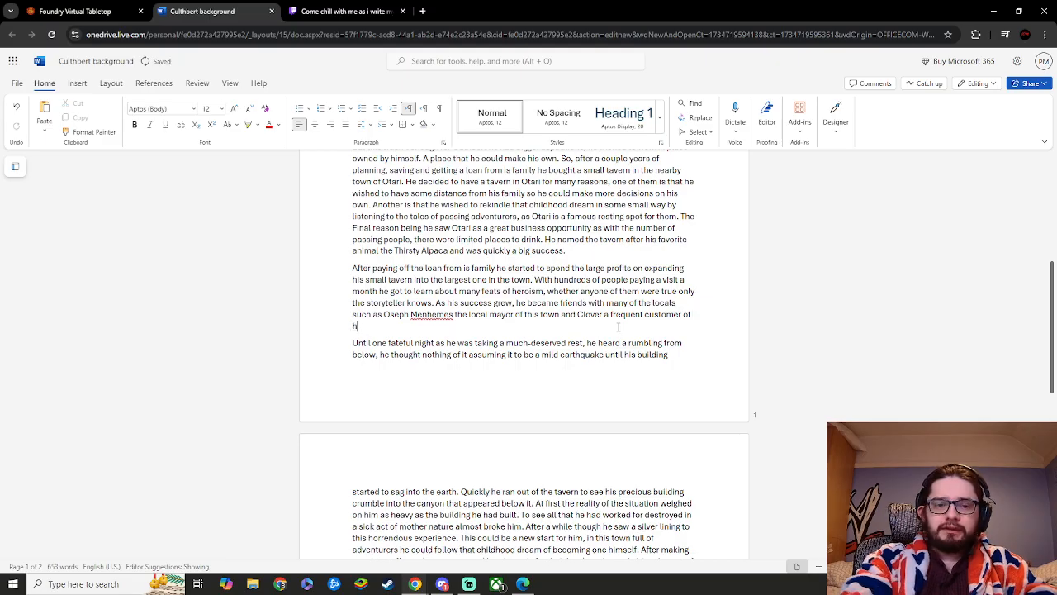
{"action": "type", "text": "im tavern"}
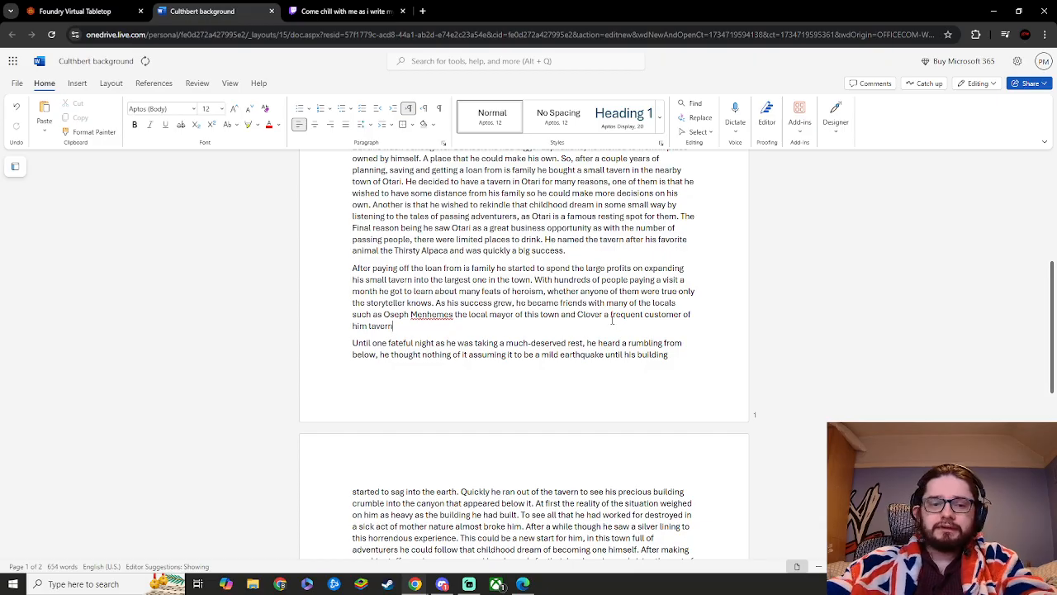
{"action": "type", "text": "."}
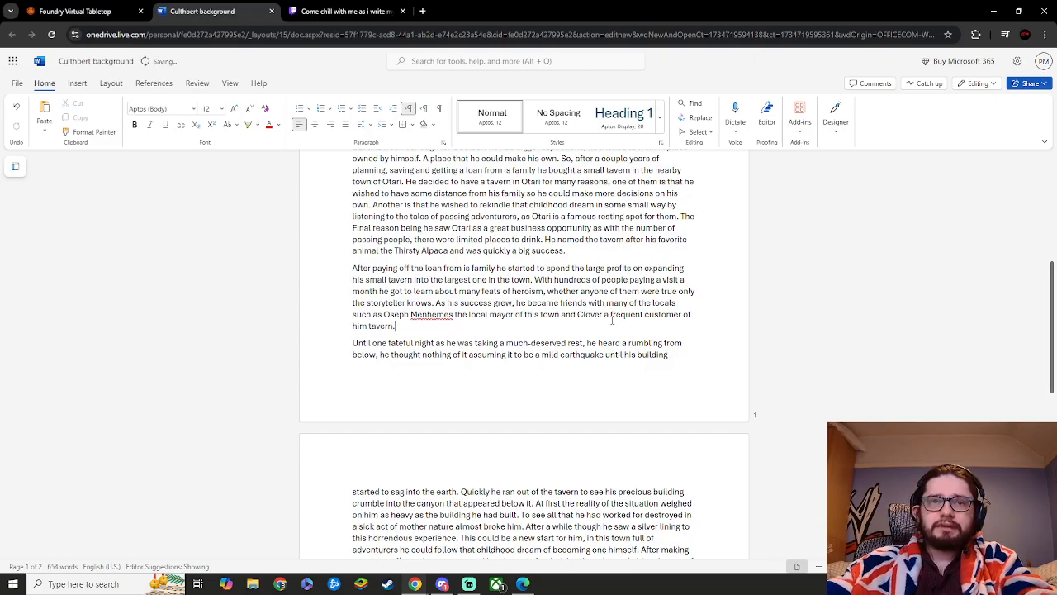
- Join the "Until one fateful night" paragraph to the one before it and correct "him tavern" to "his tavern"
{"action": "left_click", "coordinate": [353, 345]}
{"action": "key", "text": "BackSpace"}
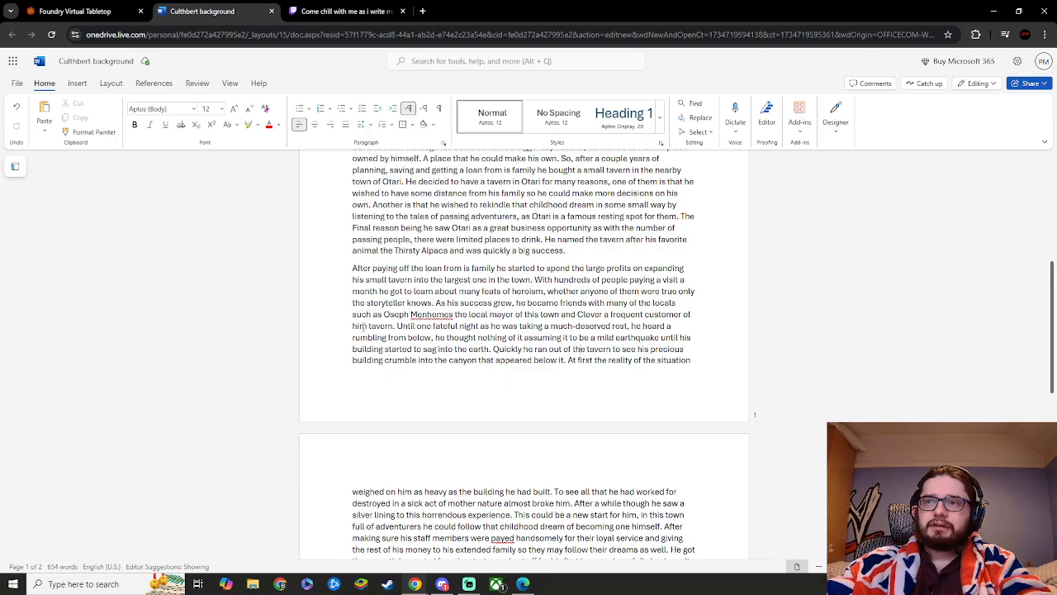
{"action": "left_click", "coordinate": [369, 326]}
{"action": "key", "text": "BackSpace"}
{"action": "type", "text": "s"}
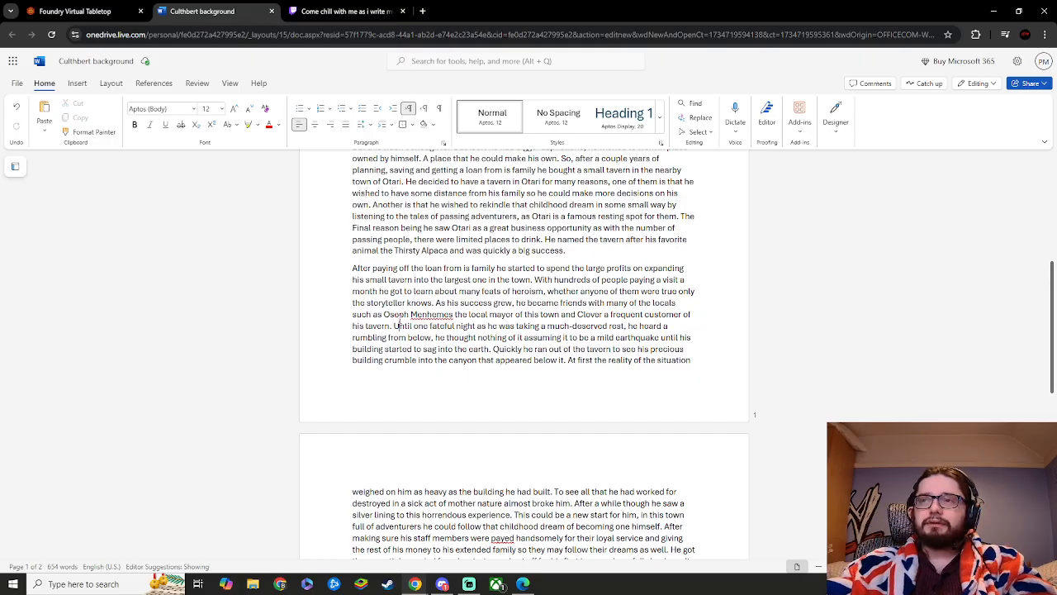
- Cut the whole "As his success grew" sentence about the local friends from before "Until one fateful night"
{"action": "left_click", "coordinate": [395, 326]}
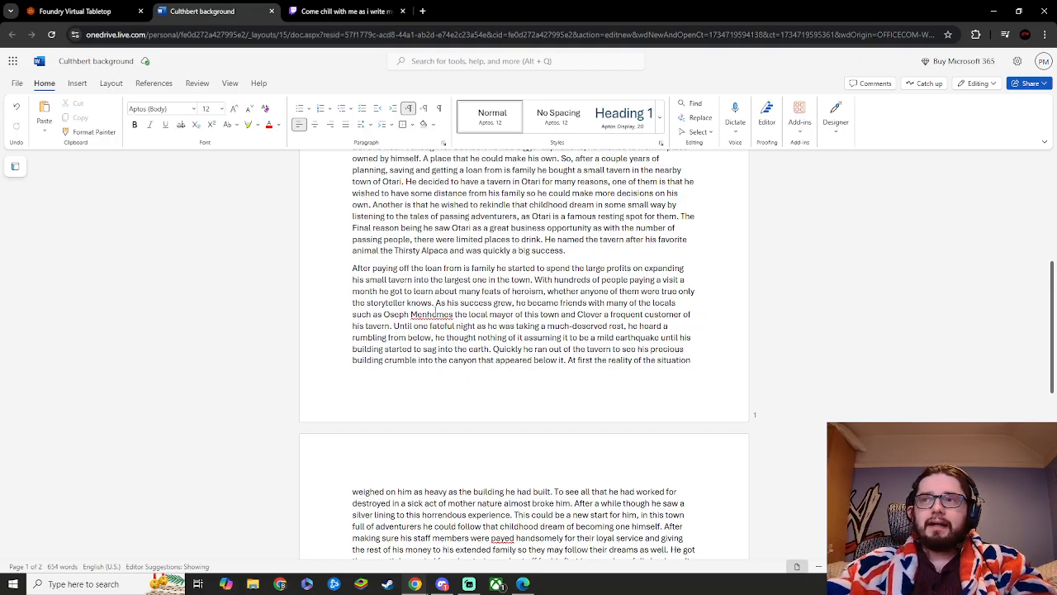
{"action": "left_click_drag", "start_coordinate": [437, 302], "coordinate": [390, 326]}
{"action": "right_click", "coordinate": [392, 325]}
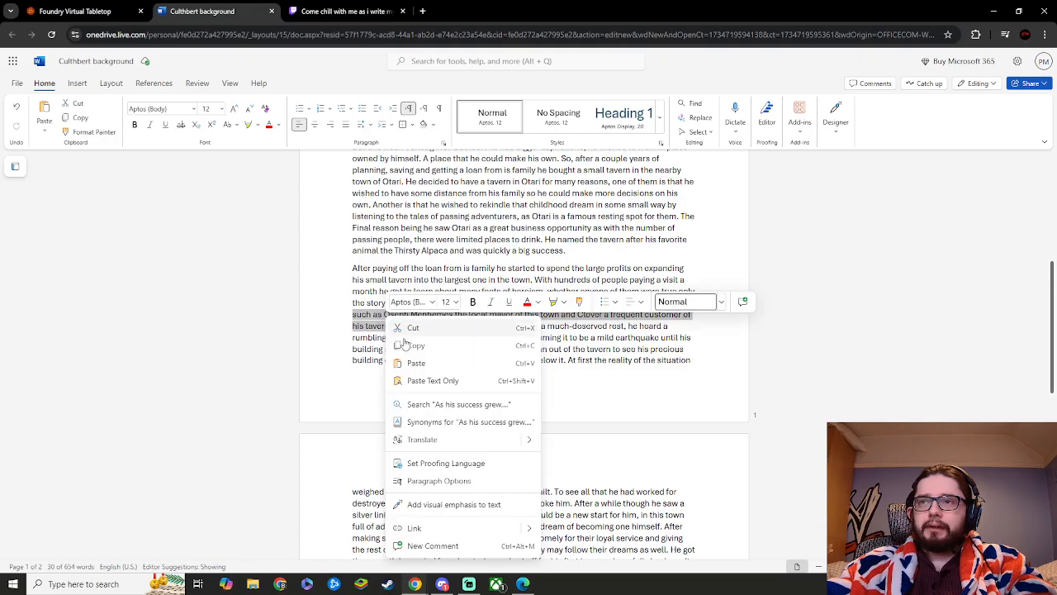
{"action": "left_click", "coordinate": [413, 328]}
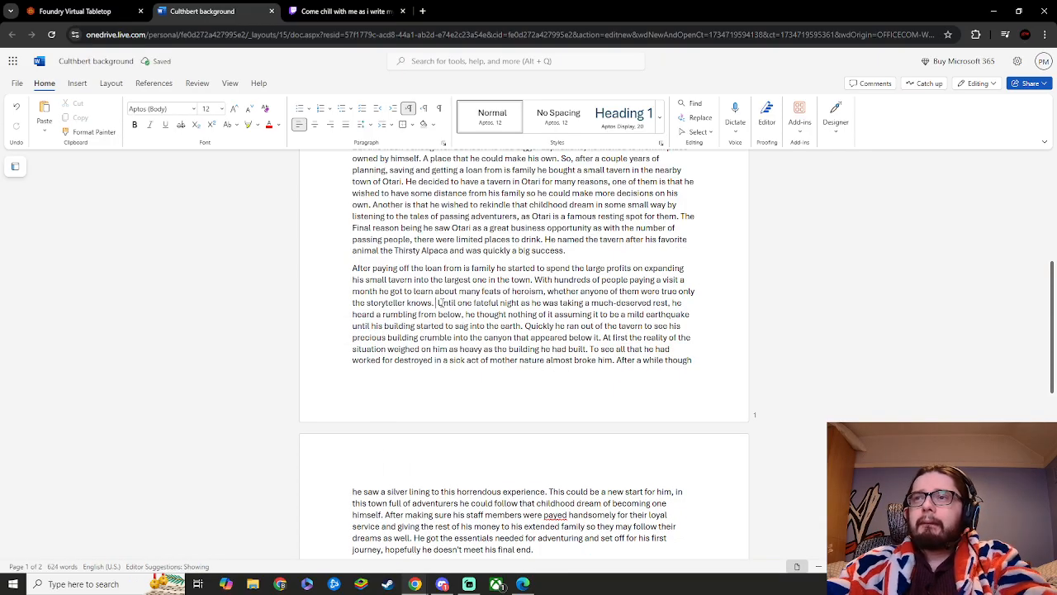
{"action": "key", "text": "Delete"}
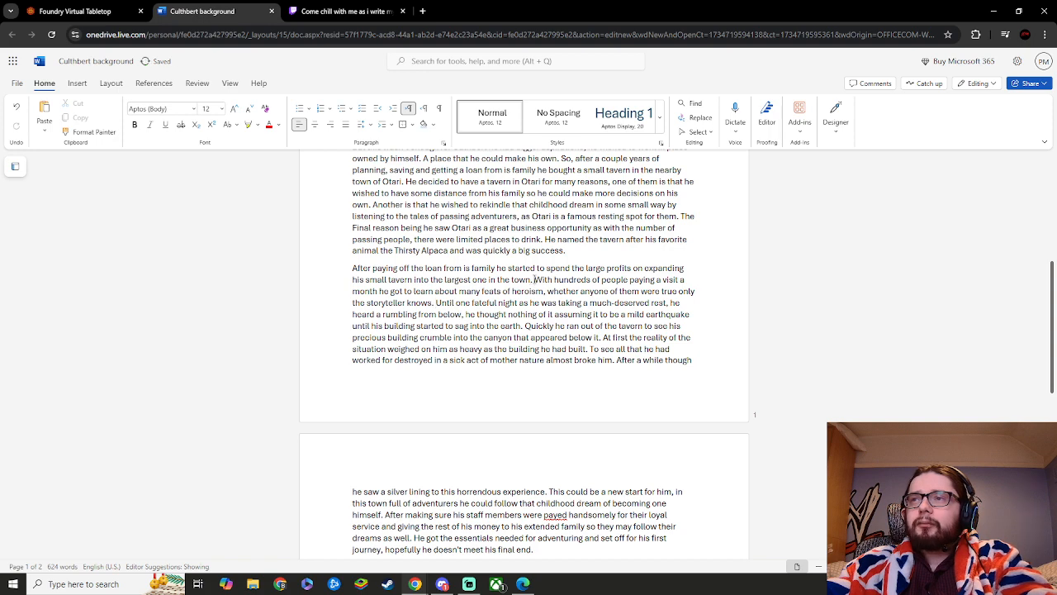
- Paste the cut sentence after "the largest one in the town." and run "With hundreds of people" on in the same paragraph
{"action": "left_click", "coordinate": [533, 279]}
{"action": "key", "text": "Return"}
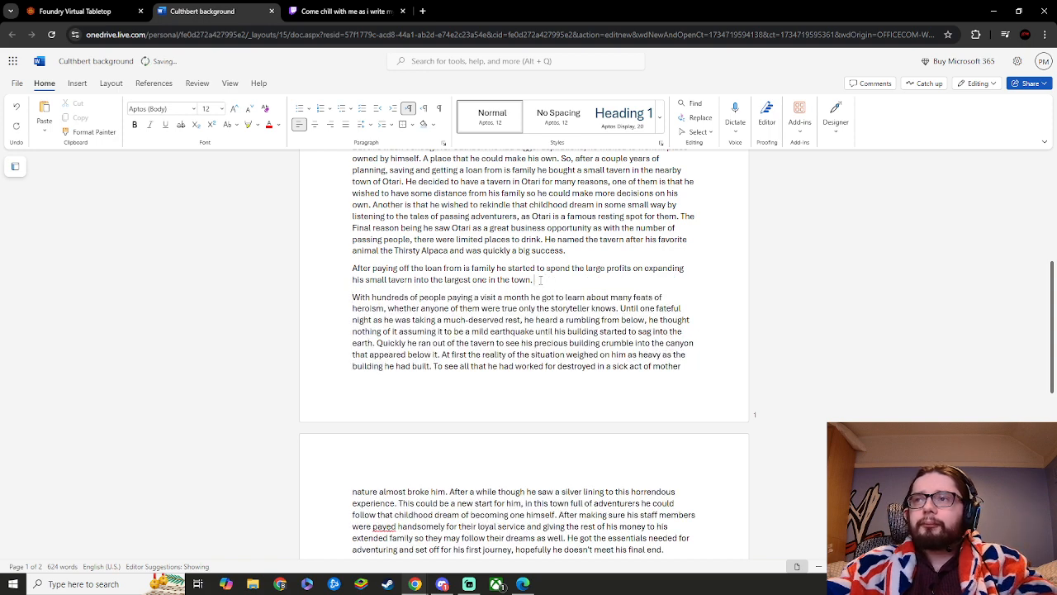
{"action": "key", "text": "ctrl+v"}
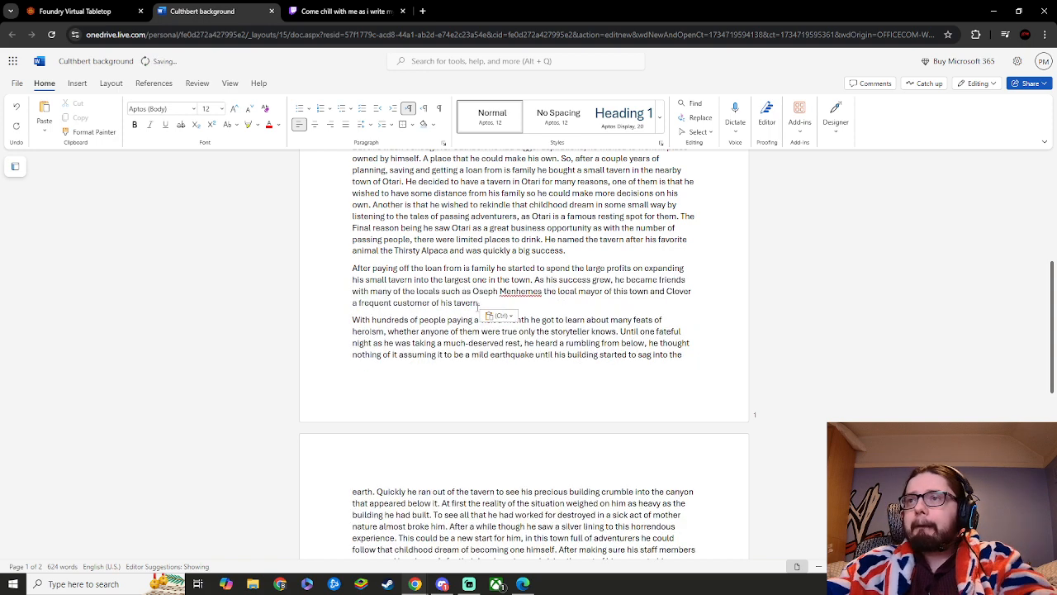
{"action": "left_click", "coordinate": [354, 320]}
{"action": "key", "text": "BackSpace"}
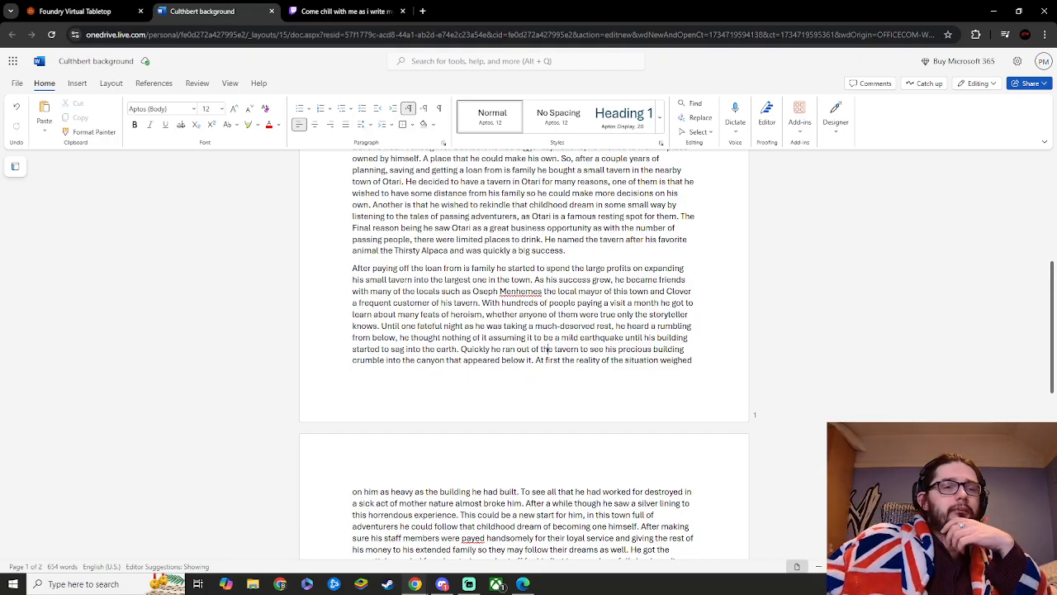
{"action": "scroll", "coordinate": [492, 337], "scroll_direction": "down", "scroll_amount": 3}
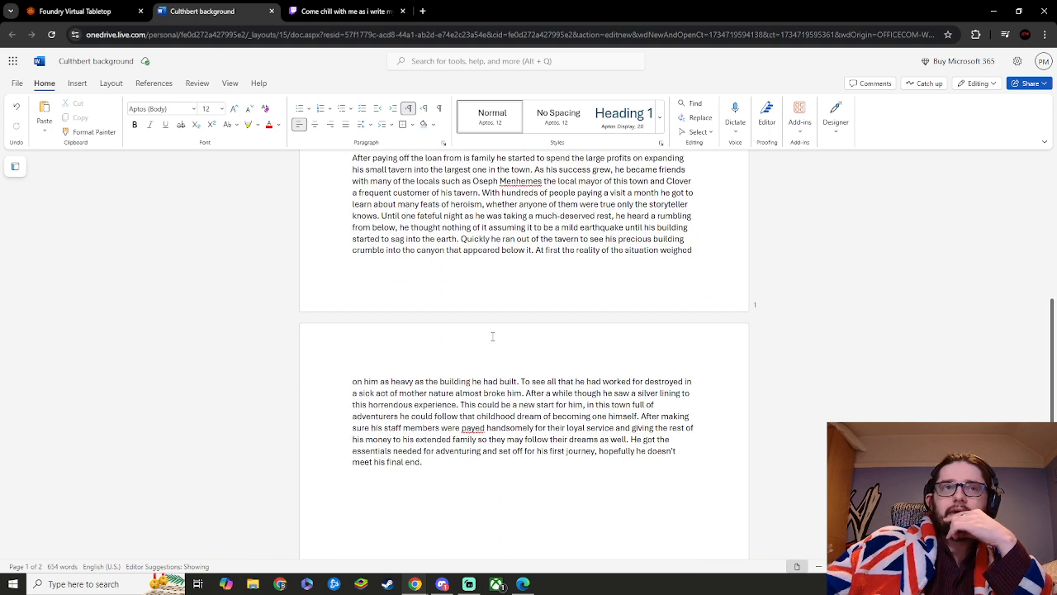